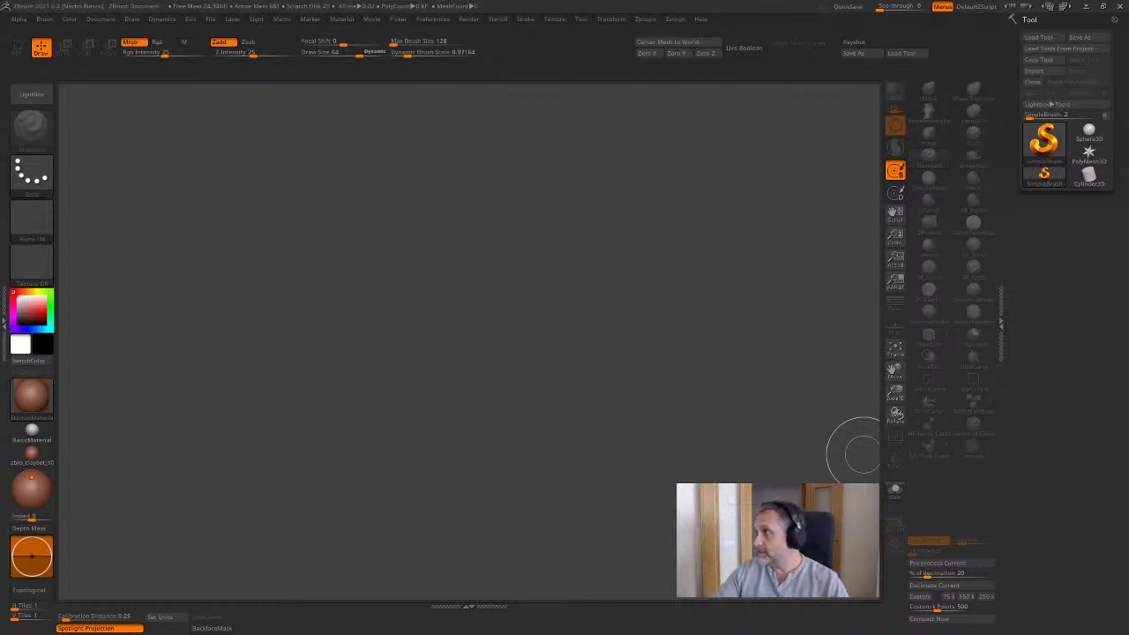
Switch to the browser and reposition and widen its window to view the silver lion plaque from the Bartholdi image search
drag(282, 249, 138, 145)
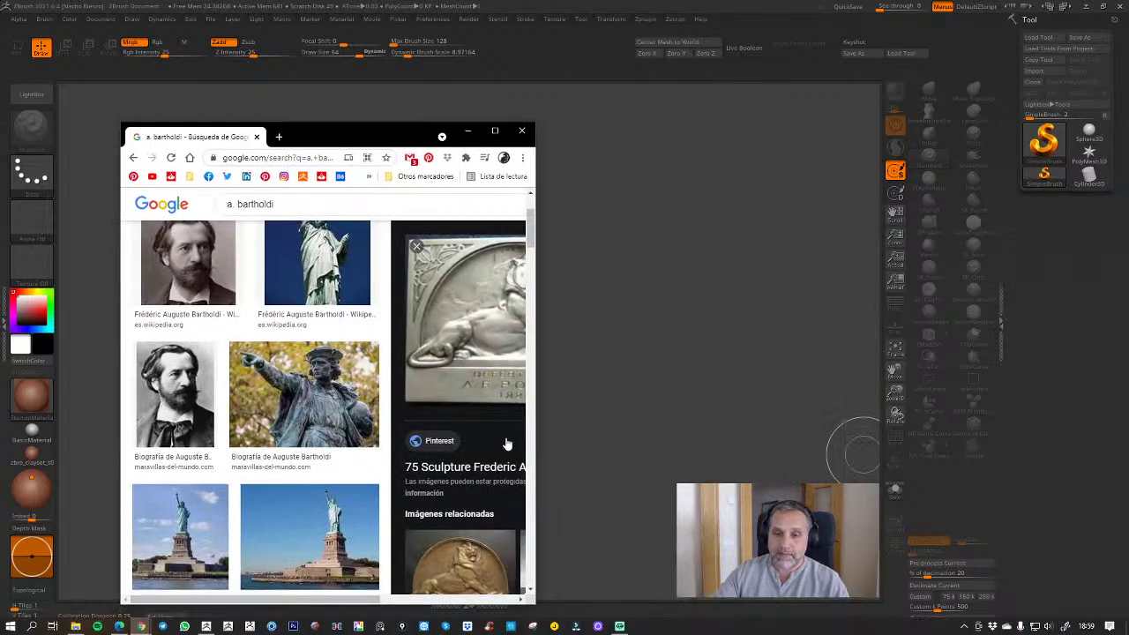
drag(537, 418, 848, 418)
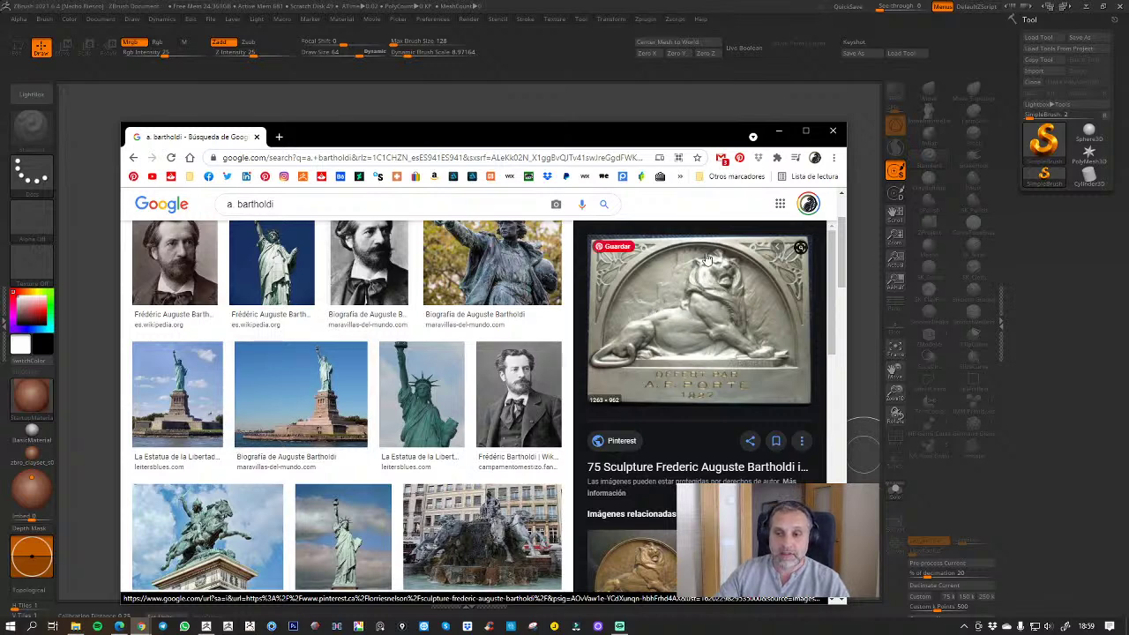
scroll(590, 432, down, 3)
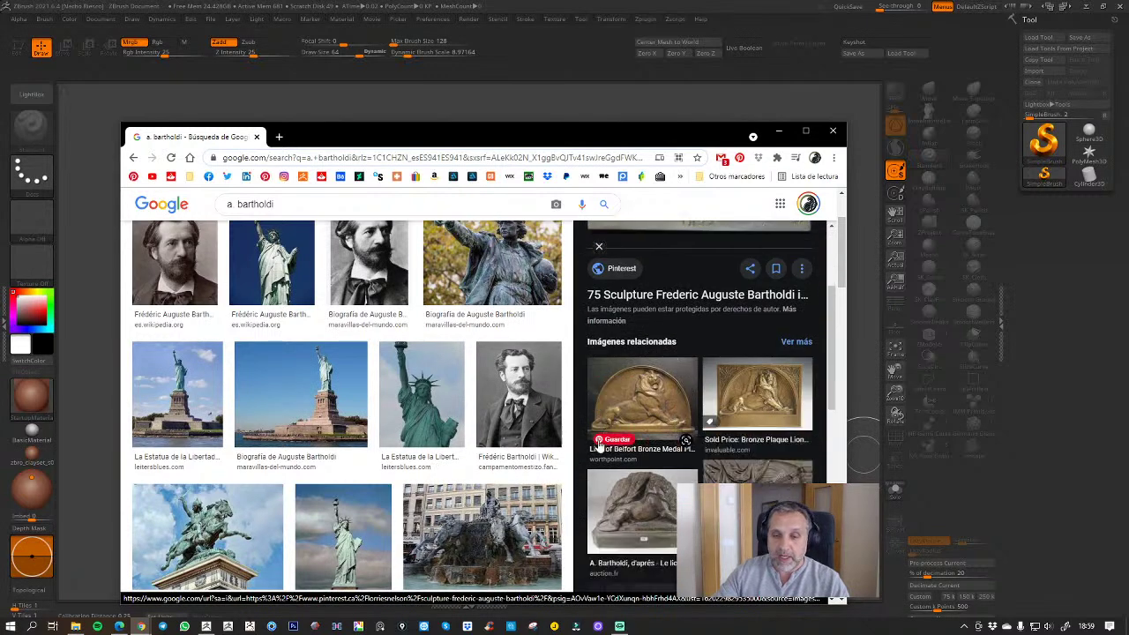
scroll(598, 445, up, 2)
drag(536, 138, 472, 73)
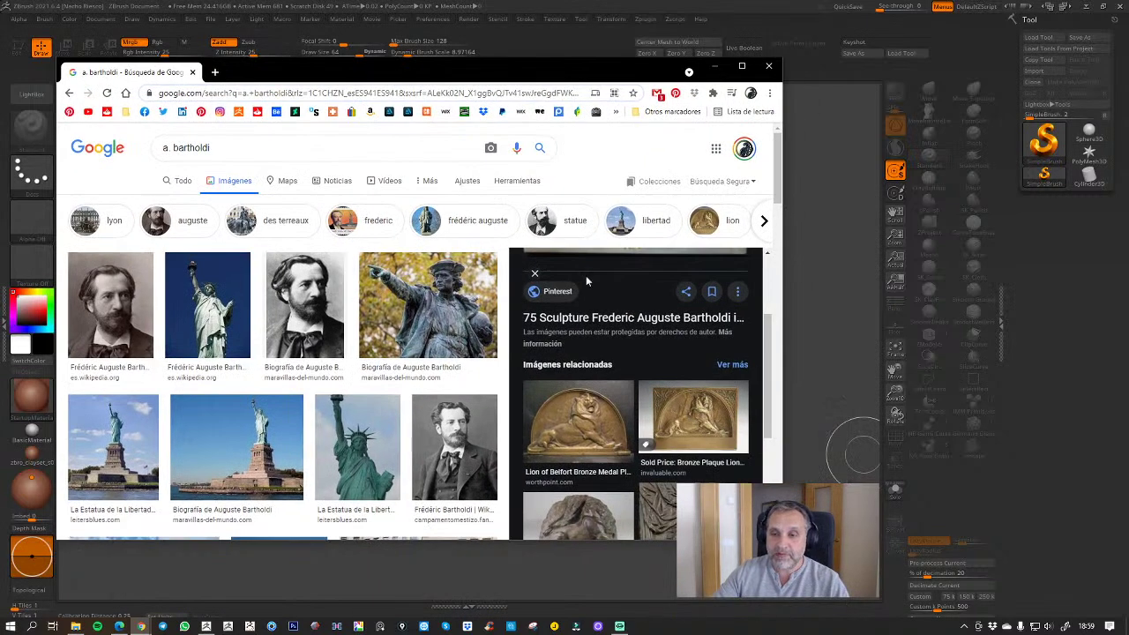
scroll(586, 276, up, 4)
drag(782, 380, 899, 378)
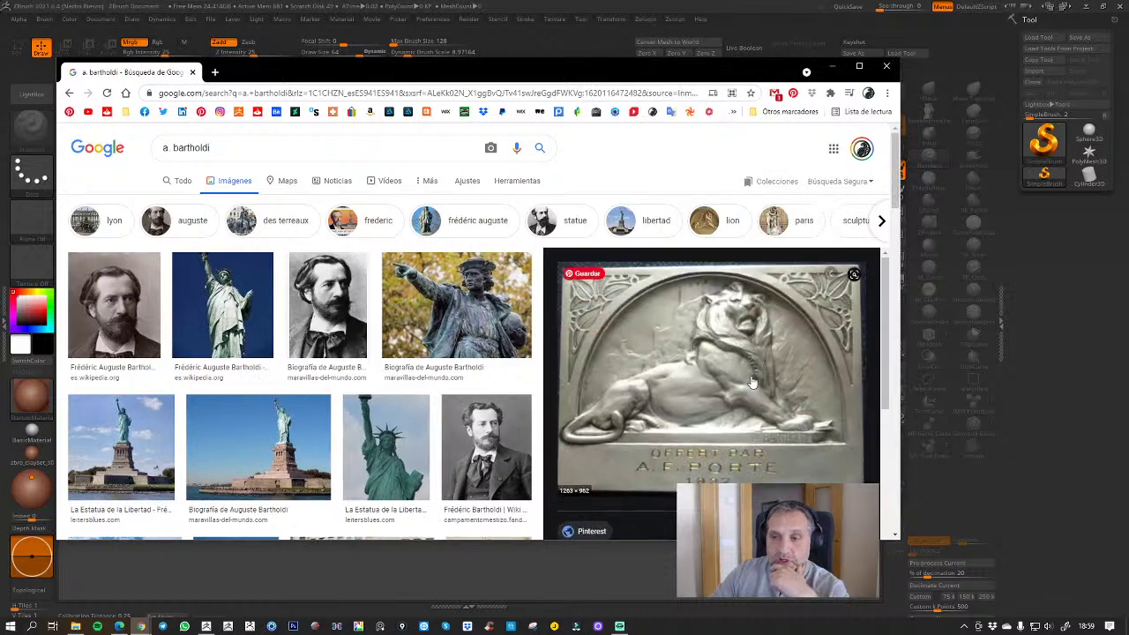
Browse the Bartholdi image results and examine the epdlp.com photo of the stone lion monument with its related images
scroll(751, 382, down, 10)
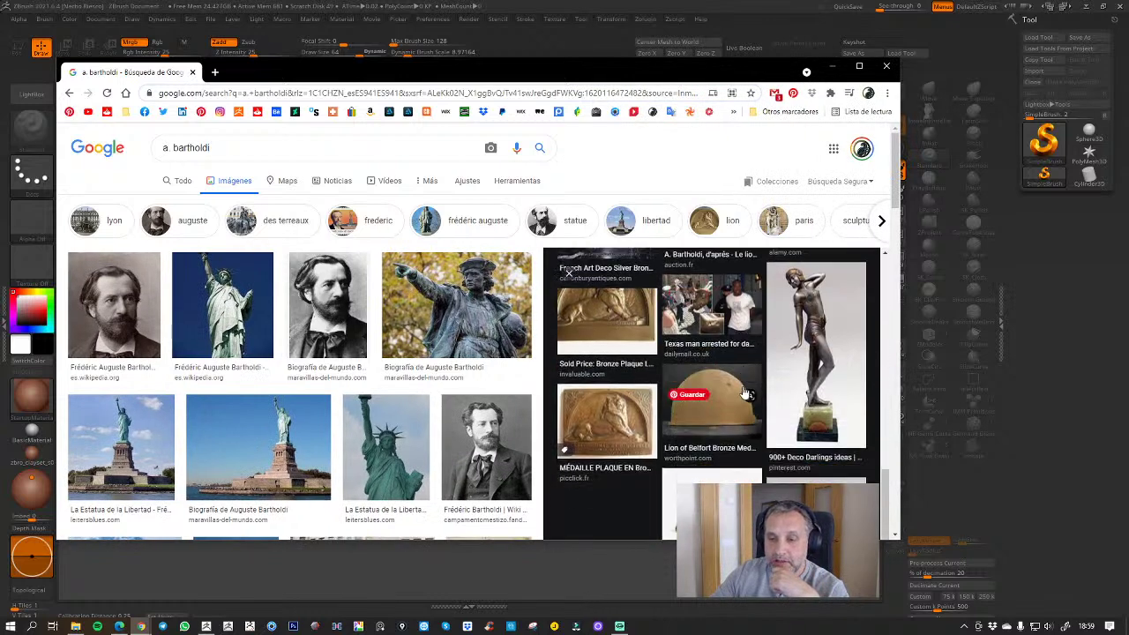
click(745, 392)
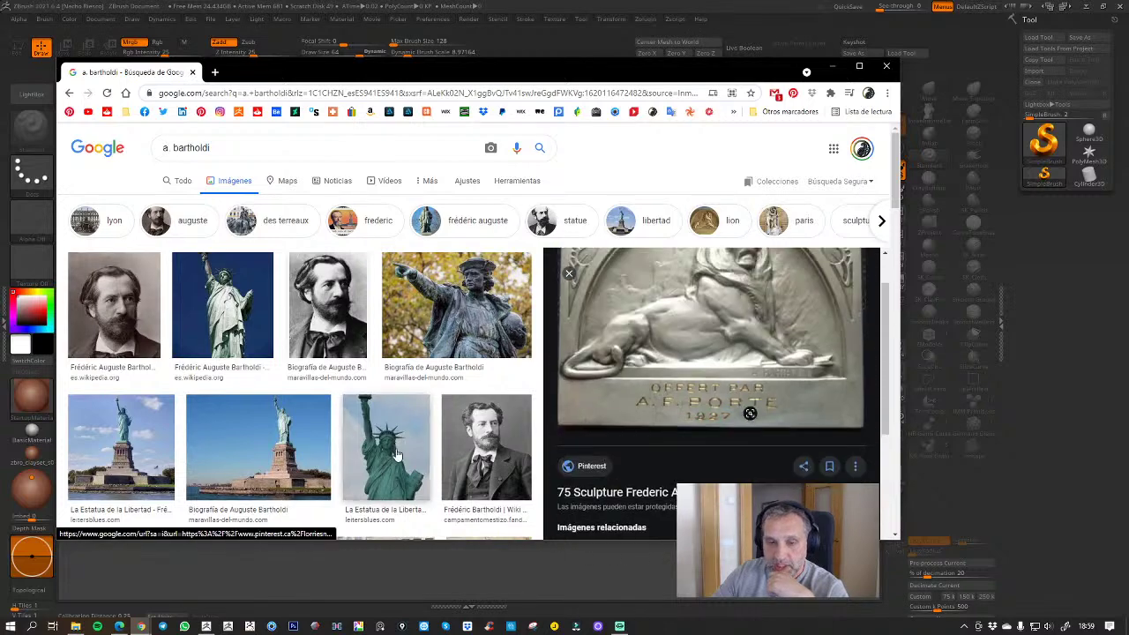
scroll(397, 454, down, 5)
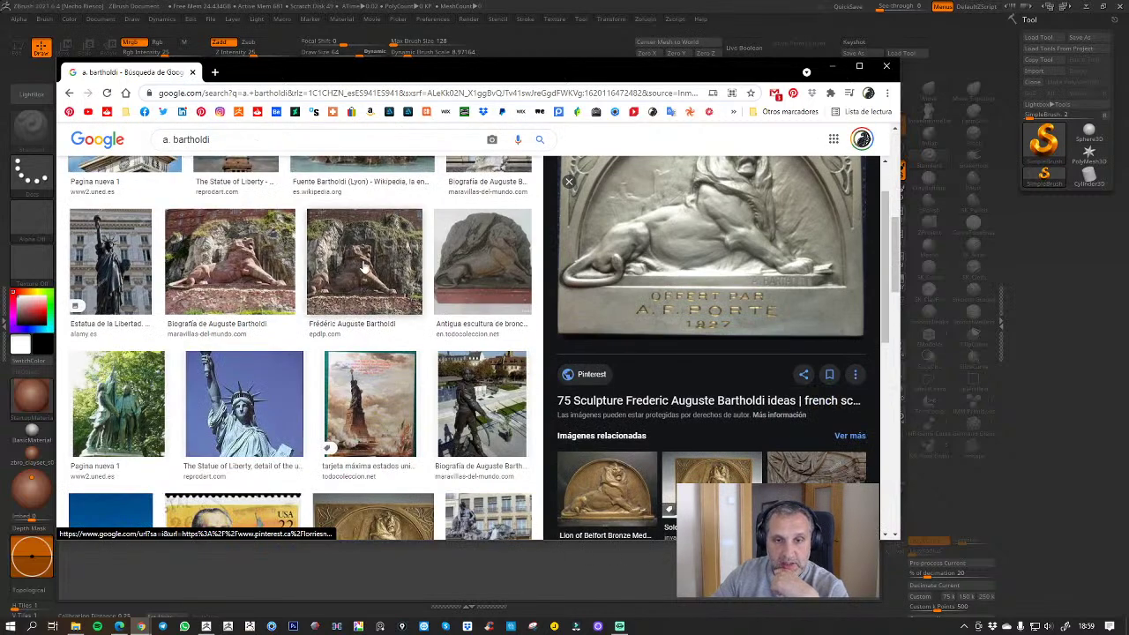
click(365, 269)
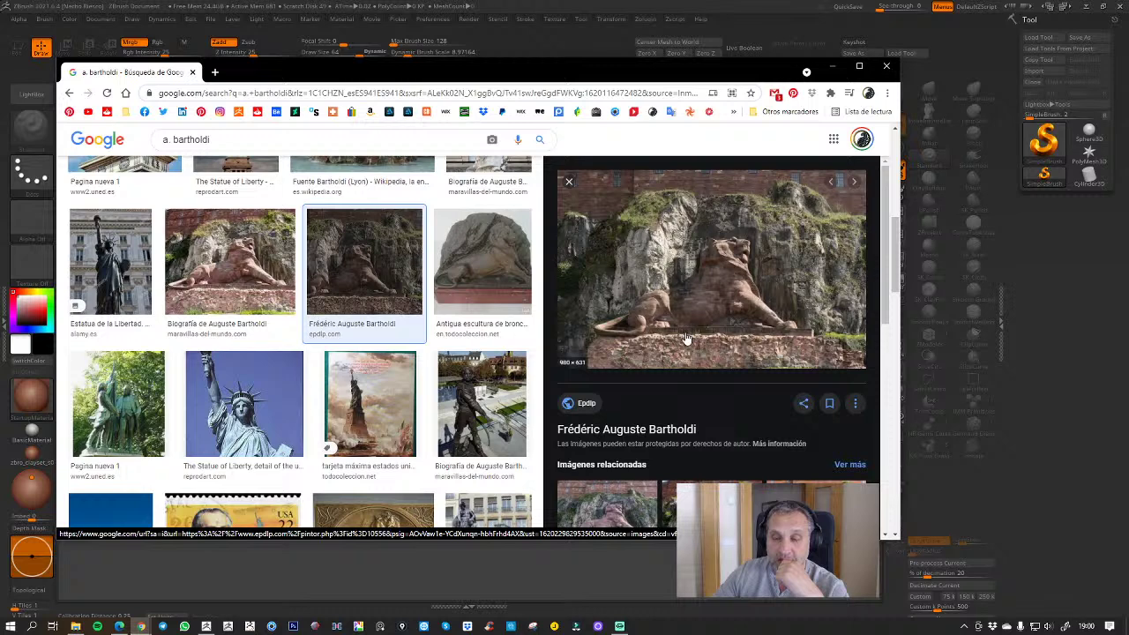
click(631, 441)
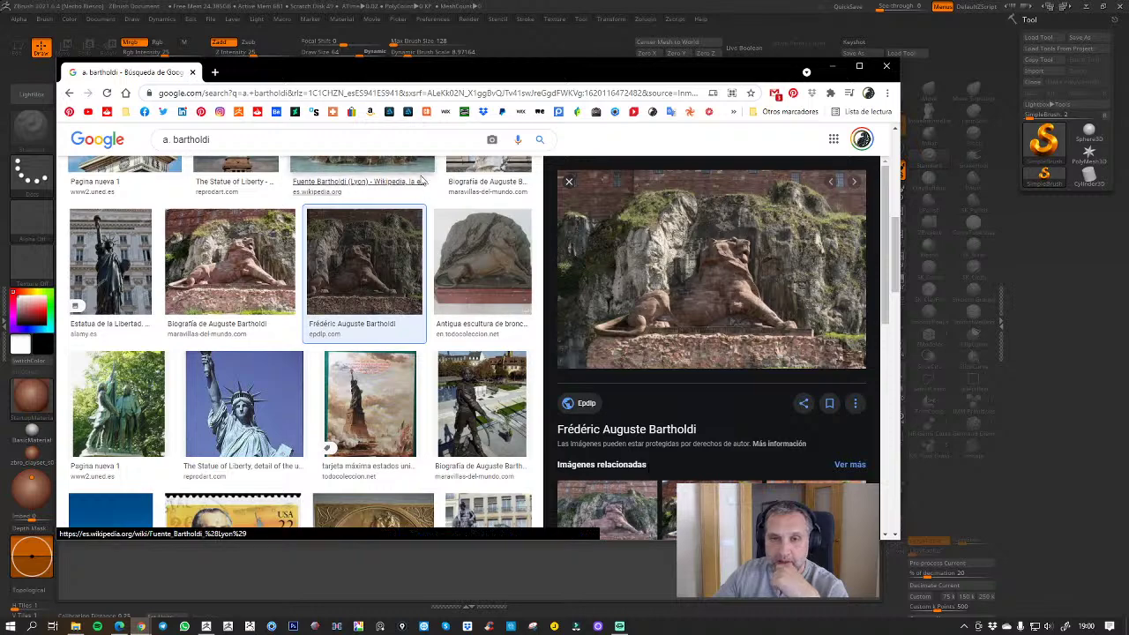
scroll(716, 344, down, 2)
scroll(715, 344, down, 10)
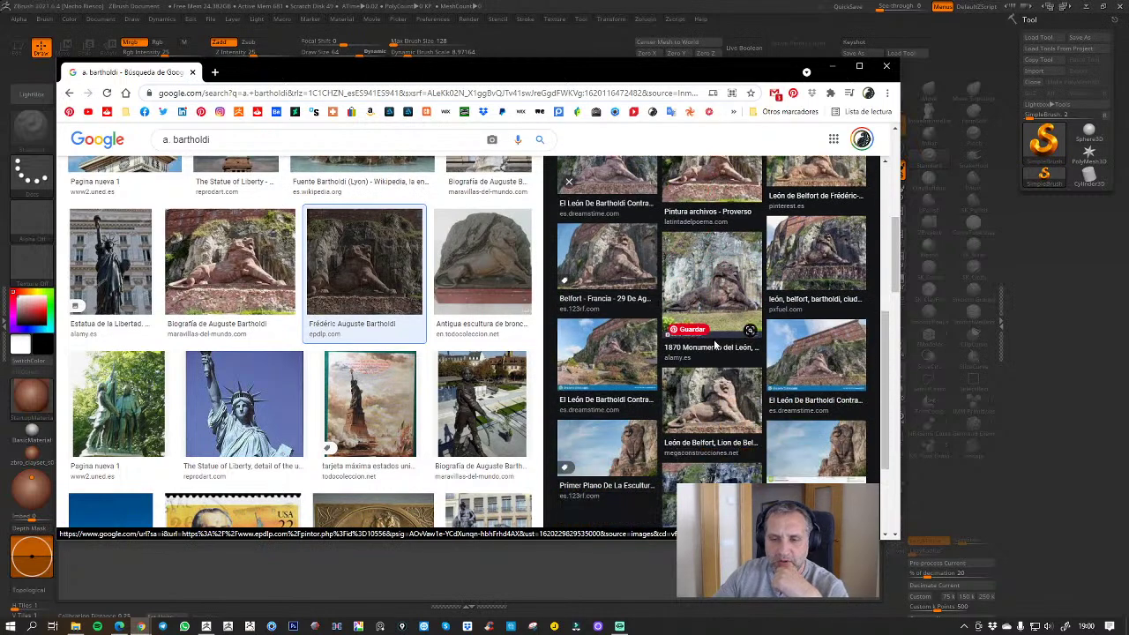
scroll(715, 351, up, 3)
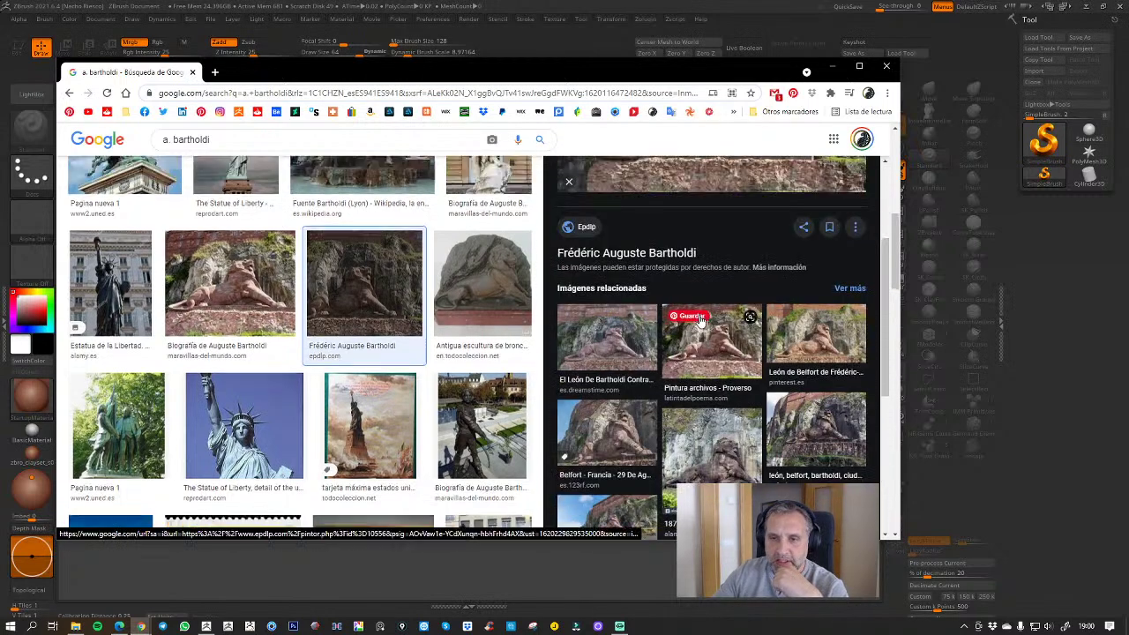
scroll(477, 386, up, 3)
scroll(477, 386, down, 5)
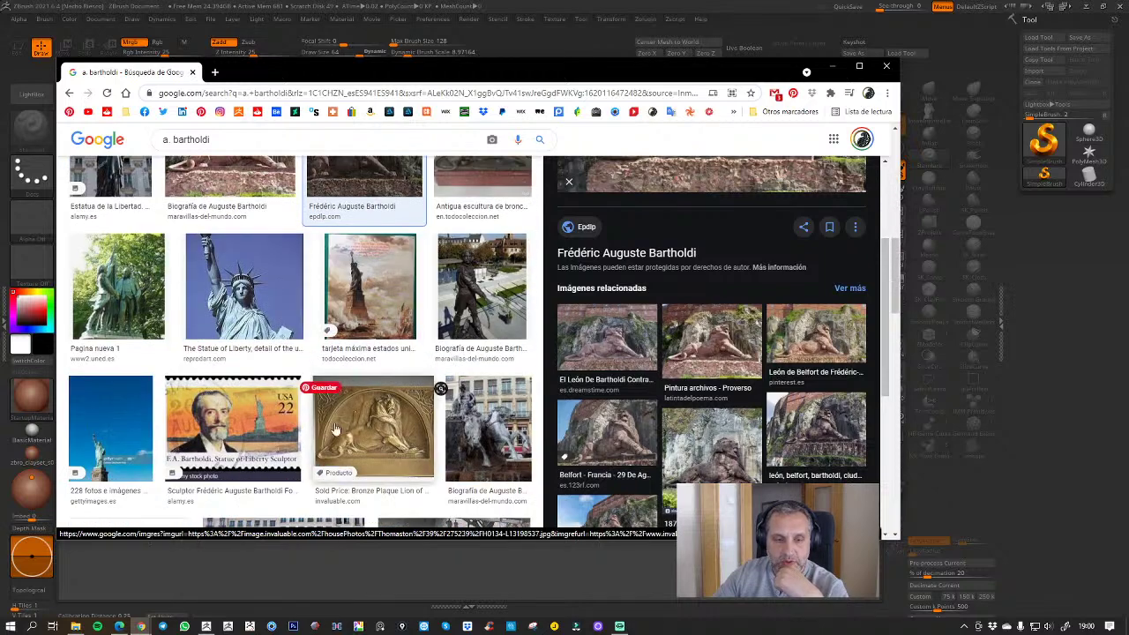
Preview the Bronze Plaque Lion of Belfort image from invaluable.com and look through further results
click(387, 245)
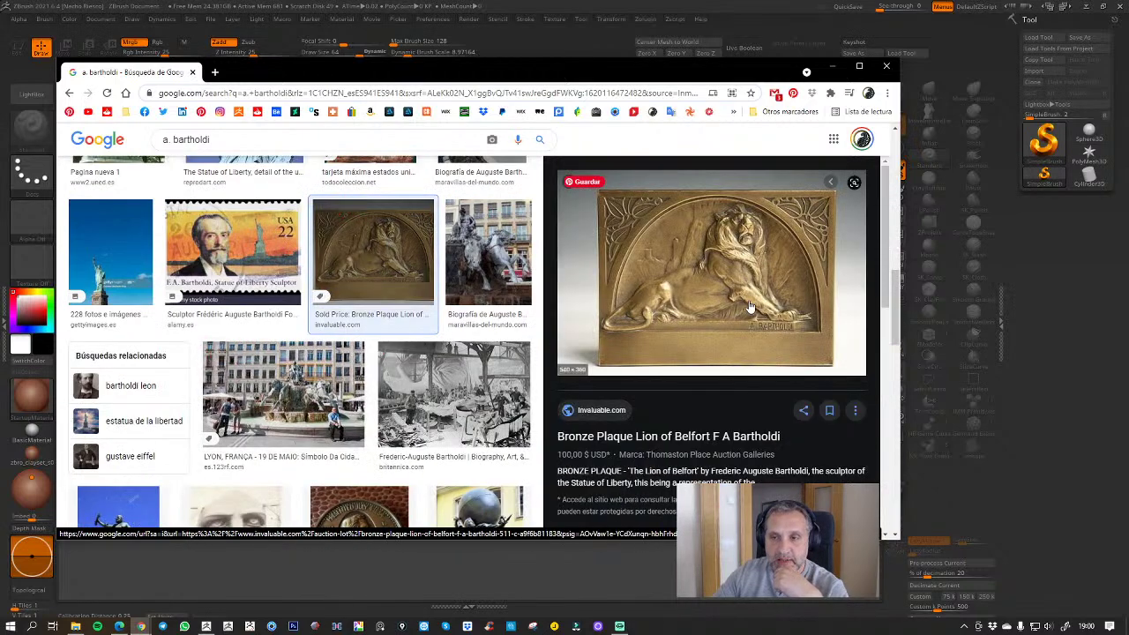
scroll(476, 374, down, 3)
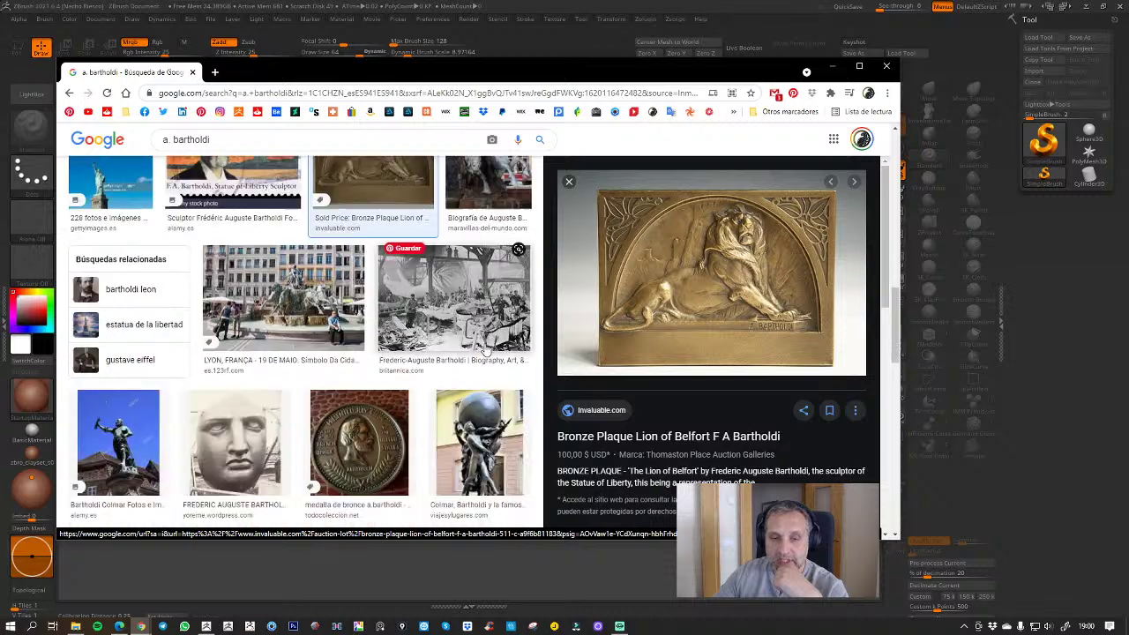
scroll(476, 375, down, 3)
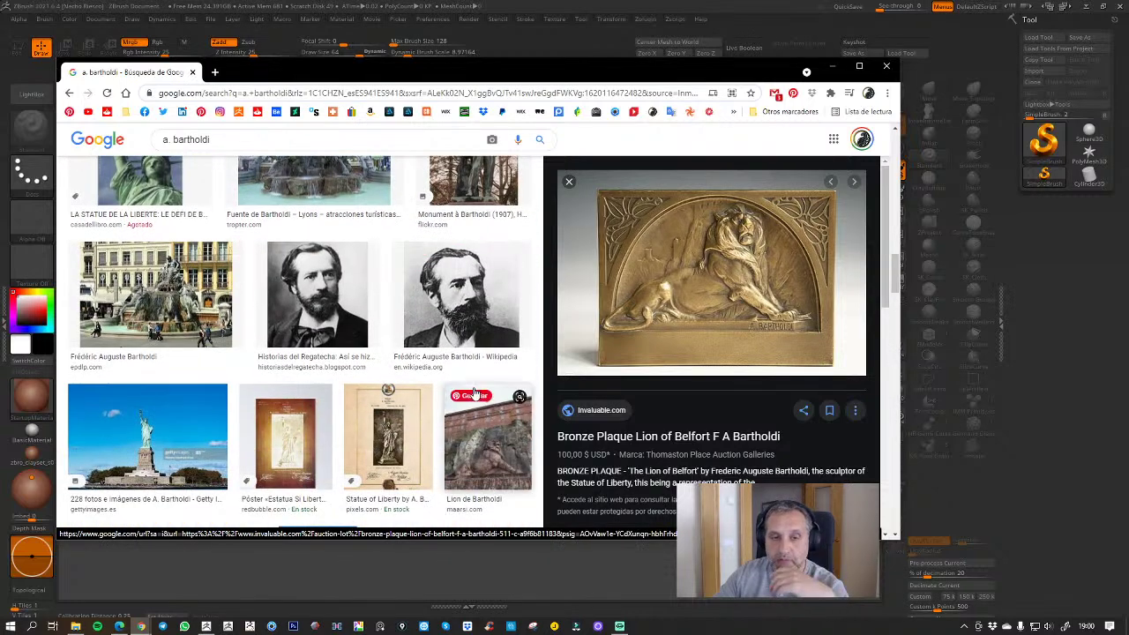
Examine the Lion de Bartholdi photo from maarsi.com with its related images, and return to the bronze lion plaque preview
click(494, 465)
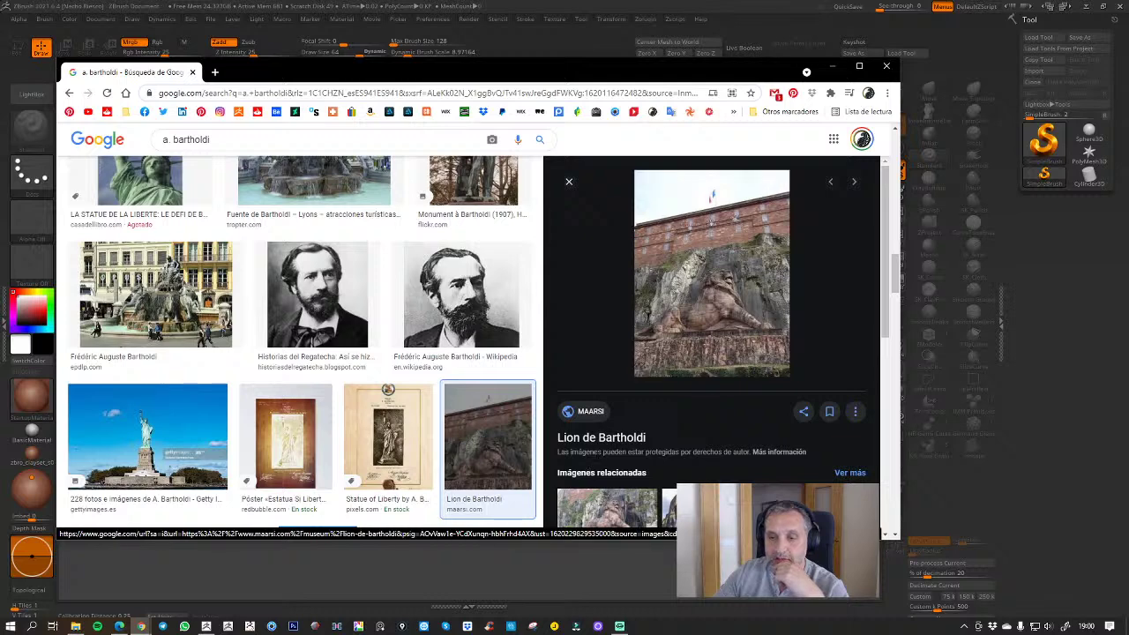
click(628, 447)
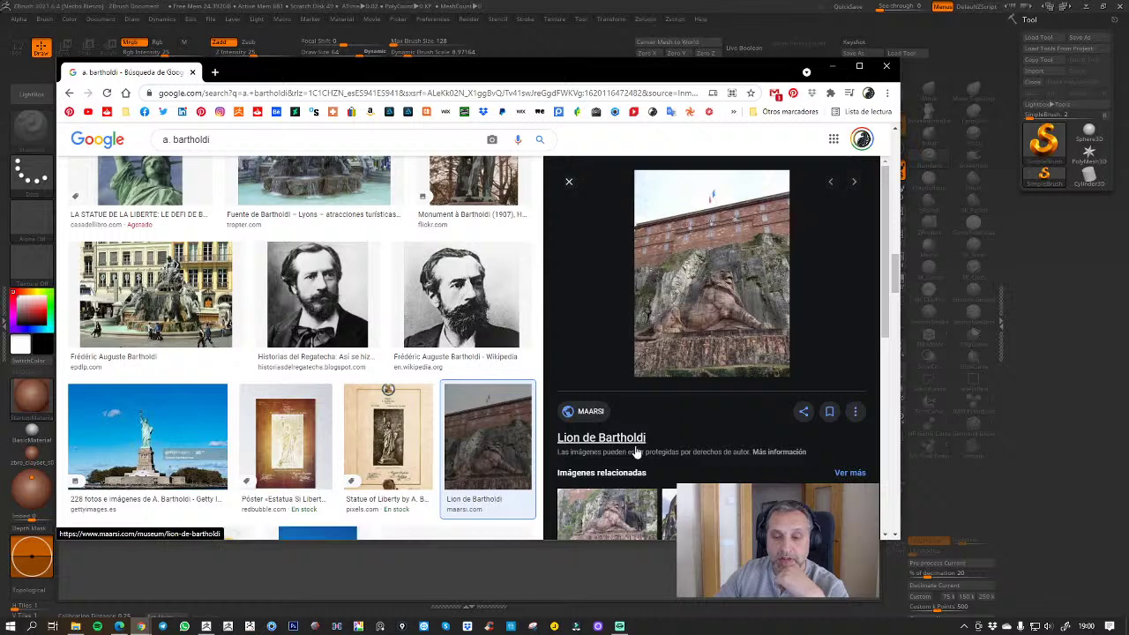
scroll(635, 453, down, 3)
scroll(641, 454, down, 1)
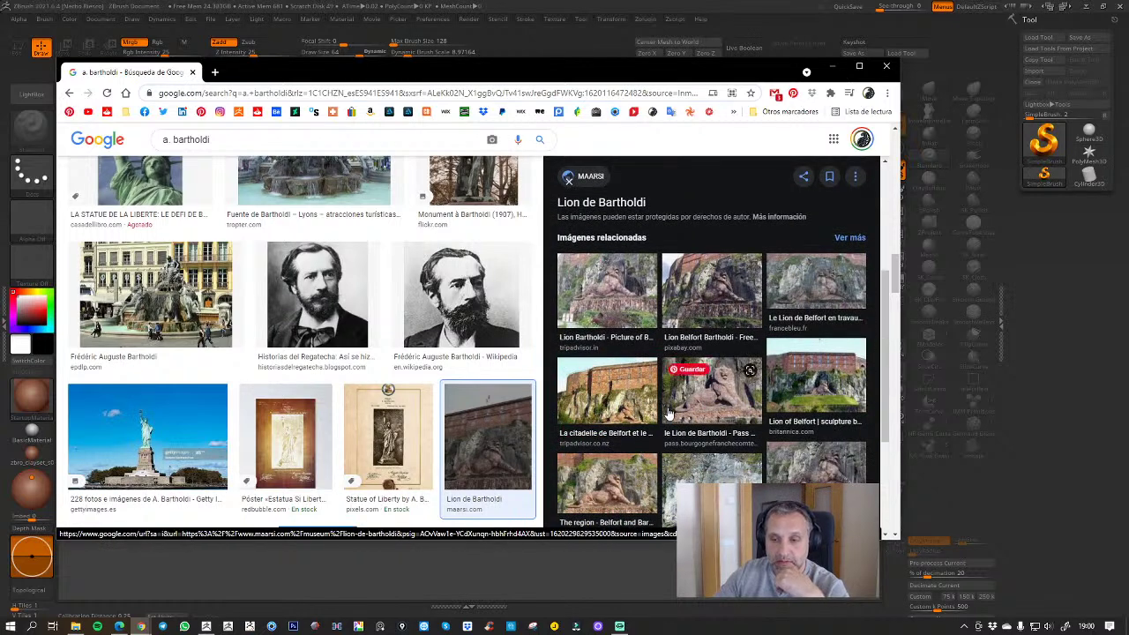
scroll(670, 414, up, 4)
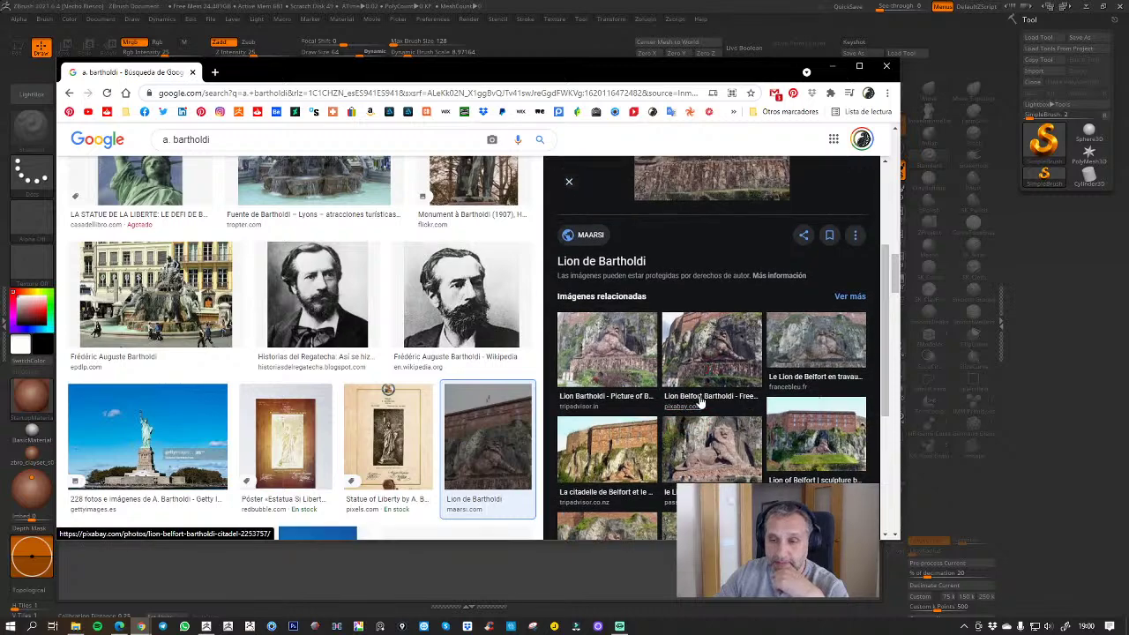
scroll(451, 346, down, 6)
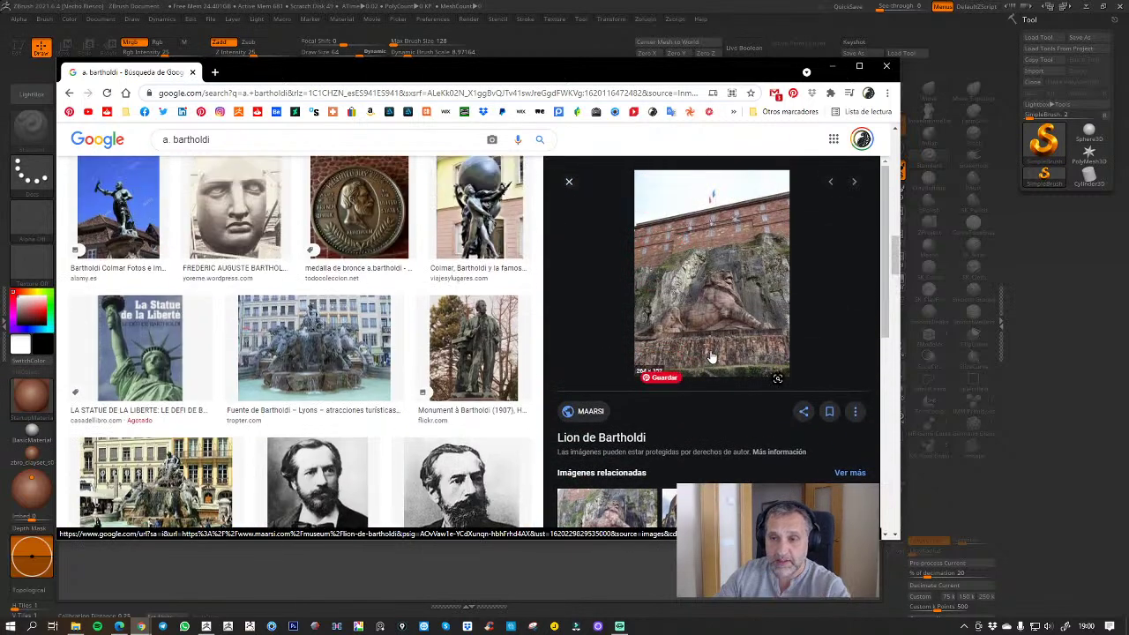
click(386, 375)
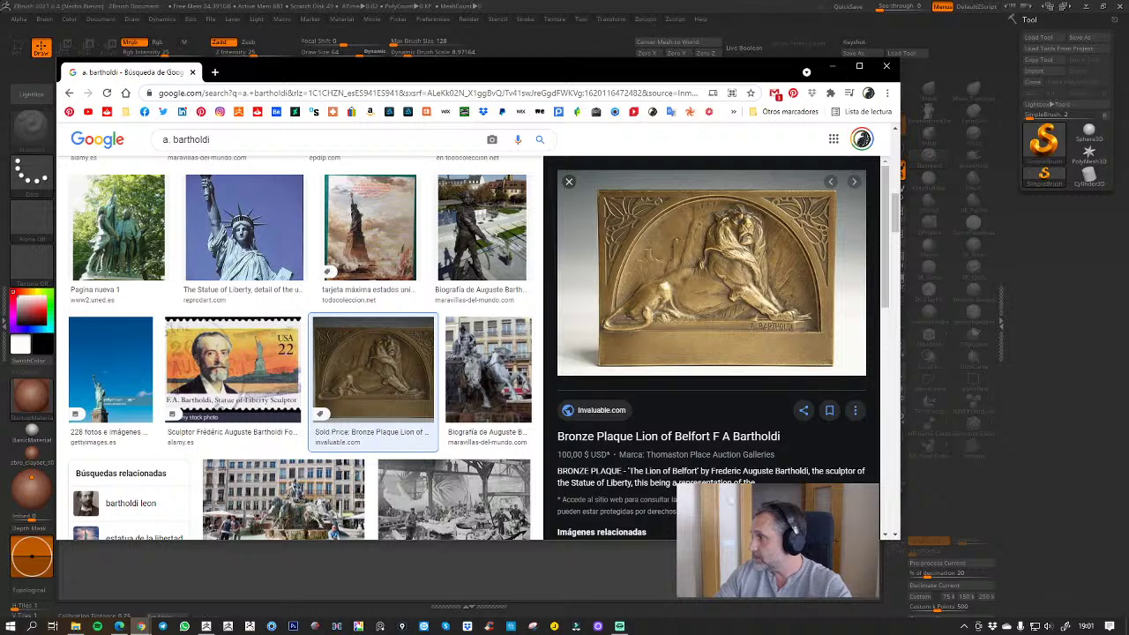
Move the browser window with the plaque reference off the screen and return to the empty ZBrush canvas
click(831, 67)
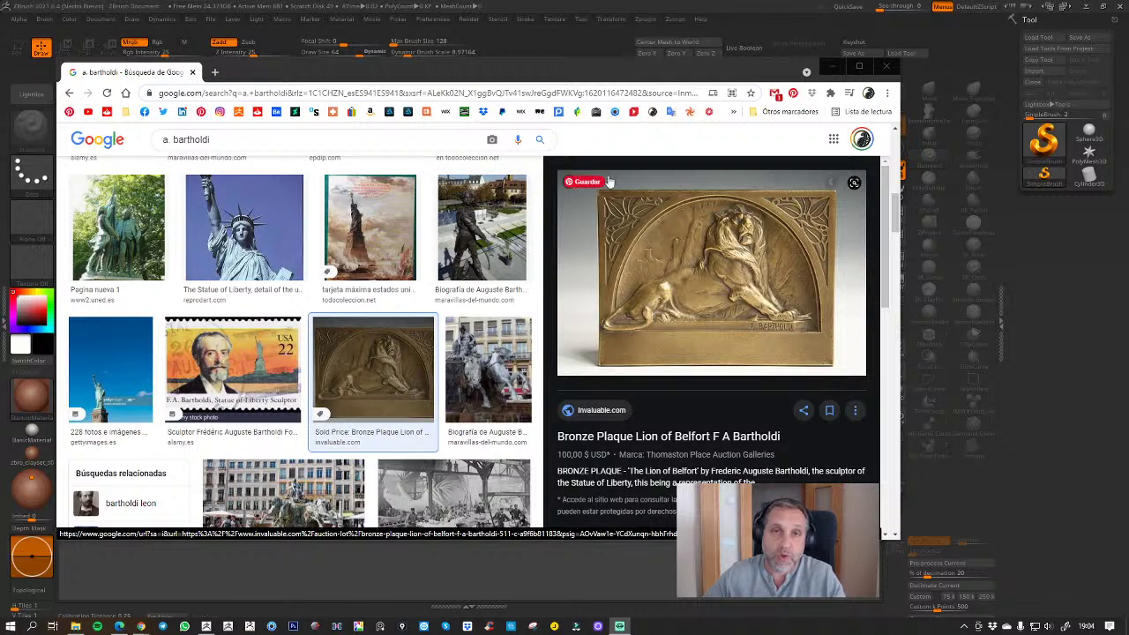
drag(532, 75, 526, 118)
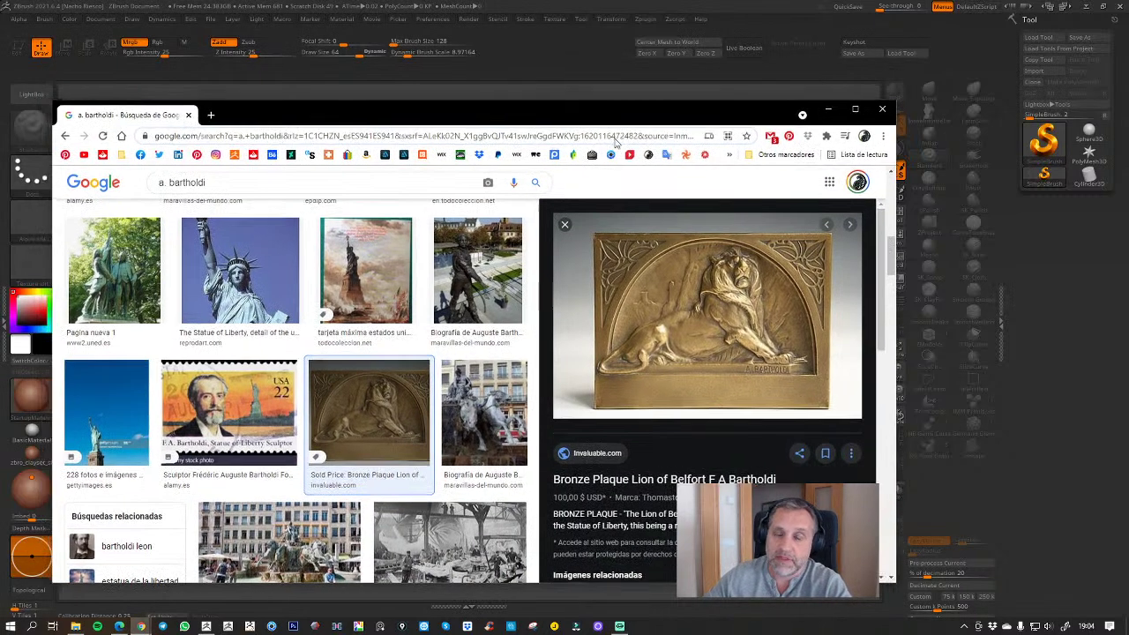
drag(690, 124, 704, 117)
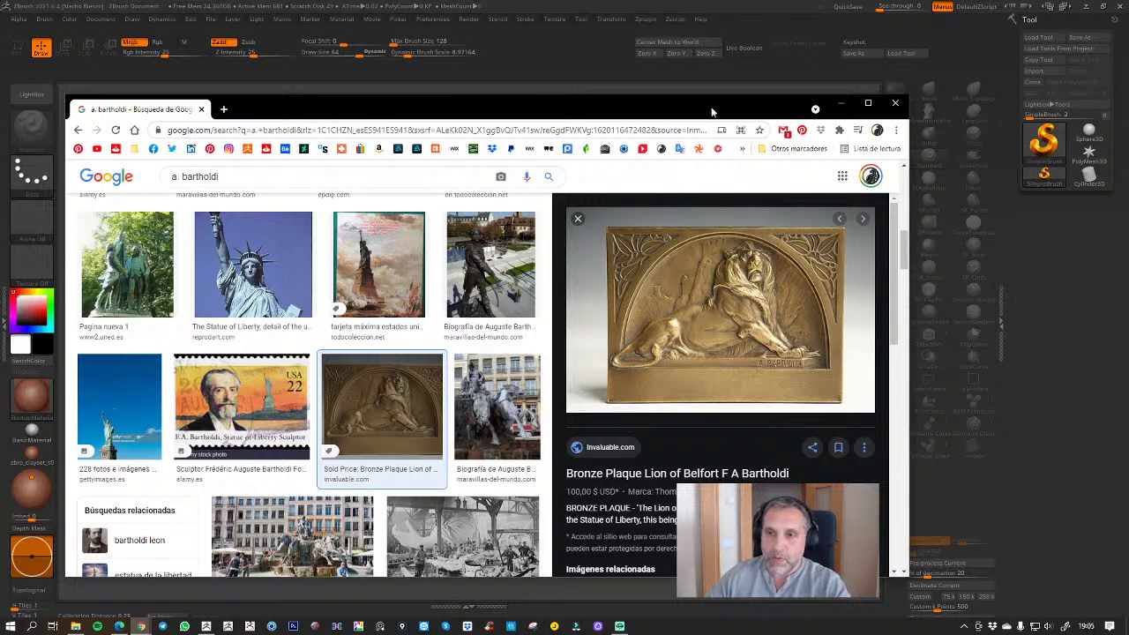
drag(511, 116, 1128, 120)
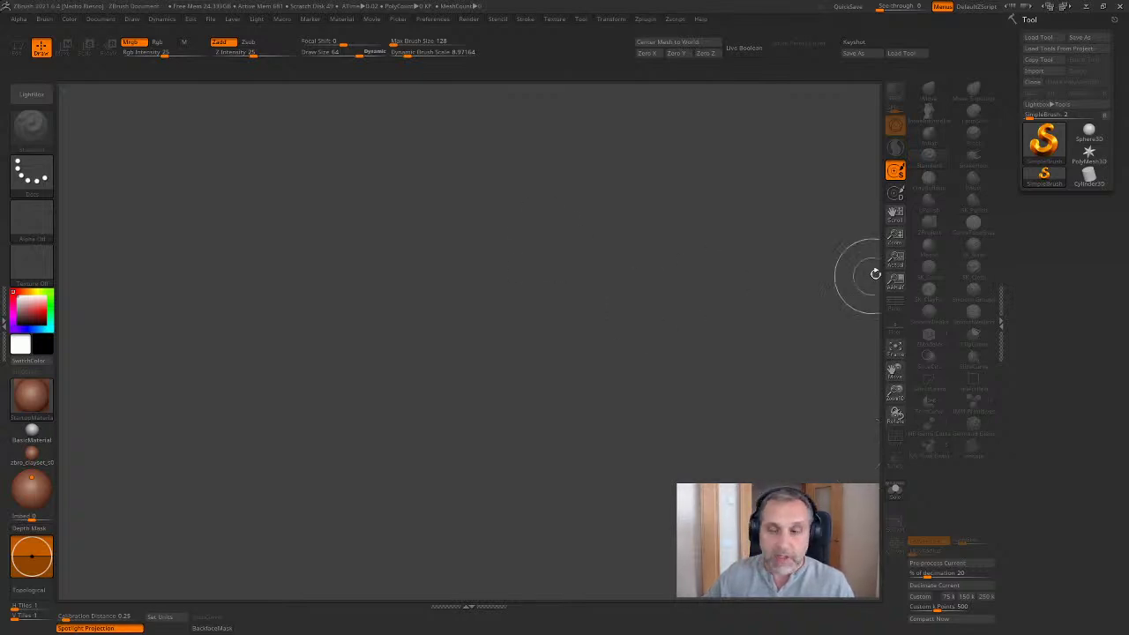
Start importing a texture image and open the Stream1 folder containing the reference pictures
click(555, 20)
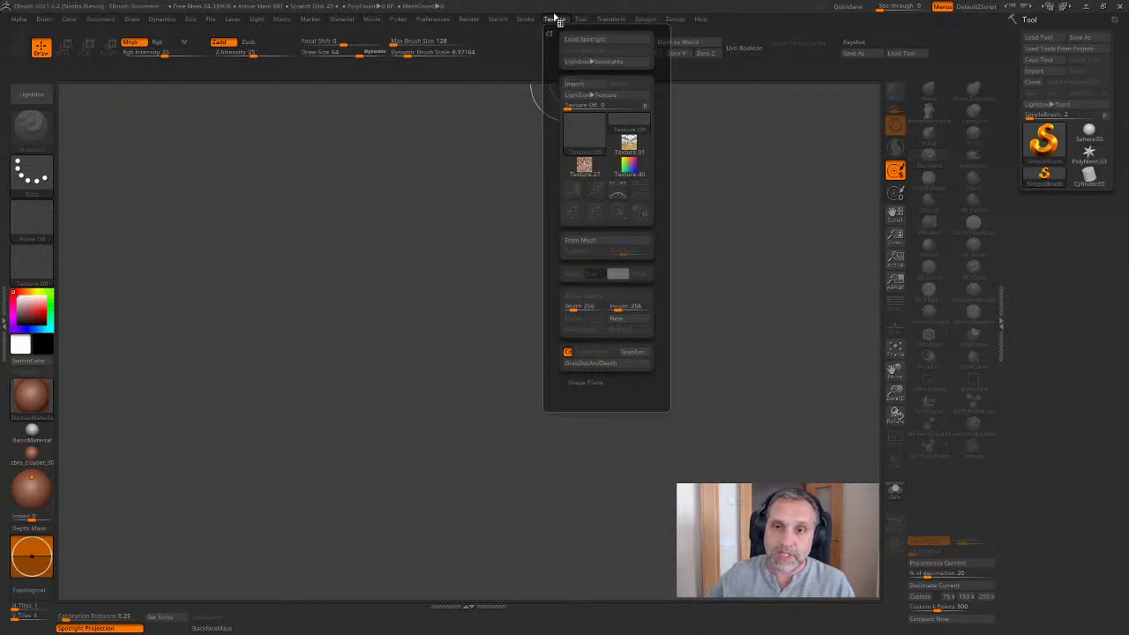
click(583, 86)
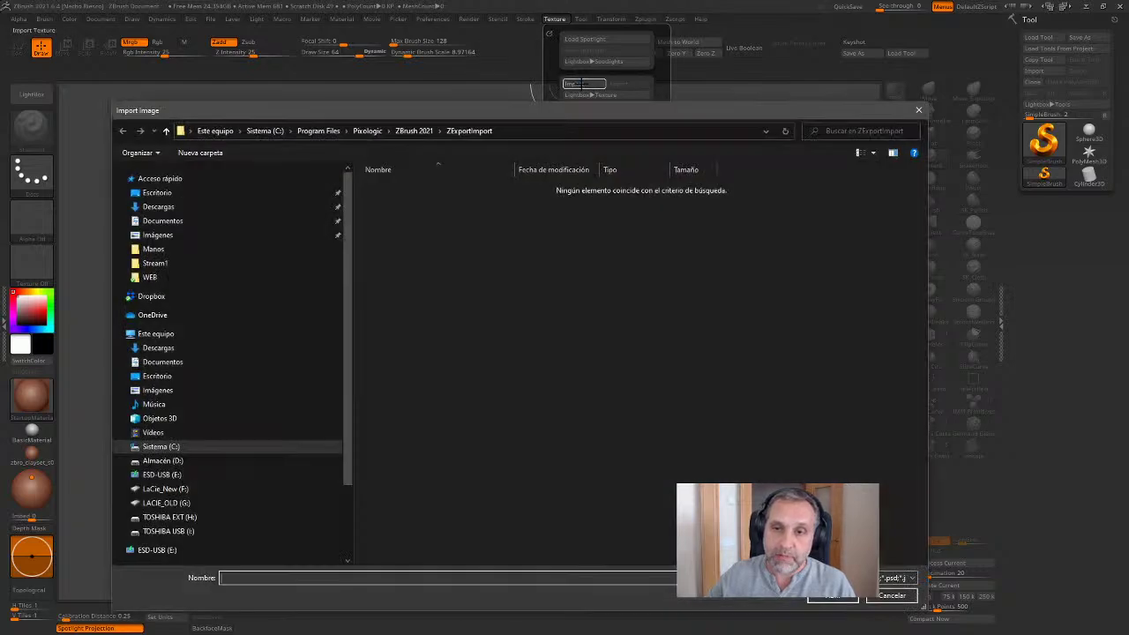
click(150, 277)
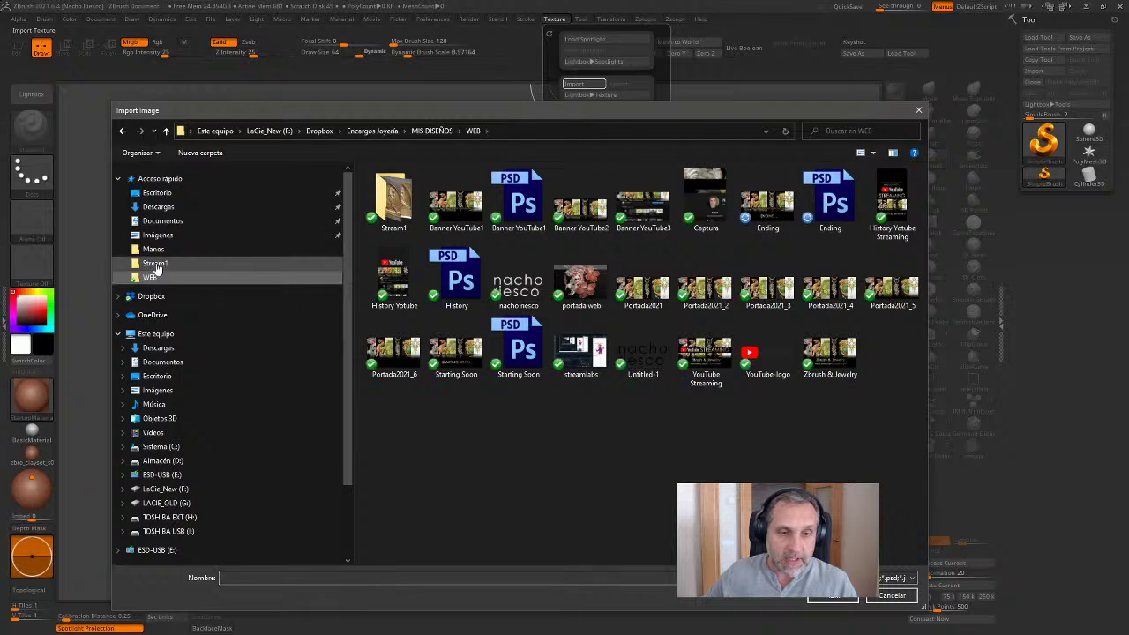
click(154, 263)
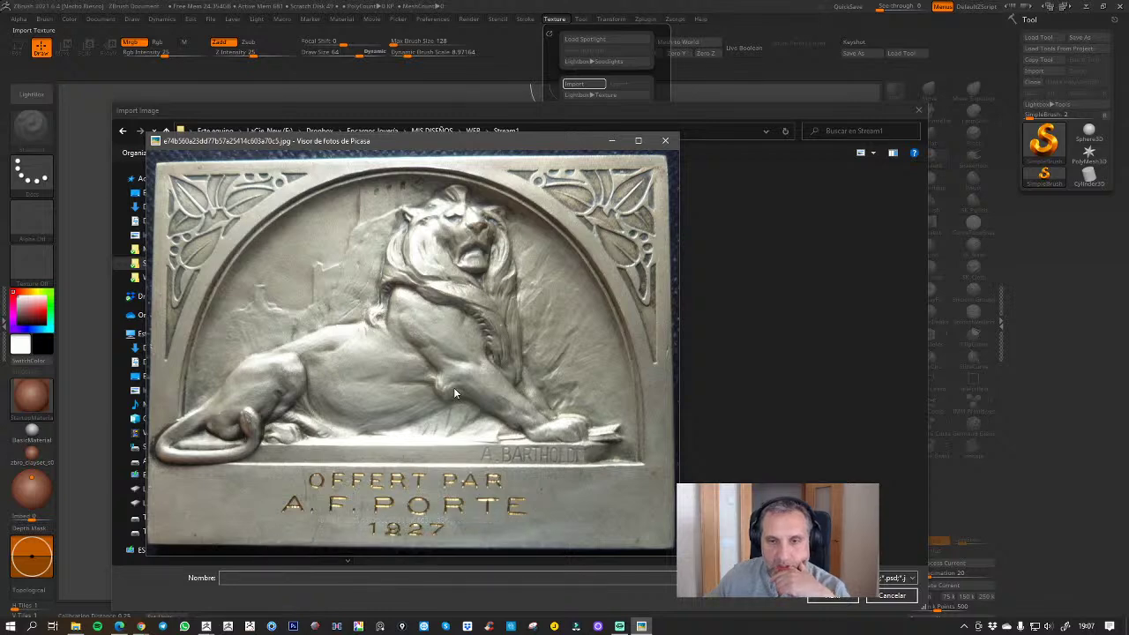
Compare the silver lion plaque with the other lion relief reference pictures in the photo viewer
key(Right)
key(Right)
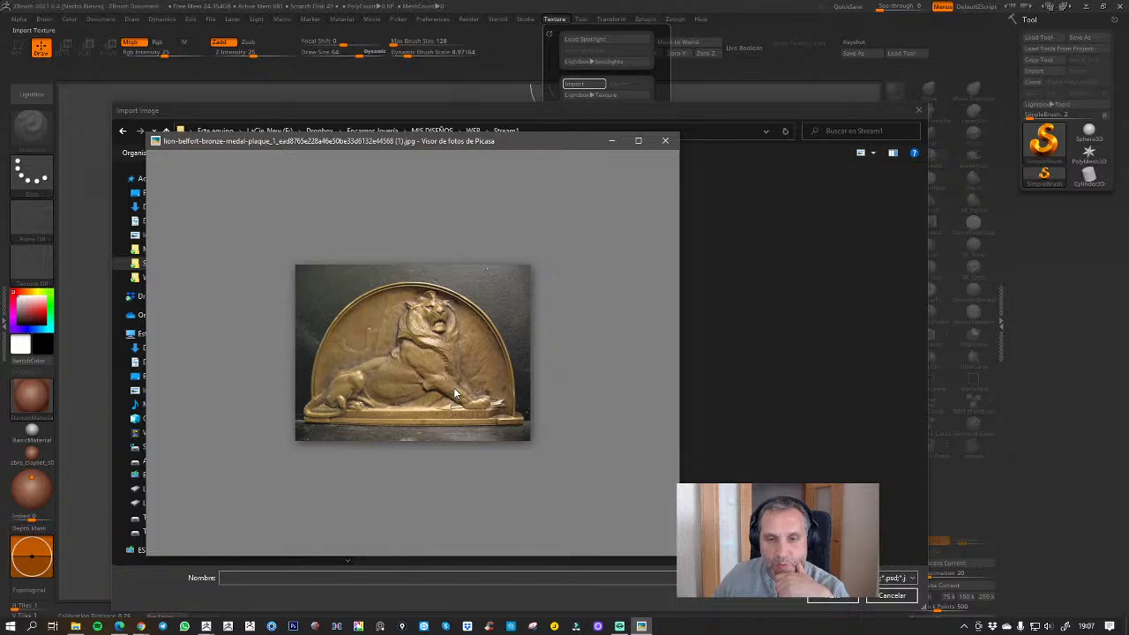
key(Right)
key(Left)
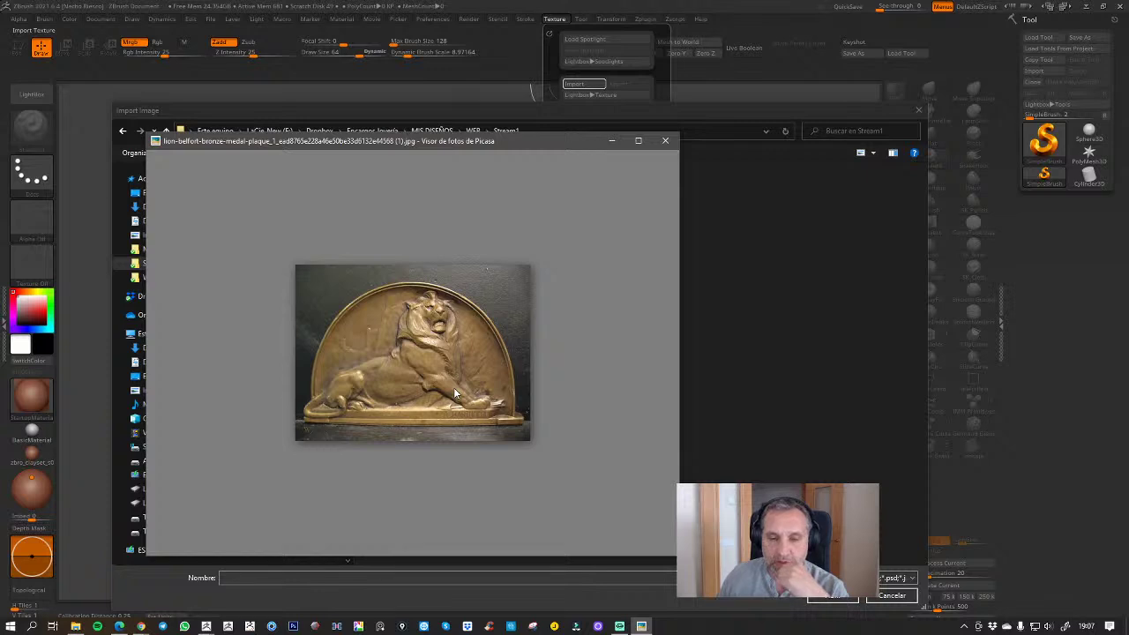
key(Left)
key(Left)
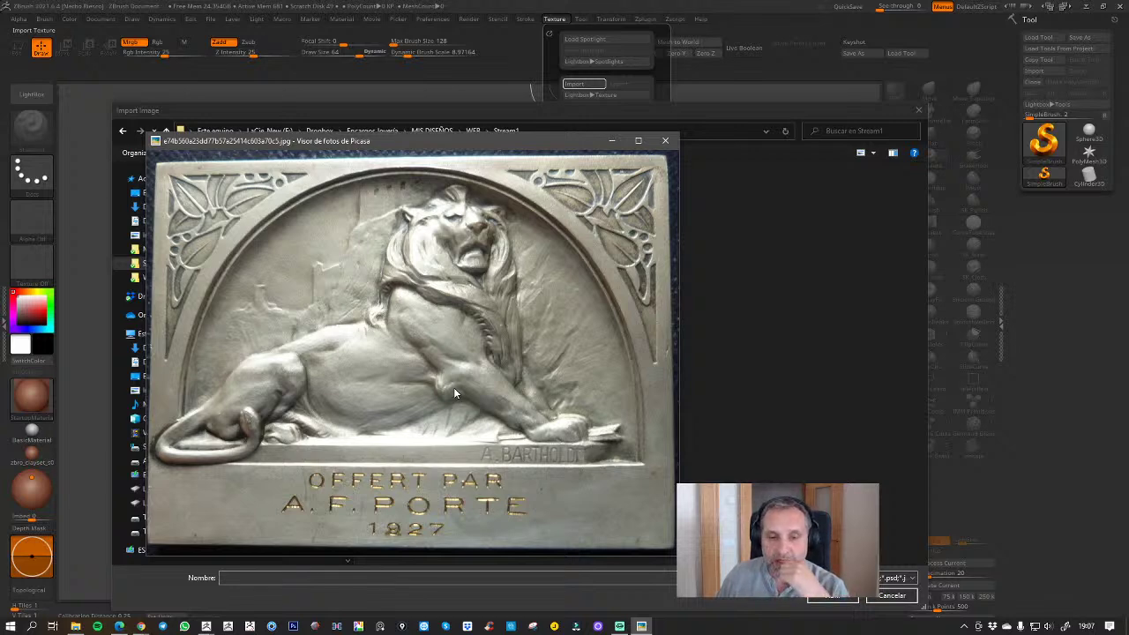
key(Right)
key(Left)
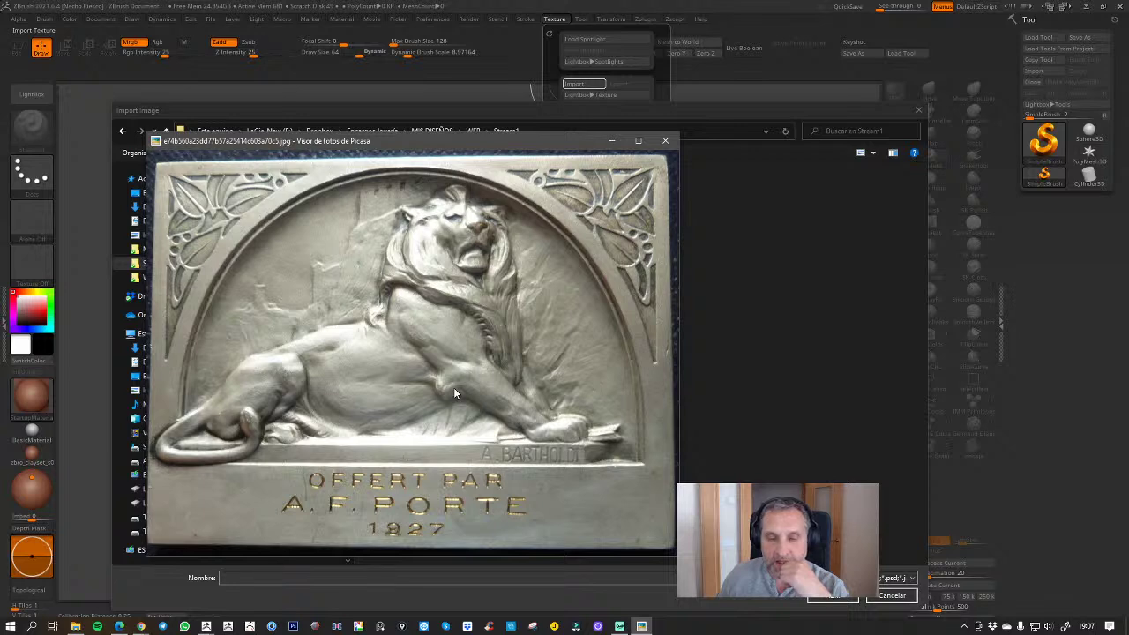
key(Right)
key(Left)
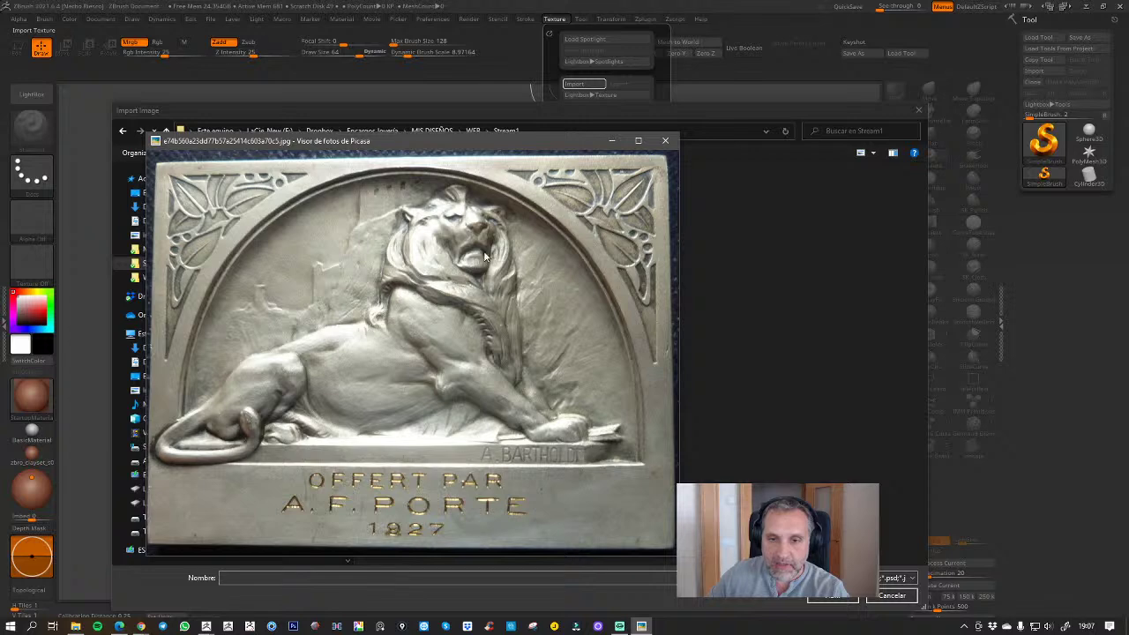
Examine the silver plaque against the rectangular H0134-L13198537 picture and the semicircular lion-belfort bronze medal pictures, and minimize the photo viewer
key(Right)
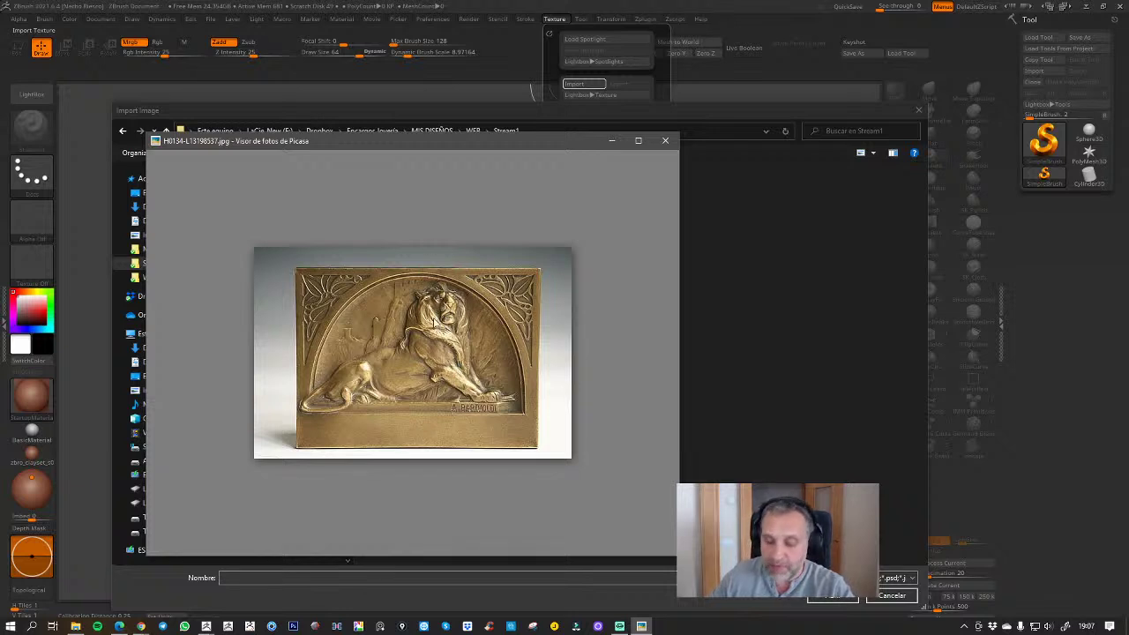
key(Left)
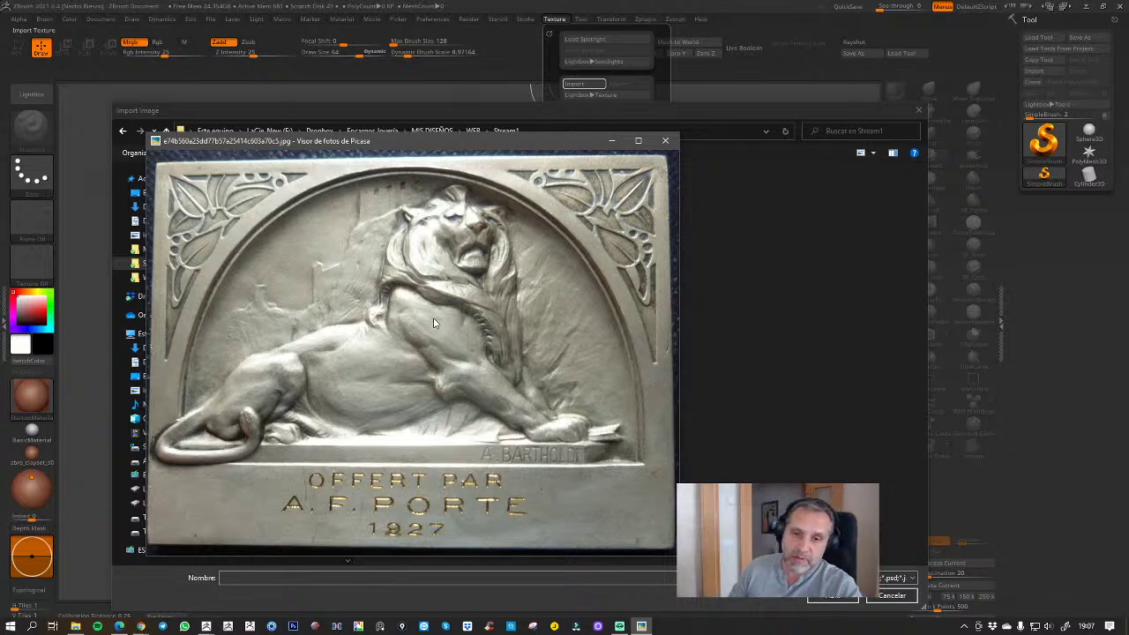
key(Right)
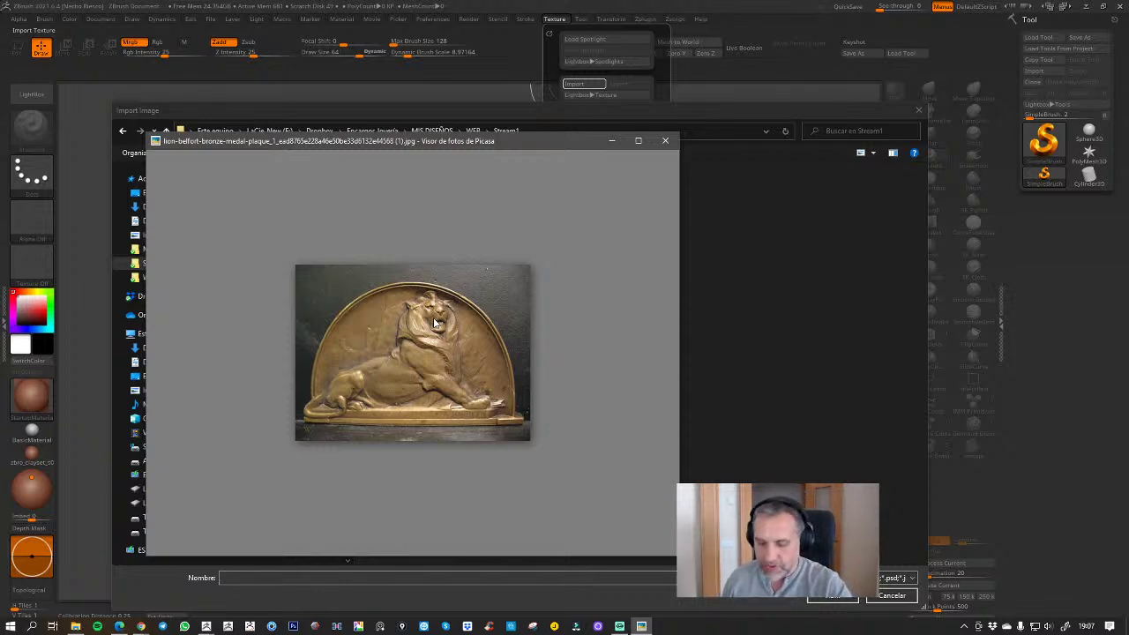
key(Right)
key(Left)
key(Right)
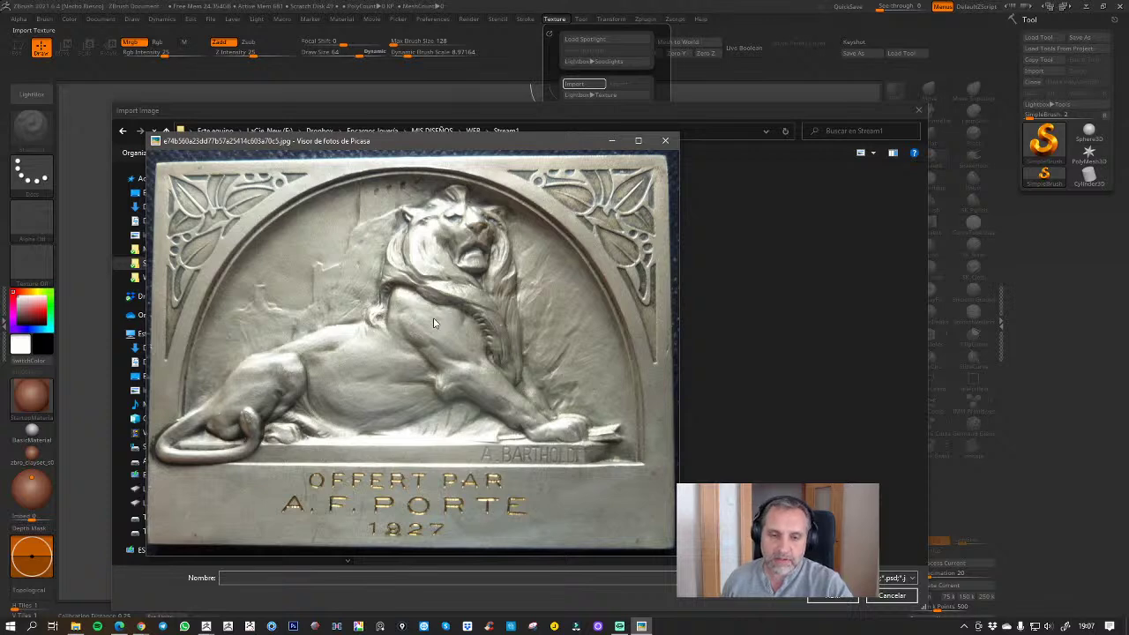
key(Right)
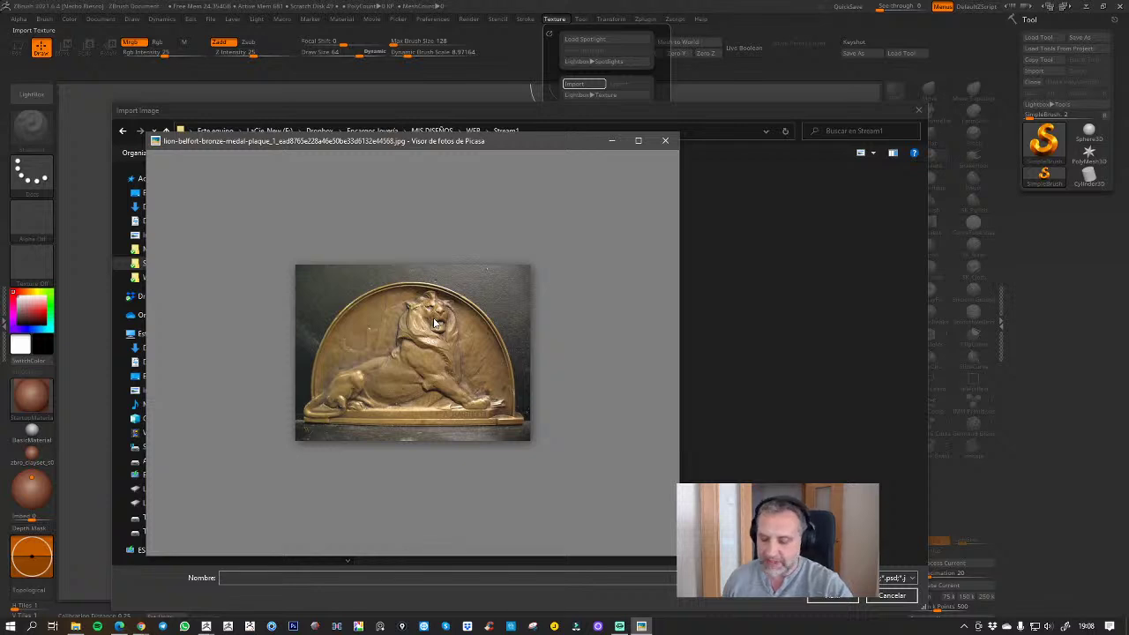
key(Right)
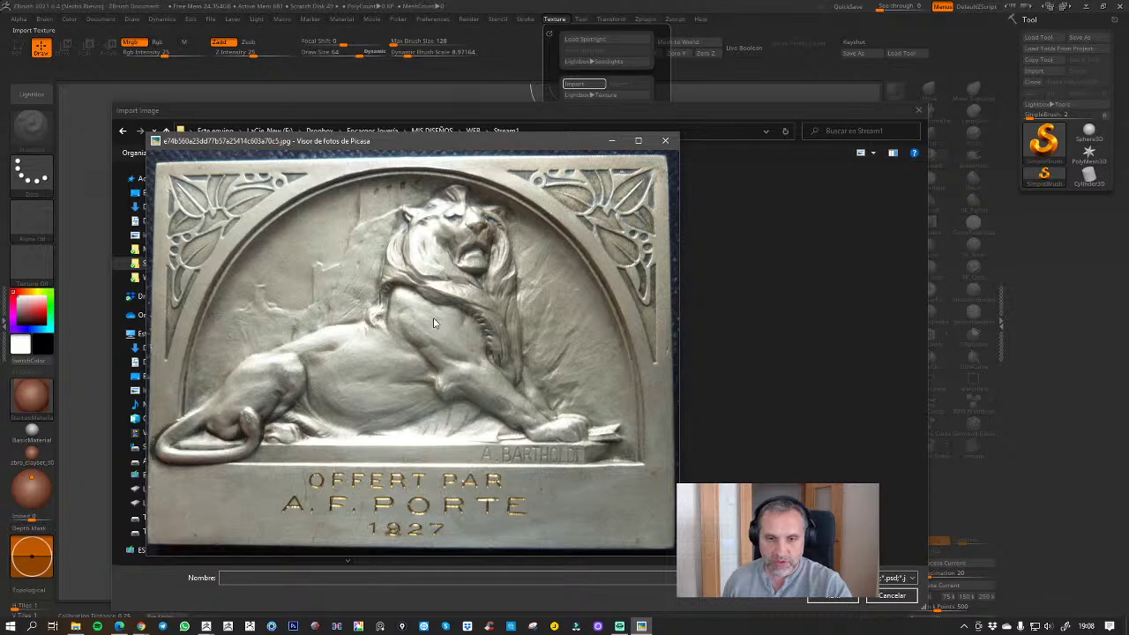
key(Right)
key(Right)
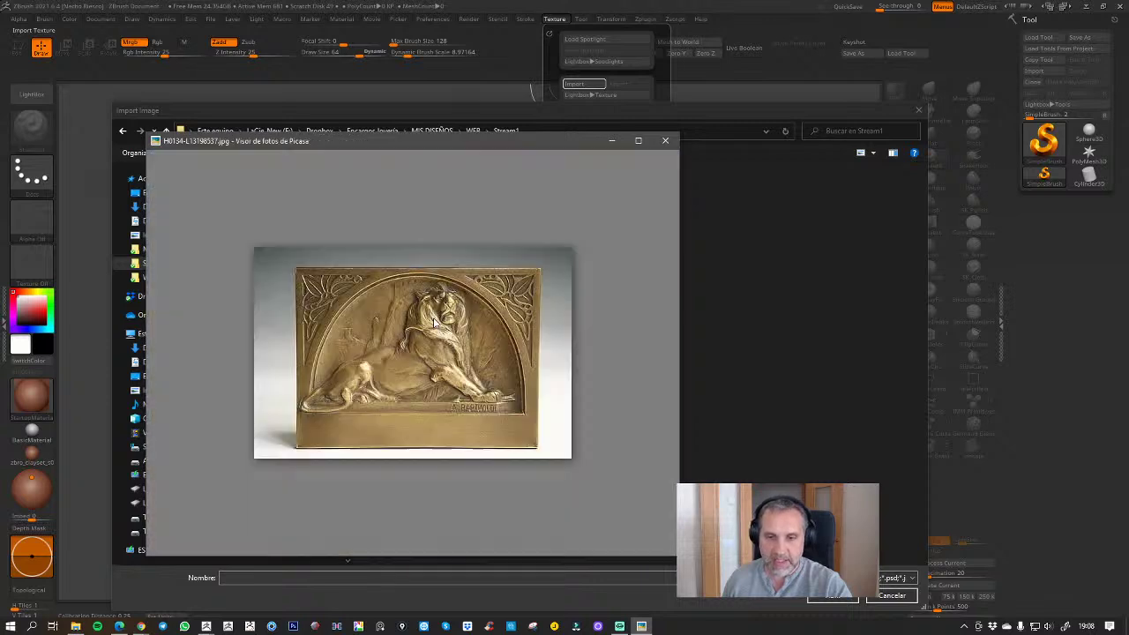
key(Left)
key(Left)
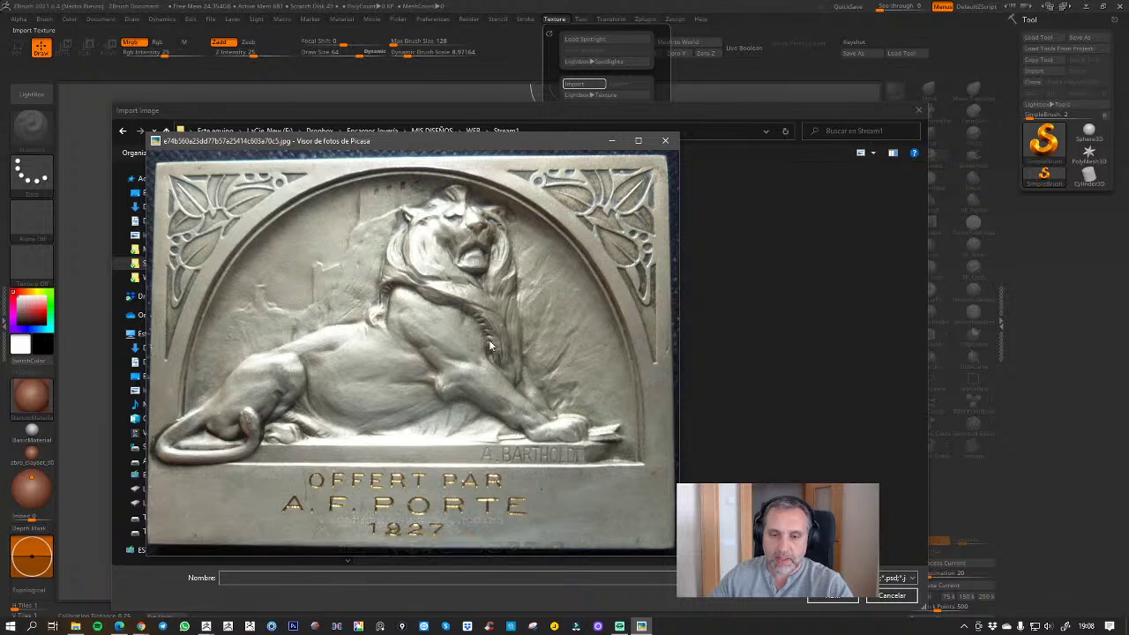
key(Right)
key(Right)
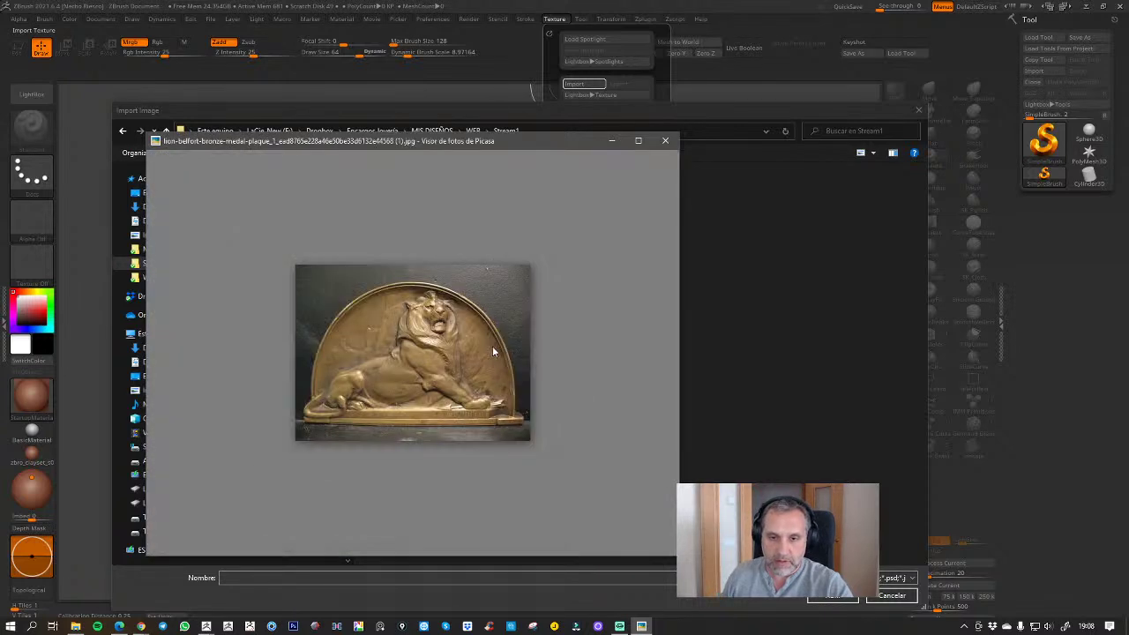
key(Right)
key(Right)
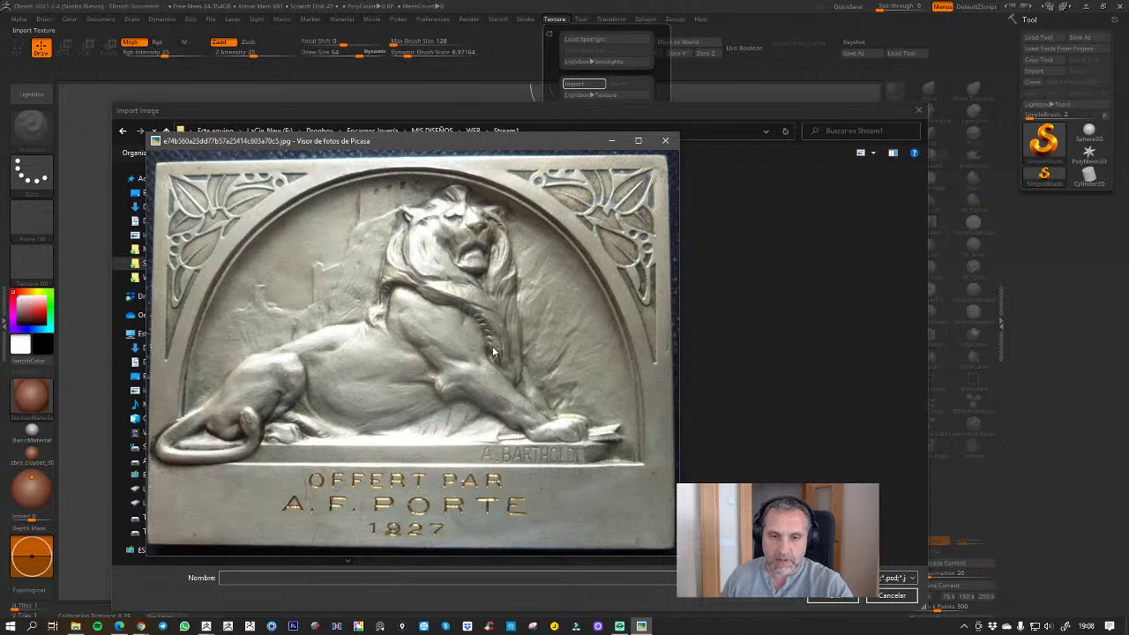
click(612, 138)
Launch the screen annotation toolbar and arrange it beside the repositioned Import Image dialog so the two do not overlap
key(super)
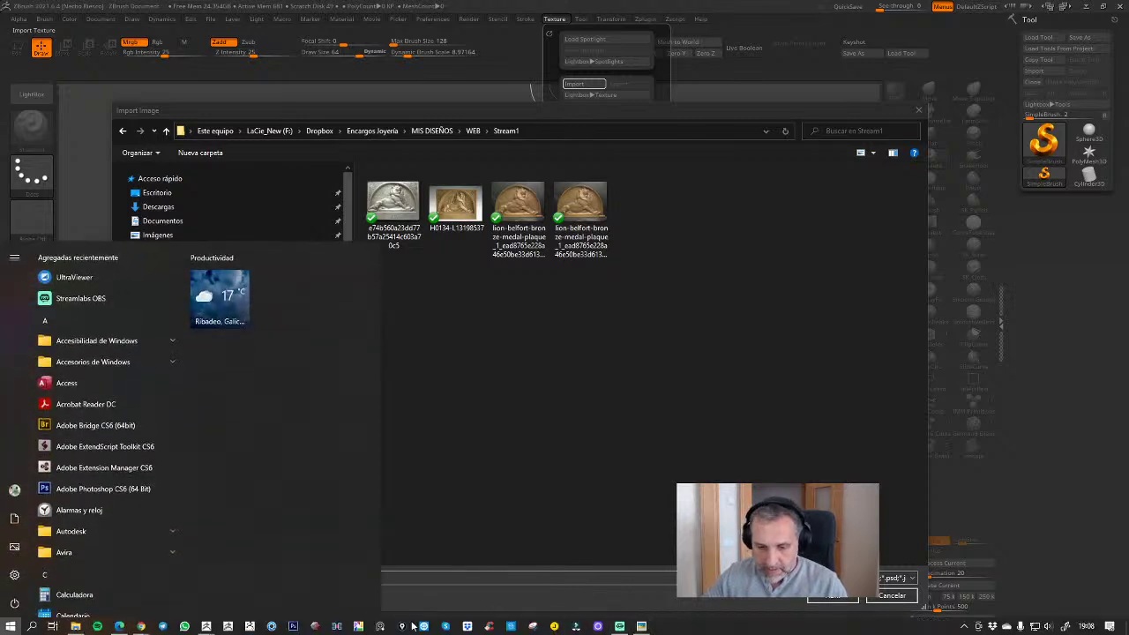
click(401, 626)
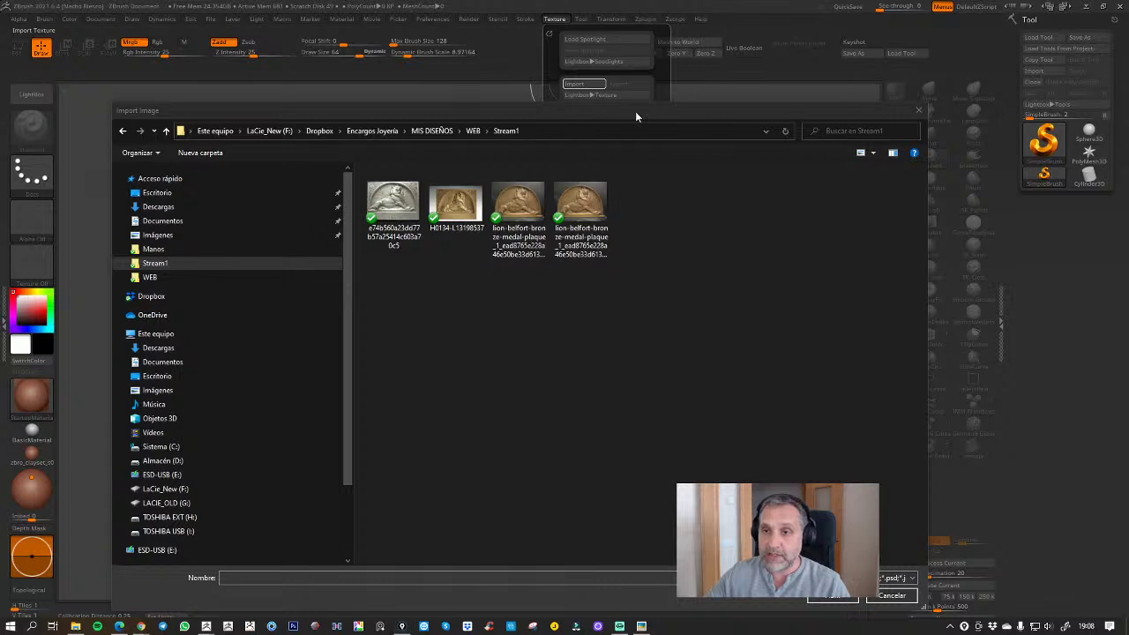
drag(642, 112, 632, 132)
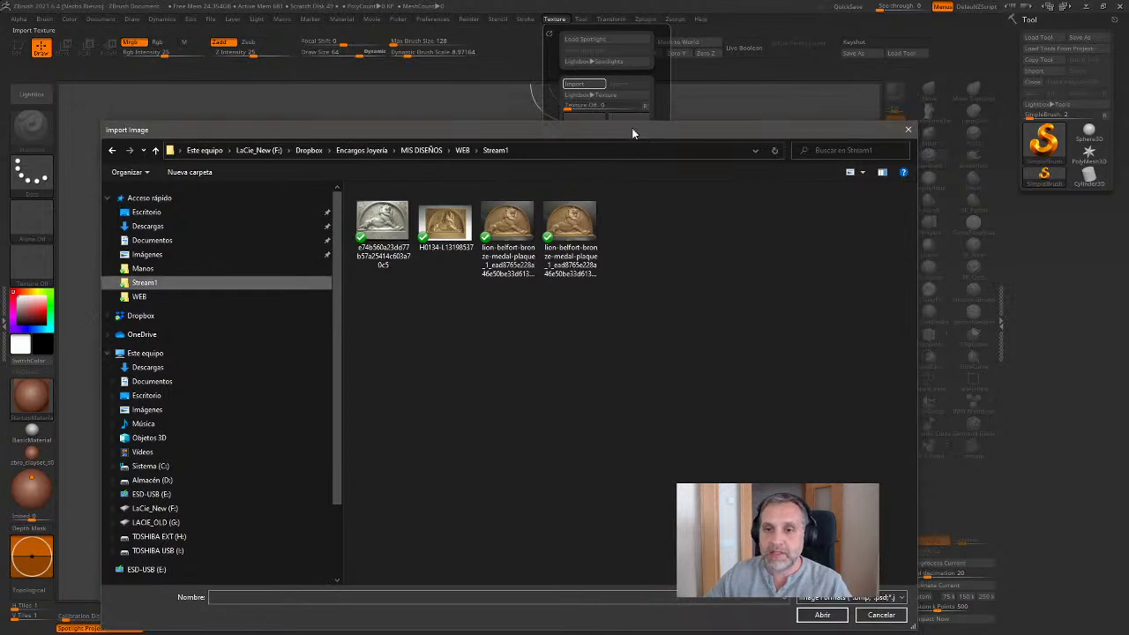
drag(867, 157, 837, 124)
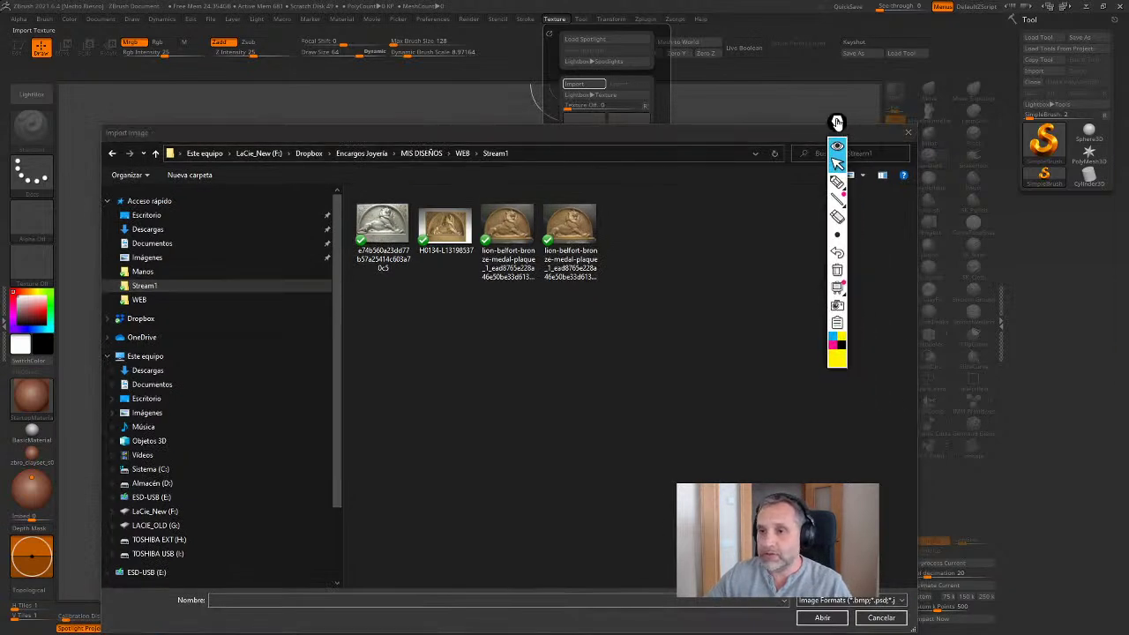
drag(738, 141, 679, 112)
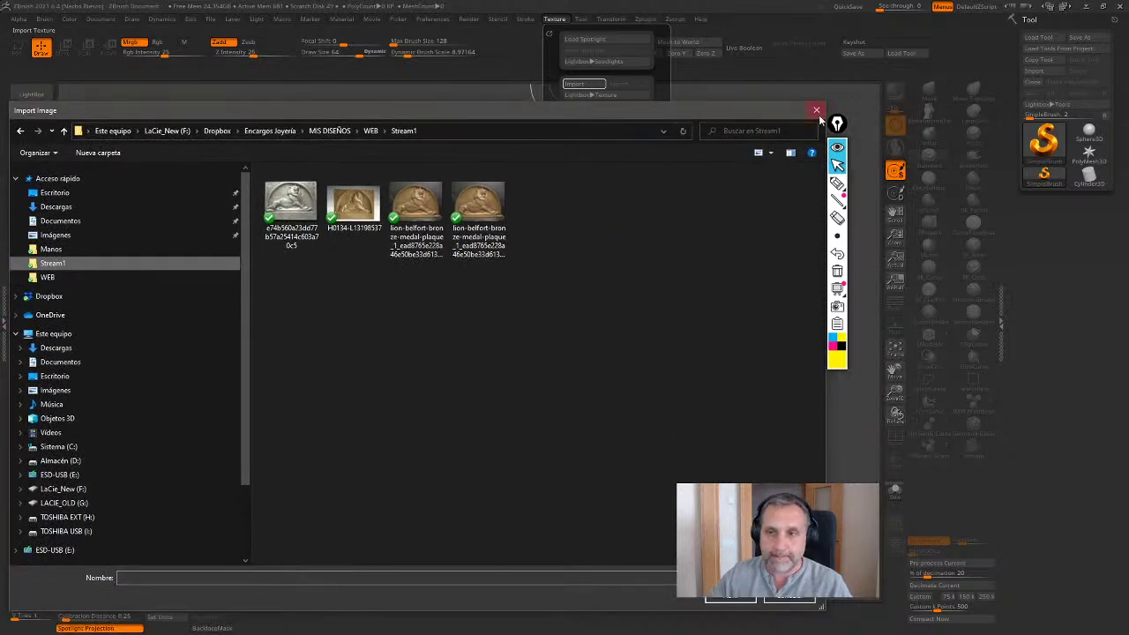
drag(836, 123, 868, 97)
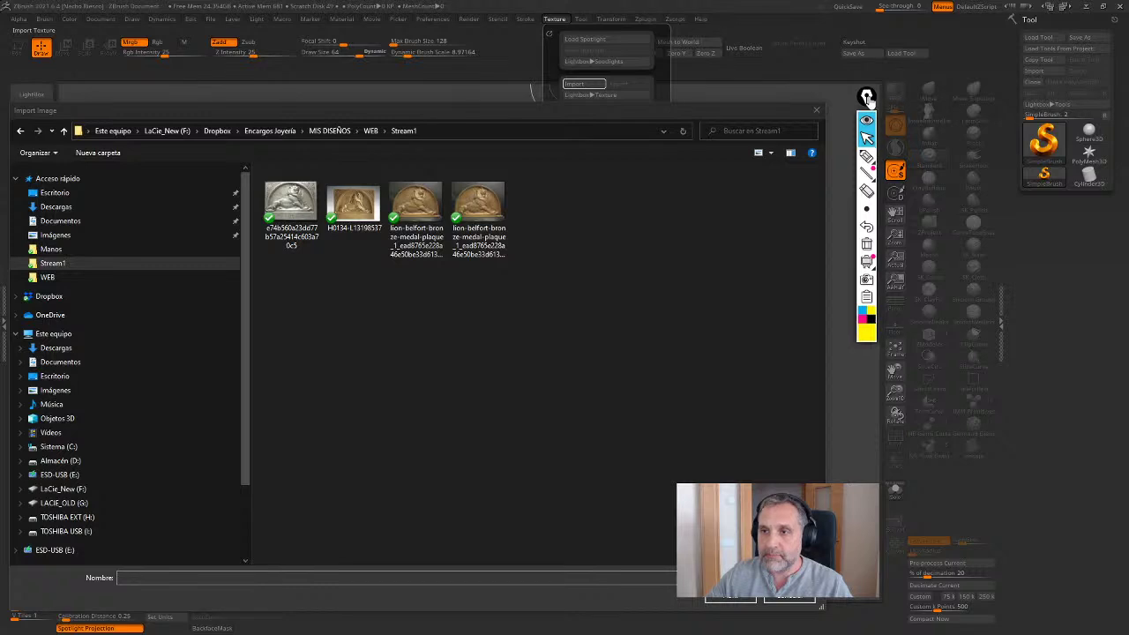
Draw a short yellow test stroke beside the import dialog with the annotation pen, and clear the annotations
click(867, 157)
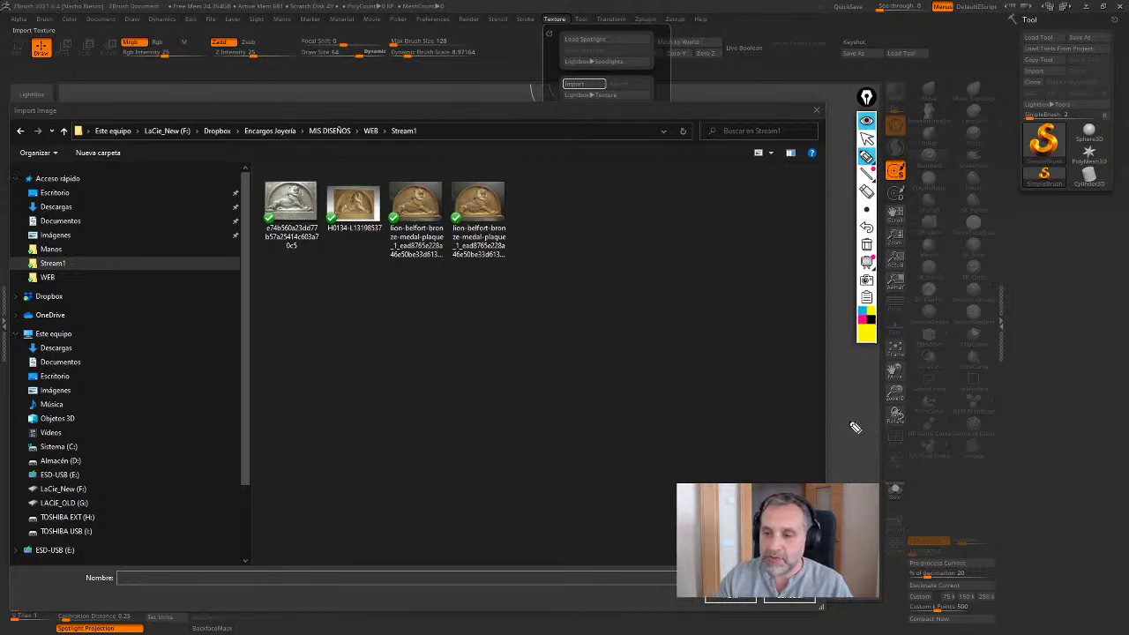
drag(854, 415, 852, 483)
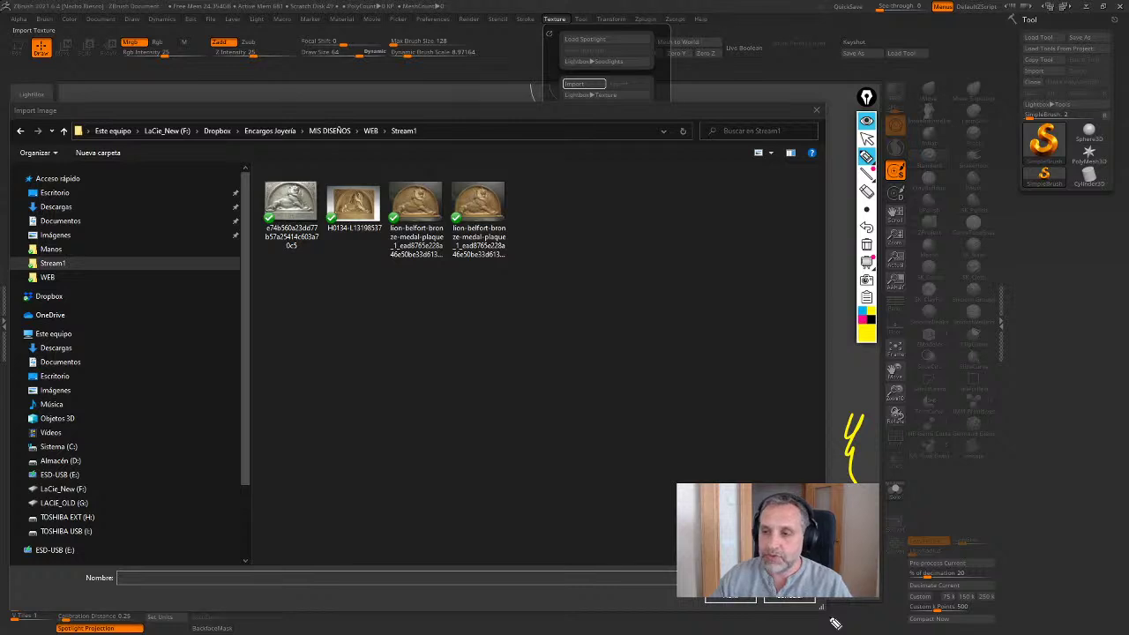
click(866, 244)
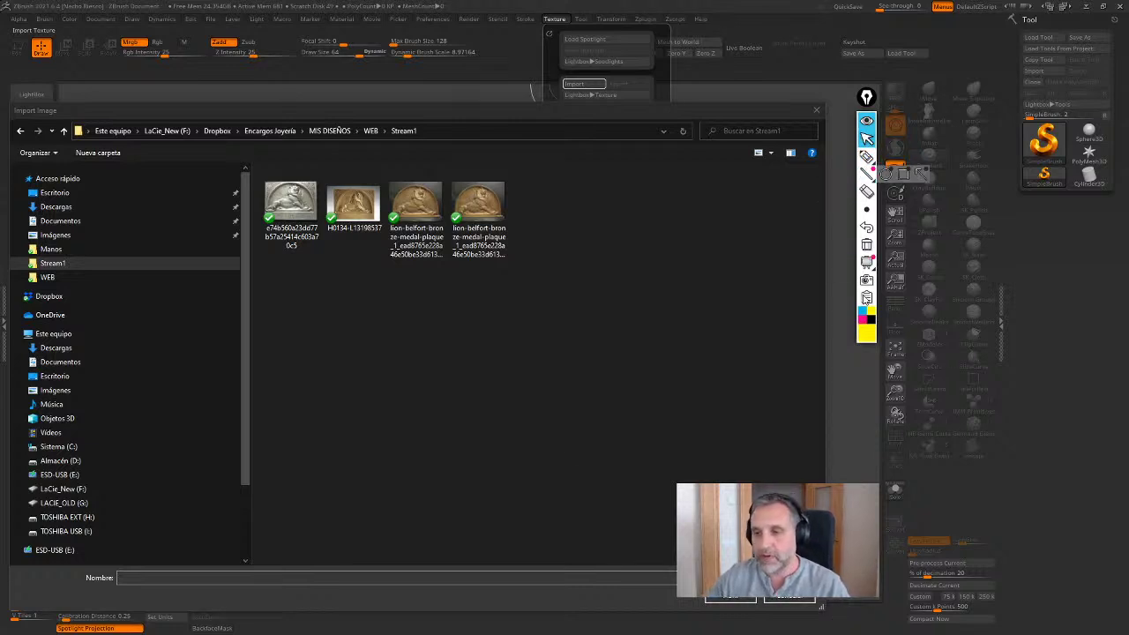
mouse_move(866, 212)
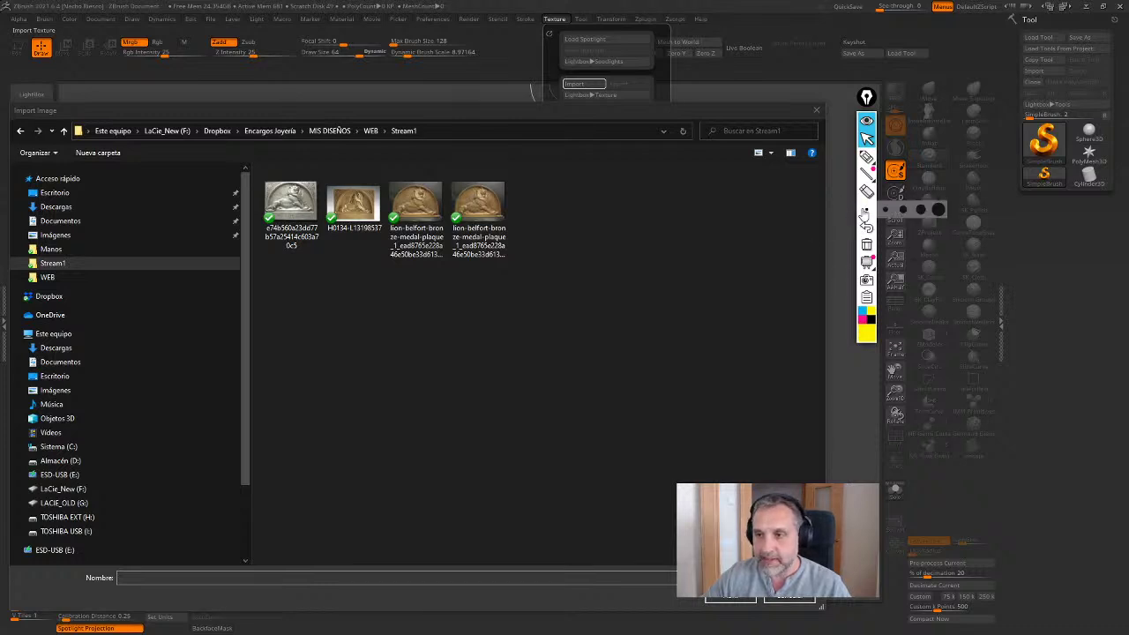
Import the silver lion plaque image e74b560a23dd77b57a25414c603a70c5 as a texture and add it to Spotlight
double_click(298, 209)
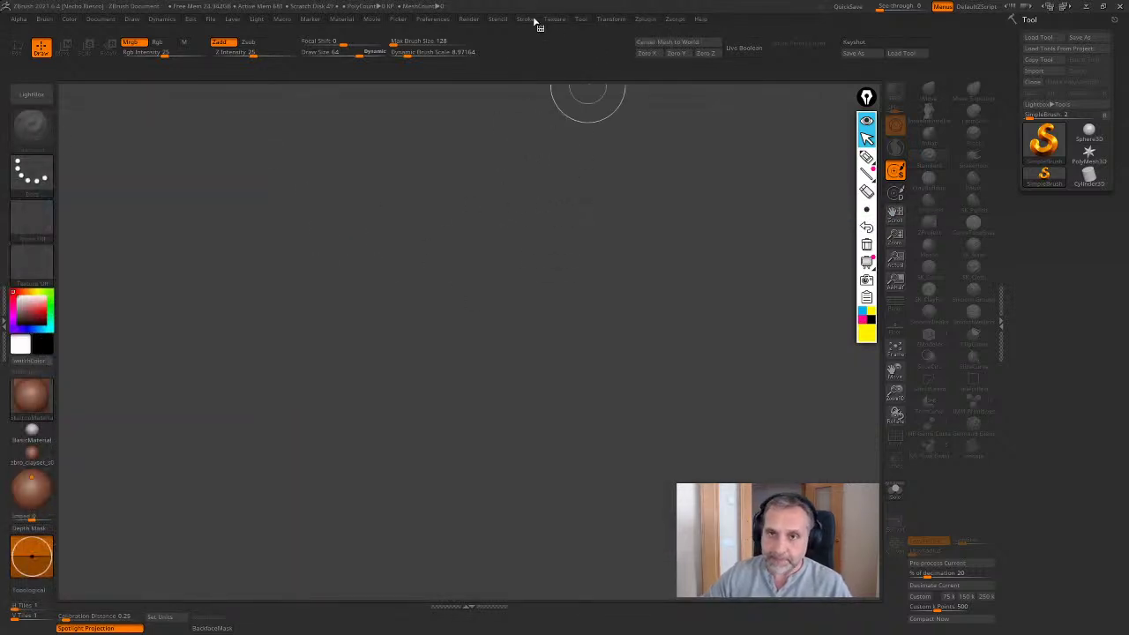
click(554, 18)
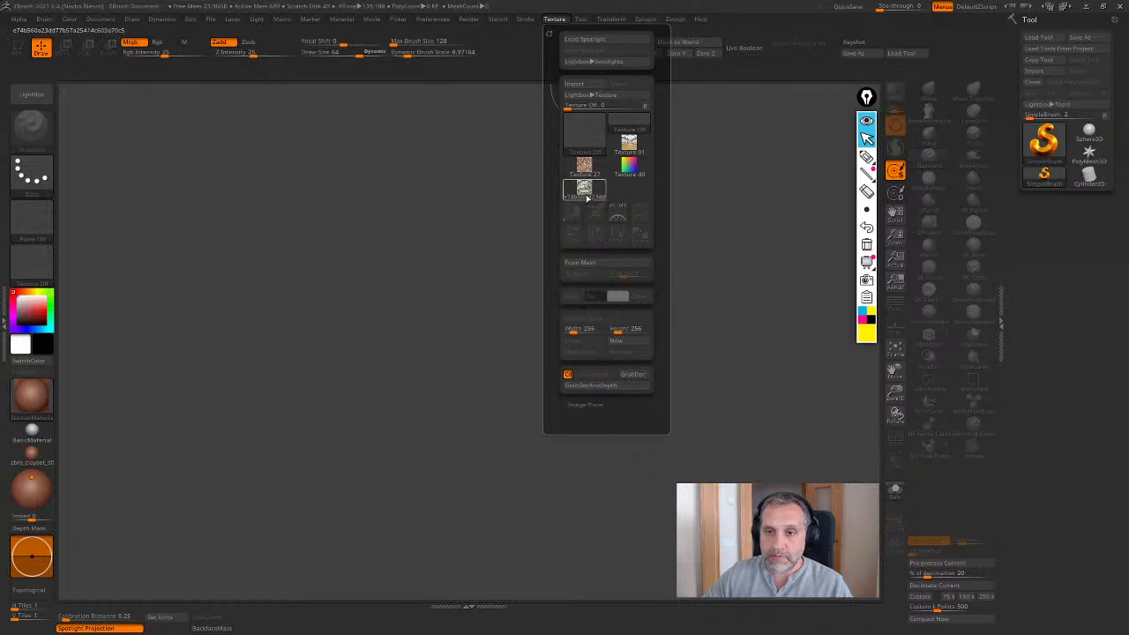
click(583, 187)
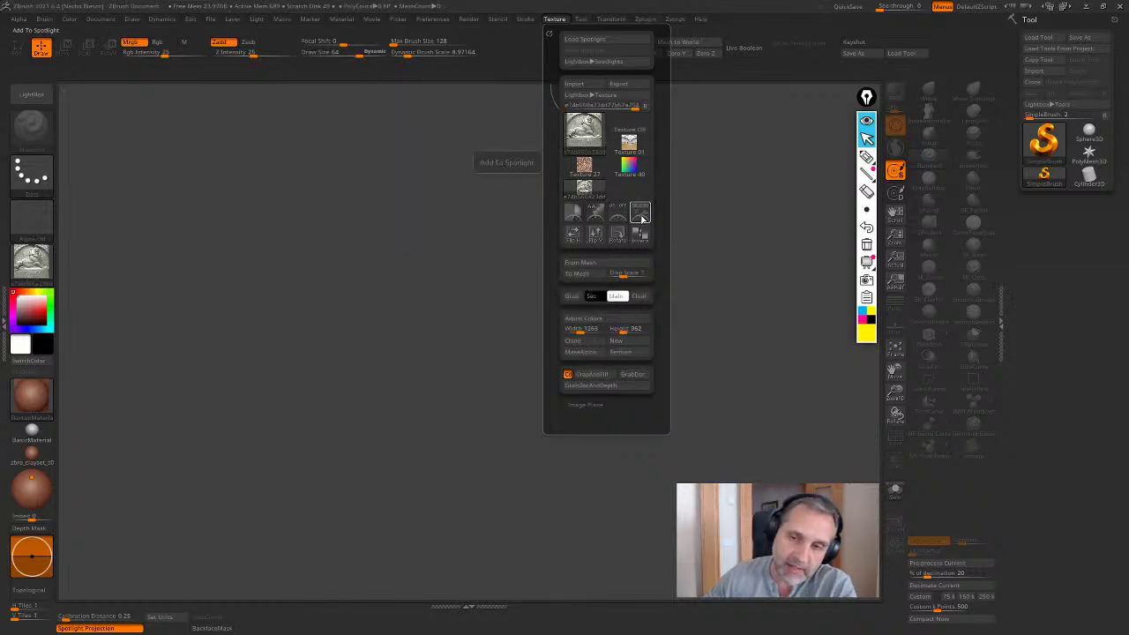
click(641, 219)
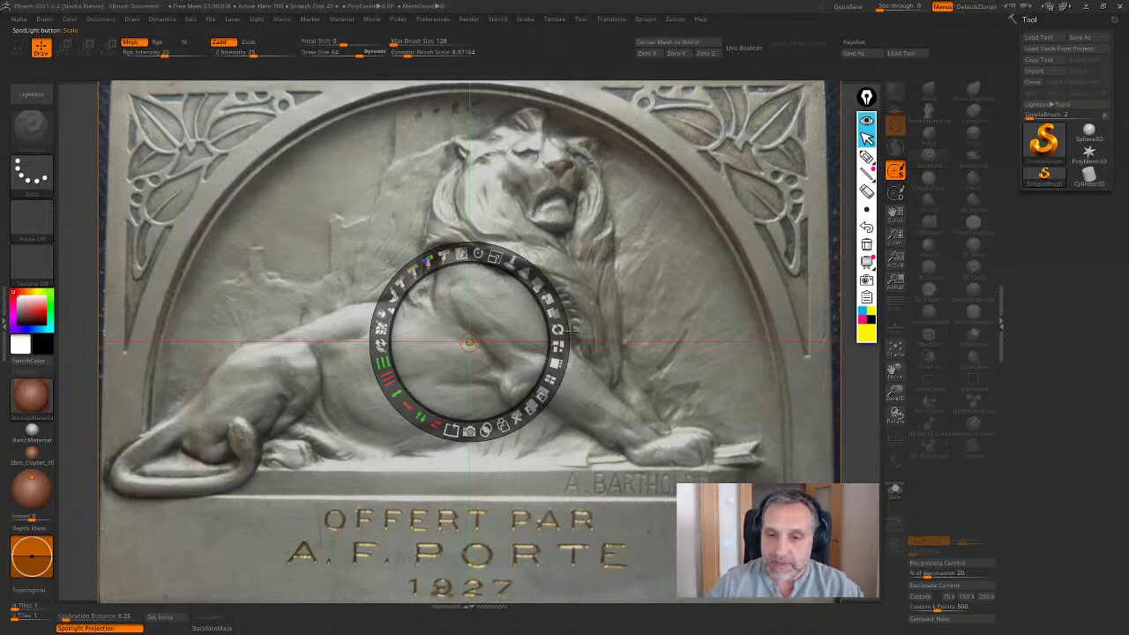
Scale down the lion plaque picture in Spotlight and move it into the canvas's upper-left corner
drag(496, 256, 420, 295)
drag(491, 346, 319, 231)
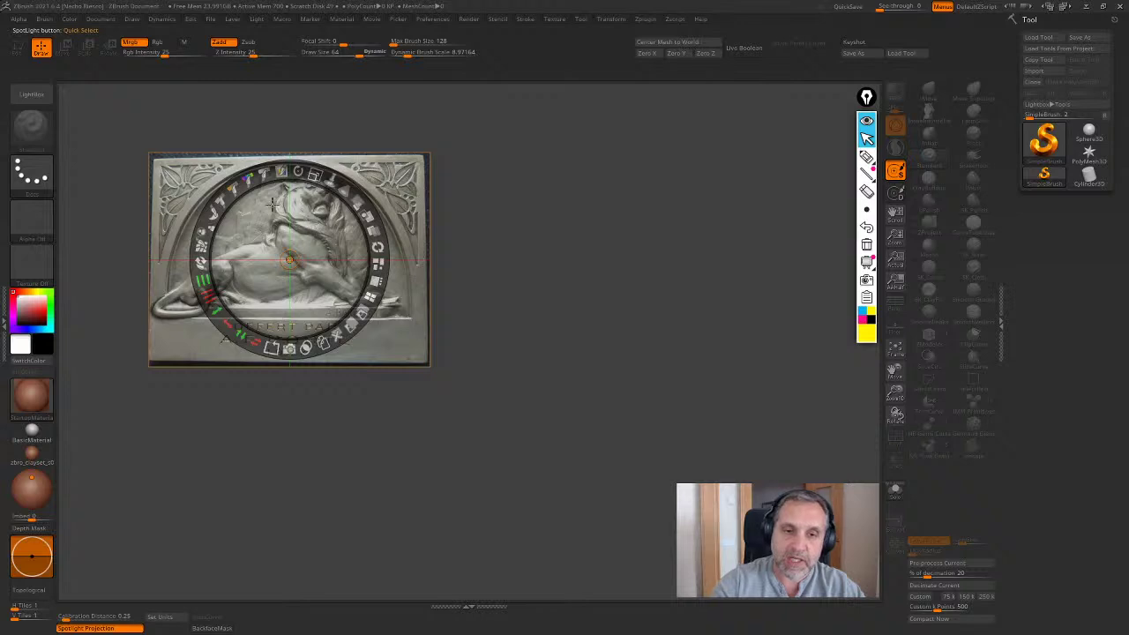
drag(318, 234, 250, 228)
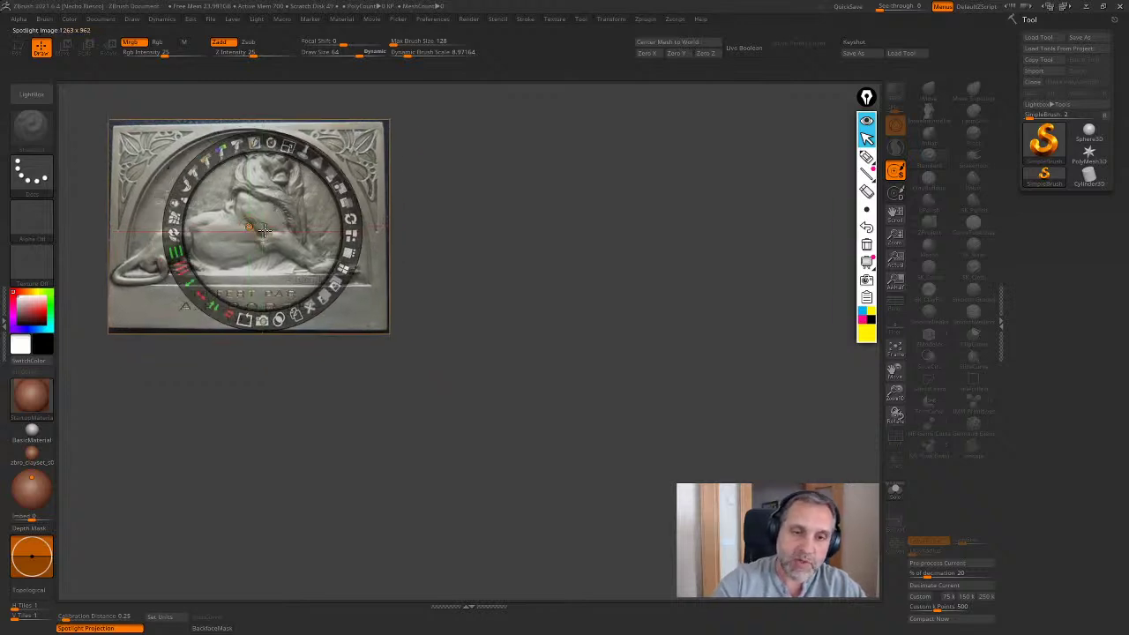
click(473, 284)
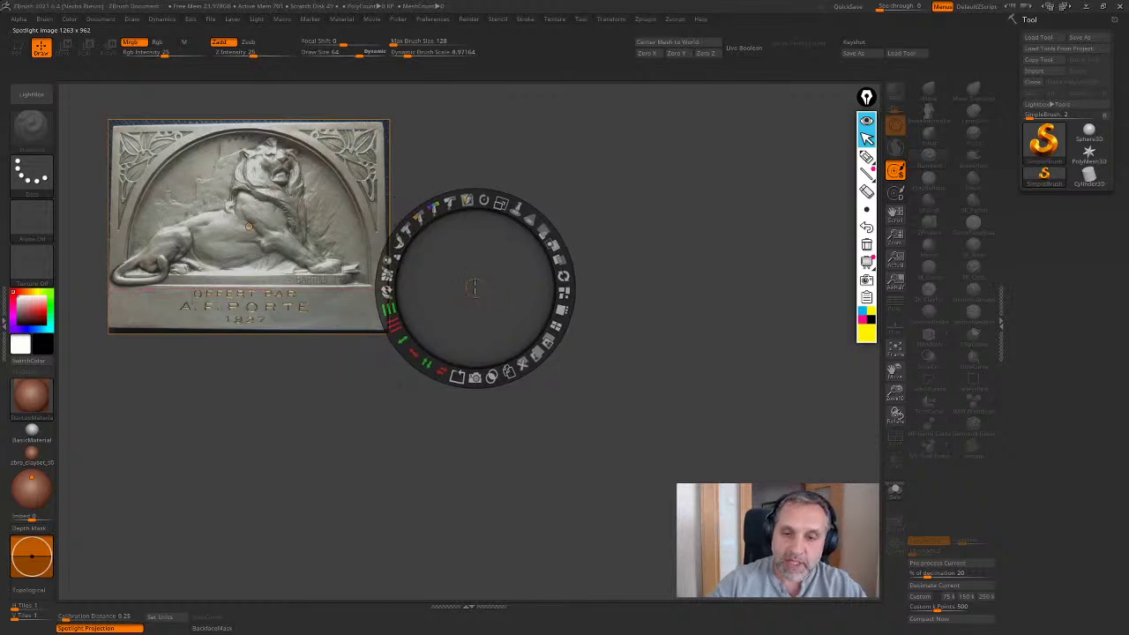
drag(474, 287, 215, 179)
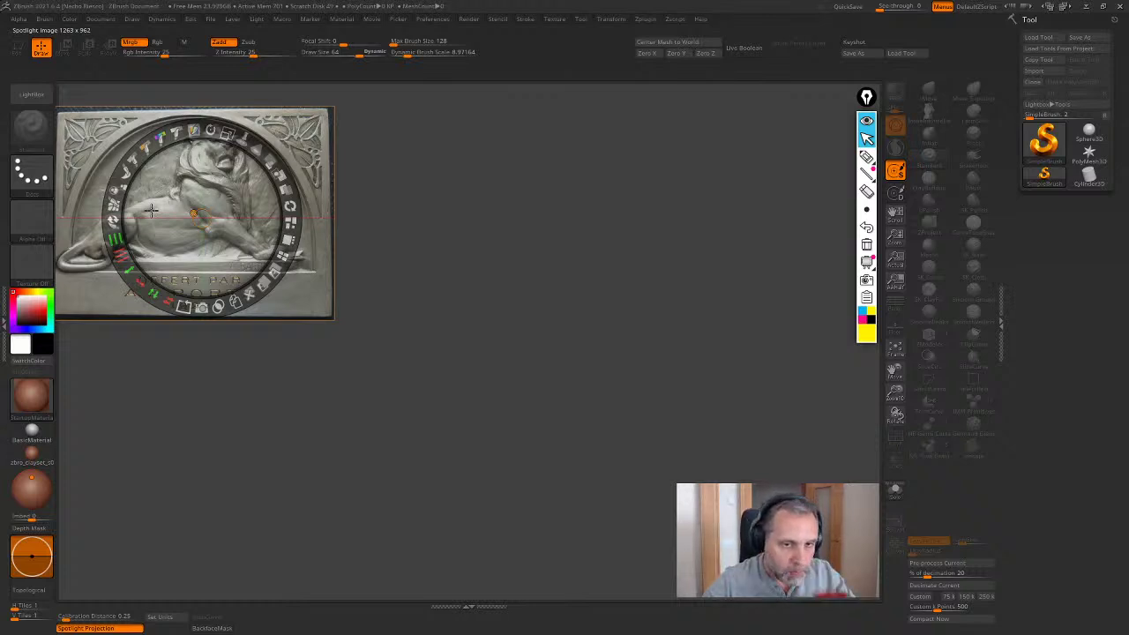
drag(151, 210, 158, 189)
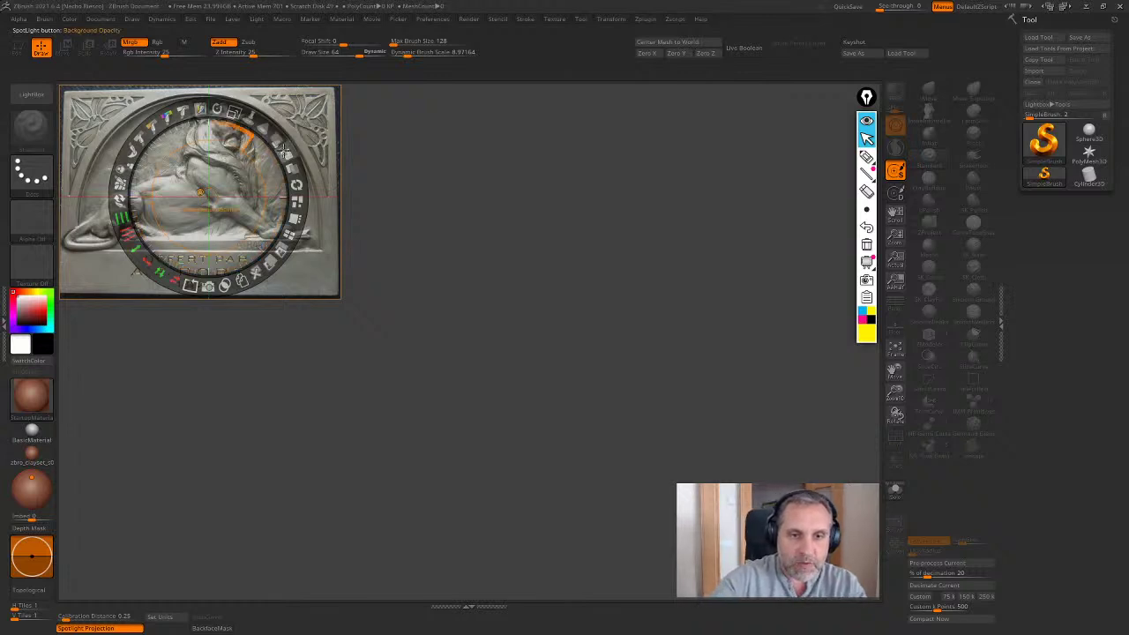
Try Spotlight's Background Opacity control, enlarge and shift the plaque picture in the canvas's corner, and leave Spotlight editing
drag(283, 149, 297, 221)
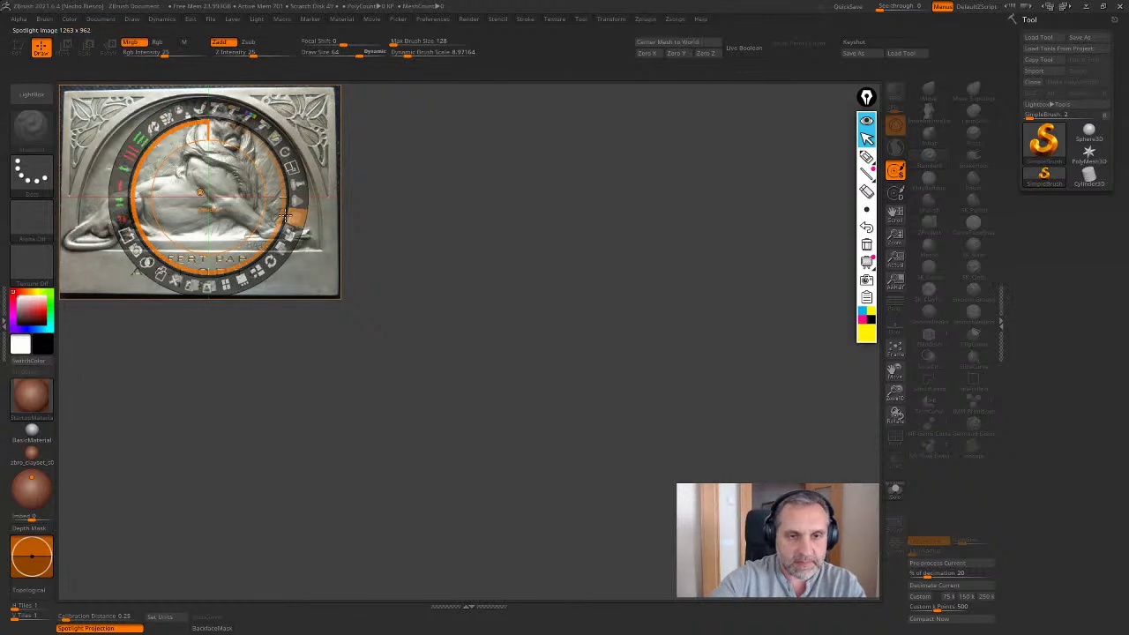
mouse_move(278, 144)
mouse_down()
mouse_move(285, 163)
mouse_move(282, 151)
mouse_up()
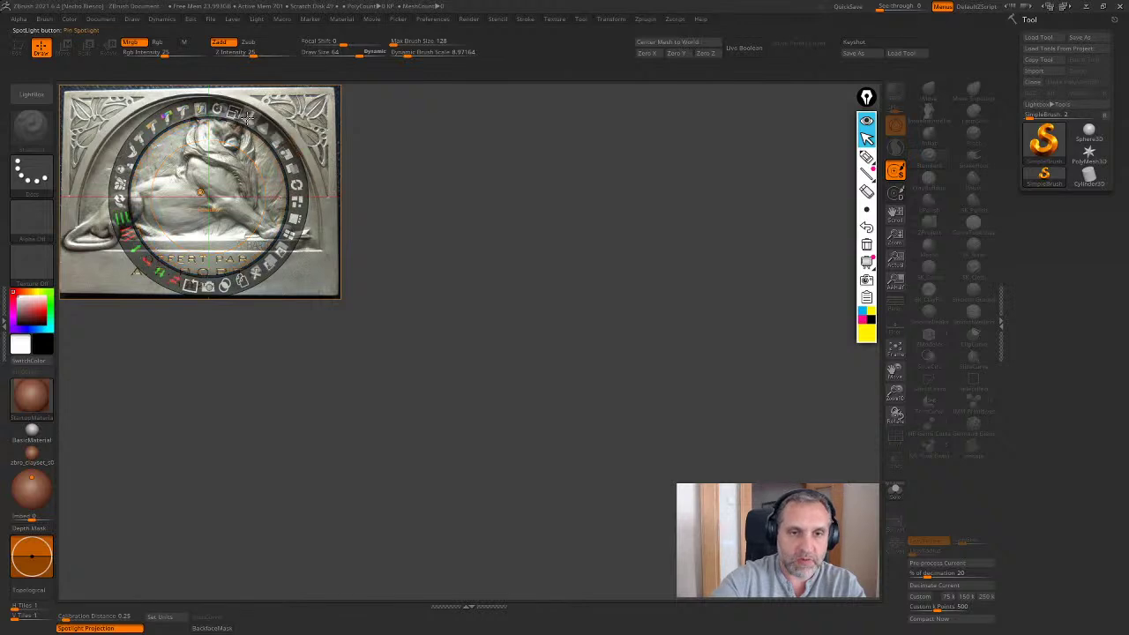
drag(230, 117, 251, 128)
drag(250, 187, 293, 211)
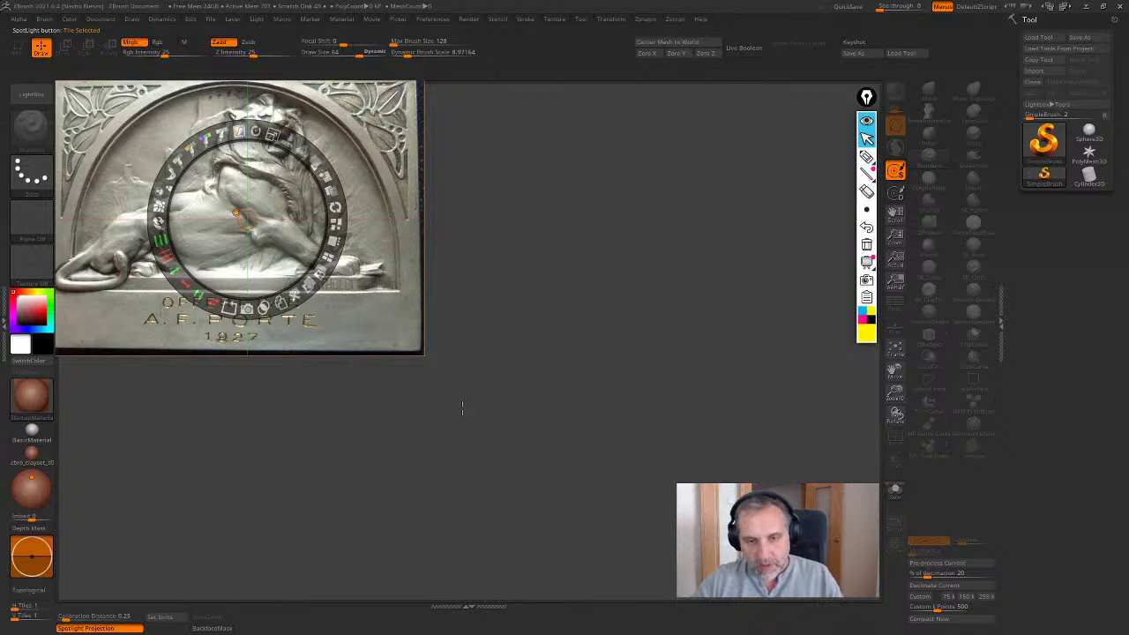
key(z)
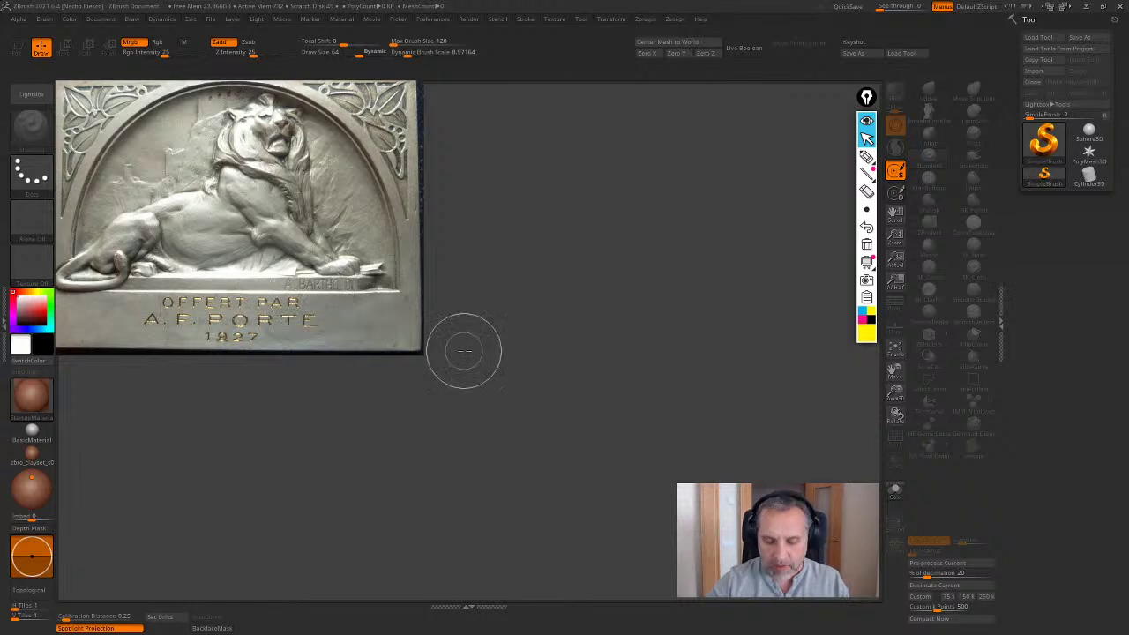
Reopen Spotlight editing, shrink the plaque picture, tuck it tightly into the canvas's upper-left corner, and leave editing
key(z)
drag(273, 135, 255, 131)
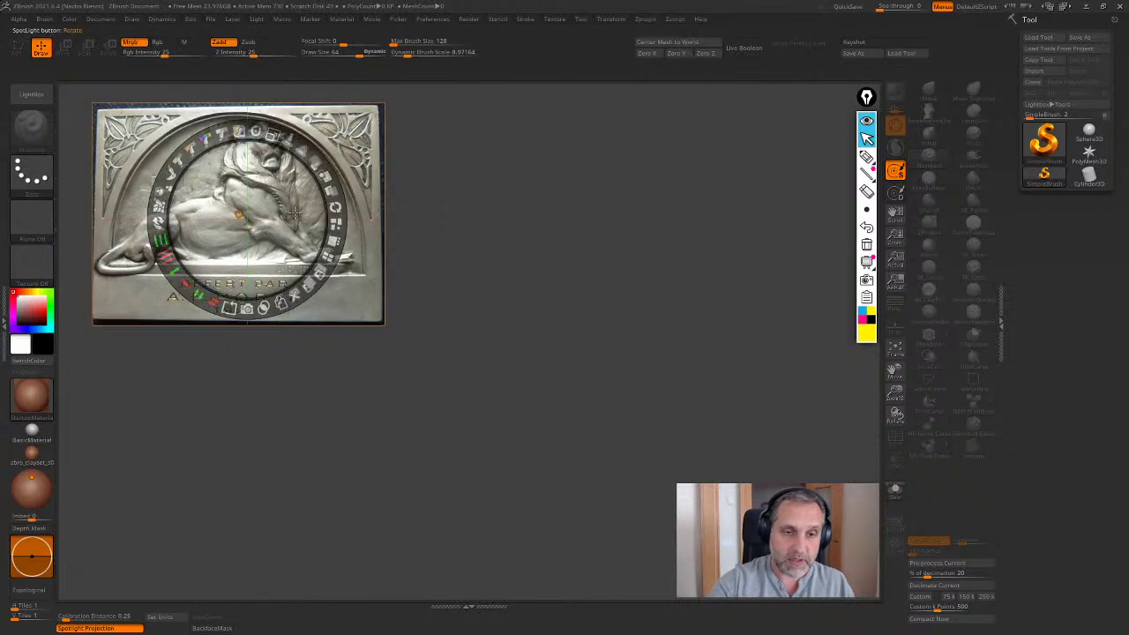
drag(294, 213, 238, 183)
key(z)
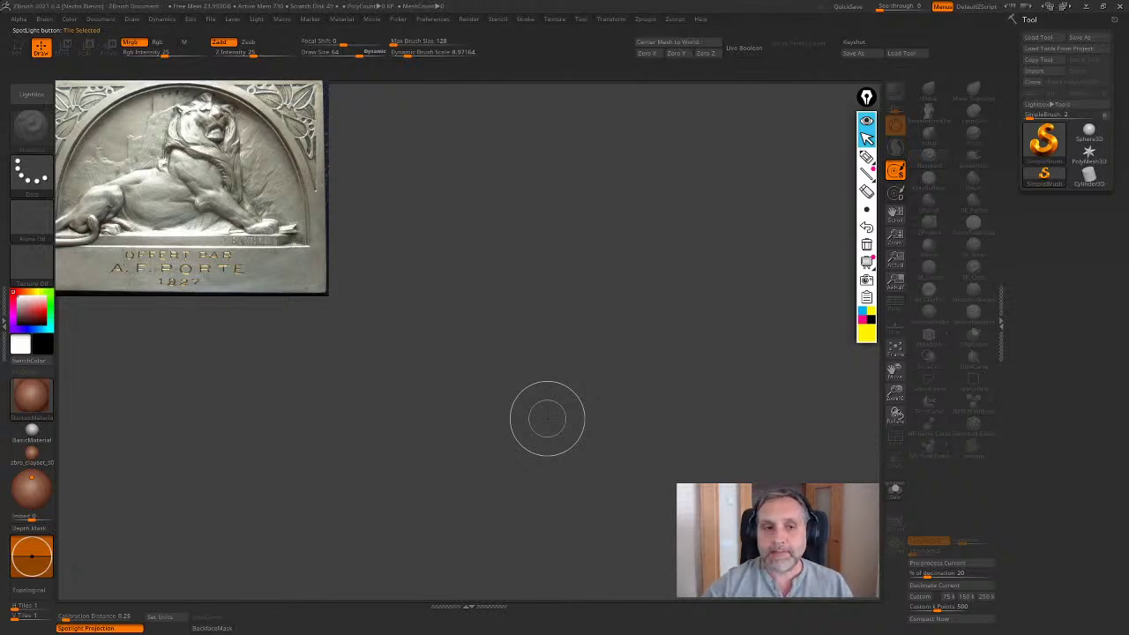
Collapse the floating annotation toolbar so that it no longer covers the tool picker's 3D primitives
click(1044, 141)
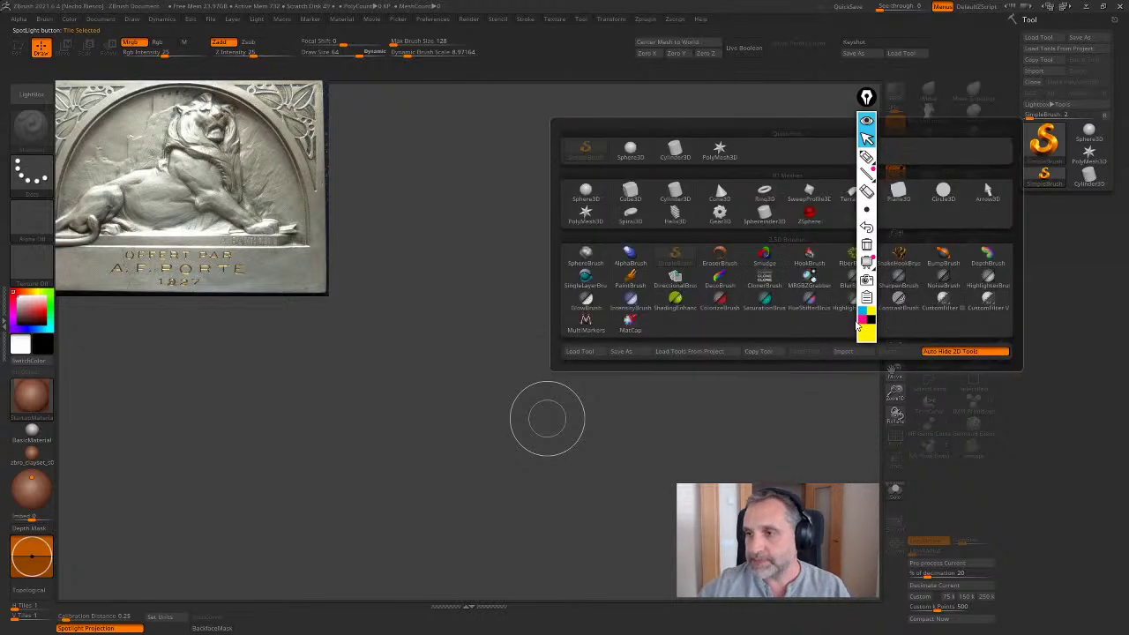
click(1047, 144)
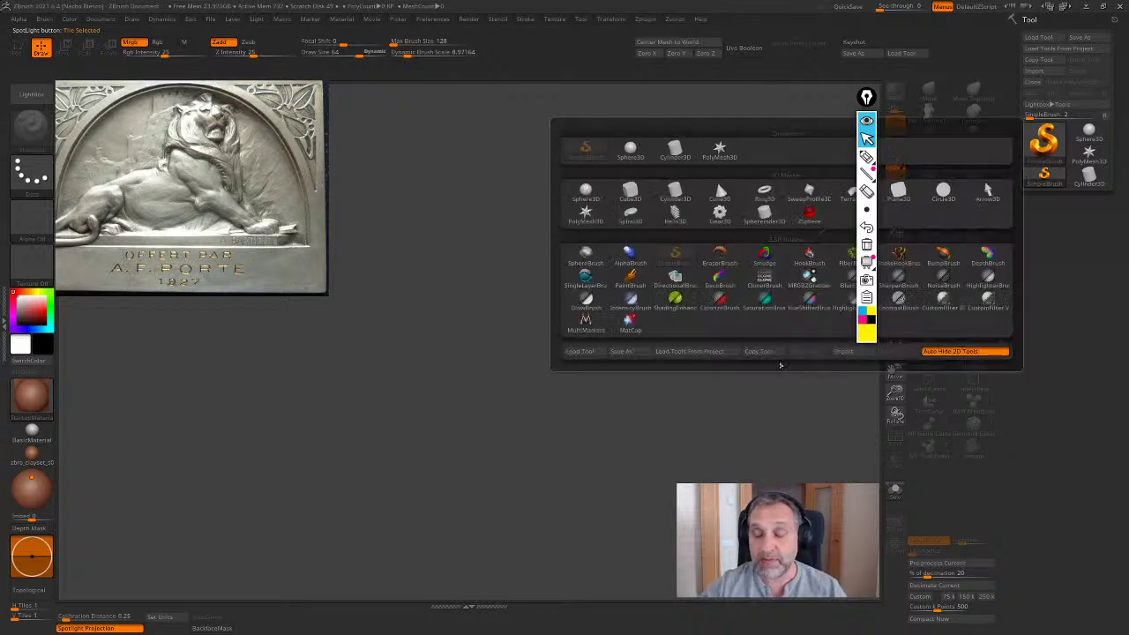
click(1045, 141)
mouse_move(866, 97)
mouse_down()
mouse_move(869, 388)
mouse_move(864, 346)
mouse_up()
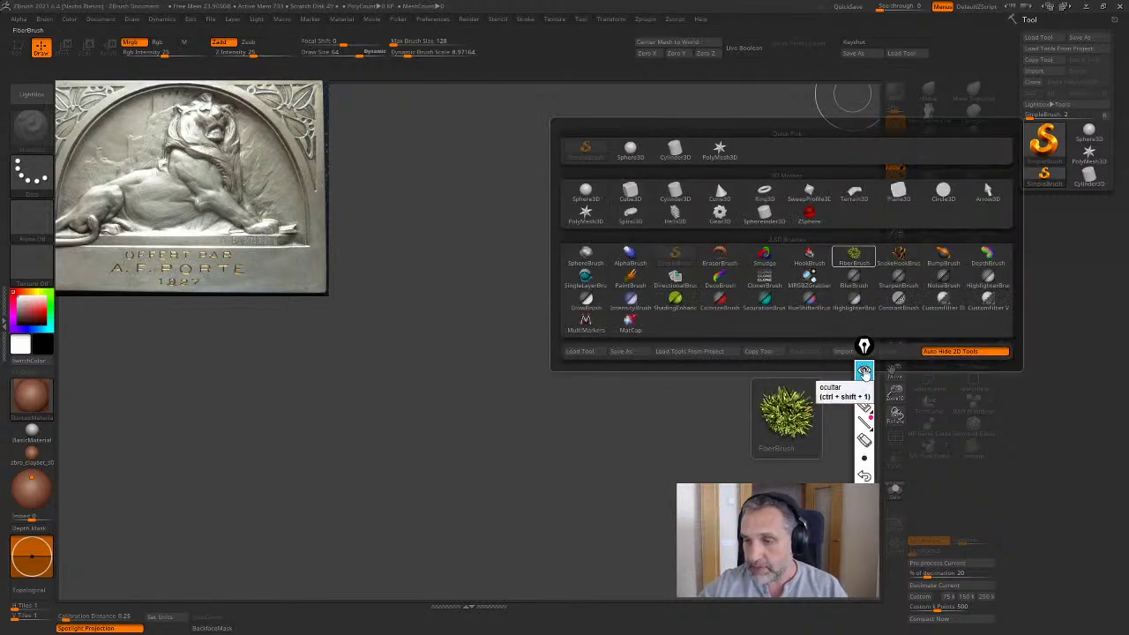
click(864, 371)
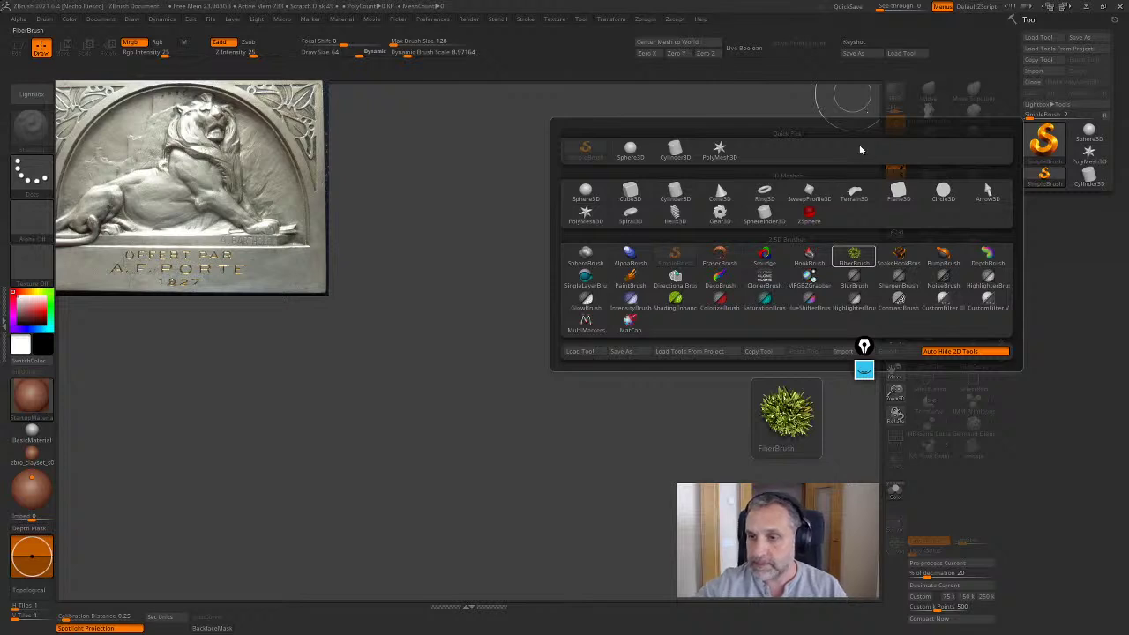
drag(864, 345, 869, 97)
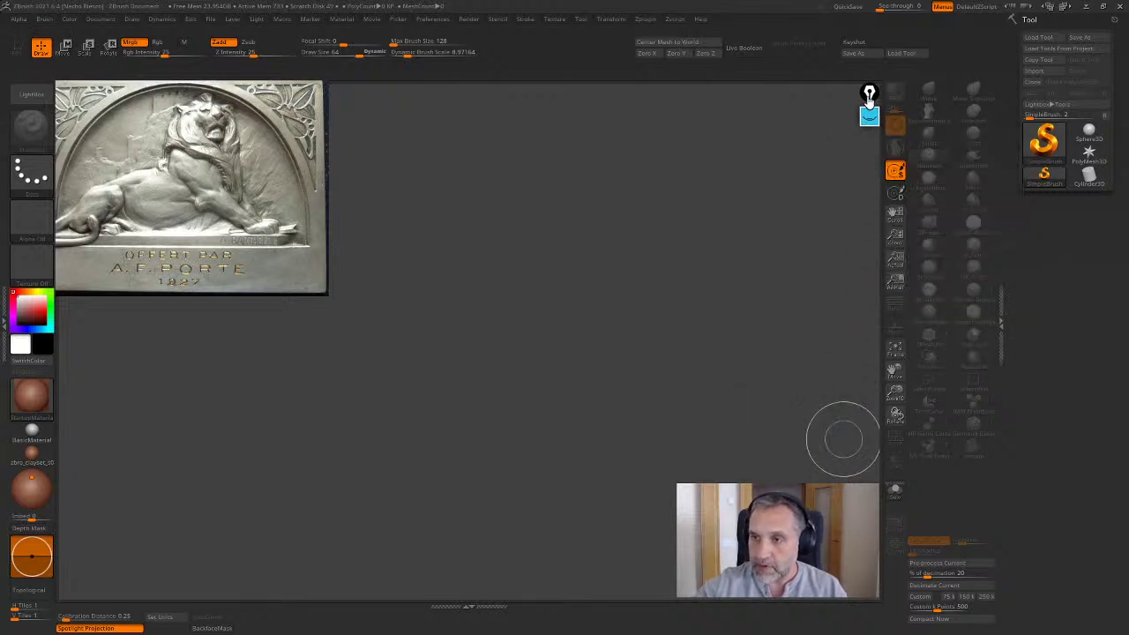
Draw a Plane3D primitive in the middle of the canvas, make it editable facing front, and convert it to a PolyMesh3D
click(1044, 141)
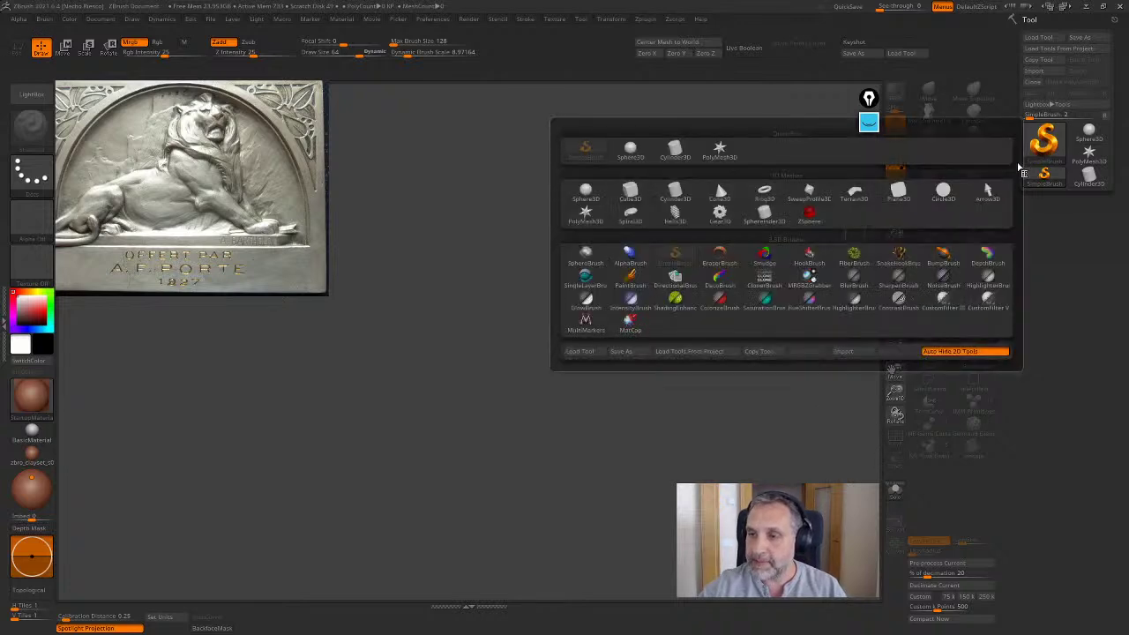
click(896, 191)
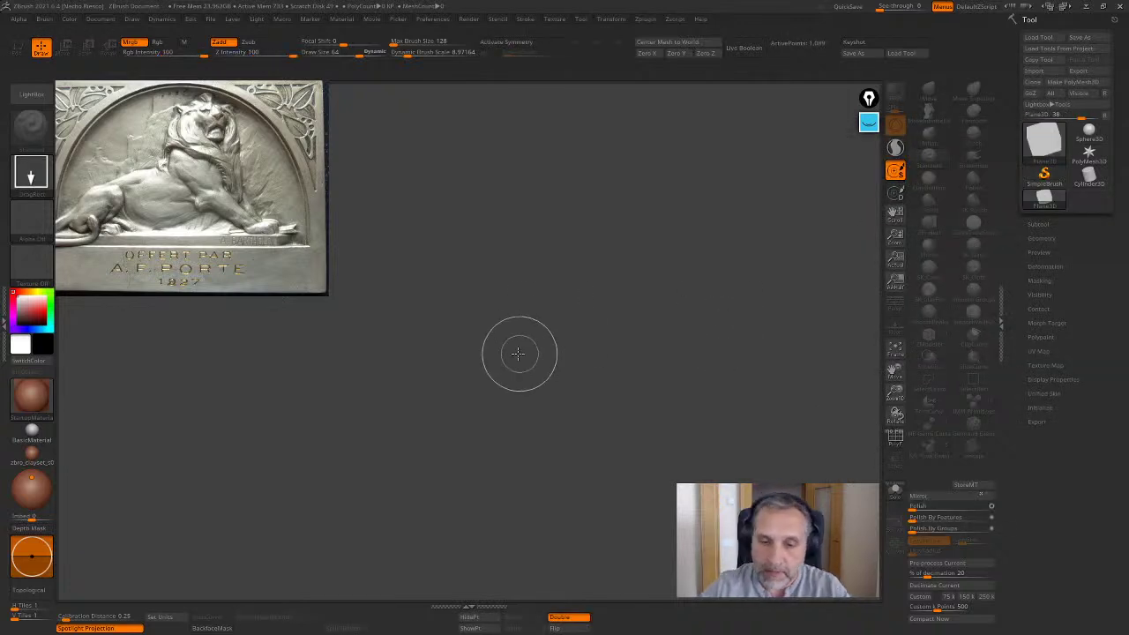
mouse_move(506, 341)
mouse_down()
mouse_move(524, 542)
mouse_move(502, 554)
mouse_up()
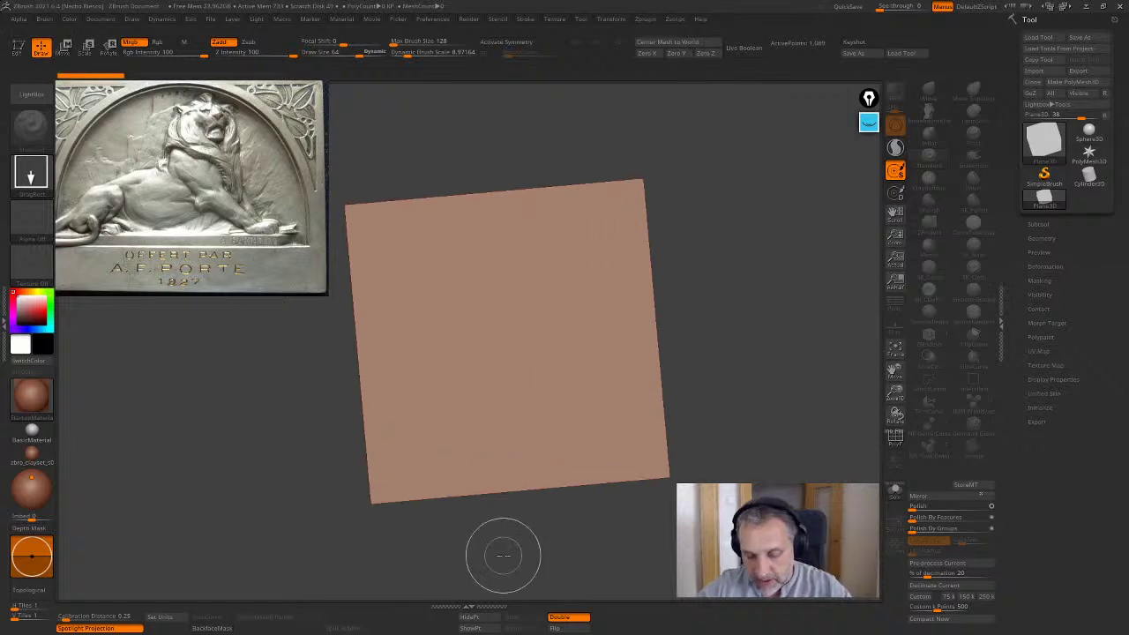
key(t)
shift+drag(765, 416, 853, 344)
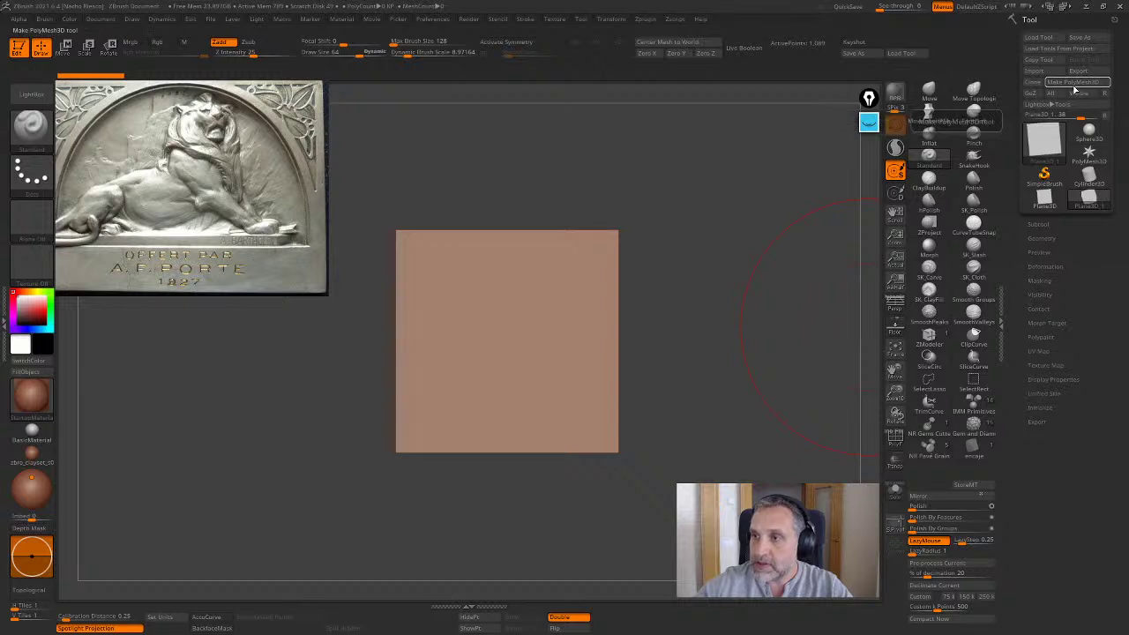
click(1073, 82)
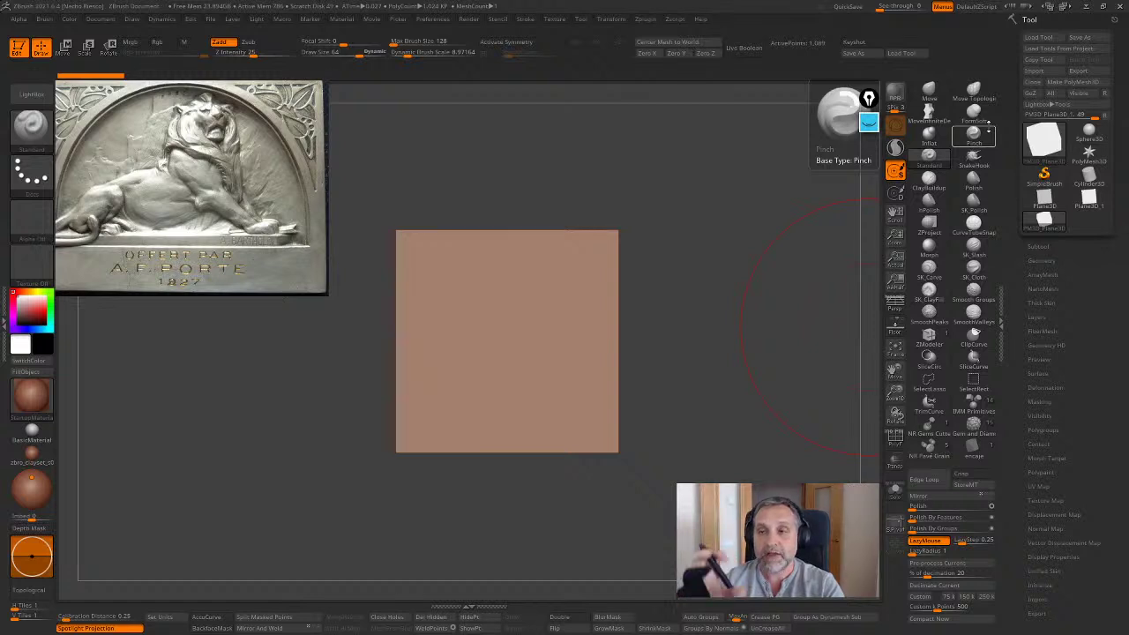
Set the scene scale with the Scale Master plugin, choosing 2.00 x 2.00 x 0.00 mm as the plane's size and unit
double_click(4, 324)
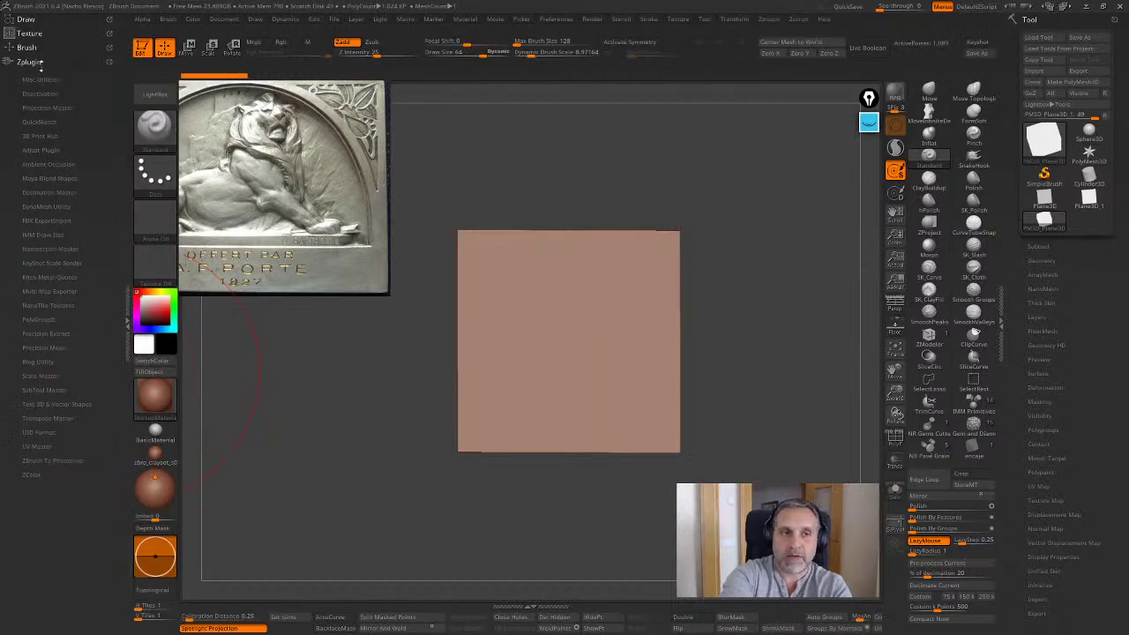
drag(30, 61, 31, 58)
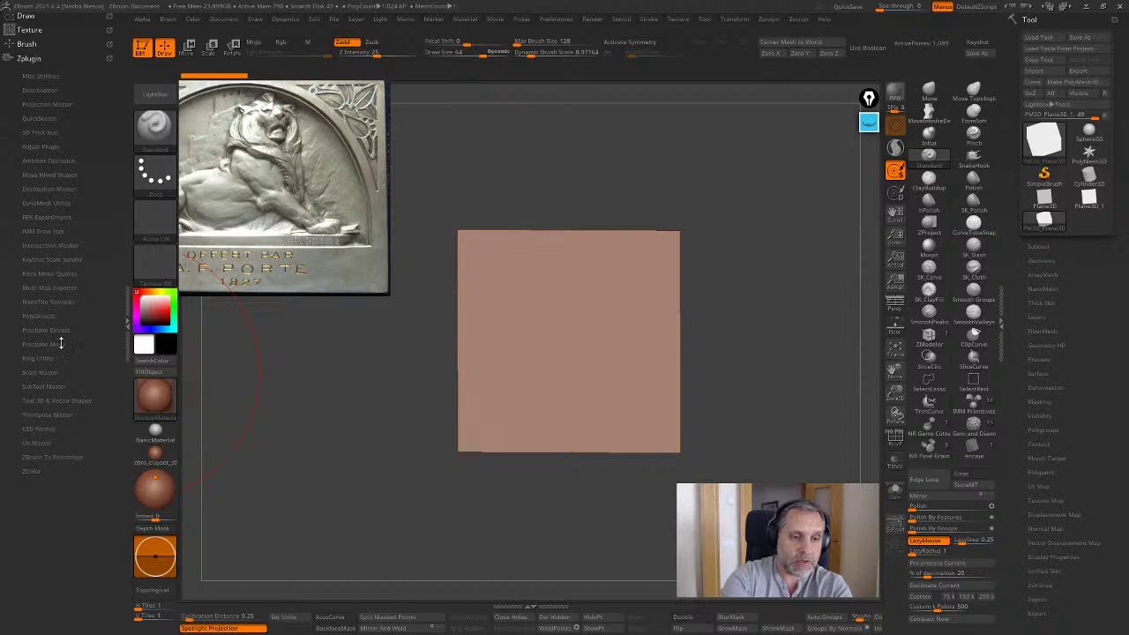
click(42, 372)
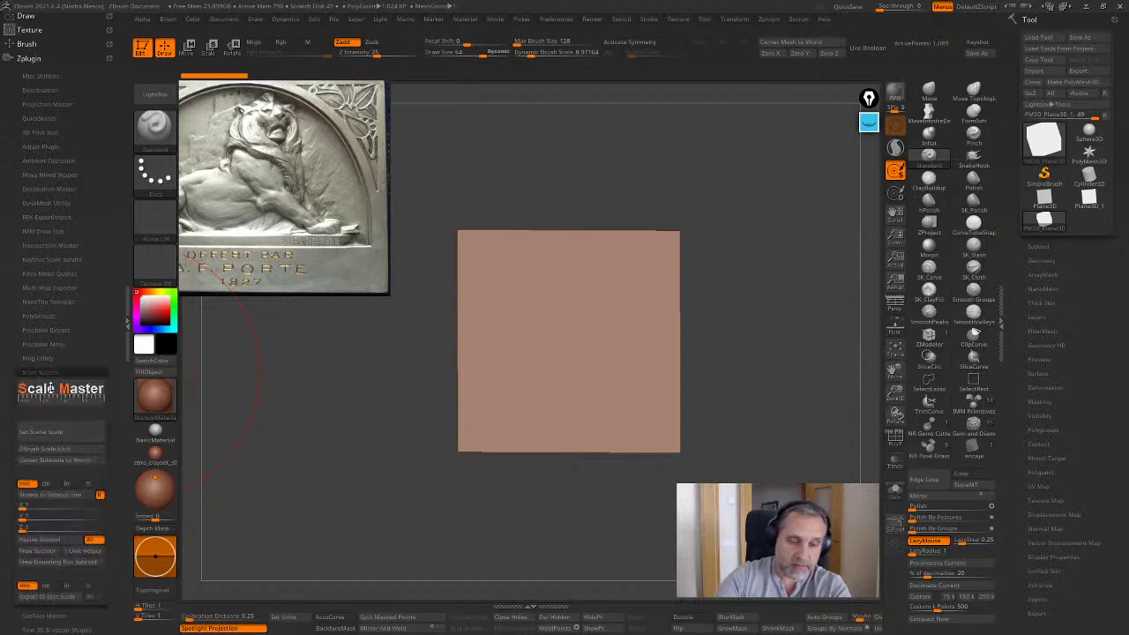
click(75, 439)
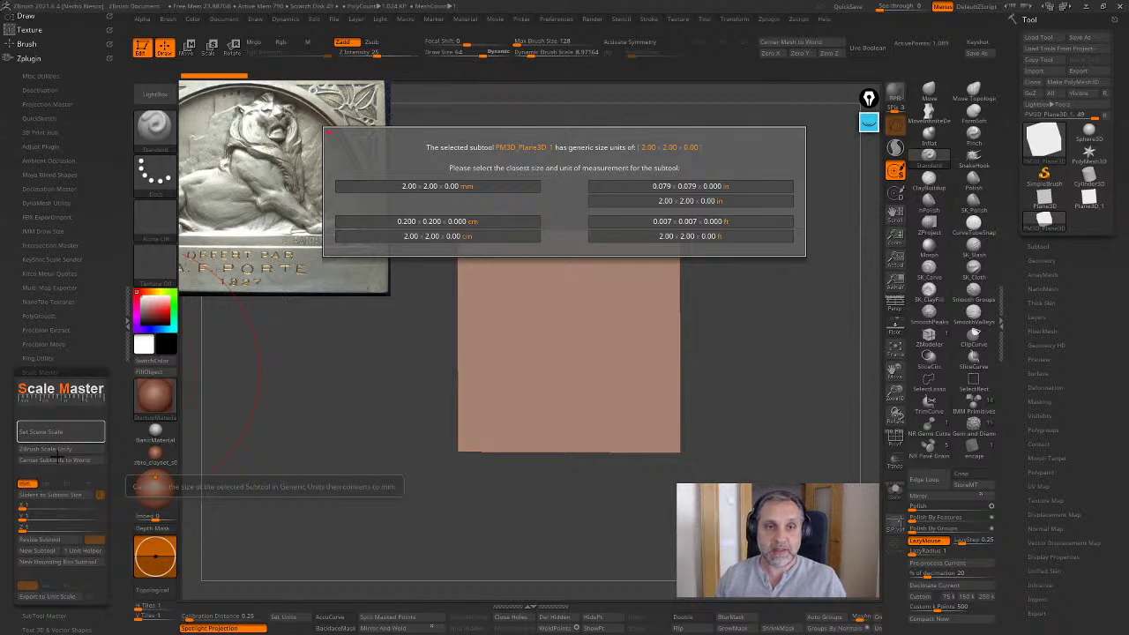
click(469, 187)
click(71, 437)
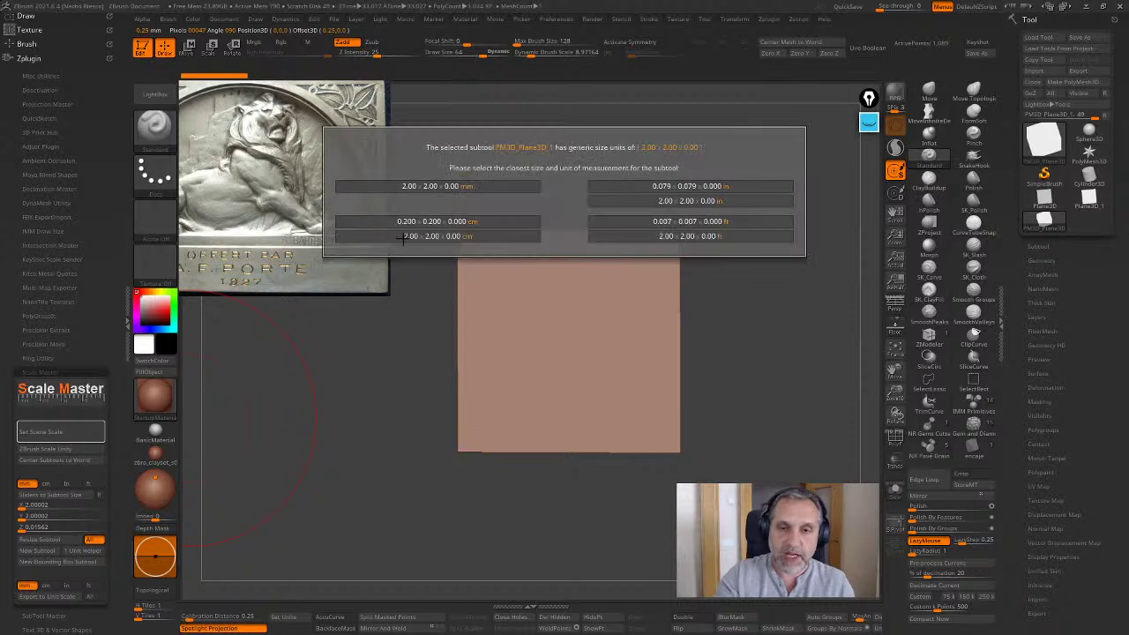
click(445, 186)
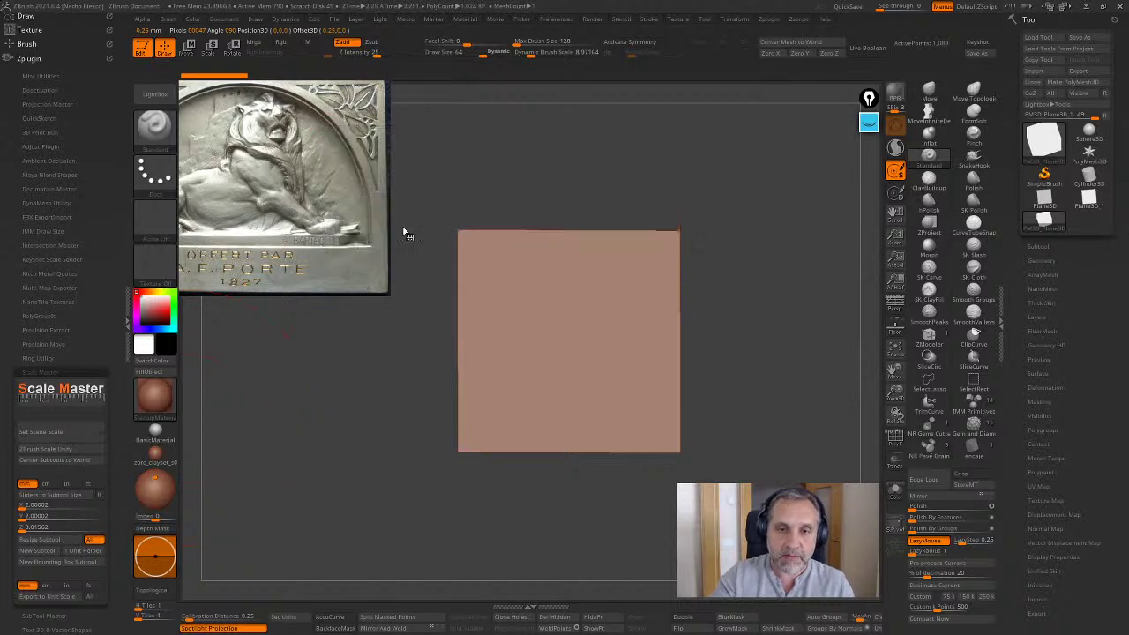
click(80, 505)
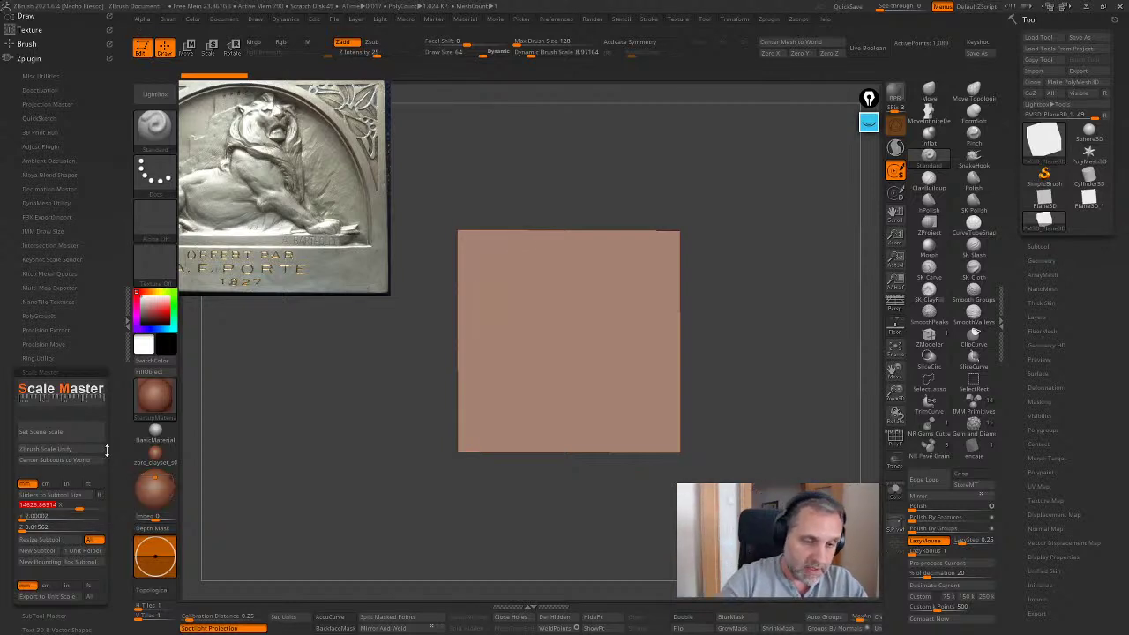
click(55, 505)
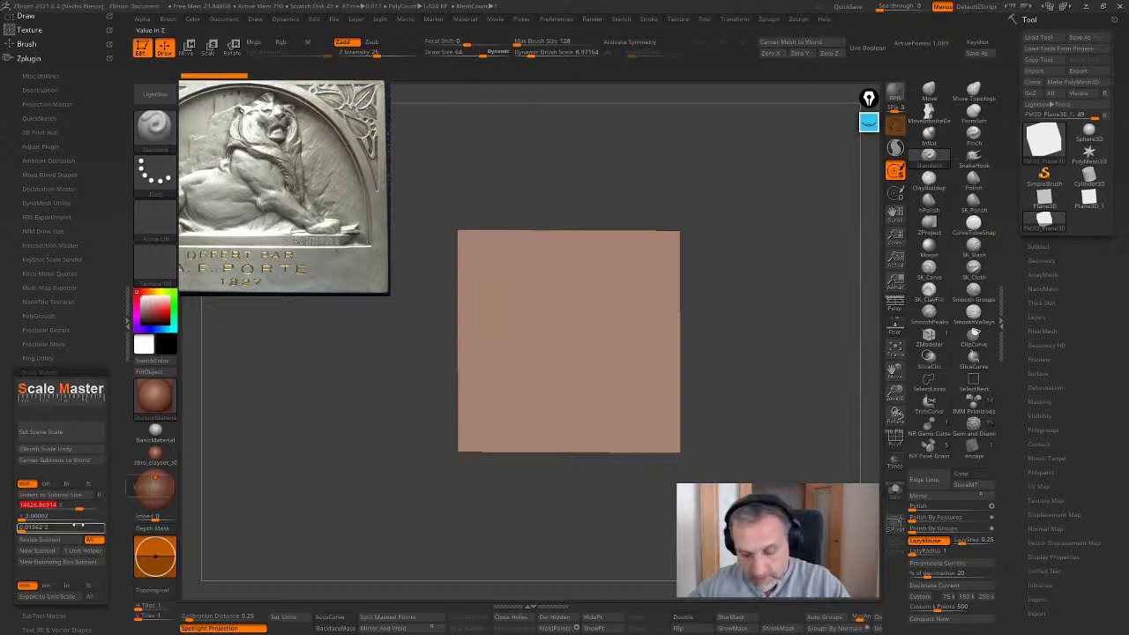
text(30)
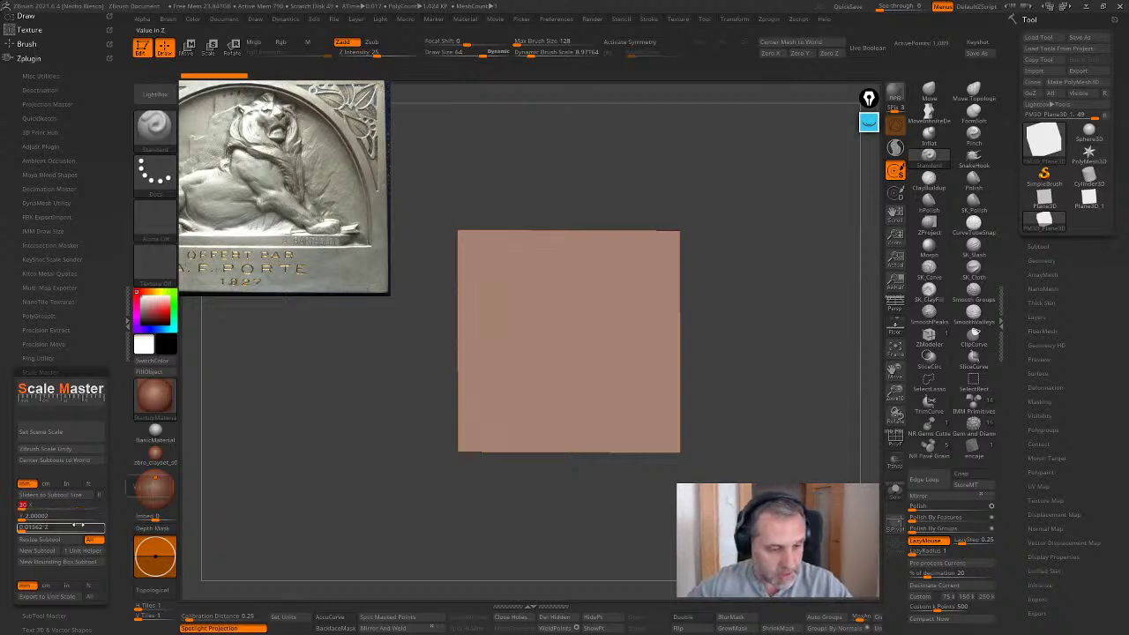
drag(120, 502, 116, 445)
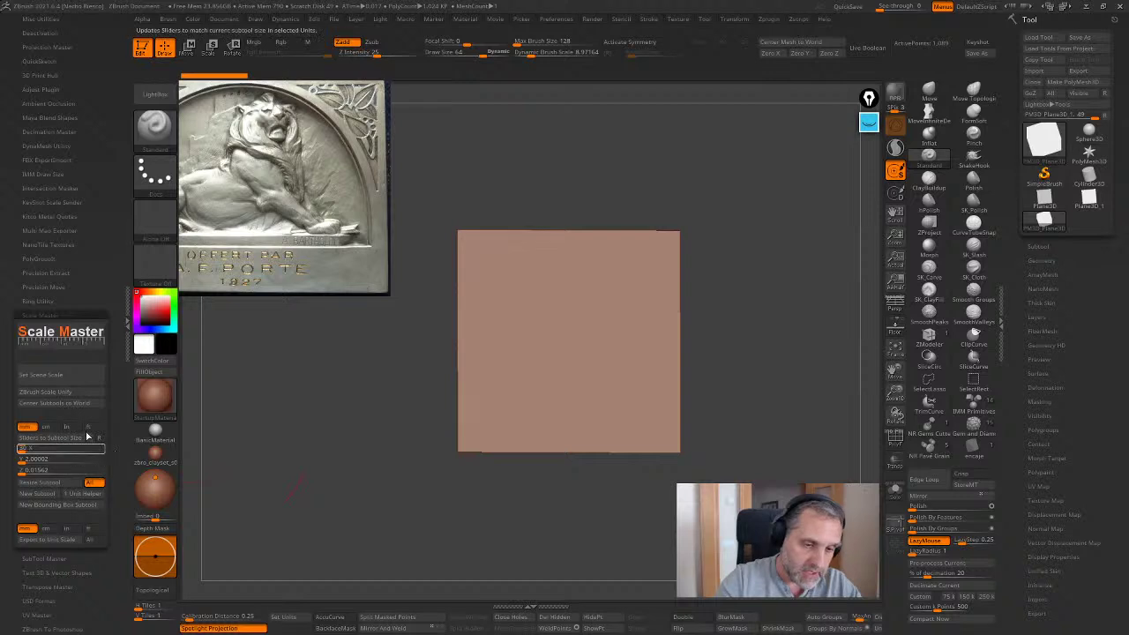
click(82, 440)
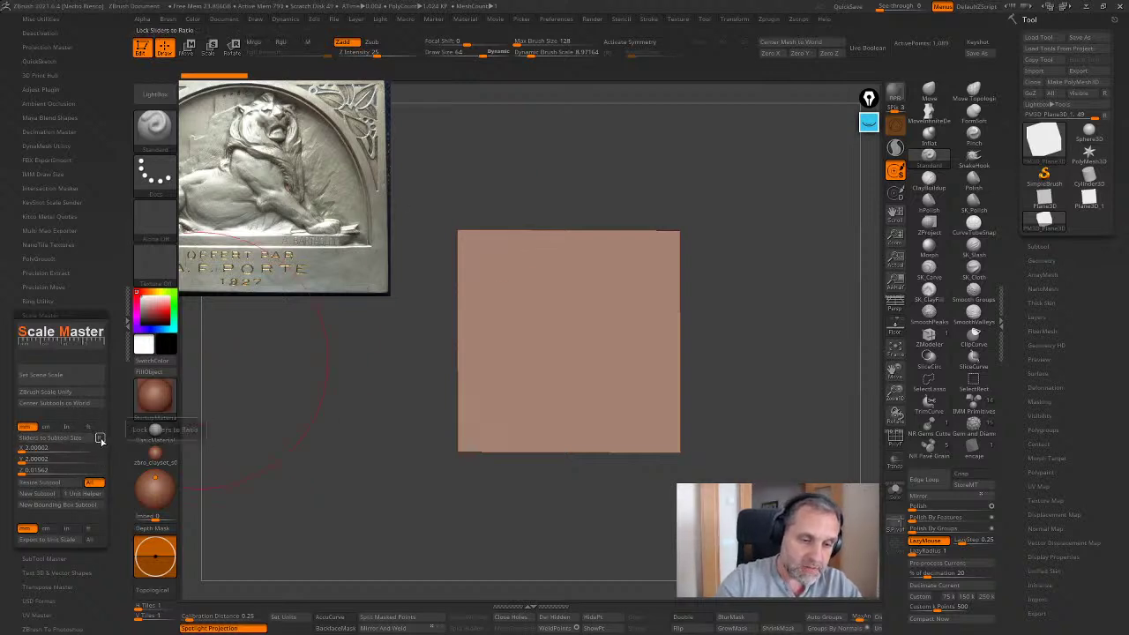
Lock Scale Master's size sliders to their ratio and set the X size to 30 mm
click(101, 438)
click(88, 463)
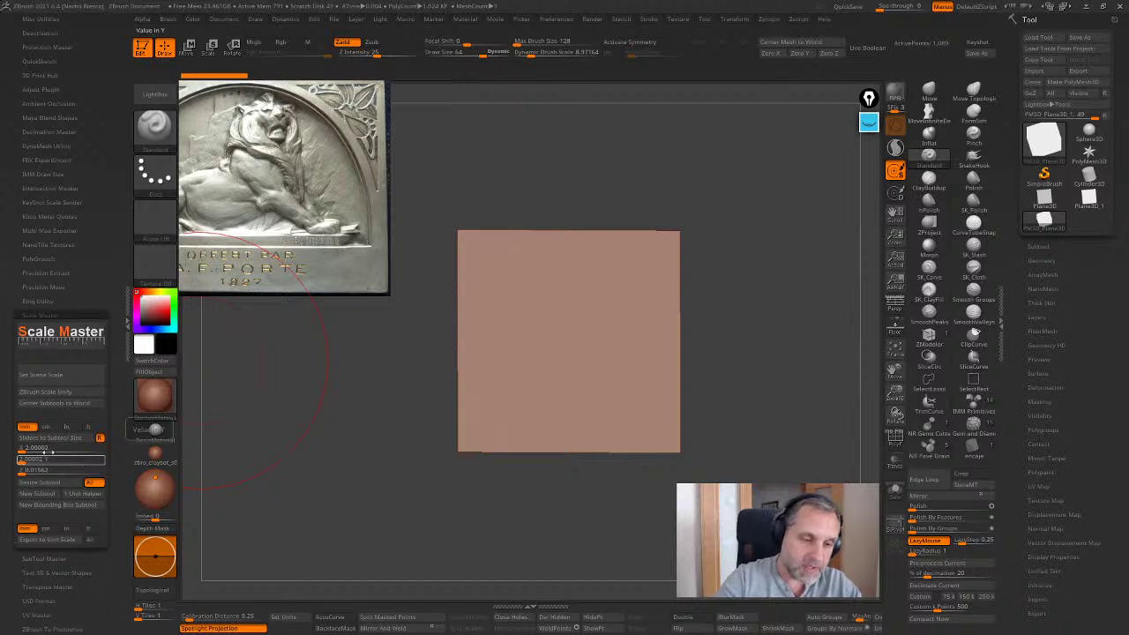
click(44, 449)
click(38, 449)
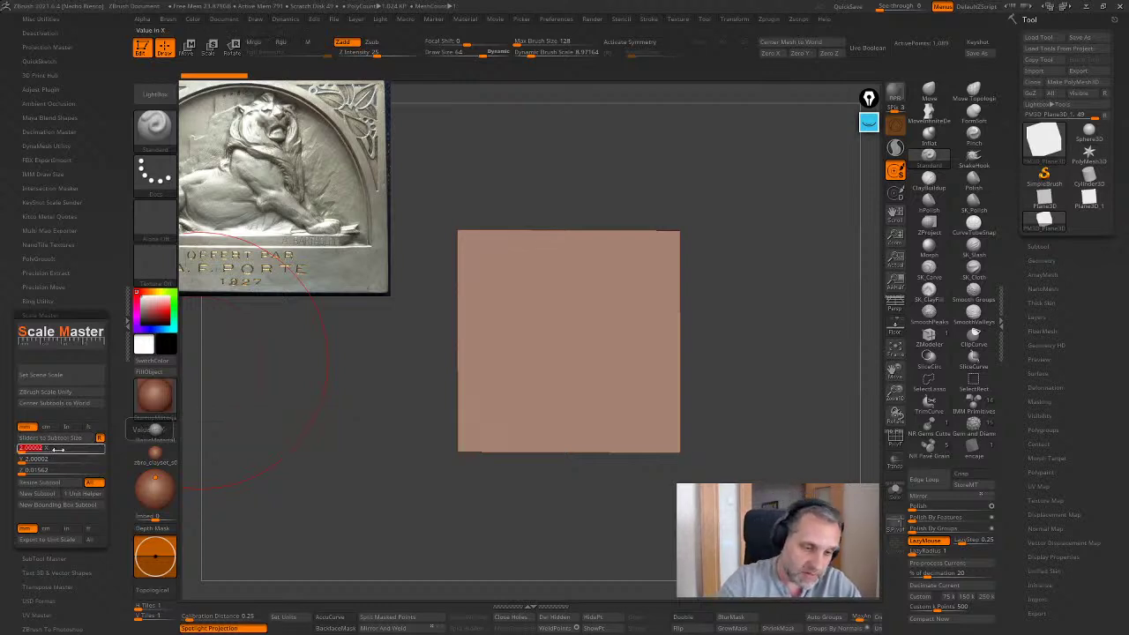
text(30)
key(Return)
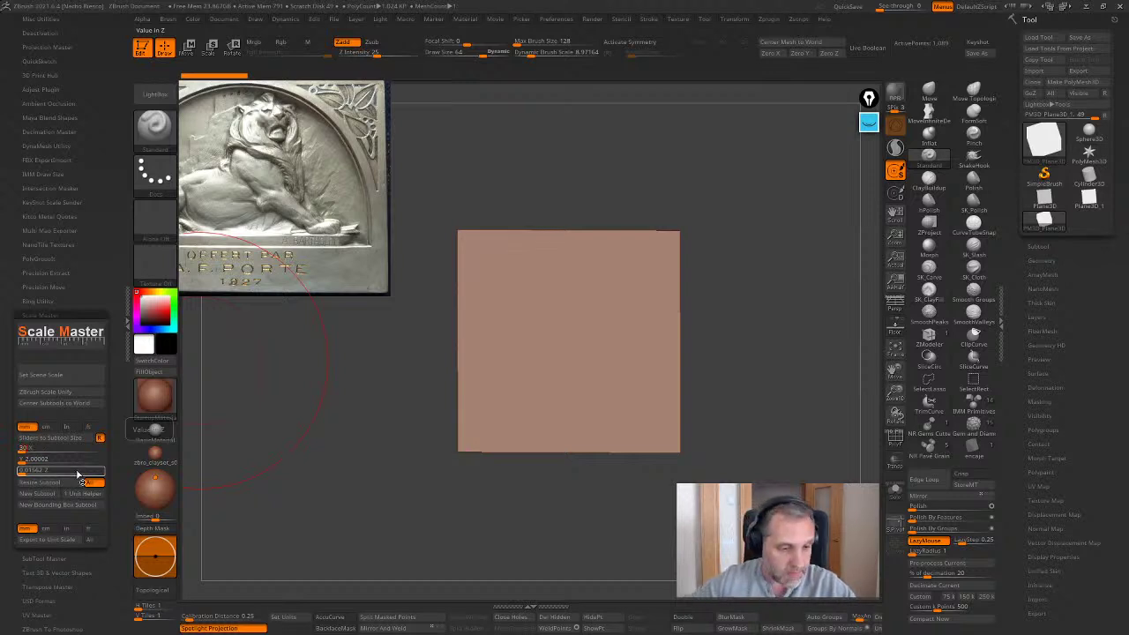
click(75, 469)
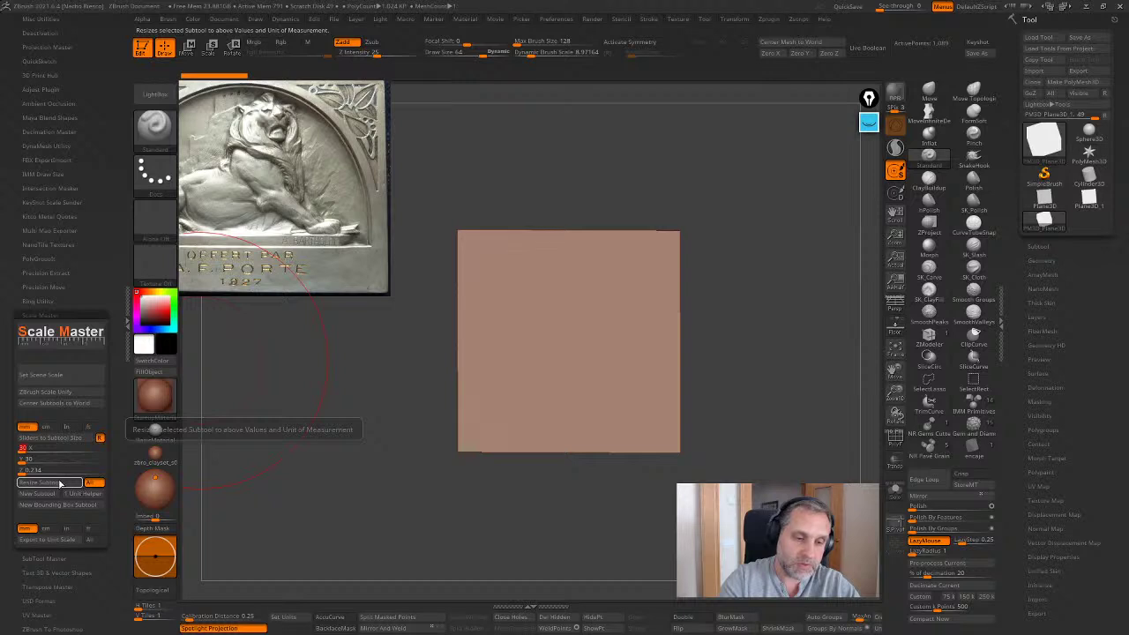
Resize the plane subtool to the entered 30 mm size with resizing of all subtools off, and close the plugin tray
click(93, 483)
click(88, 493)
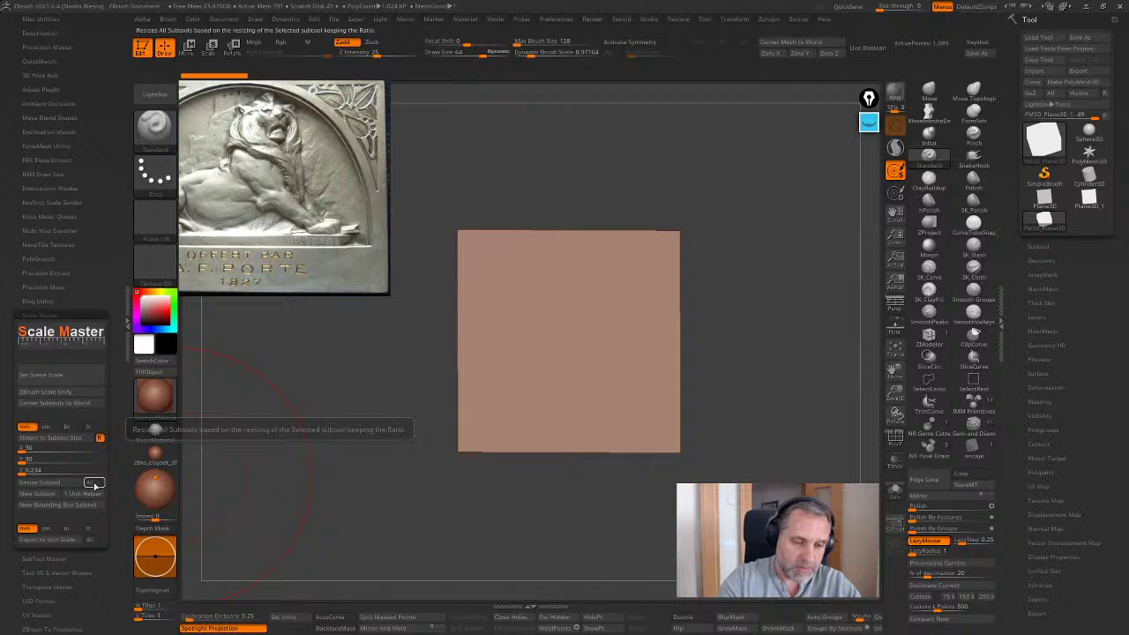
click(93, 485)
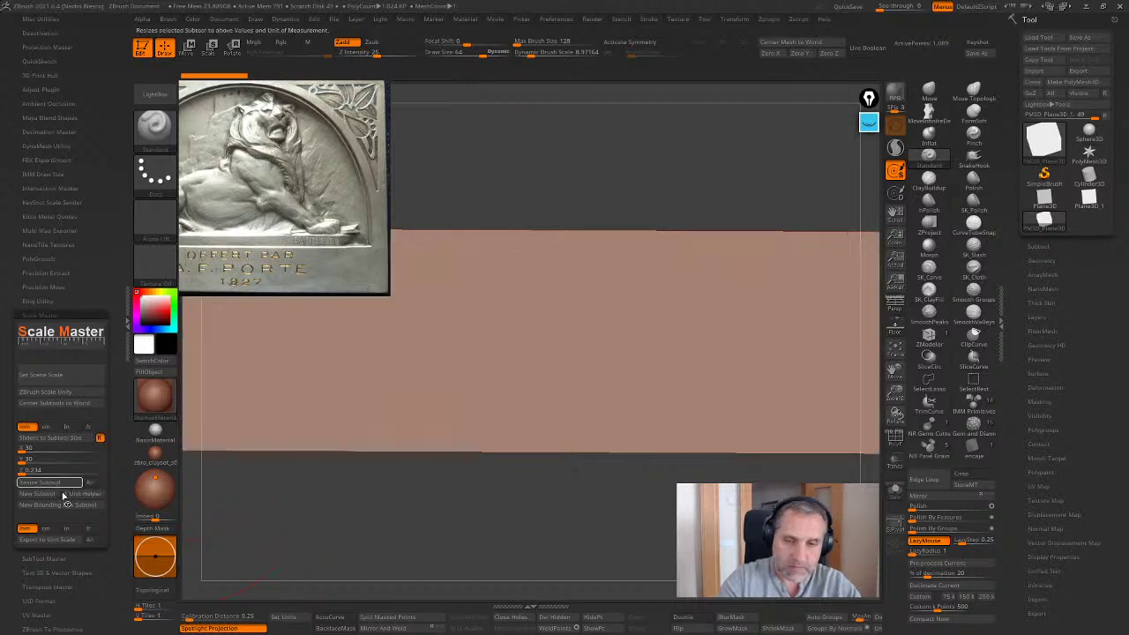
click(895, 351)
alt+drag(843, 464, 854, 497)
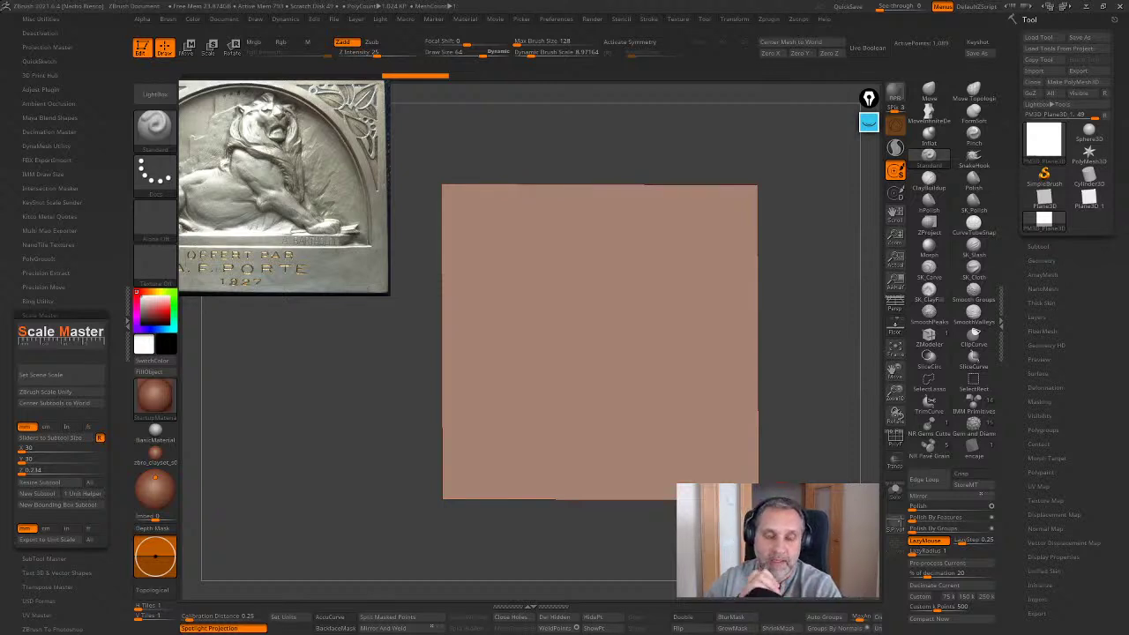
mouse_move(817, 356)
mouse_down()
mouse_move(830, 368)
mouse_move(814, 396)
mouse_move(812, 373)
mouse_up()
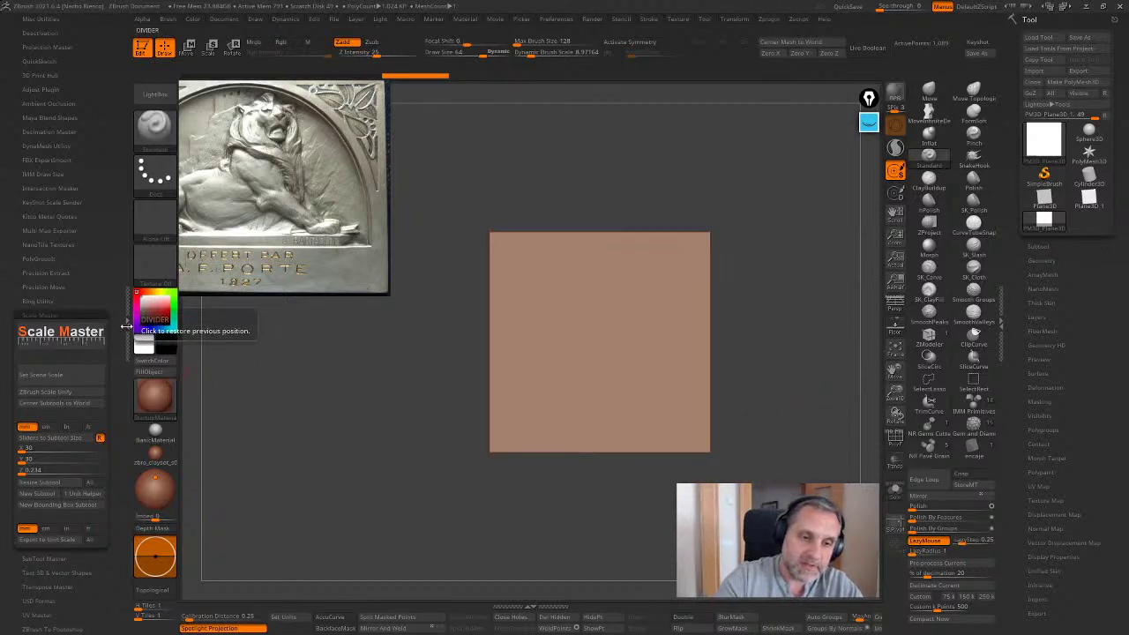
click(116, 352)
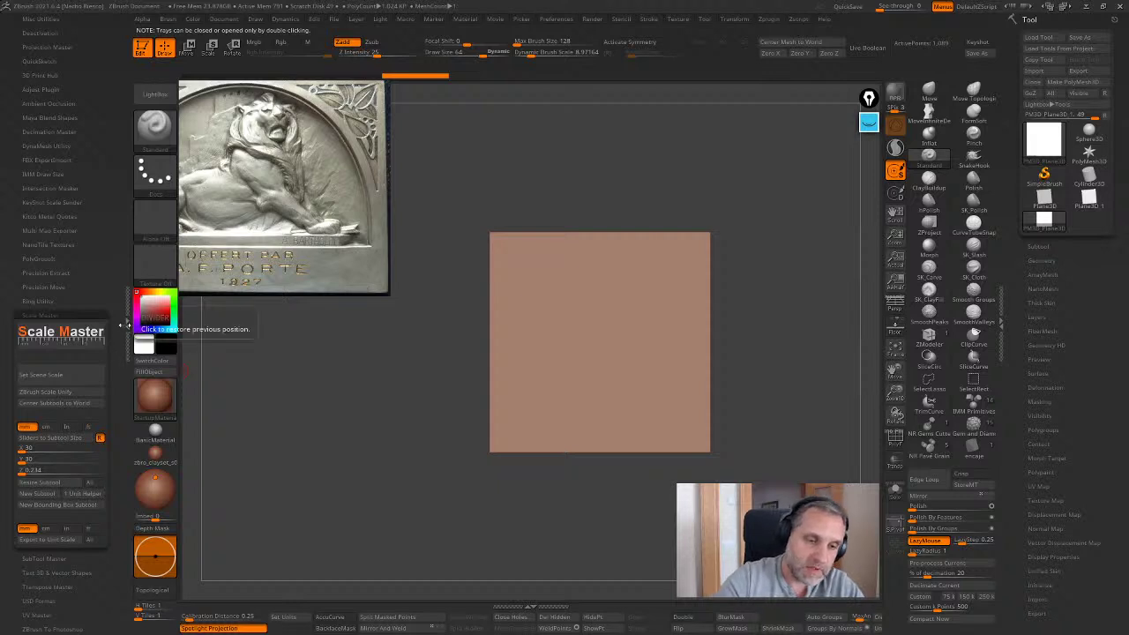
double_click(129, 335)
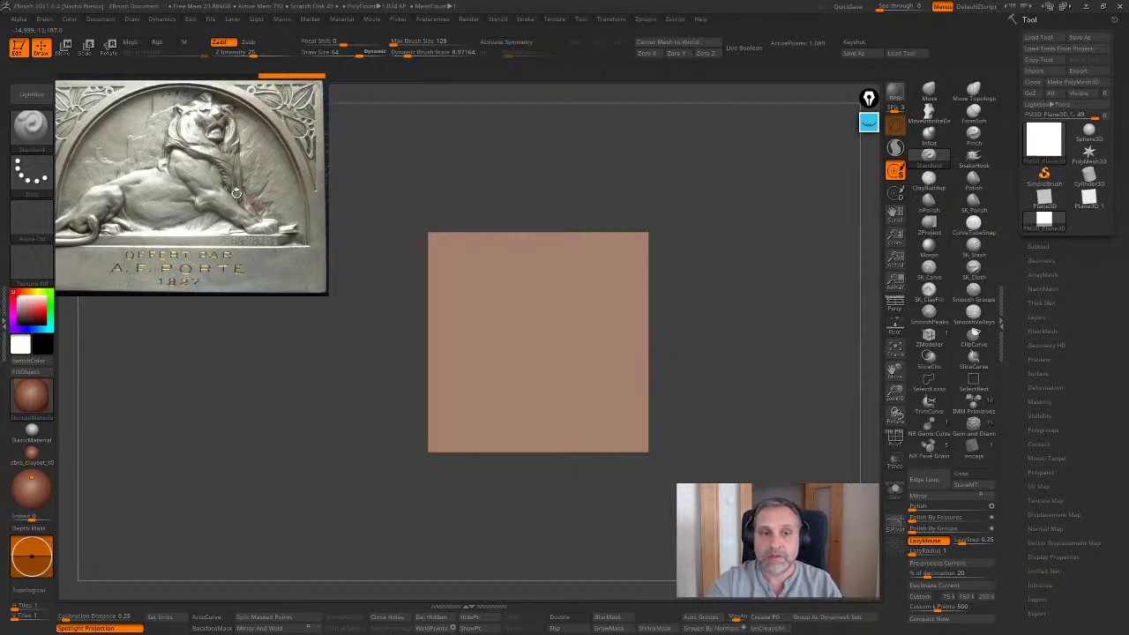
Turn on the floor grid and examine the plane against it from oblique angles
click(895, 328)
drag(852, 358, 766, 479)
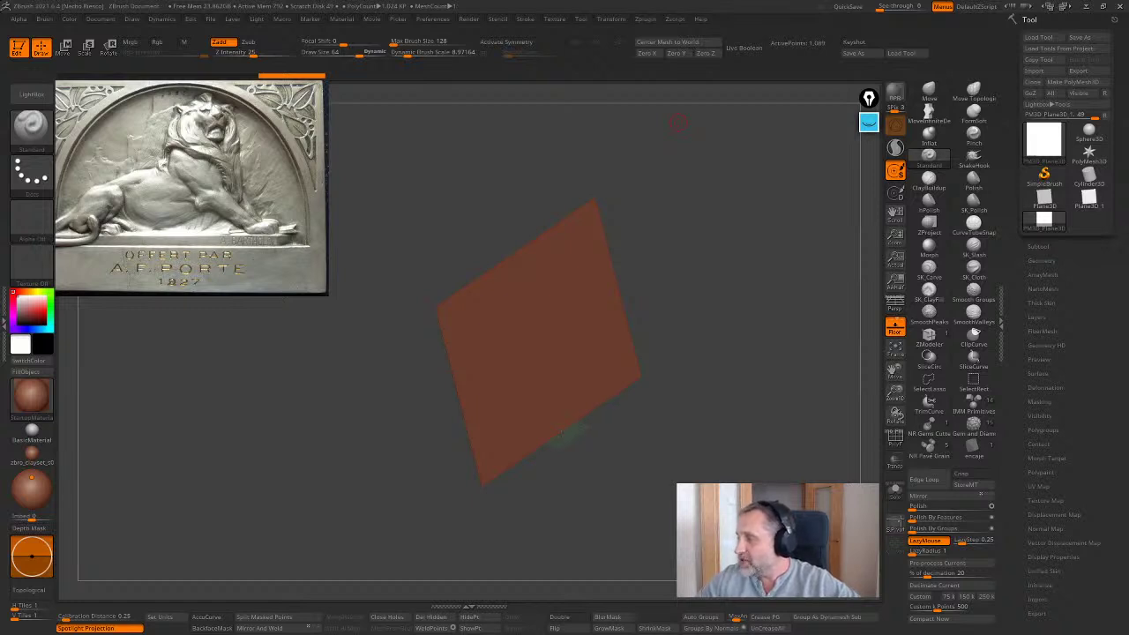
drag(735, 330, 756, 444)
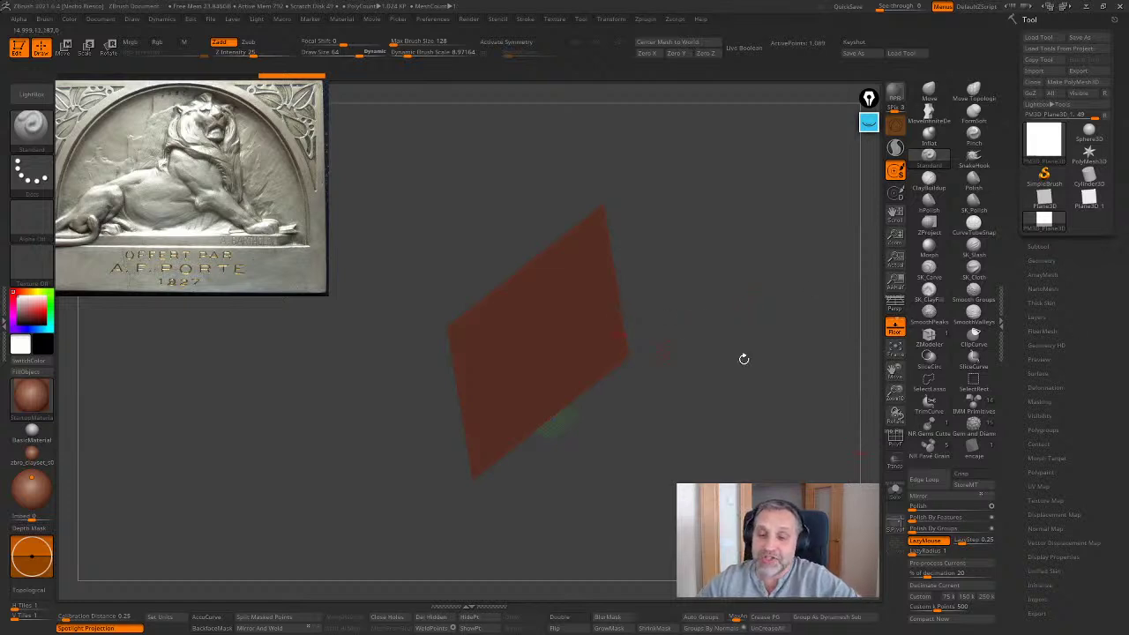
drag(743, 360, 750, 341)
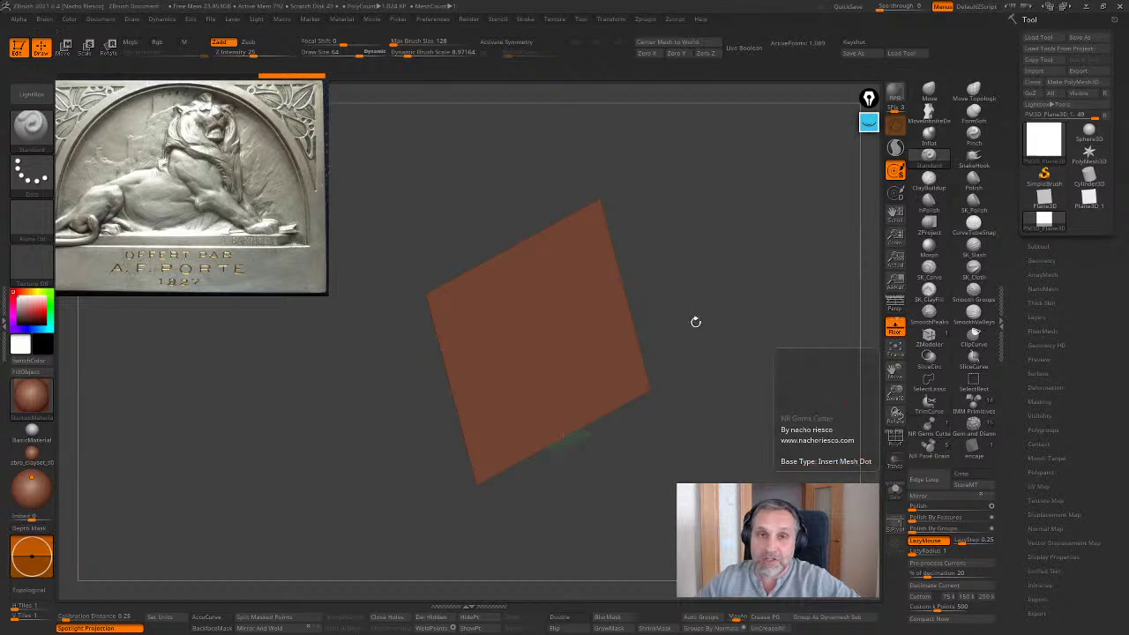
drag(708, 327, 738, 329)
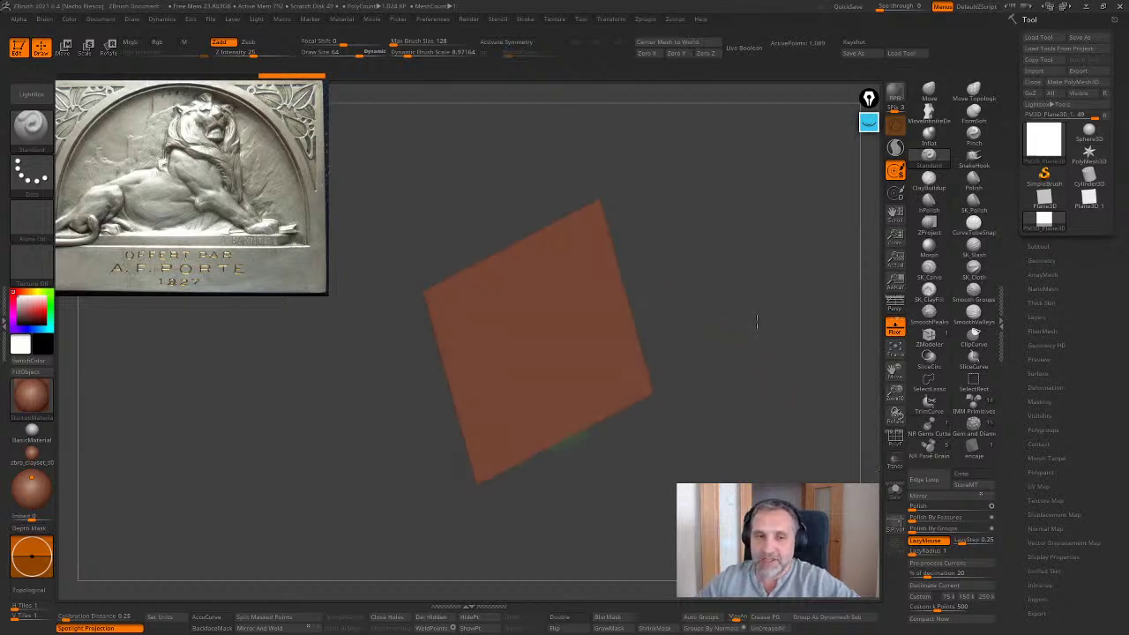
drag(774, 380, 767, 338)
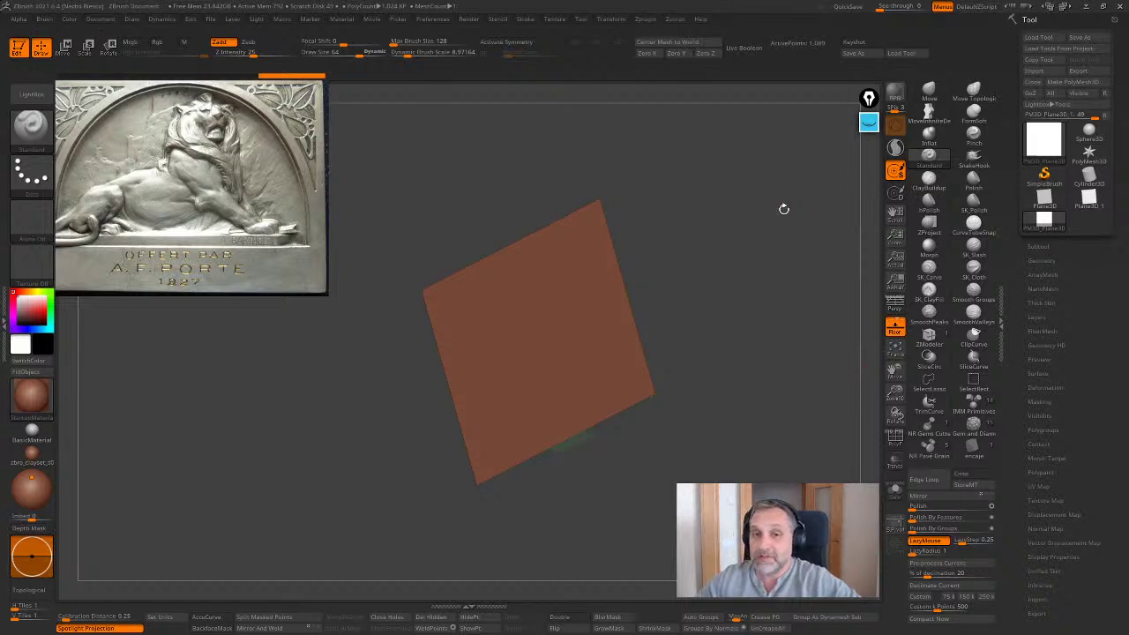
drag(784, 212, 773, 317)
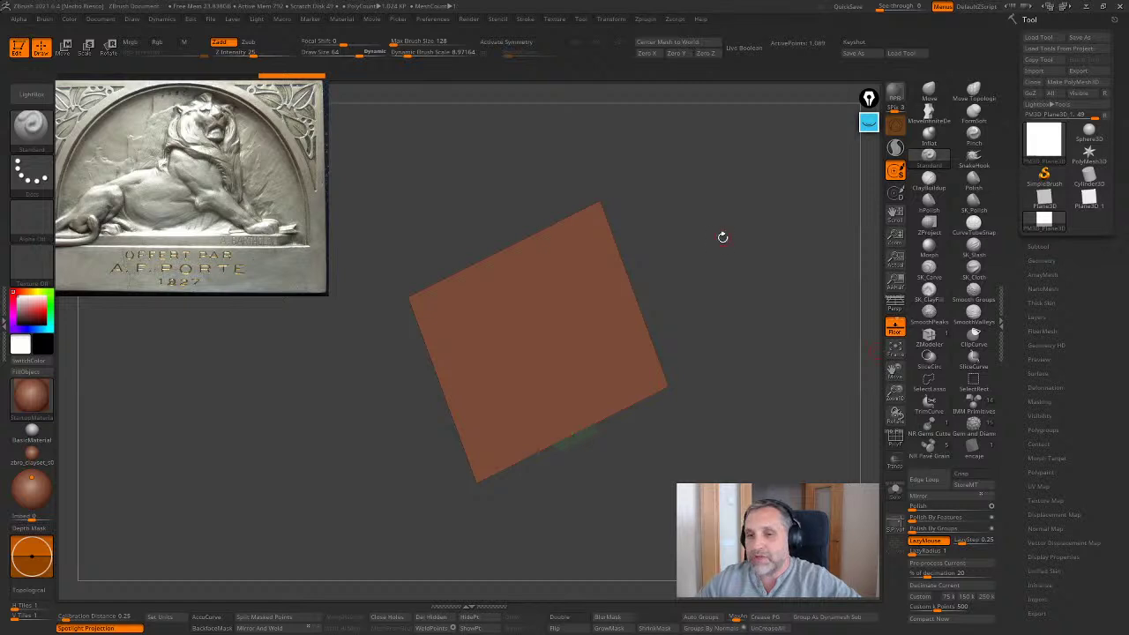
drag(723, 235, 789, 294)
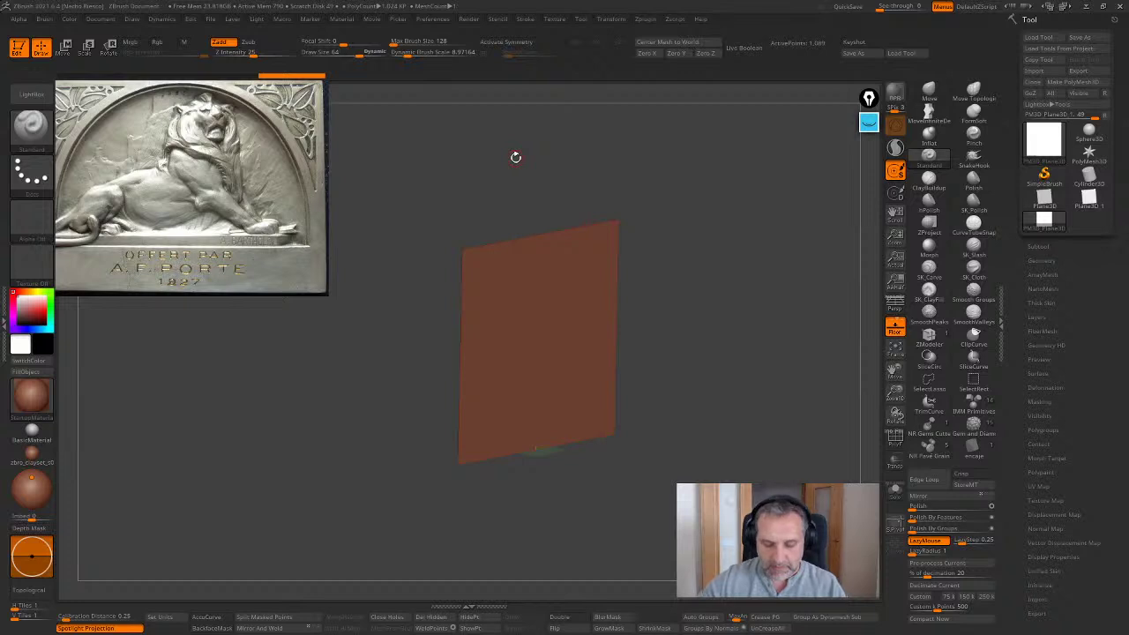
Move the lion Spotlight reference image over the plane in the middle of the canvas and leave Spotlight editing
key(z)
drag(496, 307, 814, 490)
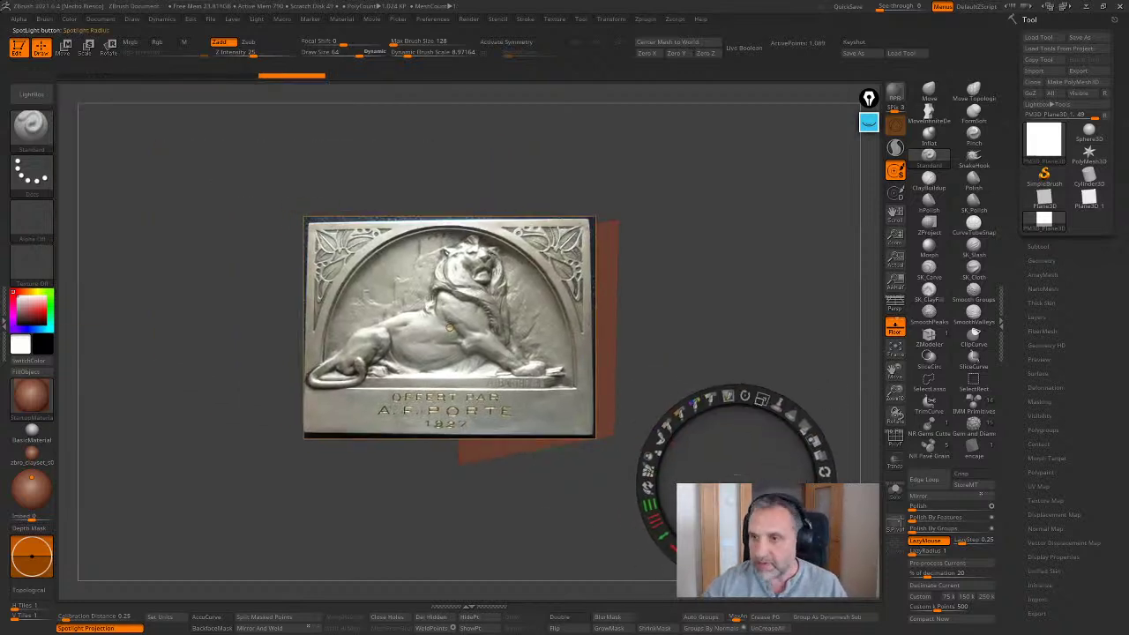
key(z)
Set the screen annotation pen to black, draw a freehand circle along the plaque's arch, and clear the annotation
click(870, 125)
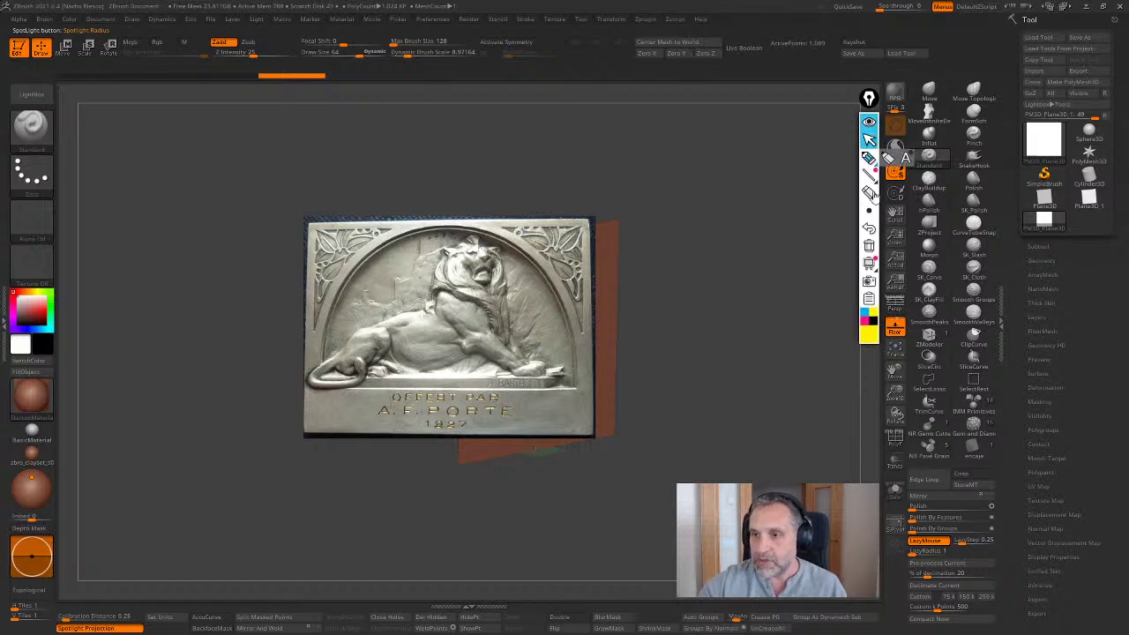
click(873, 316)
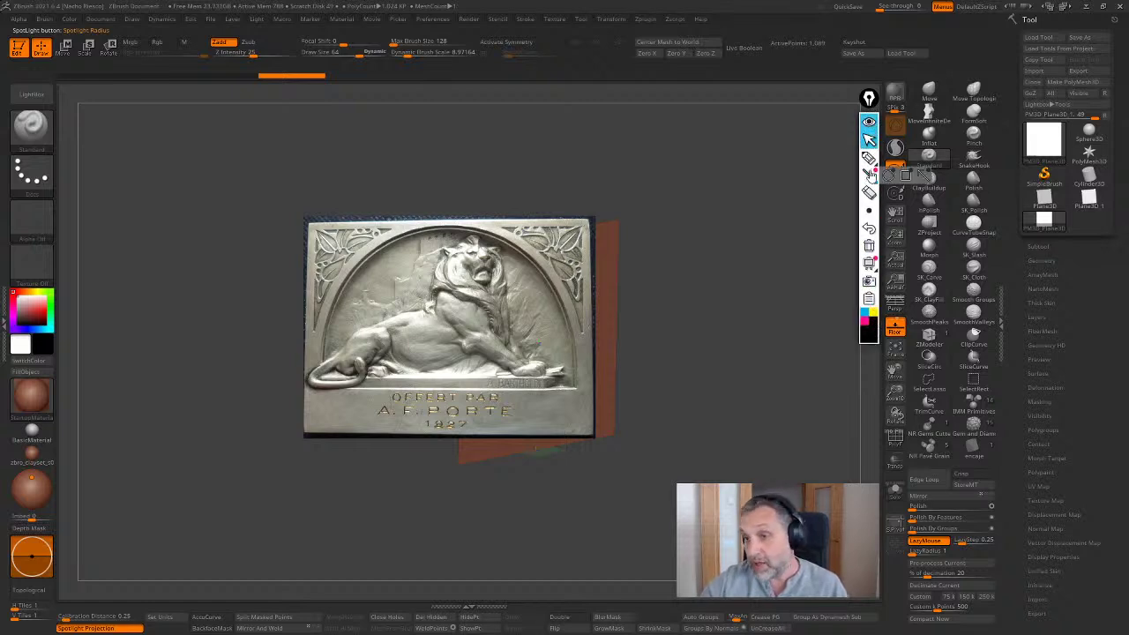
click(868, 157)
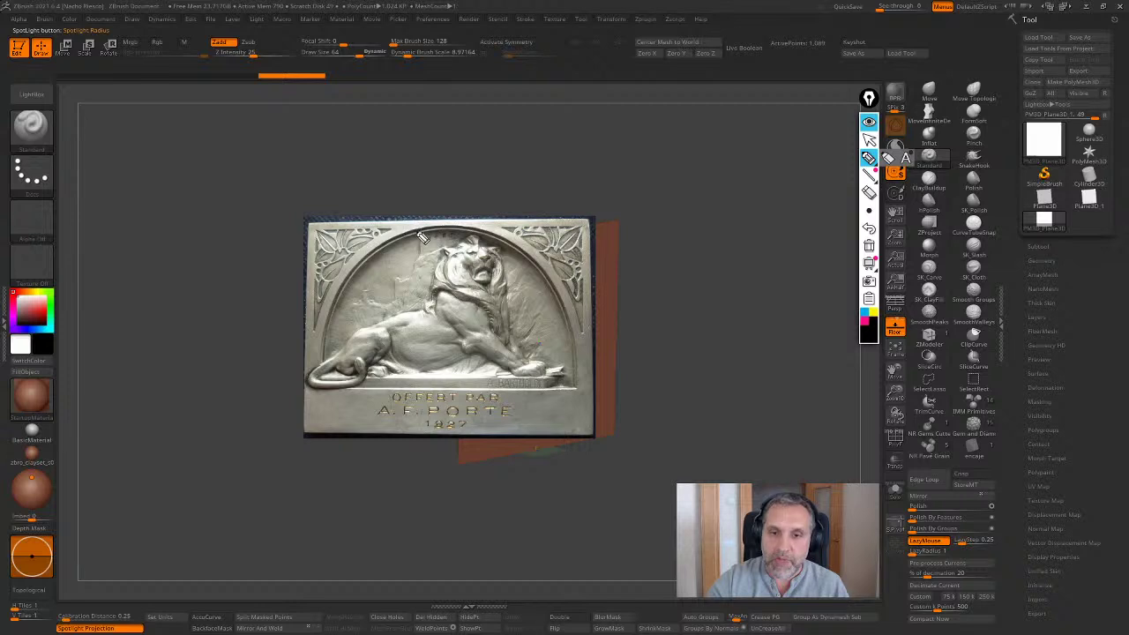
mouse_move(416, 227)
mouse_down()
mouse_move(315, 361)
mouse_move(448, 520)
mouse_move(547, 272)
mouse_move(413, 228)
mouse_up()
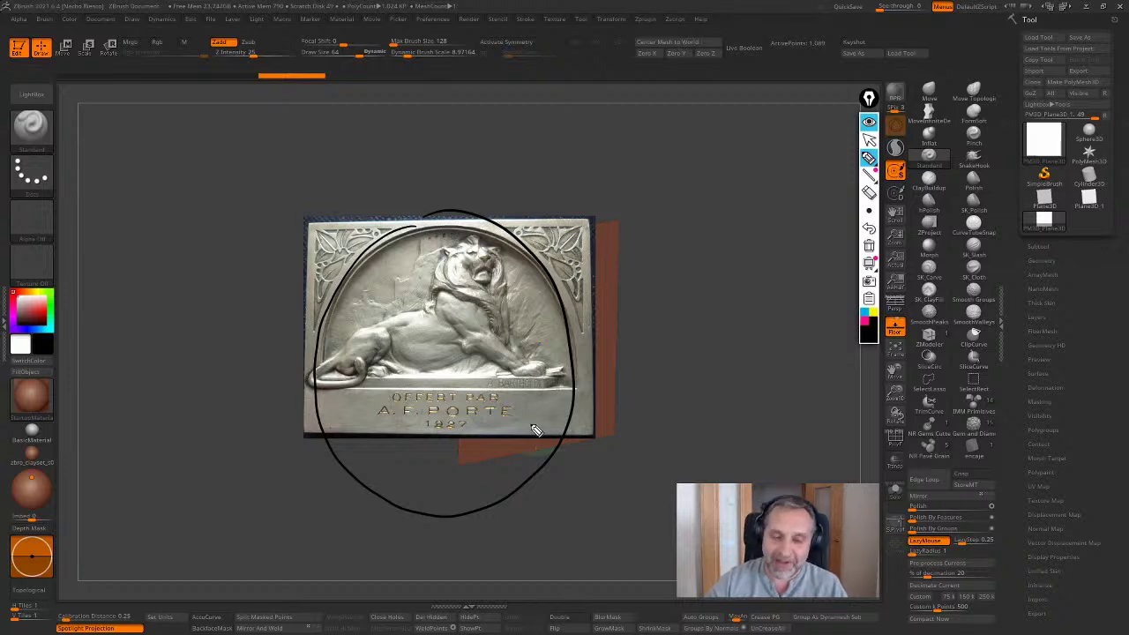
click(868, 246)
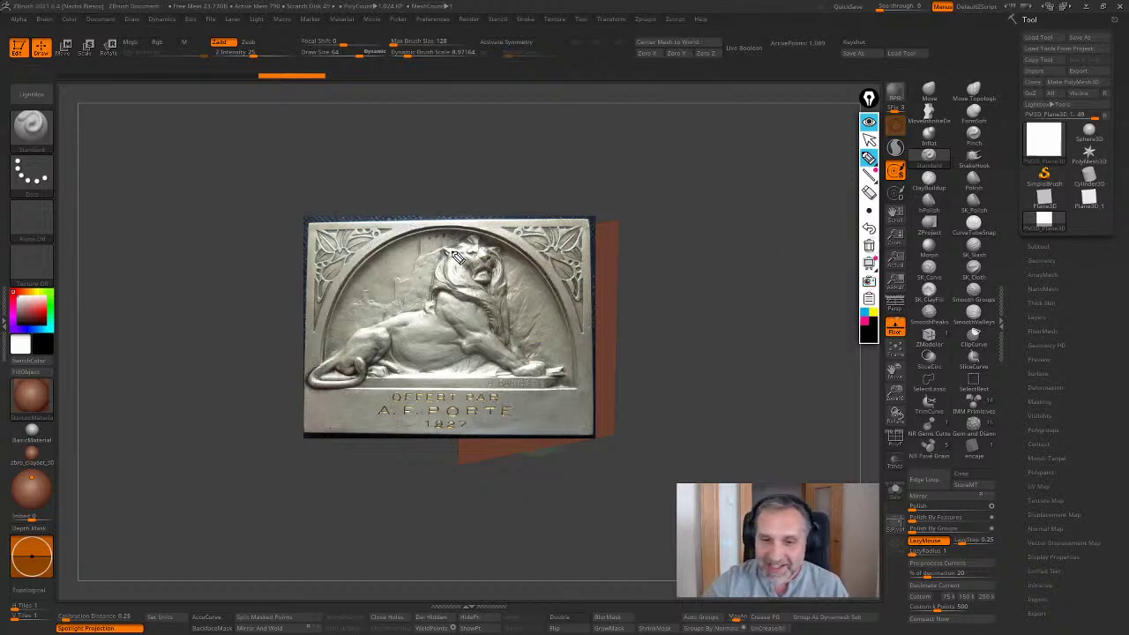
Annotate the plaque image with a full circle, two curves converging below it and small ovals along one side, and clear all annotations
mouse_move(456, 225)
mouse_down()
mouse_move(393, 236)
mouse_move(311, 379)
mouse_move(429, 508)
mouse_move(582, 414)
mouse_move(446, 231)
mouse_up()
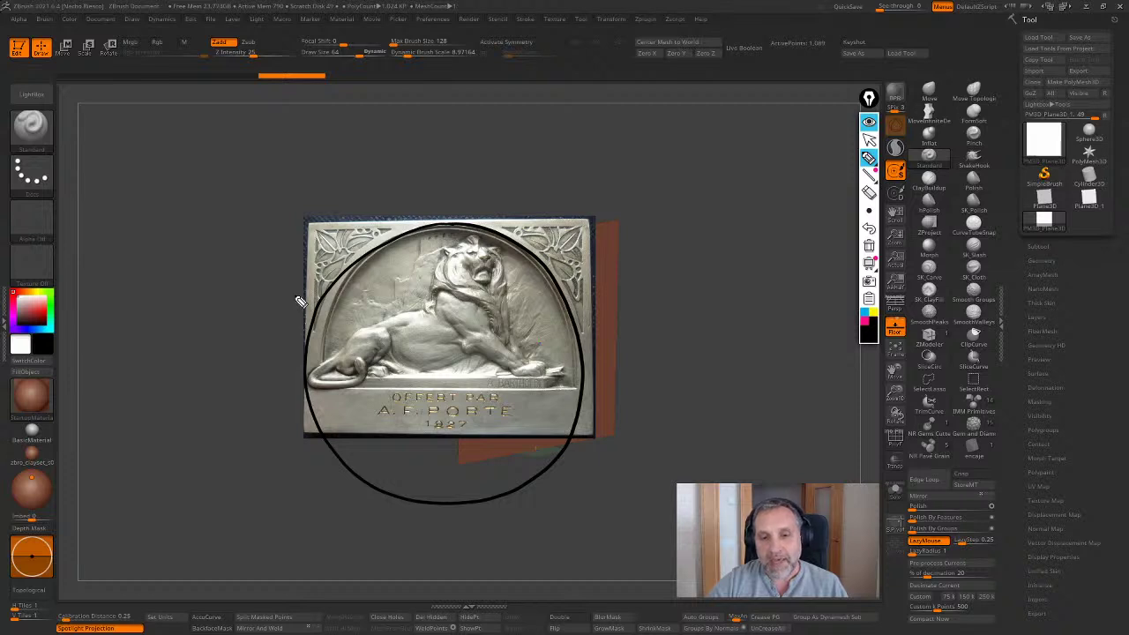
mouse_move(298, 388)
mouse_down()
mouse_move(351, 423)
mouse_move(424, 551)
mouse_up()
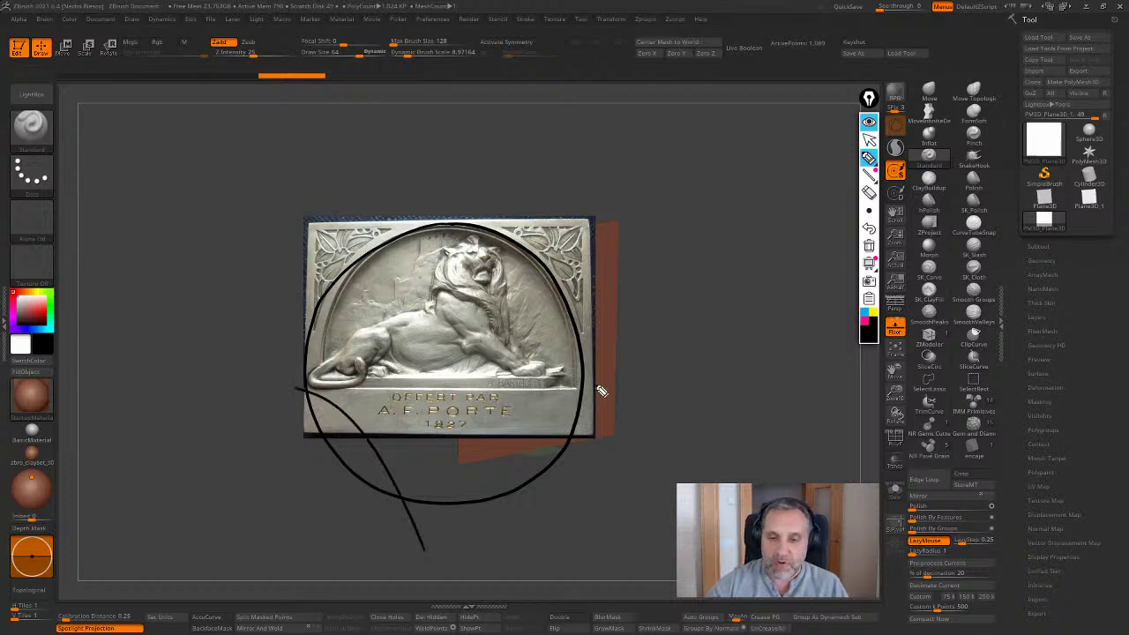
drag(594, 388, 468, 571)
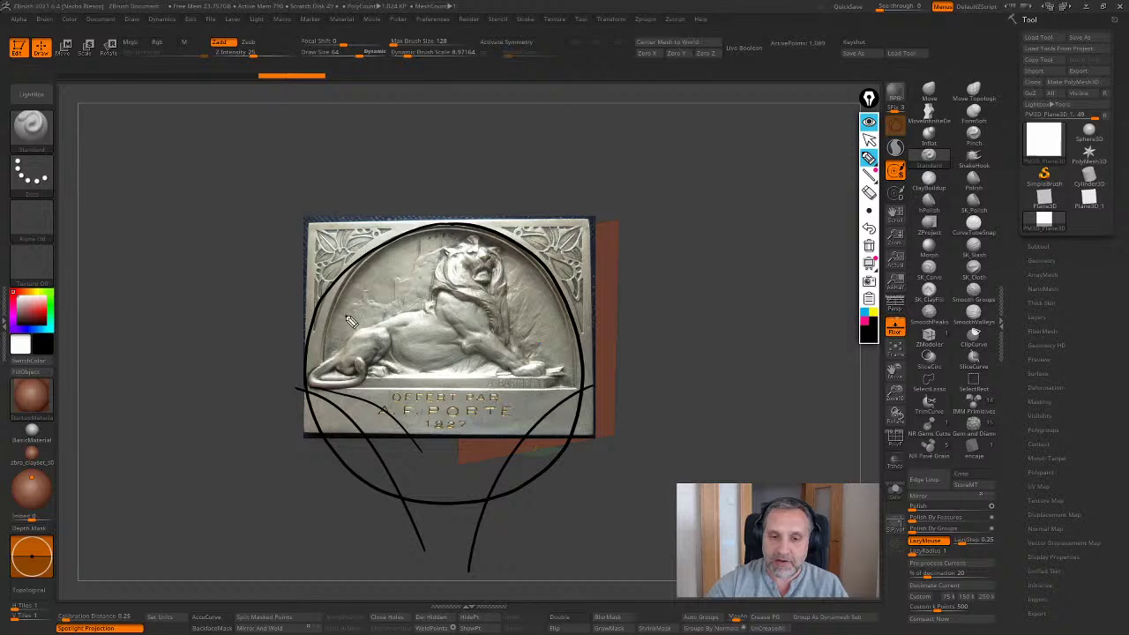
drag(326, 304, 324, 316)
drag(318, 336, 325, 420)
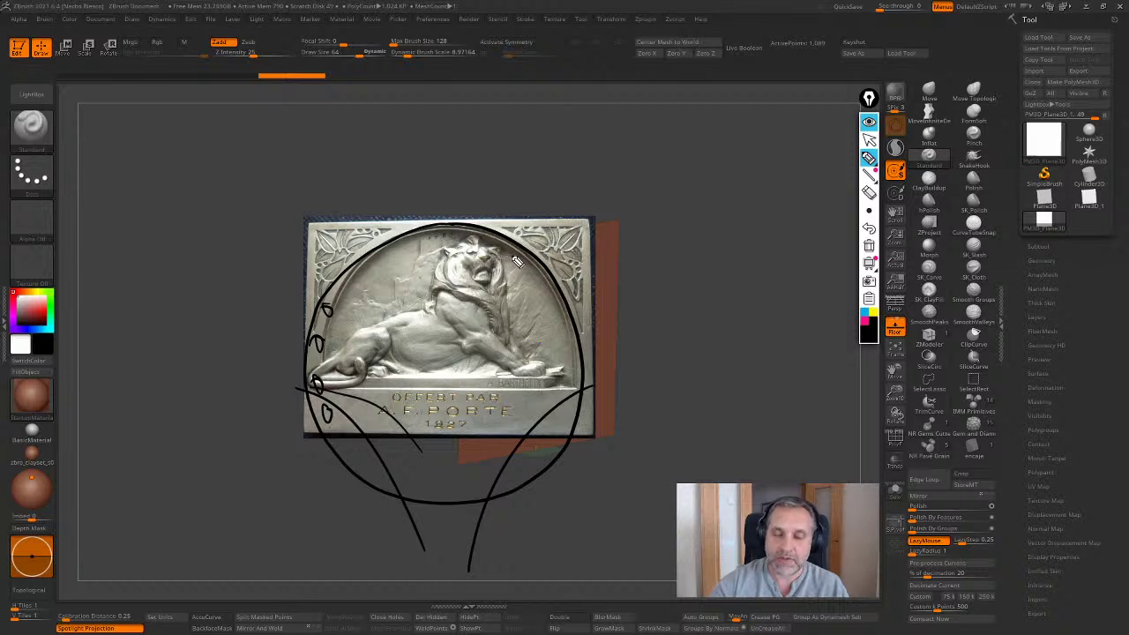
mouse_move(866, 162)
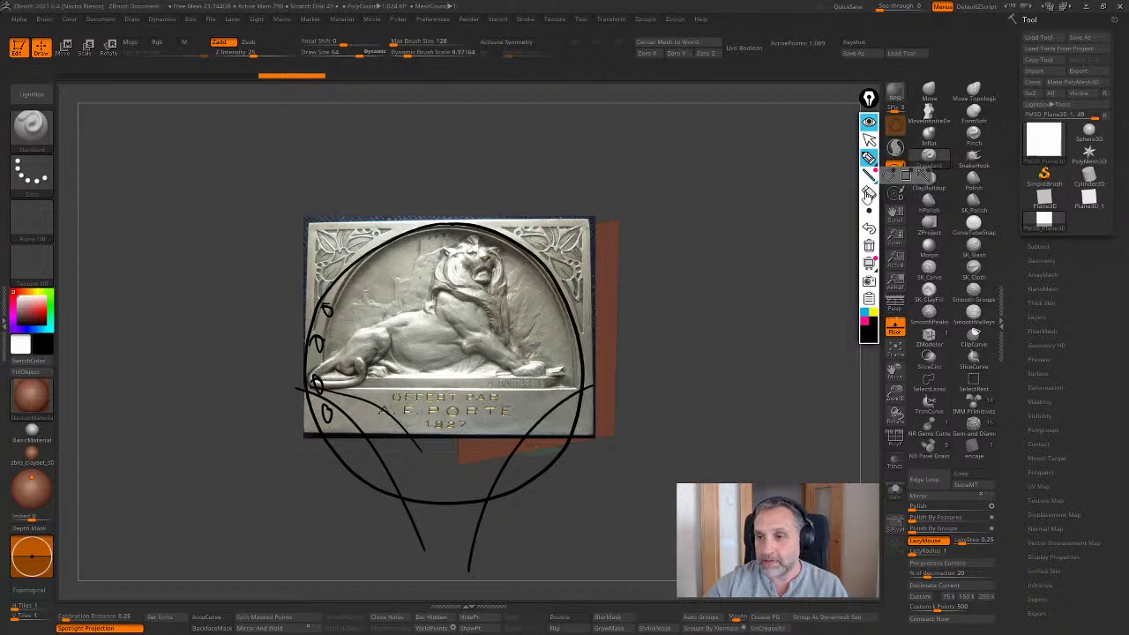
click(868, 247)
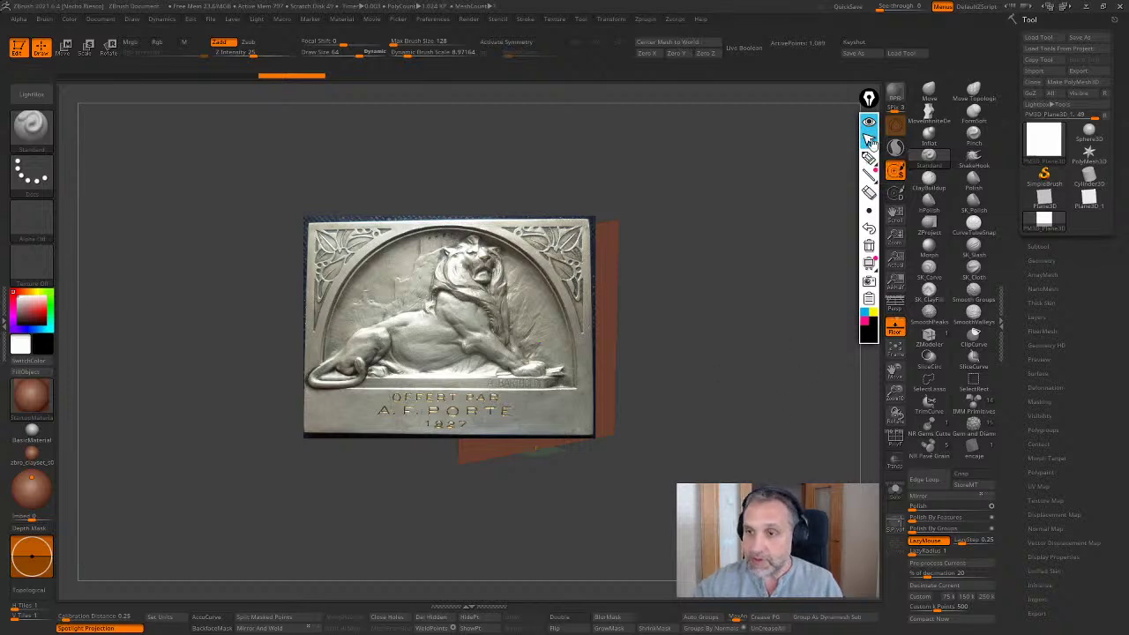
Return the plane to a front view and move the Spotlight reference image off it into the canvas's upper-left corner
drag(666, 359, 726, 473)
key(z)
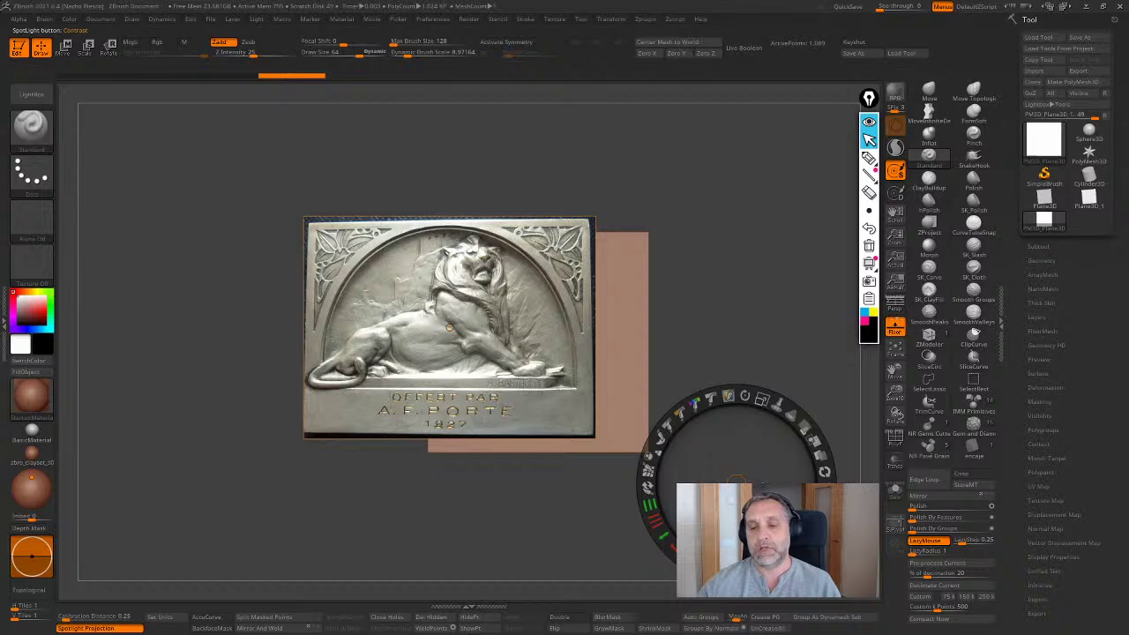
drag(762, 483, 517, 362)
key(z)
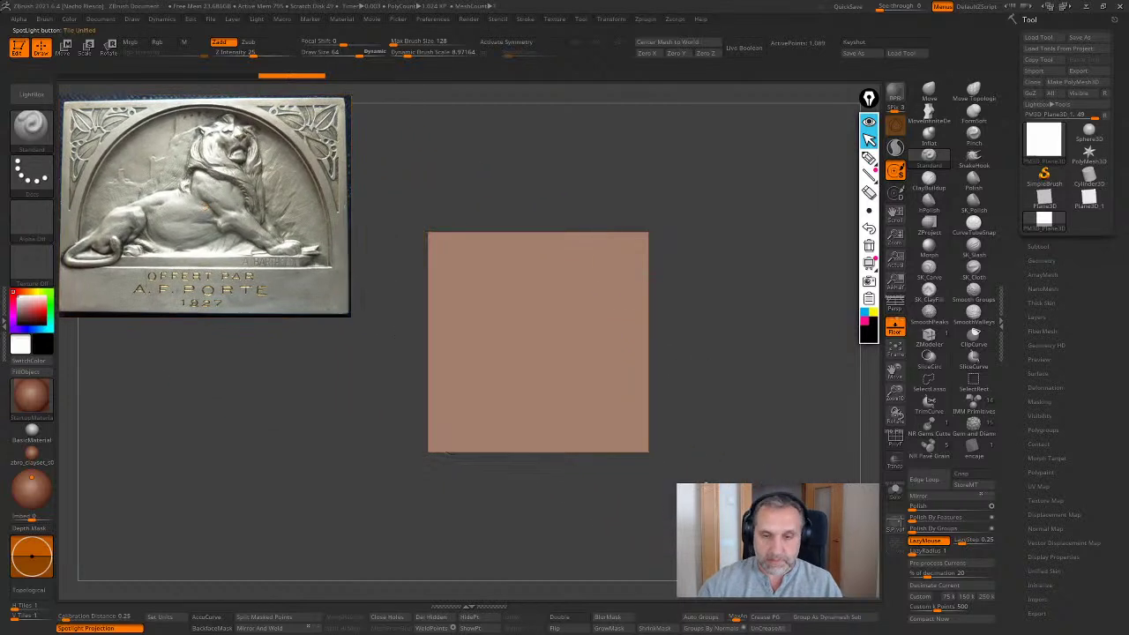
key(z)
key(z)
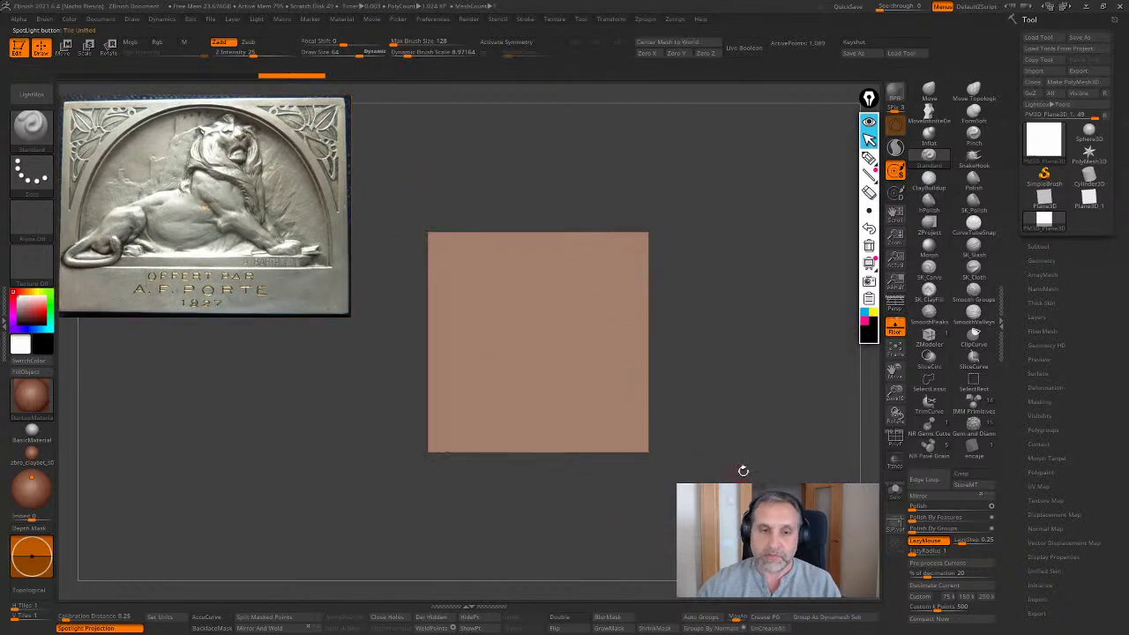
Switch the floor grid to the Z axis and check it against the plane from oblique and front views
alt+drag(764, 471, 783, 495)
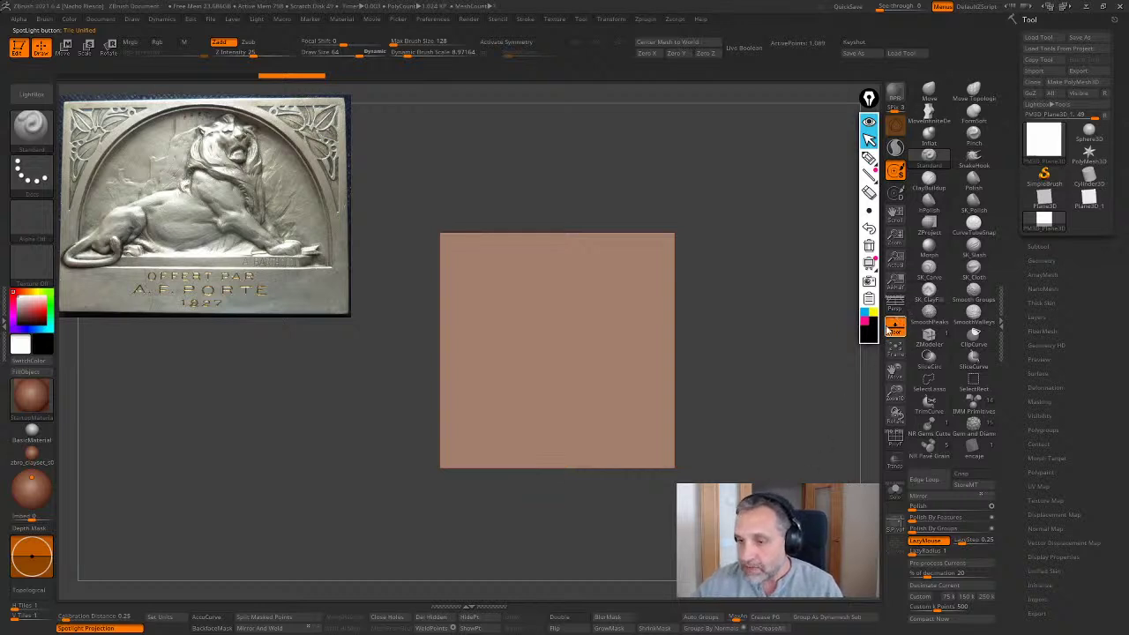
drag(754, 440, 690, 479)
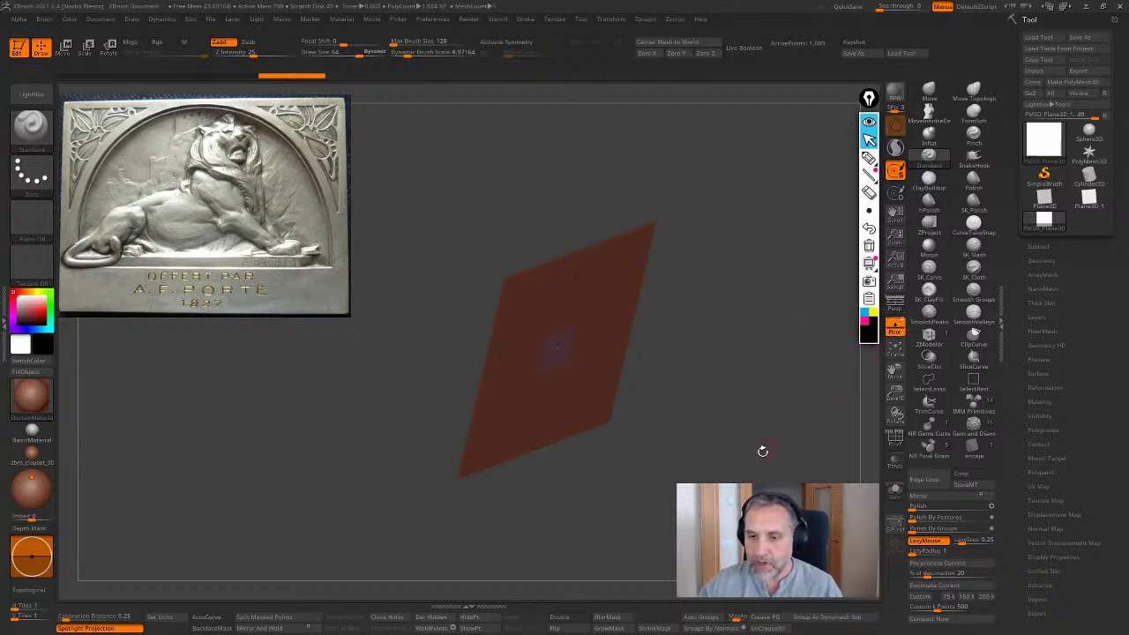
drag(761, 452, 654, 507)
drag(670, 377, 749, 411)
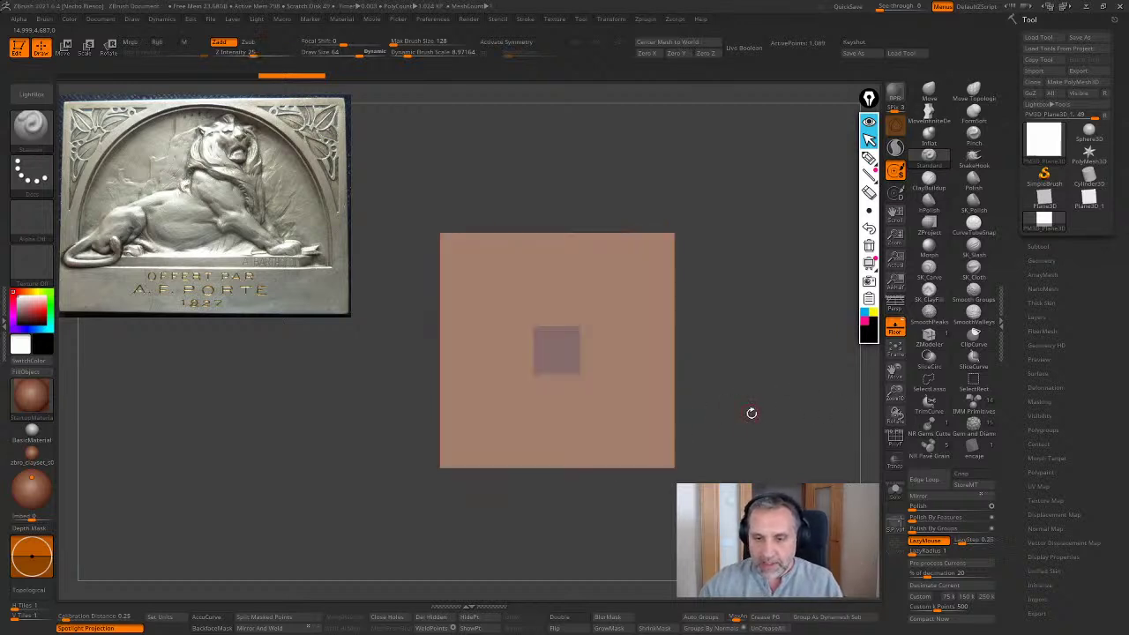
Collapse the Scale Master and Zplugin sections in the side tray and replace its old Draw palette with a newly docked one
click(5, 333)
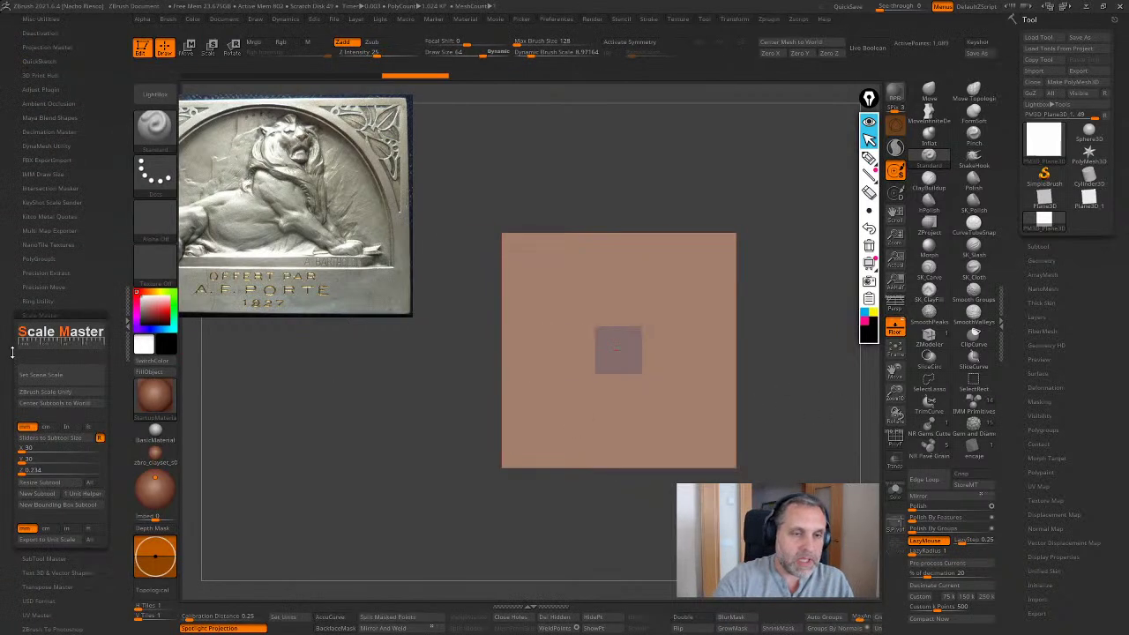
click(88, 313)
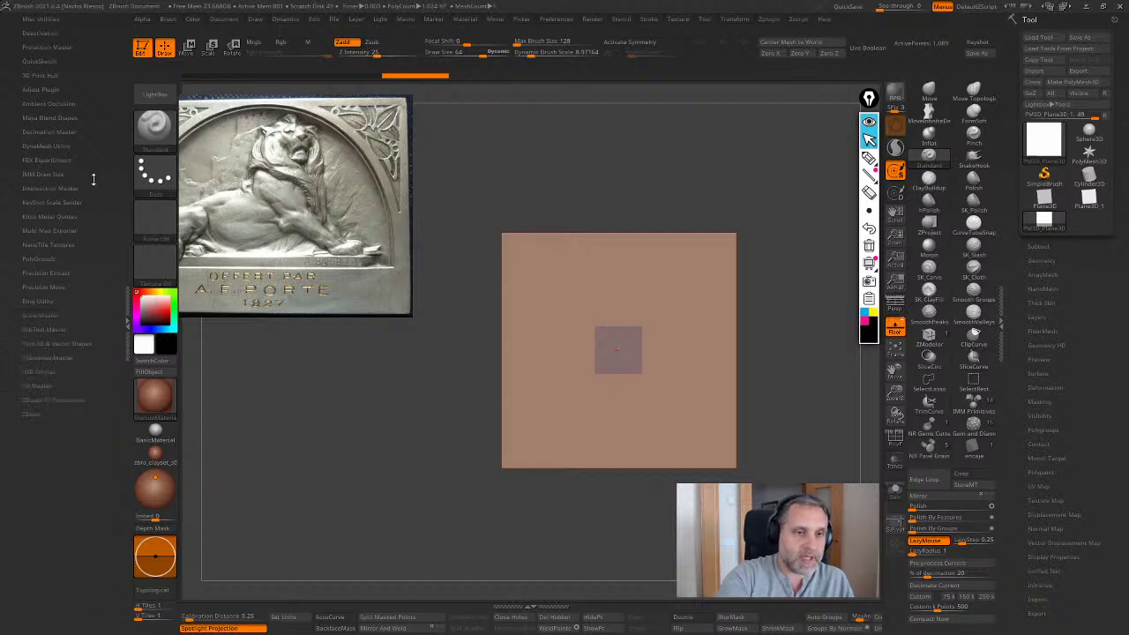
click(36, 63)
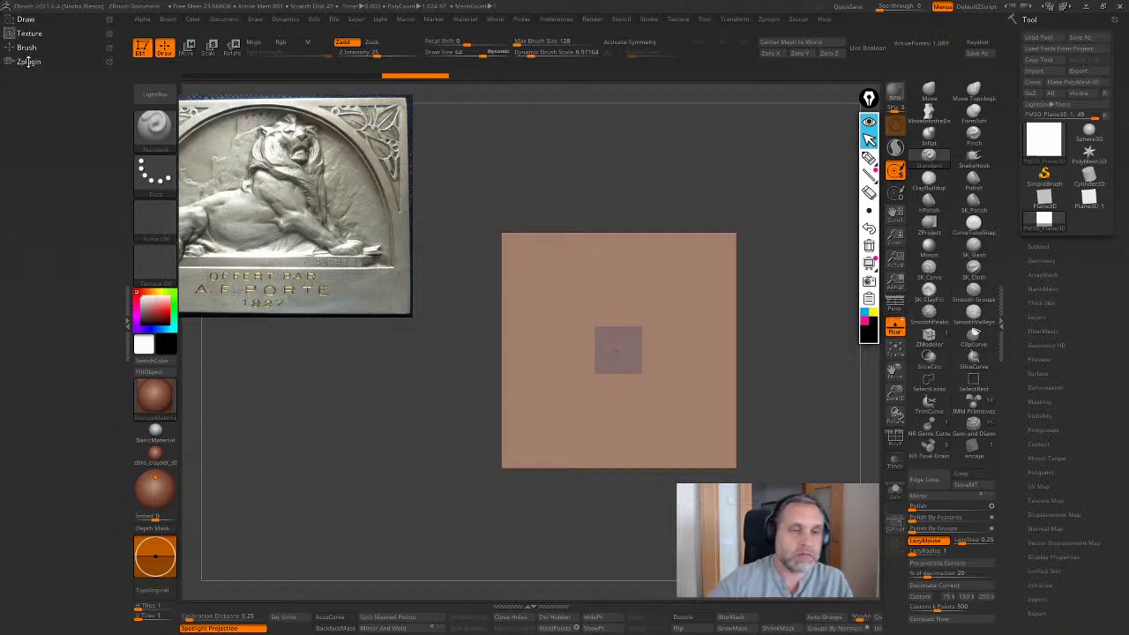
click(30, 19)
click(107, 20)
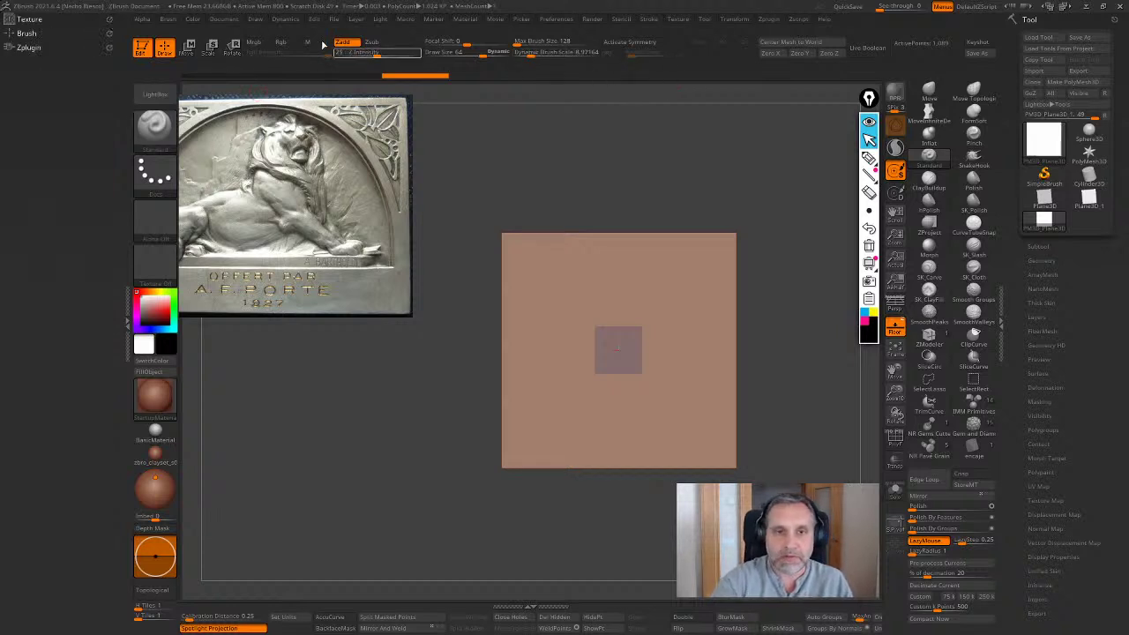
click(255, 19)
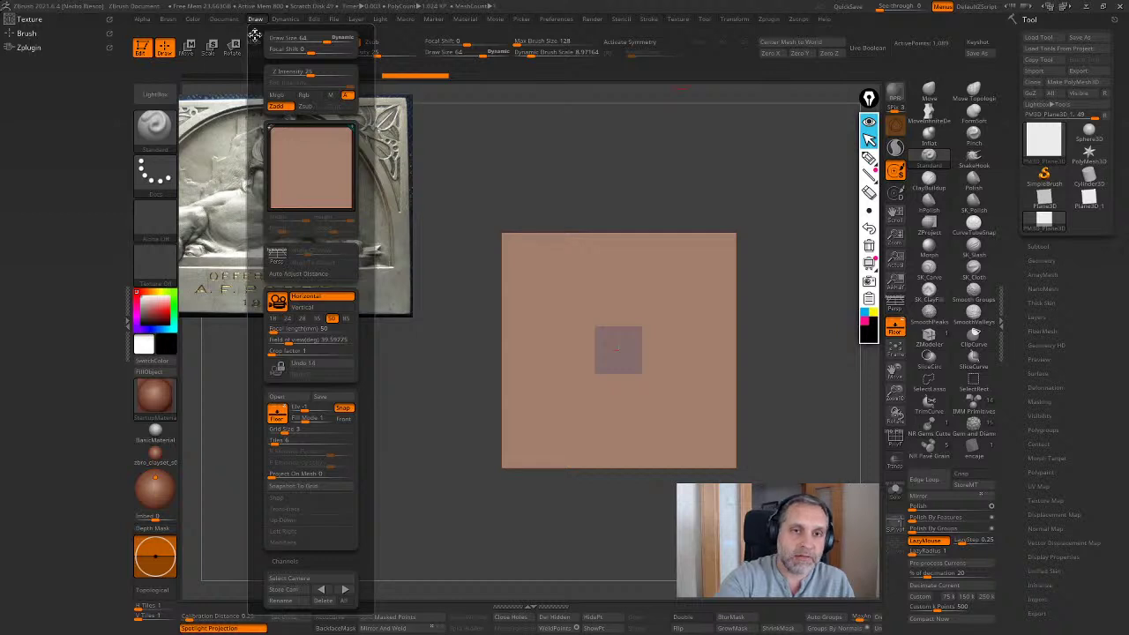
drag(255, 33, 4, 81)
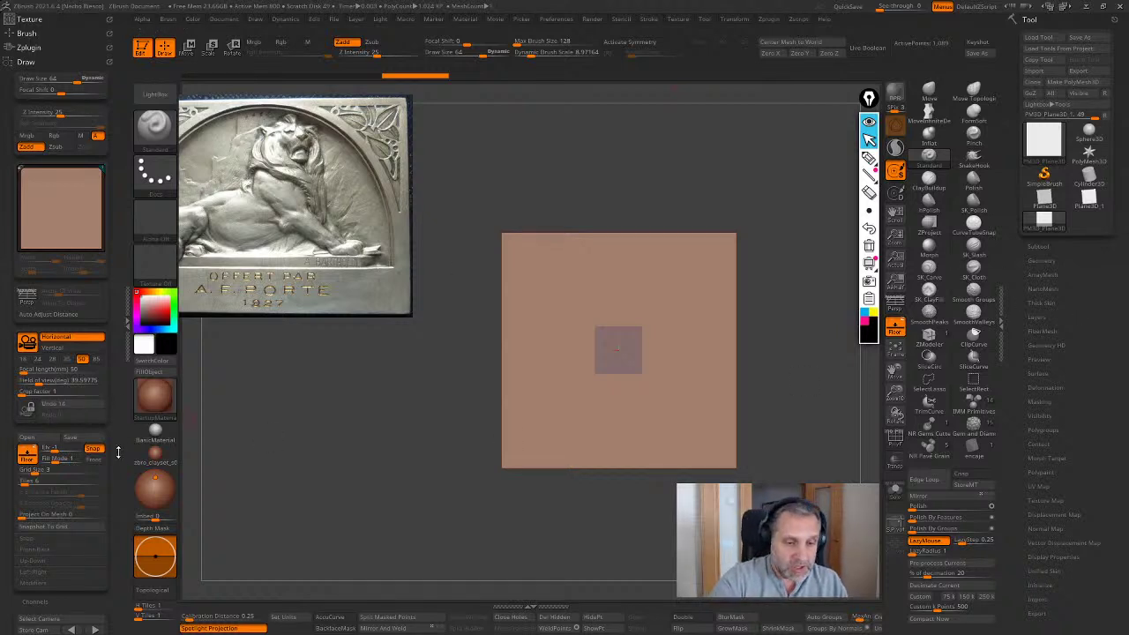
Increase the floor's Grid Size to 17.54745 so the grid extends beyond the plane
scroll(77, 347, down, 1)
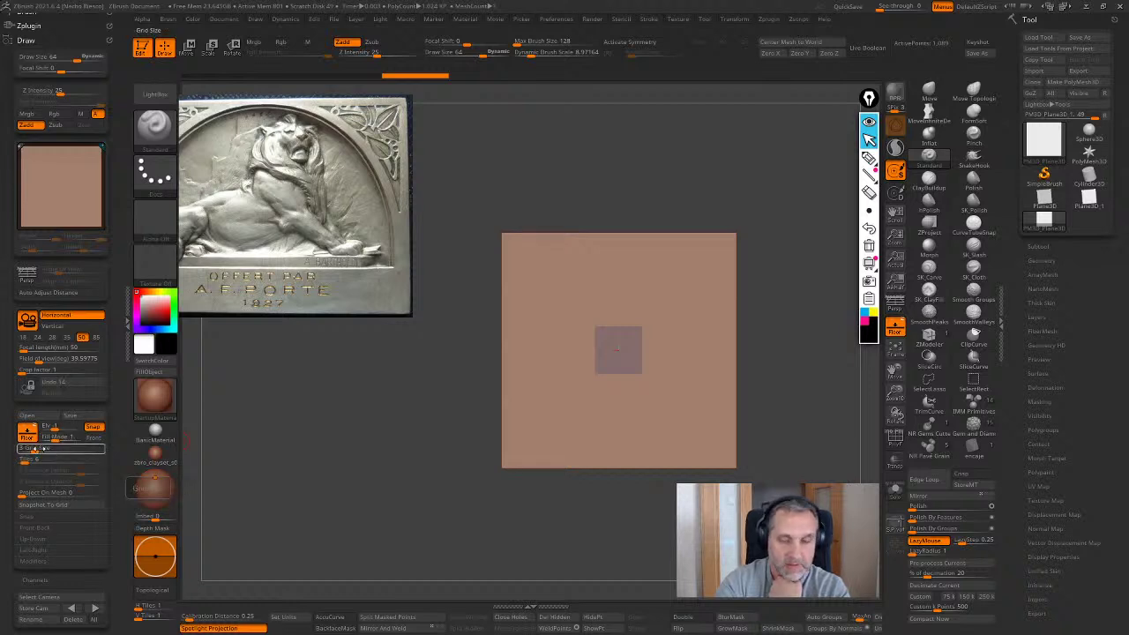
drag(45, 448, 53, 448)
drag(118, 532, 59, 480)
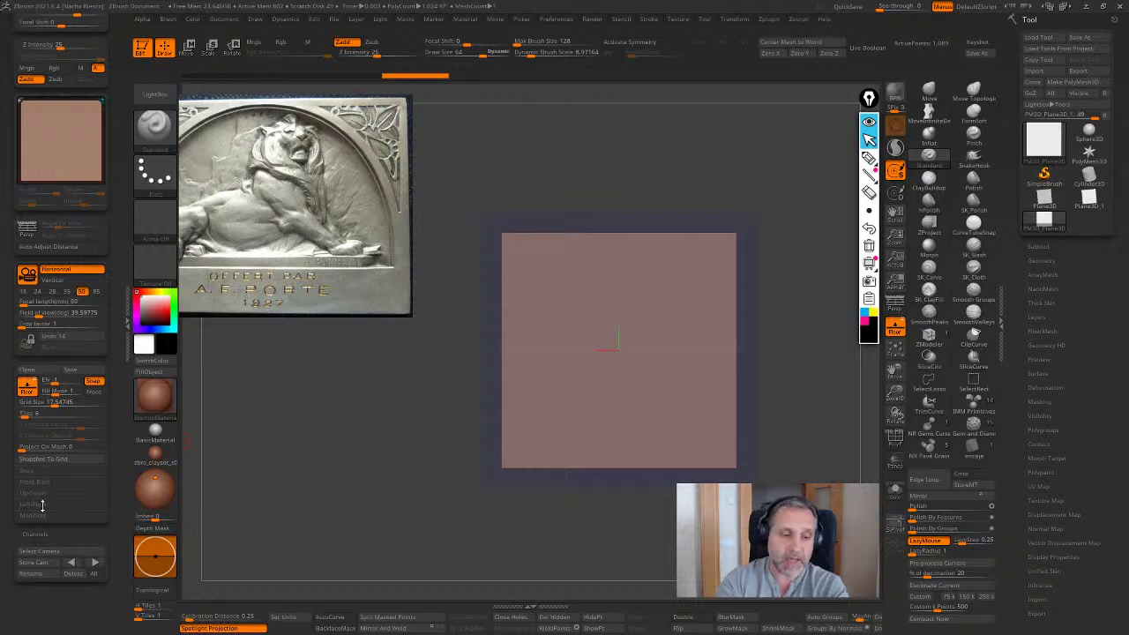
Import the lion plaque image e74b560a23dd77b57a25414c603a70c5 as the Front-Back grid's first reference map and view it against the plane
click(39, 482)
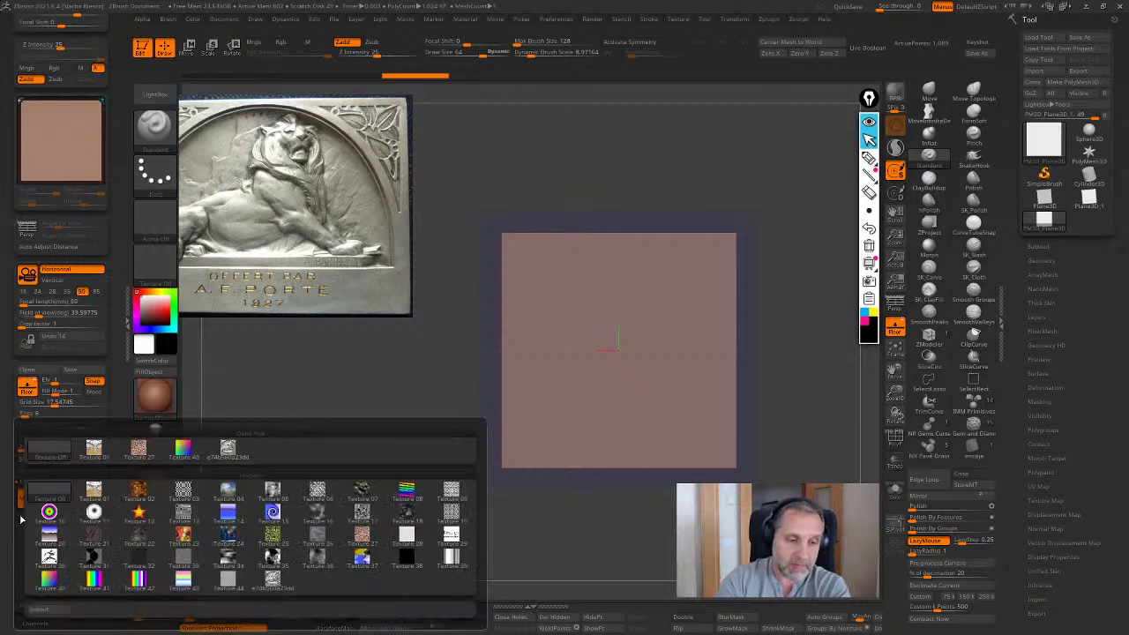
click(29, 503)
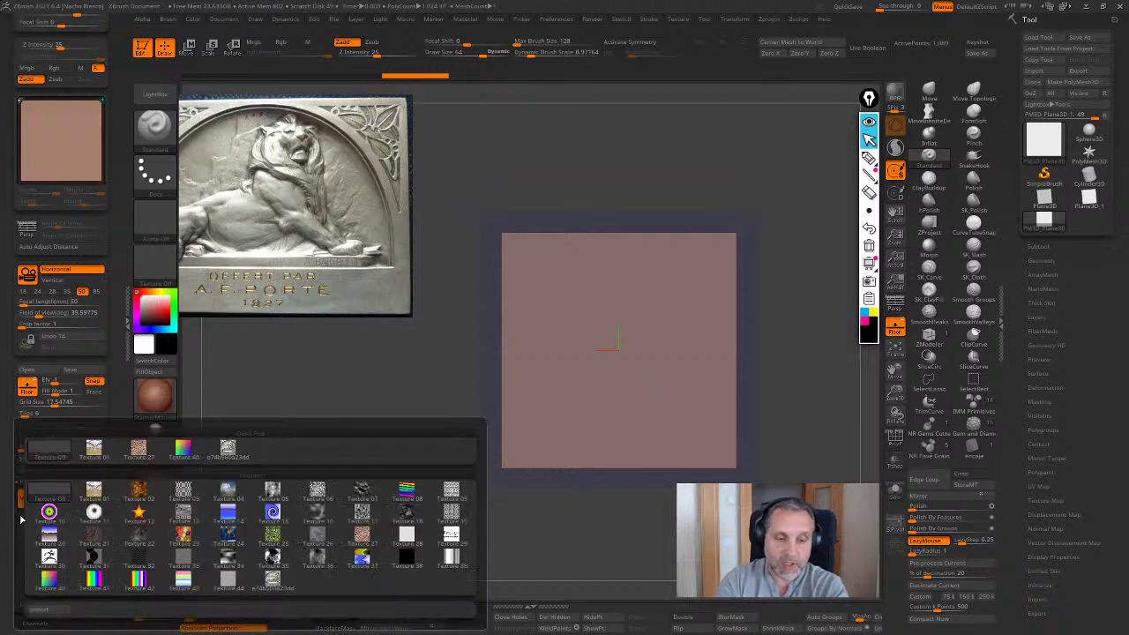
click(50, 609)
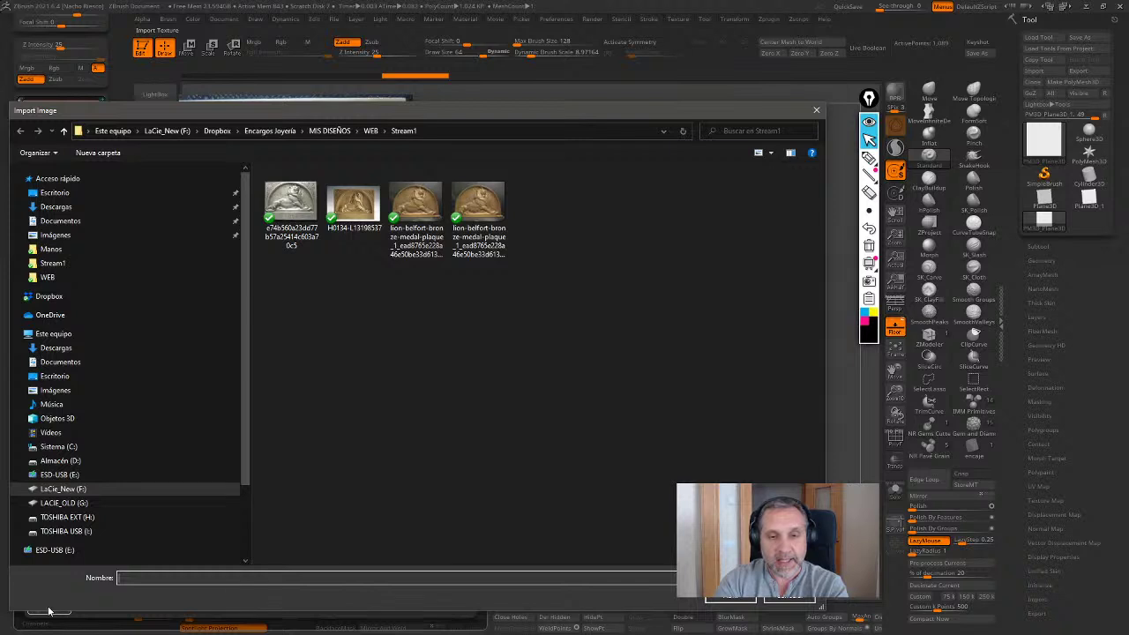
click(293, 210)
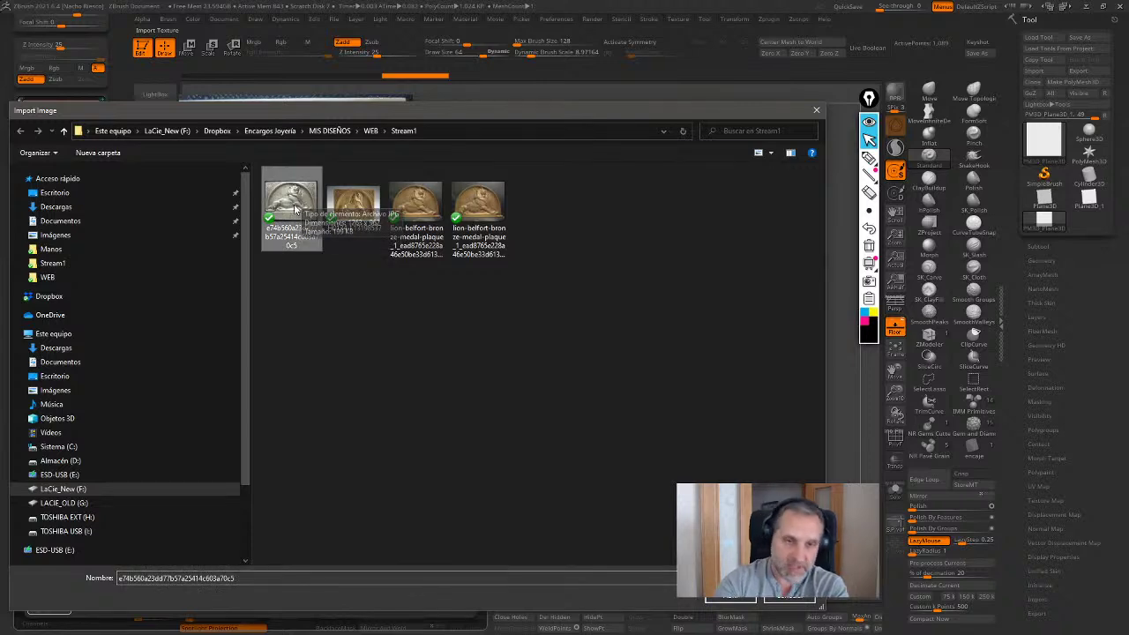
double_click(293, 210)
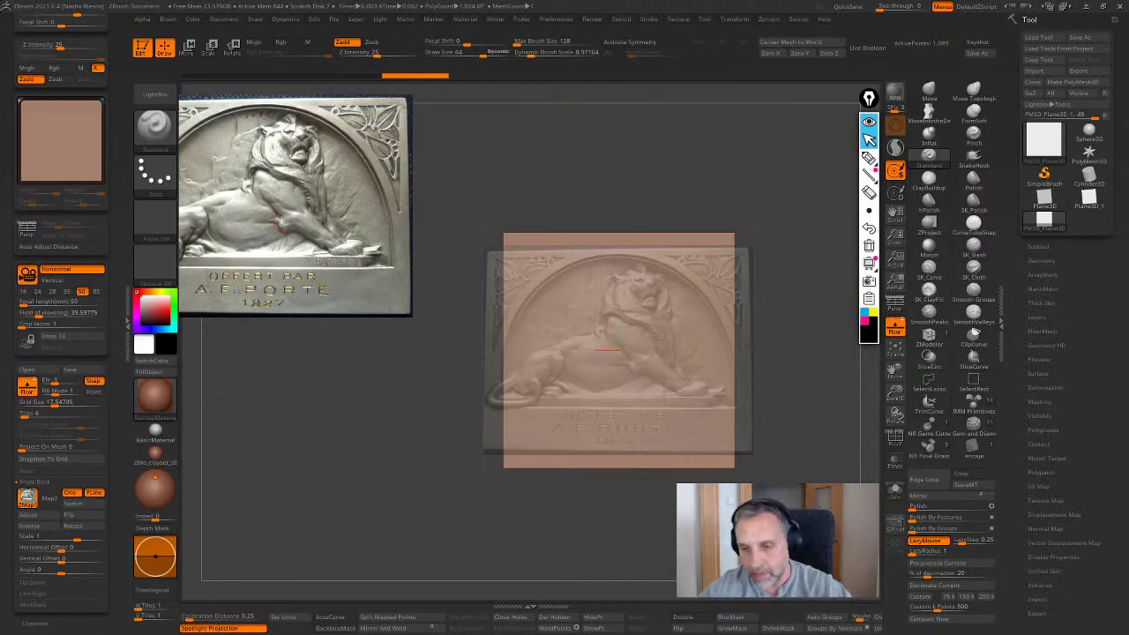
ctrl+right_drag(695, 538, 660, 568)
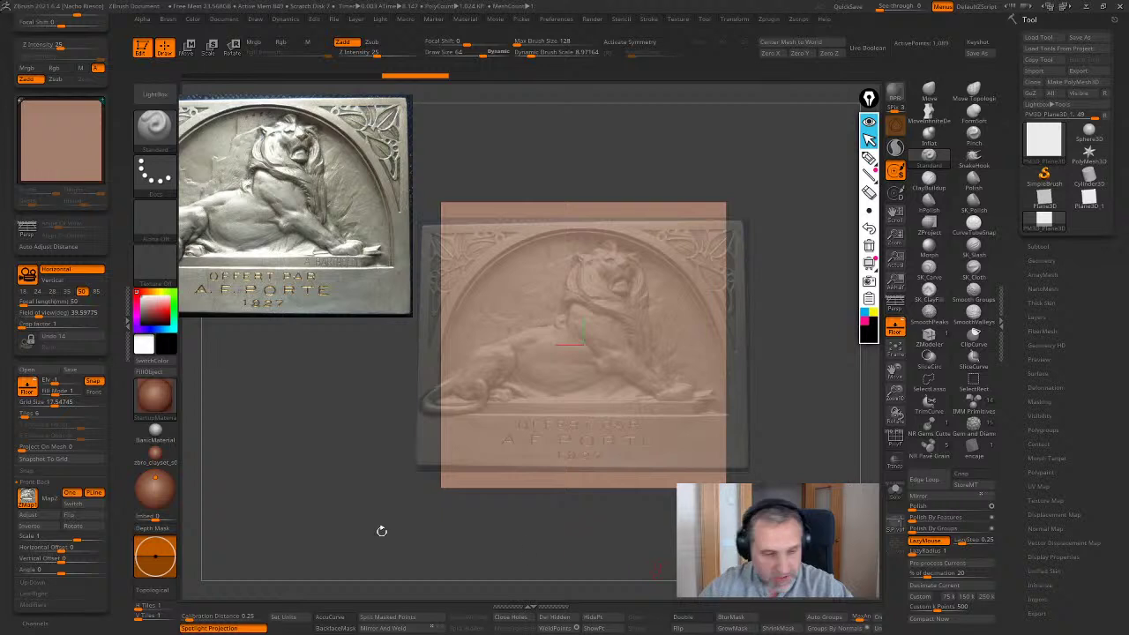
Align the front grid's plaque image with the plane using a Horizontal Offset of 0.1563 and a Scale of 1.03052
drag(60, 548, 77, 544)
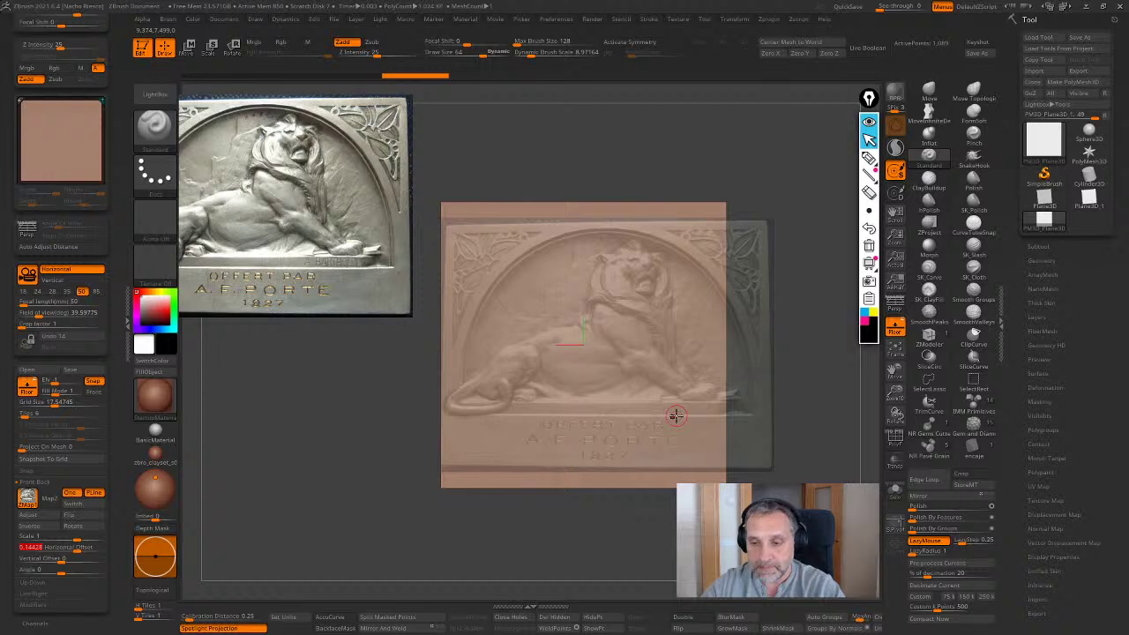
mouse_move(77, 536)
mouse_down()
mouse_move(91, 537)
mouse_move(78, 547)
mouse_up()
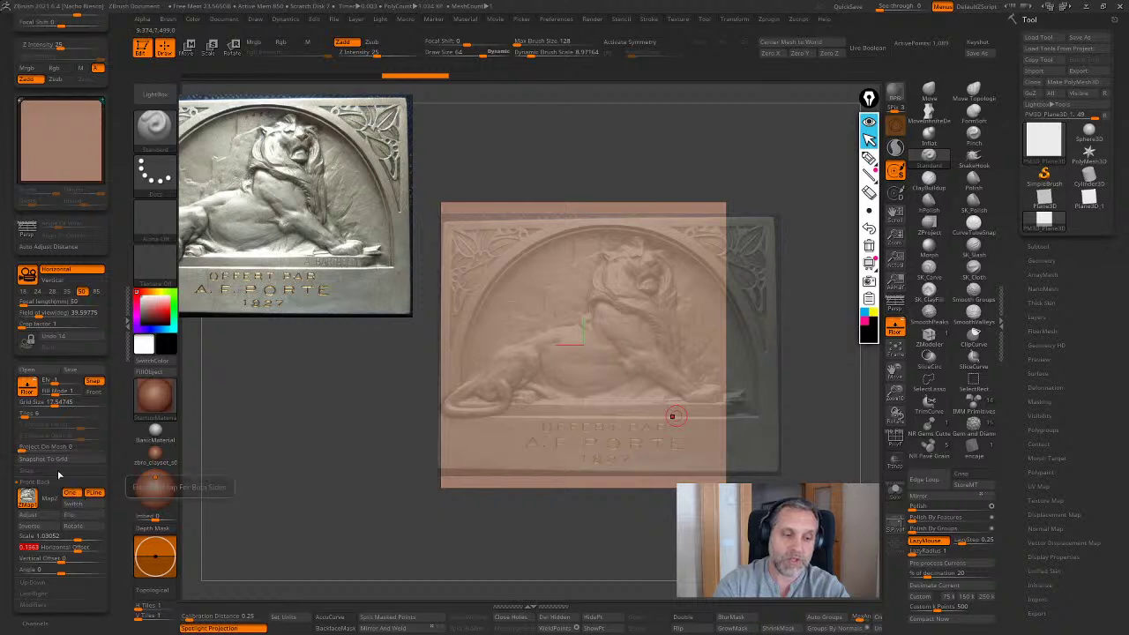
Save the floor grid setup in the Stream1 folder as ZGrid01_lion relief
mouse_move(34, 502)
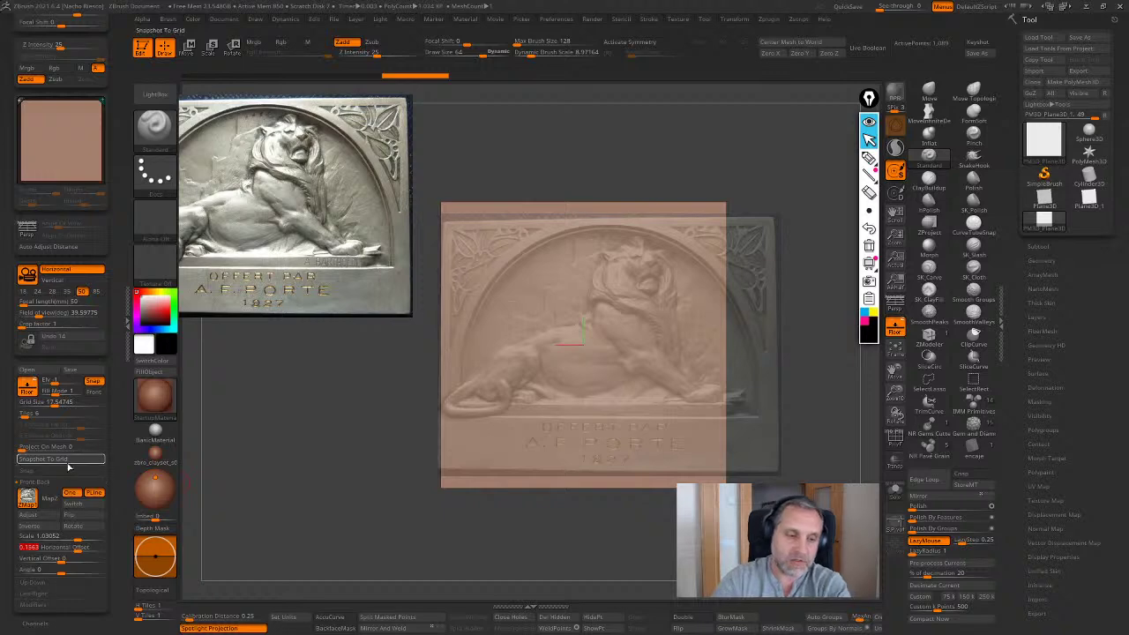
click(70, 369)
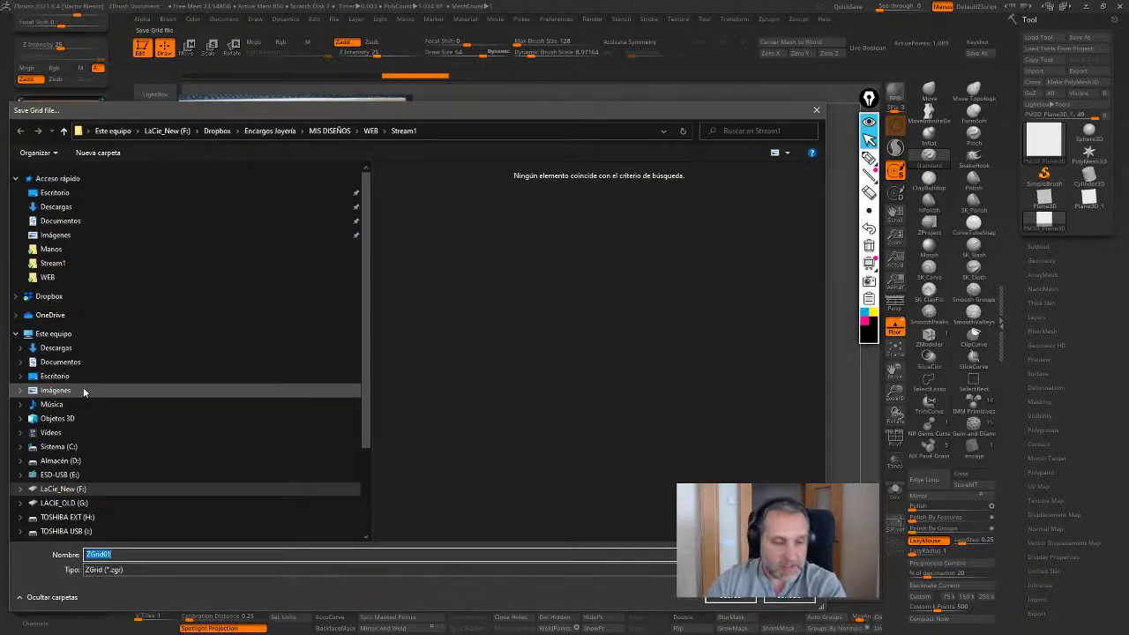
click(118, 554)
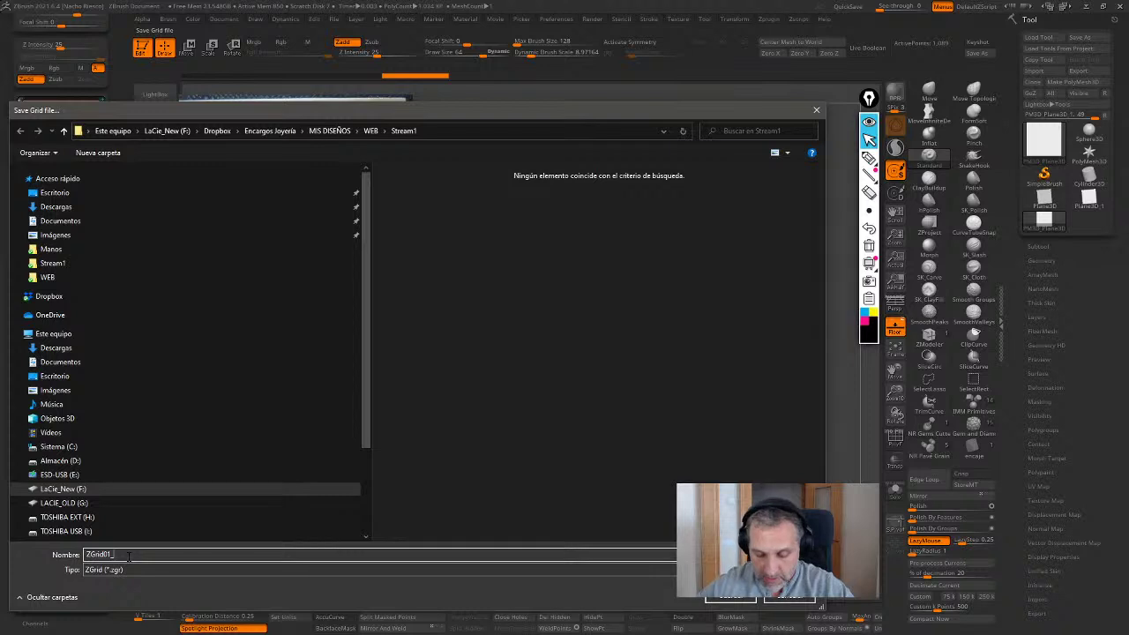
text(lio)
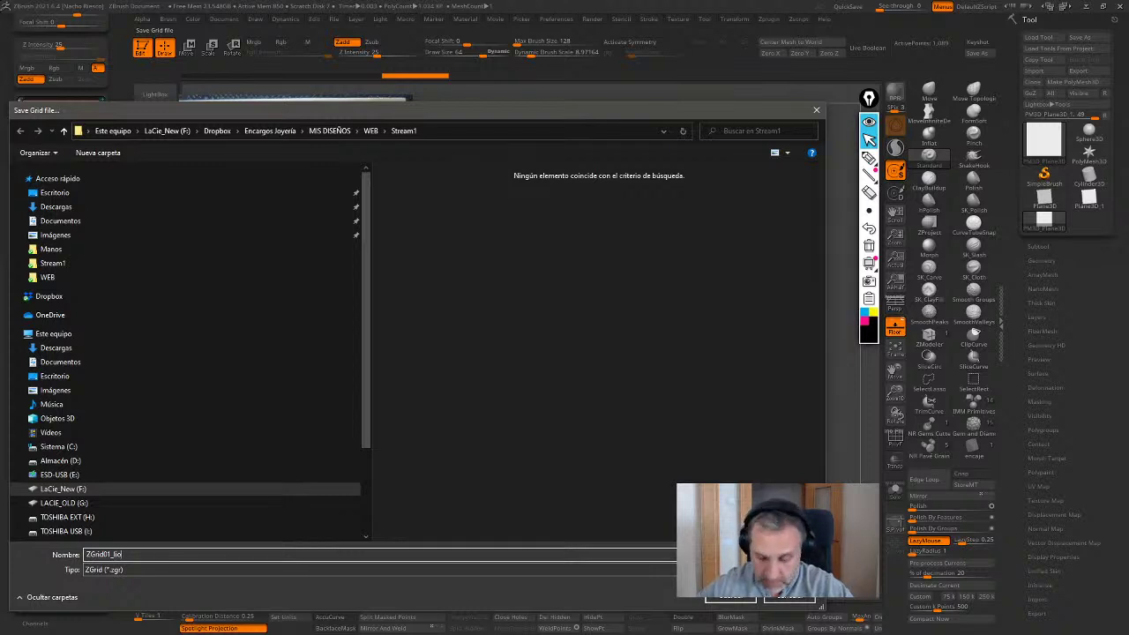
text(n relief)
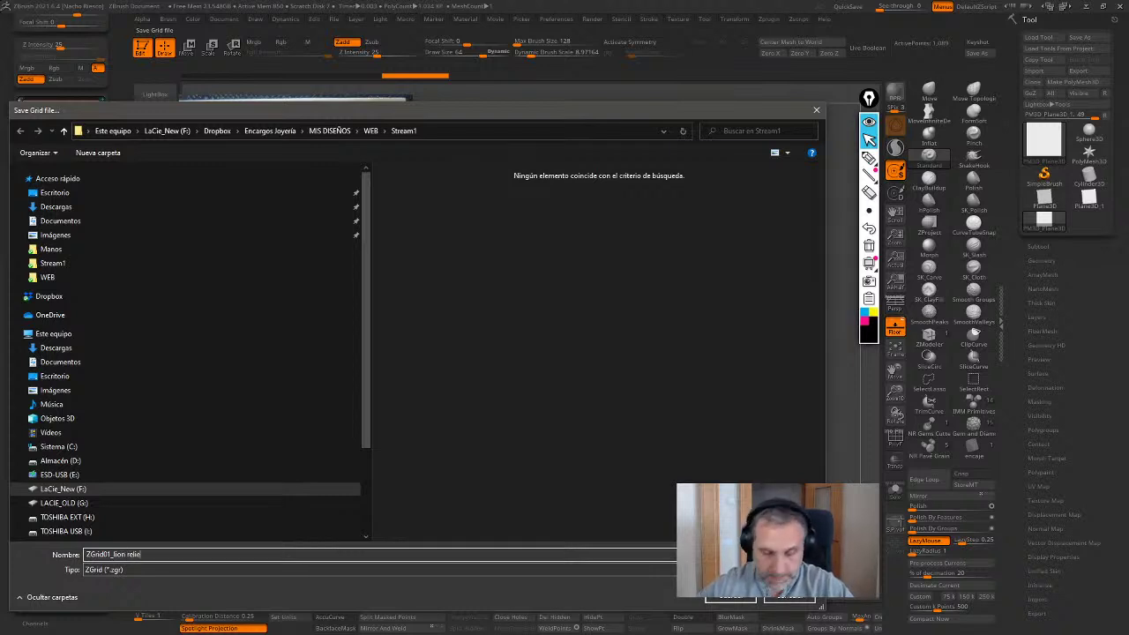
click(731, 599)
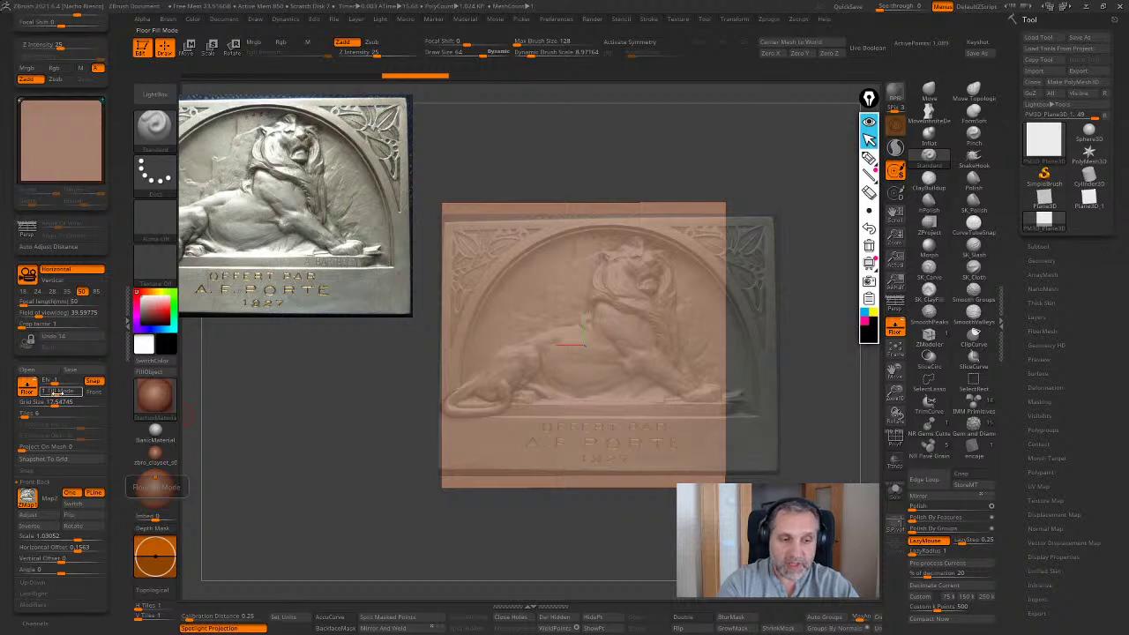
Set the floor's Fill Mode to 3, comparing it with mode 1 against the Sphere3D tool before returning to the PM3D plane
drag(56, 393, 80, 391)
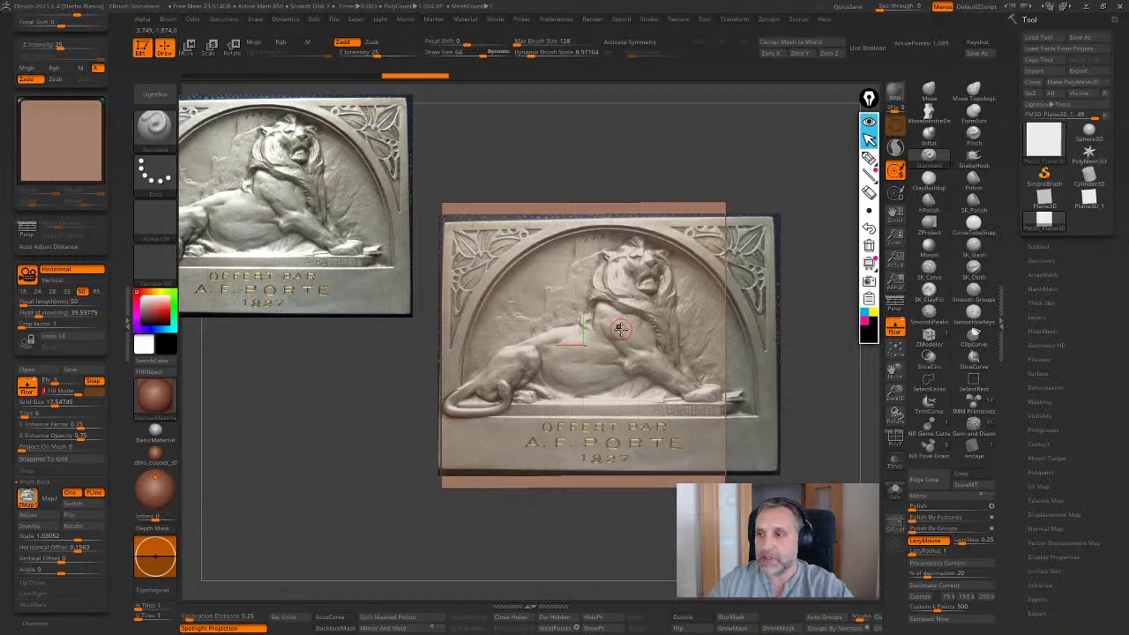
click(1089, 134)
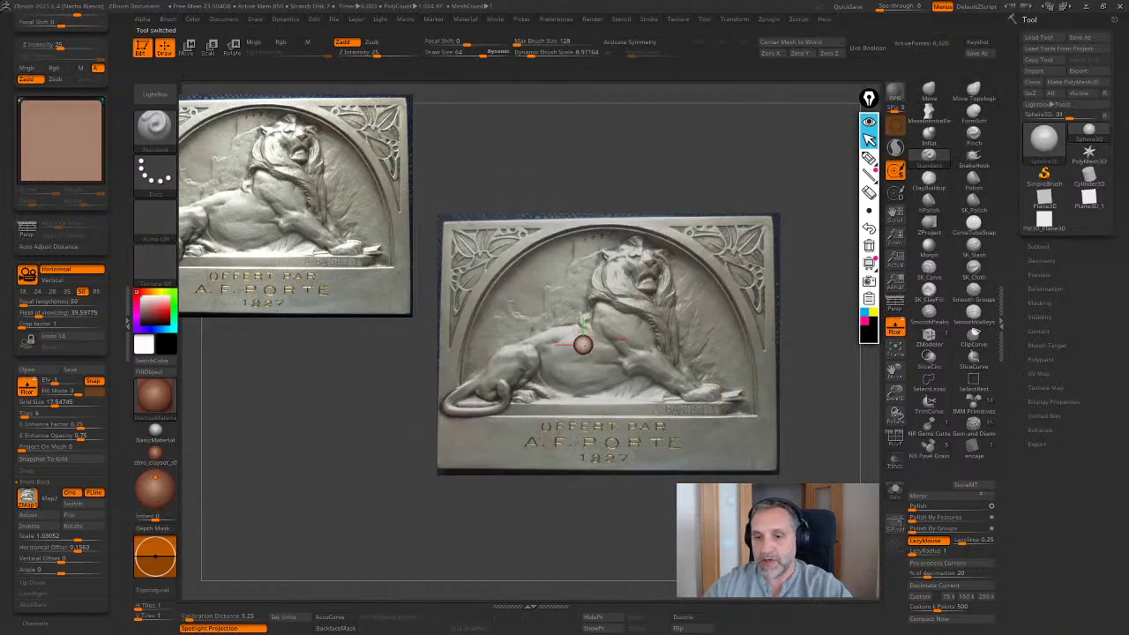
ctrl+right_drag(583, 345, 583, 389)
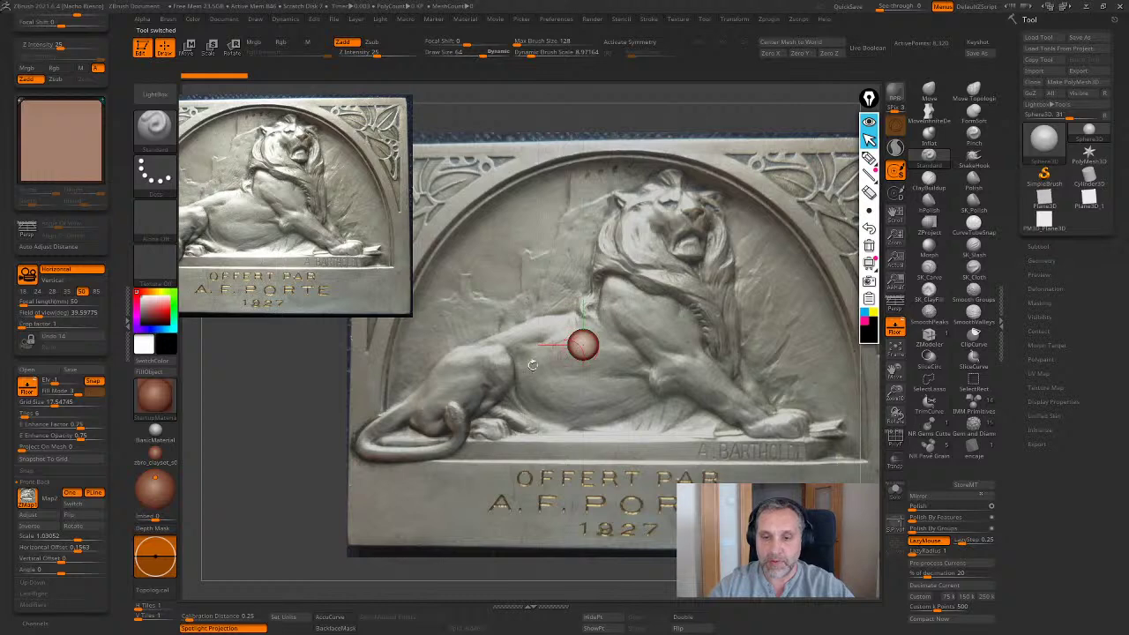
click(54, 392)
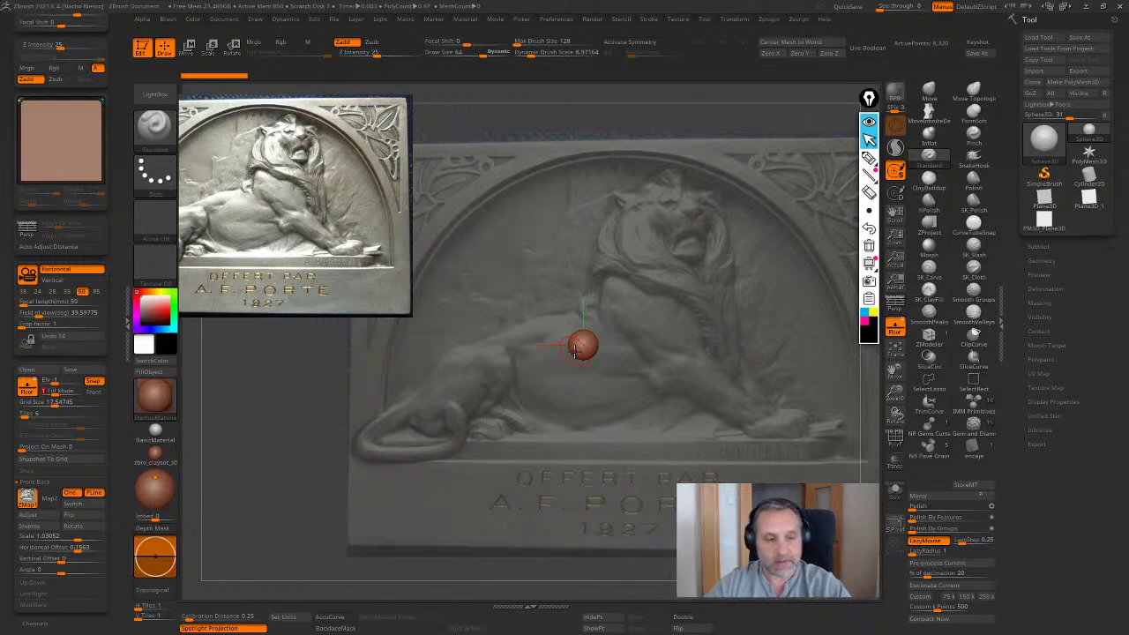
click(74, 392)
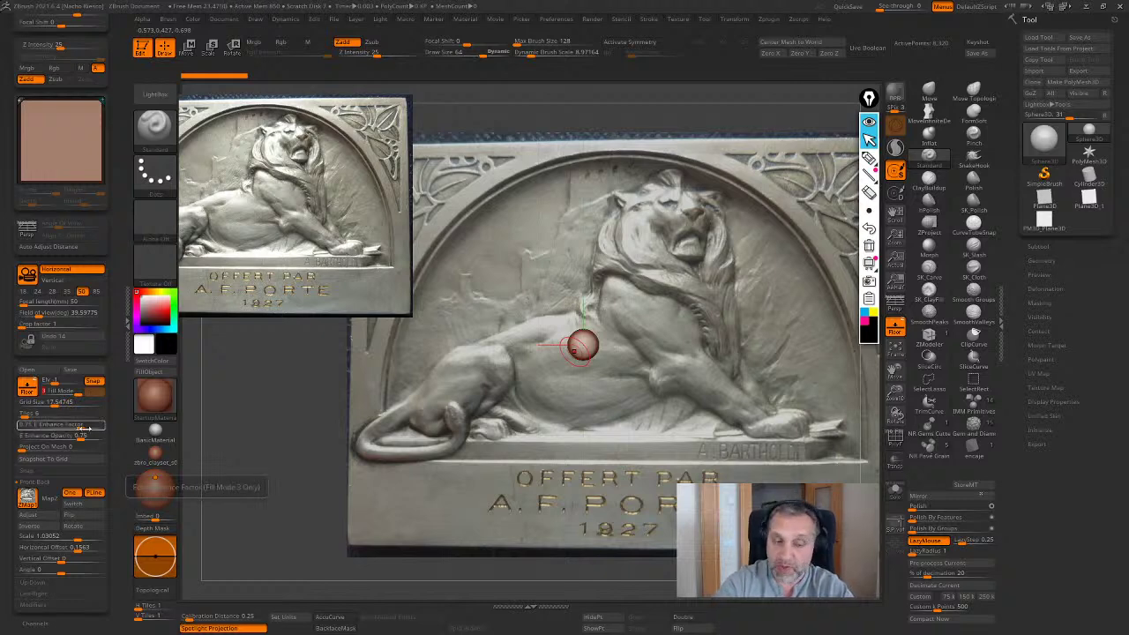
click(1045, 220)
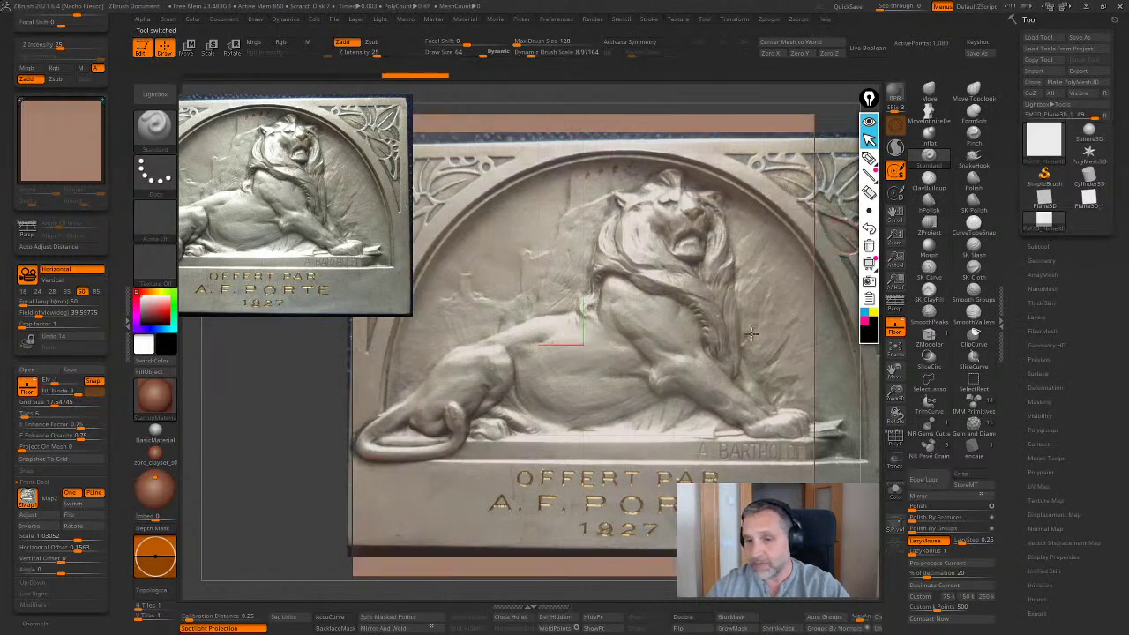
Set the floor grid's E Enhance Factor to 1 and lower its E Enhance Opacity to about 0.45
click(85, 427)
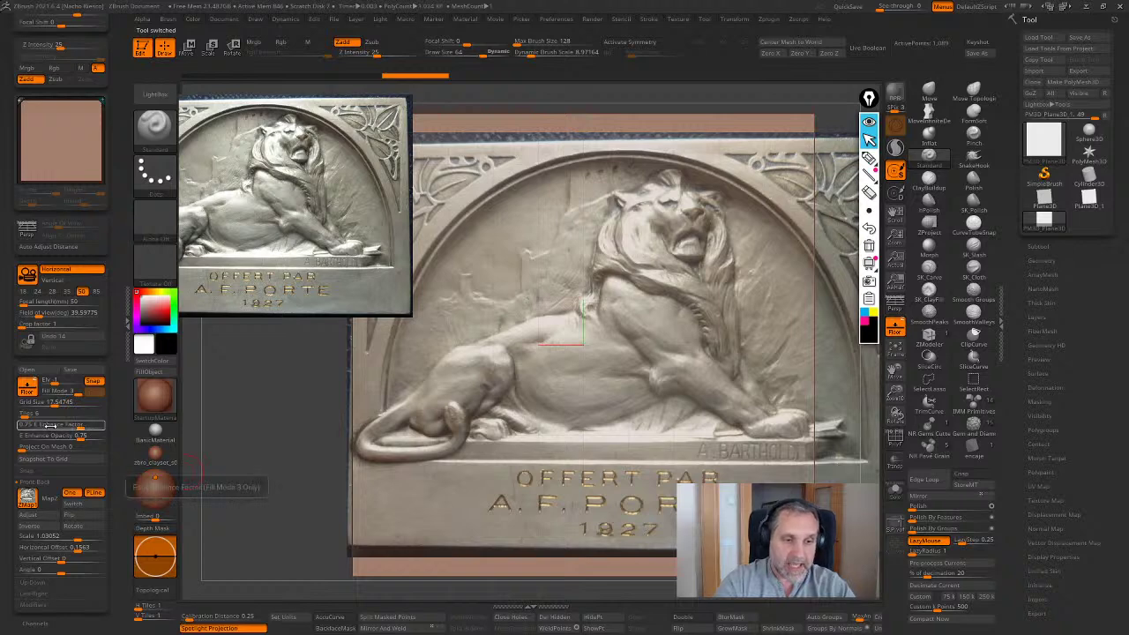
drag(84, 428, 103, 429)
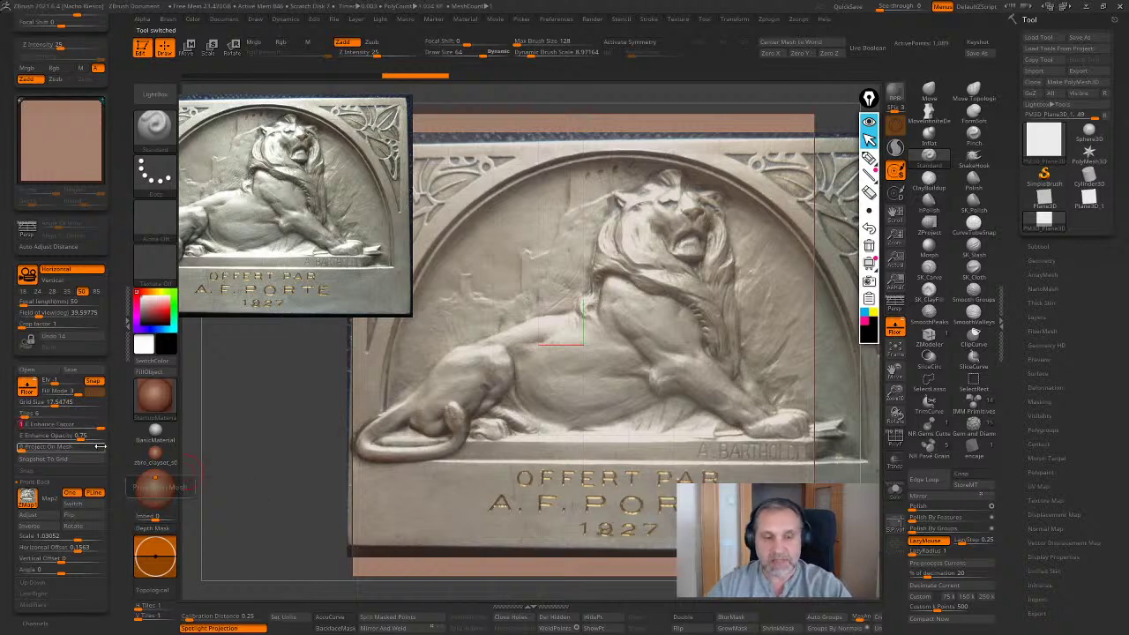
ctrl+right_drag(328, 441, 353, 479)
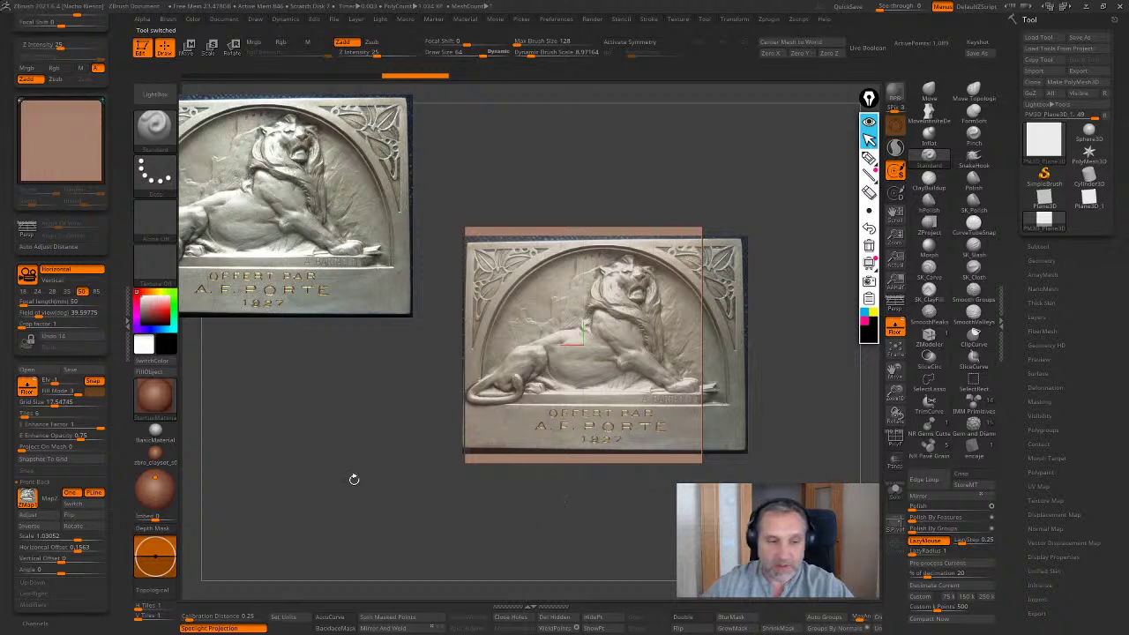
drag(100, 427, 56, 439)
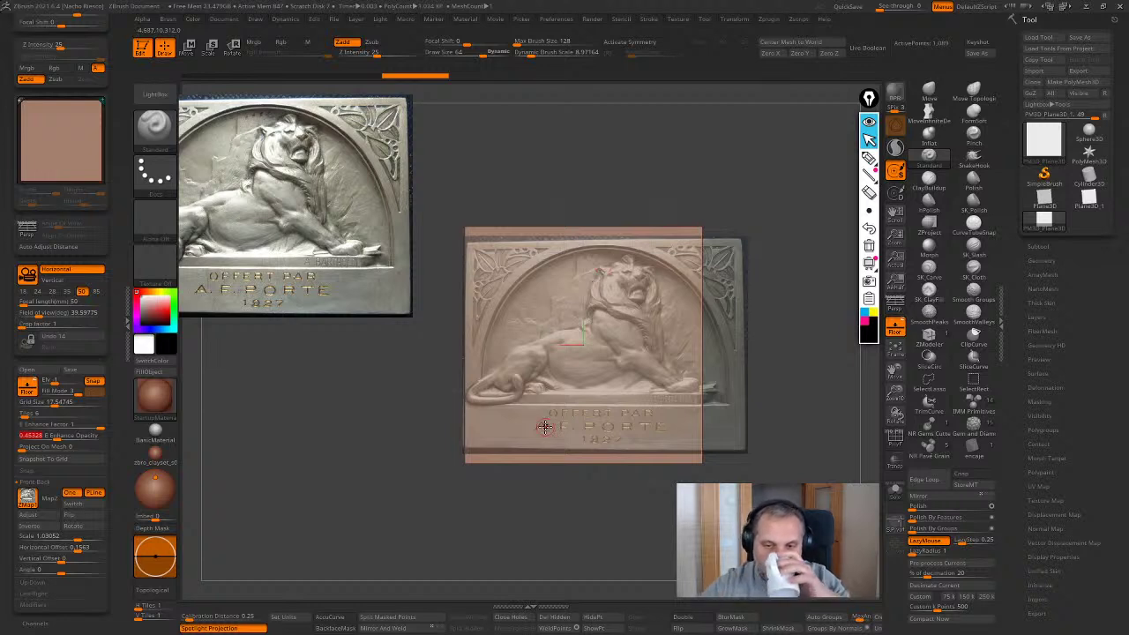
Collapse the left side tray to widen the canvas and hide the floor grid
right_drag(545, 427, 676, 540)
click(126, 326)
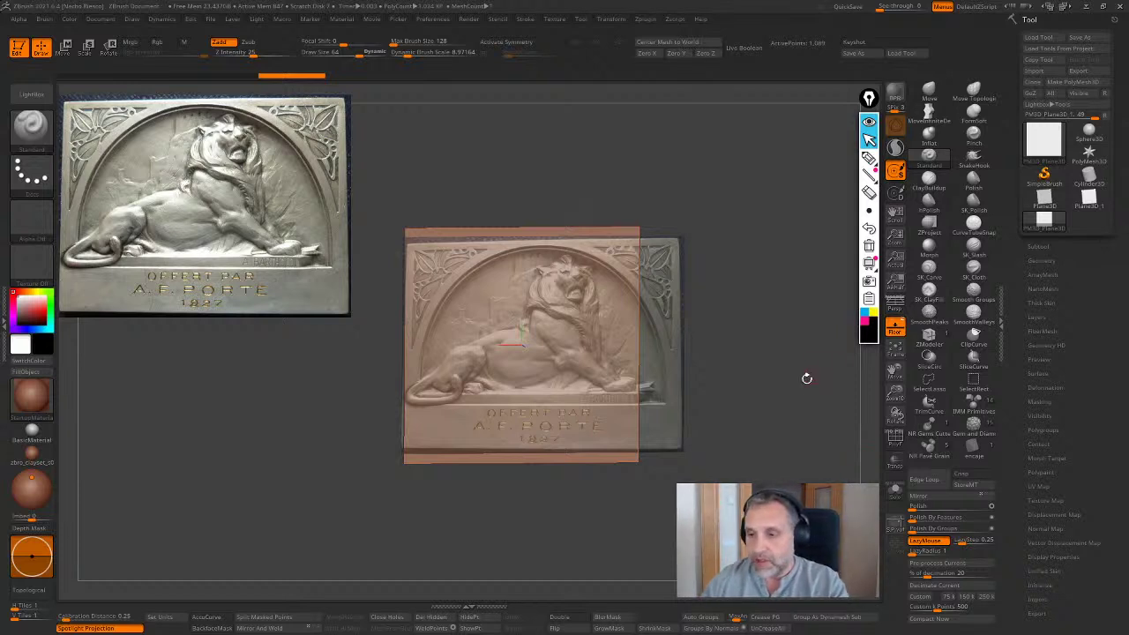
drag(807, 378, 801, 420)
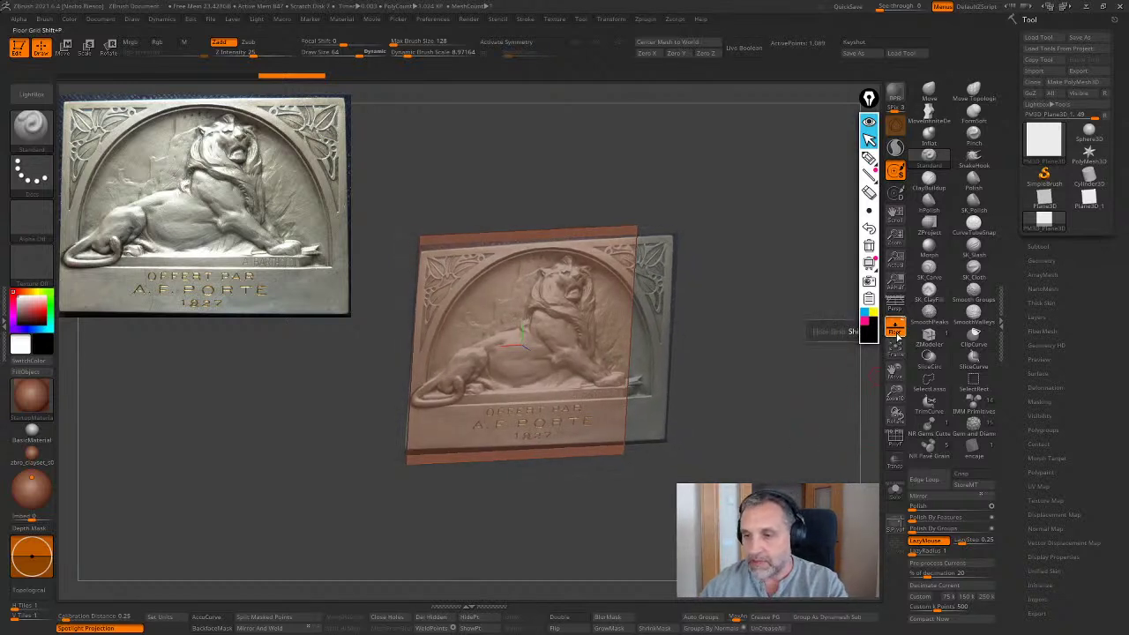
click(896, 331)
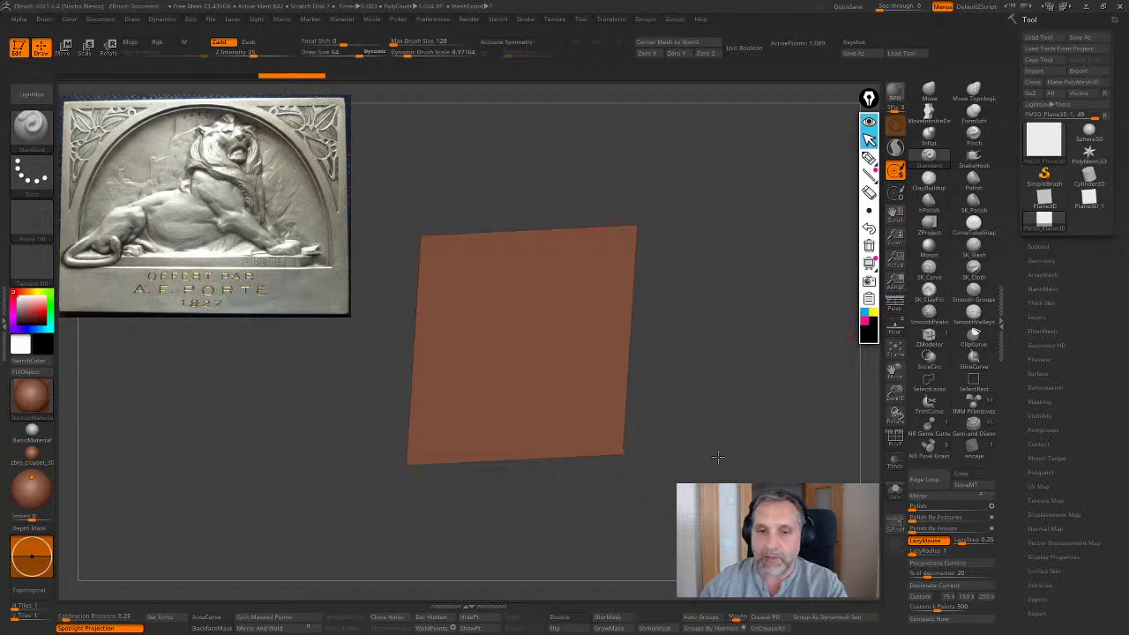
Examine the bare plane from front and oblique angles, finishing with an edge-on view
drag(714, 448, 665, 454)
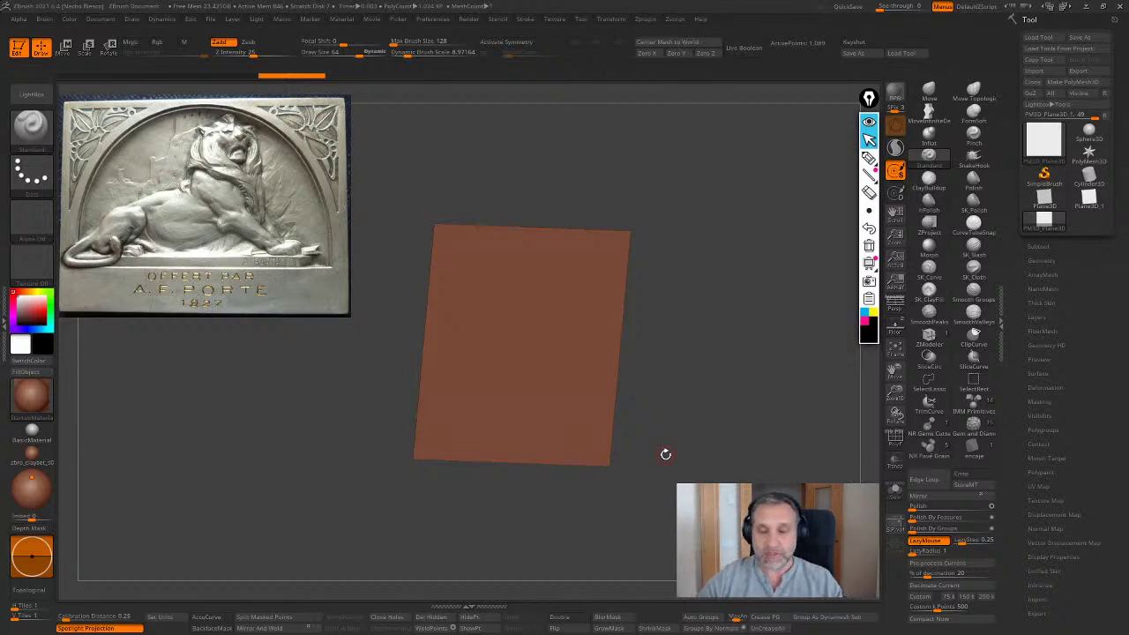
drag(723, 406, 735, 436)
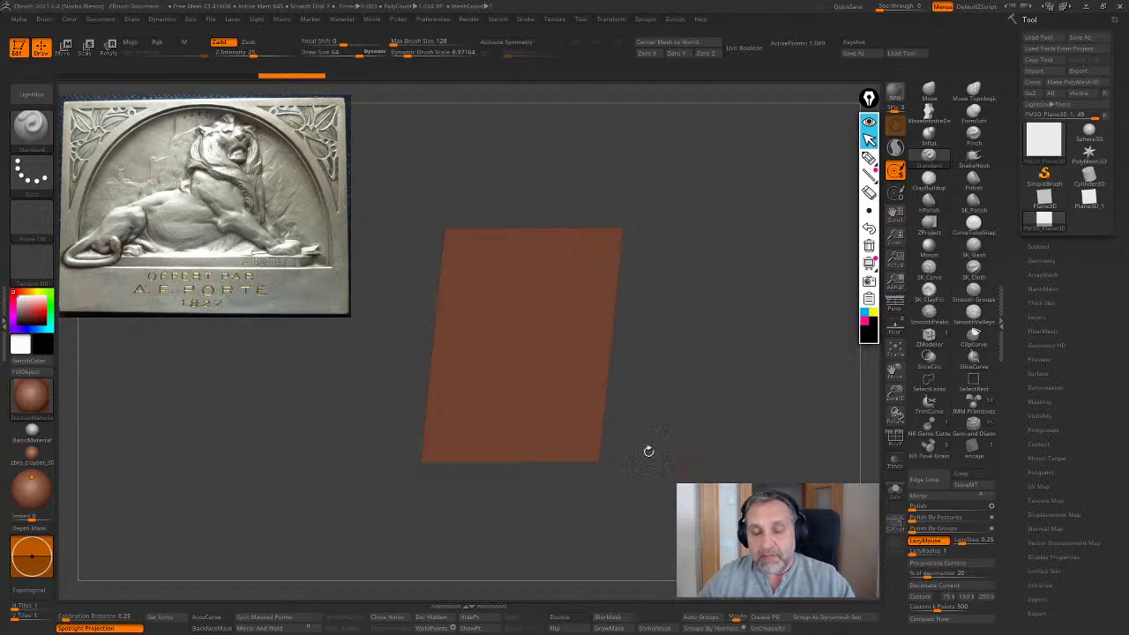
drag(634, 451, 733, 462)
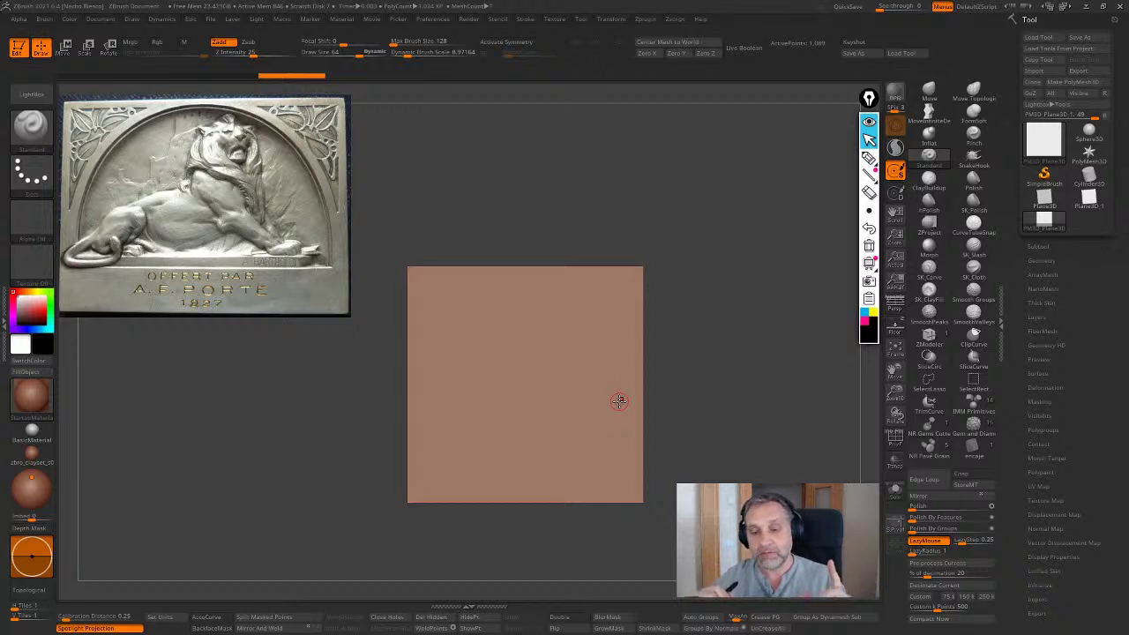
drag(738, 380, 708, 442)
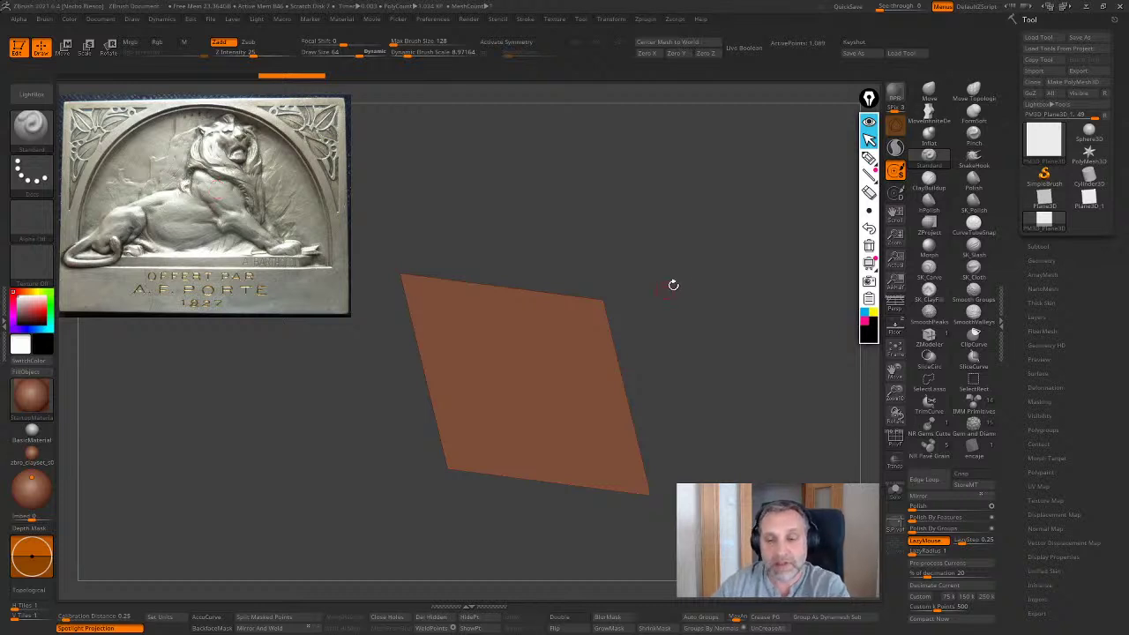
drag(673, 284, 708, 373)
drag(719, 330, 725, 352)
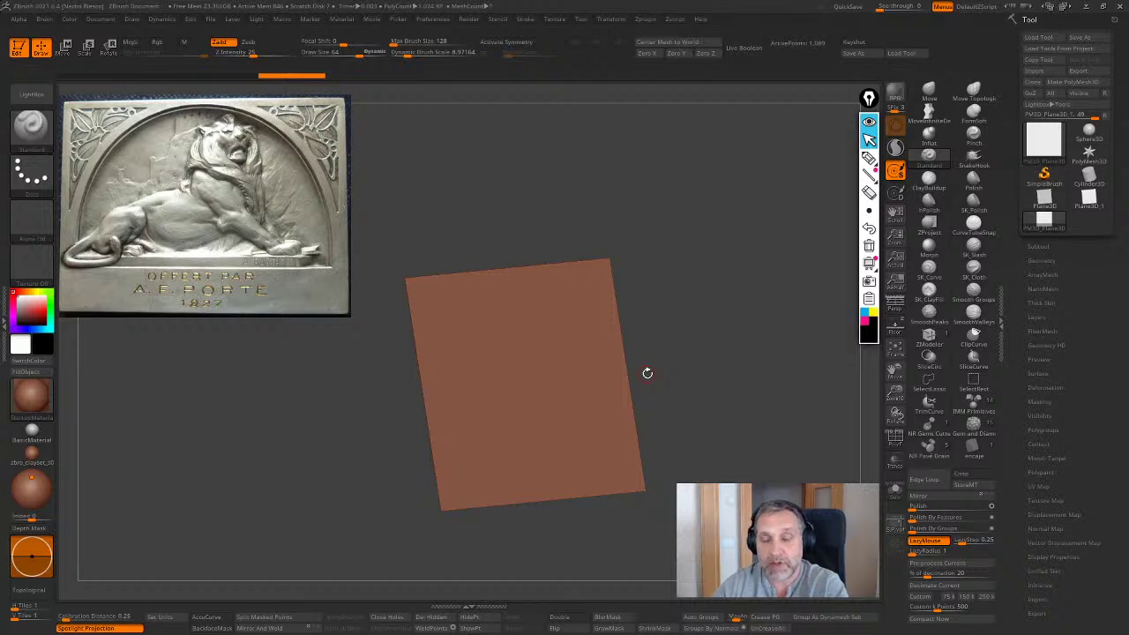
drag(685, 309, 561, 349)
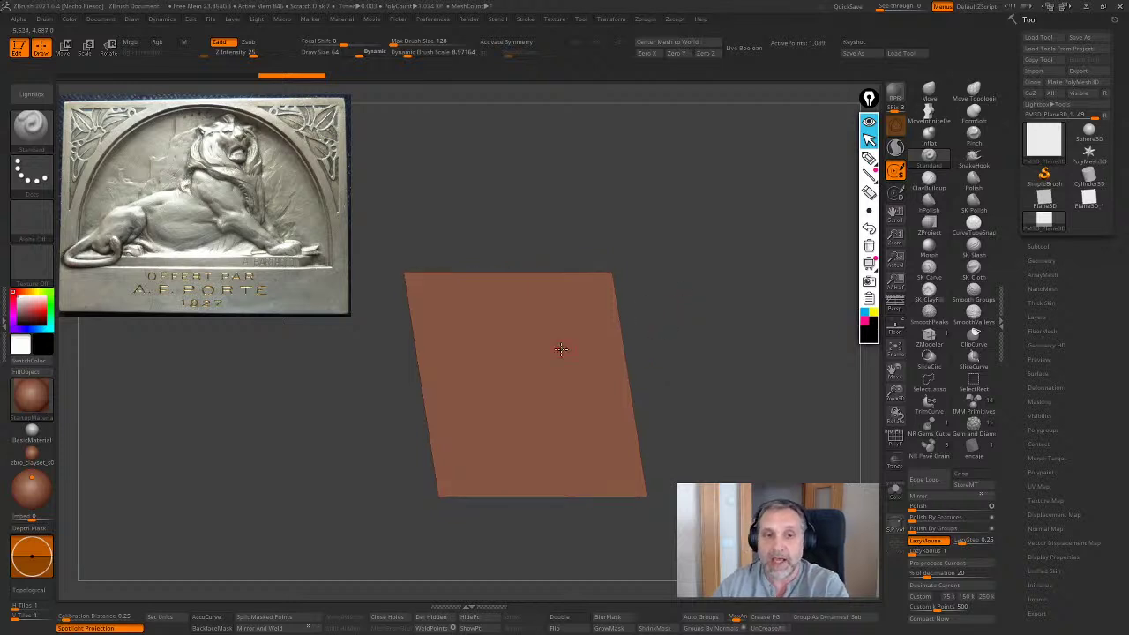
drag(676, 374, 616, 334)
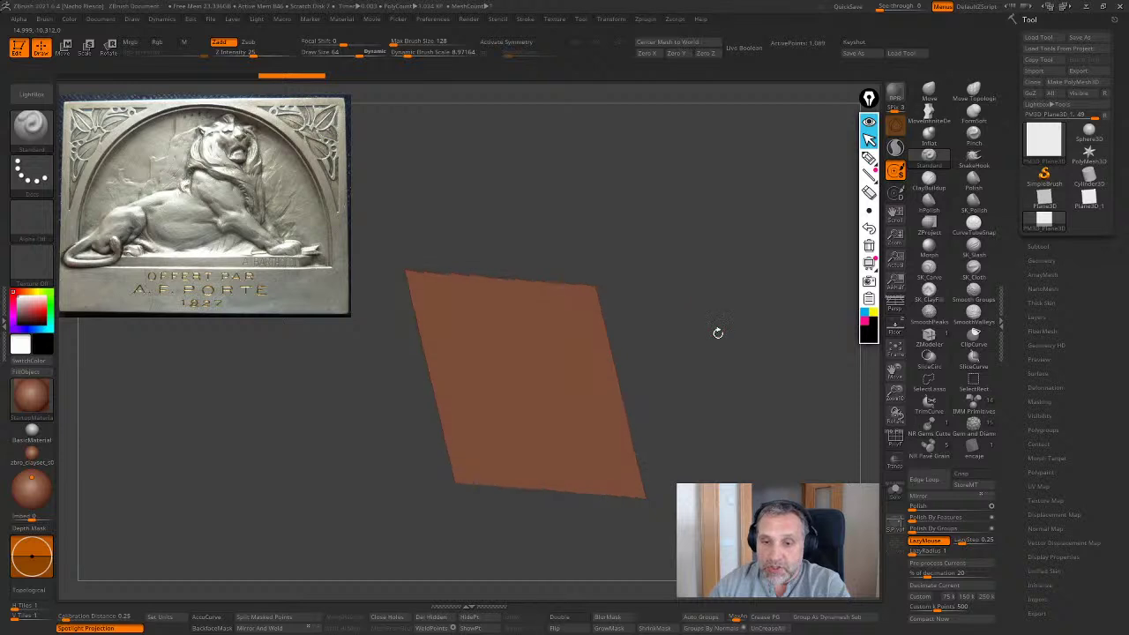
mouse_move(725, 343)
mouse_down()
mouse_move(718, 329)
mouse_move(729, 348)
mouse_up()
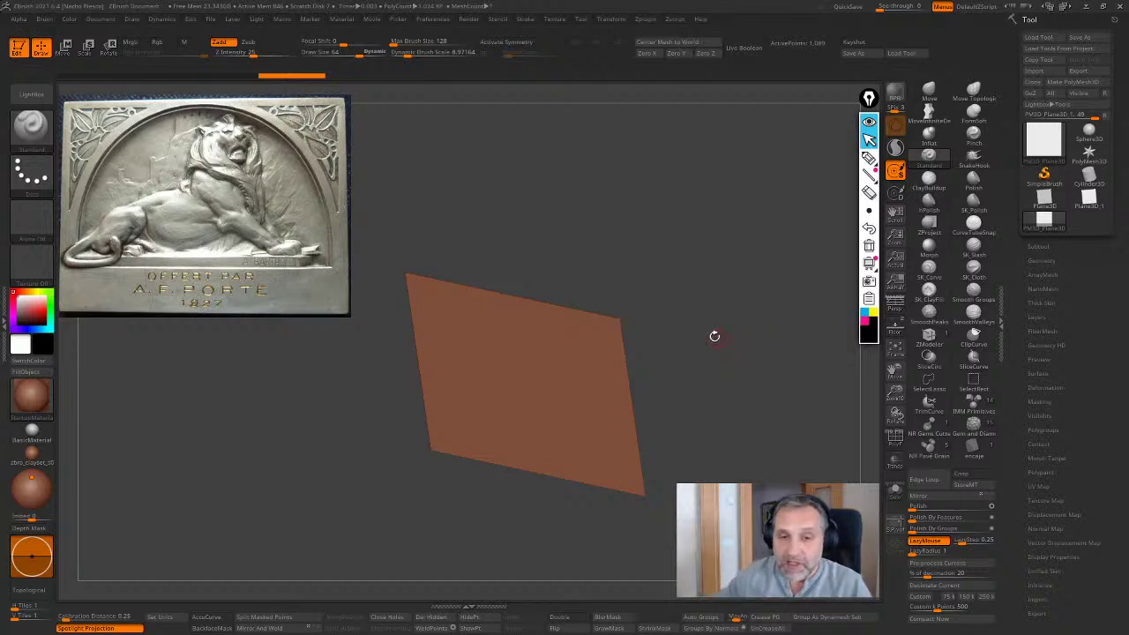
drag(695, 370, 708, 403)
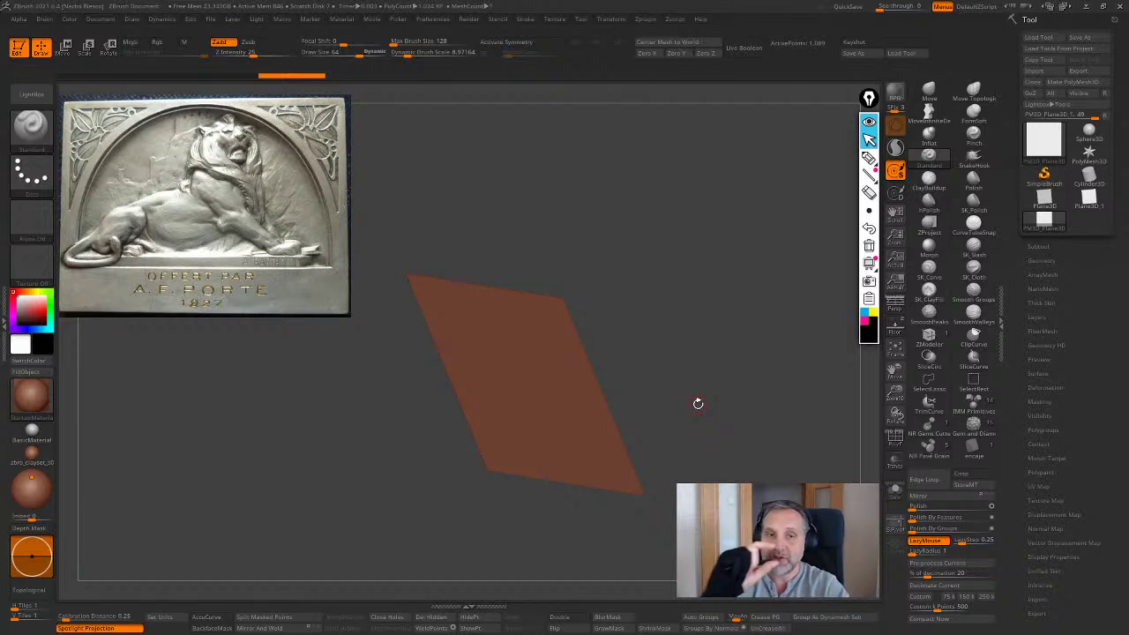
drag(697, 403, 733, 315)
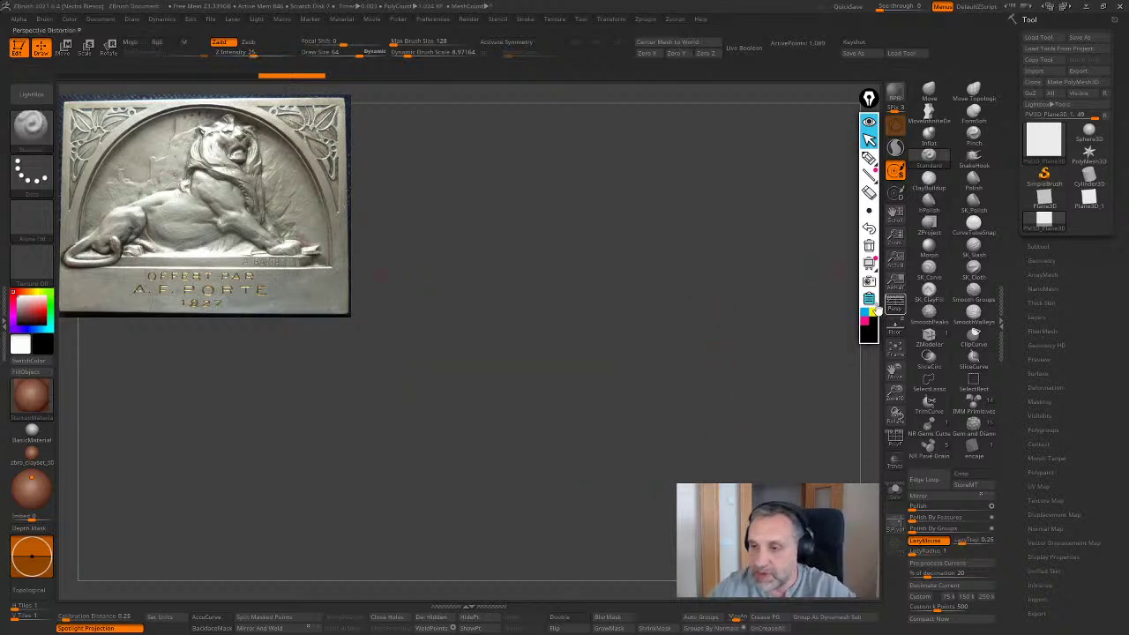
Annotate the empty canvas with a black base line and low relief profile above it, marking the profile's highest point in yellow
click(868, 158)
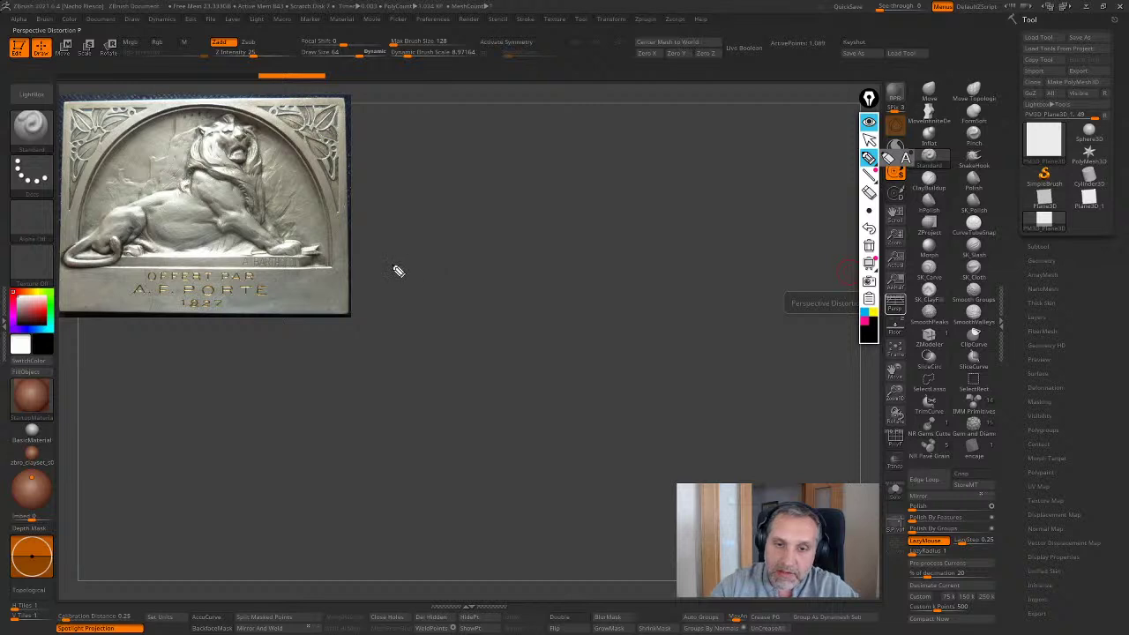
mouse_move(396, 267)
mouse_down()
mouse_move(438, 276)
mouse_move(733, 264)
mouse_up()
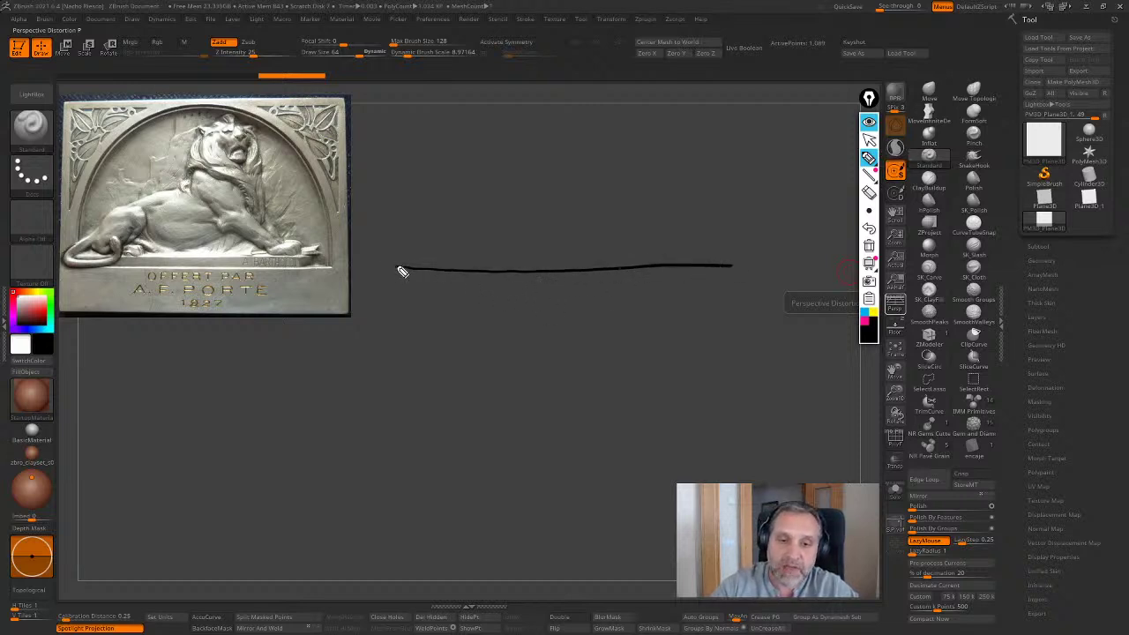
mouse_move(403, 269)
mouse_down()
mouse_move(404, 260)
mouse_move(597, 247)
mouse_move(723, 267)
mouse_up()
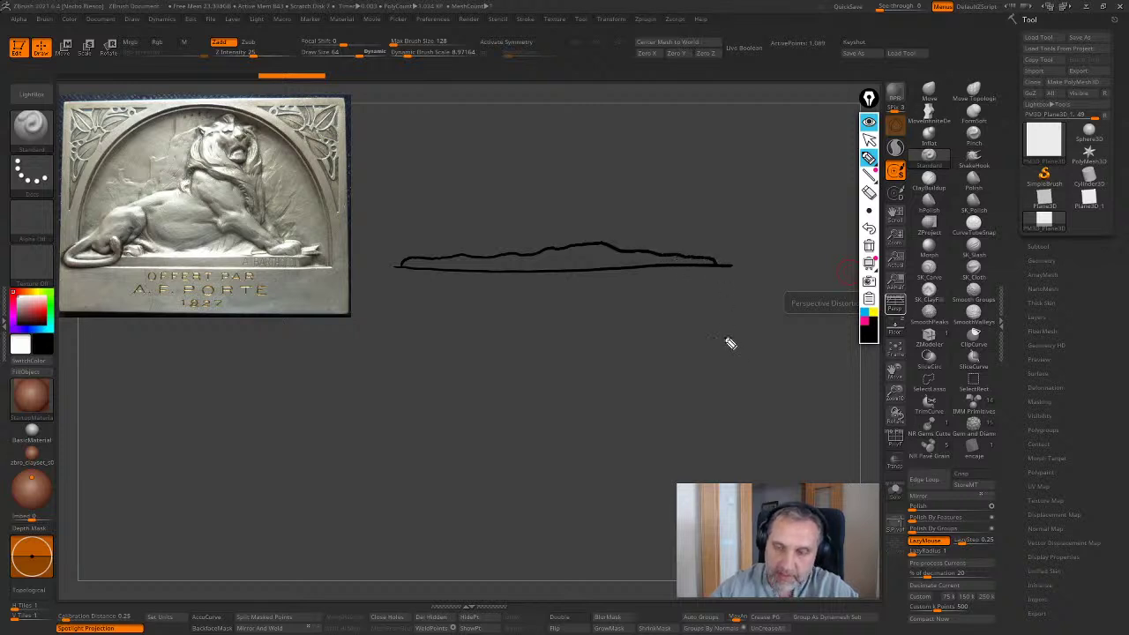
click(872, 310)
click(595, 240)
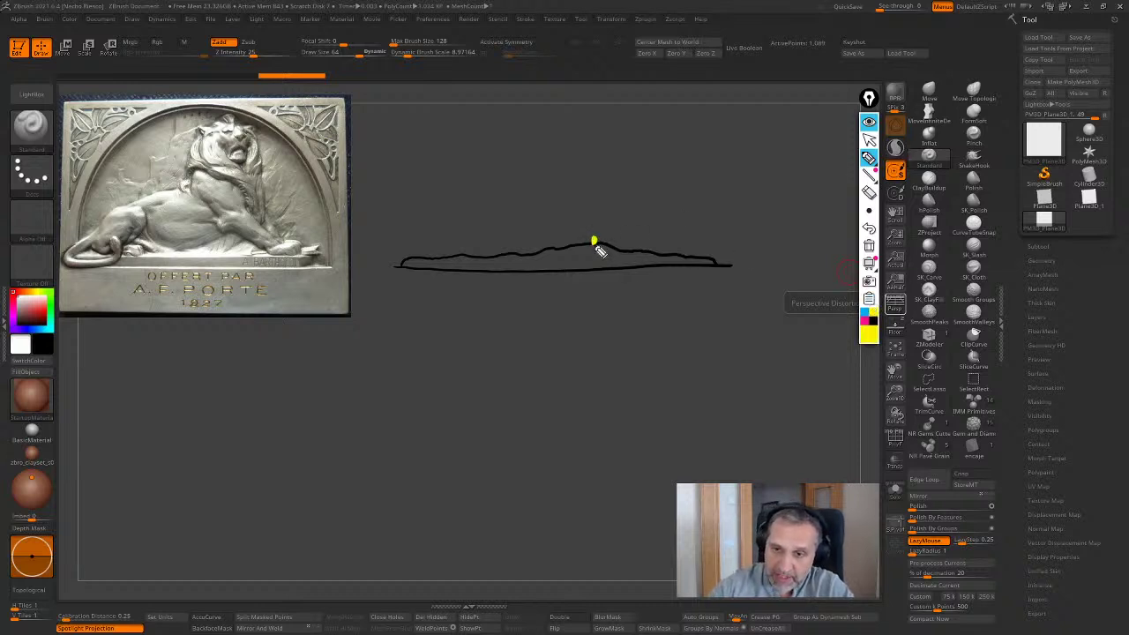
Mark the base below the profile's peak in yellow, label the relief height 3-5 mm, and circle the lion's face on the reference
click(594, 269)
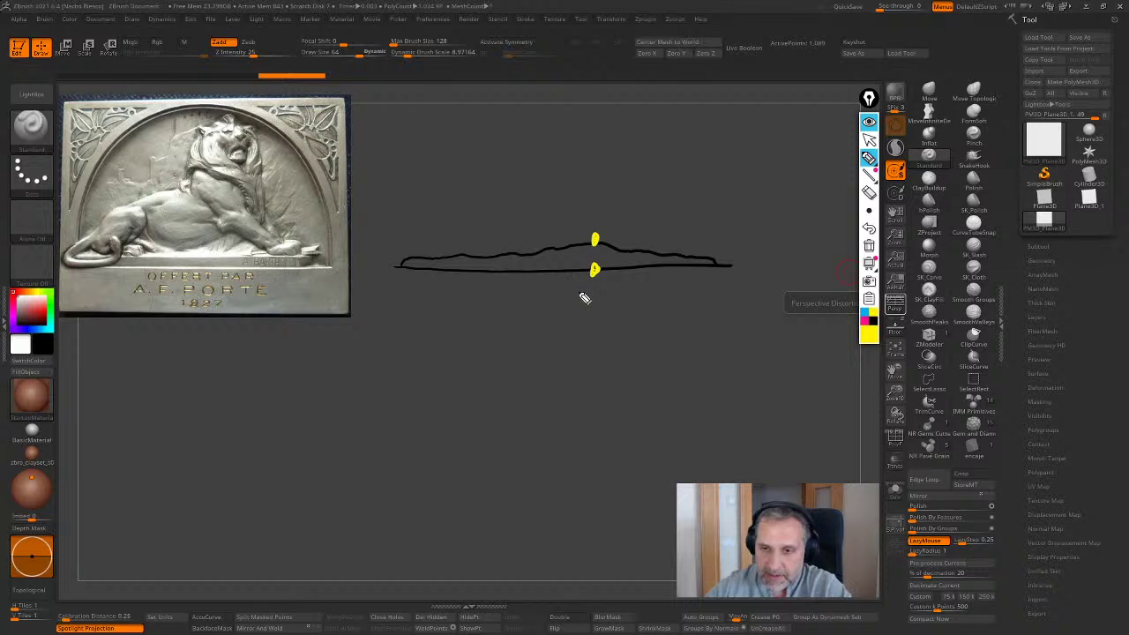
mouse_move(599, 234)
mouse_down()
mouse_move(670, 162)
mouse_move(712, 150)
mouse_move(732, 126)
mouse_up()
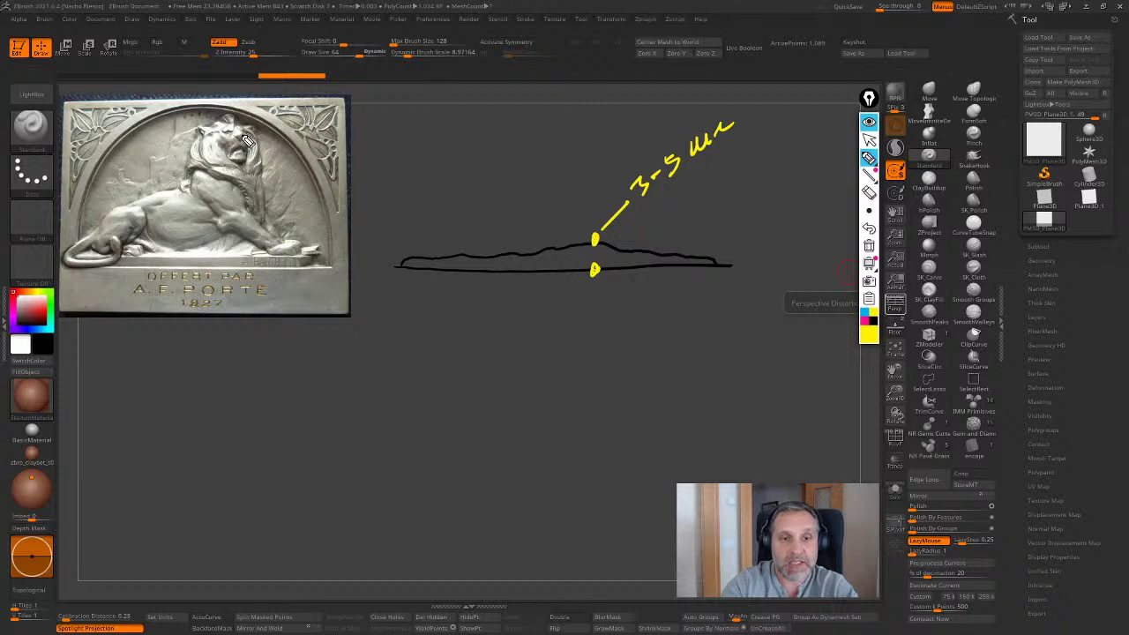
drag(250, 134, 248, 128)
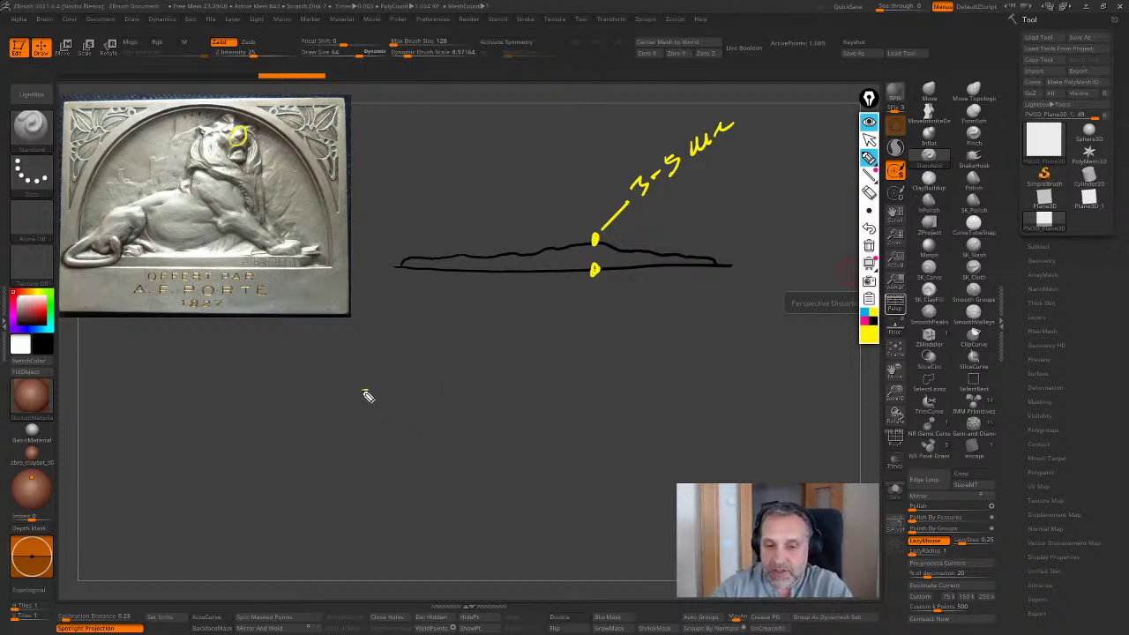
Sketch a second relief profile in yellow below the first, adding a blue level line labelled 3 mm and a 4 above the peak
drag(363, 388, 701, 386)
mouse_move(363, 387)
mouse_down()
mouse_move(472, 361)
mouse_move(522, 377)
mouse_move(660, 386)
mouse_up()
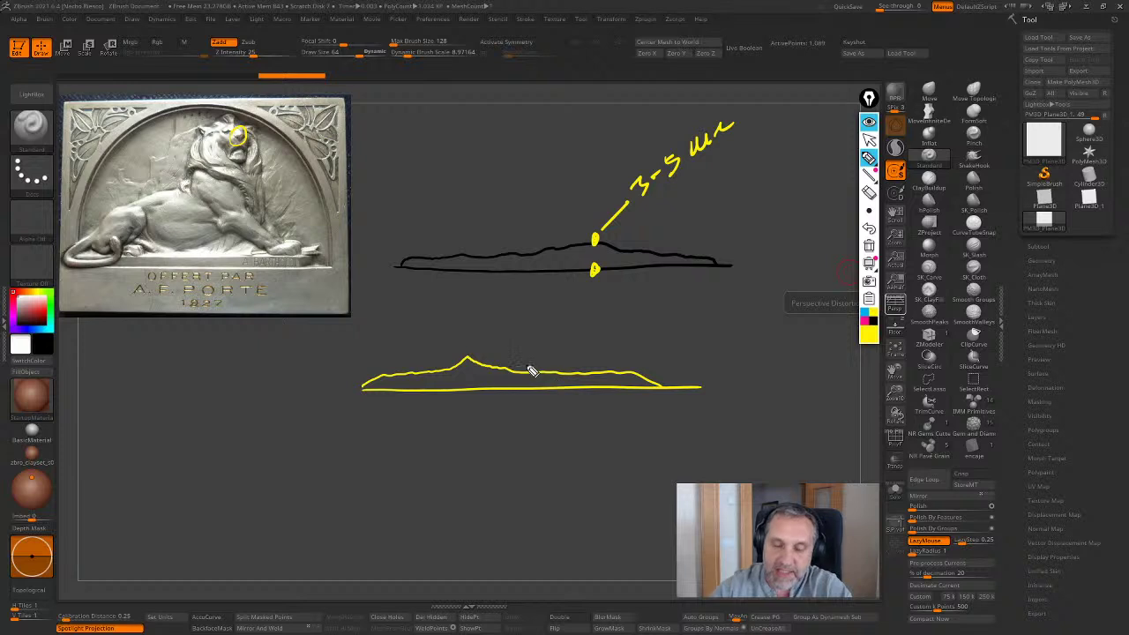
click(870, 319)
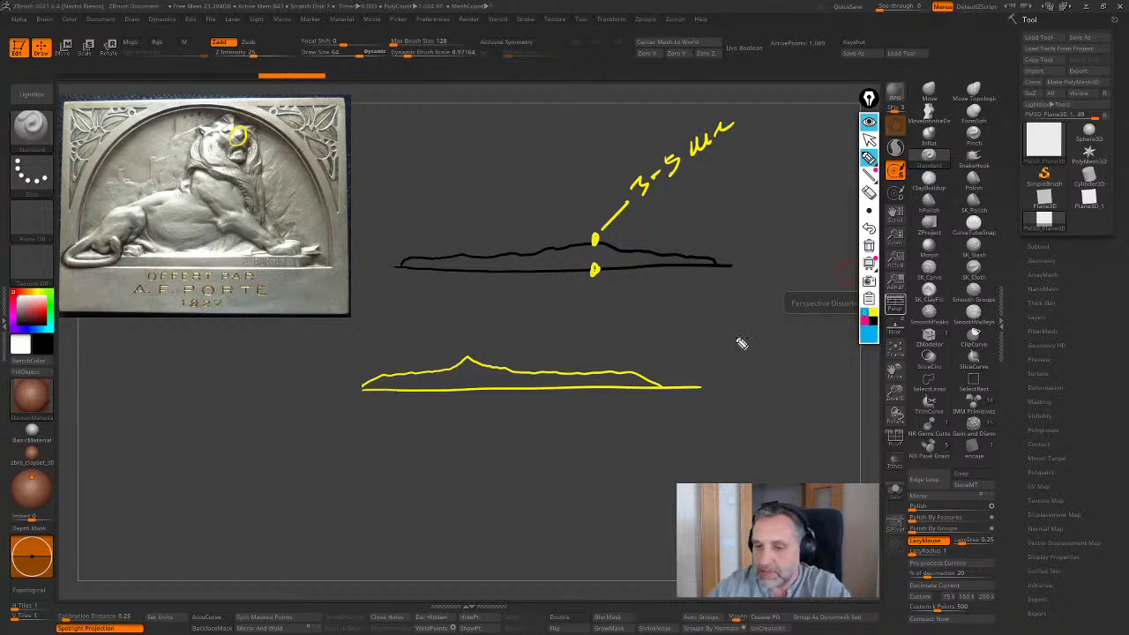
mouse_move(348, 376)
mouse_down()
mouse_move(731, 378)
mouse_move(717, 368)
mouse_move(768, 368)
mouse_move(799, 346)
mouse_up()
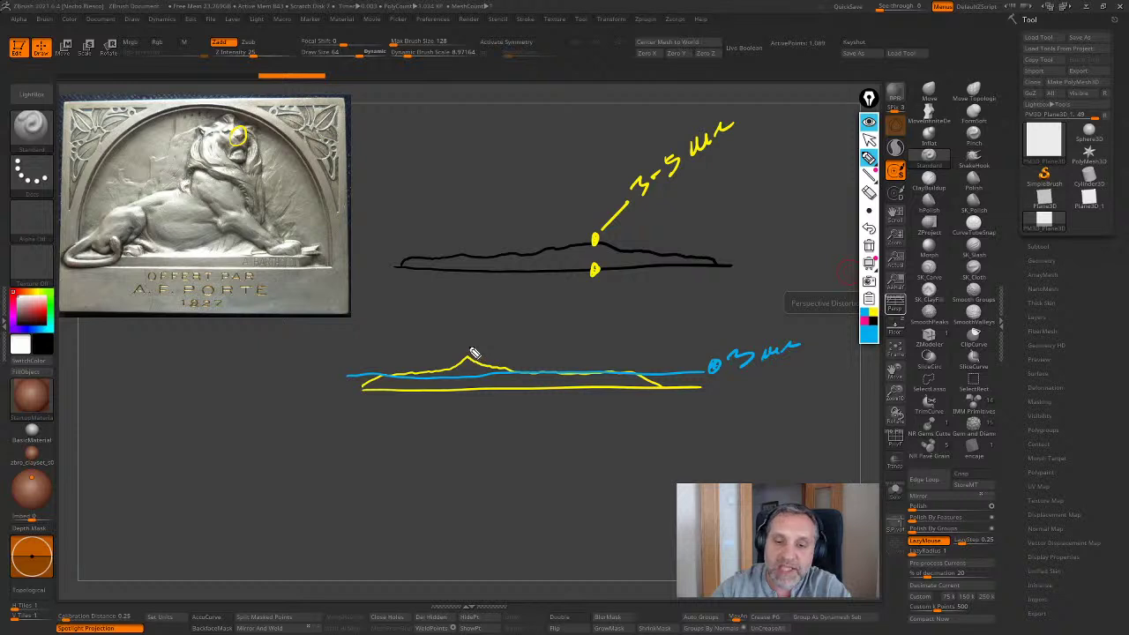
drag(464, 331, 475, 347)
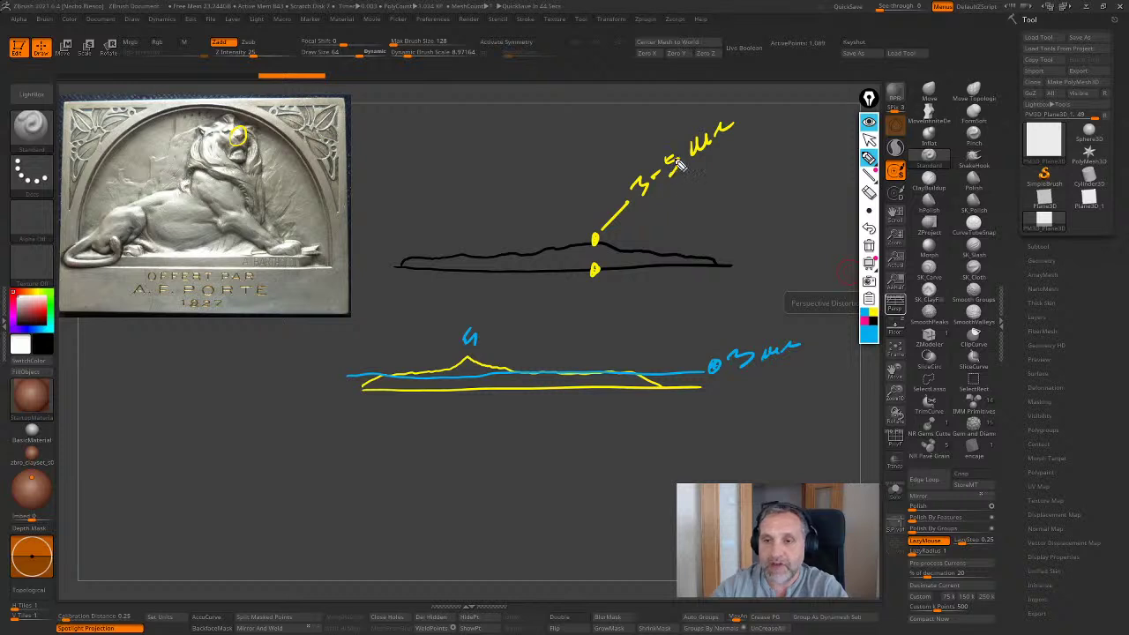
Clear all annotations, leave annotation mode, and return the plane to a centred front view
click(868, 245)
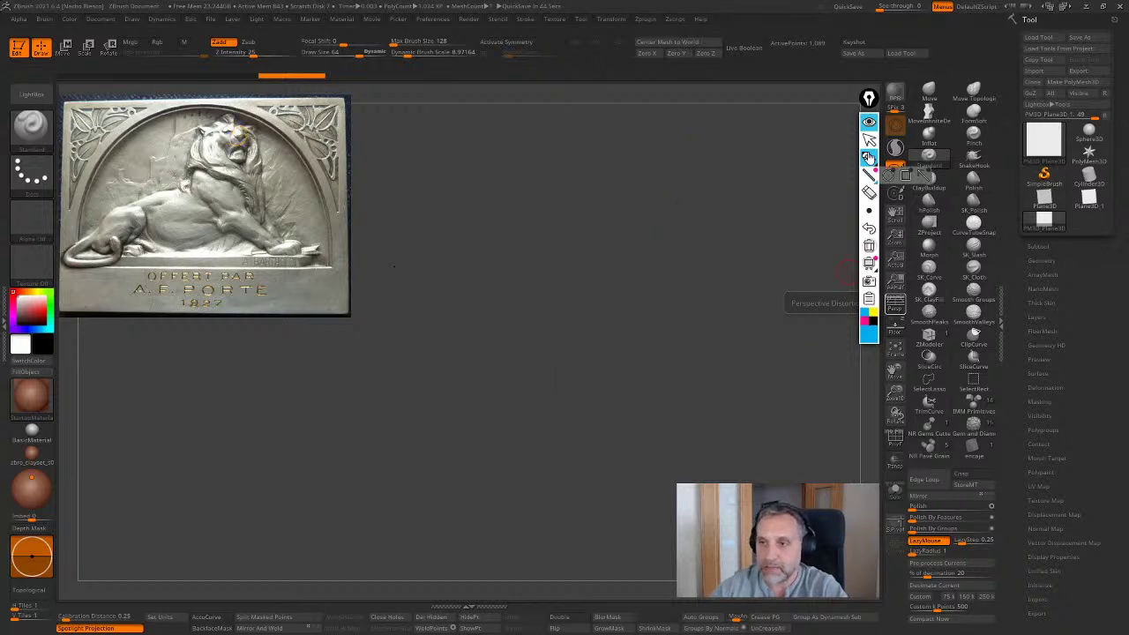
click(868, 139)
click(623, 371)
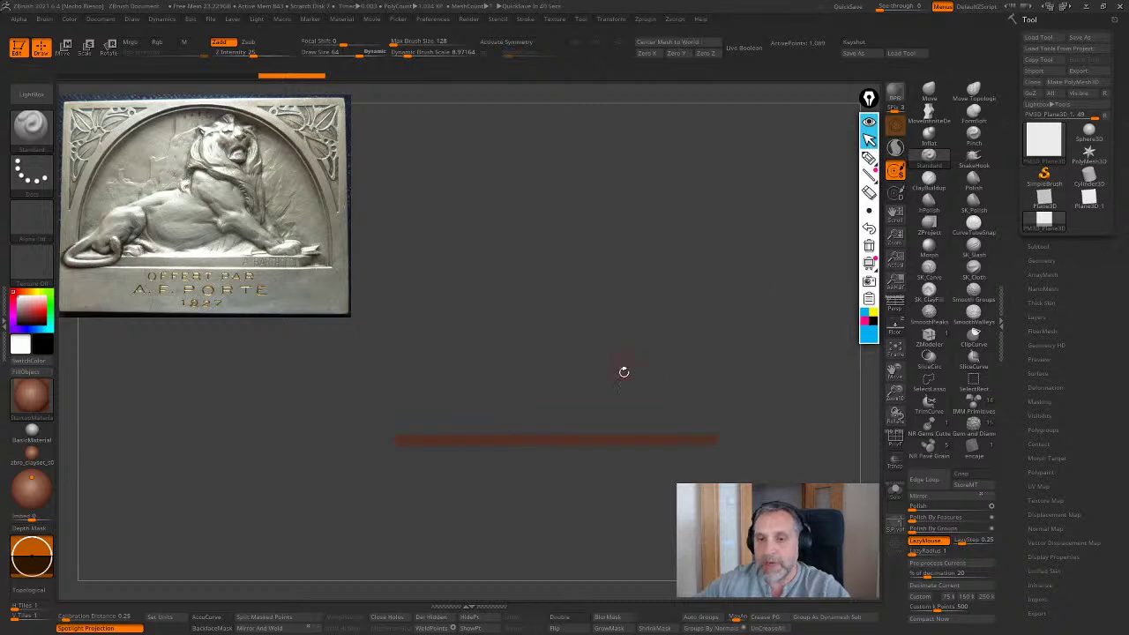
shift+drag(720, 236, 774, 399)
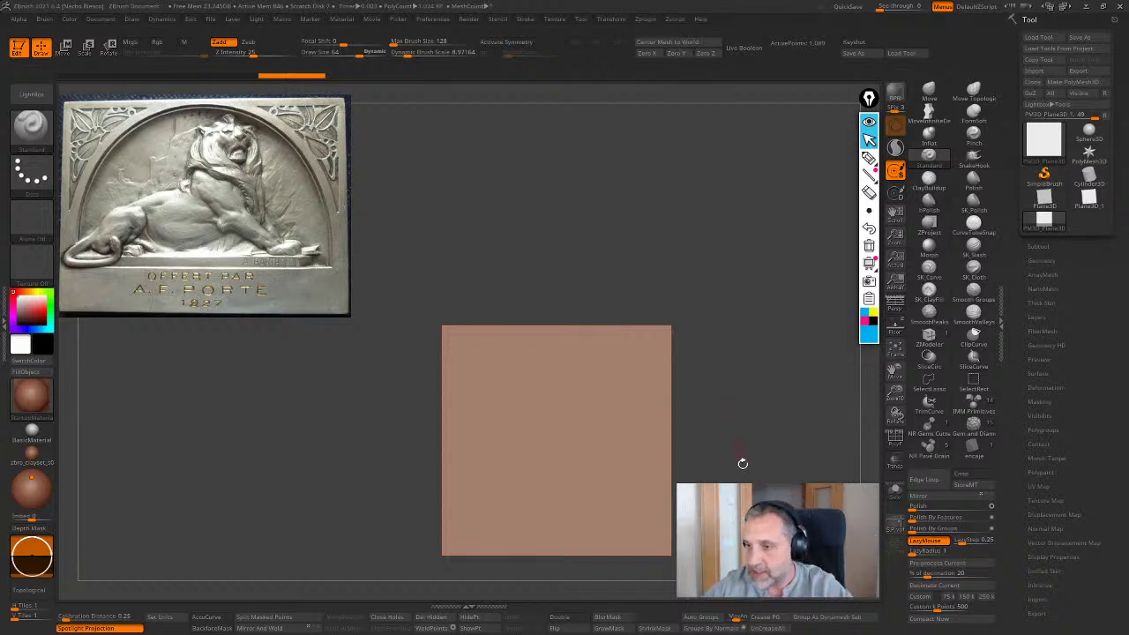
drag(741, 461, 755, 429)
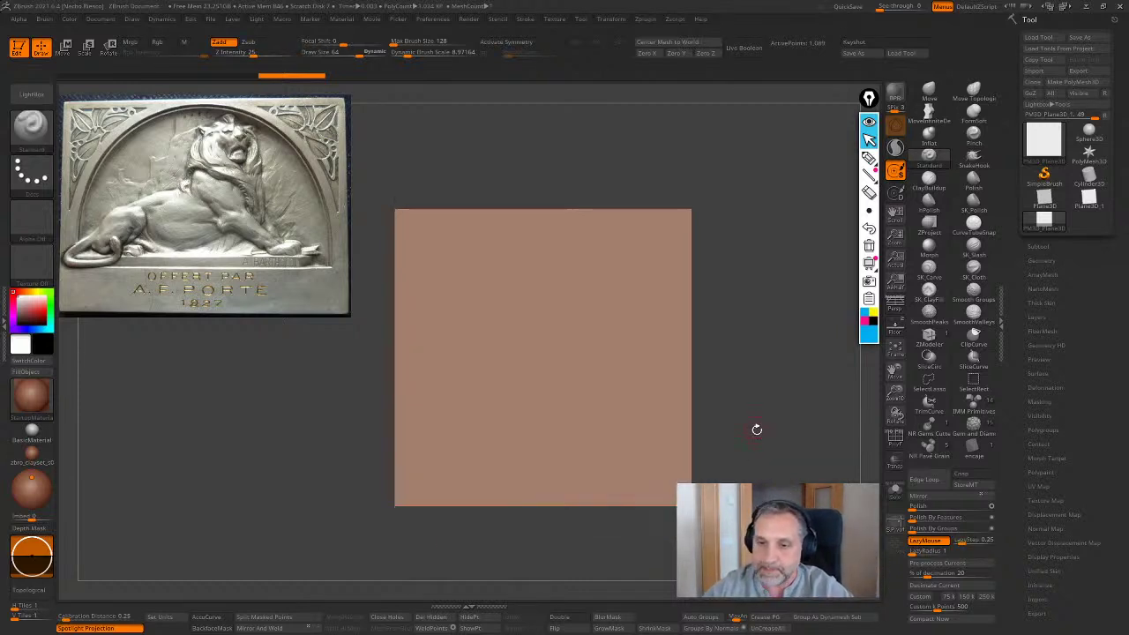
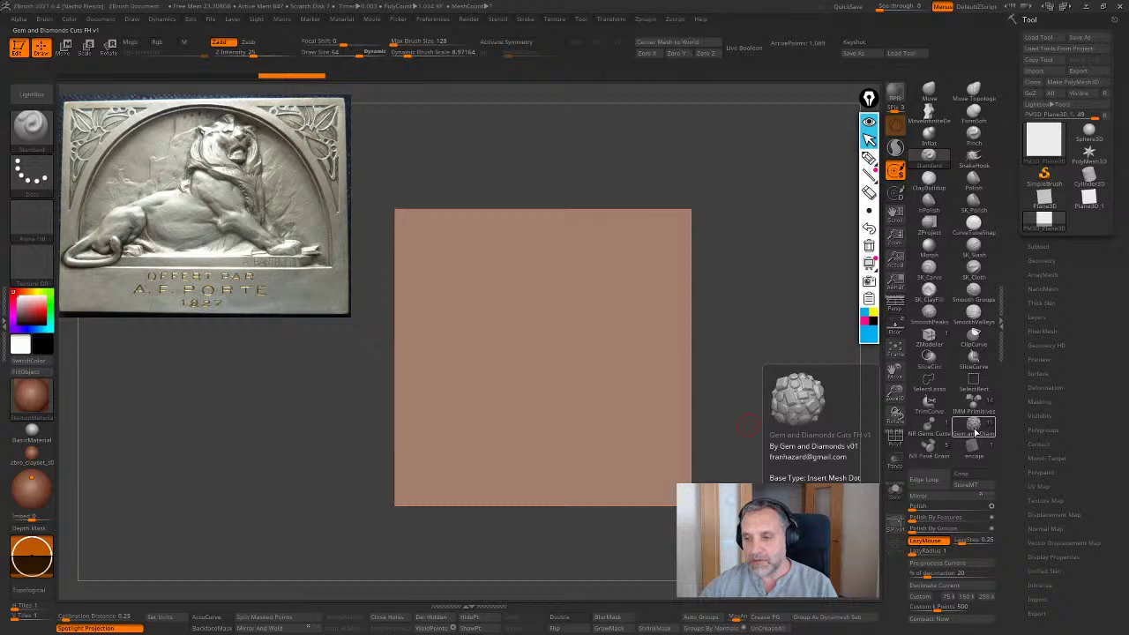
click(974, 432)
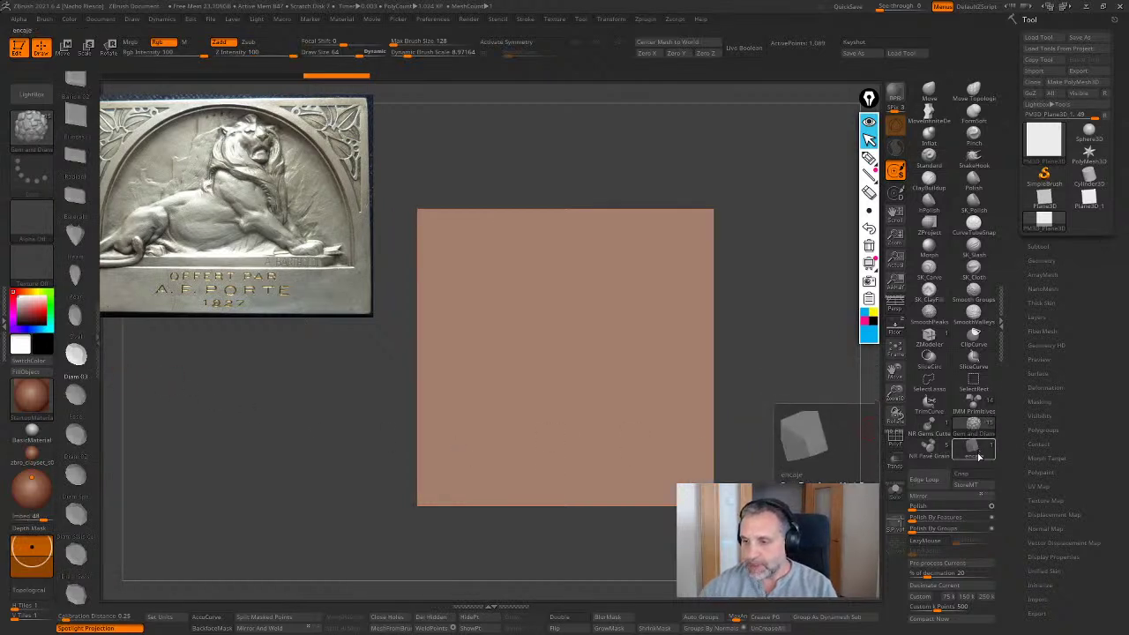
click(975, 453)
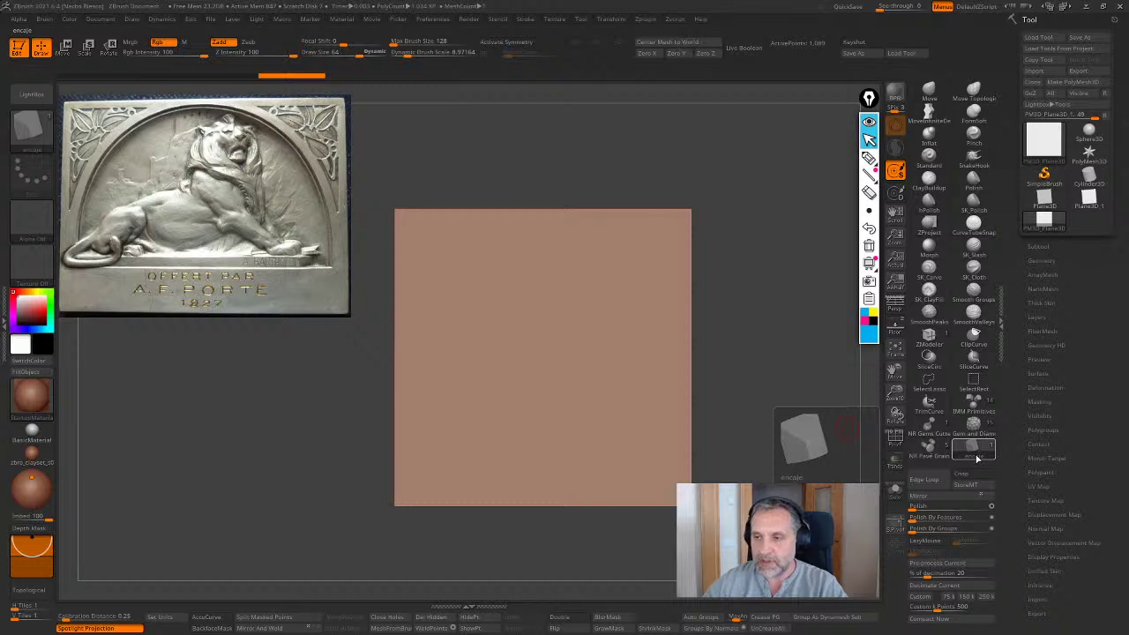
drag(735, 444, 767, 440)
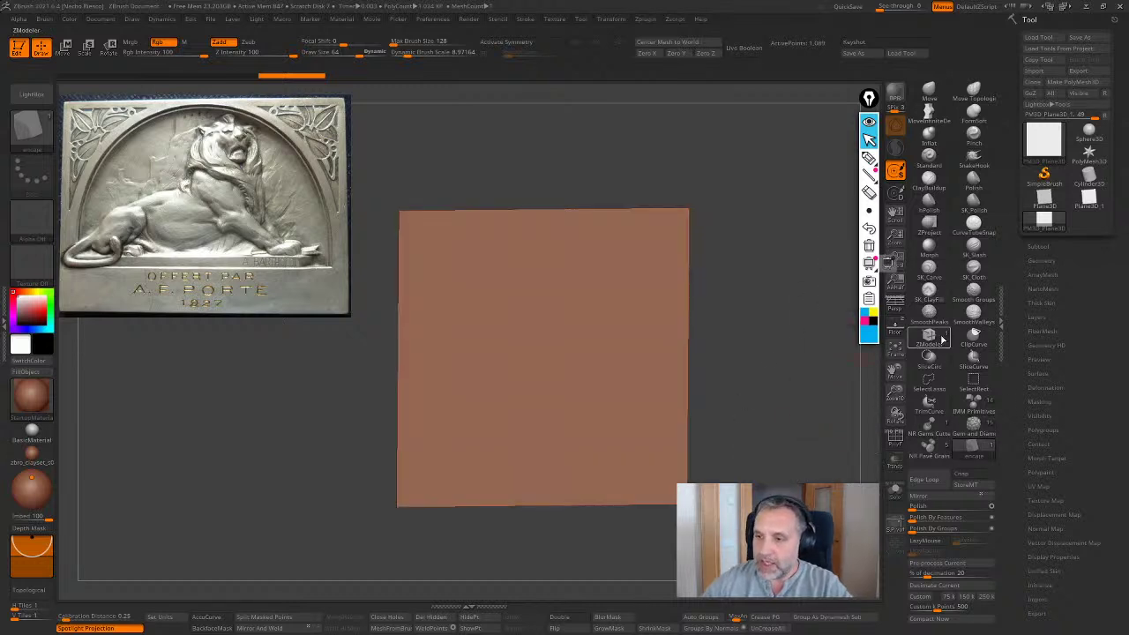
Switch to the ZModeler brush and turn on the polyframe display to inspect the plane's polygons at an angle
click(931, 340)
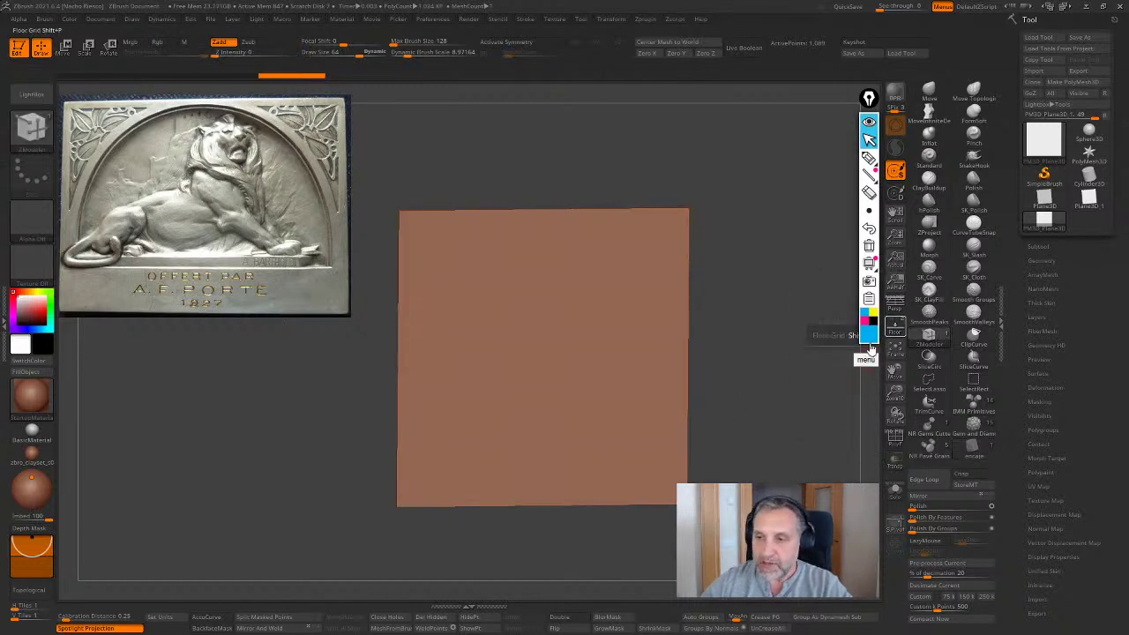
drag(745, 464, 776, 458)
click(896, 441)
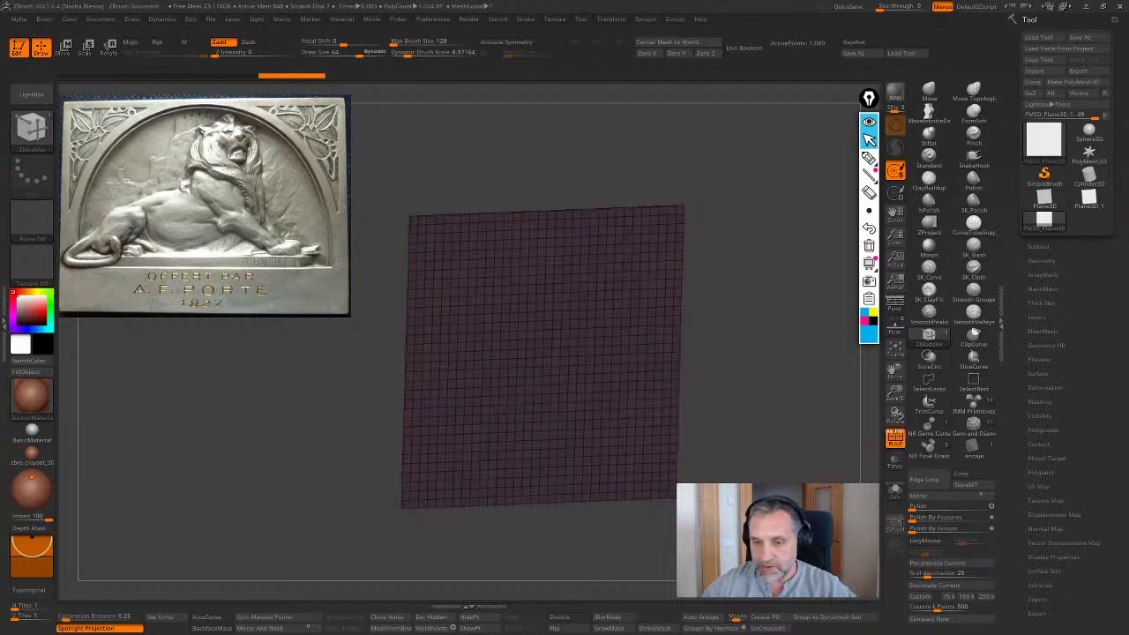
drag(741, 396, 688, 393)
drag(732, 520, 675, 525)
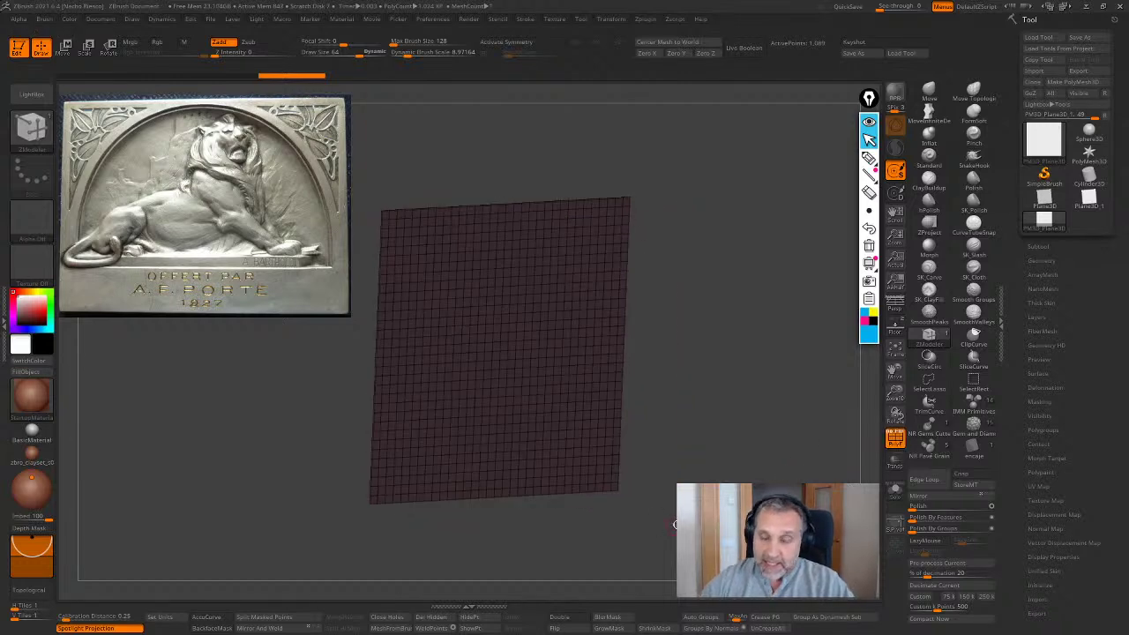
drag(739, 408, 728, 430)
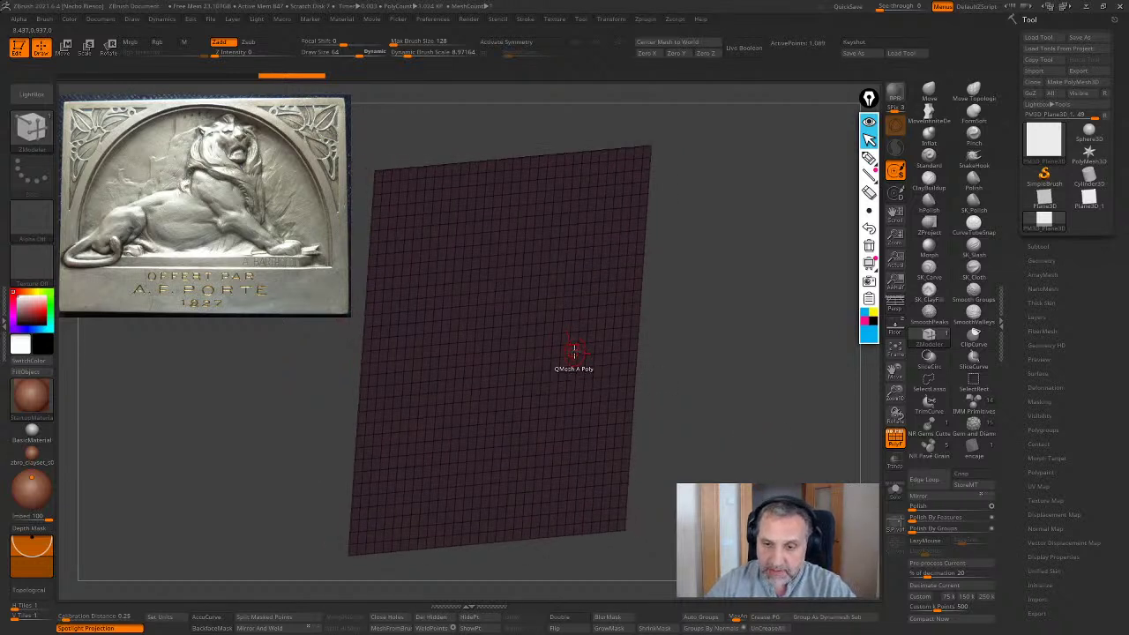
drag(720, 280, 717, 330)
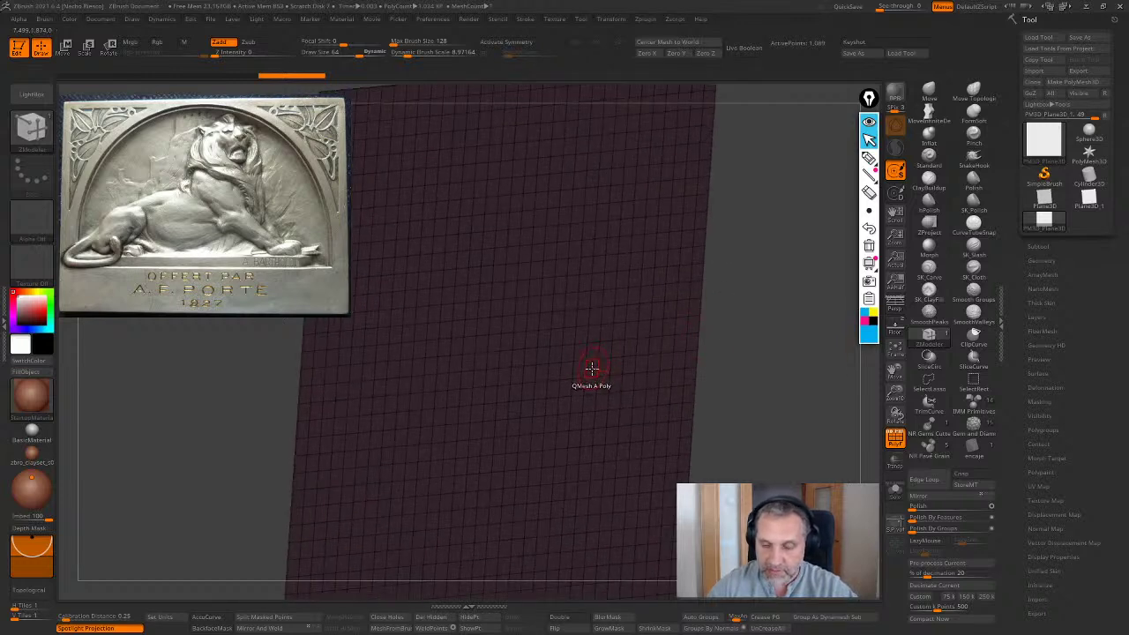
Set the QMesh target to All Polygons and extrude the plane into a block about 4.44 mm thick
key(space)
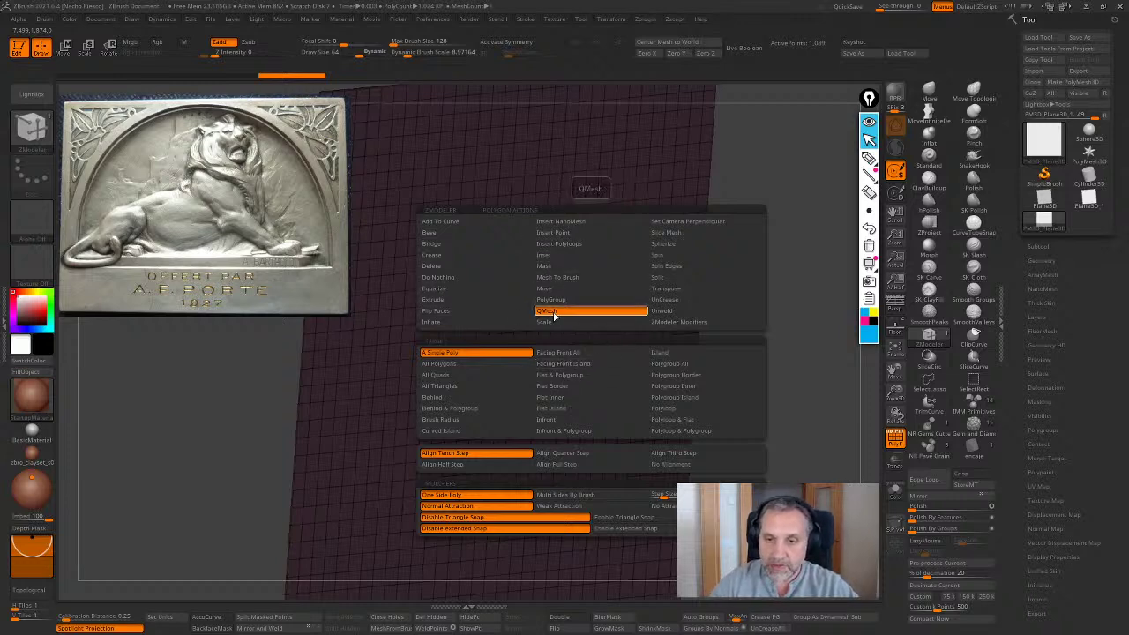
click(441, 363)
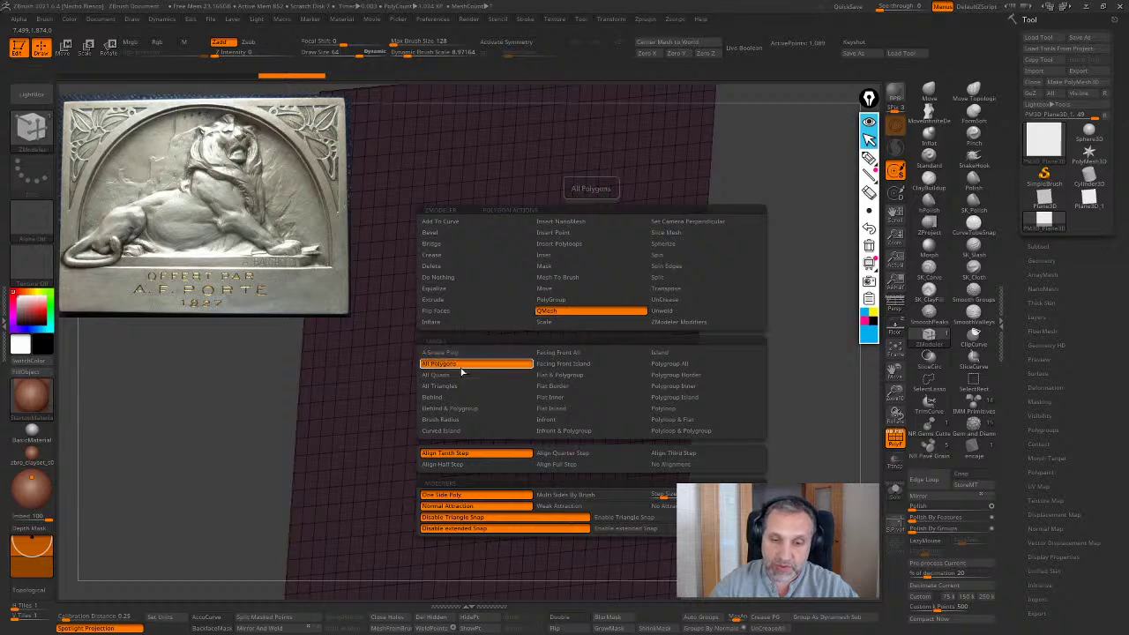
drag(632, 376, 710, 441)
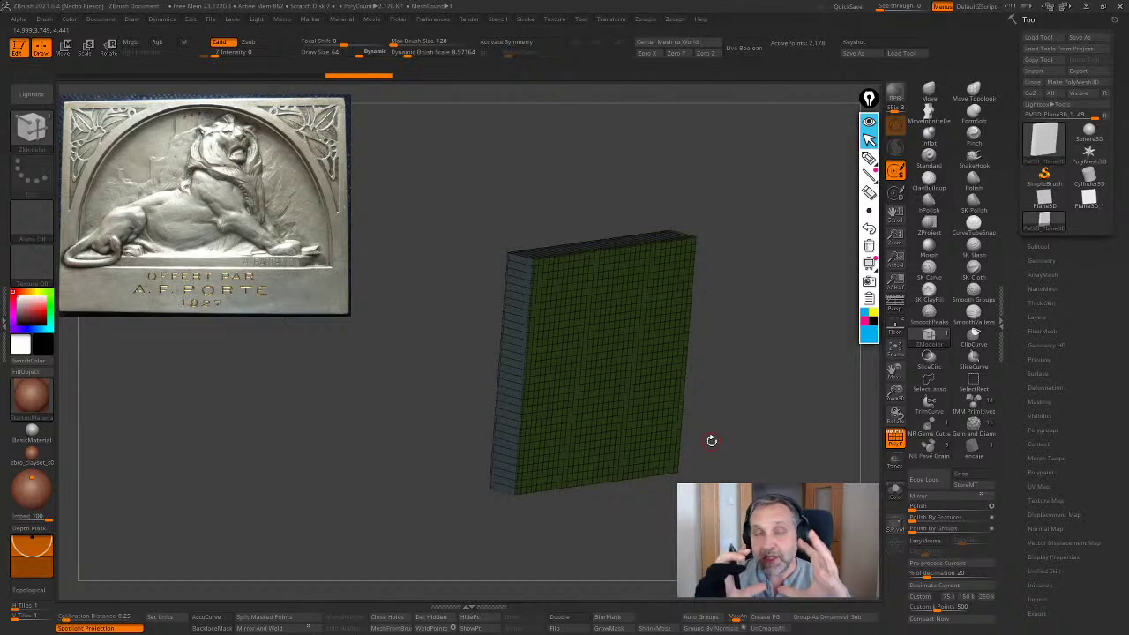
Expand the left tray and use Scale Master to set the scene scale to 30.00 x 30.00 x 4.44 mm
click(4, 323)
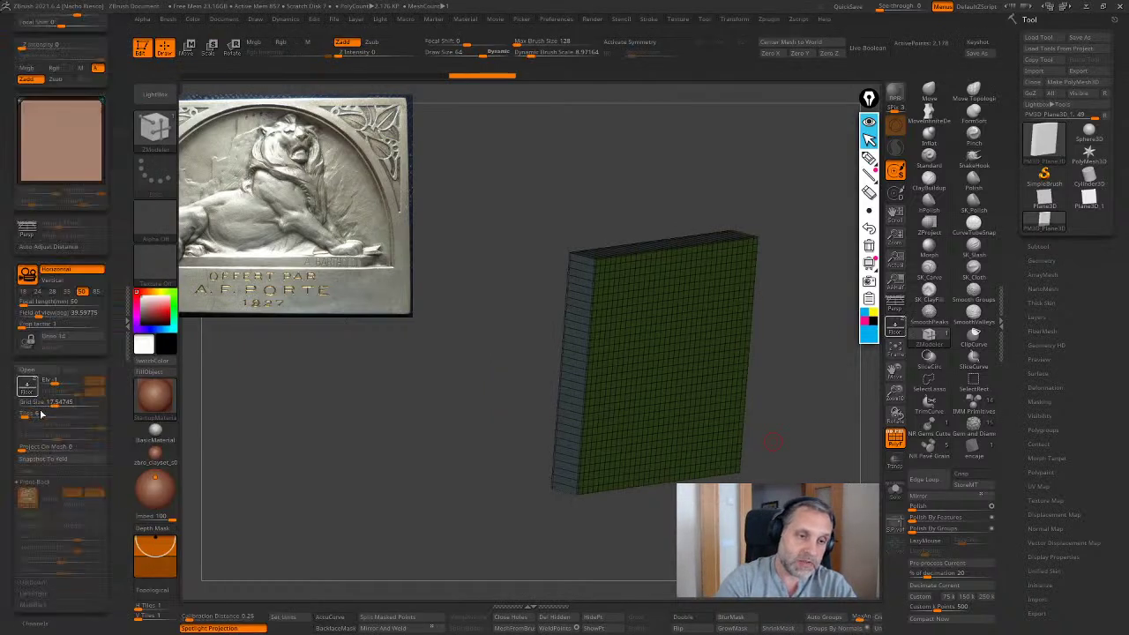
mouse_move(113, 461)
mouse_down()
mouse_move(99, 241)
mouse_move(99, 525)
mouse_up()
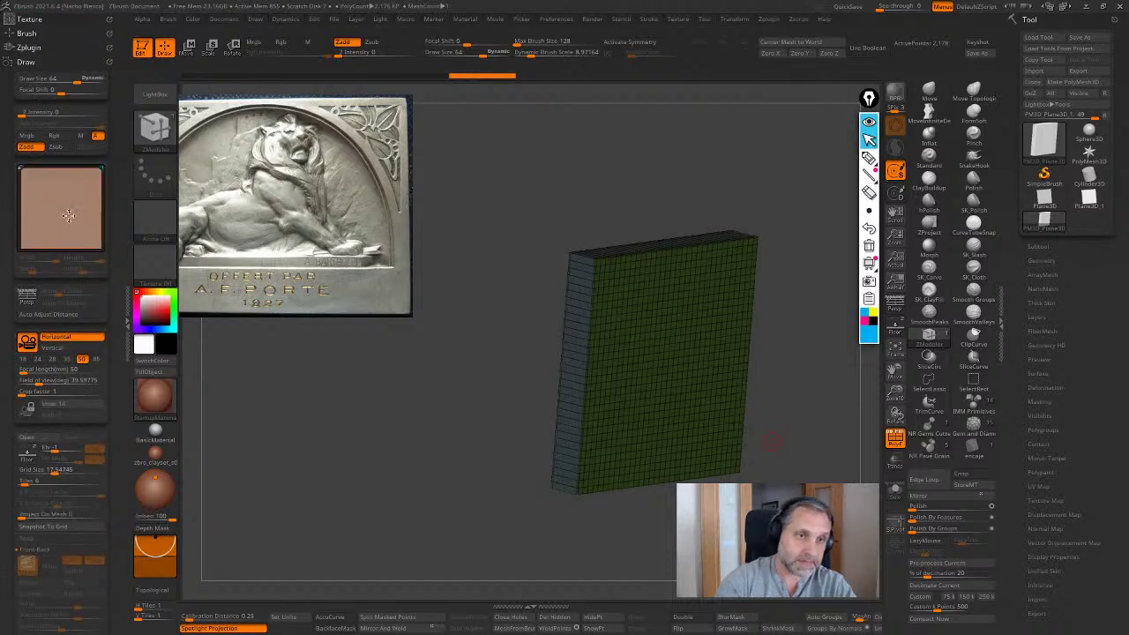
click(29, 47)
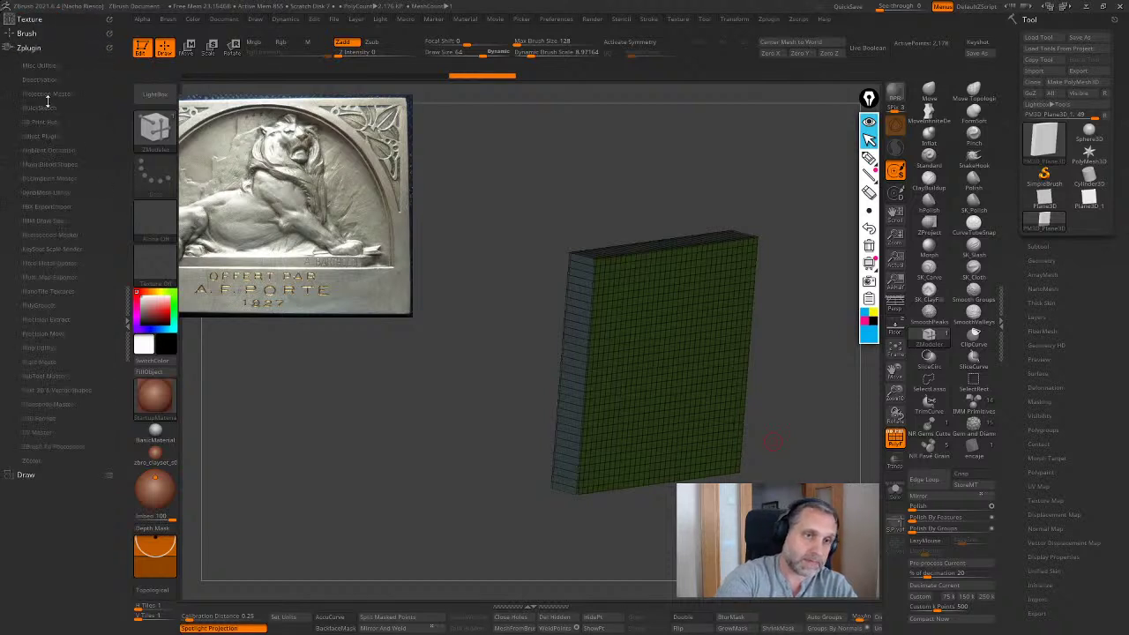
click(49, 361)
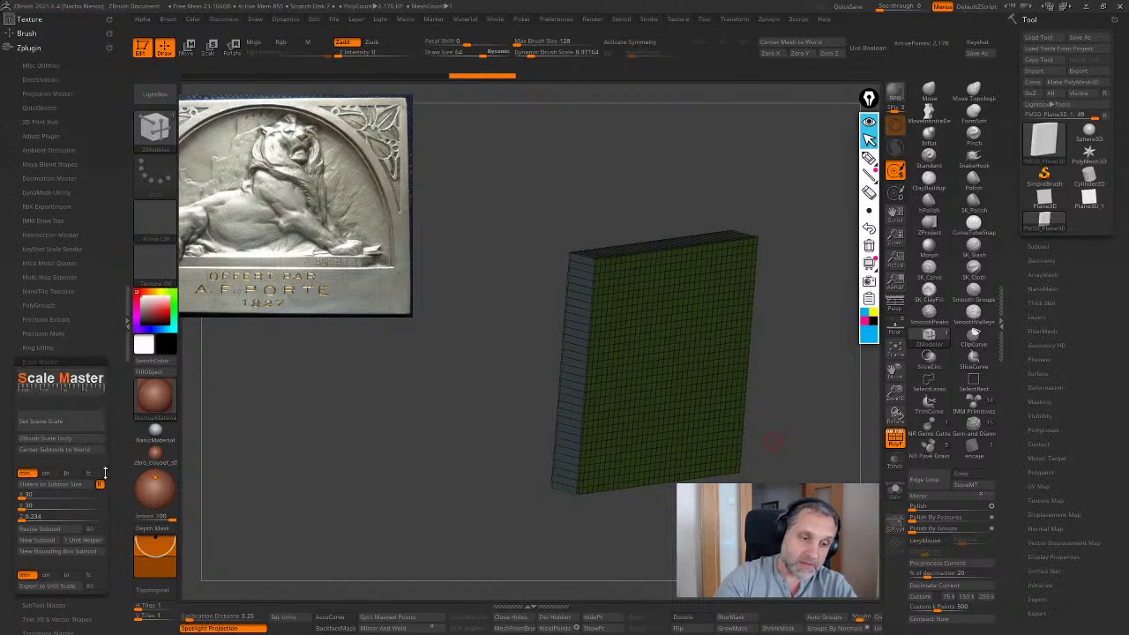
click(60, 421)
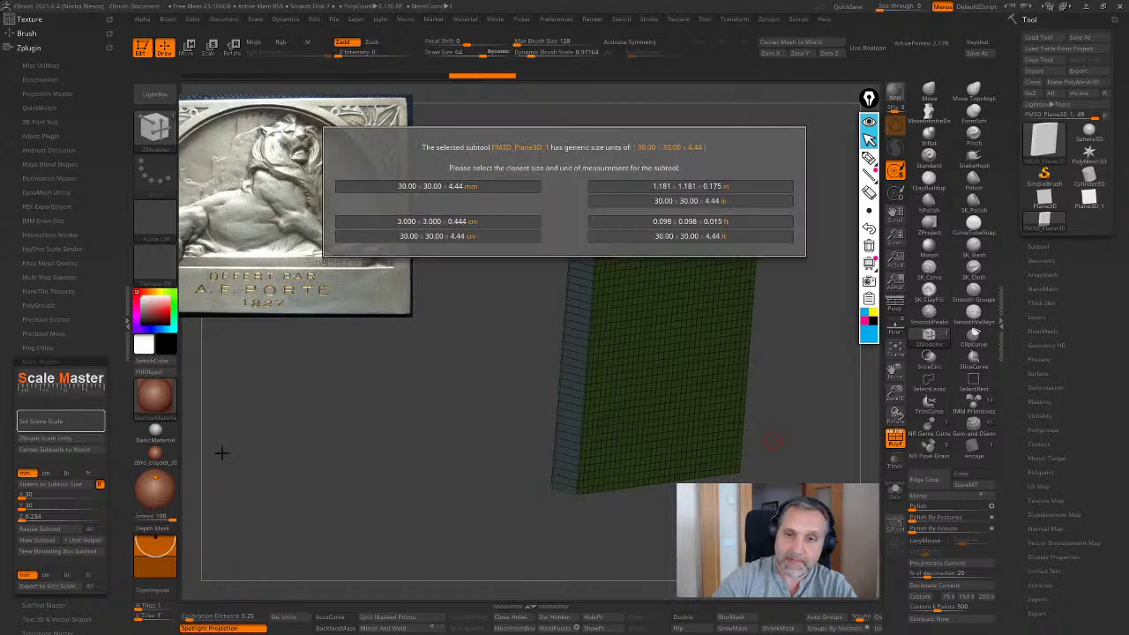
click(460, 186)
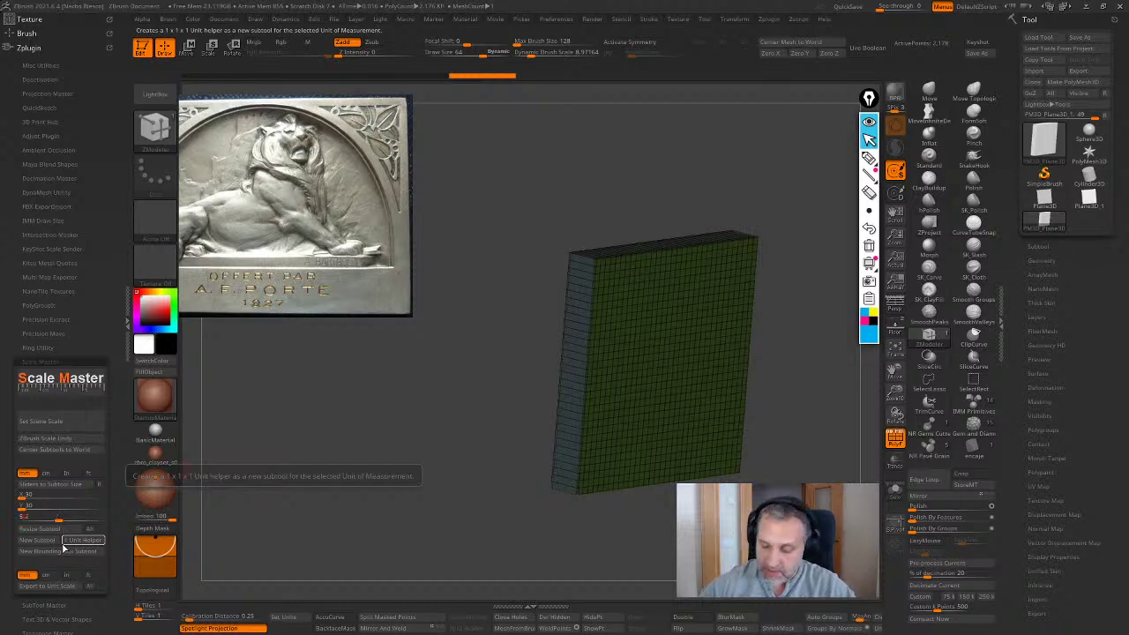
Set the block's Z size to 5 mm in Scale Master, resize the subtool, and check its thickness edge-on
key(Return)
click(44, 530)
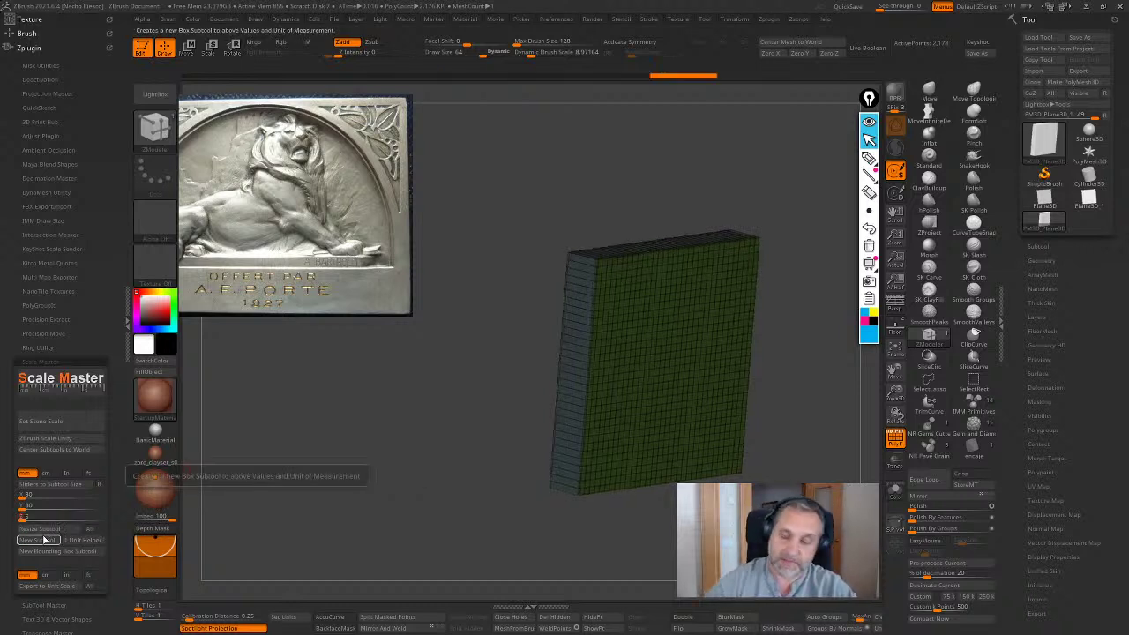
mouse_move(540, 522)
mouse_down()
mouse_move(571, 555)
mouse_move(579, 537)
mouse_move(539, 533)
mouse_up()
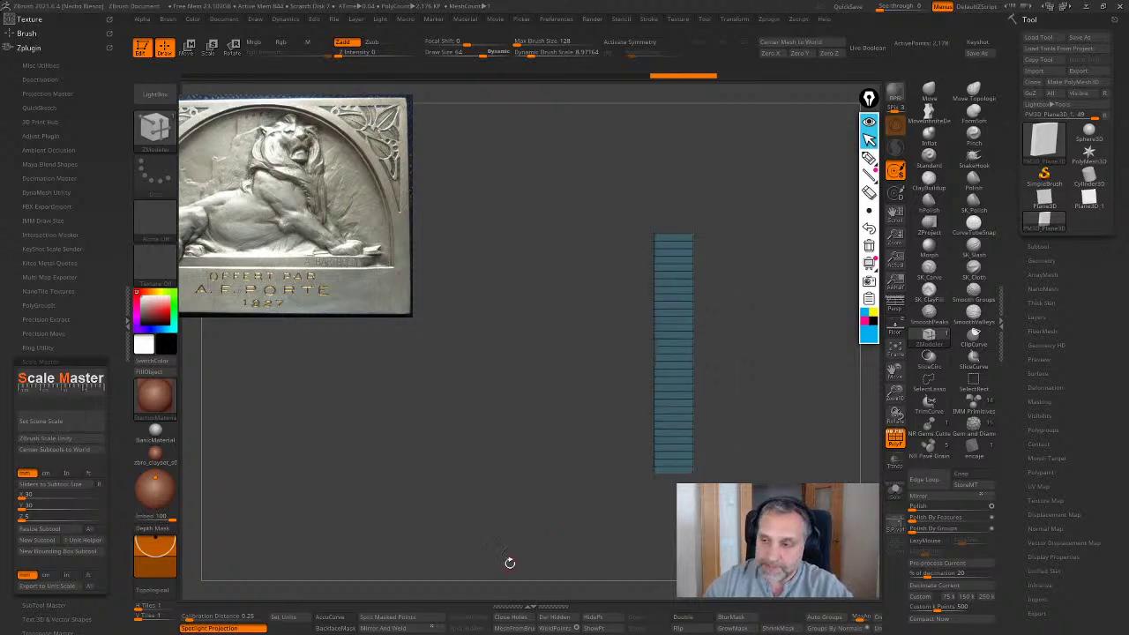
Expand the Subtool list, collapse the left tray, and centre the block in a horizontal edge-on view
click(1043, 249)
drag(794, 431, 846, 445)
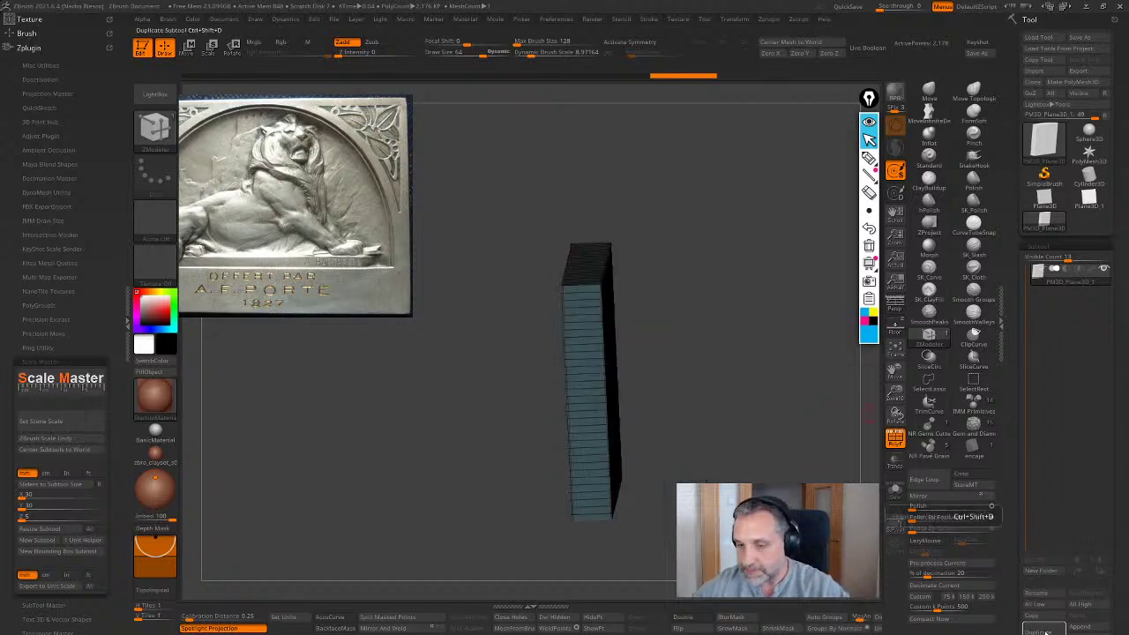
drag(832, 461, 773, 262)
alt+drag(723, 456, 818, 406)
click(127, 324)
alt+drag(506, 497, 612, 541)
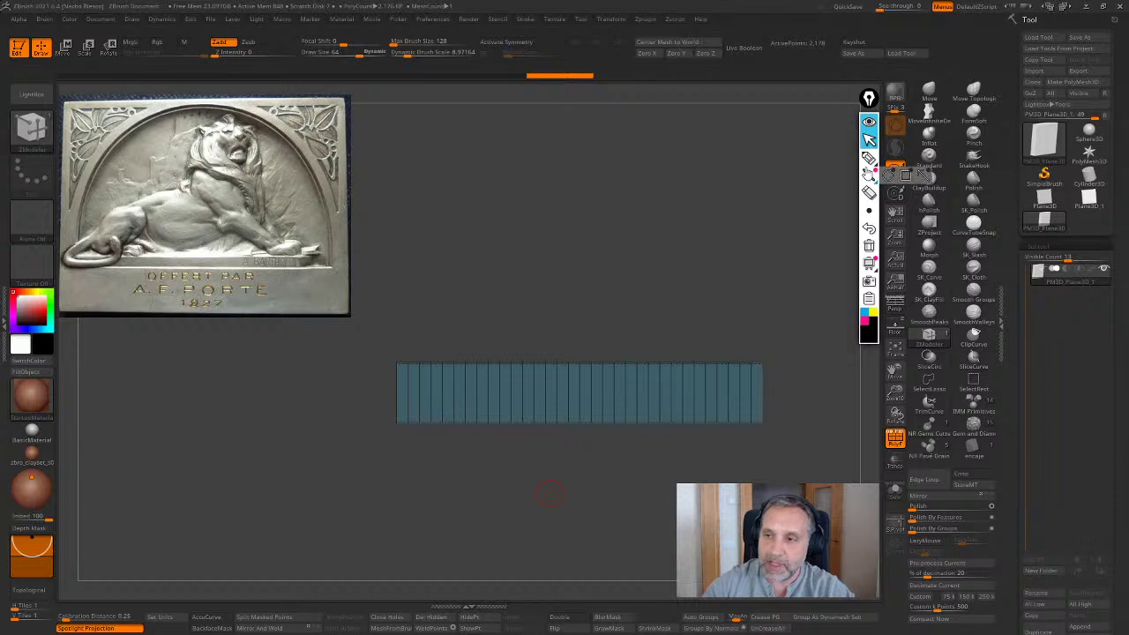
Draw a black relief profile over the block's side with a 5 mm height note, and clear the annotations
click(868, 157)
mouse_move(397, 421)
mouse_down()
mouse_move(544, 385)
mouse_move(667, 383)
mouse_move(756, 420)
mouse_up()
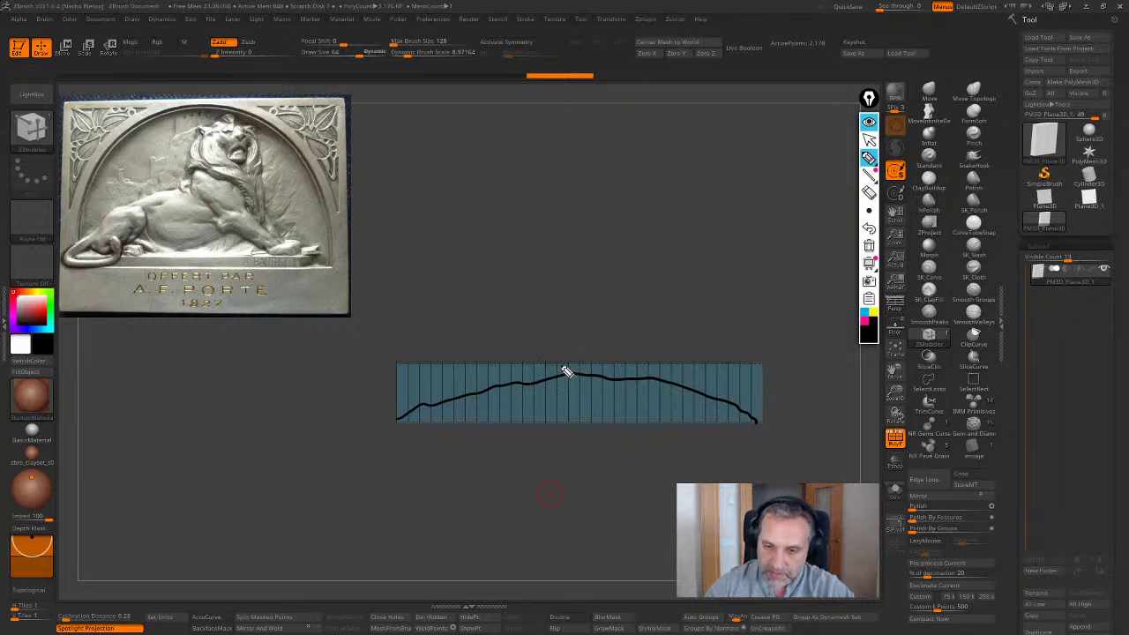
mouse_move(562, 367)
mouse_down()
mouse_move(574, 358)
mouse_move(578, 368)
mouse_up()
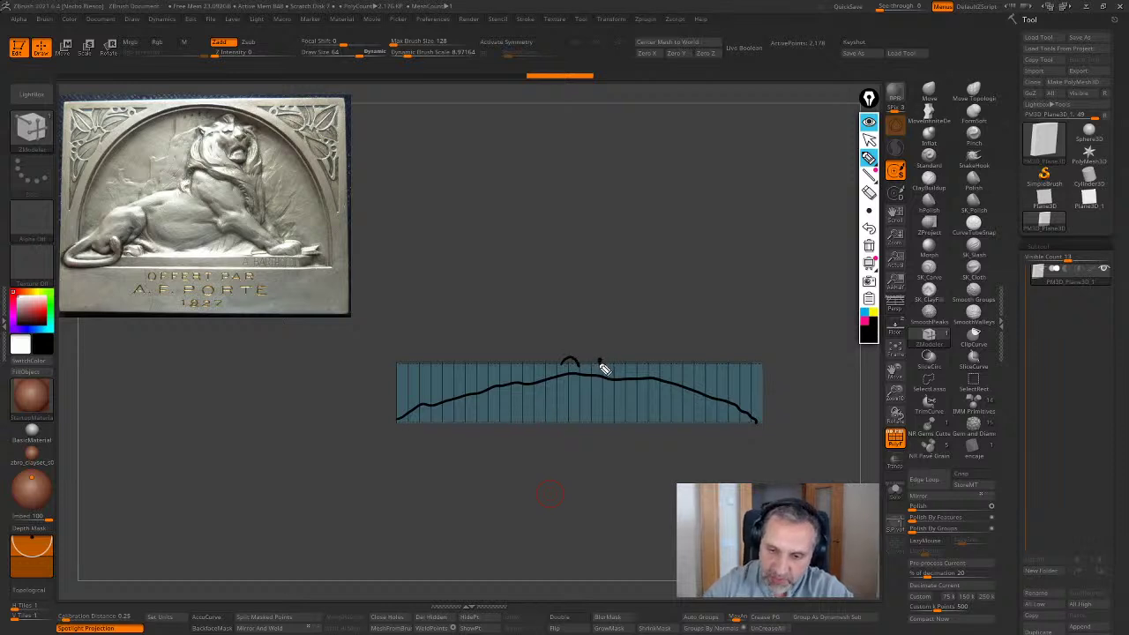
click(605, 420)
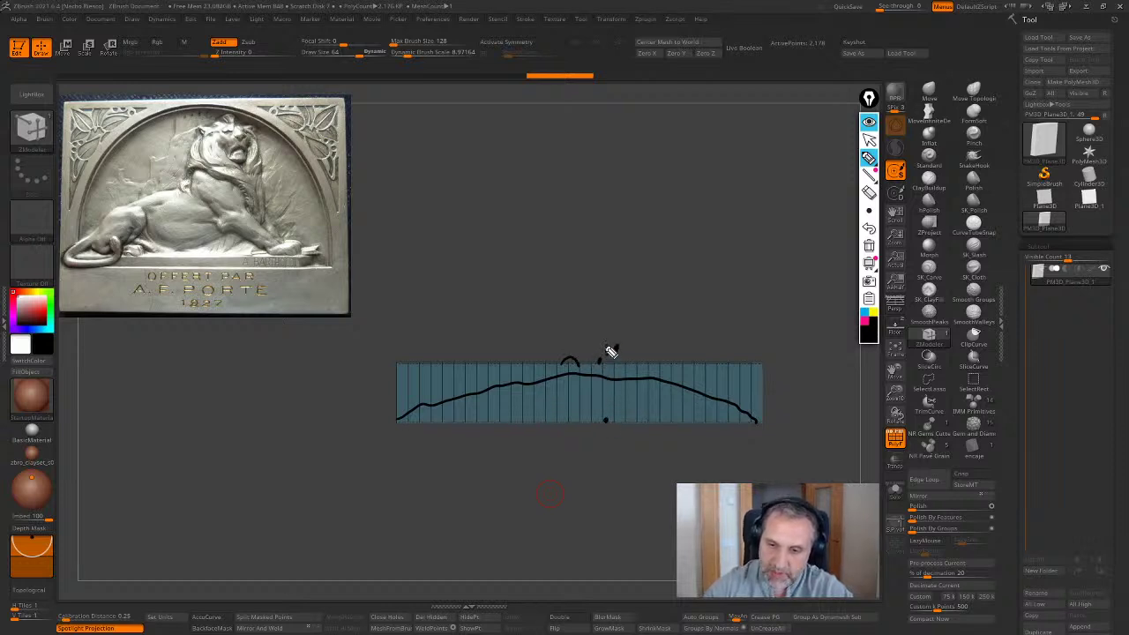
drag(610, 351, 656, 328)
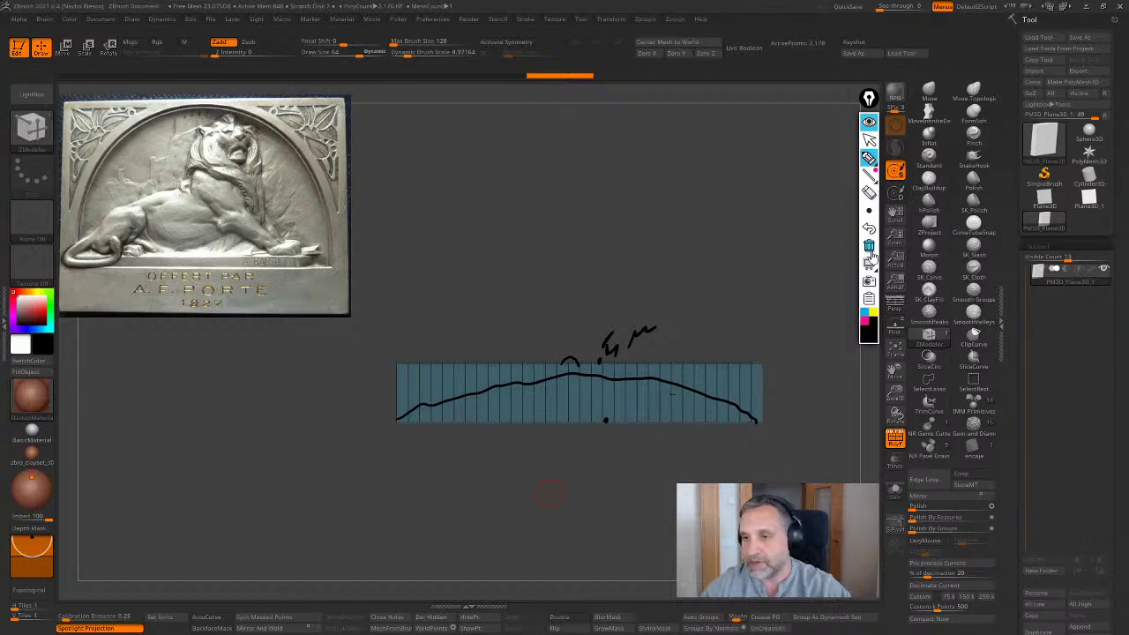
click(869, 247)
click(868, 139)
Duplicate the block subtool and make the original subtool active again
mouse_move(773, 426)
mouse_down()
mouse_move(799, 413)
mouse_move(781, 428)
mouse_move(850, 463)
mouse_up()
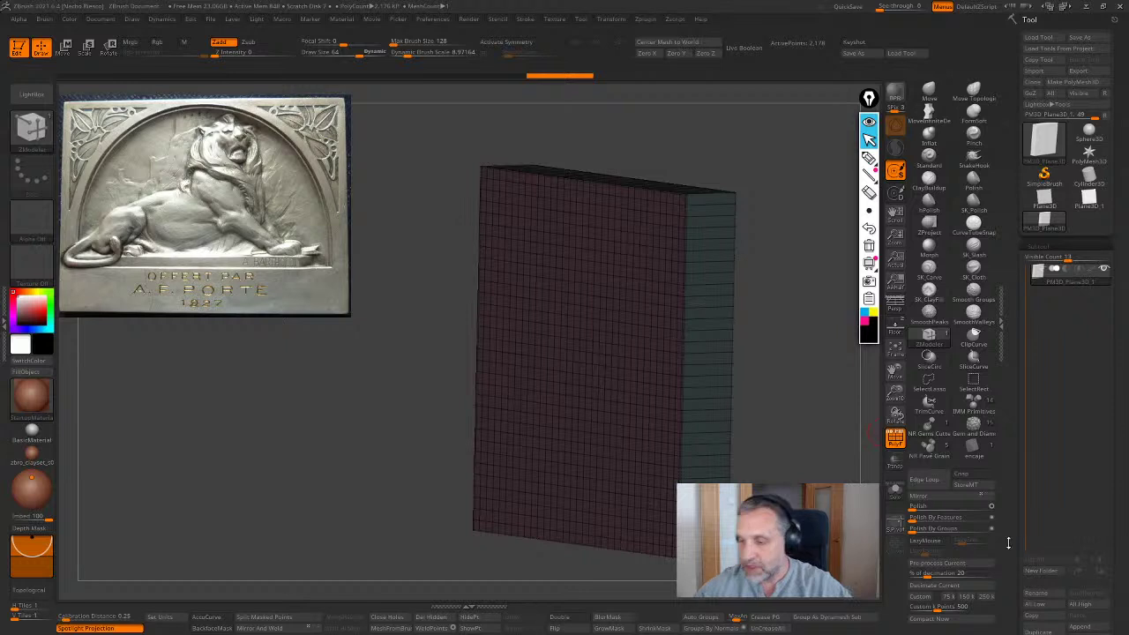
drag(1008, 542, 1008, 330)
click(1049, 420)
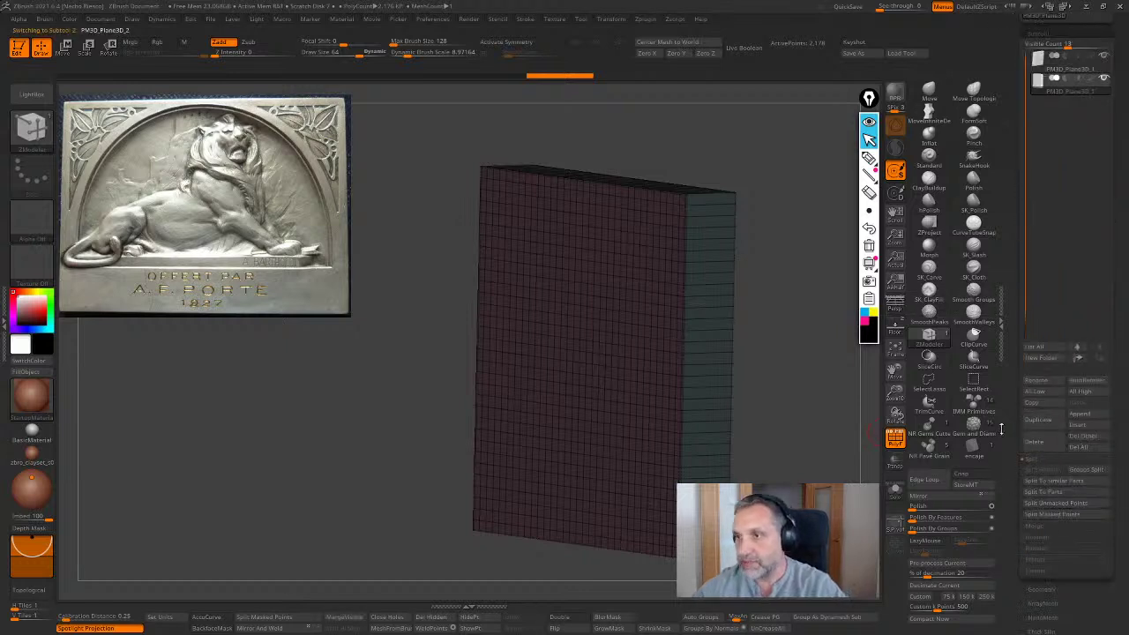
click(1071, 68)
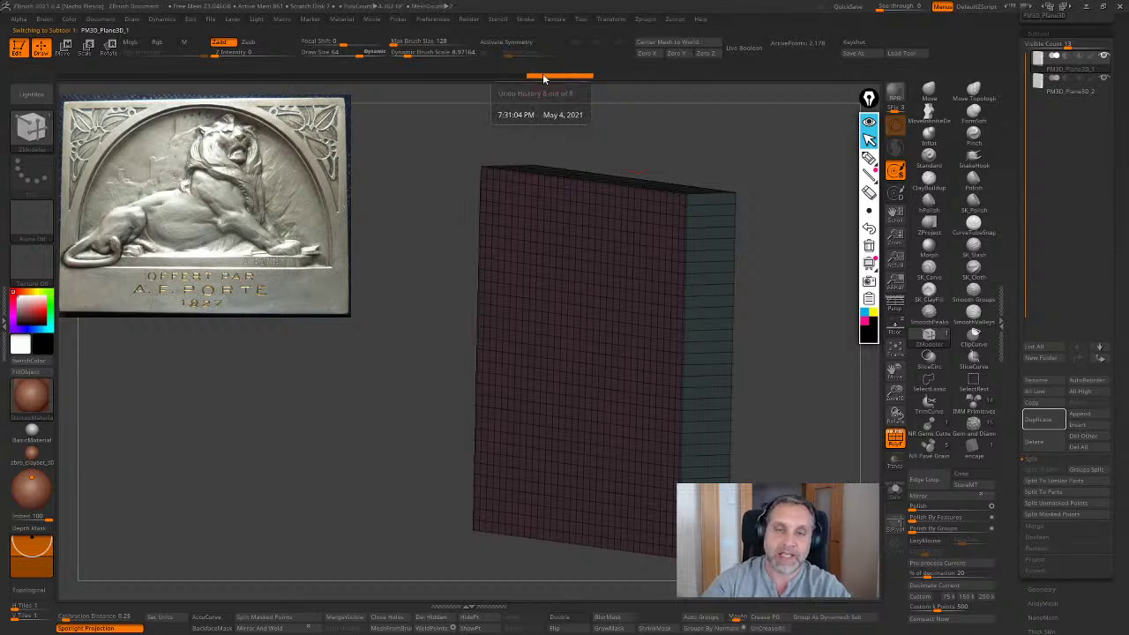
Roll the original subtool's undo history back to the flat plane before it was thickened
mouse_move(1104, 81)
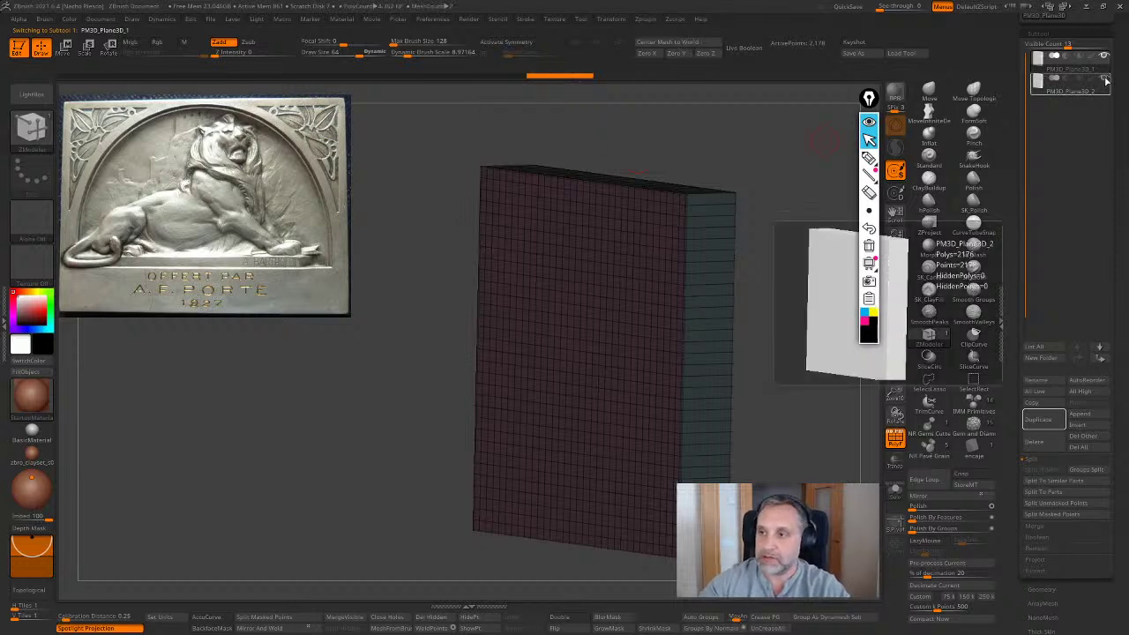
drag(519, 77, 285, 89)
drag(757, 351, 410, 532)
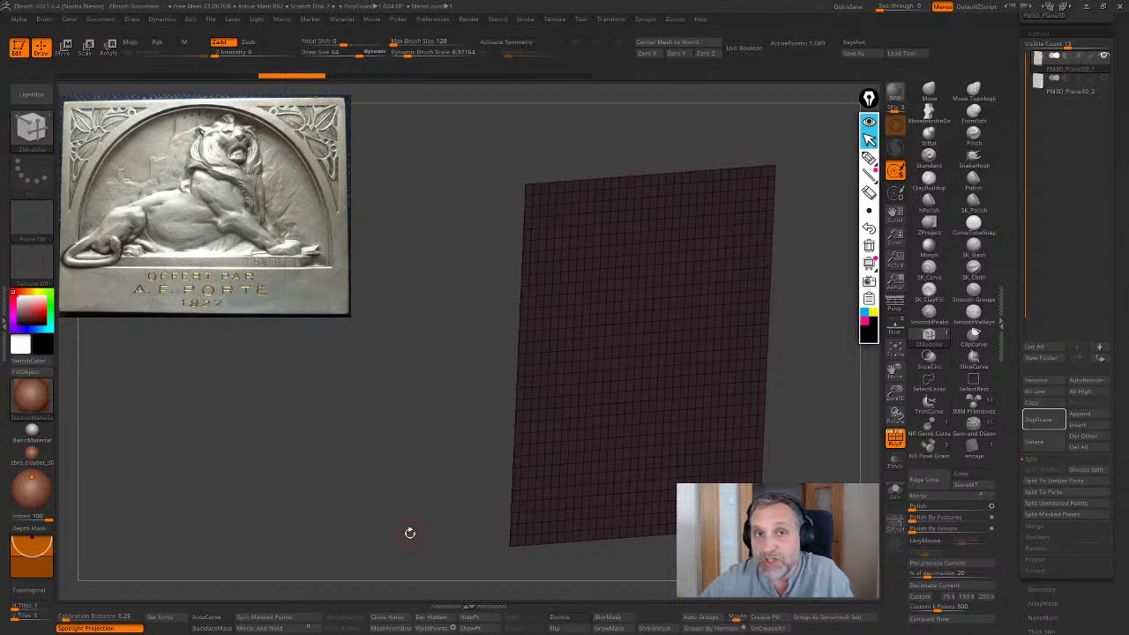
drag(835, 440, 837, 476)
Flip the plane's face direction and extrude all its polygons into a block on the side opposite the duplicate
drag(1009, 499, 1018, 419)
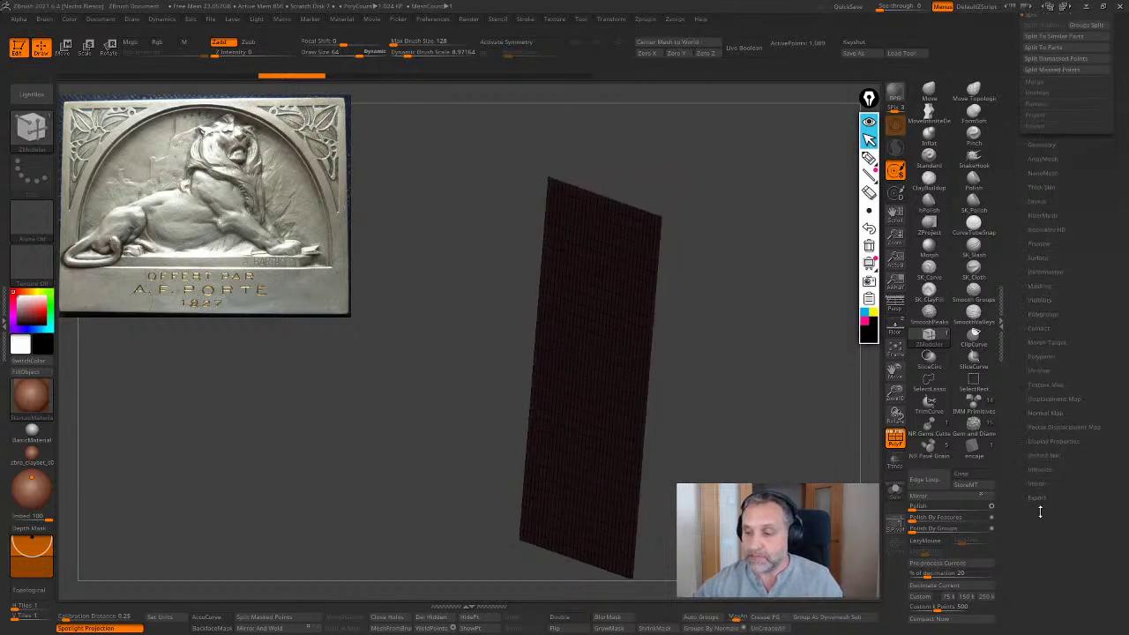
click(1053, 444)
click(1090, 481)
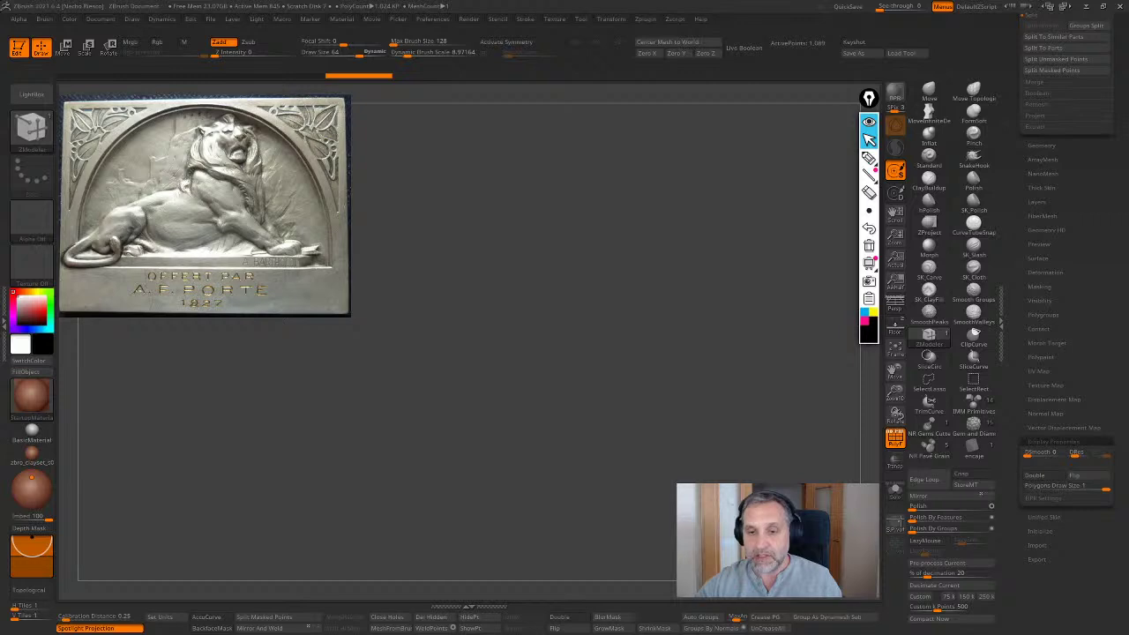
drag(775, 414, 680, 418)
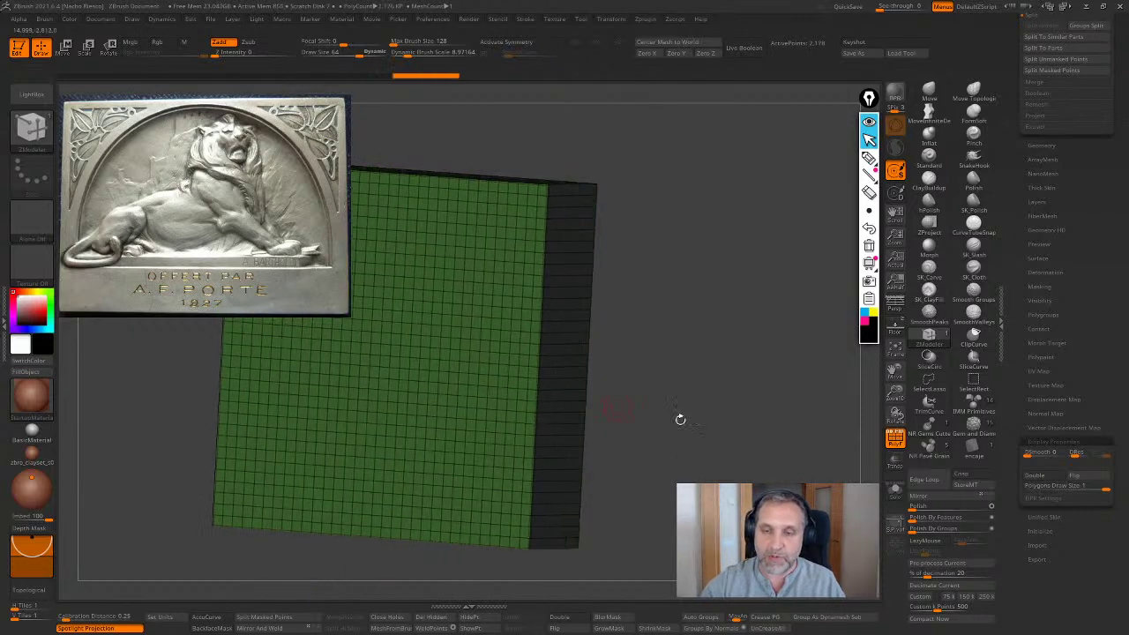
Turn off the polyframe and show both blocks together in an edge-on view
click(895, 439)
shift+drag(829, 445, 779, 467)
drag(1012, 263, 1012, 395)
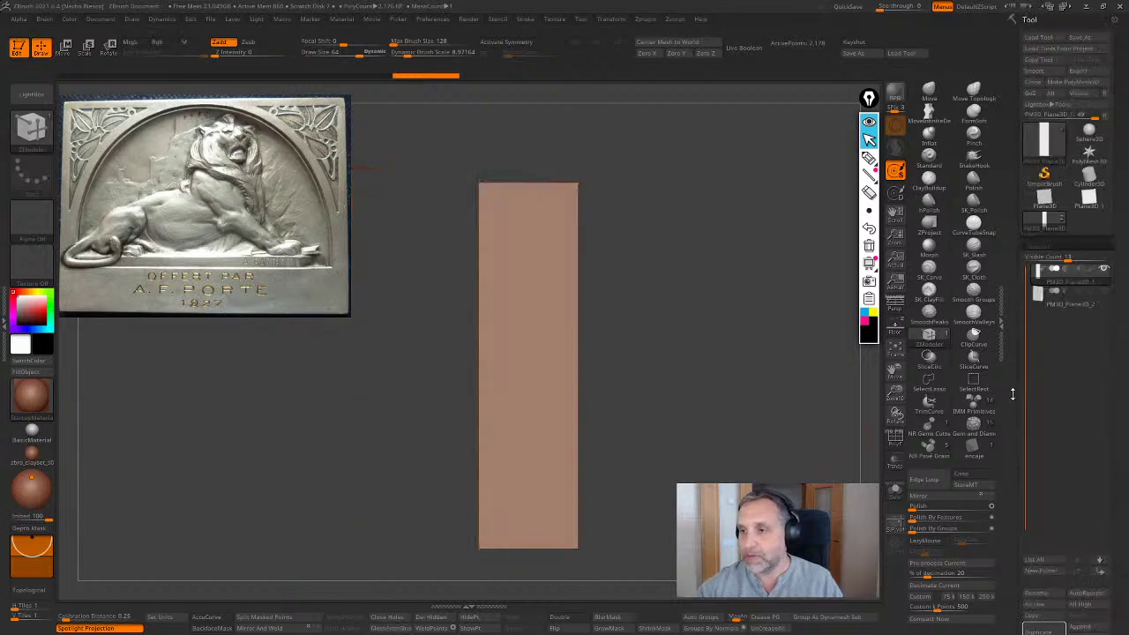
drag(851, 454, 643, 496)
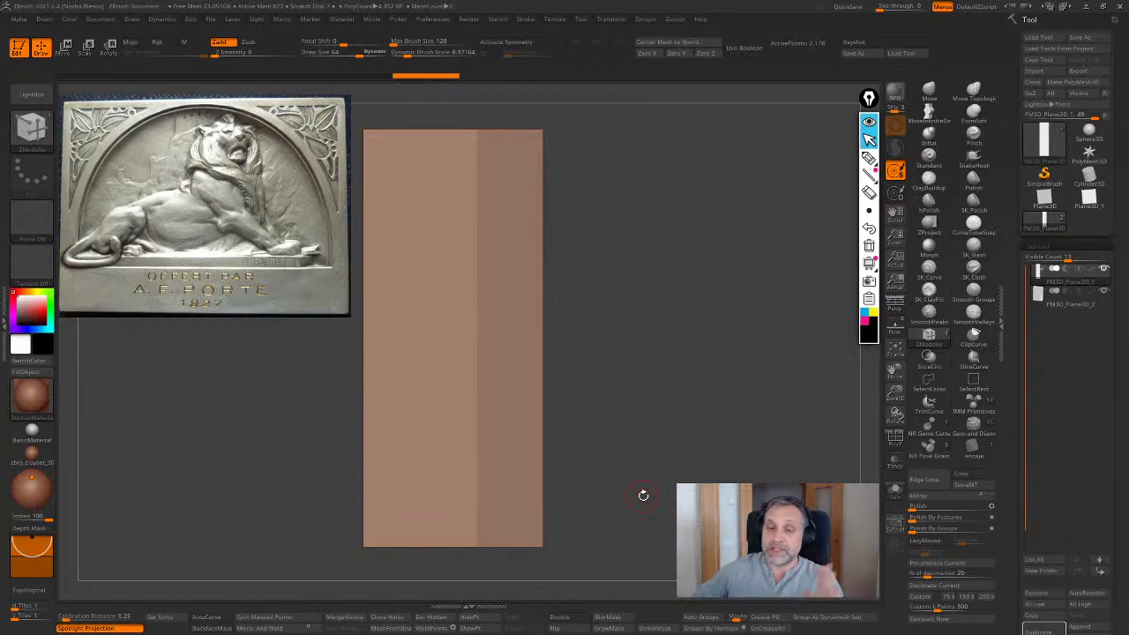
mouse_move(675, 401)
alt+mouse_down()
mouse_move(733, 398)
mouse_move(745, 414)
alt+mouse_up()
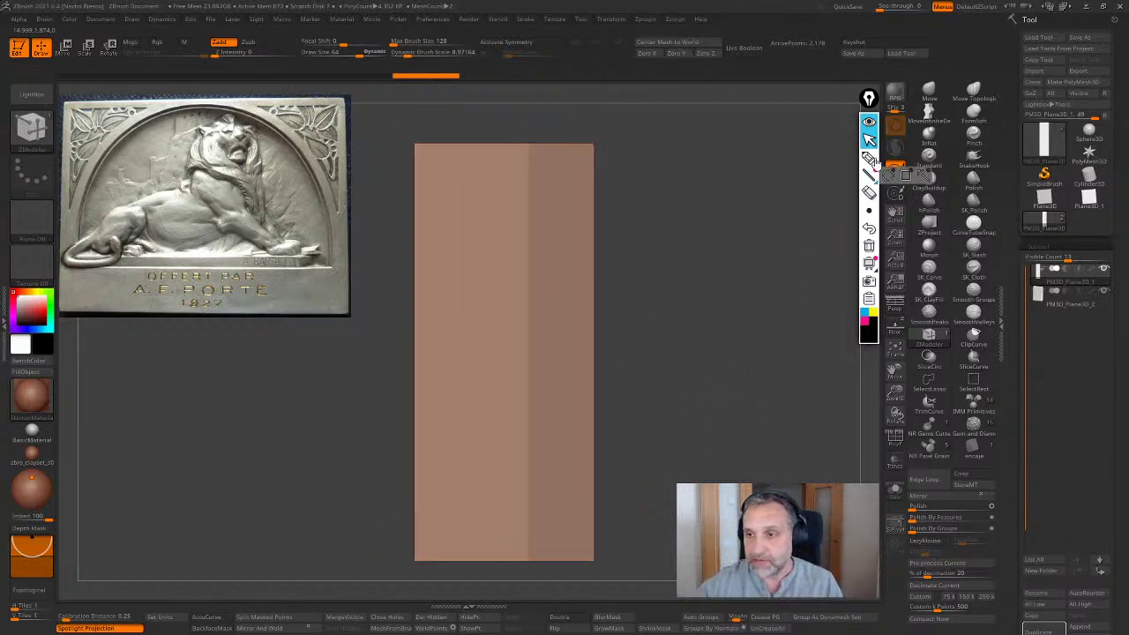
Mark the thinner block's base and 5 mm height in yellow, and draw a wavy relief profile along its length
click(873, 312)
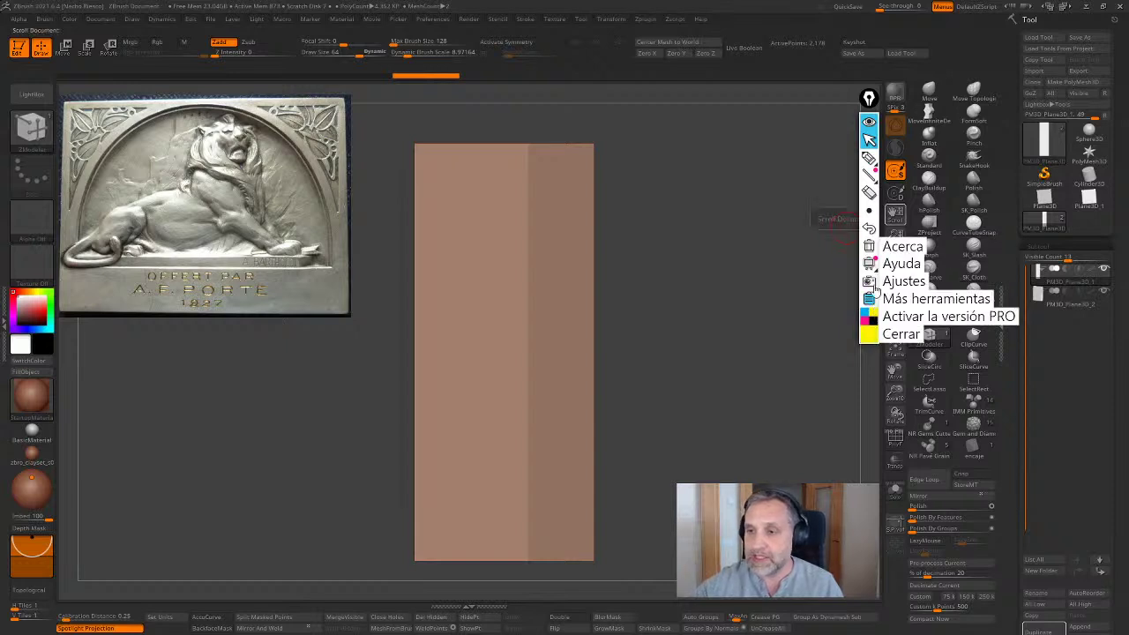
click(869, 158)
click(527, 334)
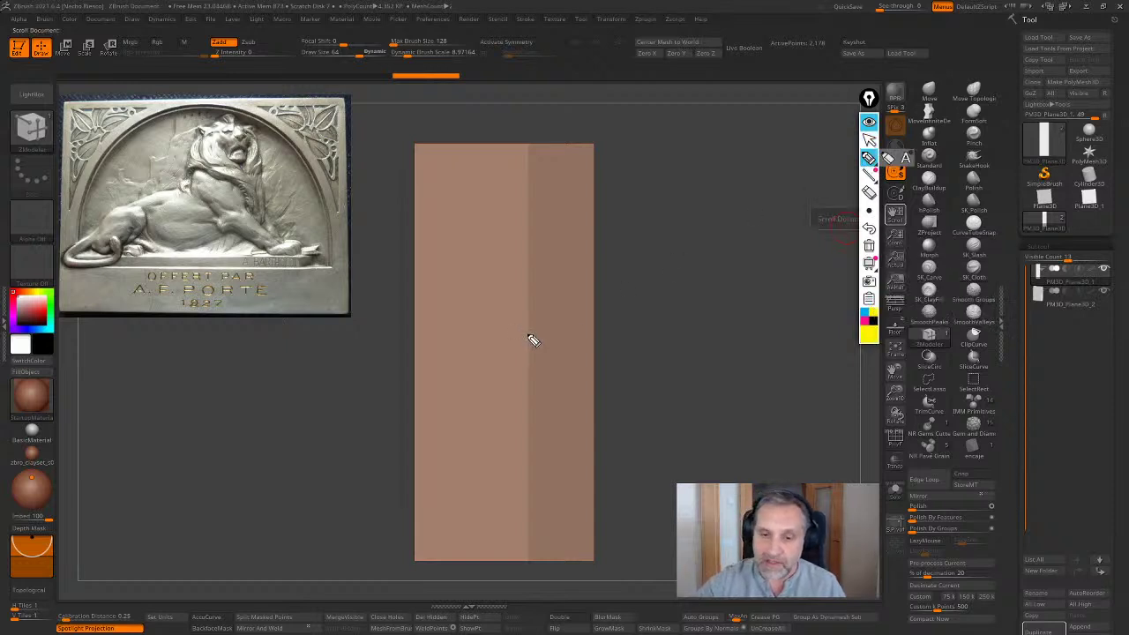
click(593, 331)
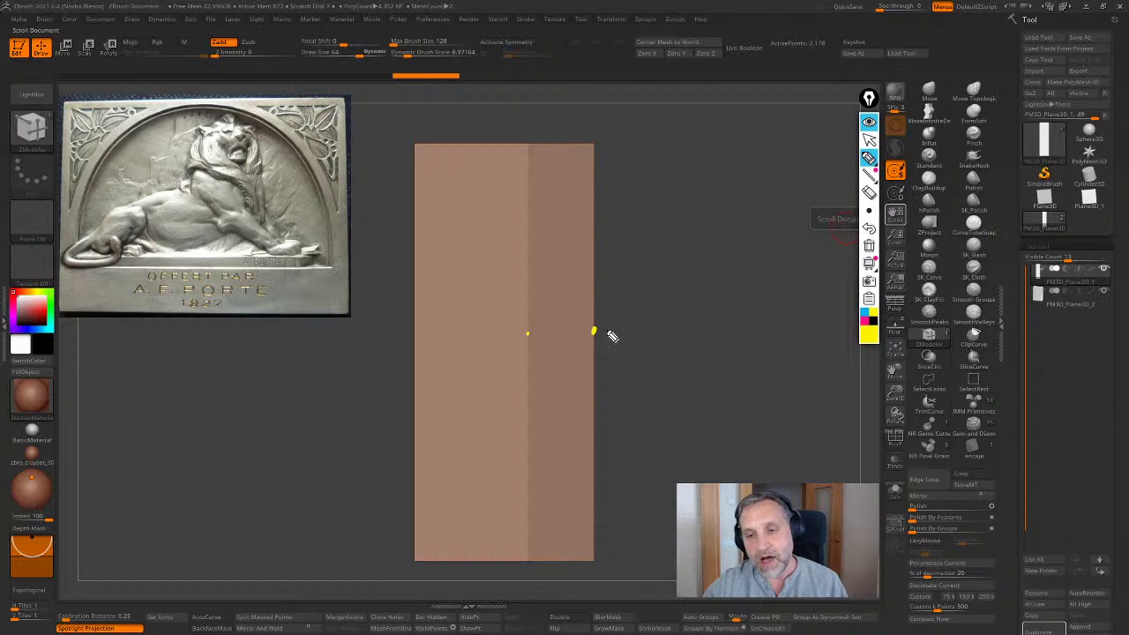
mouse_move(609, 335)
mouse_down()
mouse_move(605, 323)
mouse_move(660, 311)
mouse_up()
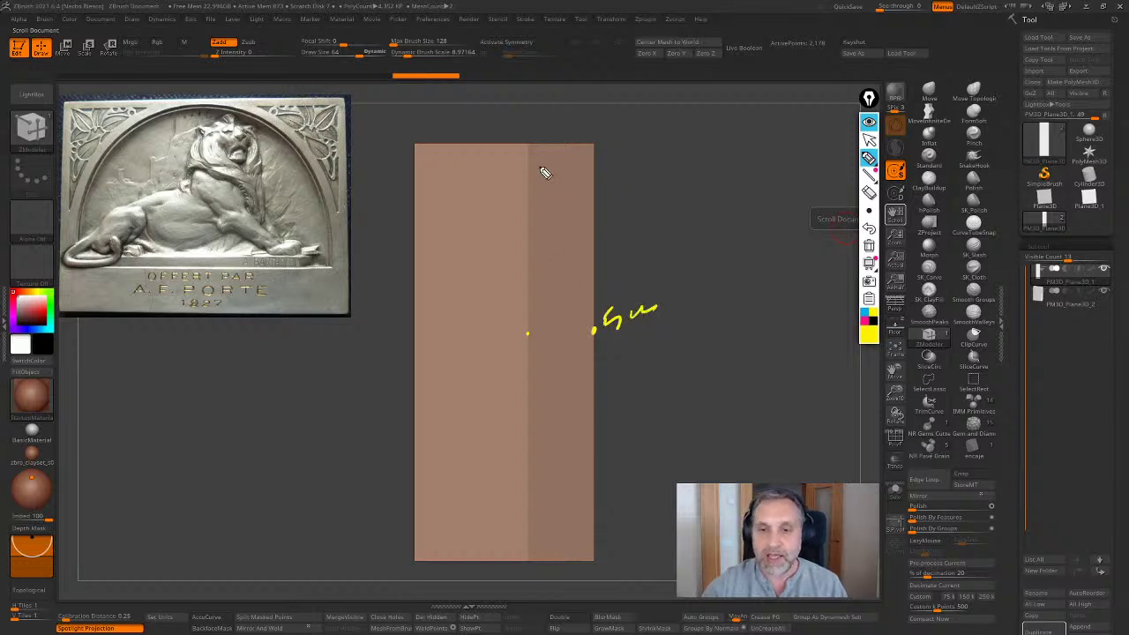
mouse_move(530, 147)
mouse_down()
mouse_move(556, 256)
mouse_move(559, 356)
mouse_move(535, 544)
mouse_up()
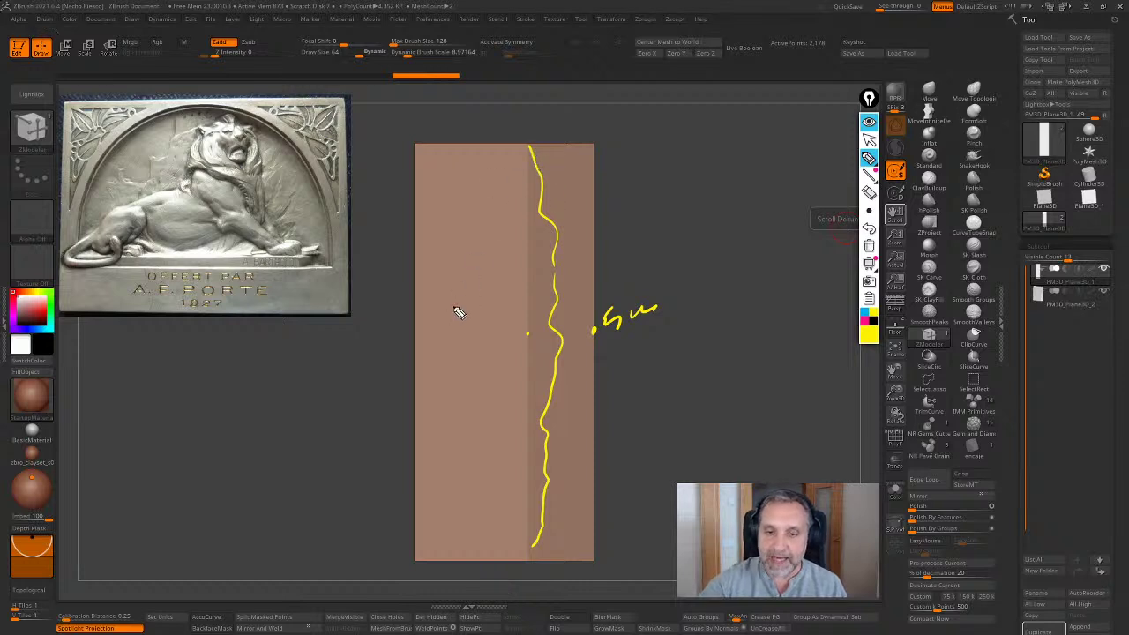
Mark the thicker block with a yellow X, and outline and hatch a wavy recess along the dividing plane
drag(480, 272, 460, 298)
drag(480, 295, 452, 272)
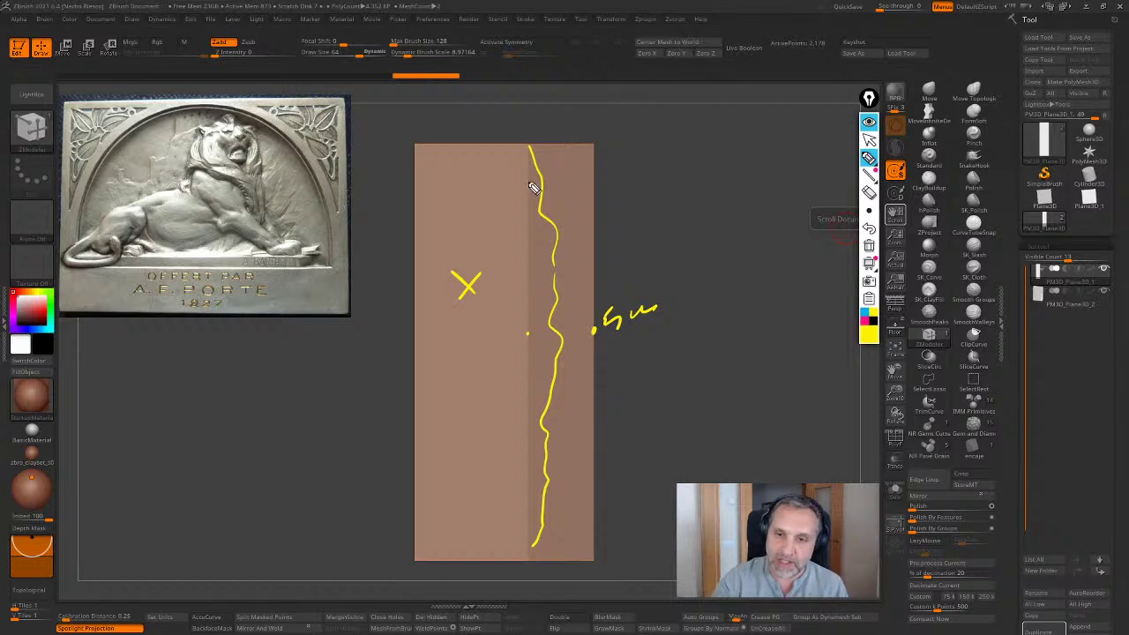
mouse_move(527, 148)
mouse_down()
mouse_move(516, 276)
mouse_move(522, 542)
mouse_up()
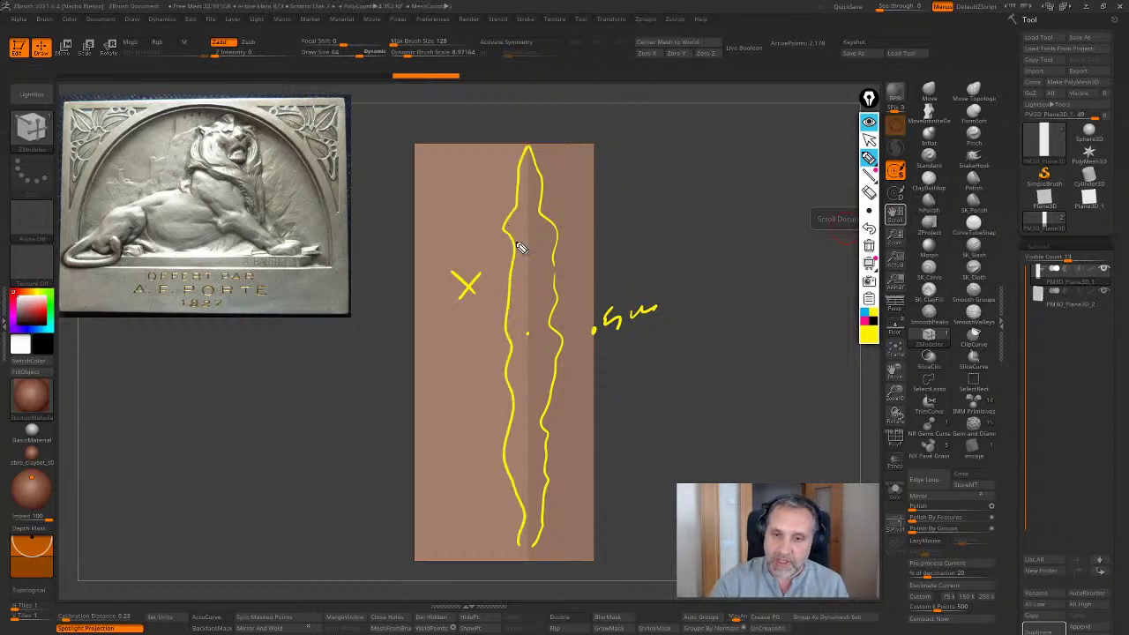
mouse_move(525, 167)
mouse_down()
mouse_move(511, 216)
mouse_move(535, 223)
mouse_move(515, 280)
mouse_move(527, 291)
mouse_move(505, 451)
mouse_move(529, 451)
mouse_move(526, 462)
mouse_up()
drag(515, 493, 525, 481)
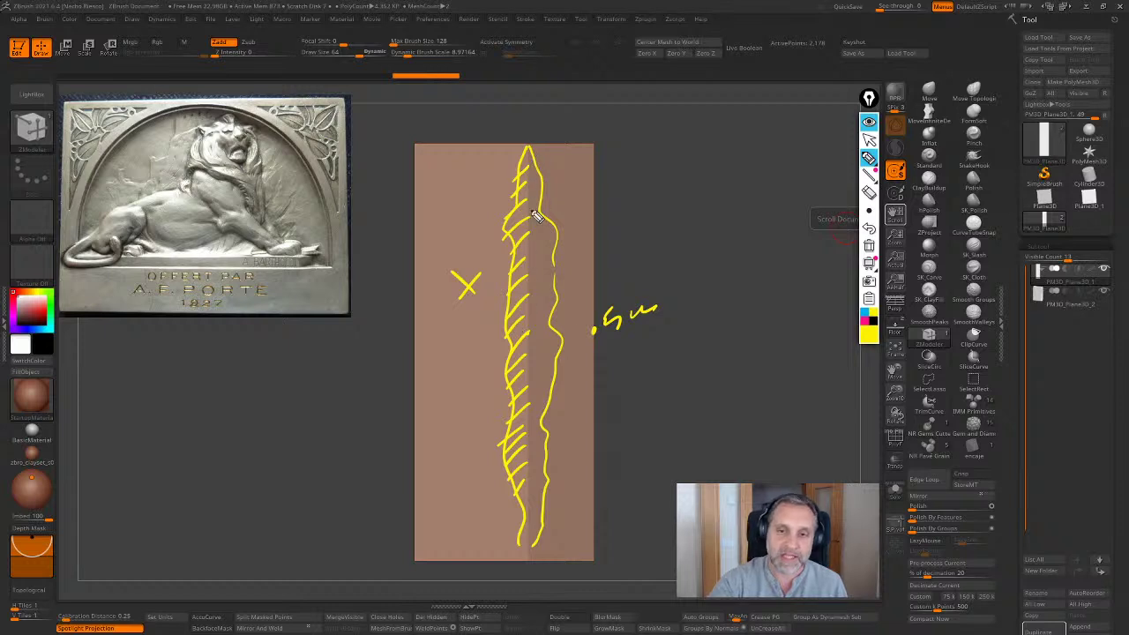
Draw a black vertical line along the plane between the two blocks, and clear all annotations
click(869, 332)
mouse_move(528, 130)
mouse_down()
mouse_move(533, 432)
mouse_move(522, 601)
mouse_up()
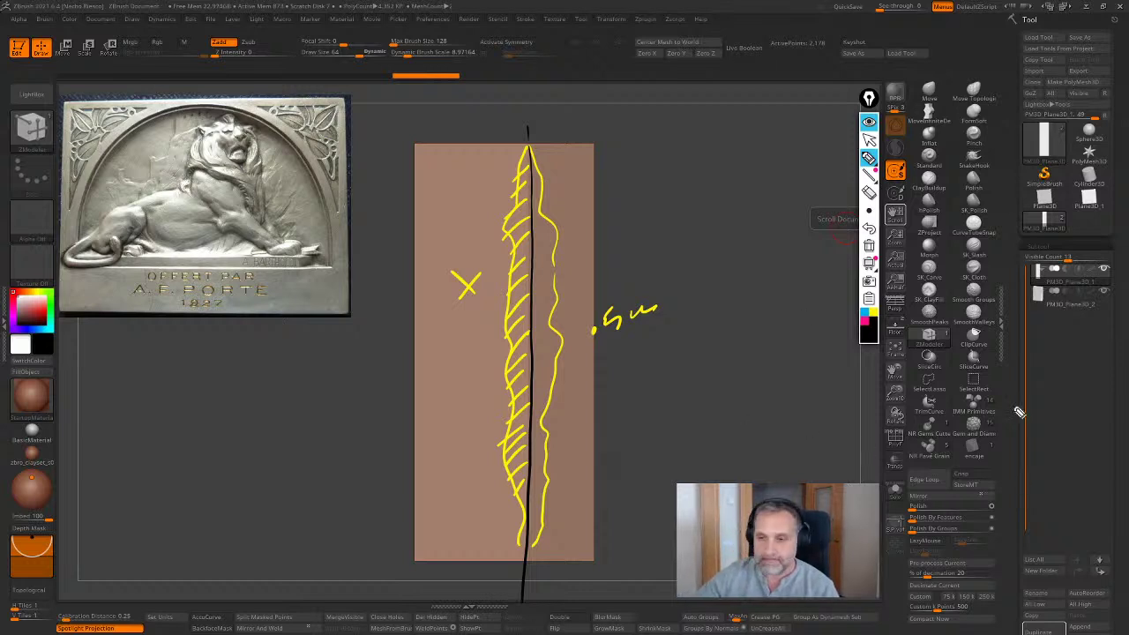
click(868, 246)
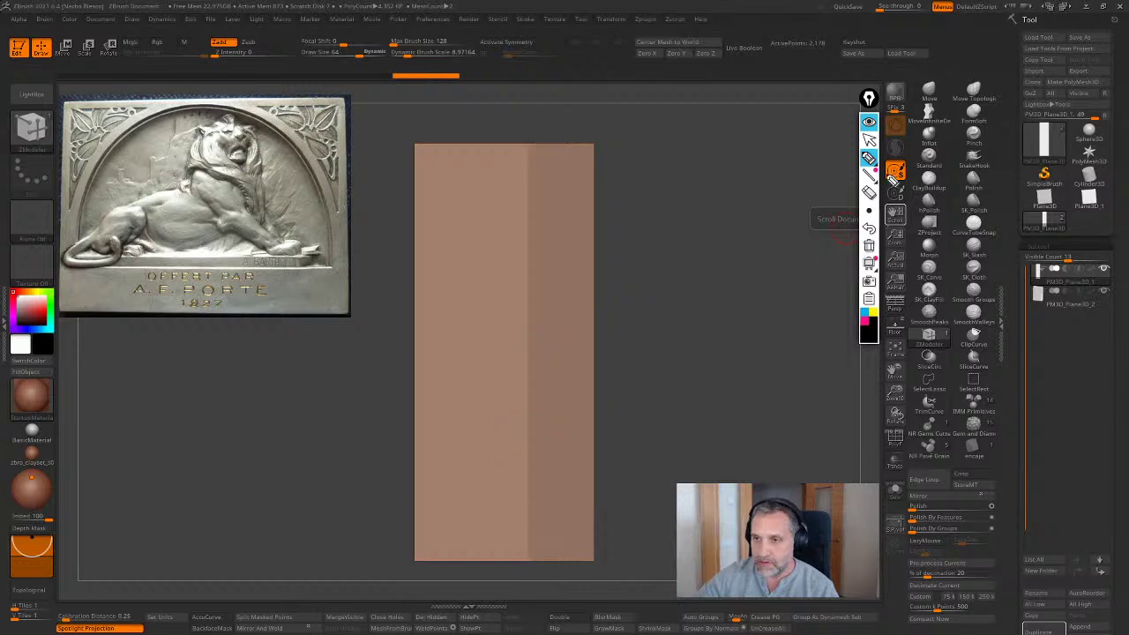
click(869, 139)
Face the block from the front and save the tool as "Lion Relief" in the Stream1 folder
drag(678, 292, 677, 318)
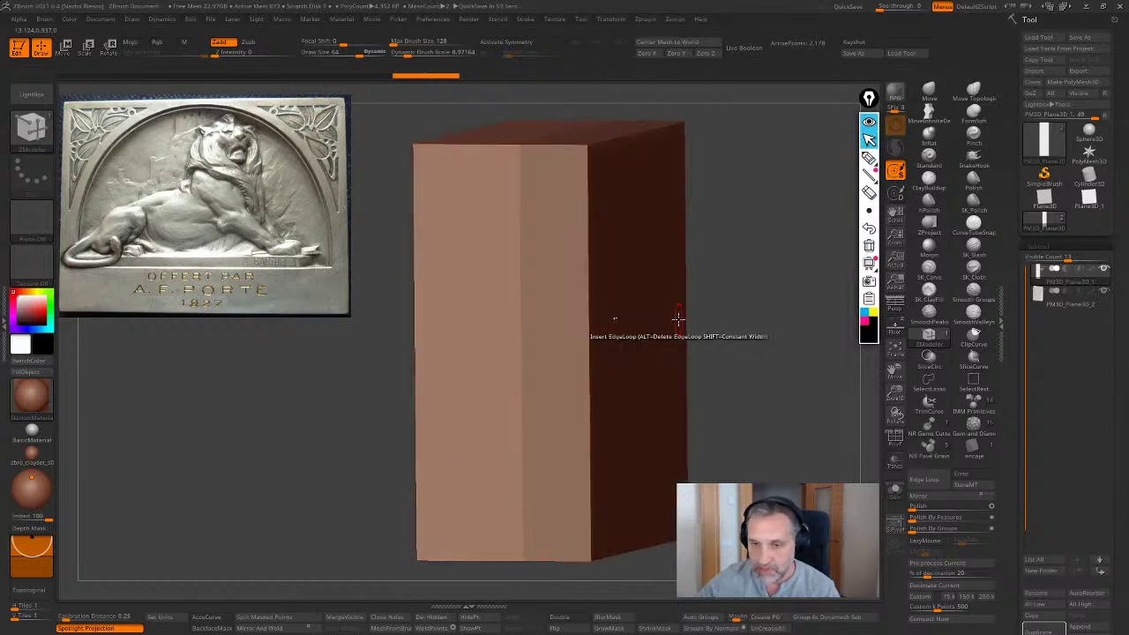
drag(801, 355, 696, 396)
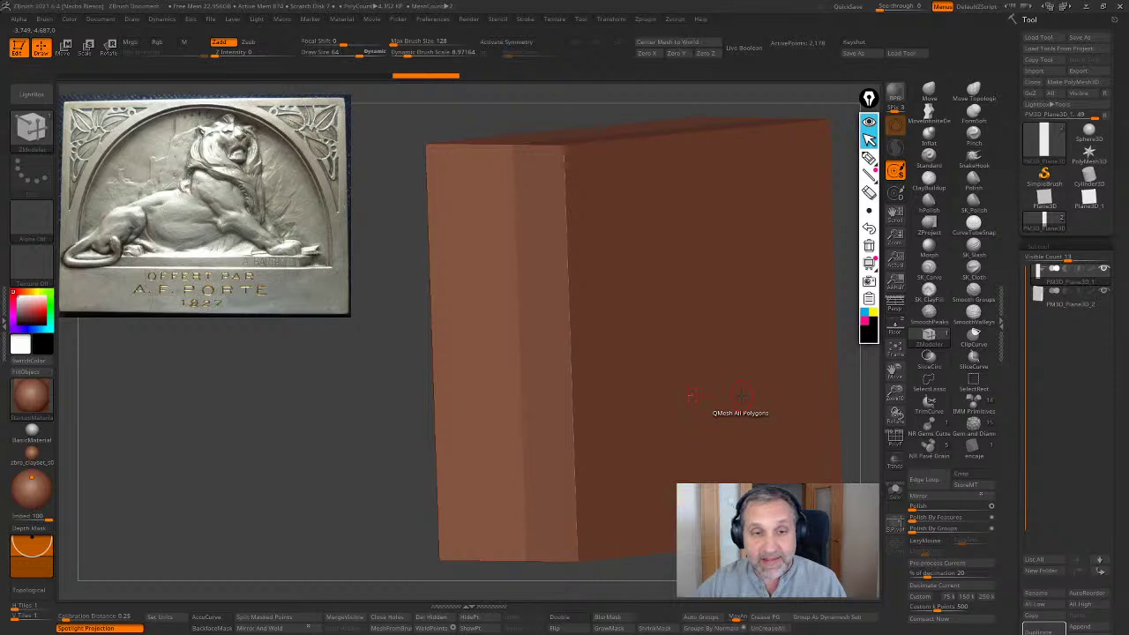
drag(861, 402, 527, 471)
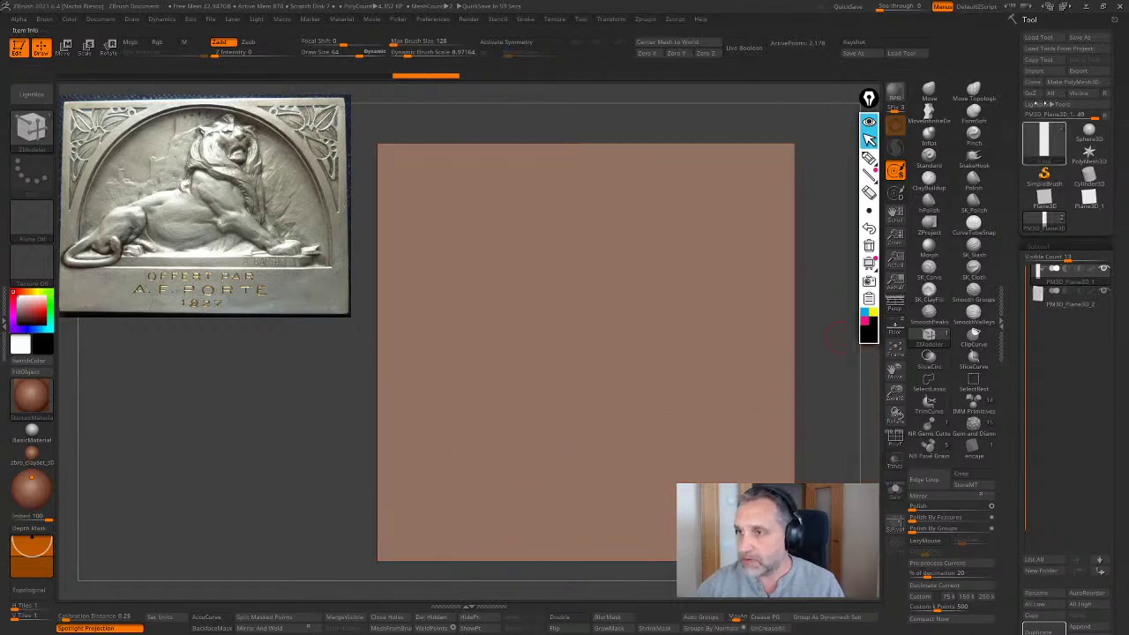
click(1090, 39)
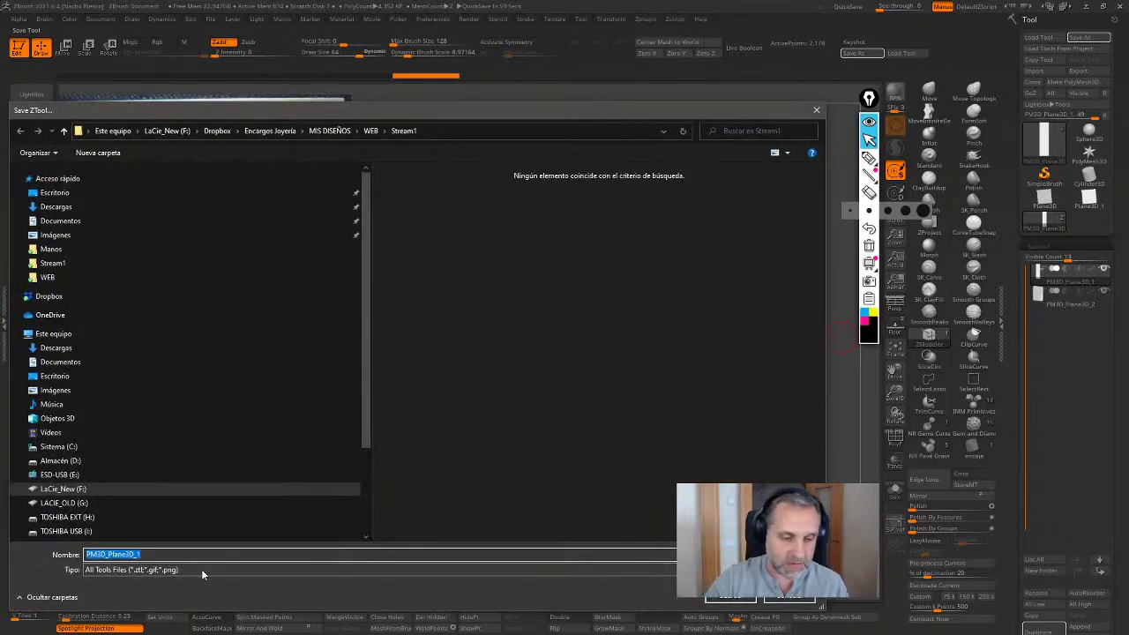
text(Lio)
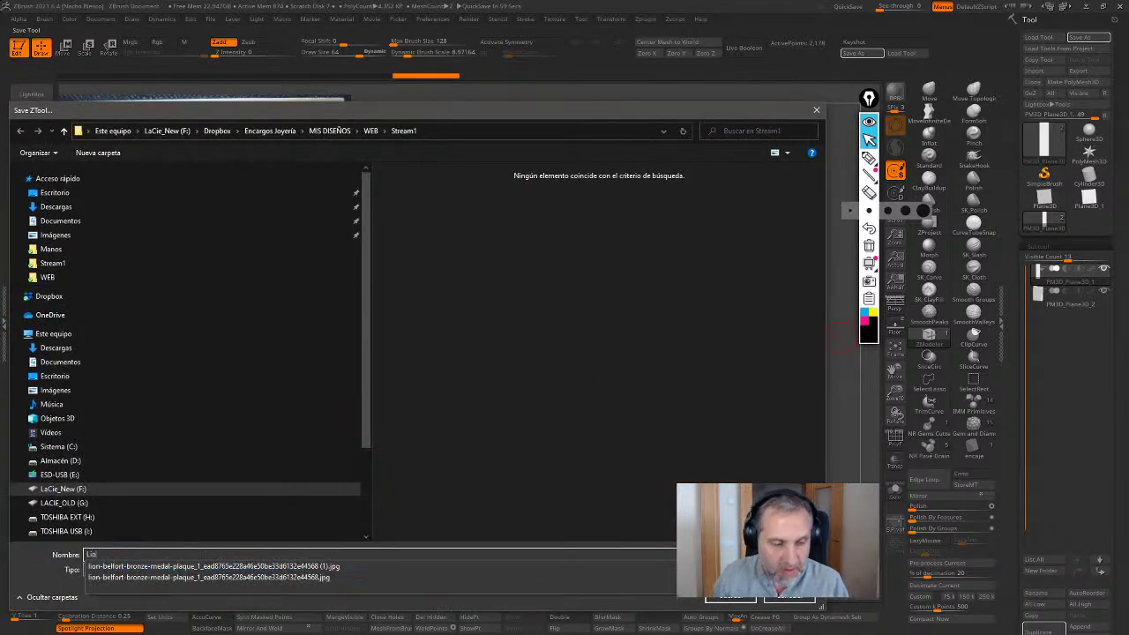
text(n Relief)
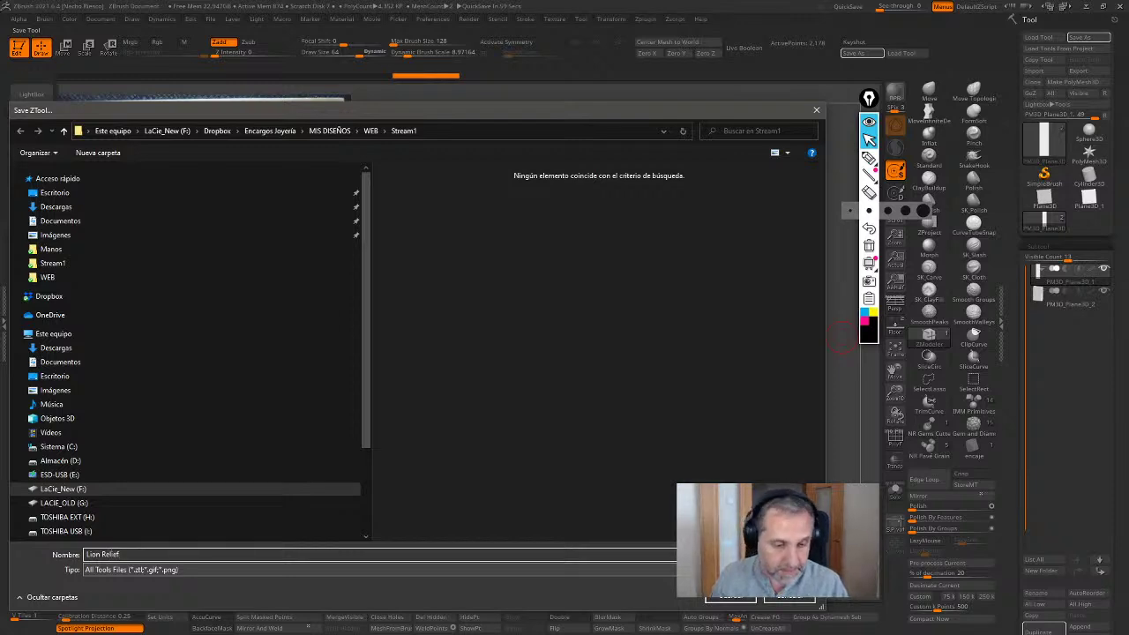
key(Return)
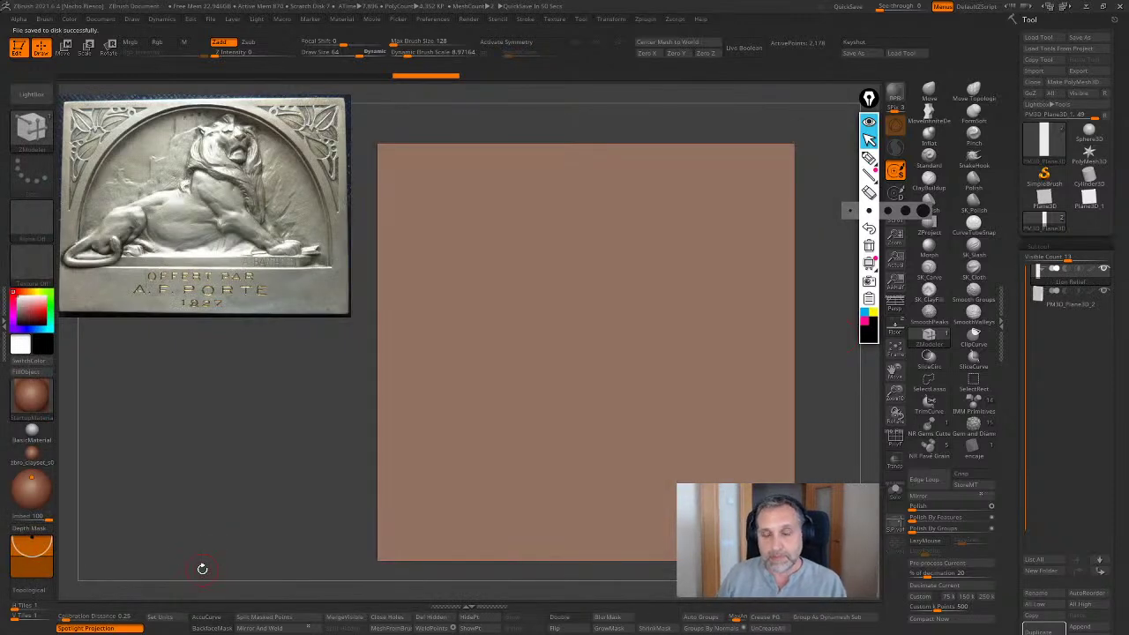
Undo the accidental edit to the block and switch from ZModeler to the Move brush
drag(825, 378, 930, 383)
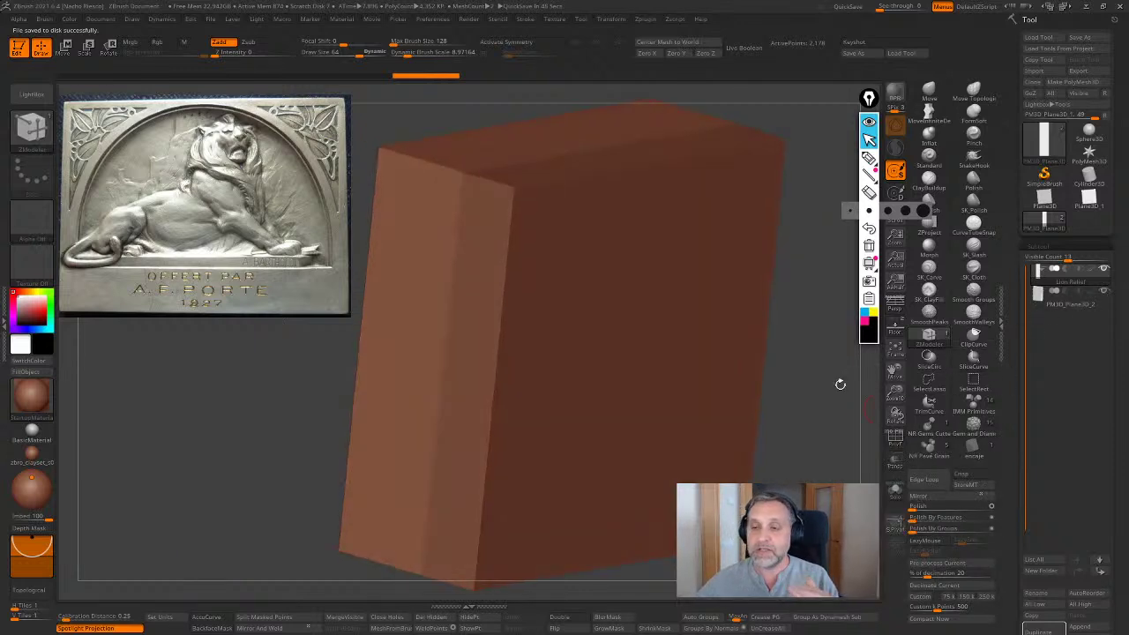
drag(665, 438, 682, 434)
key(ctrl+z)
drag(824, 402, 857, 401)
click(929, 92)
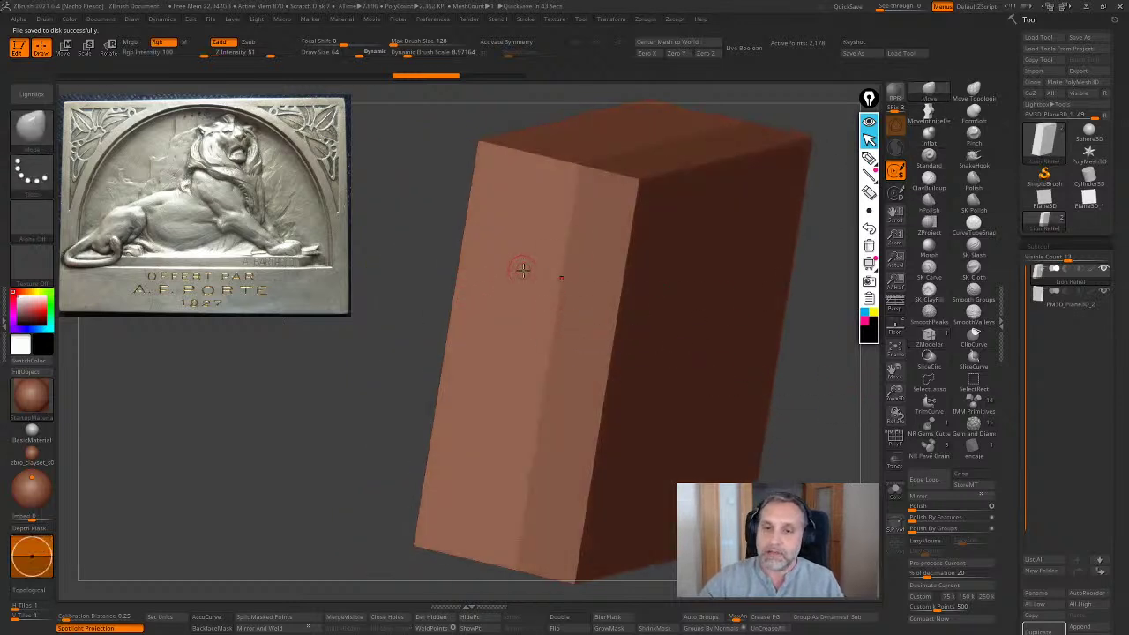
scroll(1024, 502, down, 3)
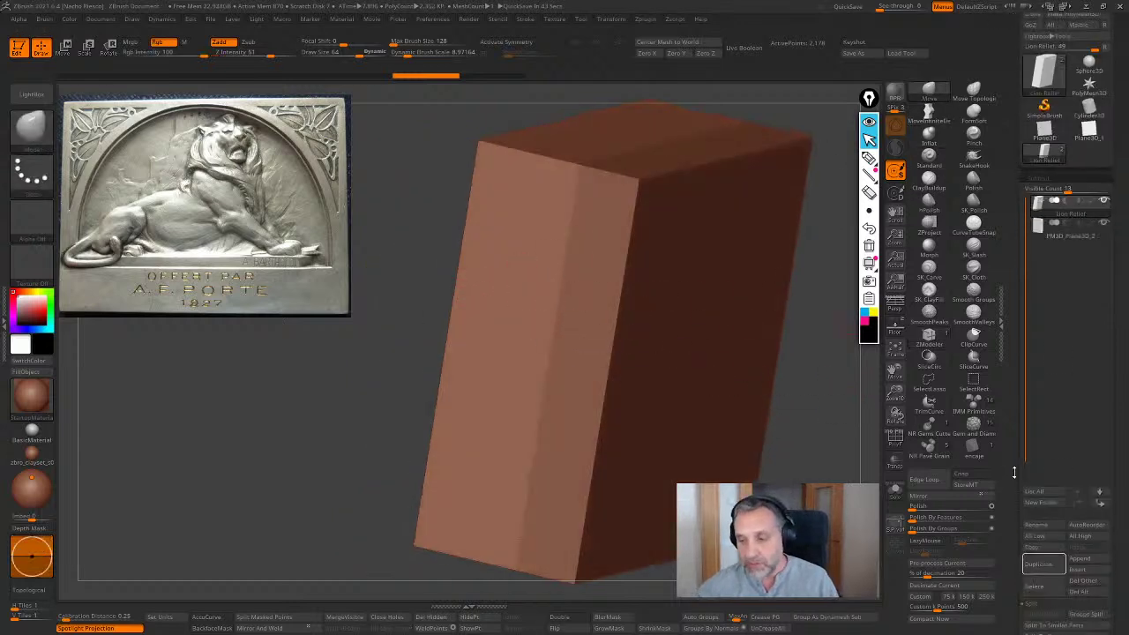
Move the Lion Relief subtool below PM3D_Plane3D_2, set it to subtract, and preview the result with Live Boolean
click(1102, 497)
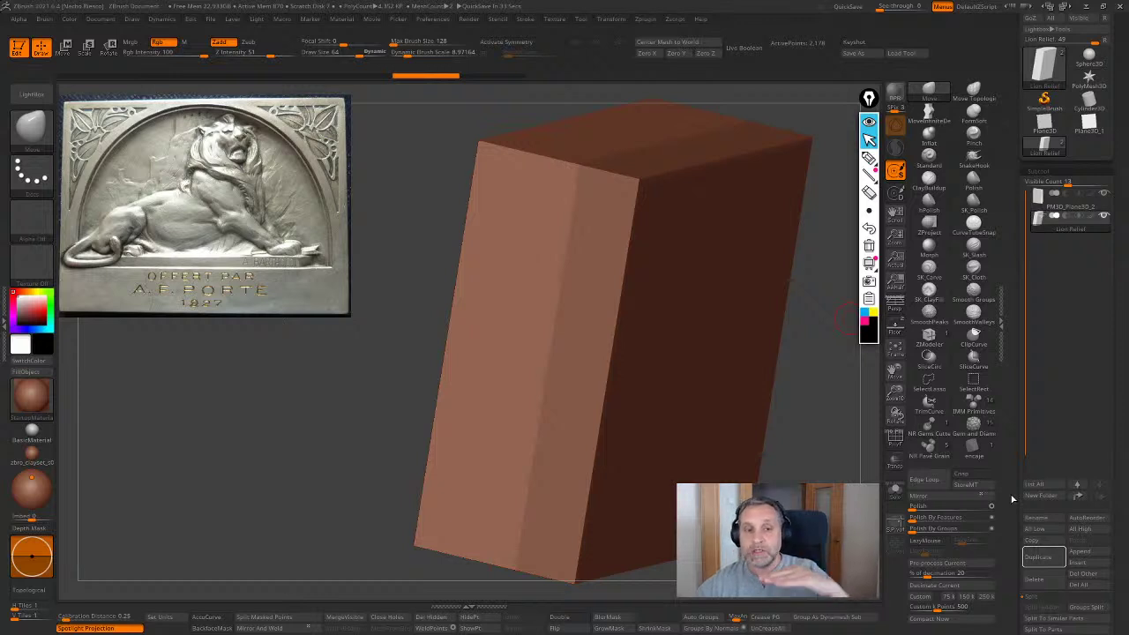
mouse_move(1053, 227)
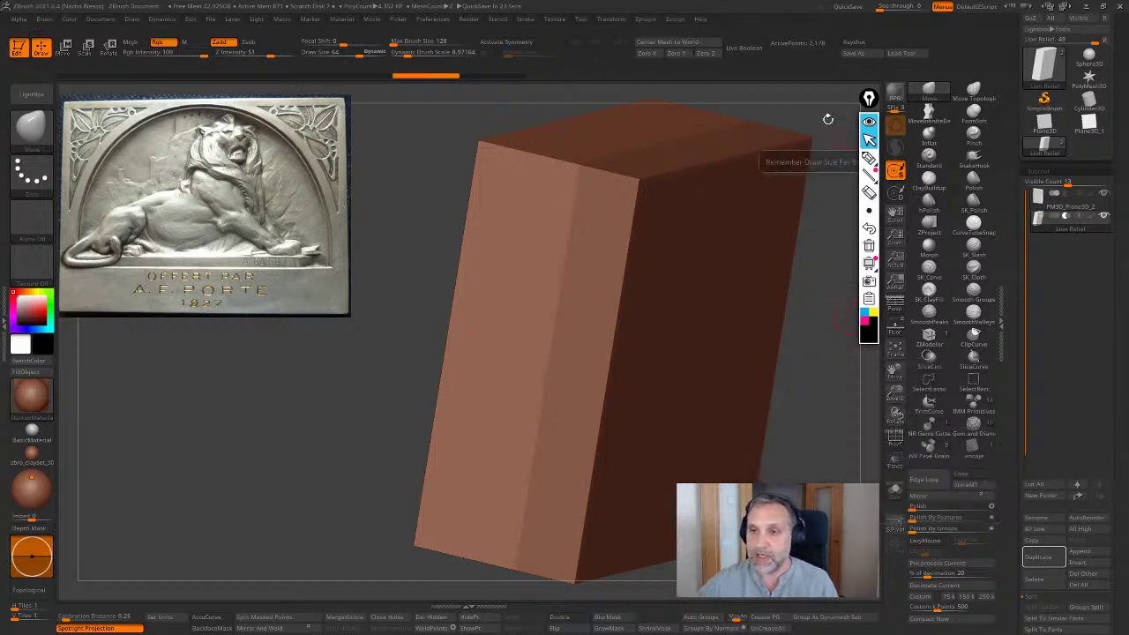
click(749, 50)
click(749, 51)
click(748, 52)
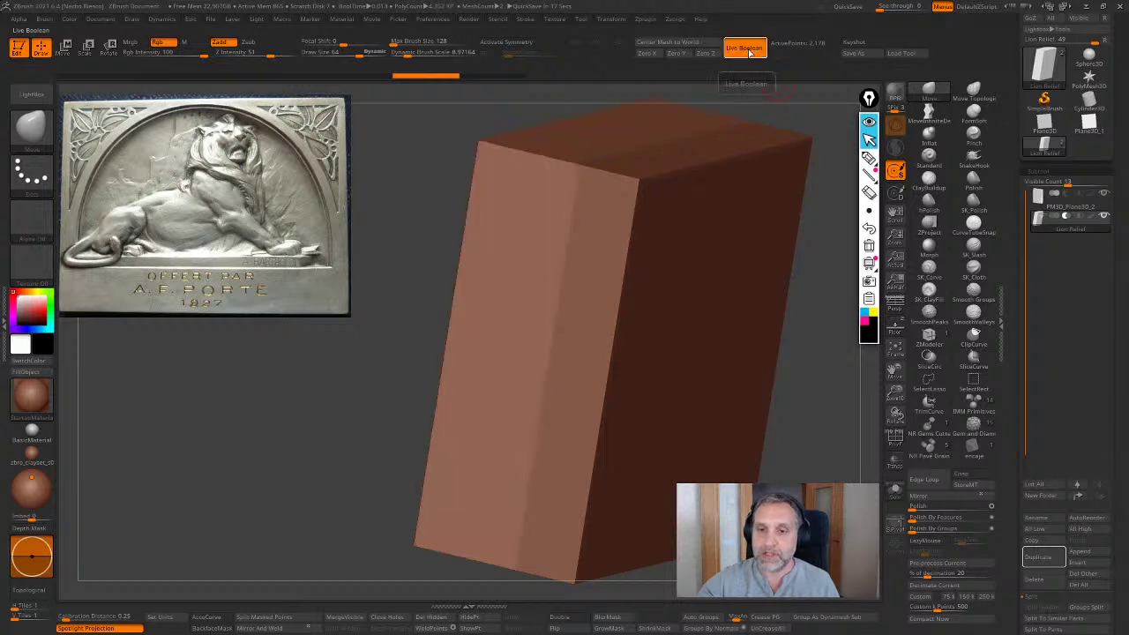
mouse_move(820, 357)
mouse_down()
mouse_move(864, 456)
mouse_move(776, 479)
mouse_up()
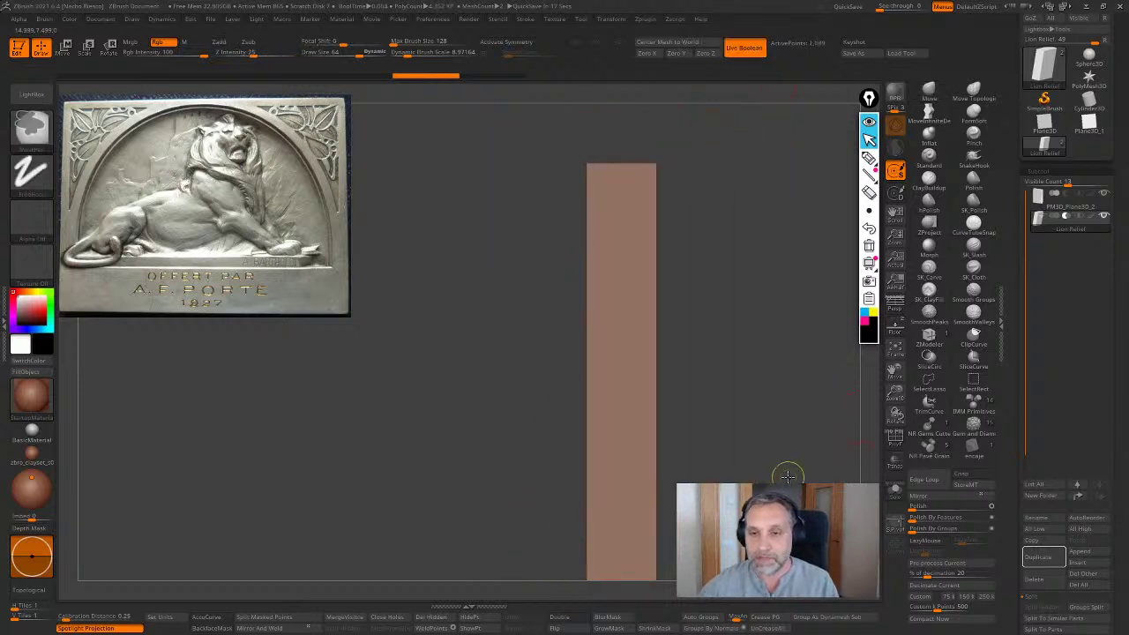
Set the Lion Relief subtool back to additive and turn off Live Boolean
key(ctrl+z)
key(ctrl+z)
click(1054, 216)
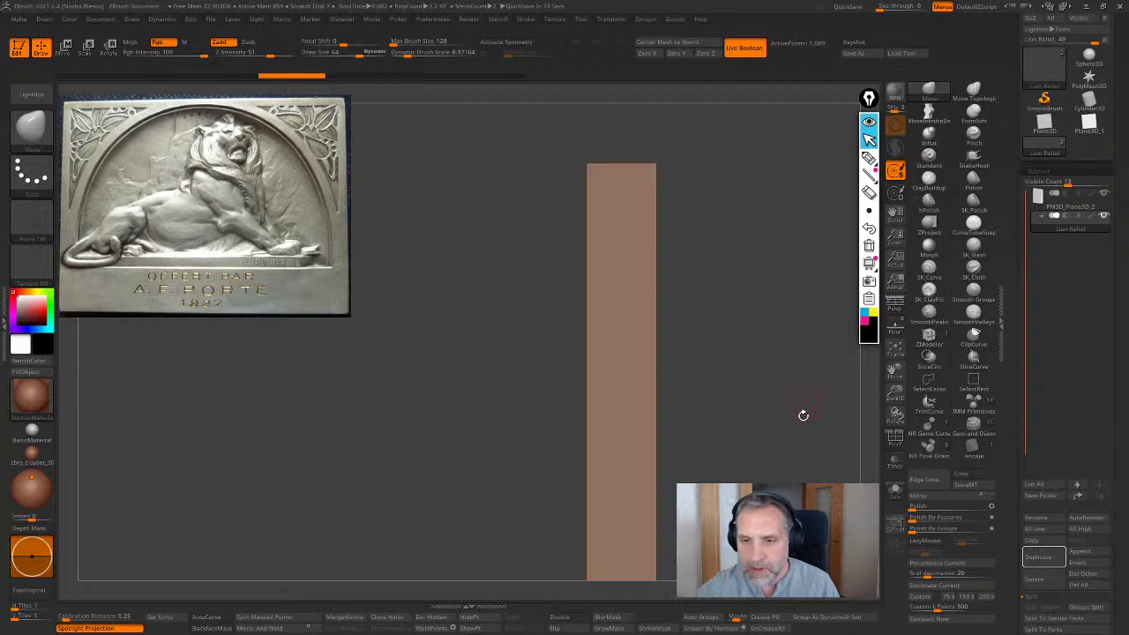
mouse_move(803, 415)
mouse_down()
mouse_move(794, 433)
mouse_move(807, 428)
mouse_up()
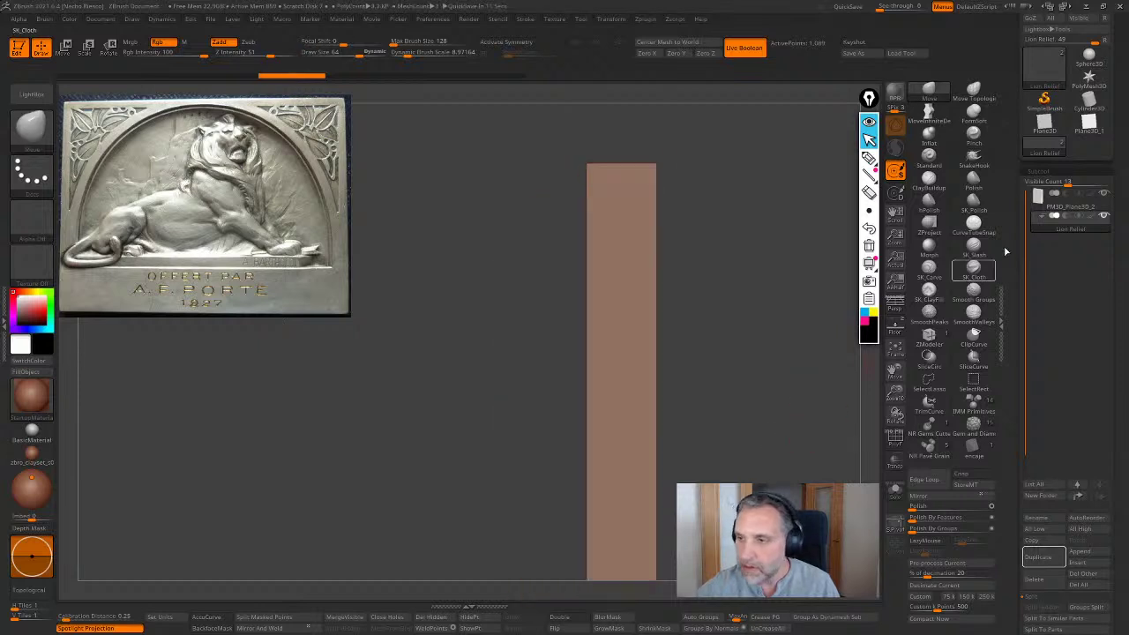
click(745, 49)
Restore the Lion Relief block's thickness through its undo history and check it side-on with the Move gizmo
drag(760, 250, 486, 188)
drag(171, 76, 579, 79)
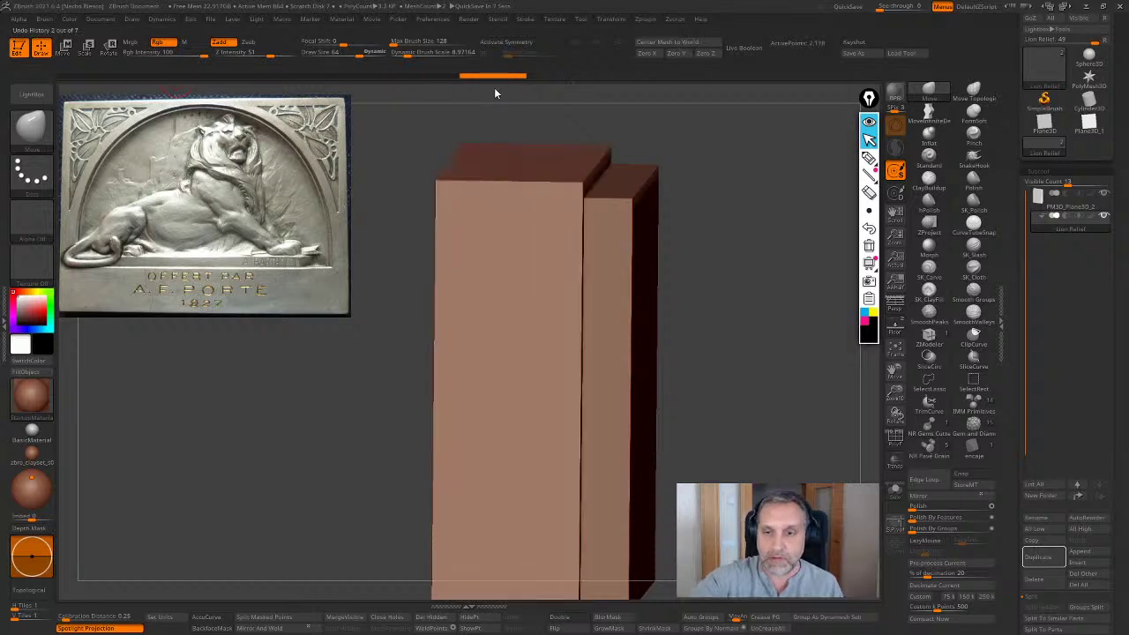
drag(495, 91, 403, 90)
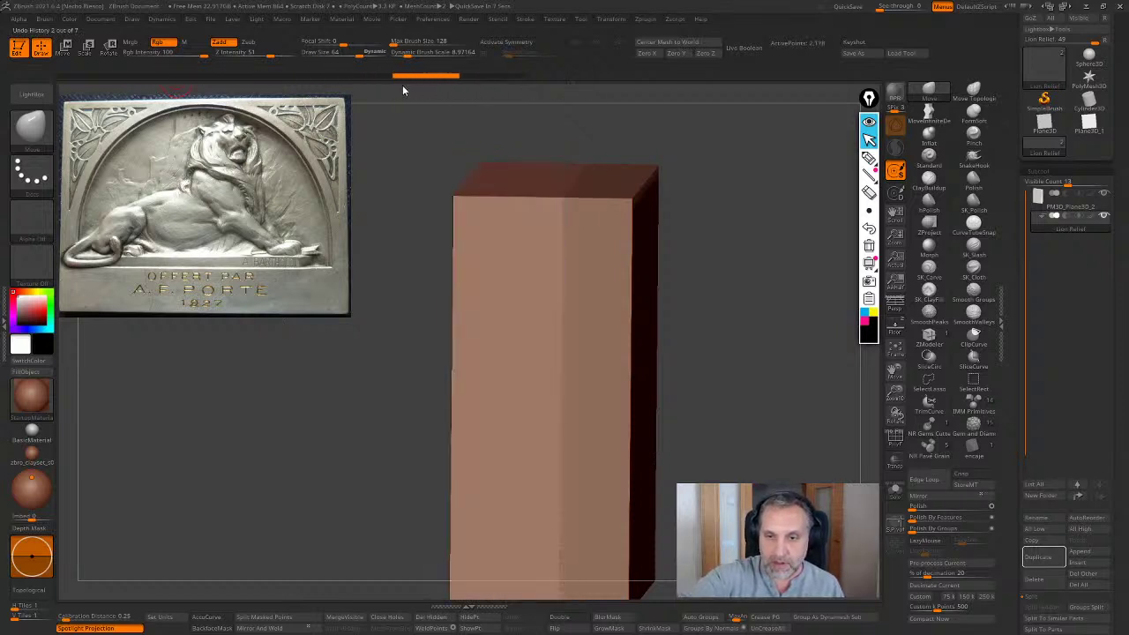
shift+drag(693, 211, 753, 294)
key(w)
alt+drag(684, 370, 670, 361)
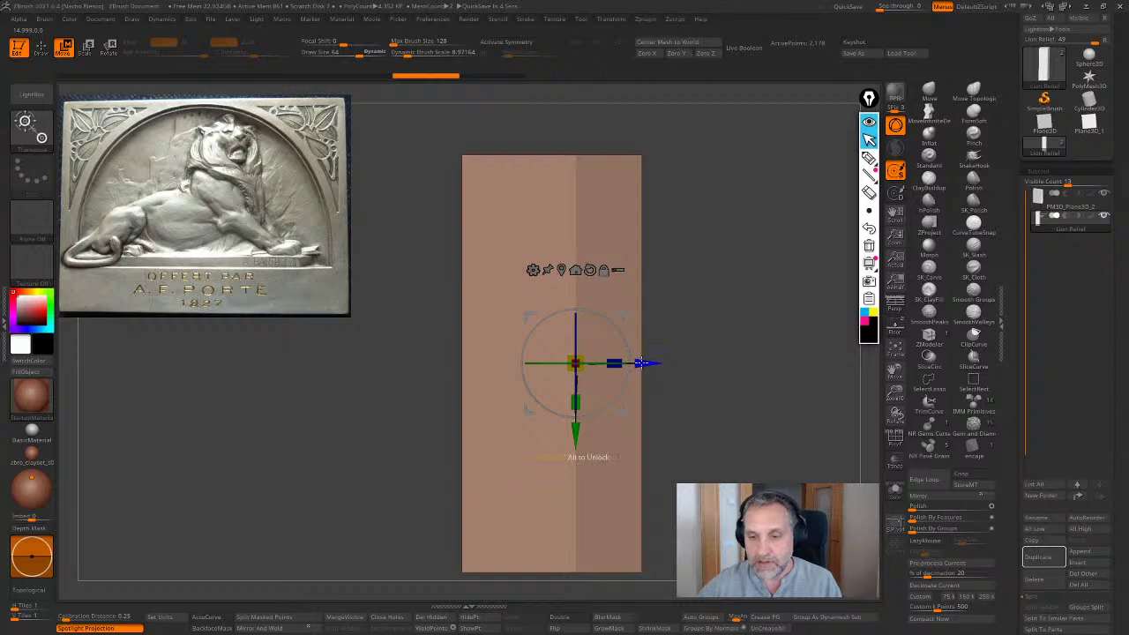
drag(785, 371, 754, 444)
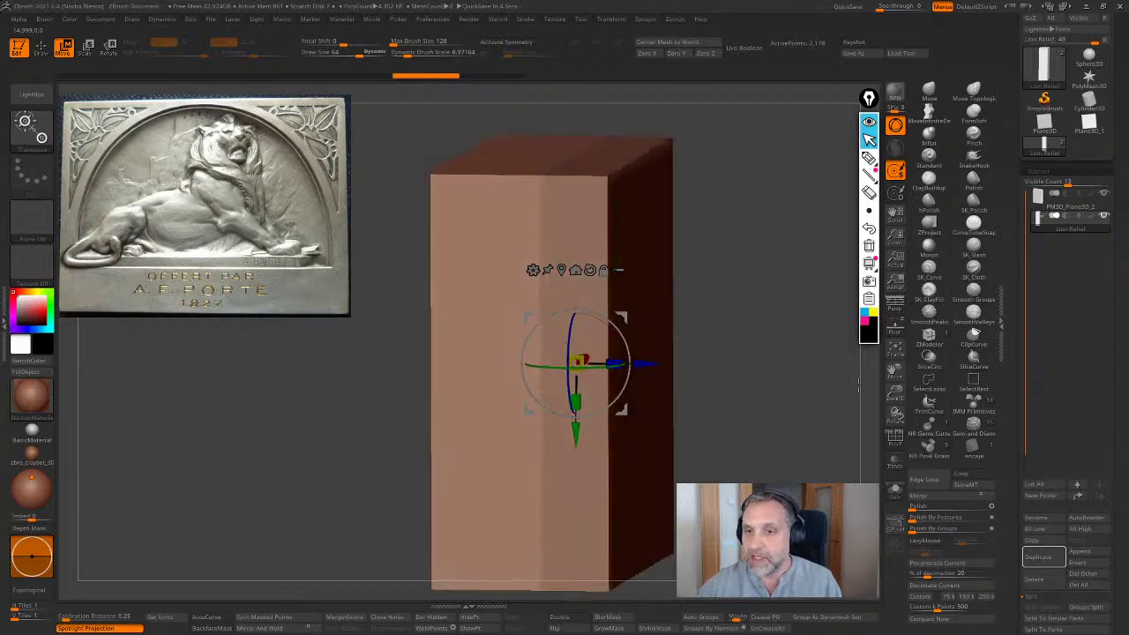
Select the PM3D_Plane3D_2 block, return to Draw mode, and flip the block's normals
click(1068, 209)
drag(785, 379, 705, 384)
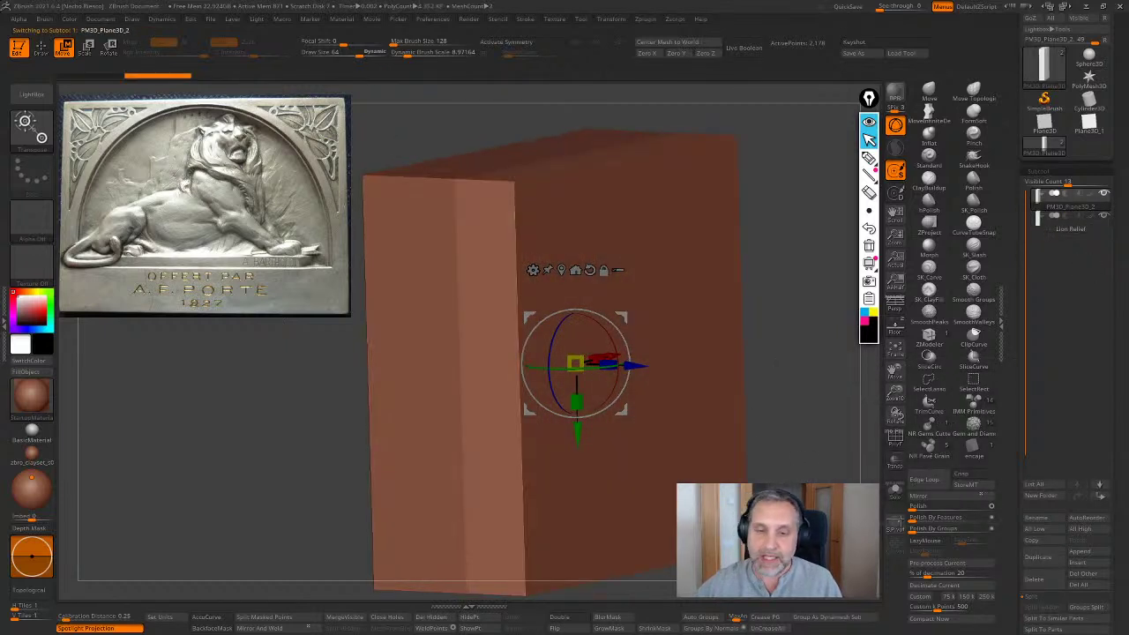
drag(793, 459, 749, 460)
mouse_move(826, 530)
alt+mouse_down()
mouse_move(826, 479)
mouse_move(785, 467)
mouse_move(825, 476)
mouse_move(785, 525)
mouse_move(755, 480)
alt+mouse_up()
key(q)
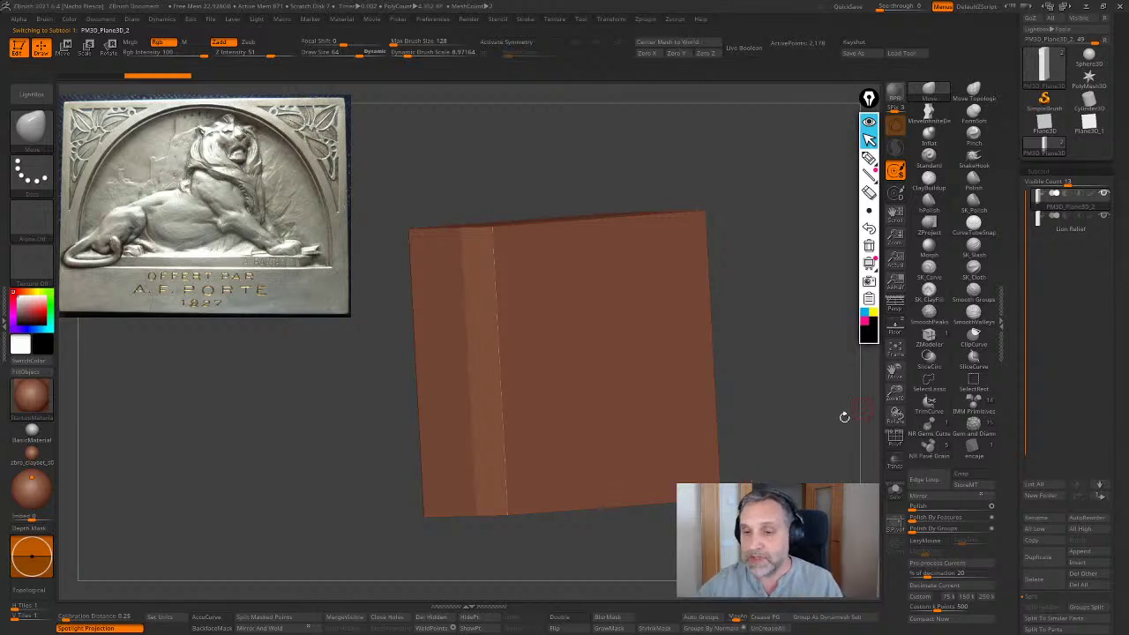
drag(844, 415, 819, 436)
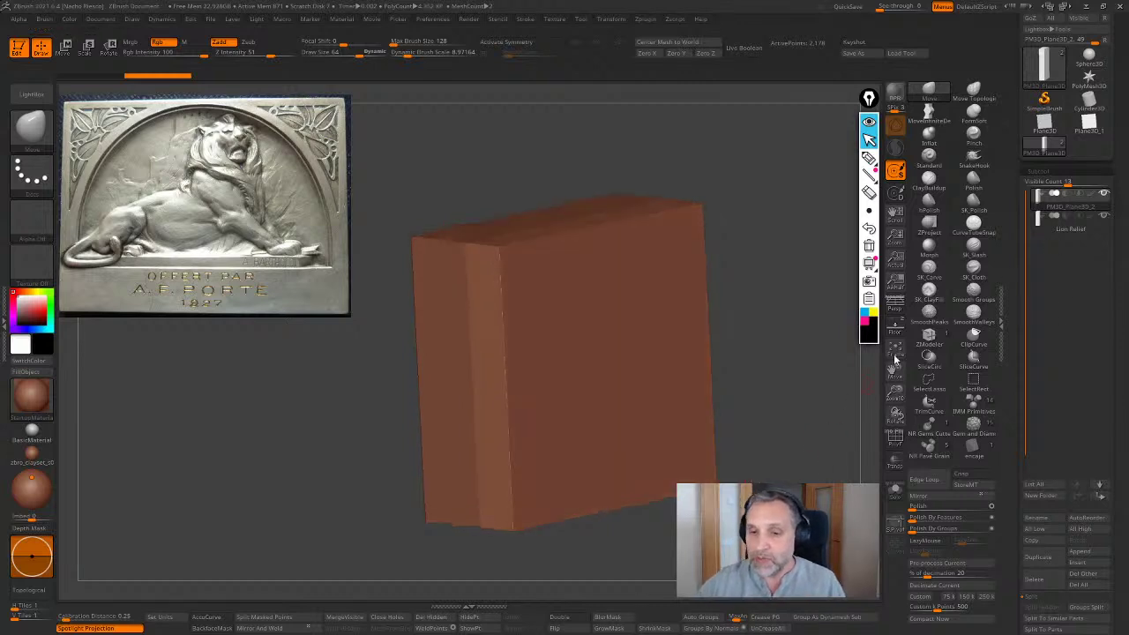
click(556, 628)
drag(397, 397, 450, 395)
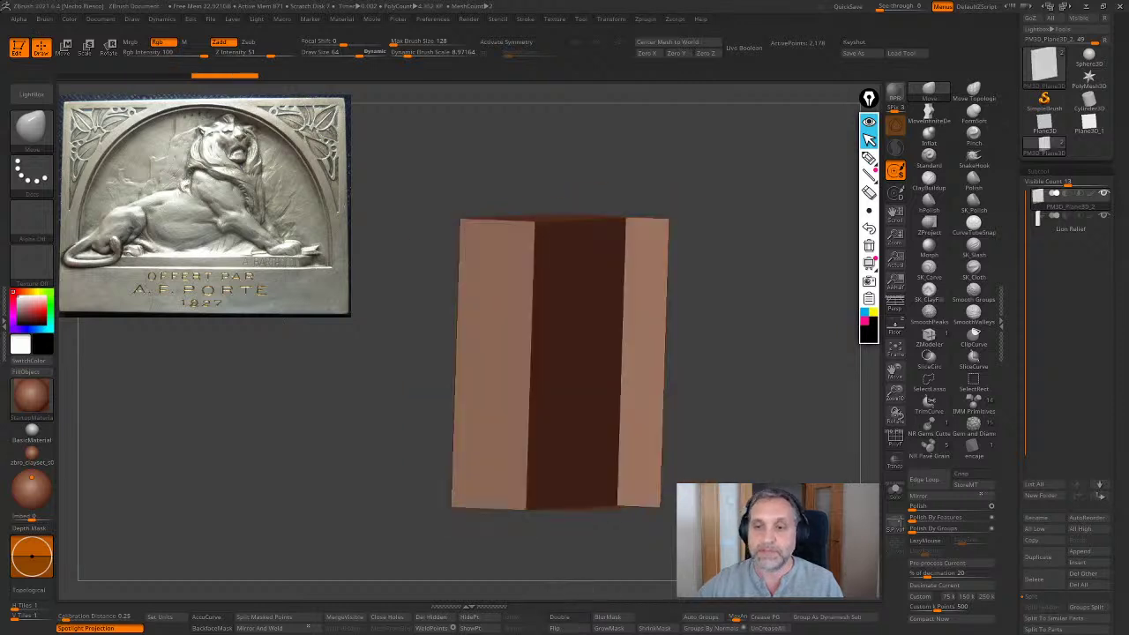
Flip the normals of the PM3D_Plane3D_2 block several more times to compare its face orientation
shift+drag(609, 529, 780, 430)
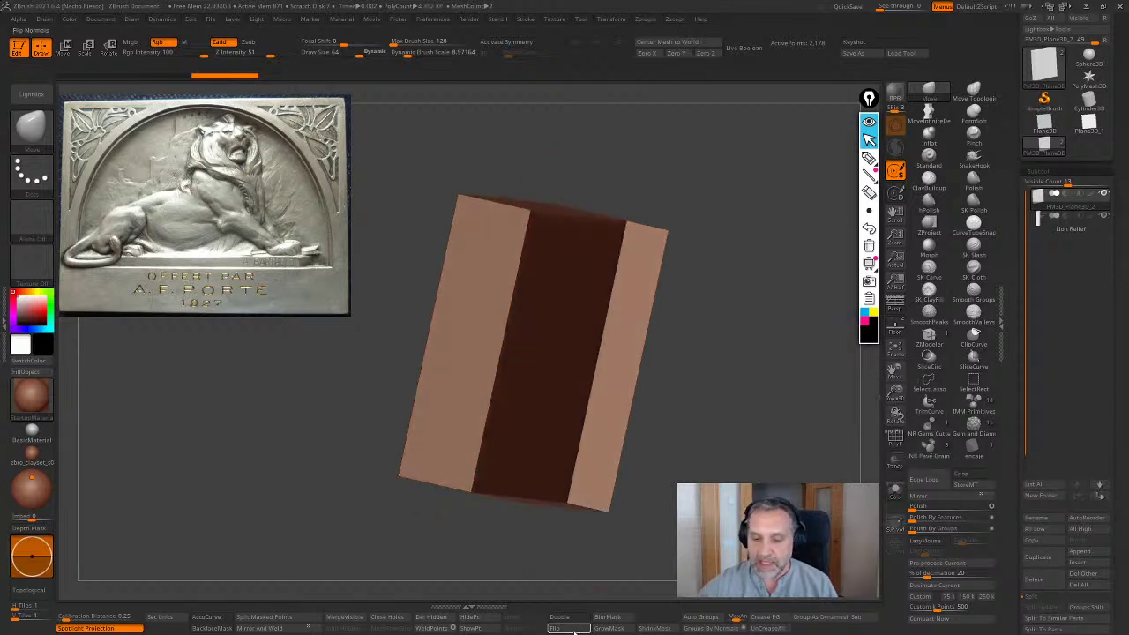
click(568, 629)
click(573, 629)
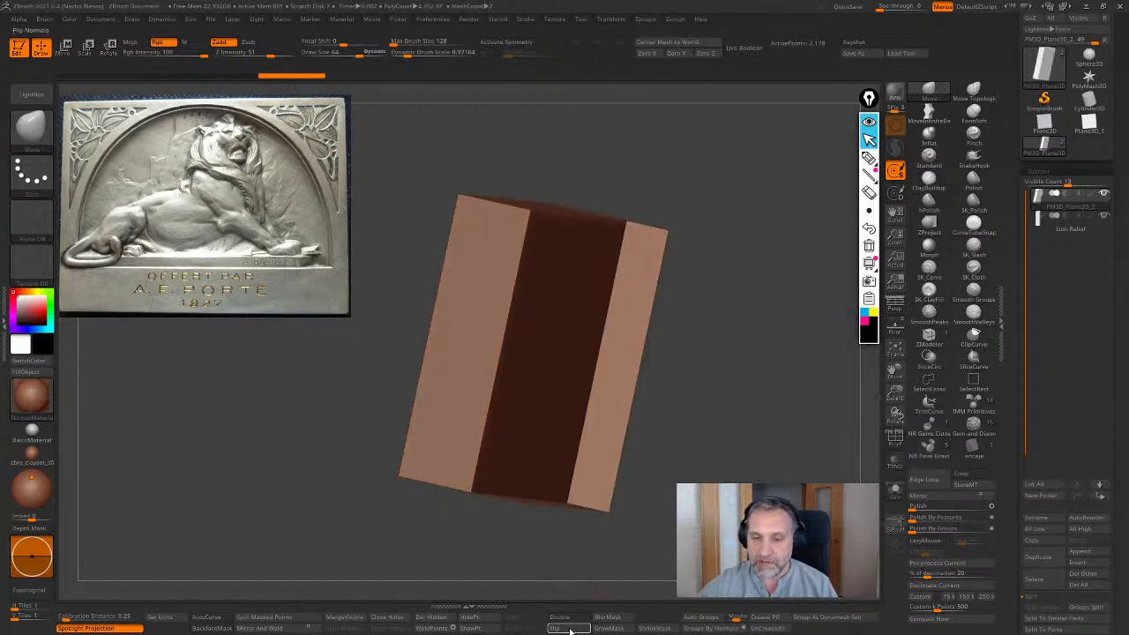
click(578, 628)
drag(1011, 510, 1035, 451)
click(1074, 273)
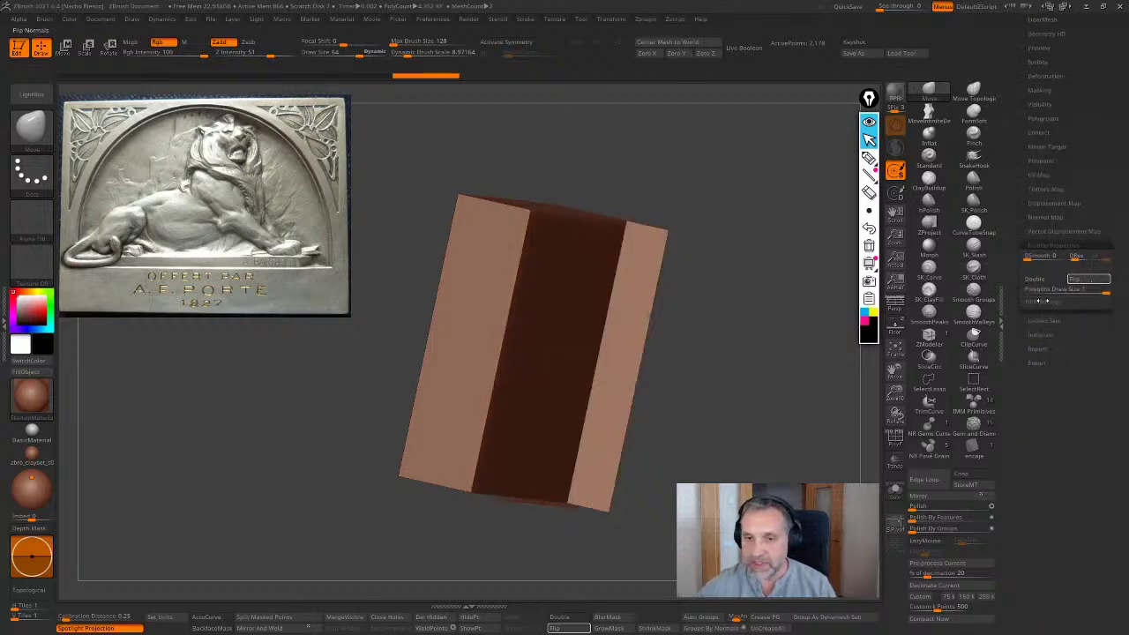
Show the floor grid and examine the two blocks from the side and against the lion reference image
mouse_move(732, 388)
mouse_down()
mouse_move(781, 478)
mouse_move(880, 373)
mouse_up()
click(896, 326)
mouse_move(791, 454)
mouse_down()
mouse_move(789, 431)
mouse_move(776, 454)
mouse_move(847, 423)
mouse_move(768, 450)
mouse_move(825, 439)
mouse_move(767, 441)
mouse_up()
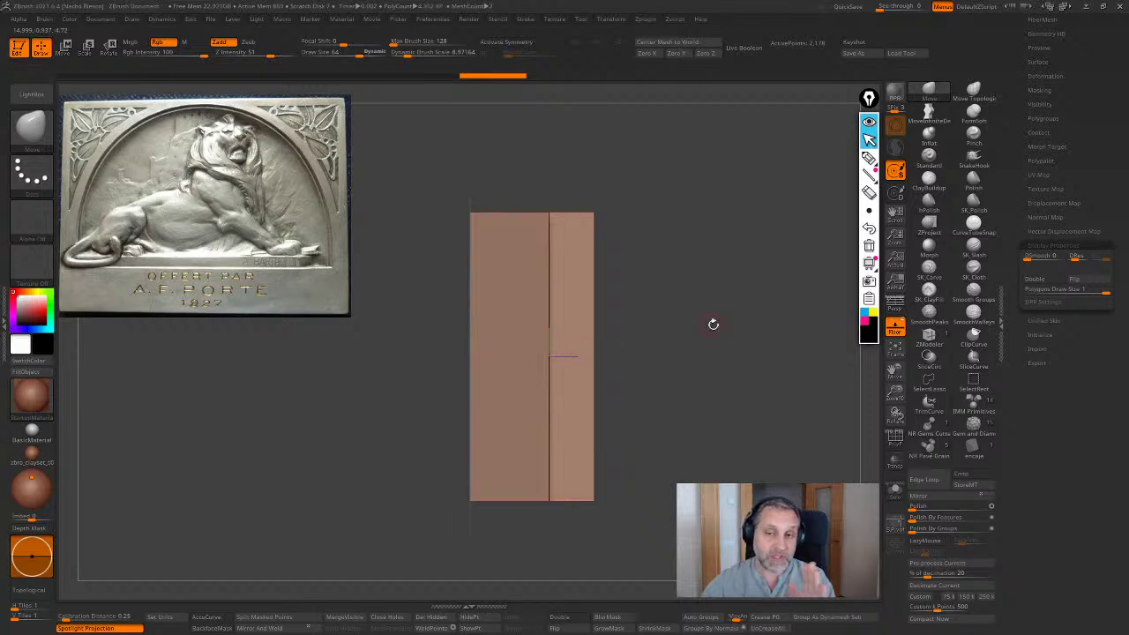
drag(712, 323, 681, 333)
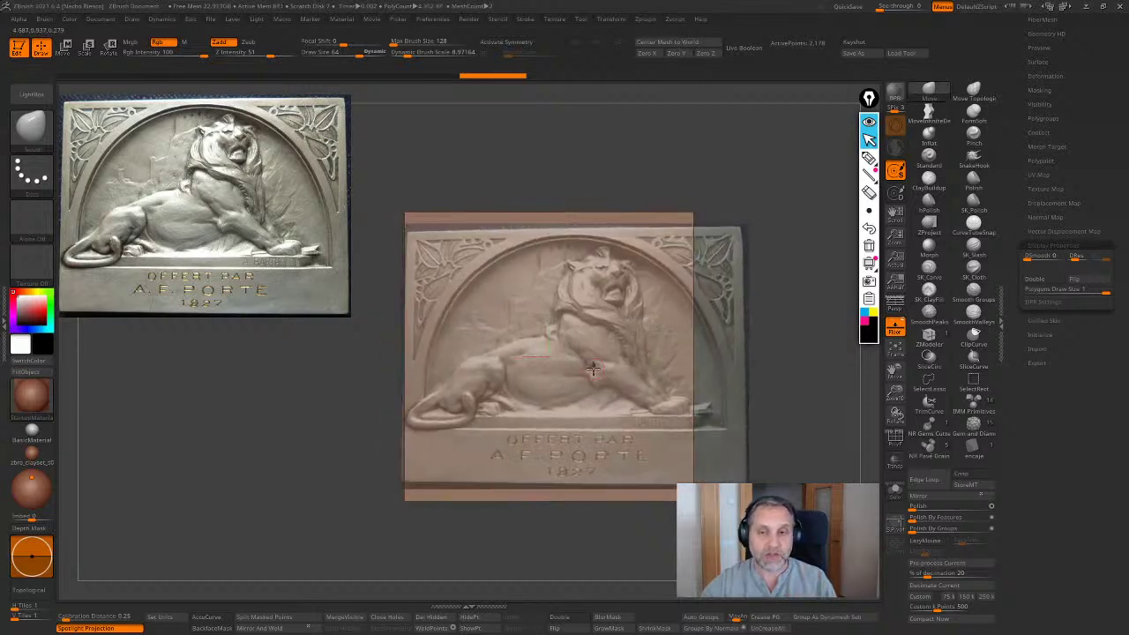
drag(754, 287, 801, 281)
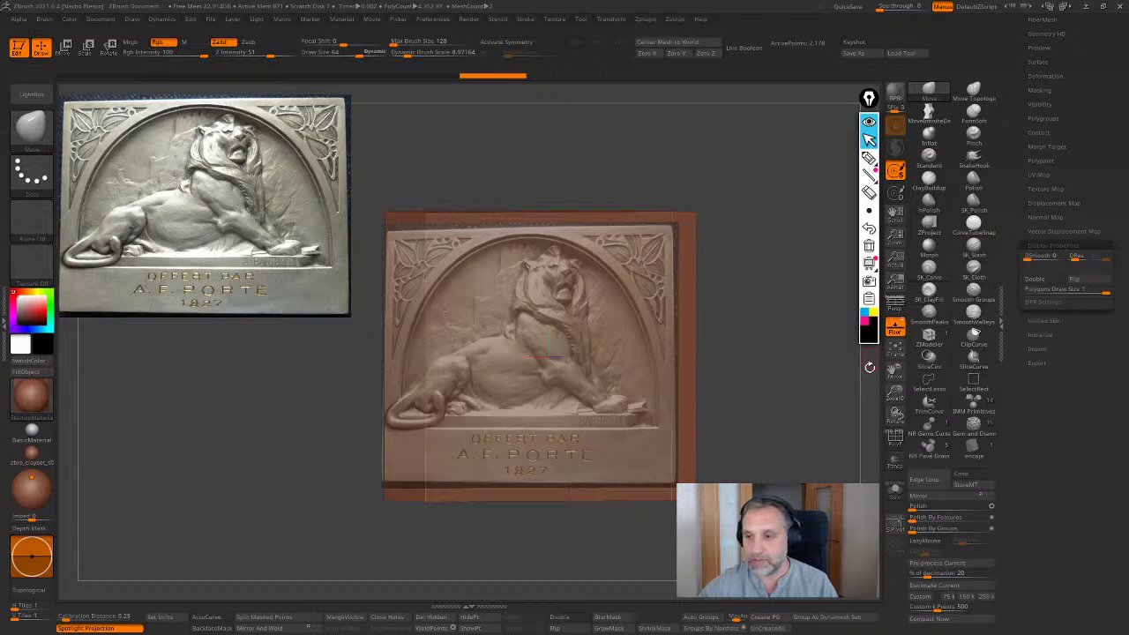
Save the tool over the existing Lion Relief file in the Stream1 folder, and hide the floor grid
drag(763, 516, 728, 473)
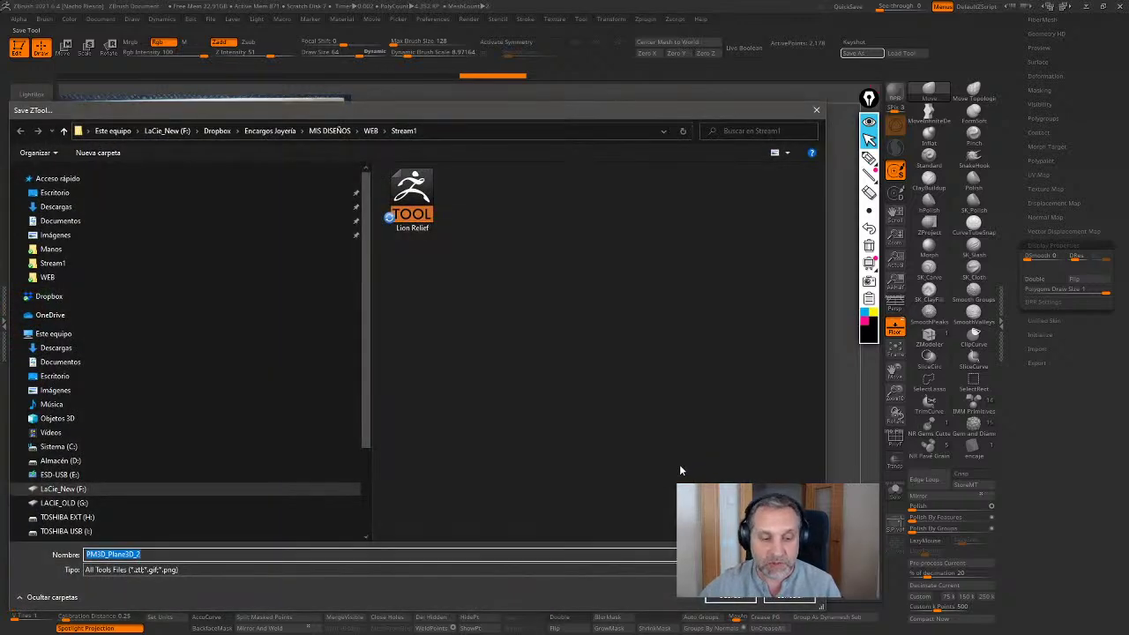
double_click(412, 196)
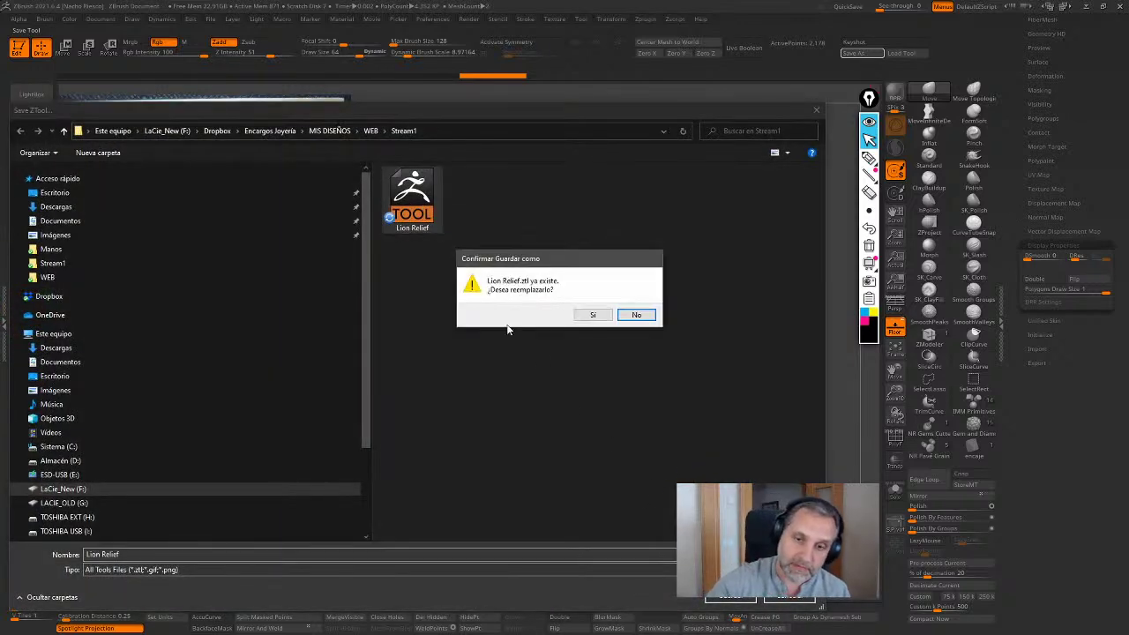
click(586, 315)
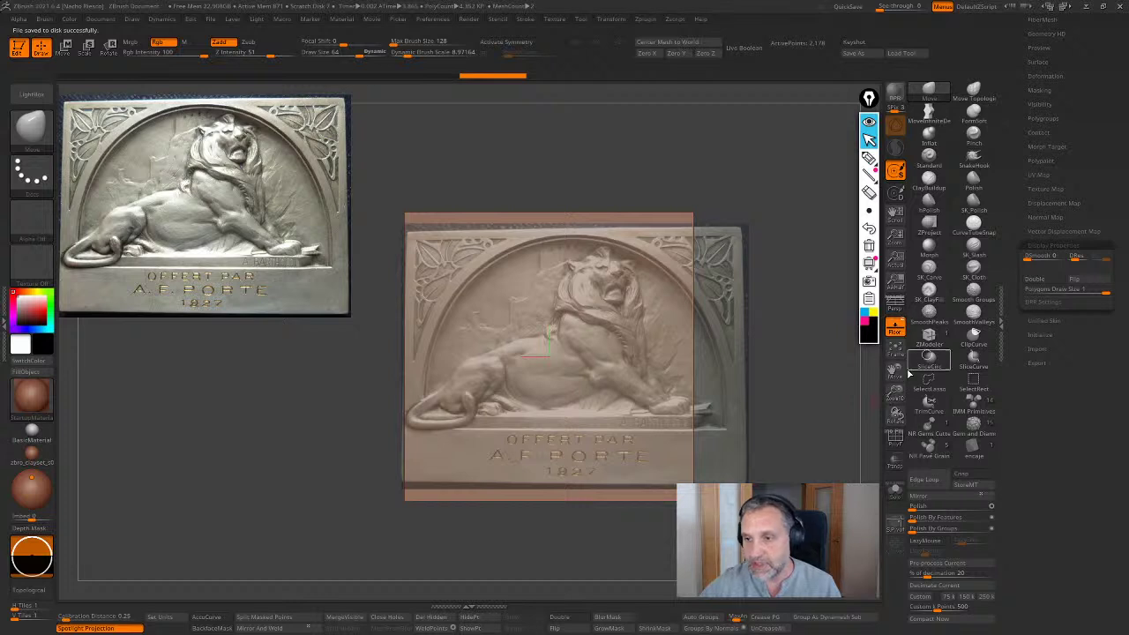
click(895, 327)
drag(852, 388, 912, 330)
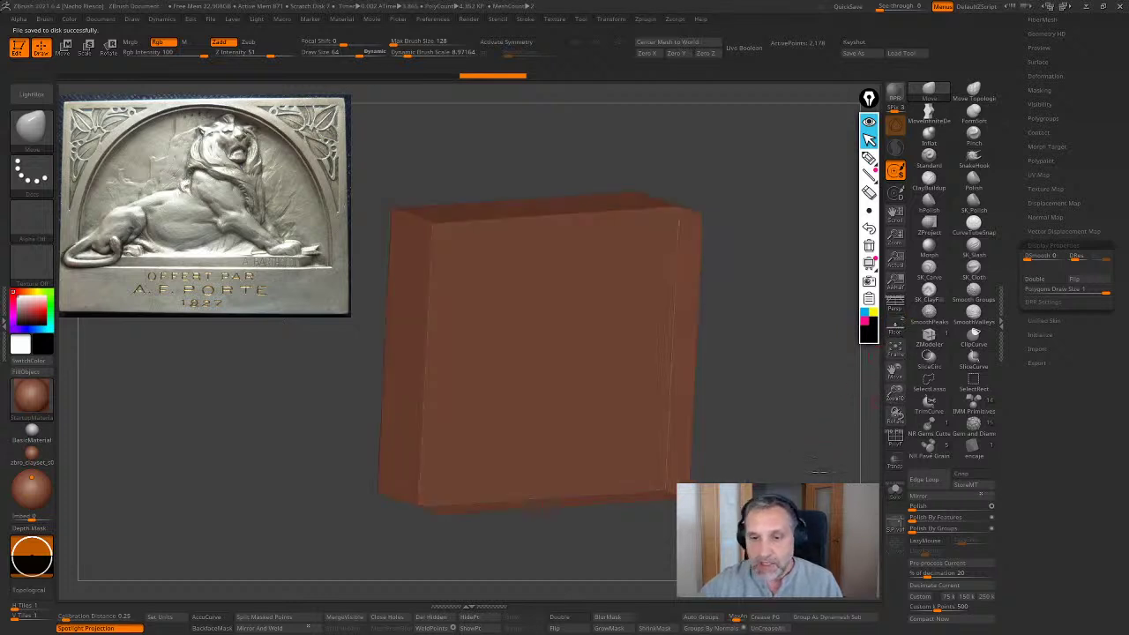
Bring the subtool list into reach and frame the block from the front
drag(1018, 210, 1017, 609)
drag(1013, 136, 1013, 399)
shift+drag(820, 415, 796, 443)
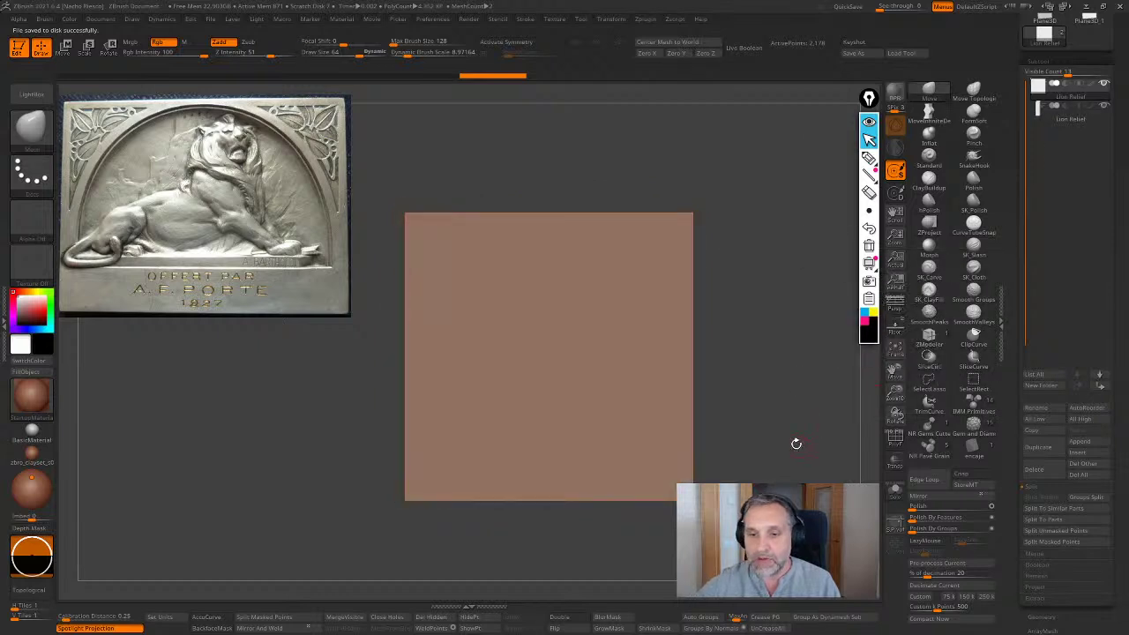
key(f)
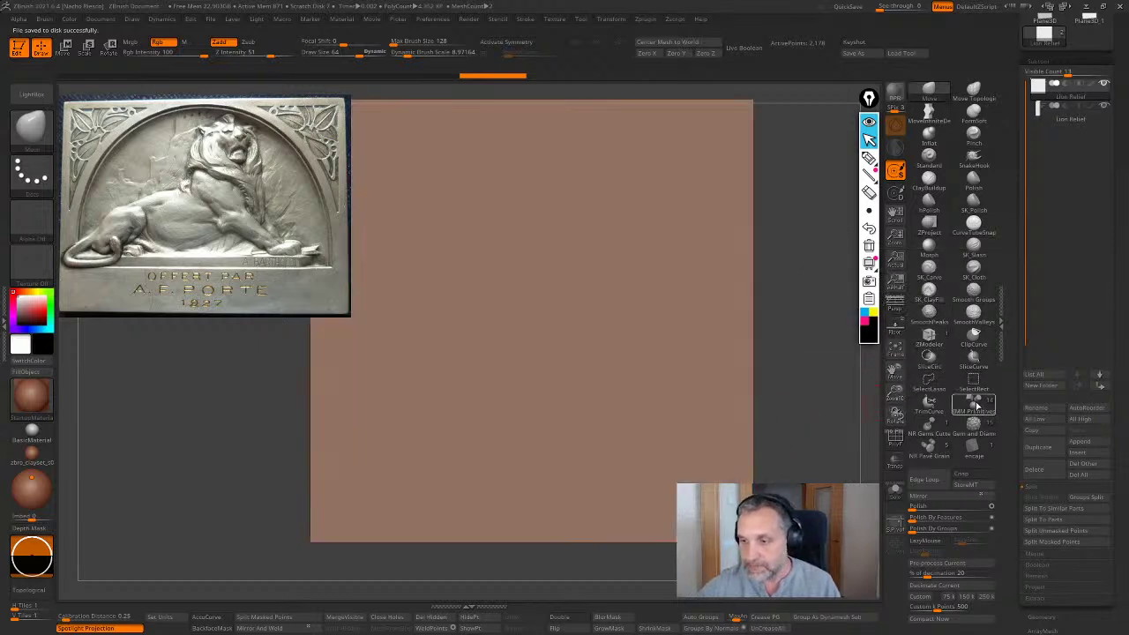
click(973, 403)
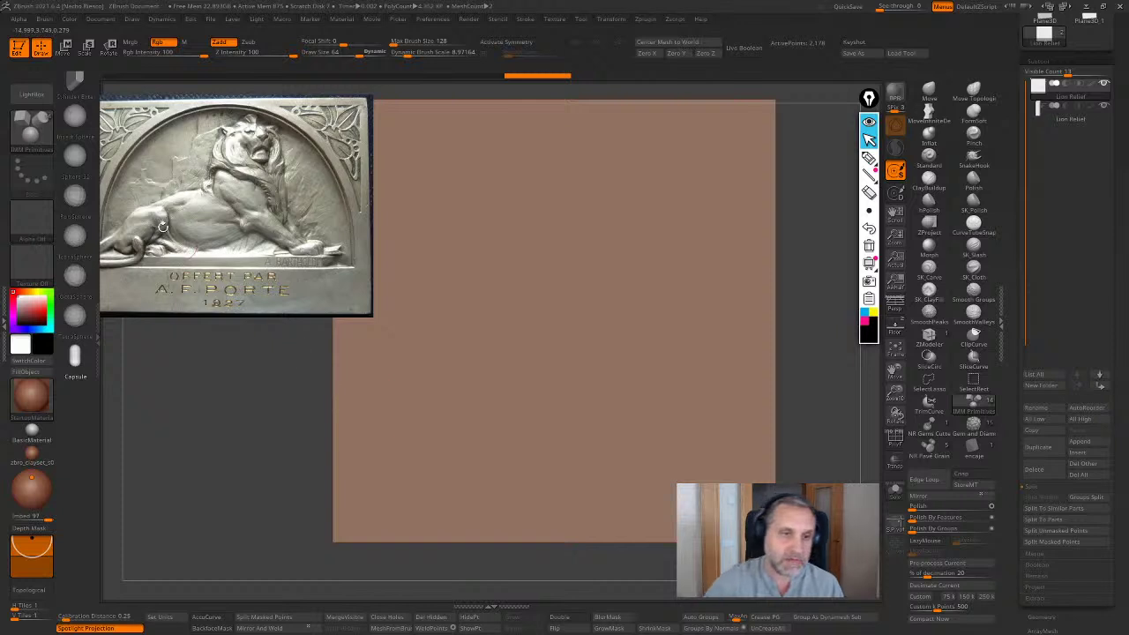
drag(75, 190, 79, 418)
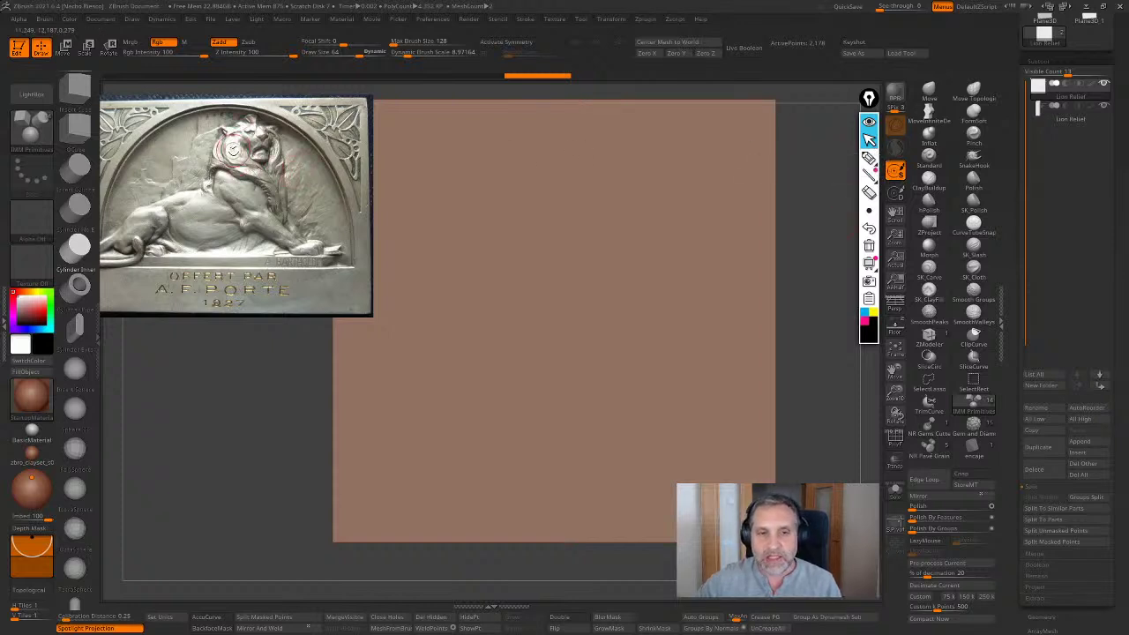
key(shift+z)
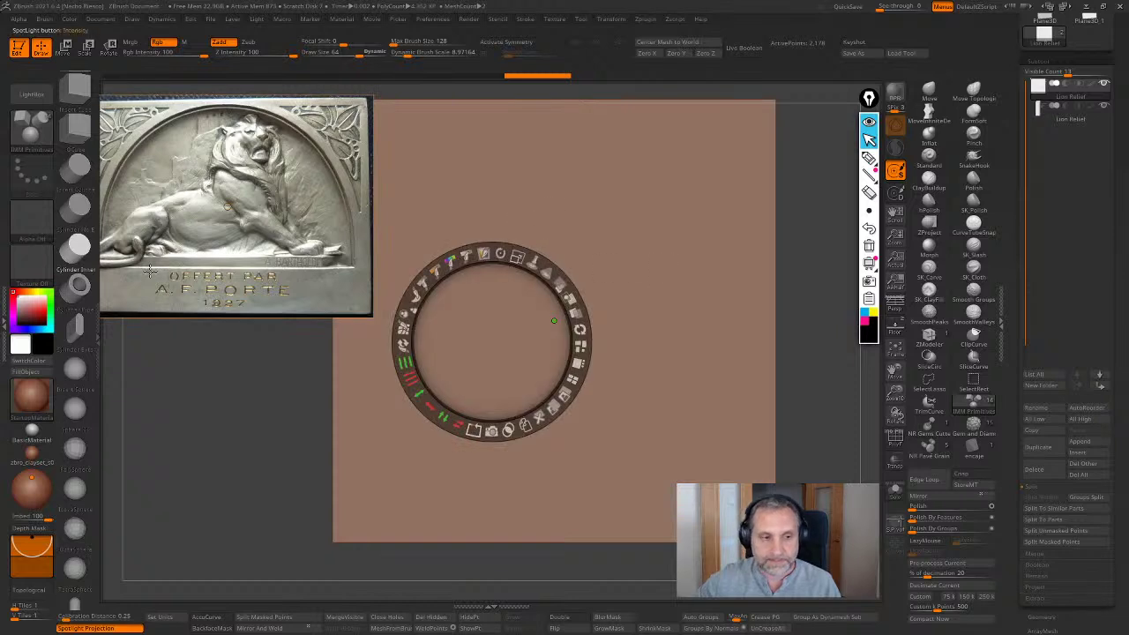
click(929, 90)
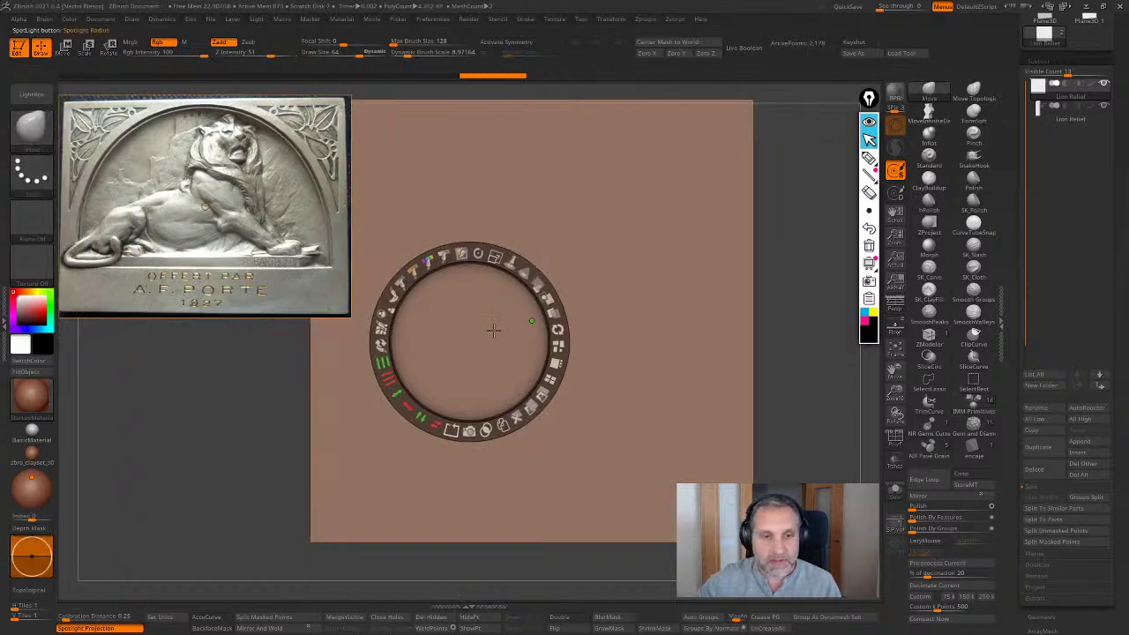
key(z)
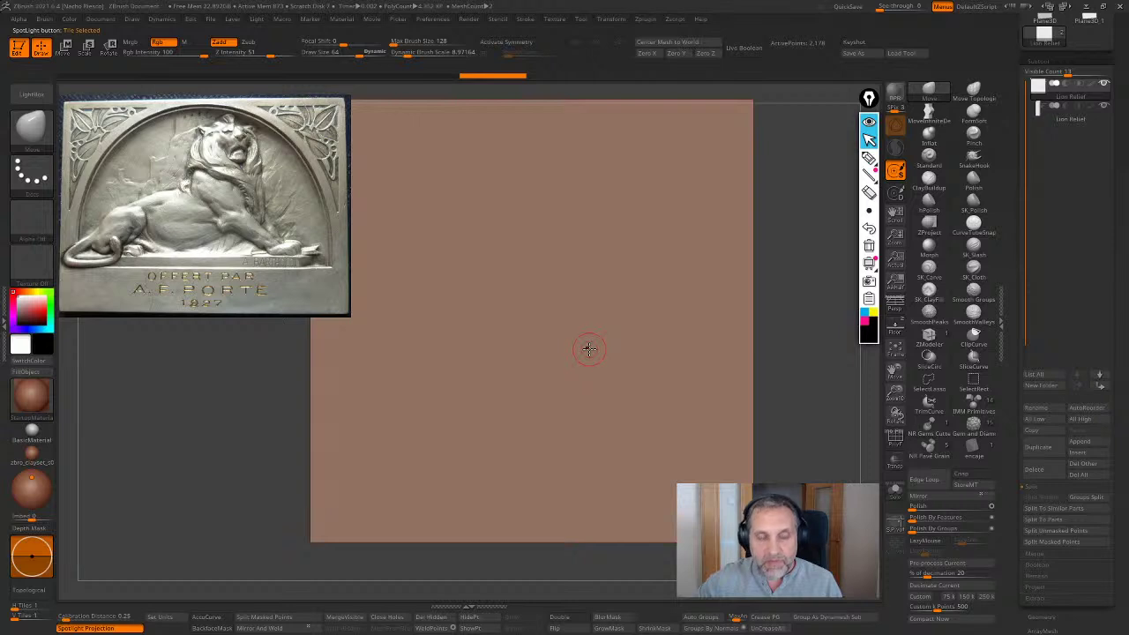
Annotate the reference image by outlining the lion's torso in yellow and its front leg in blue
click(871, 169)
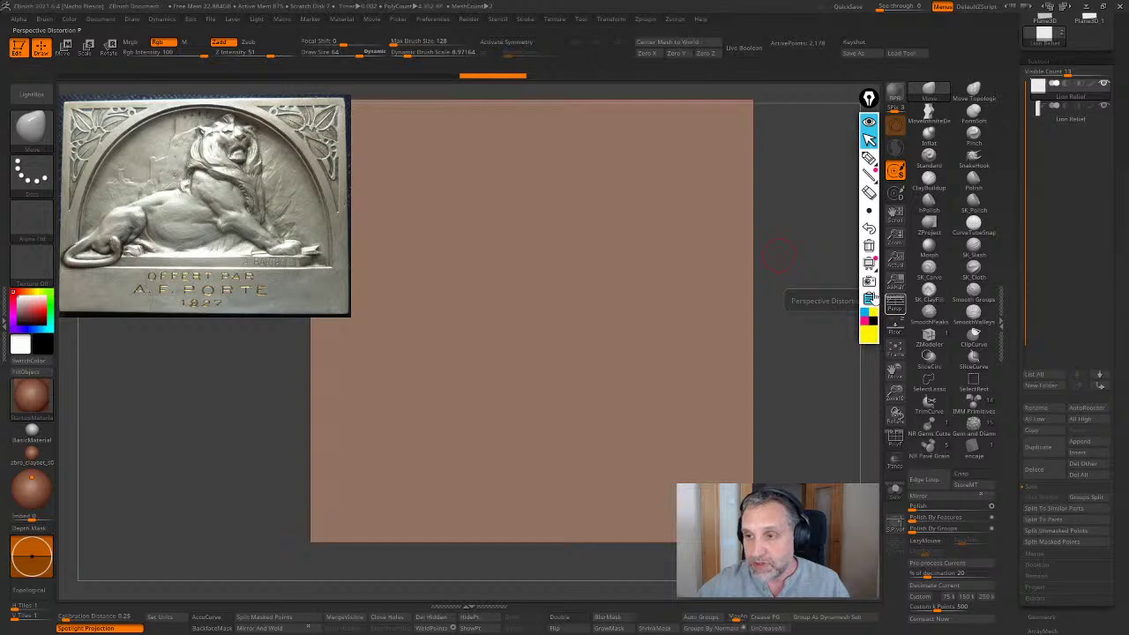
click(868, 159)
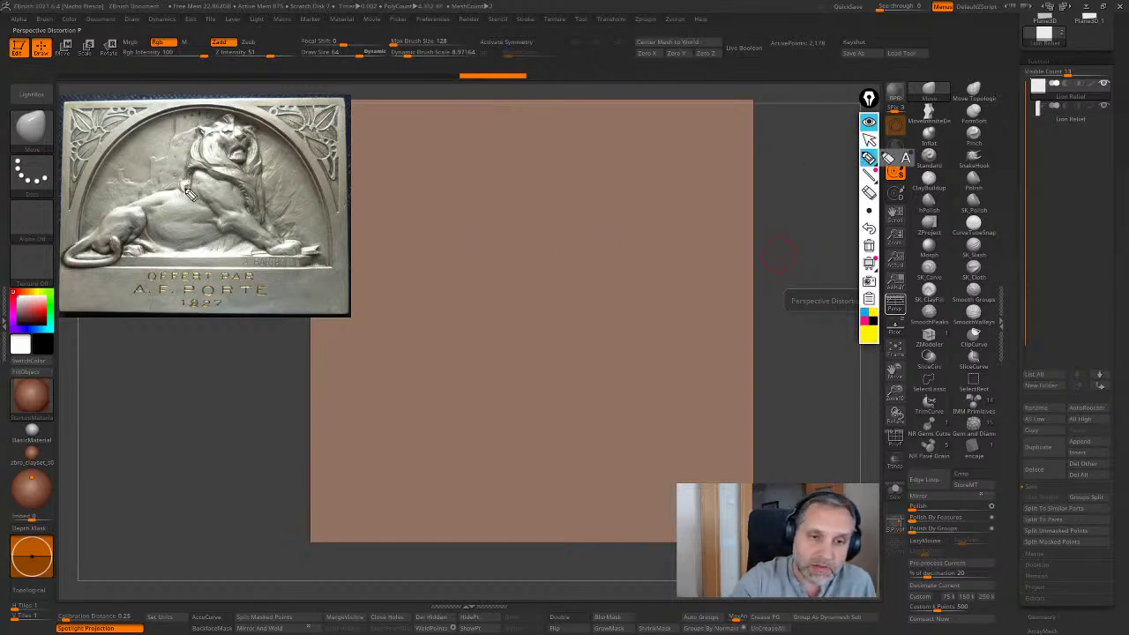
mouse_move(188, 193)
mouse_down()
mouse_move(110, 231)
mouse_move(152, 250)
mouse_move(217, 247)
mouse_move(187, 190)
mouse_up()
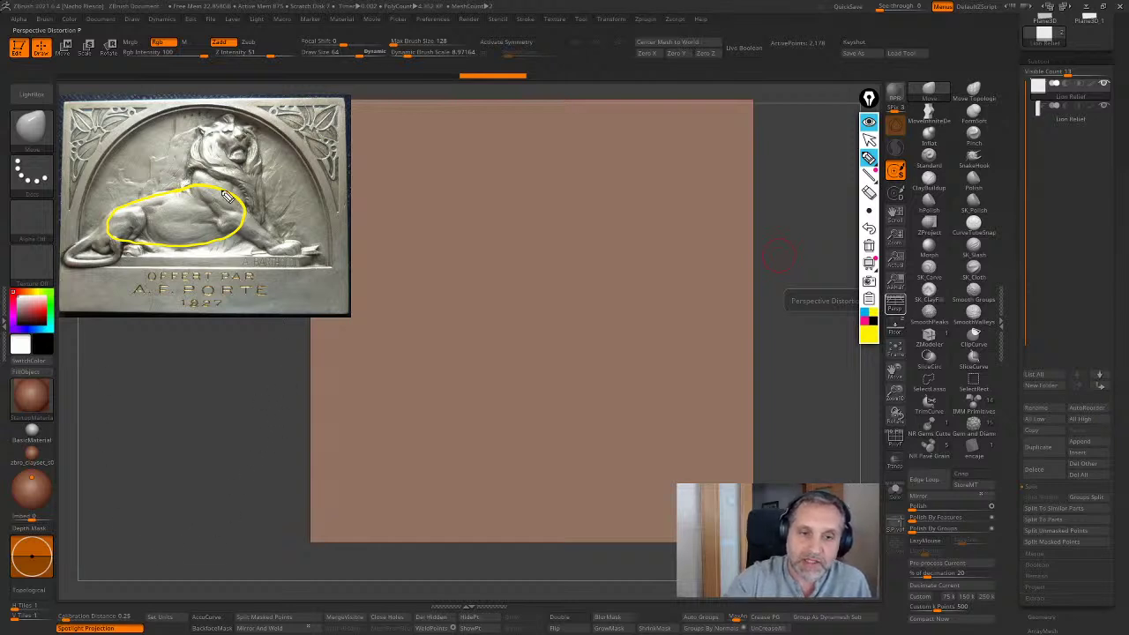
click(864, 310)
mouse_move(195, 168)
mouse_down()
mouse_move(235, 231)
mouse_move(300, 249)
mouse_move(197, 173)
mouse_up()
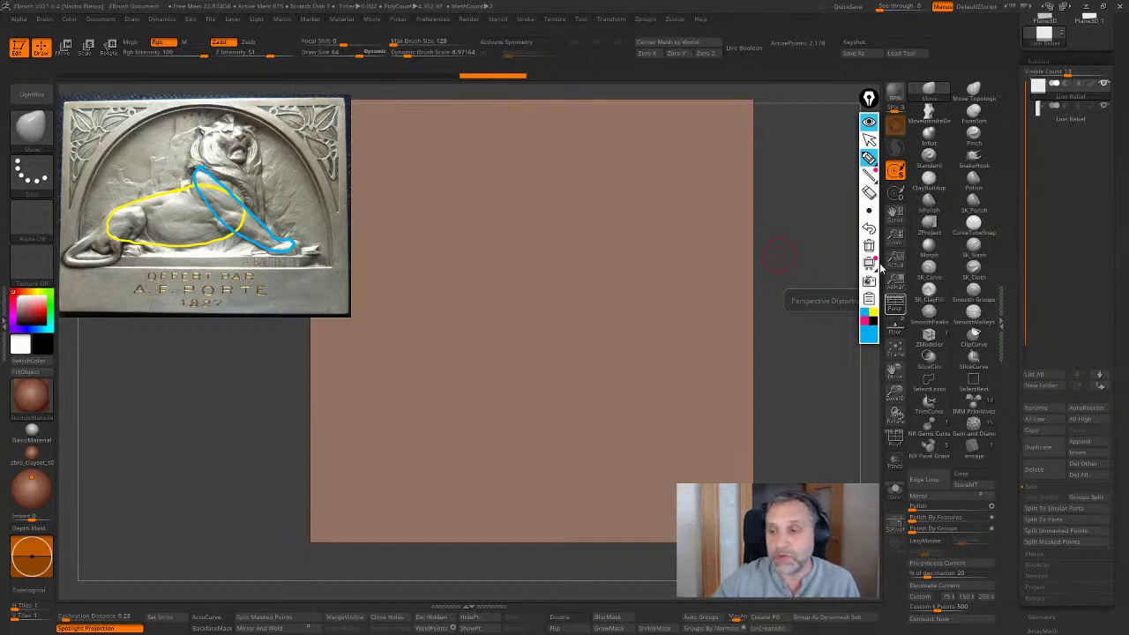
Outline the lion's hind leg in pink and its hind paw in black on the reference image, and clear all annotations
click(864, 319)
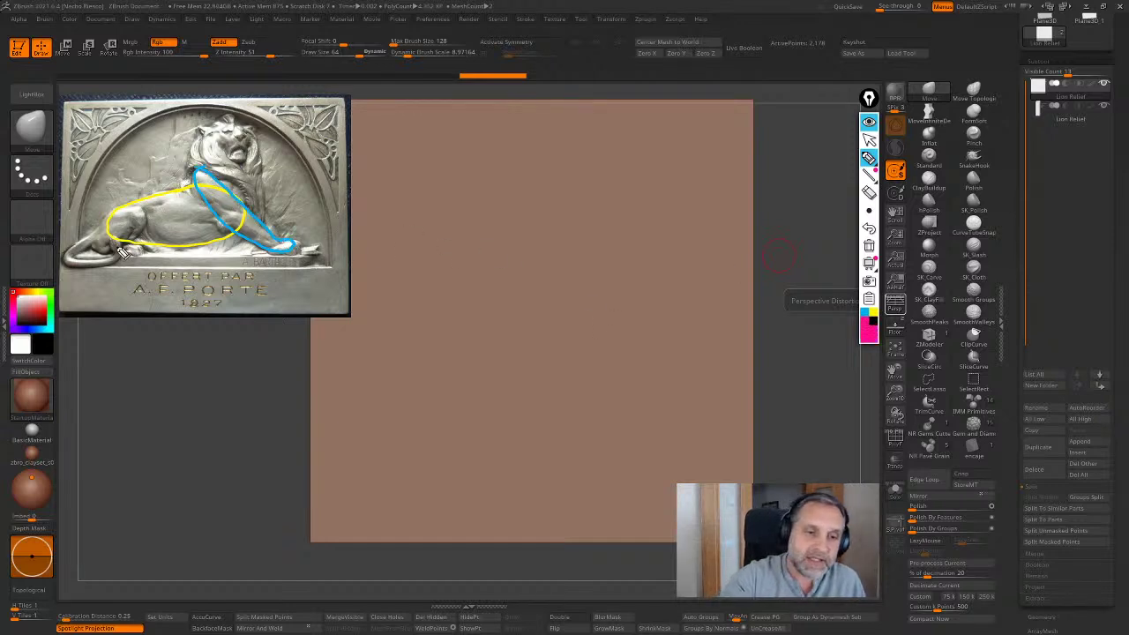
mouse_move(122, 251)
mouse_down()
mouse_move(111, 256)
mouse_move(145, 236)
mouse_move(150, 212)
mouse_move(108, 231)
mouse_move(138, 251)
mouse_up()
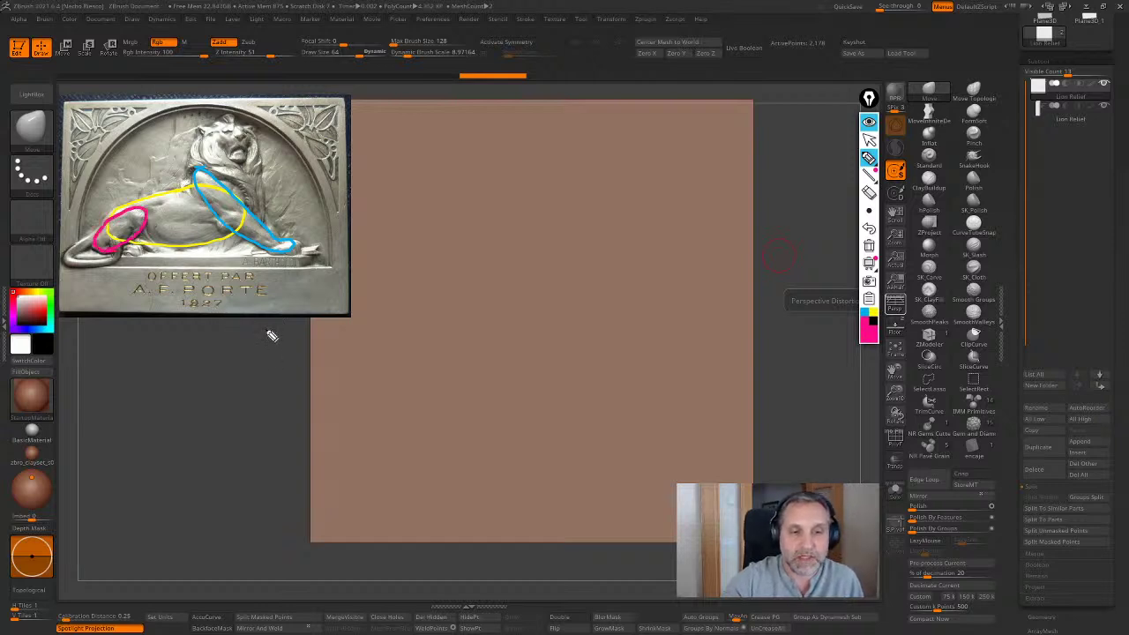
click(873, 328)
mouse_move(110, 246)
mouse_down()
mouse_move(146, 250)
mouse_move(132, 262)
mouse_move(109, 246)
mouse_up()
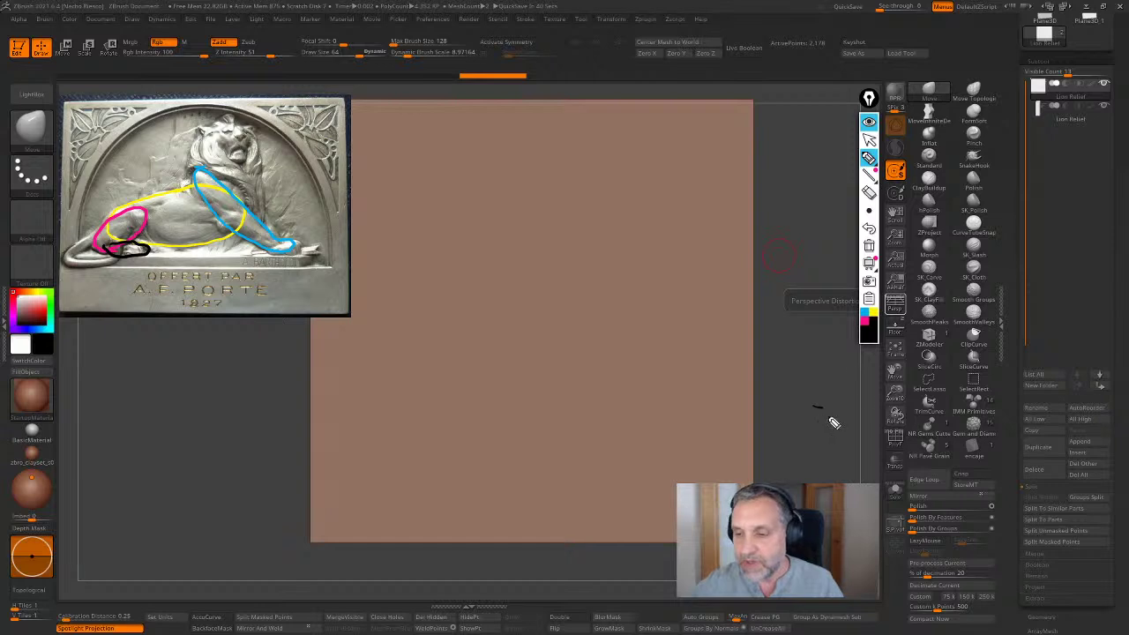
click(868, 245)
click(868, 140)
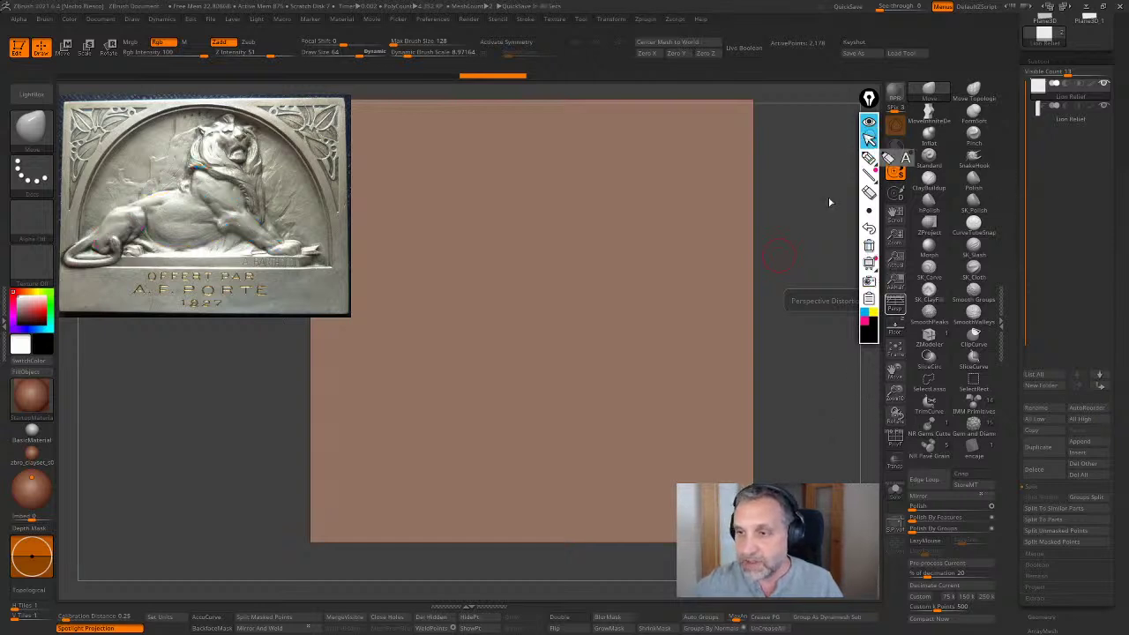
Insert a sphere from the IMM Primitives brush onto the block's front face over the lion's torso, using the floor-grid reference for placement
mouse_move(829, 201)
mouse_down()
mouse_move(824, 338)
mouse_move(787, 375)
mouse_move(837, 365)
mouse_up()
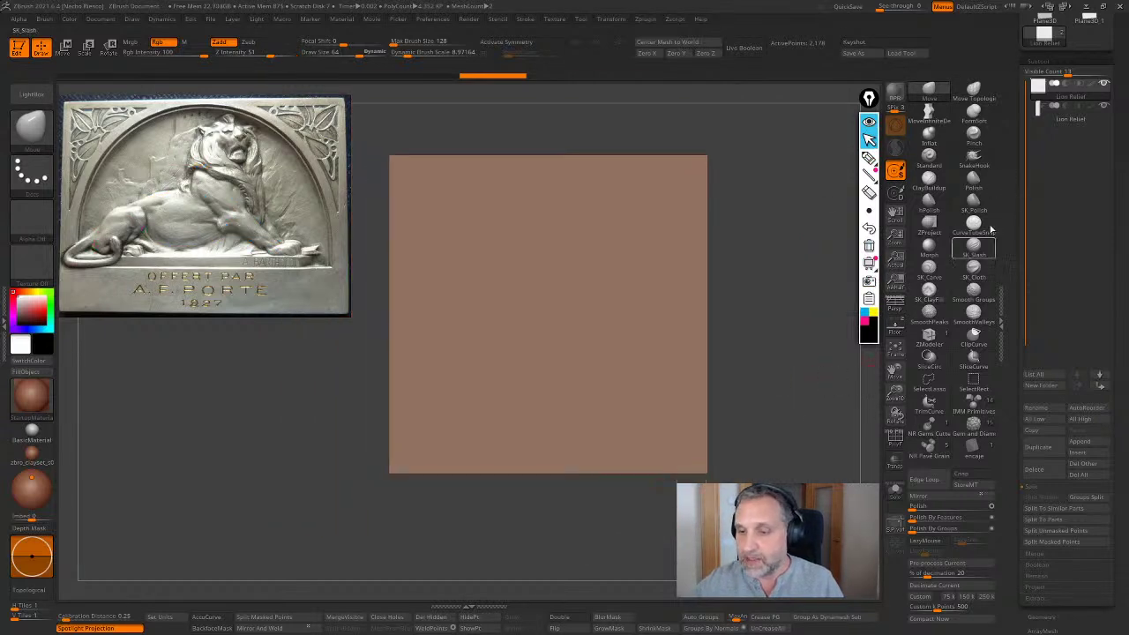
click(976, 405)
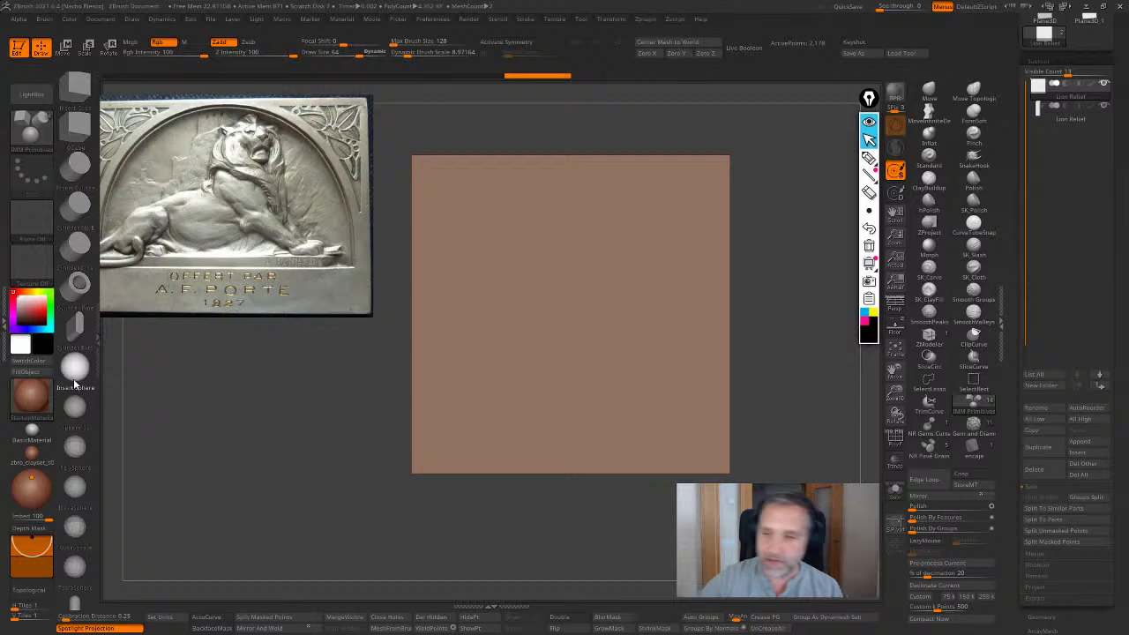
click(895, 326)
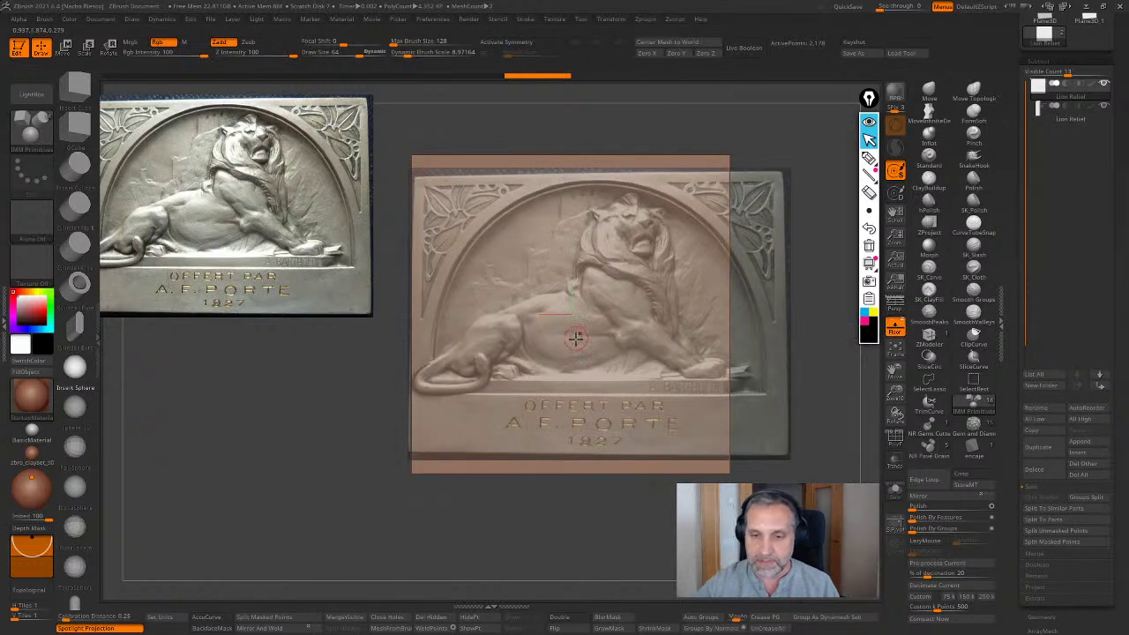
drag(575, 338, 543, 403)
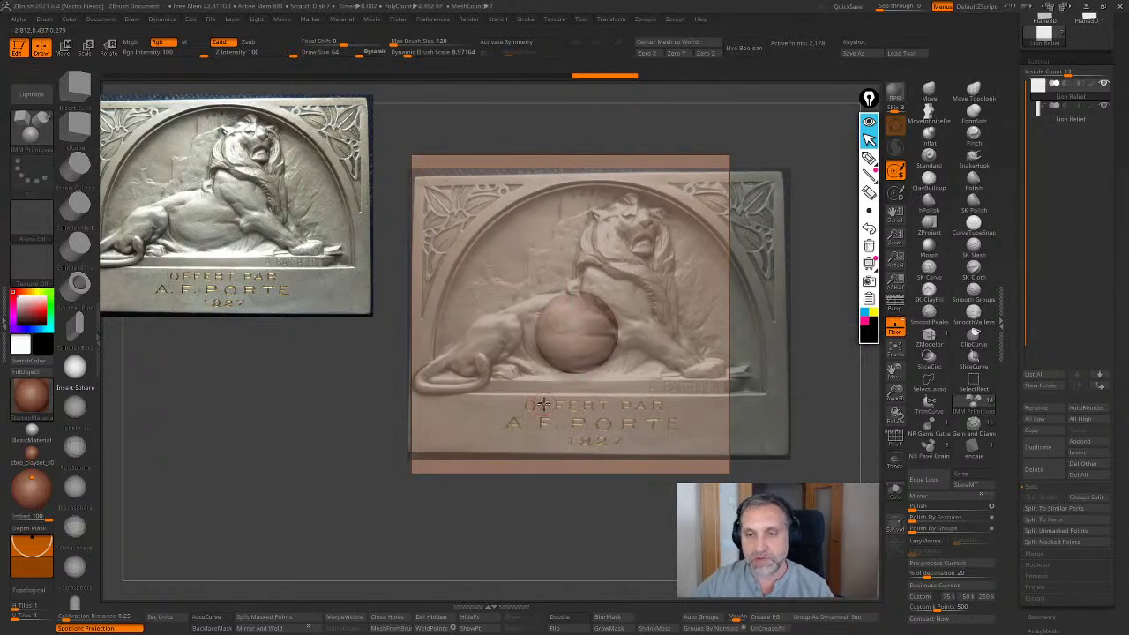
click(895, 326)
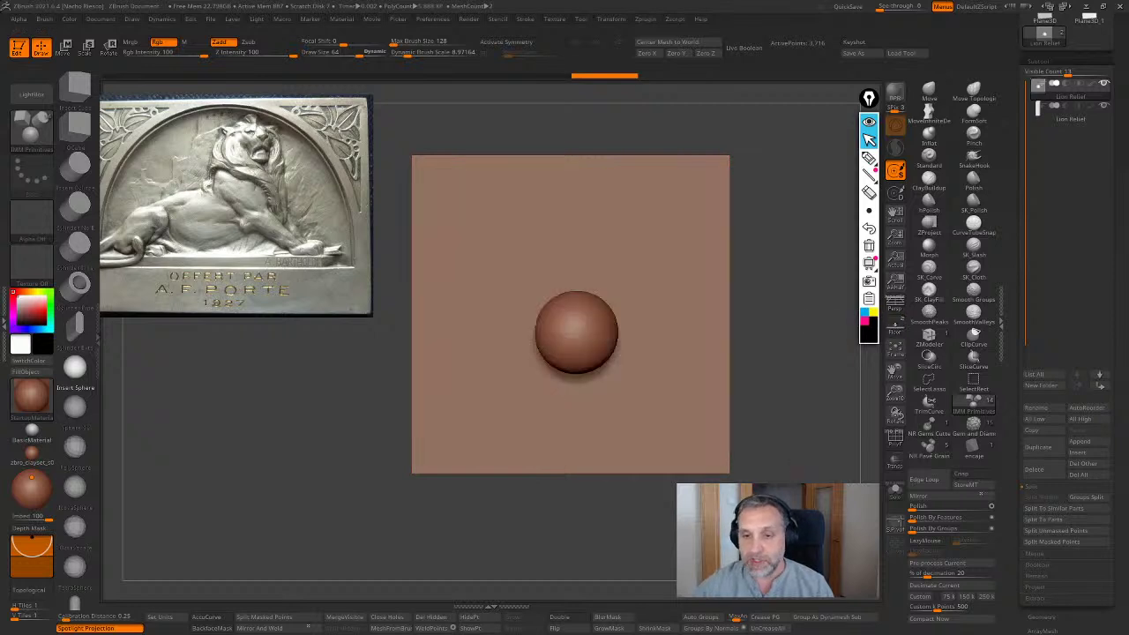
Split the unmasked sphere off the block into its own subtool and make the sphere subtool active
drag(776, 370, 807, 352)
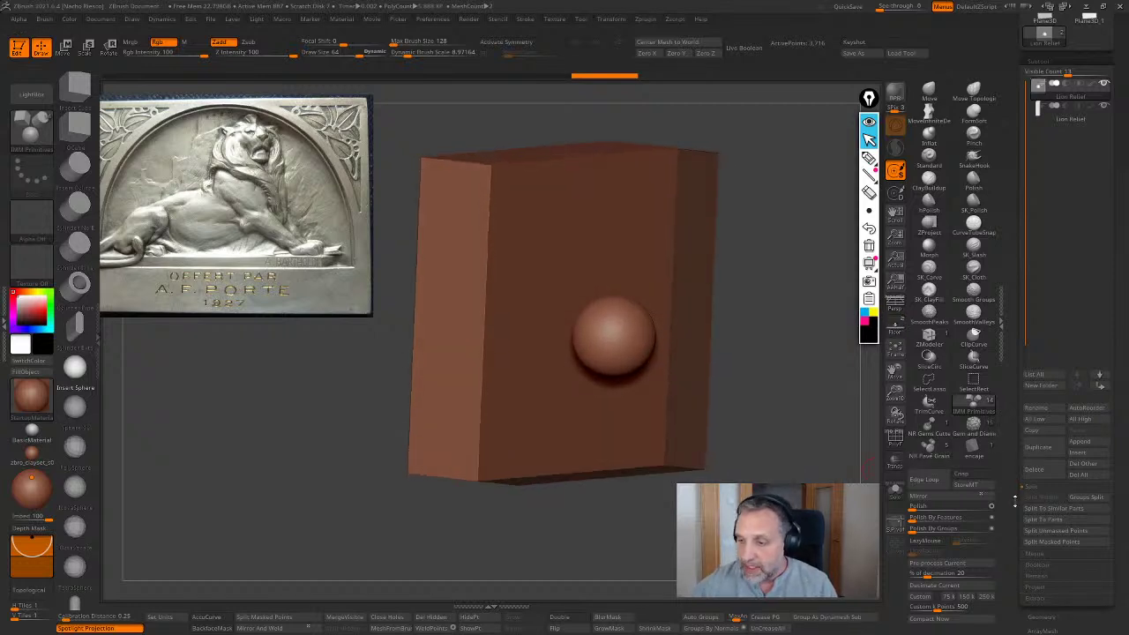
drag(1014, 504, 1014, 476)
shift+drag(759, 370, 829, 370)
ctrl+right_drag(776, 370, 776, 392)
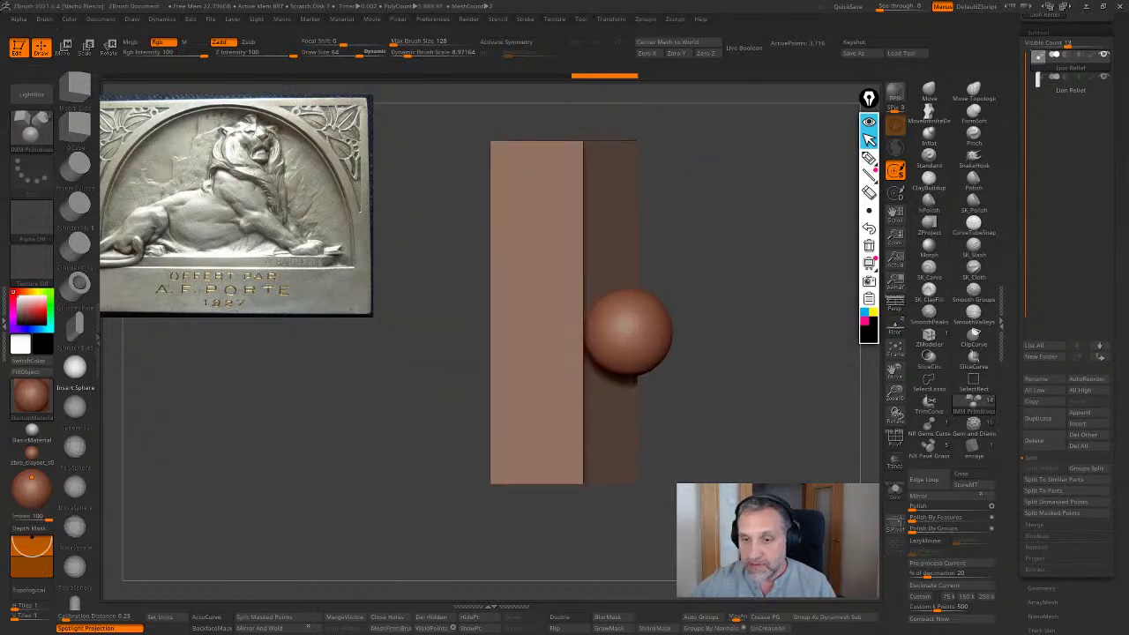
click(1064, 499)
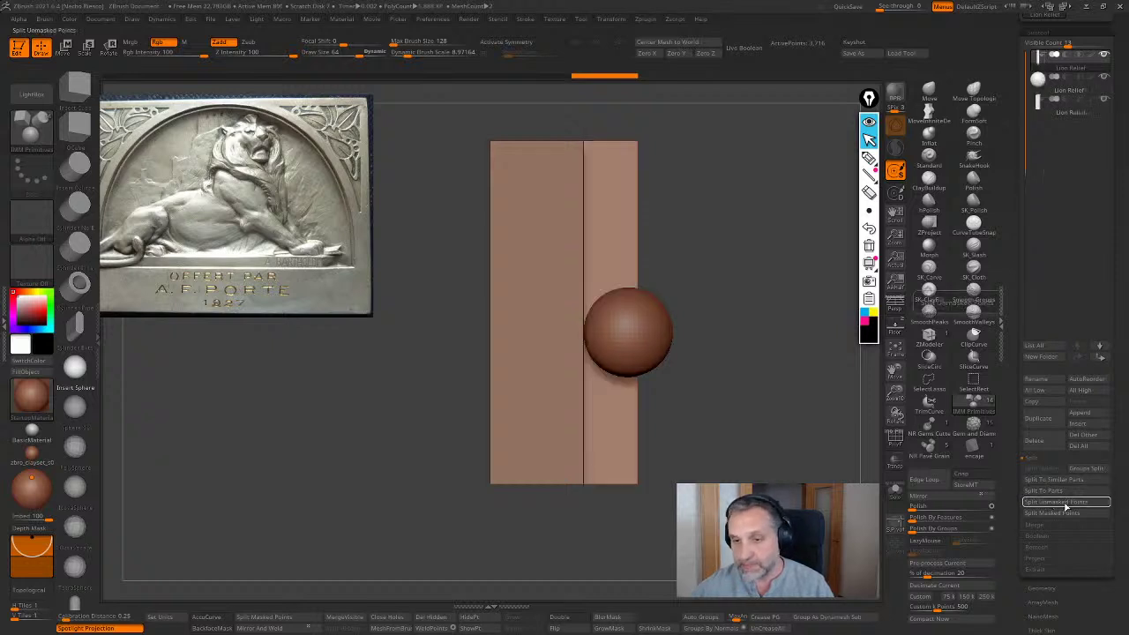
click(1067, 112)
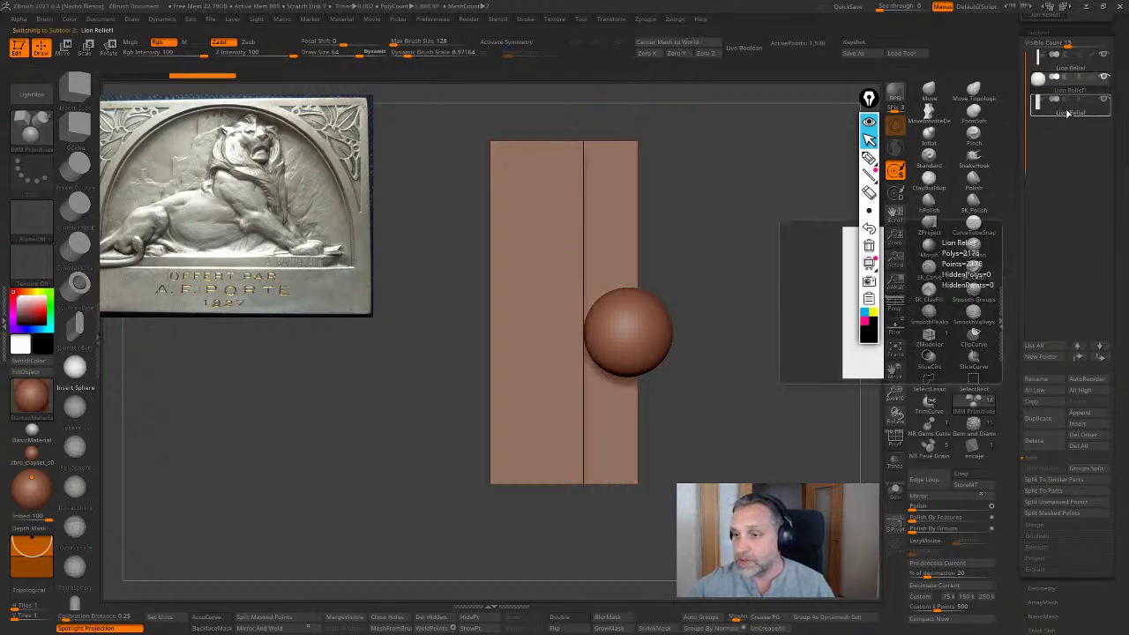
mouse_move(748, 403)
right_down()
mouse_move(755, 426)
mouse_move(776, 412)
mouse_move(729, 414)
right_up()
key(w)
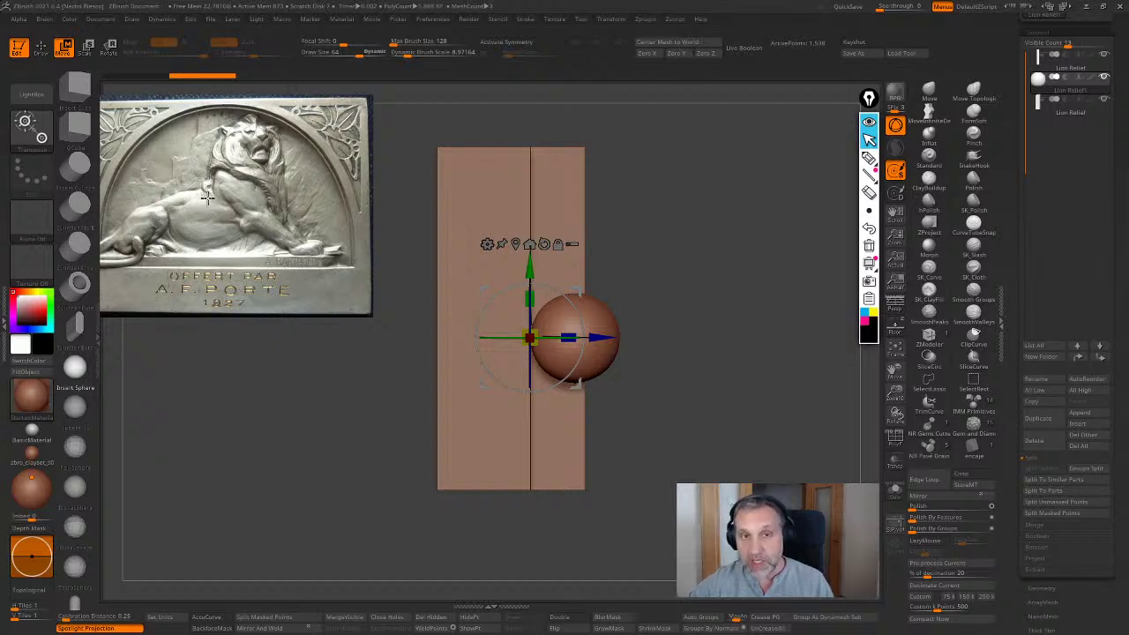
key(q)
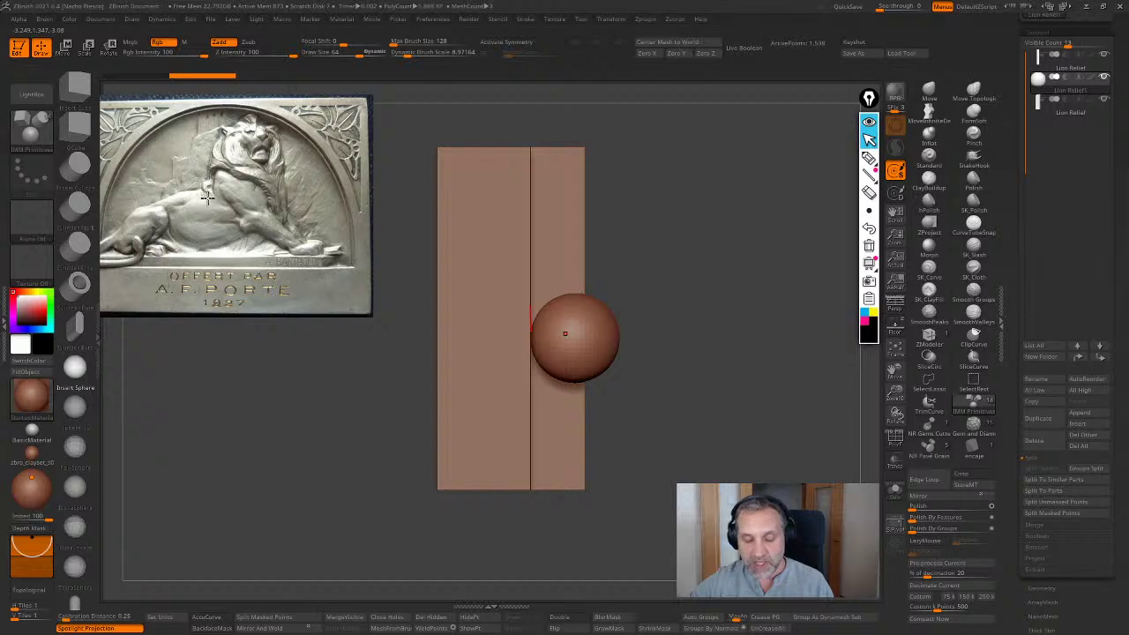
key(w)
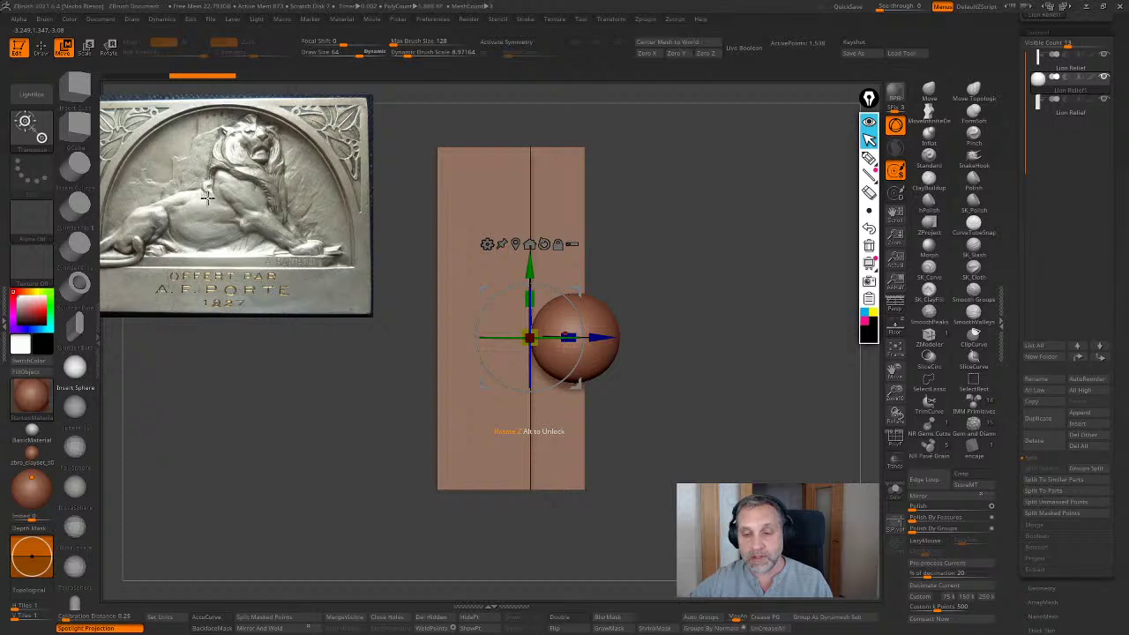
key(q)
key(w)
key(q)
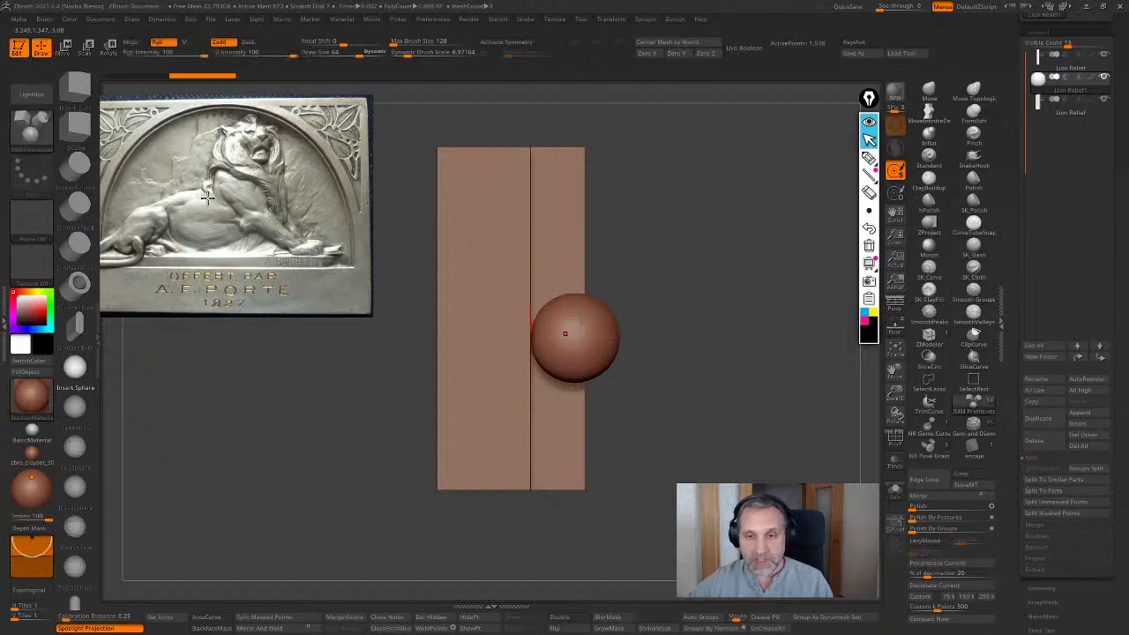
key(w)
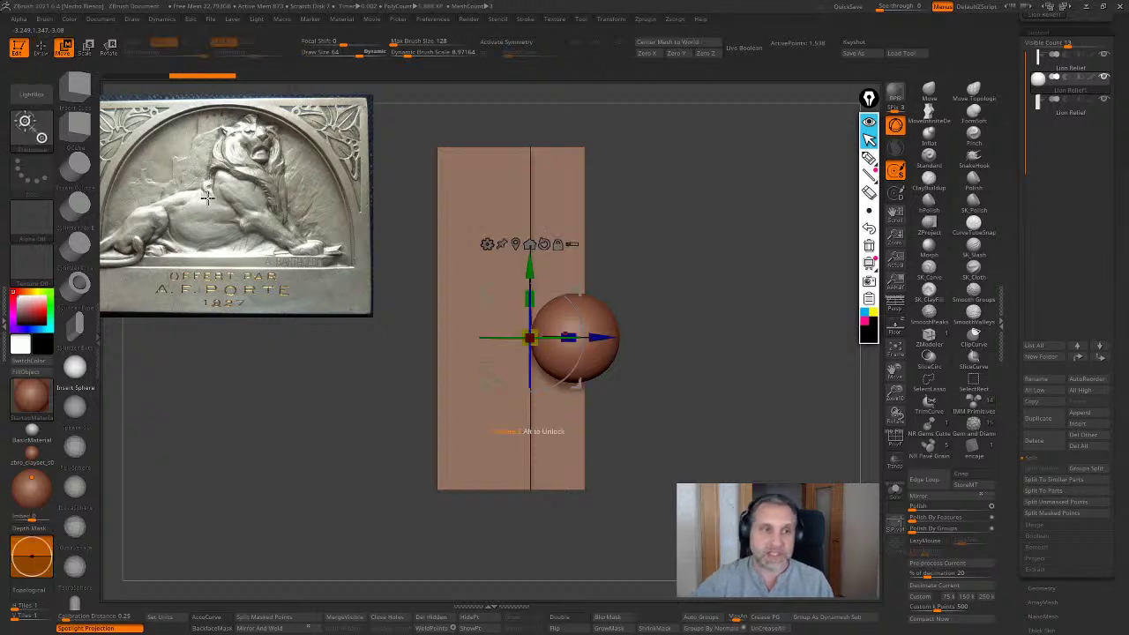
click(41, 48)
click(63, 49)
click(41, 48)
Flatten the sphere in depth and move it so it sits partly embedded in the relief plate, checking the overlap with transparency
click(62, 50)
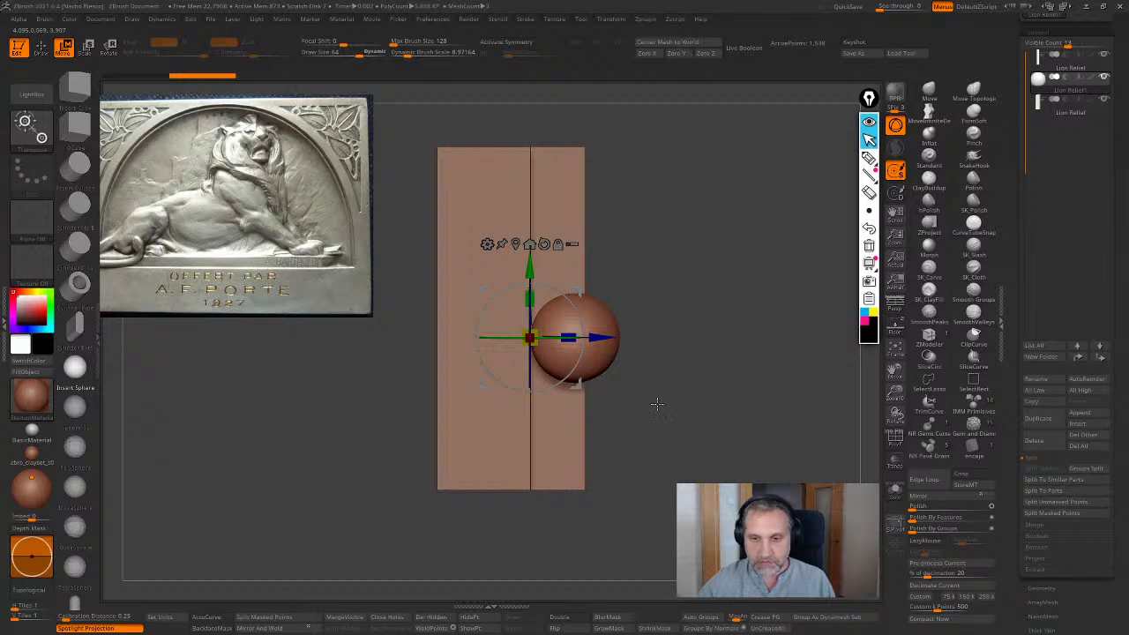
mouse_move(572, 339)
mouse_down()
mouse_move(556, 338)
mouse_move(584, 338)
mouse_up()
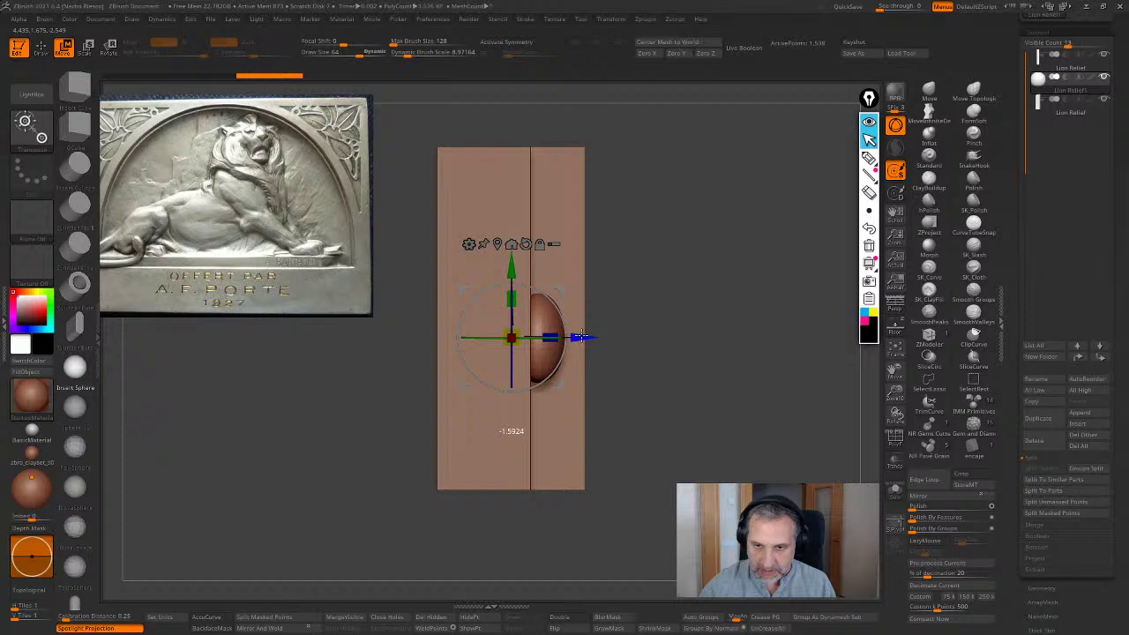
drag(732, 309, 799, 453)
click(895, 460)
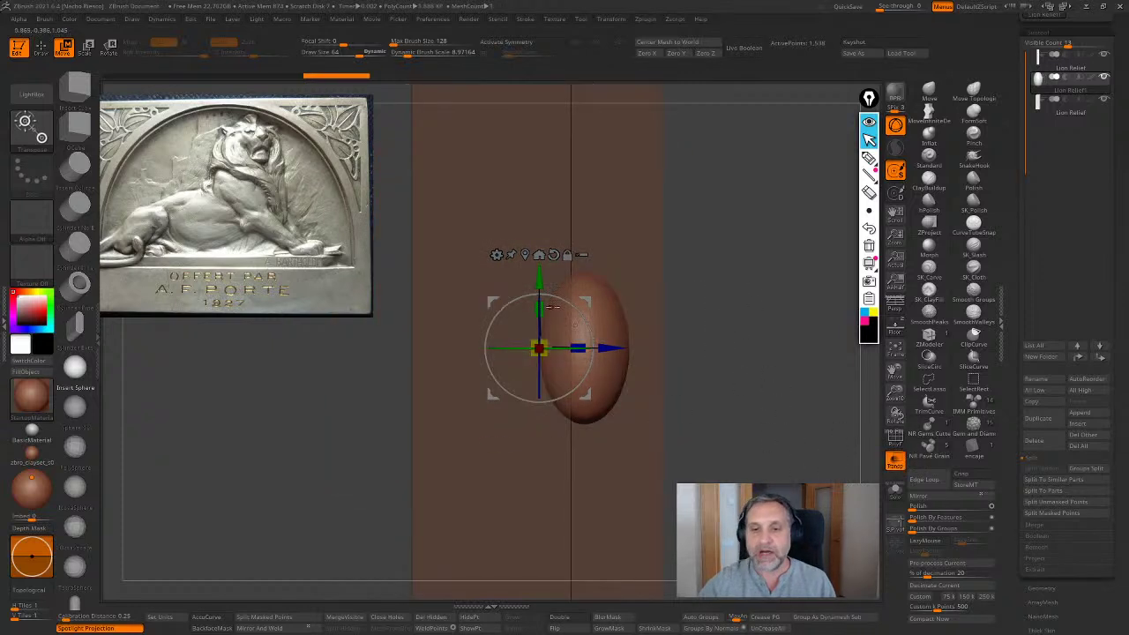
key(q)
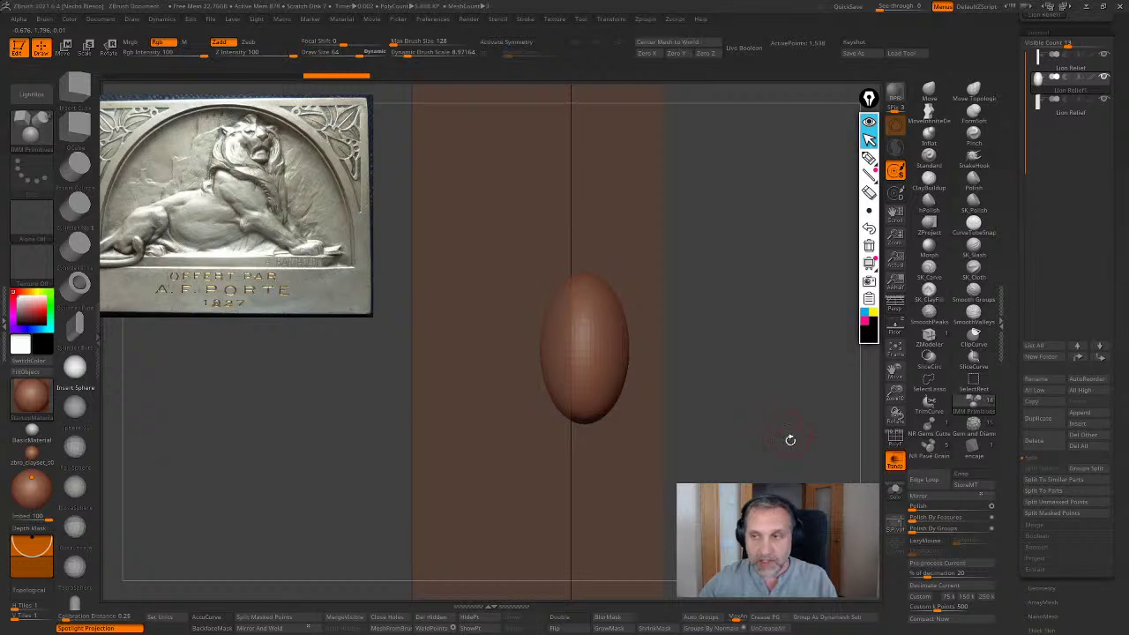
click(894, 460)
drag(819, 468, 851, 365)
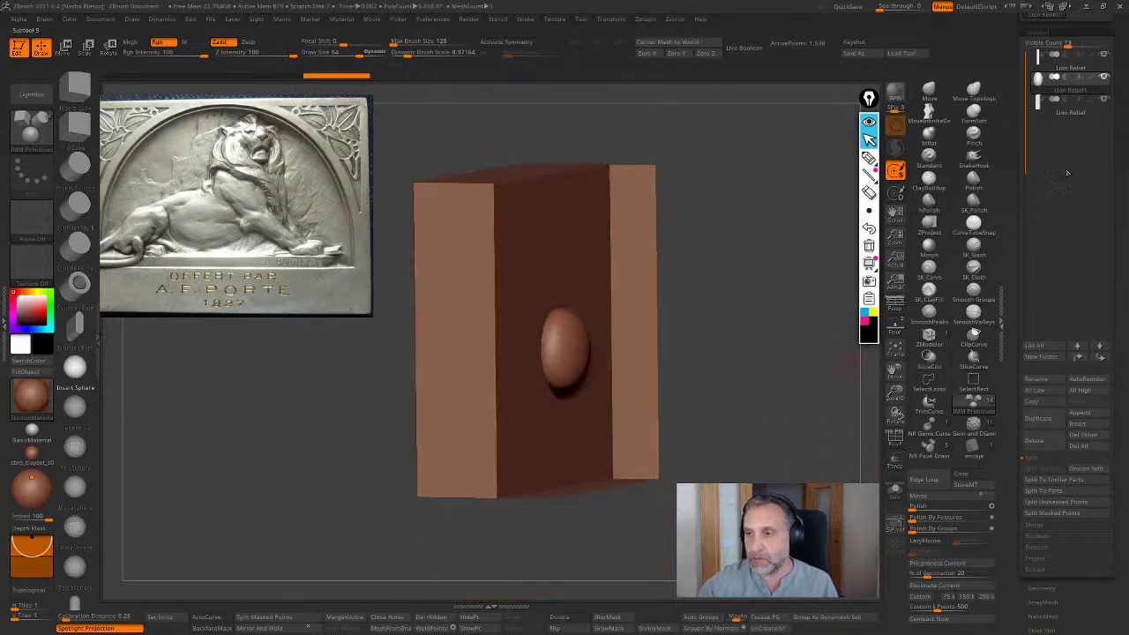
Set the lowest Lion Relief subtool, the front box, to boolean subtraction and turn on Live Boolean
click(1065, 100)
drag(798, 393, 808, 403)
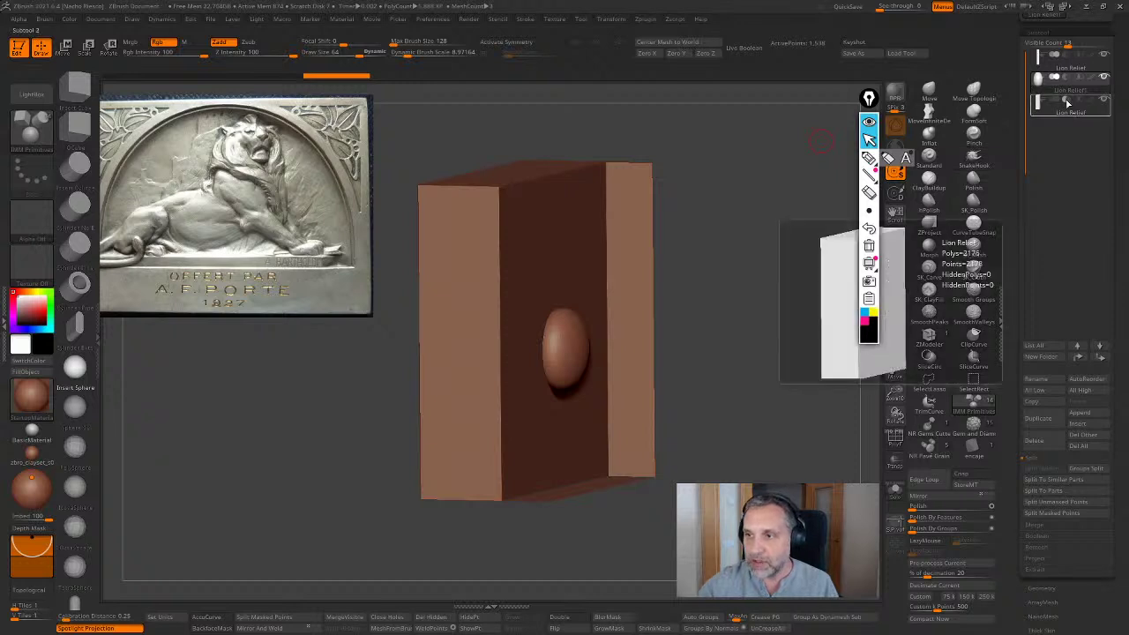
click(754, 51)
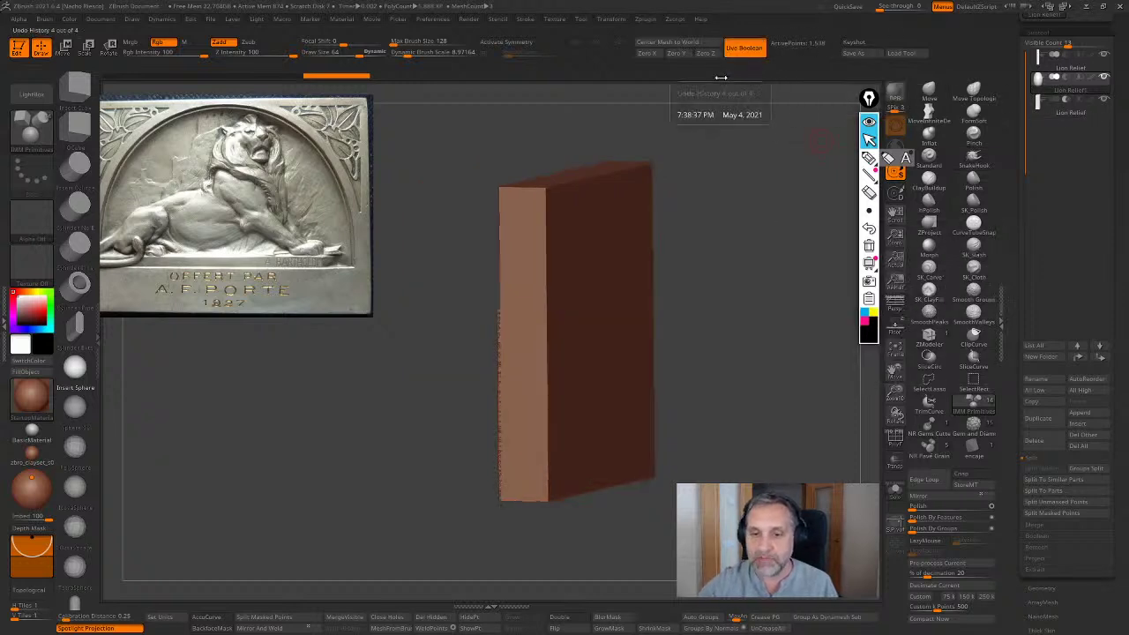
drag(829, 362, 791, 377)
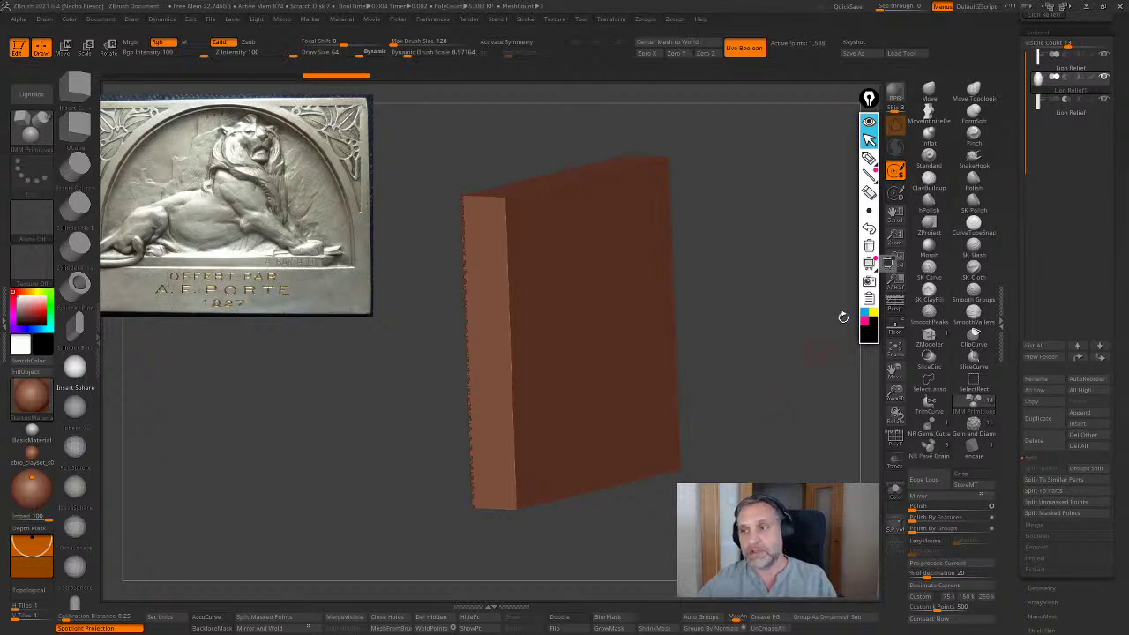
Compare the sphere and plate with and without the Live Boolean cut, hiding and restoring the plate, and finish with Live Boolean off
click(1102, 56)
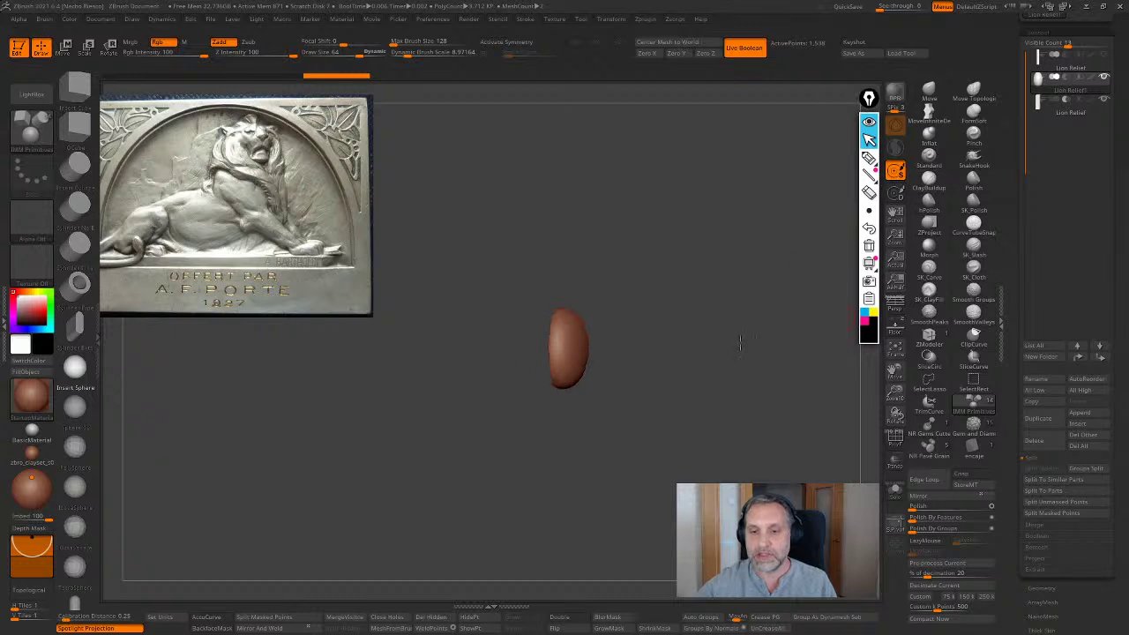
click(1103, 56)
drag(716, 360, 753, 378)
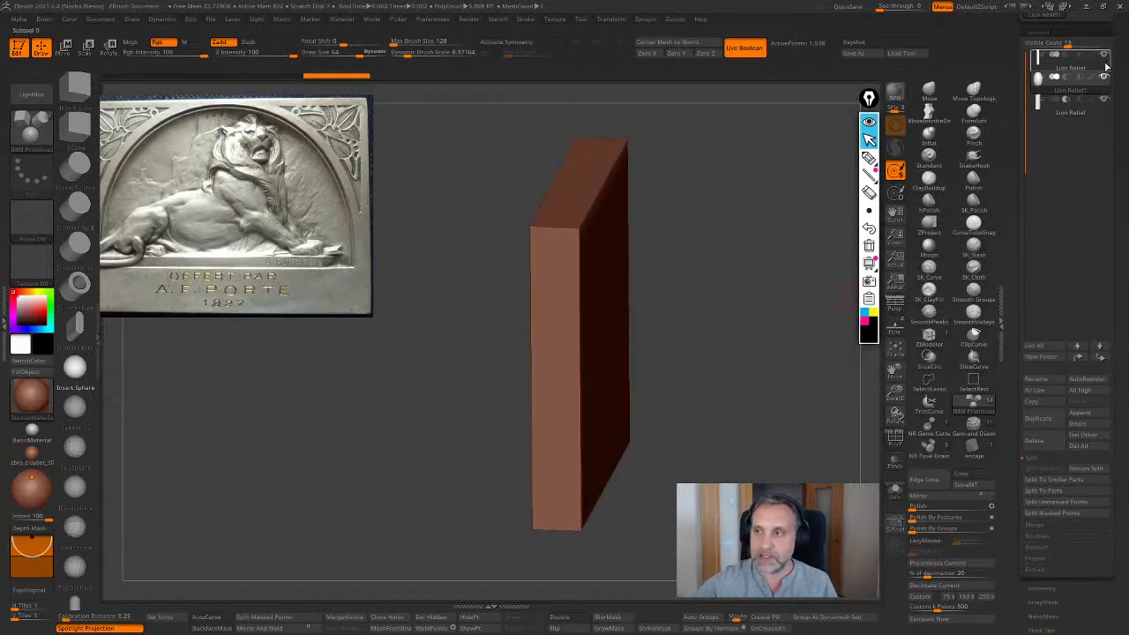
click(748, 50)
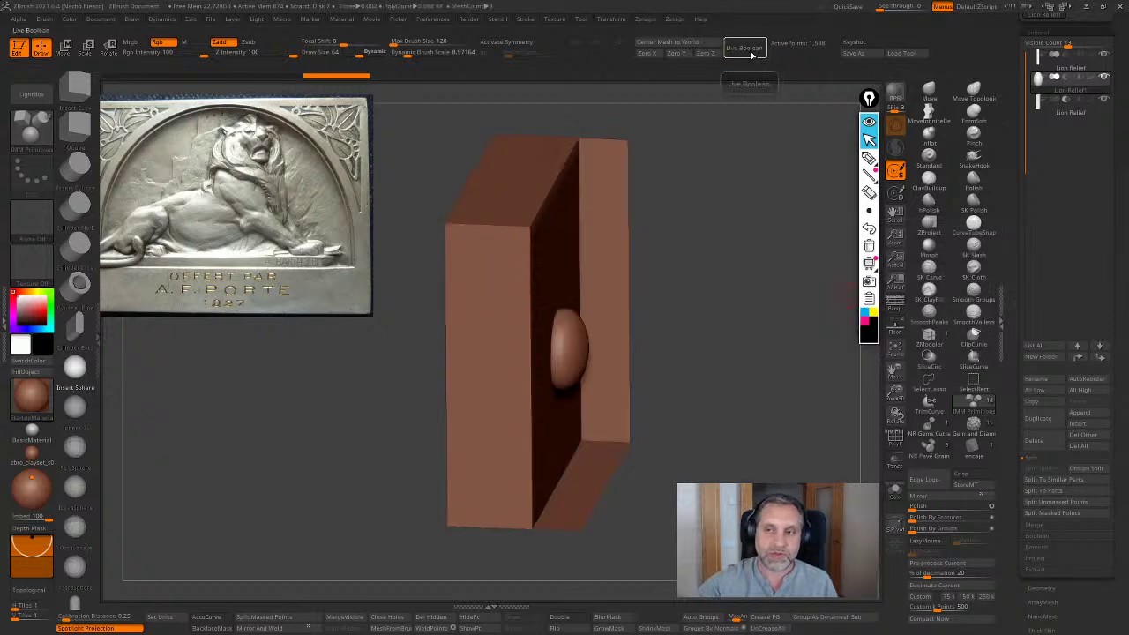
click(747, 49)
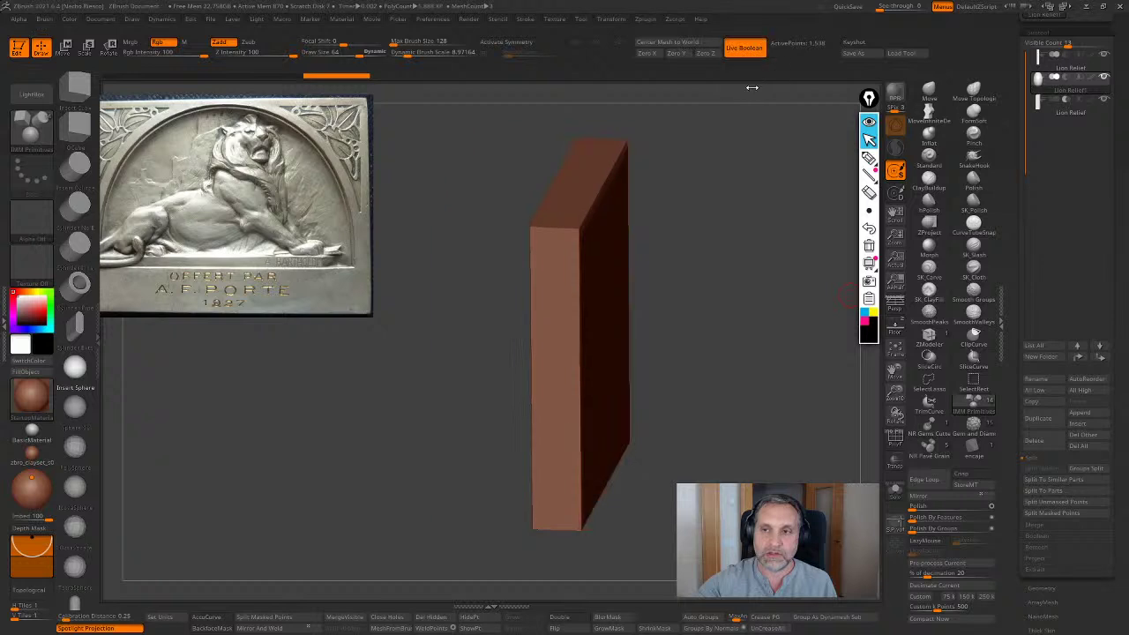
click(1103, 55)
drag(792, 389, 843, 468)
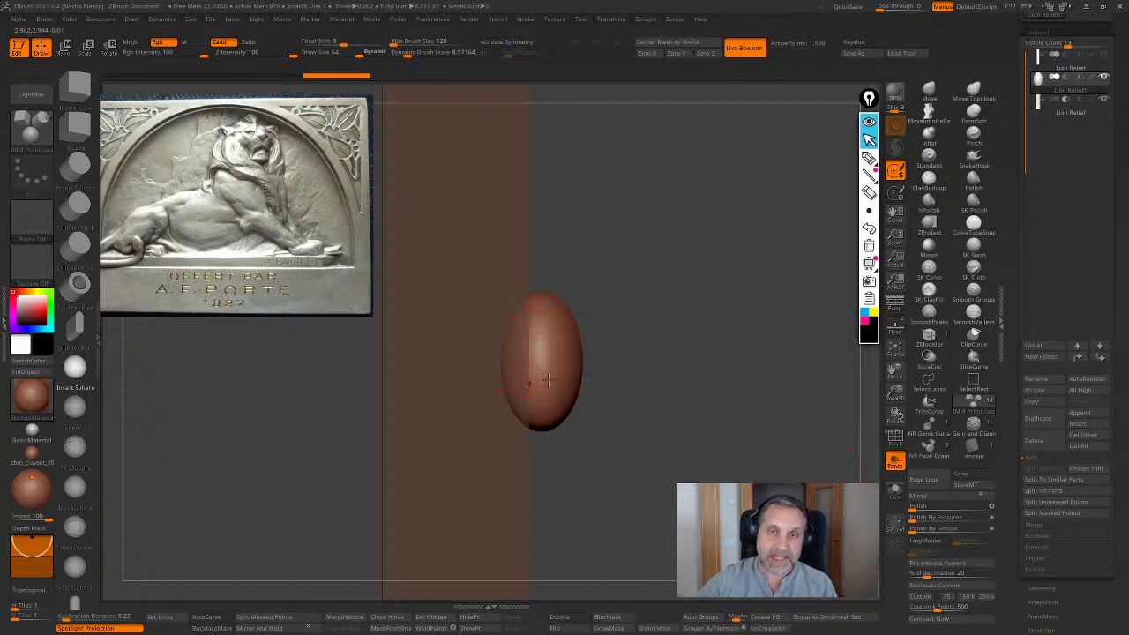
click(894, 460)
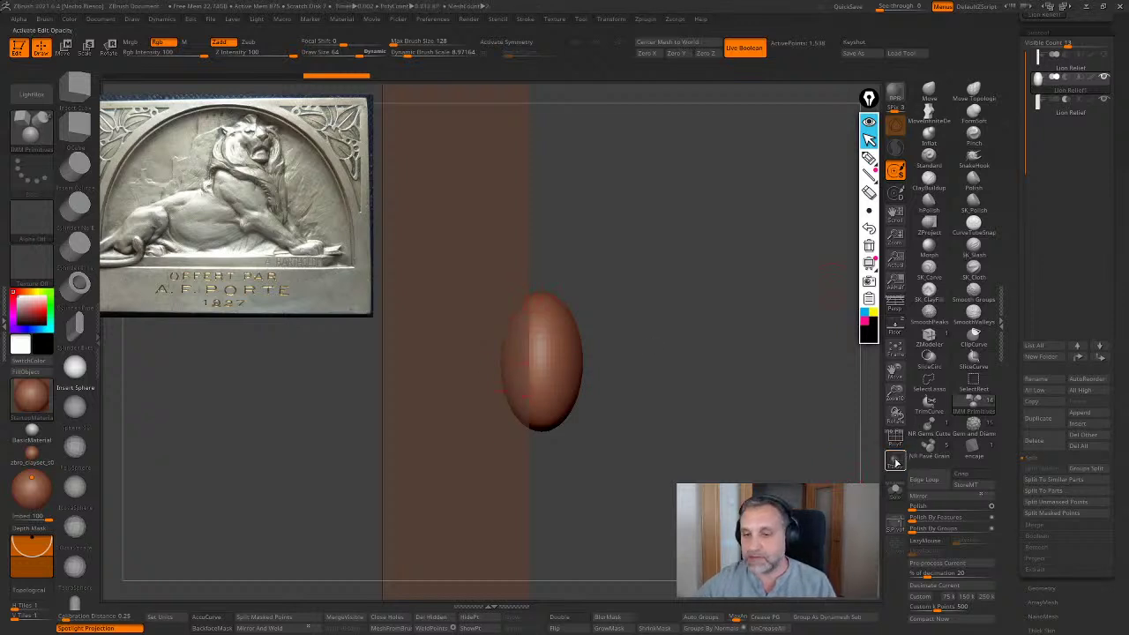
click(1103, 55)
click(744, 48)
Isolate the flattened sphere in Solo mode and frame it from the front
shift+drag(776, 184, 729, 358)
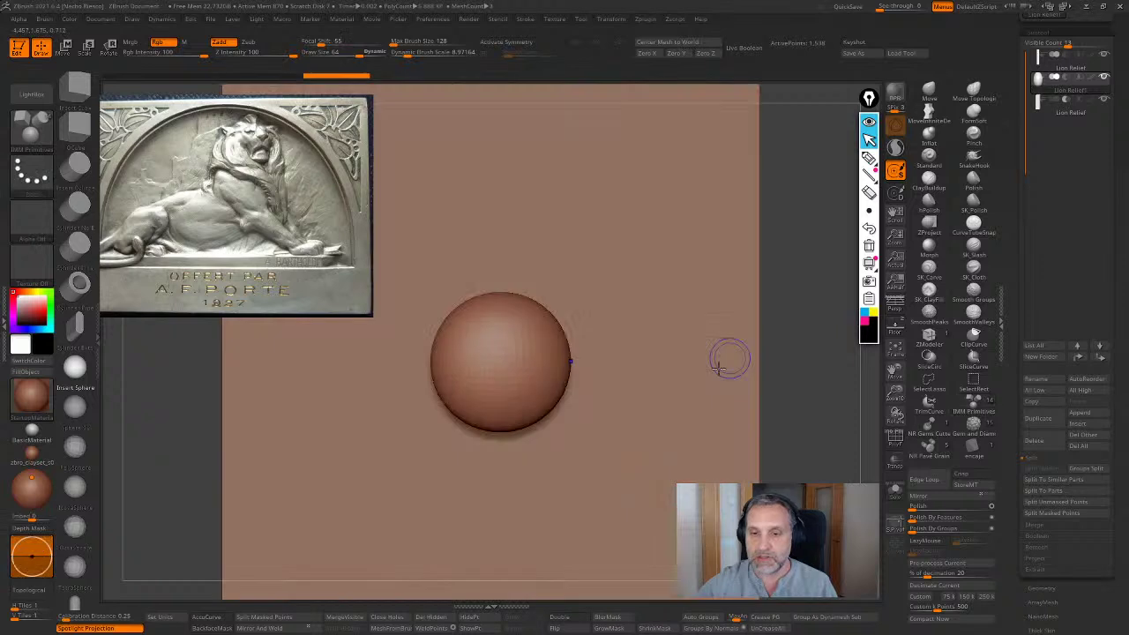
alt+right_drag(729, 358, 830, 431)
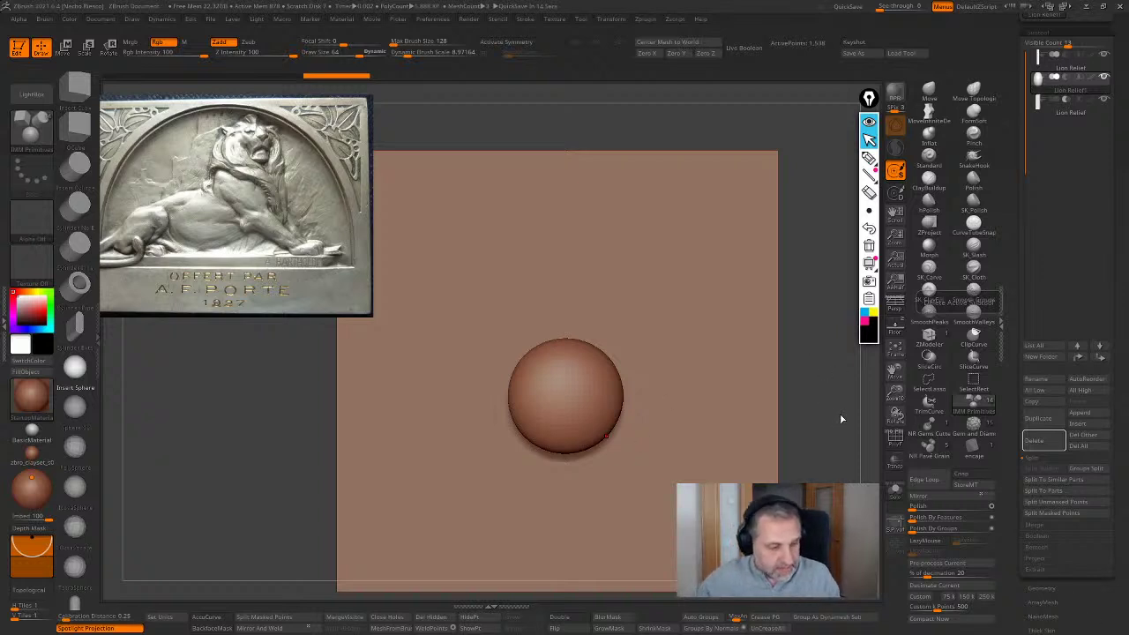
drag(786, 446, 840, 405)
alt+drag(838, 413, 856, 415)
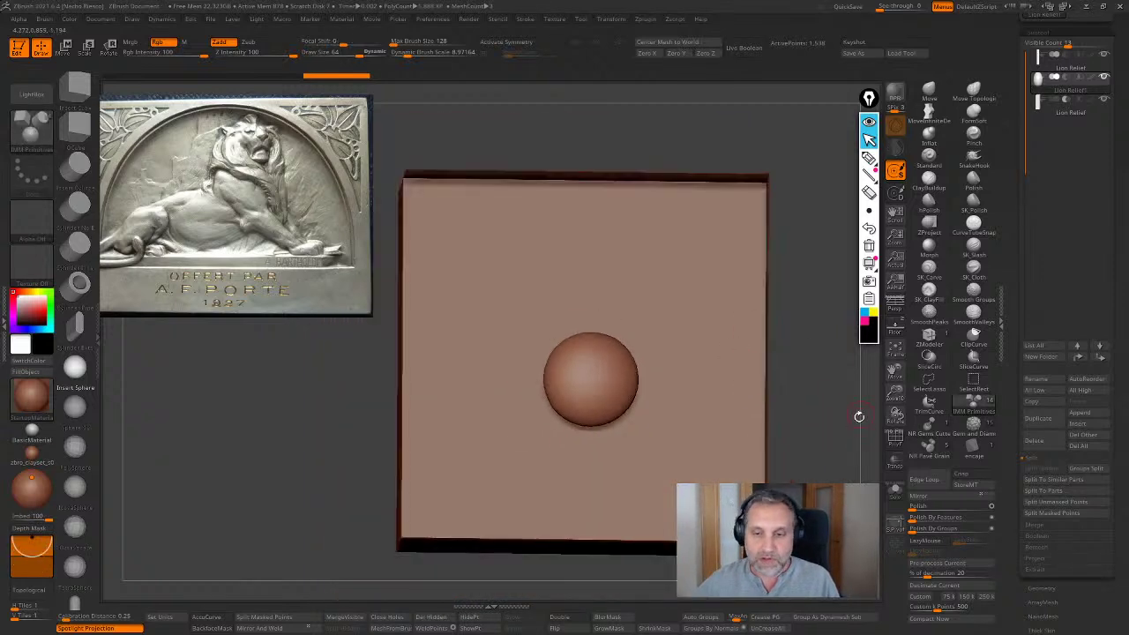
alt+drag(861, 363, 798, 417)
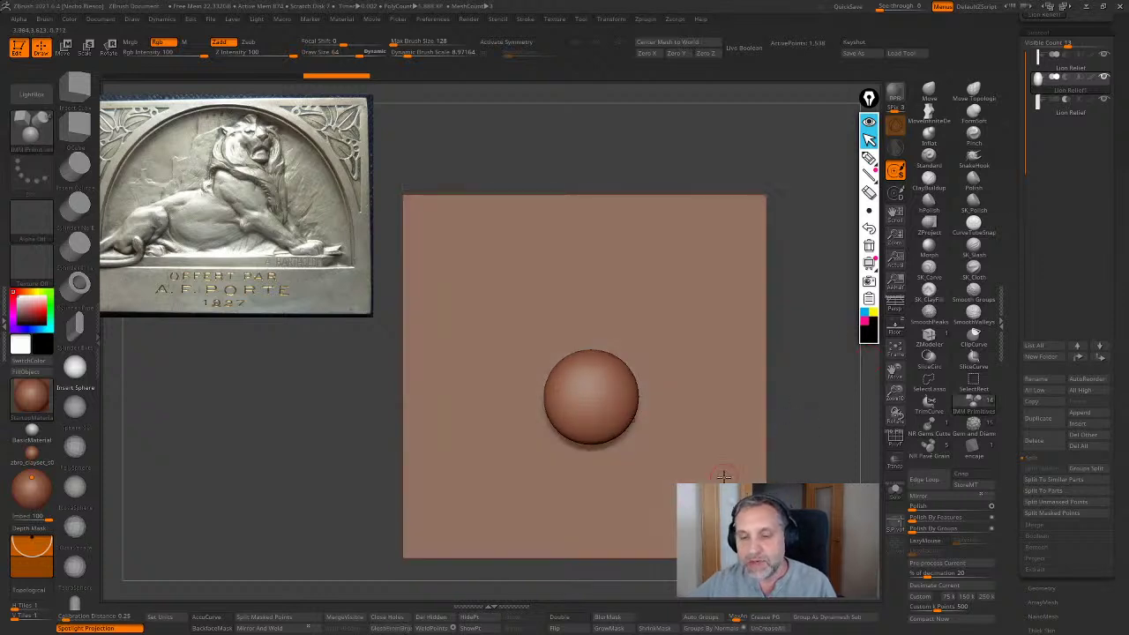
click(926, 115)
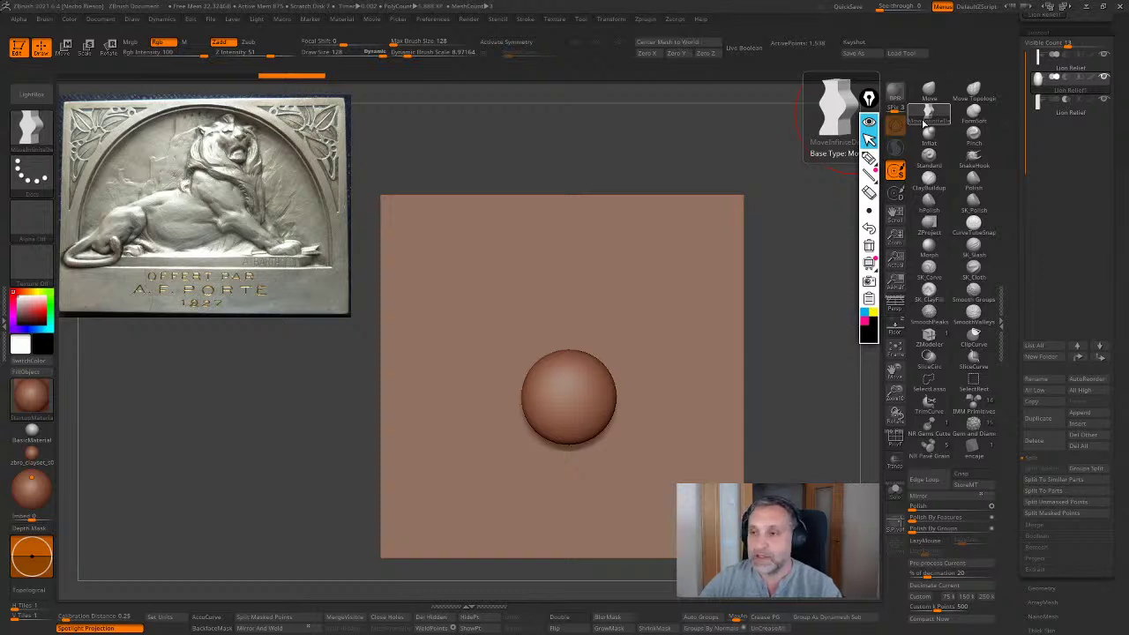
mouse_move(785, 315)
mouse_down()
mouse_move(800, 322)
mouse_move(791, 347)
mouse_move(810, 372)
mouse_up()
click(894, 490)
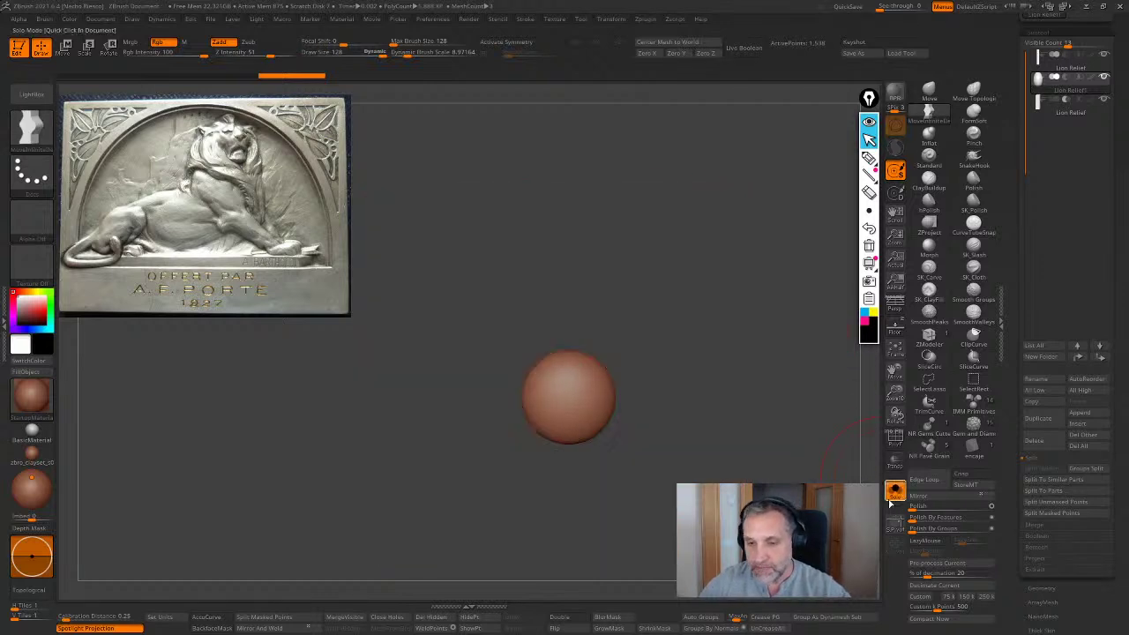
alt+drag(824, 239, 846, 276)
mouse_move(742, 430)
mouse_down()
mouse_move(796, 428)
mouse_move(740, 435)
mouse_move(759, 437)
mouse_up()
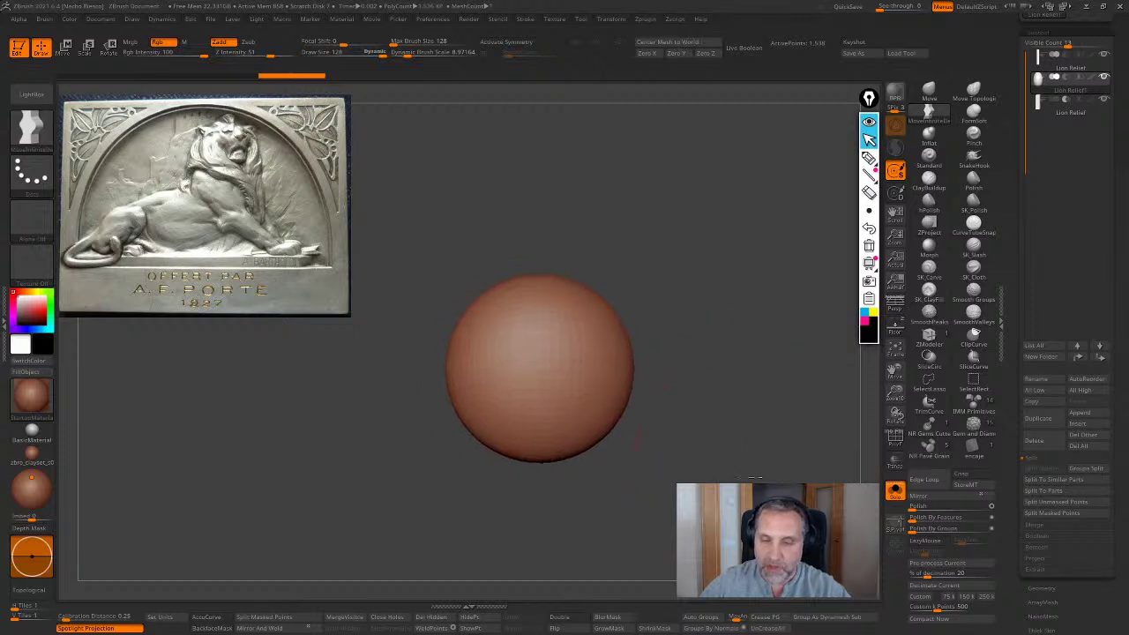
Show the lion reference behind the sphere and set the Move brush to draw size 128 with a dynamic brush scale of about 35.45
click(933, 96)
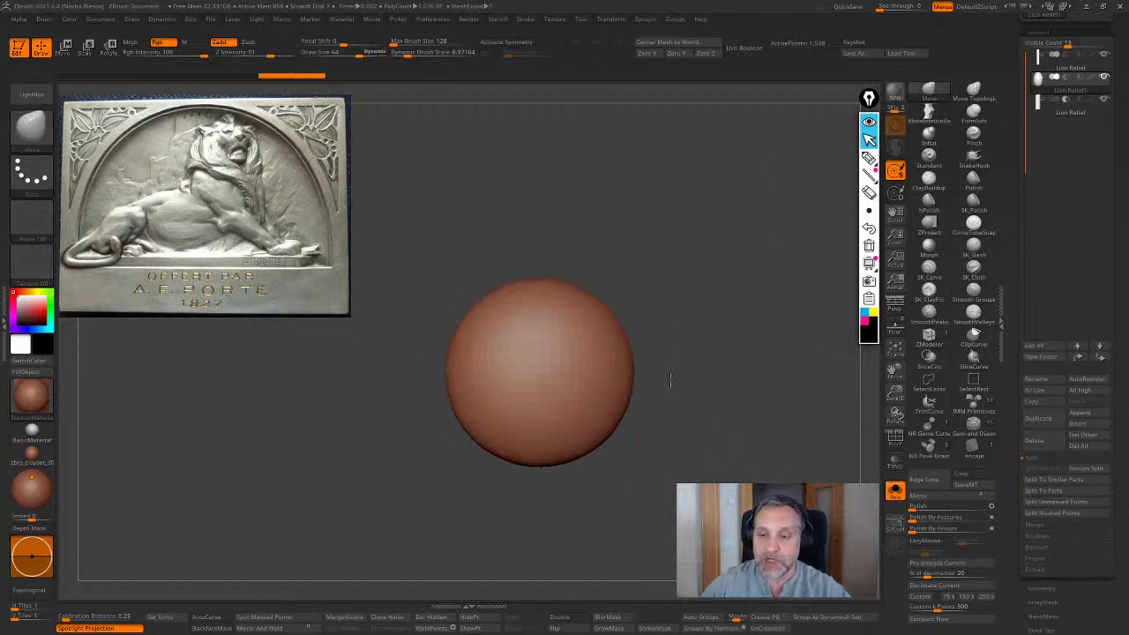
key(s)
alt+drag(670, 379, 623, 380)
click(901, 329)
key(s)
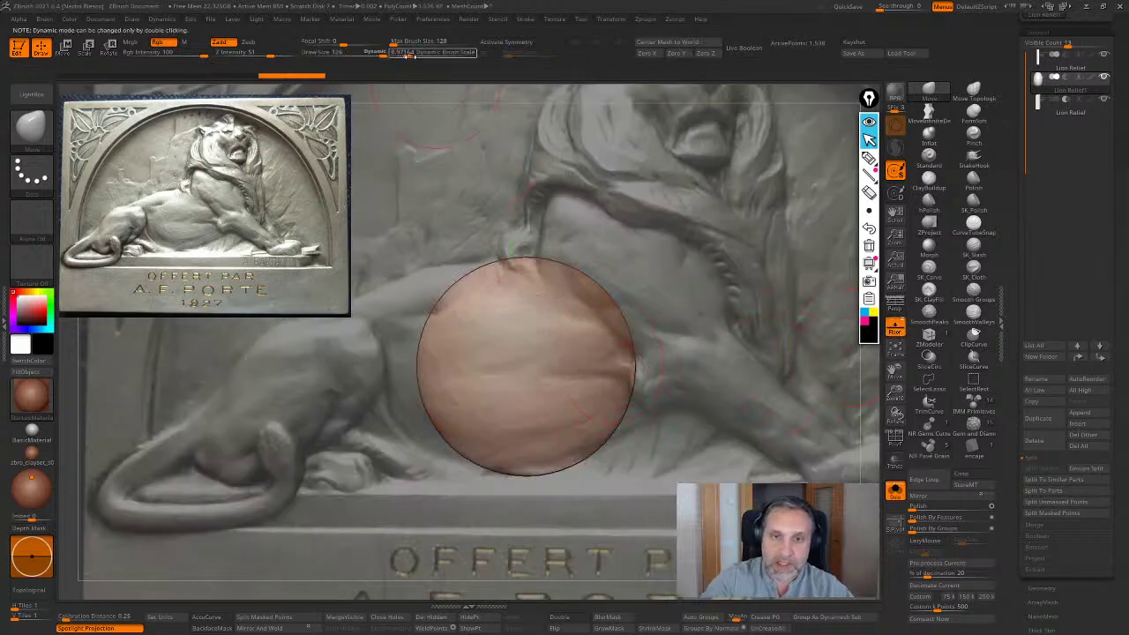
drag(409, 53, 448, 53)
key(s)
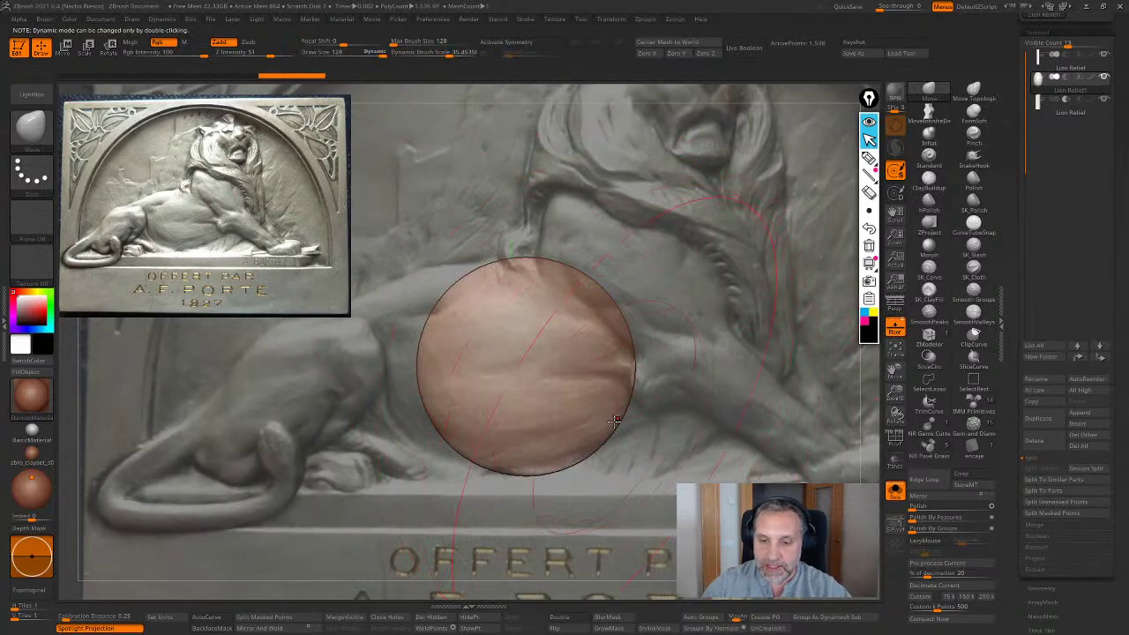
Stretch the sphere toward the lion's hindquarters with the Move brush and fit its upper edge to the back line
drag(414, 370, 354, 370)
alt+right_drag(397, 374, 584, 373)
drag(584, 373, 483, 352)
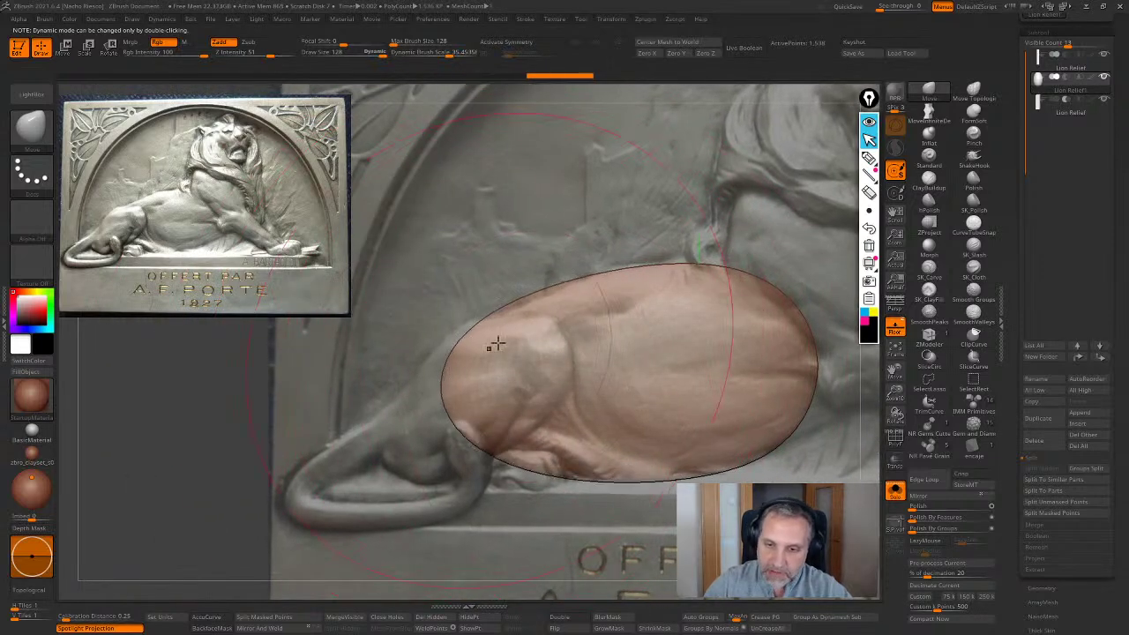
drag(528, 288, 543, 305)
key(s)
mouse_move(616, 294)
mouse_down()
mouse_move(605, 294)
mouse_move(619, 268)
mouse_up()
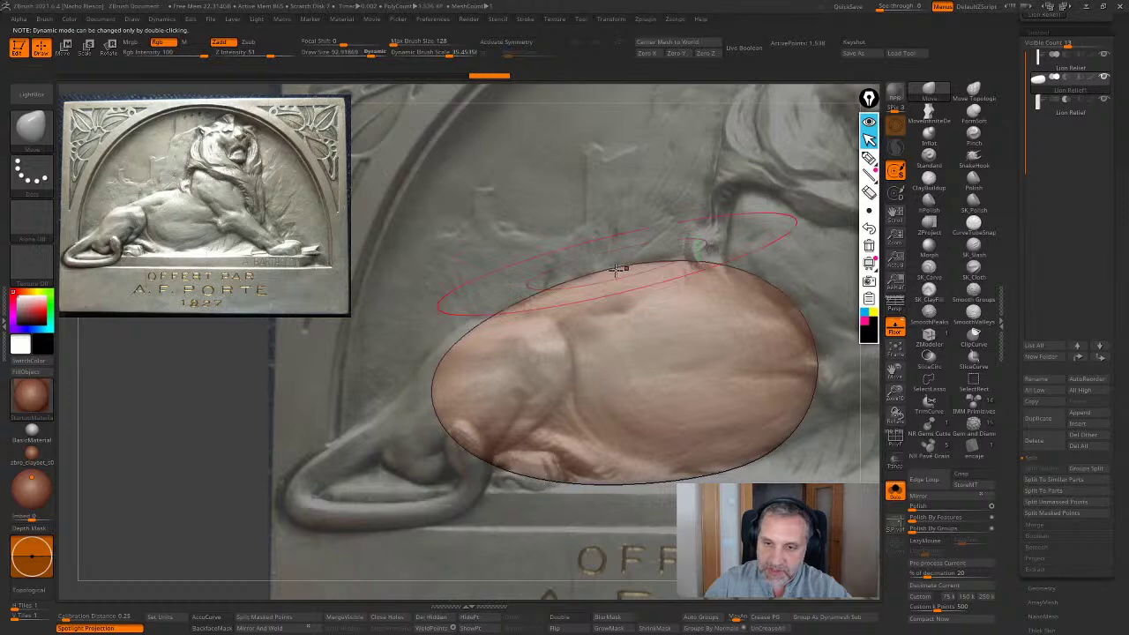
drag(465, 345, 456, 340)
Pull the form over the lion's chest and shoulder, and refine the back and rump contours with a draw size of about 34.67
alt+right_drag(557, 425, 445, 405)
mouse_move(663, 377)
mouse_down()
mouse_move(743, 369)
mouse_move(728, 369)
mouse_move(760, 293)
mouse_up()
key(s)
key(s)
key(s)
mouse_move(637, 257)
mouse_down()
mouse_move(667, 235)
mouse_move(720, 271)
mouse_up()
drag(375, 357, 352, 370)
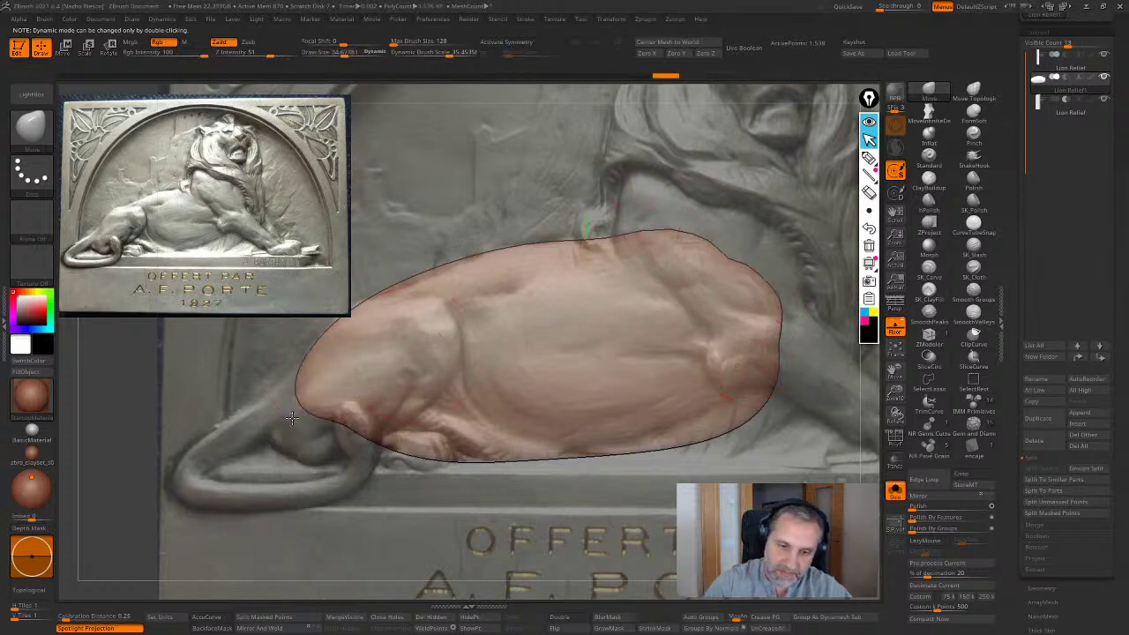
Hide the lion reference, inspect the body form's thickness from the side, and choose the MoveInfiniteDepth brush
click(901, 331)
drag(634, 485, 740, 423)
drag(750, 344, 693, 307)
drag(693, 307, 650, 351)
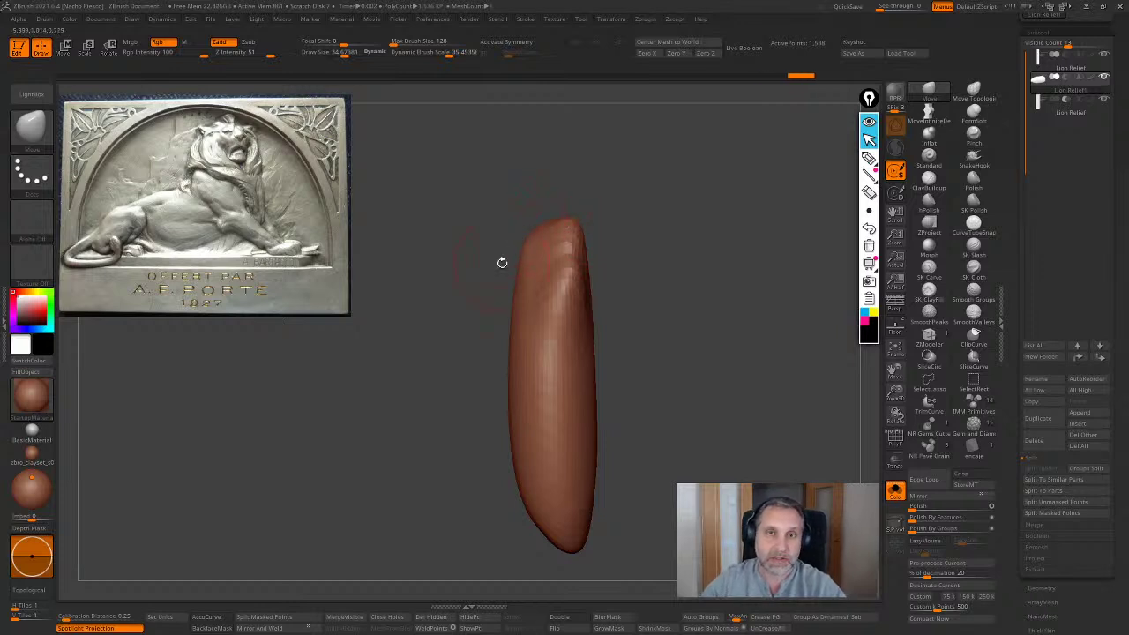
drag(723, 441, 760, 498)
drag(807, 458, 730, 483)
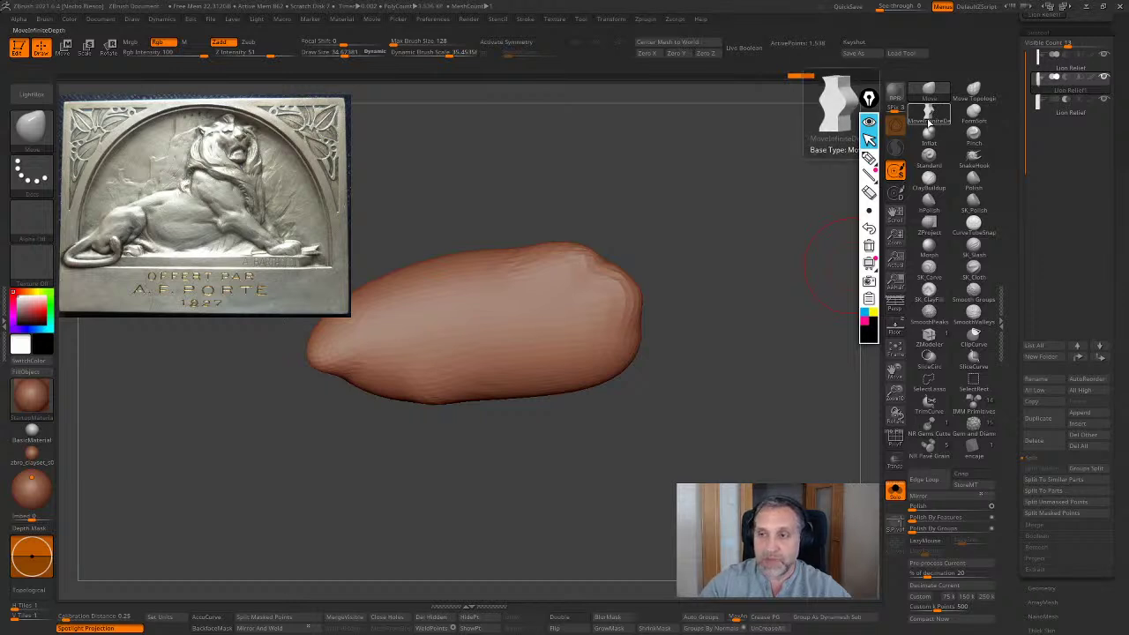
click(932, 117)
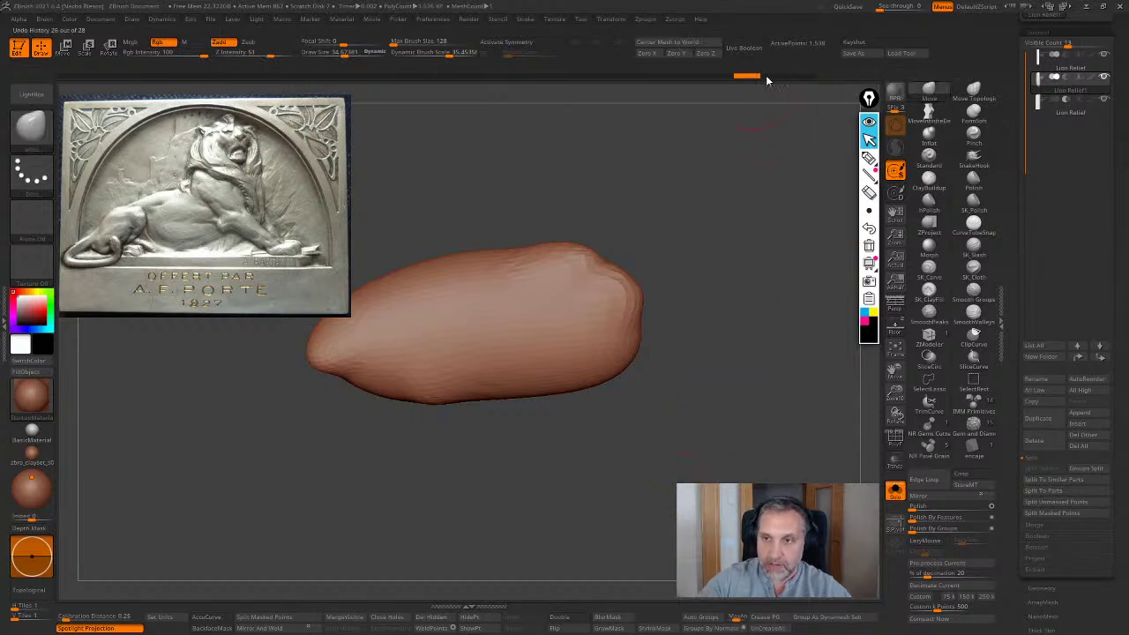
Step the undo history back to the plain round sphere and choose the MoveInfiniteDepth brush
drag(769, 77, 152, 128)
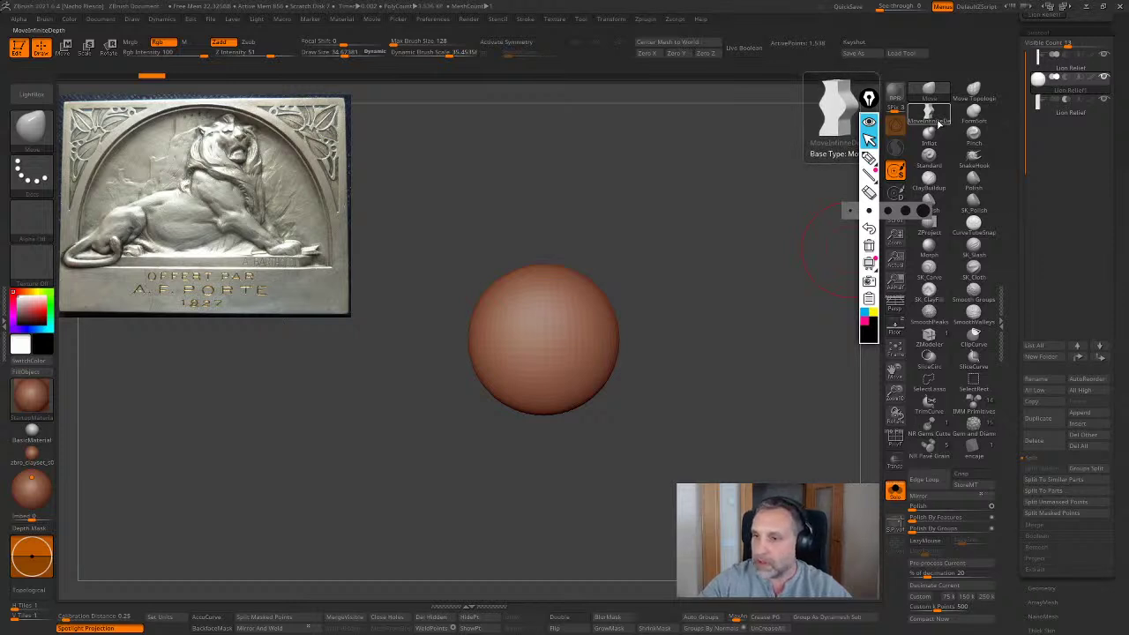
key(b)
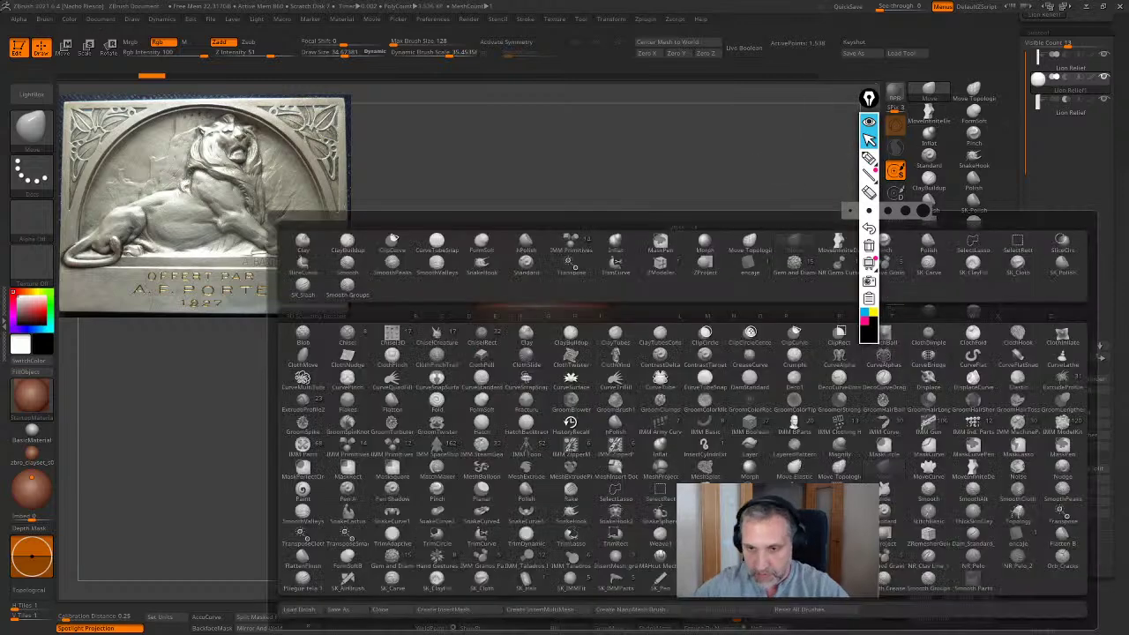
key(m)
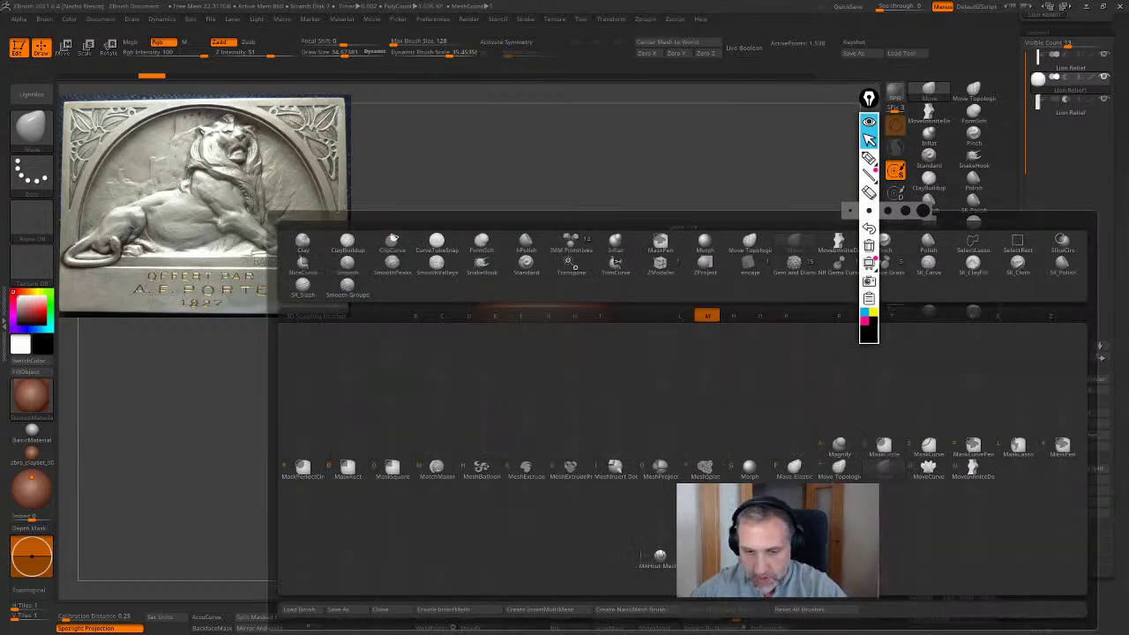
click(966, 476)
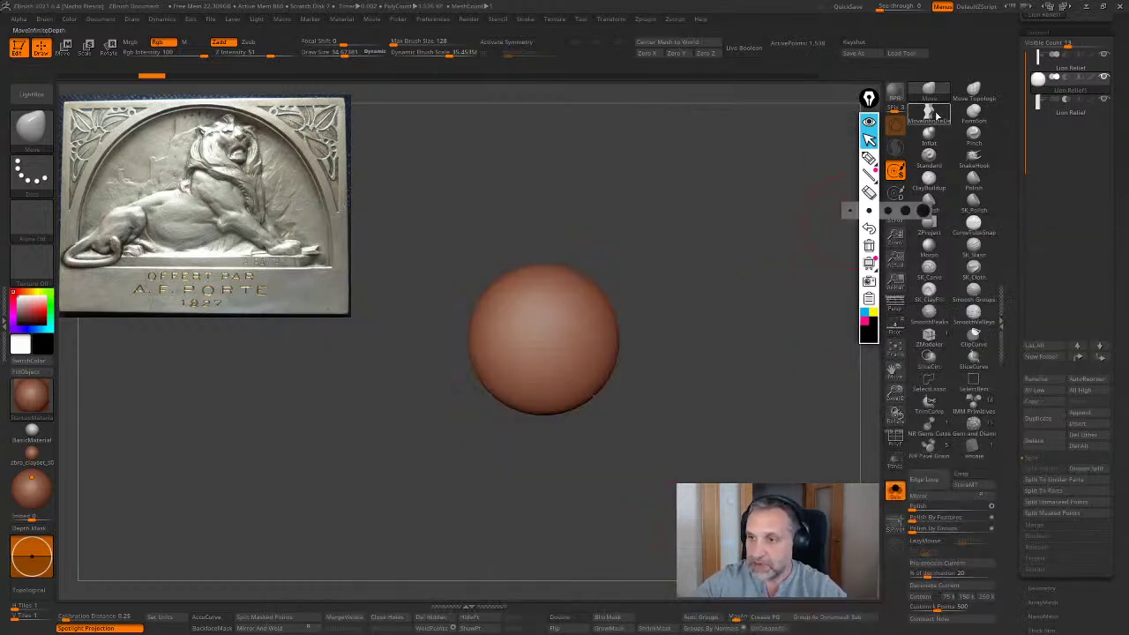
Show the lion reference and, at a draw size of about 70.3, stretch the sphere over the hindquarters, back and belly
mouse_move(669, 388)
alt+mouse_down()
mouse_move(664, 435)
mouse_move(628, 394)
alt+mouse_up()
key(s)
click(895, 327)
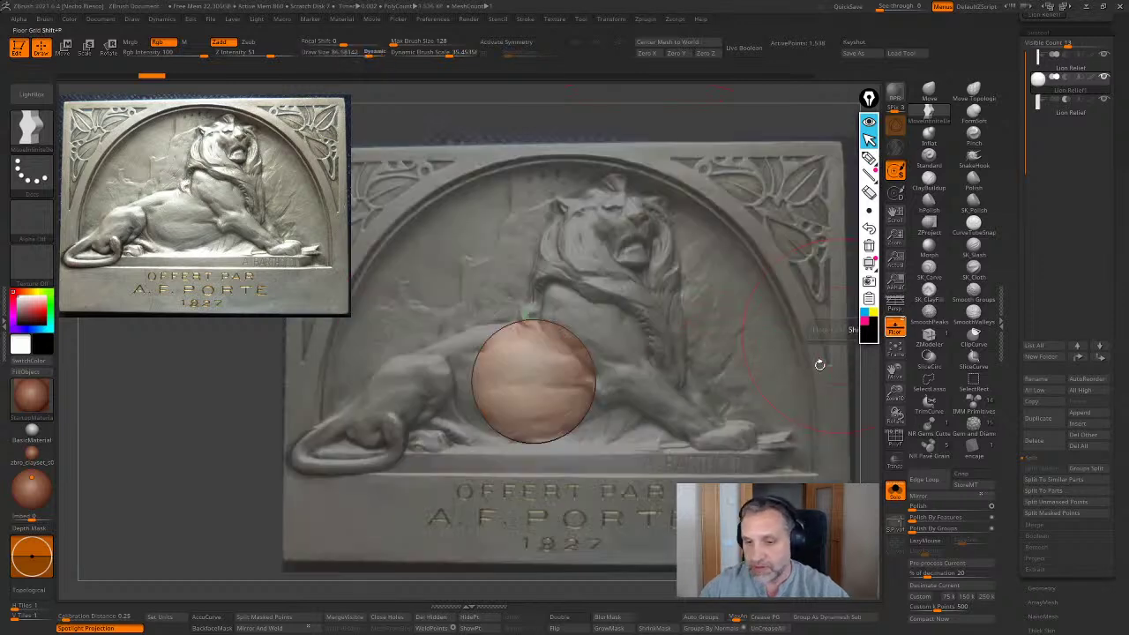
mouse_move(555, 370)
mouse_down()
mouse_move(449, 375)
mouse_move(482, 369)
mouse_move(457, 378)
mouse_move(480, 393)
mouse_move(470, 411)
mouse_up()
key(s)
drag(523, 339, 543, 311)
drag(550, 422, 550, 432)
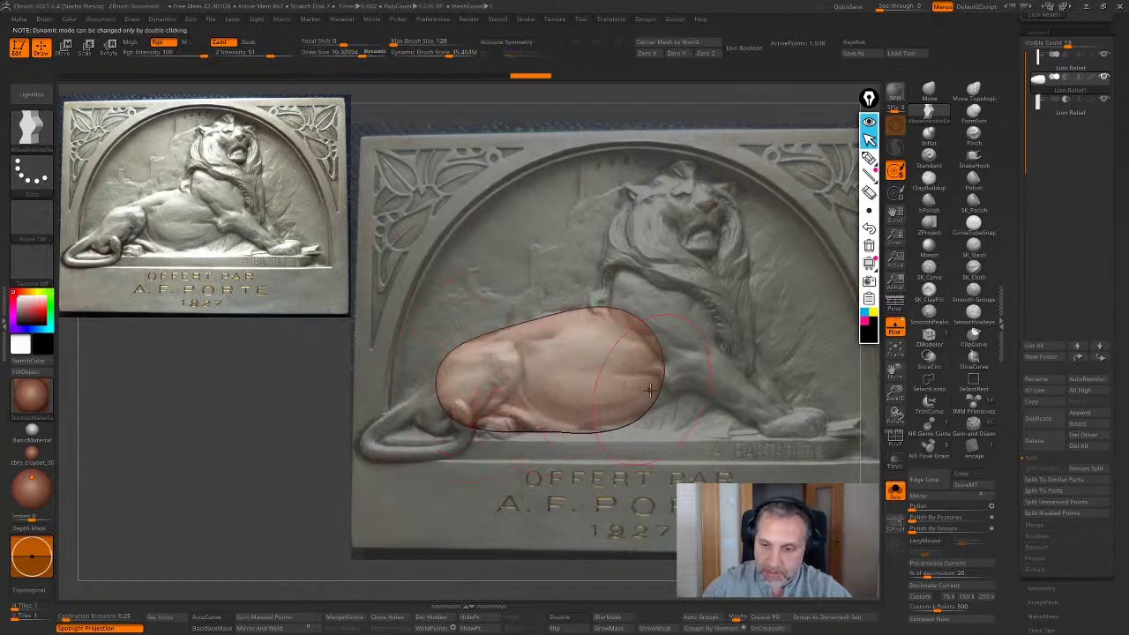
Pull the form over the lion's chest and shoulder with MoveInfiniteDepth, and adjust the belly and rump contours
drag(635, 381, 672, 391)
drag(636, 326, 650, 312)
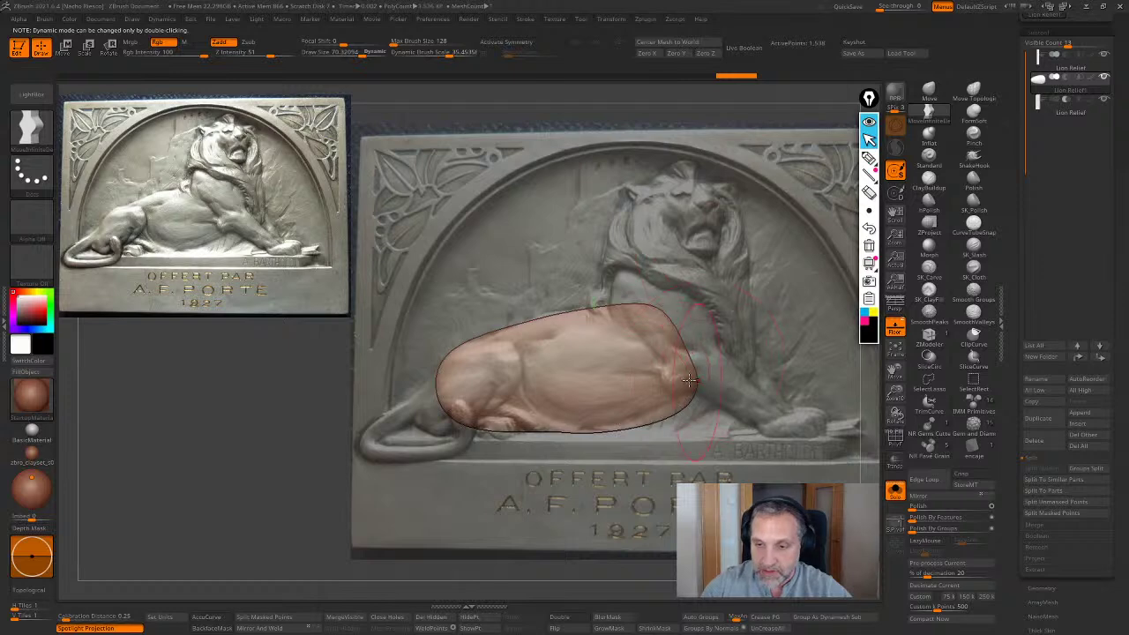
mouse_move(682, 379)
mouse_down()
mouse_move(709, 377)
mouse_move(679, 400)
mouse_move(695, 414)
mouse_move(729, 375)
mouse_up()
drag(689, 342, 713, 324)
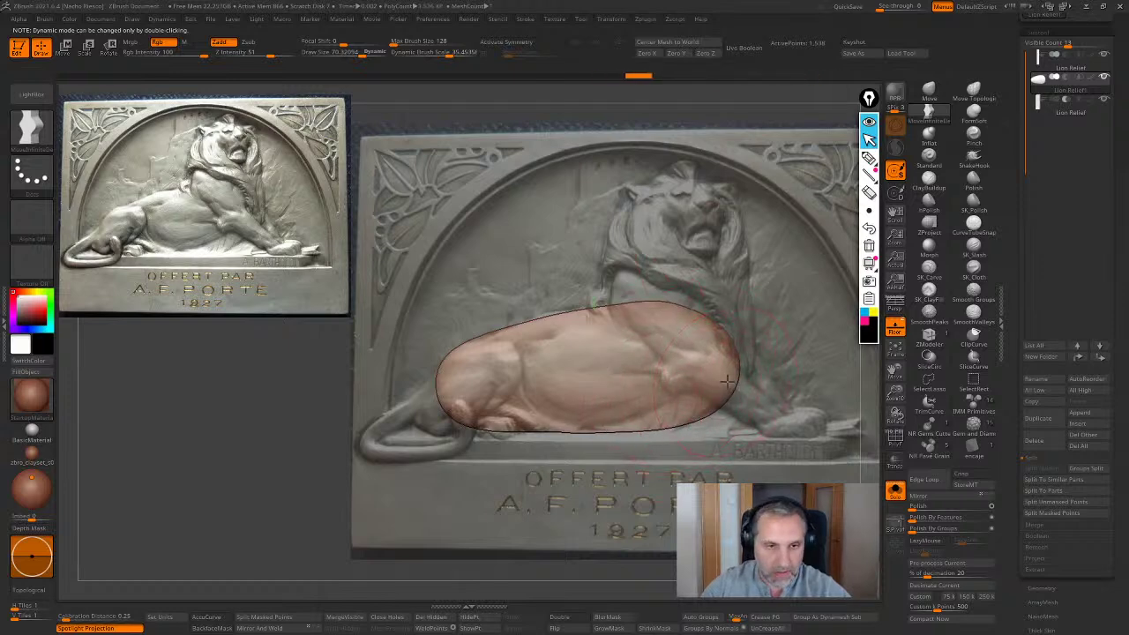
drag(728, 385, 721, 386)
drag(521, 409, 517, 418)
drag(448, 388, 437, 394)
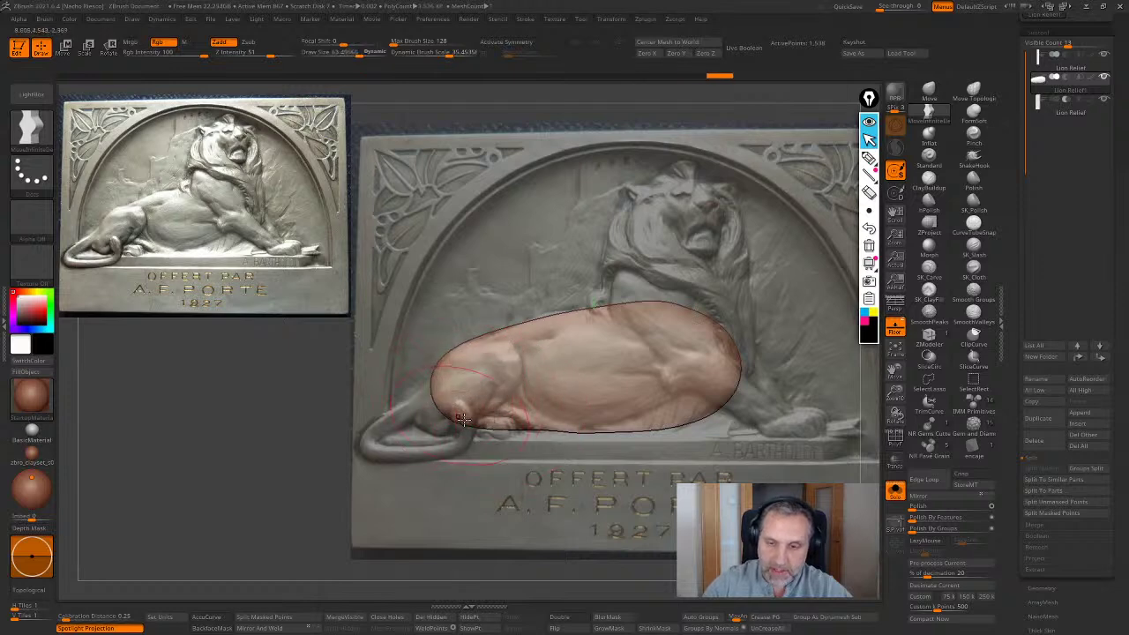
Hide the lion reference and inspect the body form's thickness from the side
right_drag(535, 399, 608, 374)
click(894, 327)
drag(829, 370, 709, 565)
right_drag(648, 551, 649, 335)
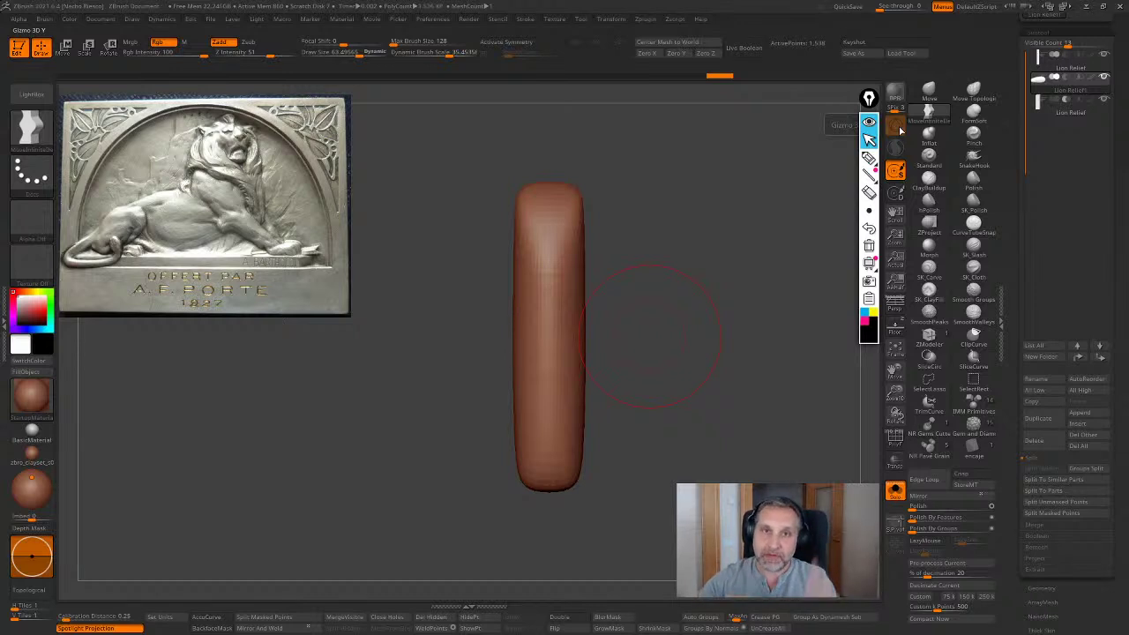
mouse_move(723, 449)
mouse_down()
mouse_move(650, 288)
mouse_move(690, 435)
mouse_move(761, 550)
mouse_up()
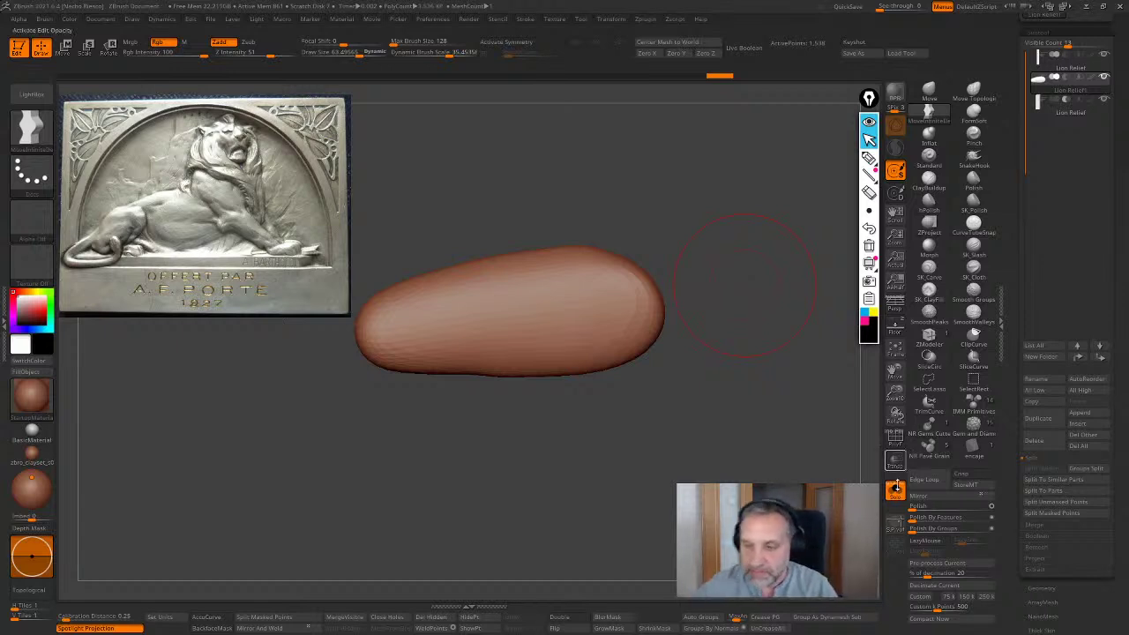
drag(745, 284, 860, 435)
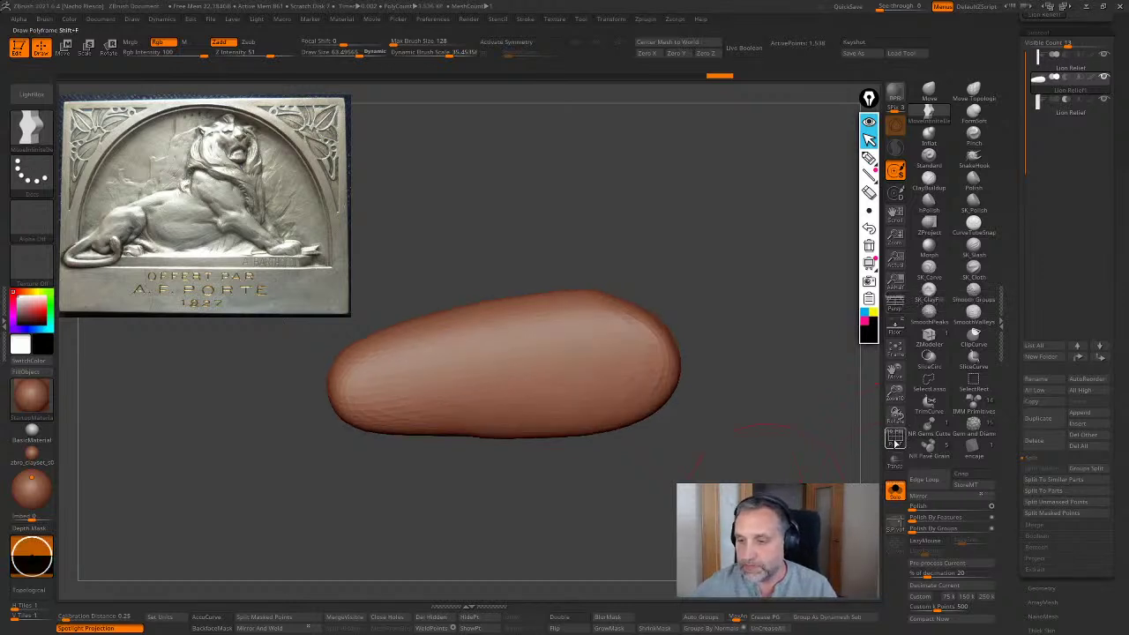
Display the polyframe on the body form and examine its stretched topology, briefly comparing it with the lion reference
key(shift+f)
key(f)
alt+drag(798, 498, 876, 356)
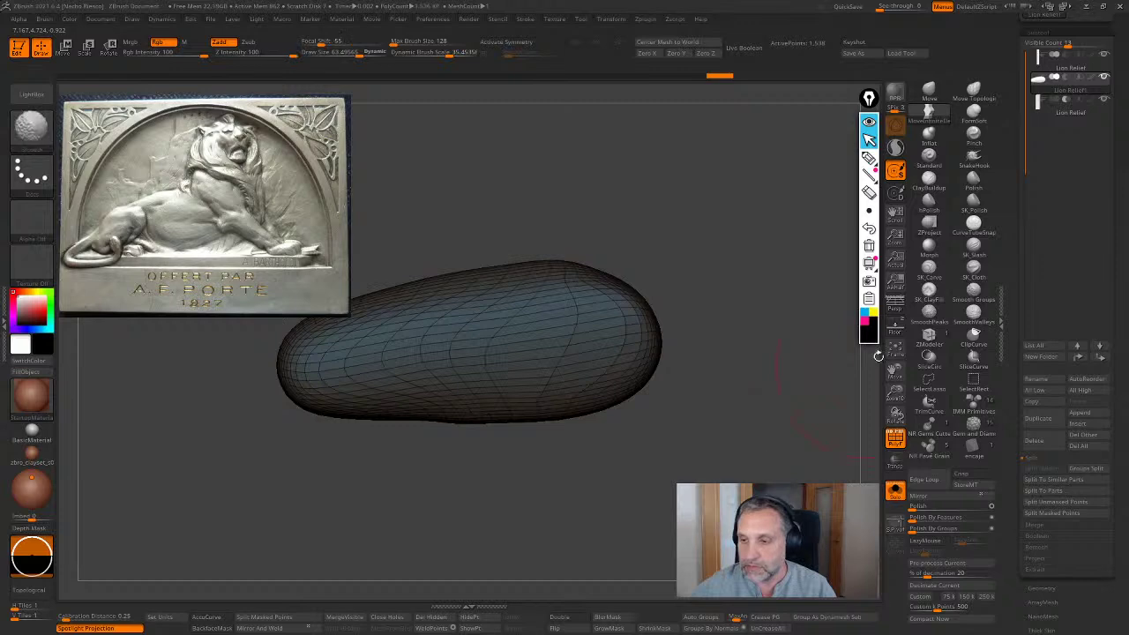
click(894, 327)
alt+drag(657, 507, 709, 520)
click(903, 327)
alt+drag(630, 520, 683, 557)
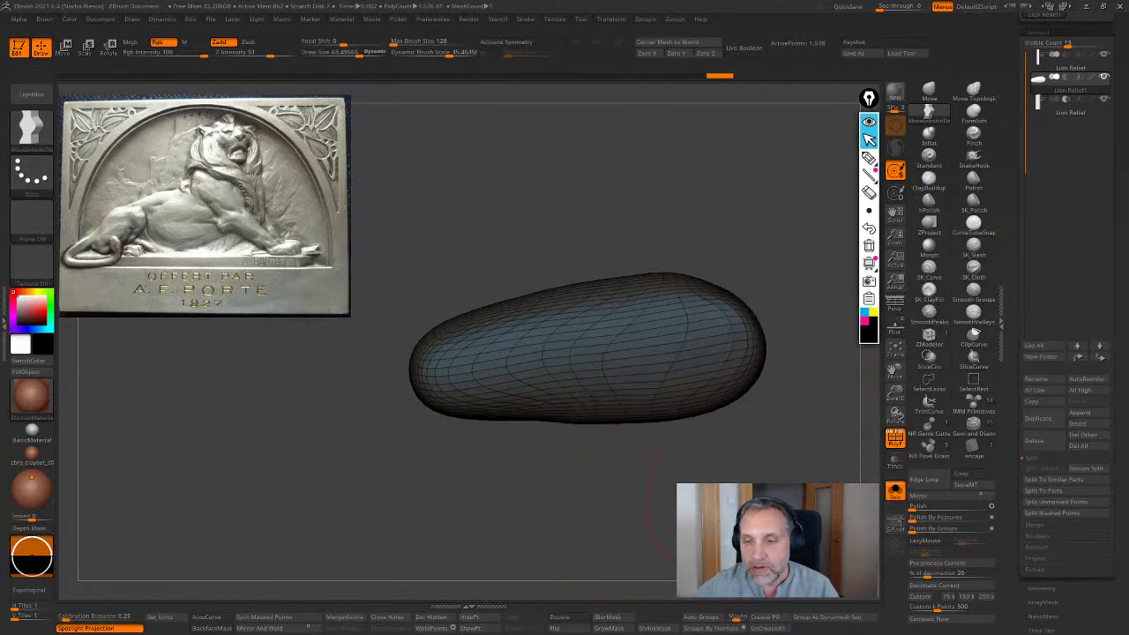
Open the body's Geometry settings and review the ZRemesher options
drag(1019, 474, 1019, 401)
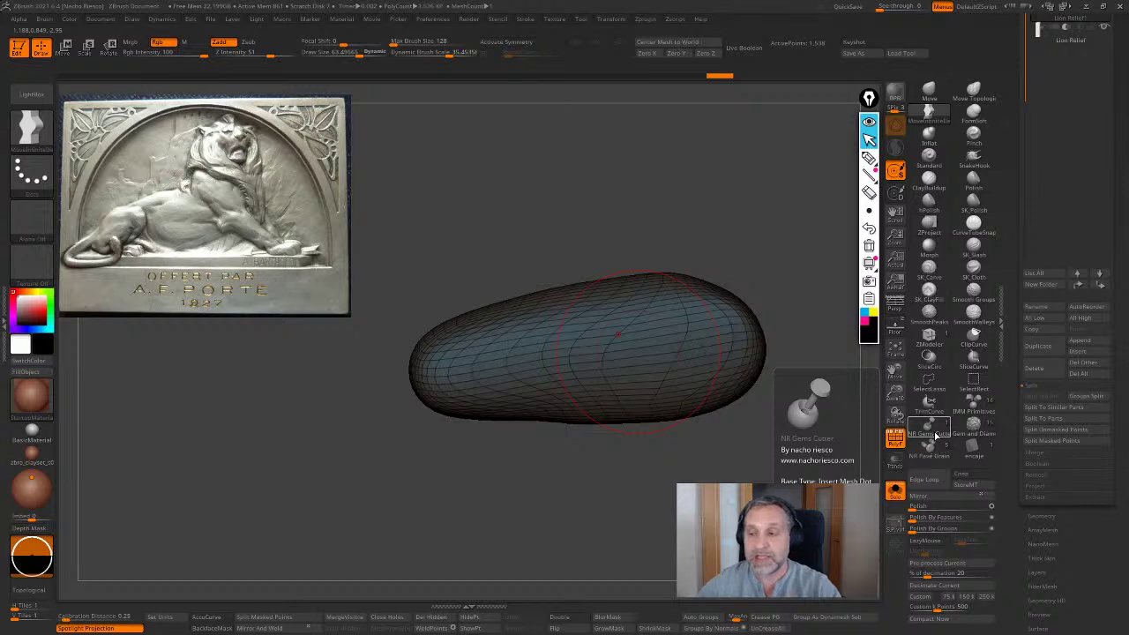
scroll(1014, 415, down, 5)
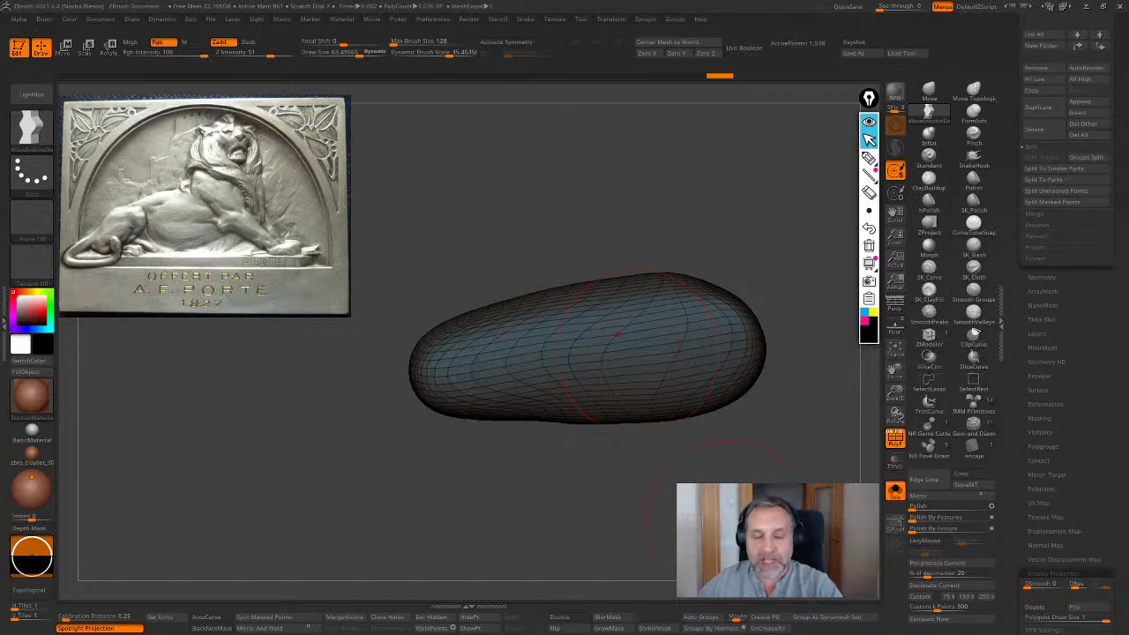
alt+drag(651, 535, 625, 546)
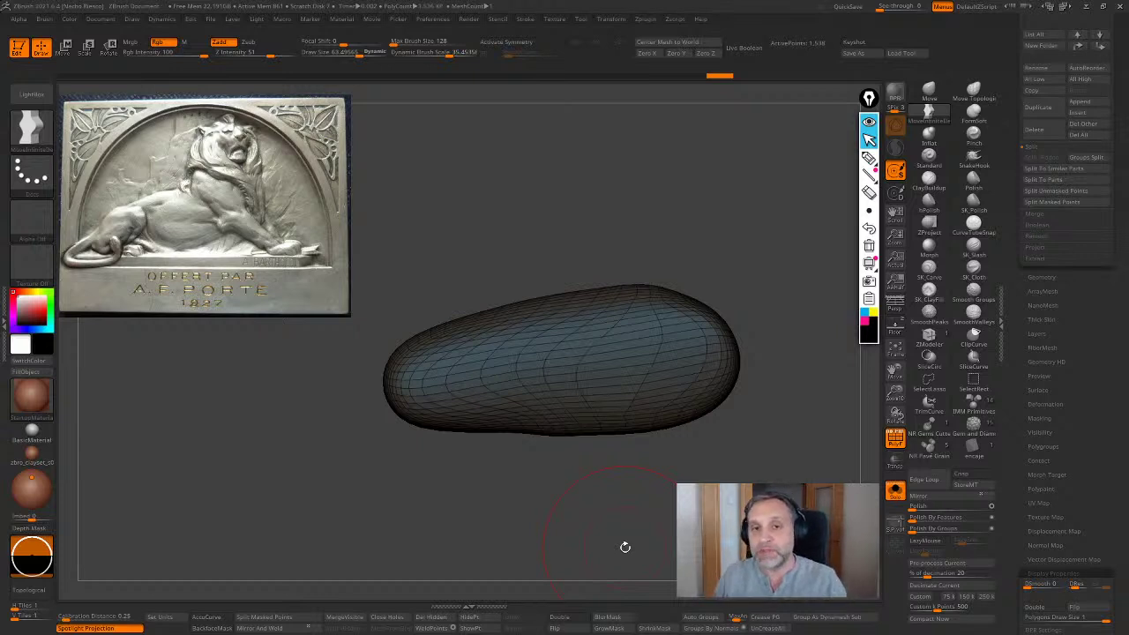
click(1041, 278)
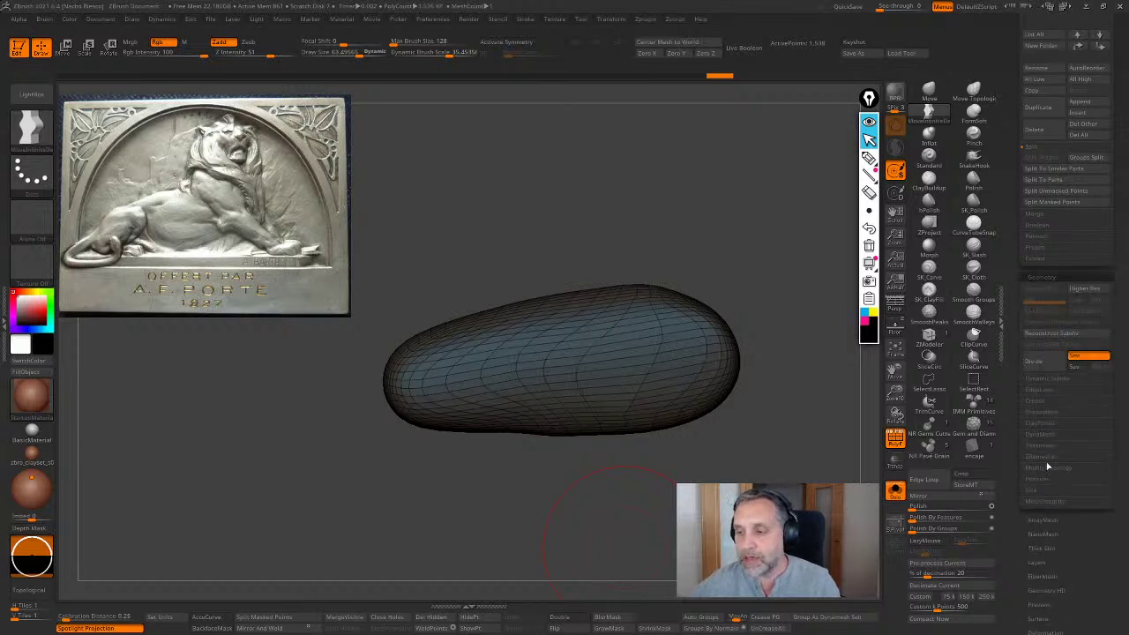
click(1046, 456)
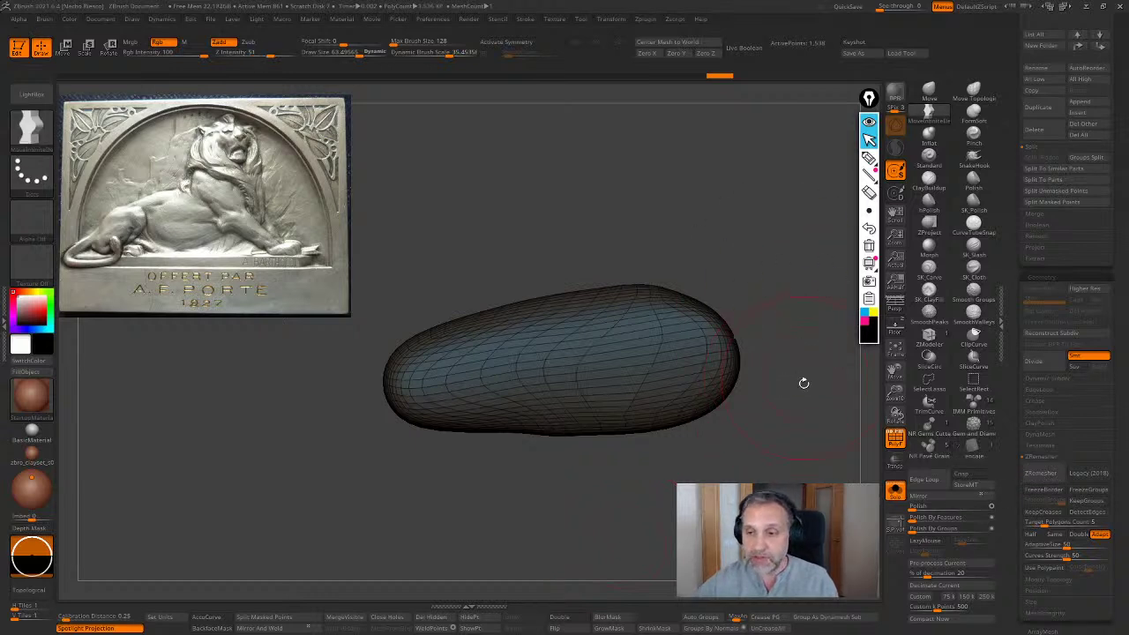
alt+drag(776, 527, 748, 540)
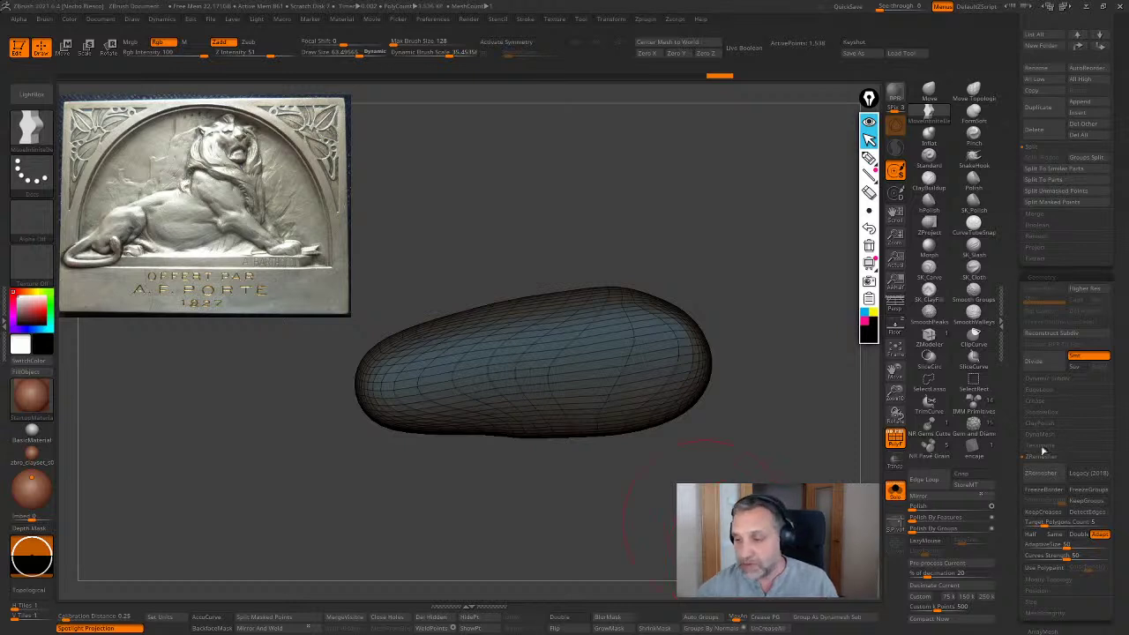
Try DynaMesh on the body form at resolutions 128, 88 and 16, undoing each remesh
click(1046, 435)
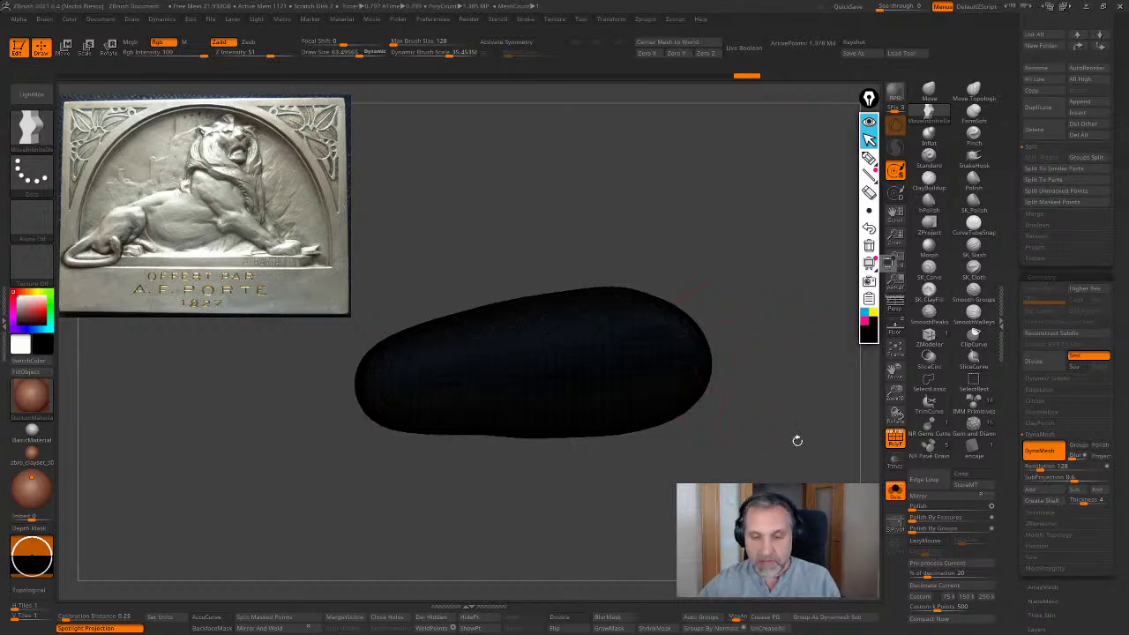
click(1039, 451)
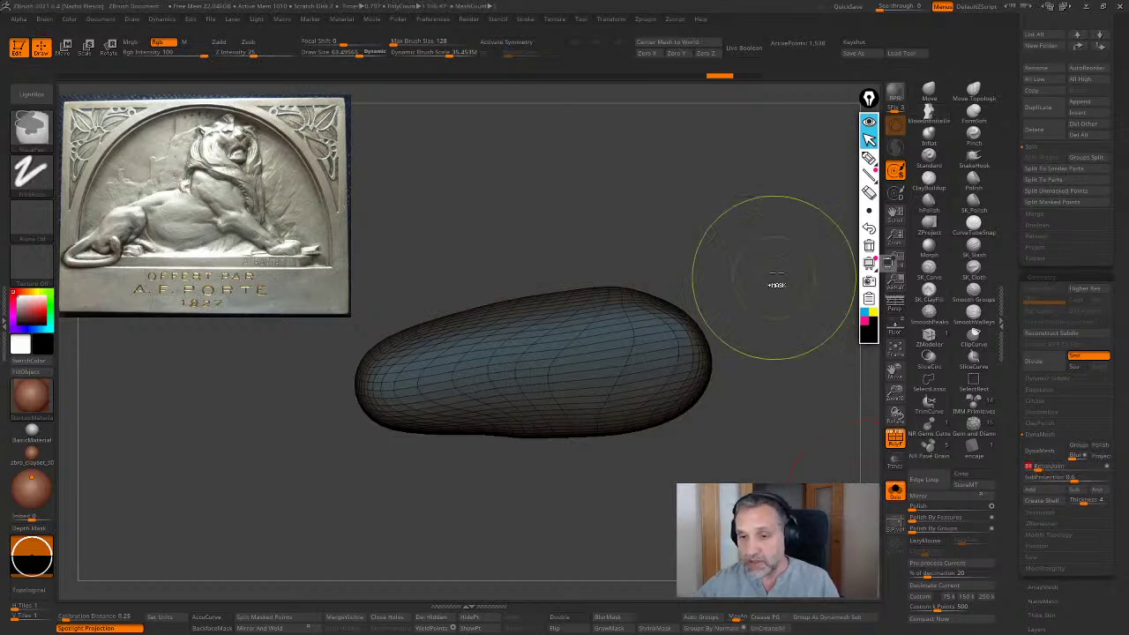
click(1041, 450)
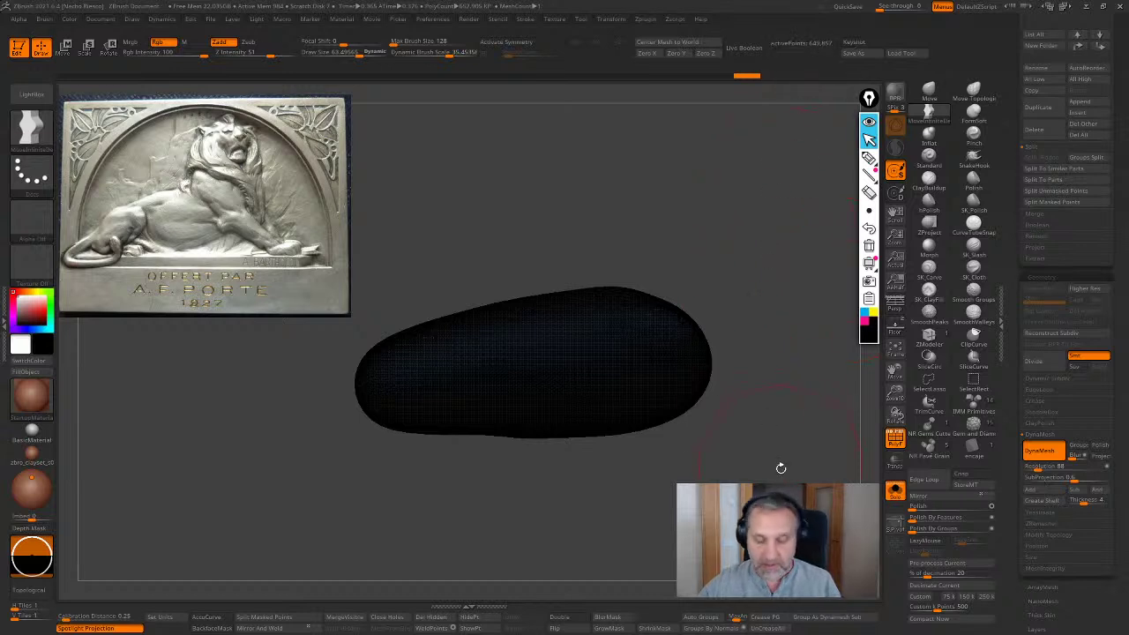
key(ctrl+z)
click(1039, 467)
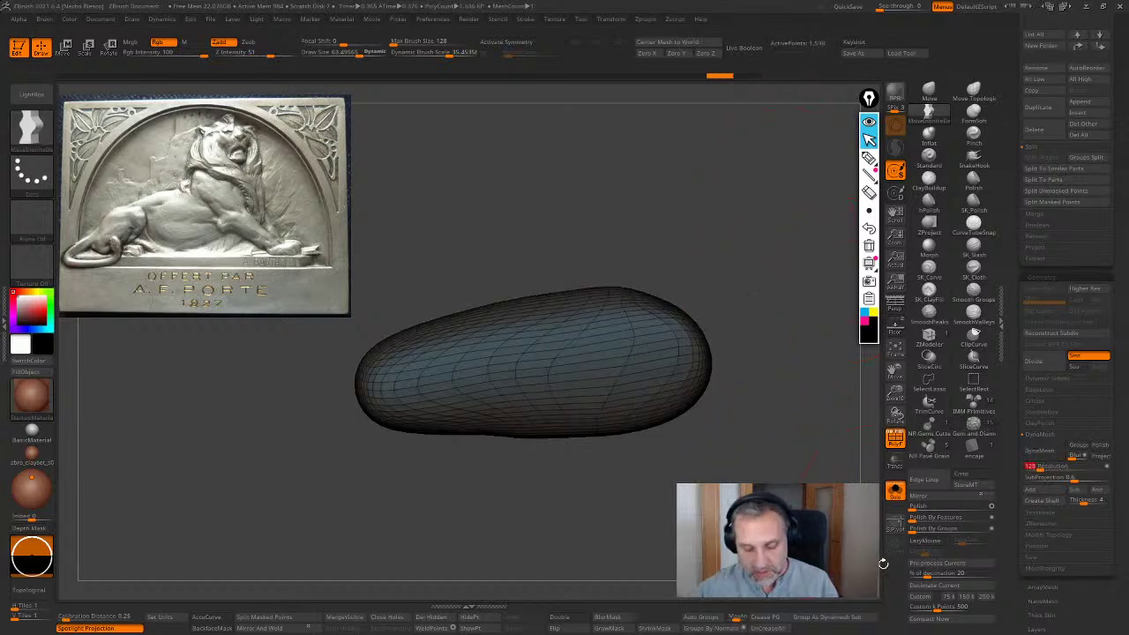
click(1039, 451)
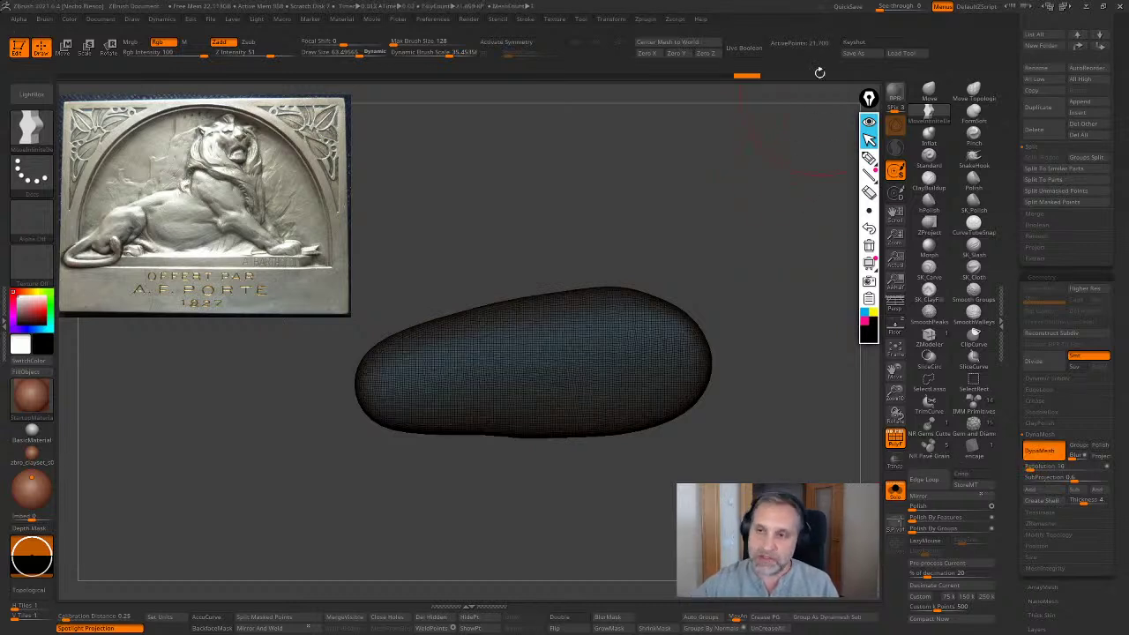
key(shift)
key(ctrl+z)
Remesh the body form with DynaMesh at resolution 32 and turn off the polyframe display
click(1036, 467)
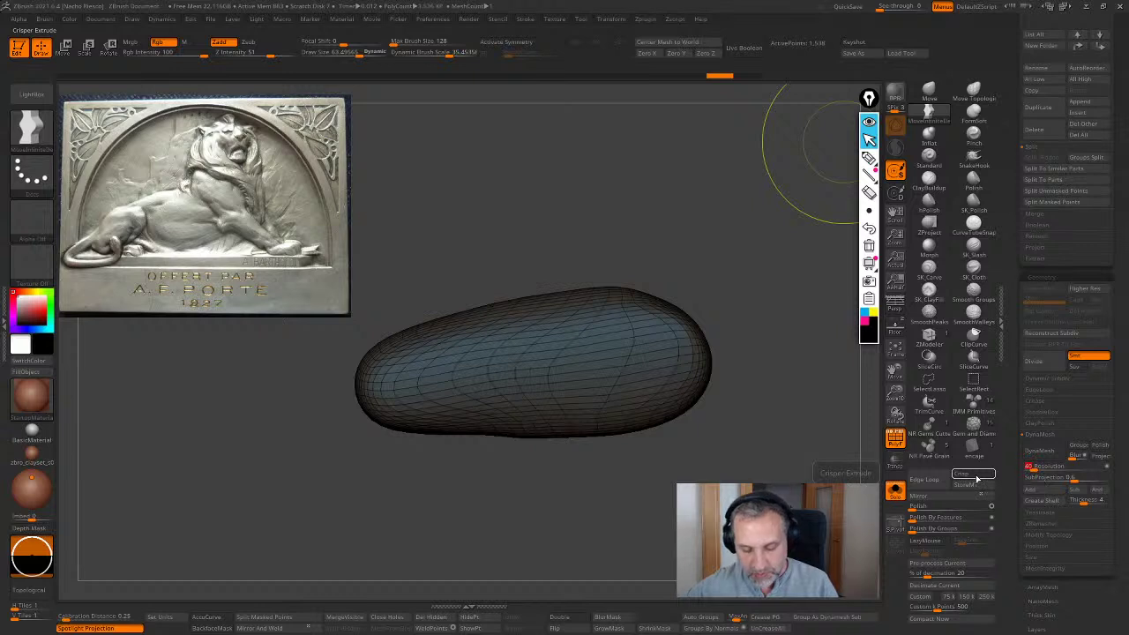
text(2)
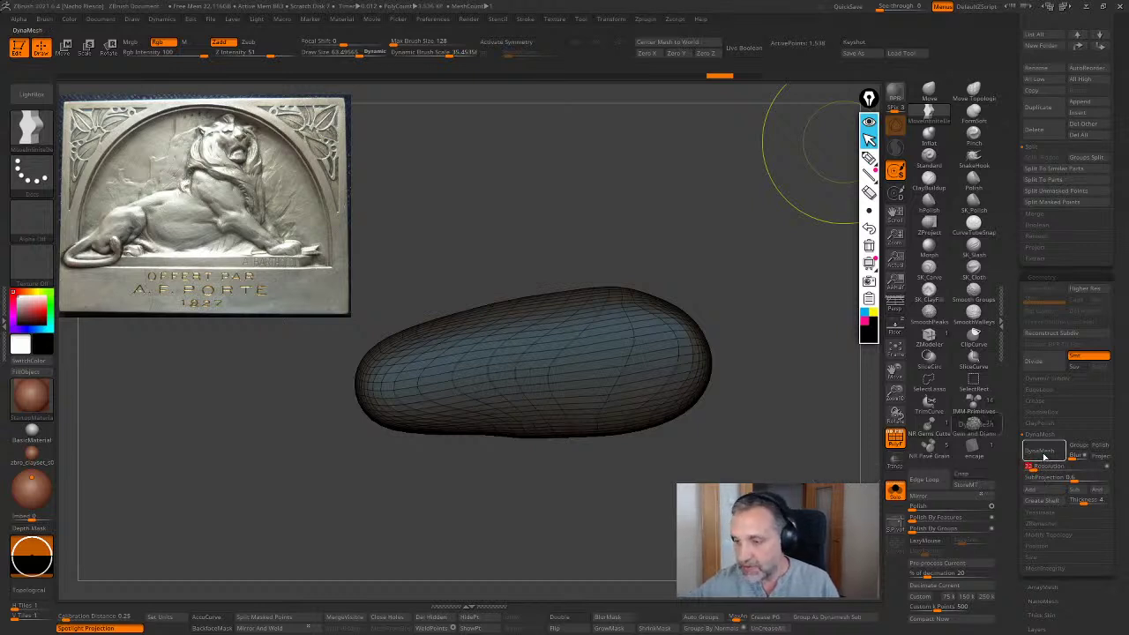
key(ctrl+shift+z)
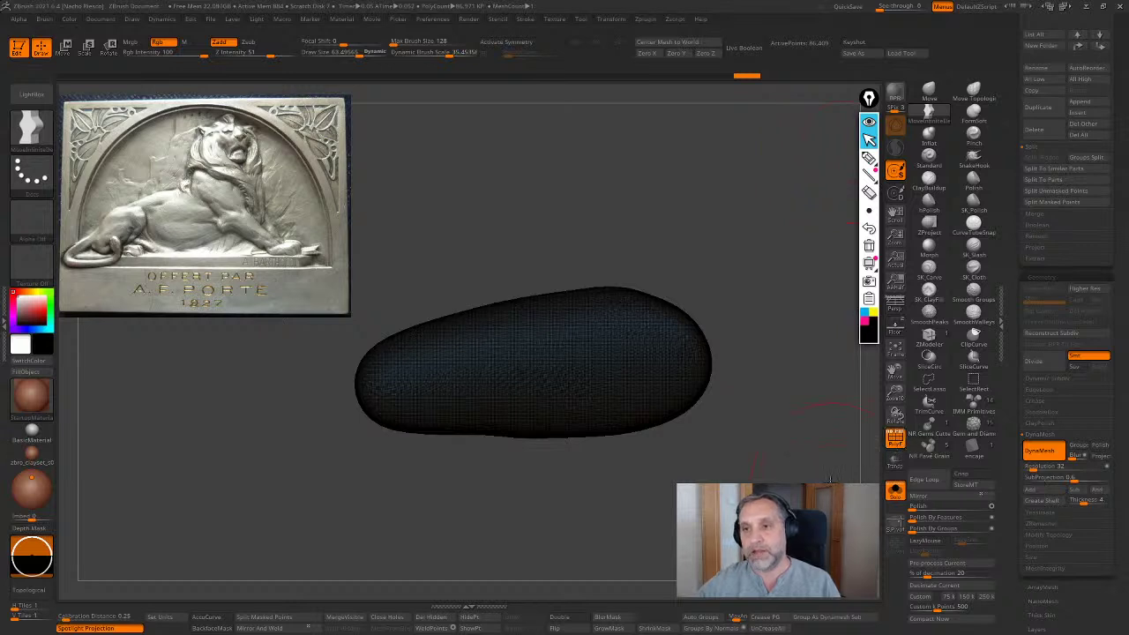
click(895, 441)
key(f)
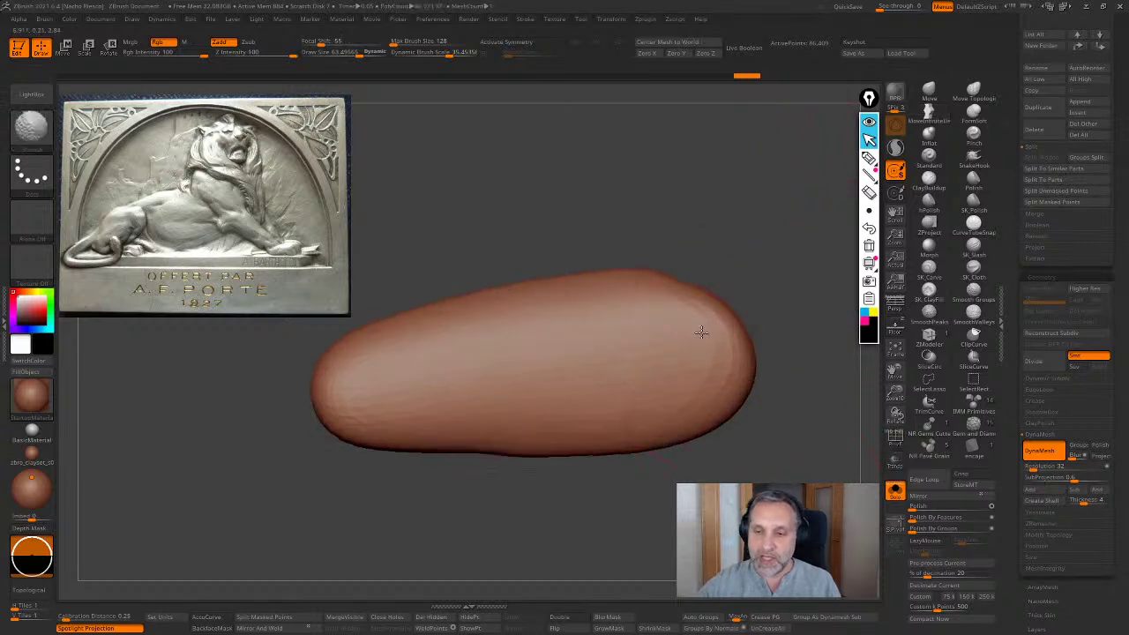
Select the MoveInfiniteDepth brush for further shaping of the remeshed body
key(b)
key(m)
key(i)
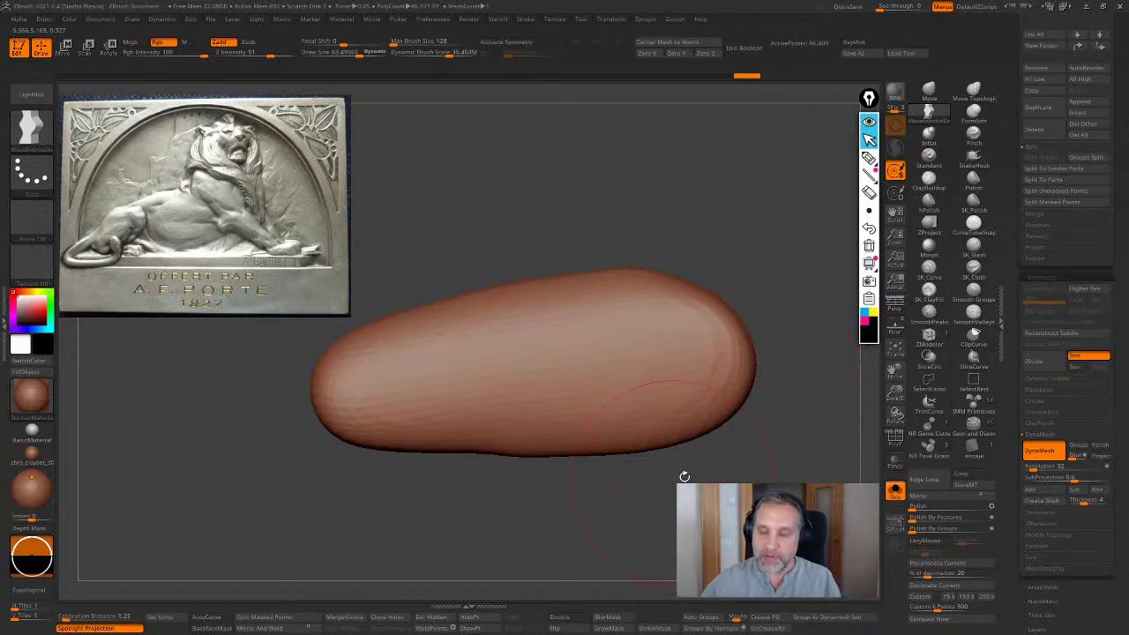
mouse_move(678, 509)
mouse_down()
mouse_move(649, 522)
mouse_move(679, 508)
mouse_up()
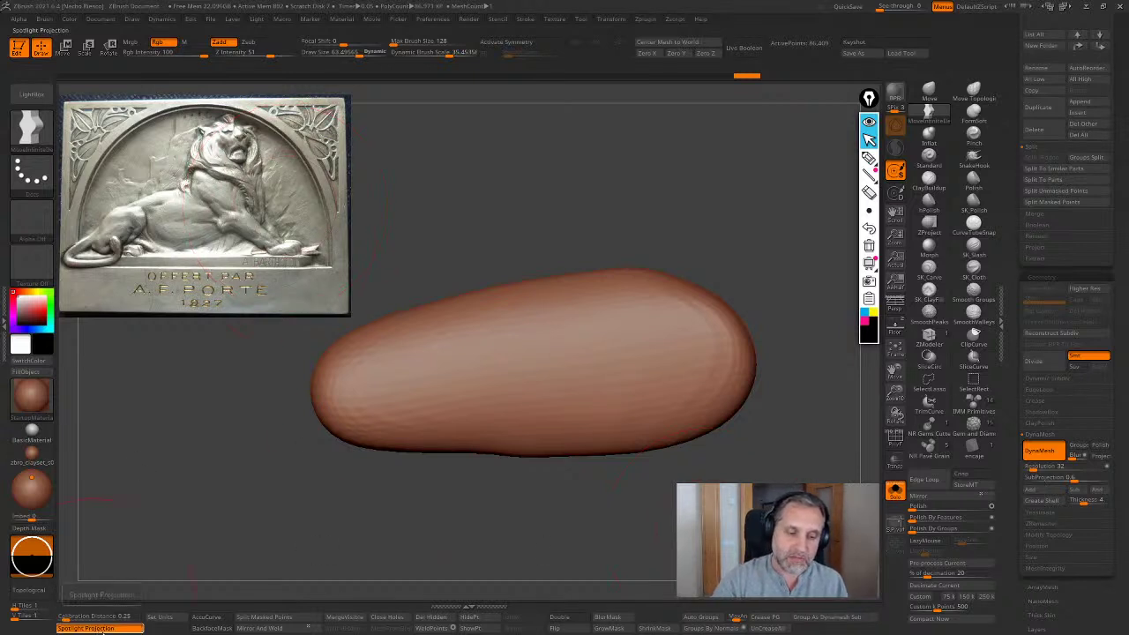
alt+drag(785, 324, 739, 335)
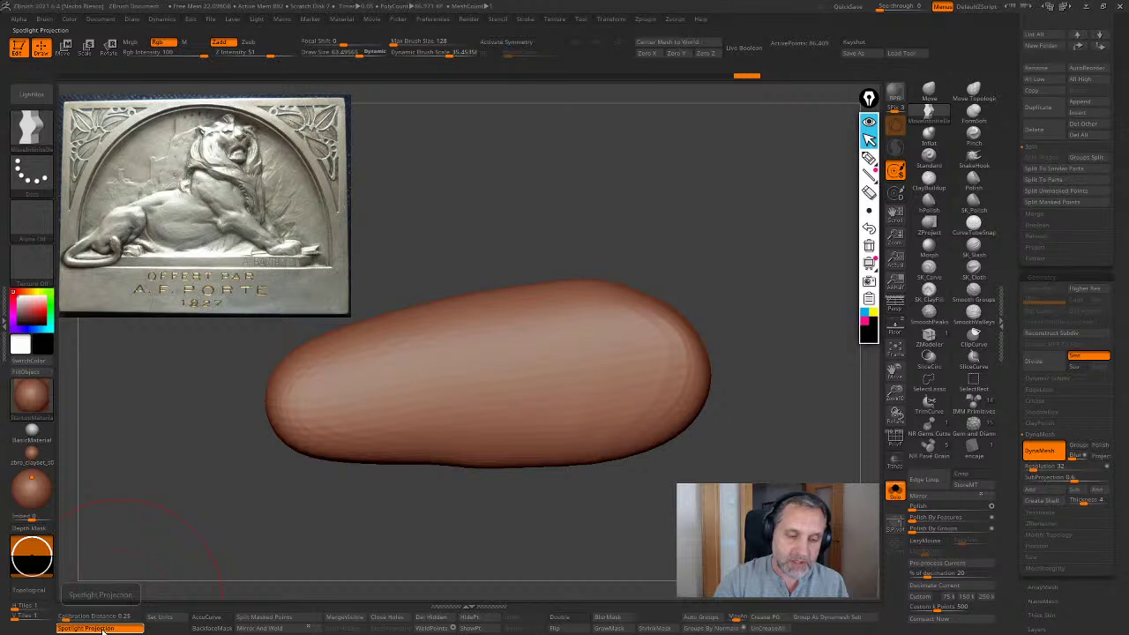
Turn off Spotlight Projection in the sample settings of the MoveInfiniteDepth brush
click(101, 629)
click(102, 628)
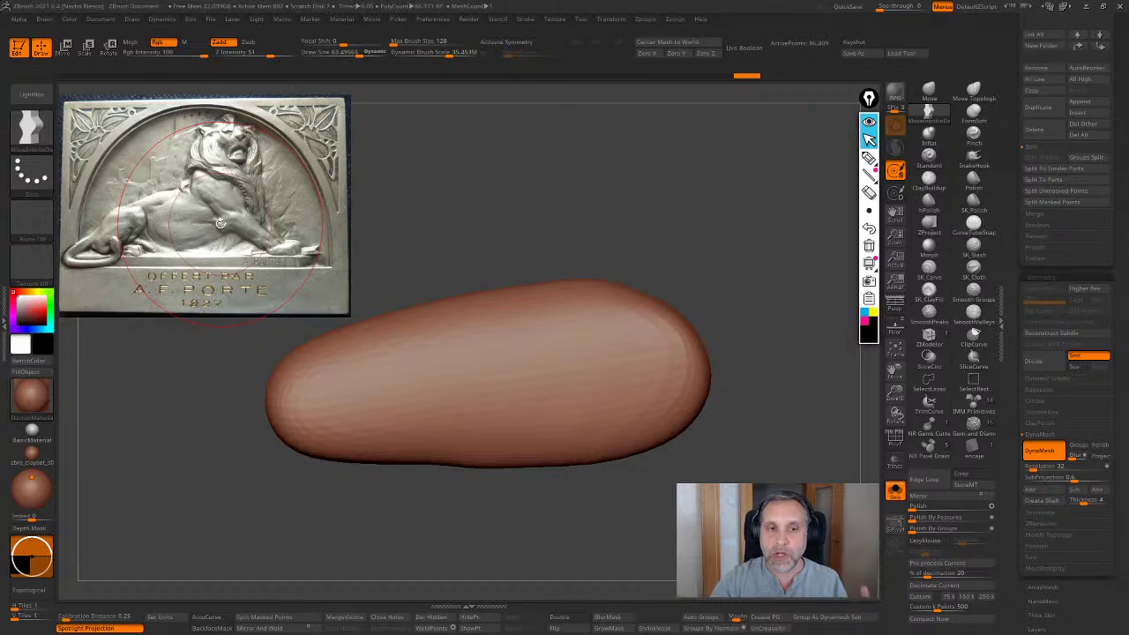
click(111, 629)
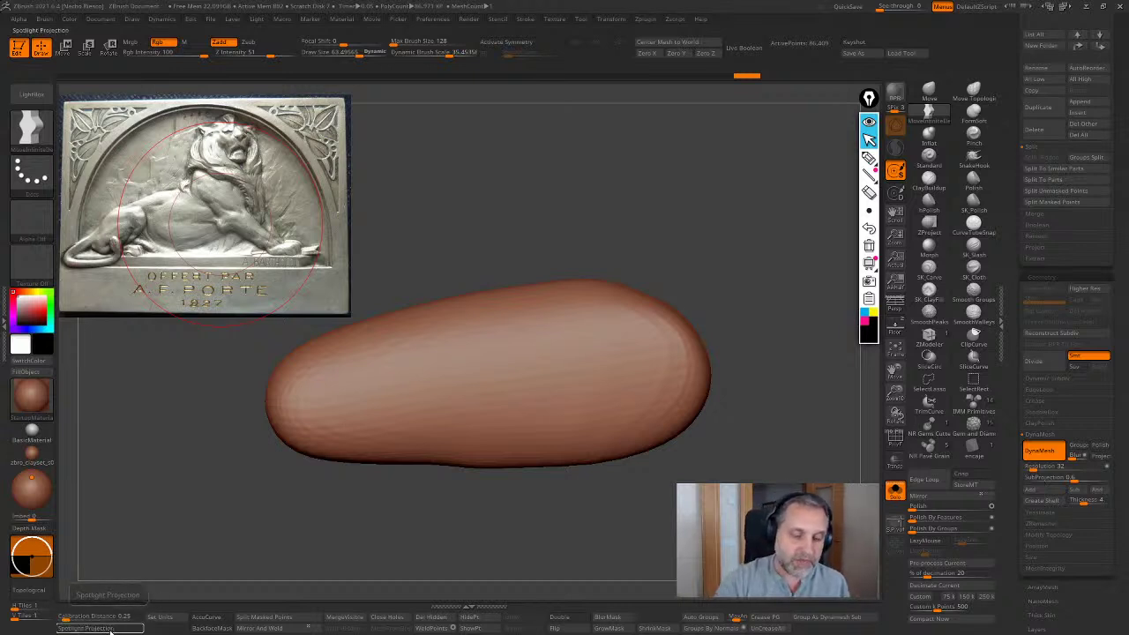
click(99, 628)
click(44, 19)
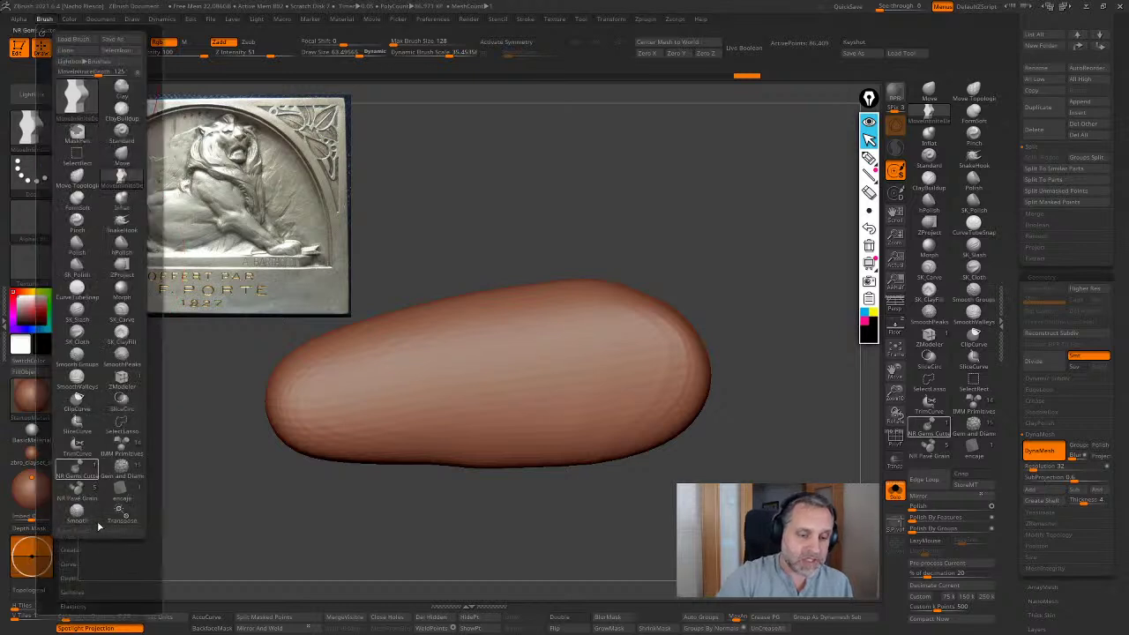
scroll(118, 476, down, 5)
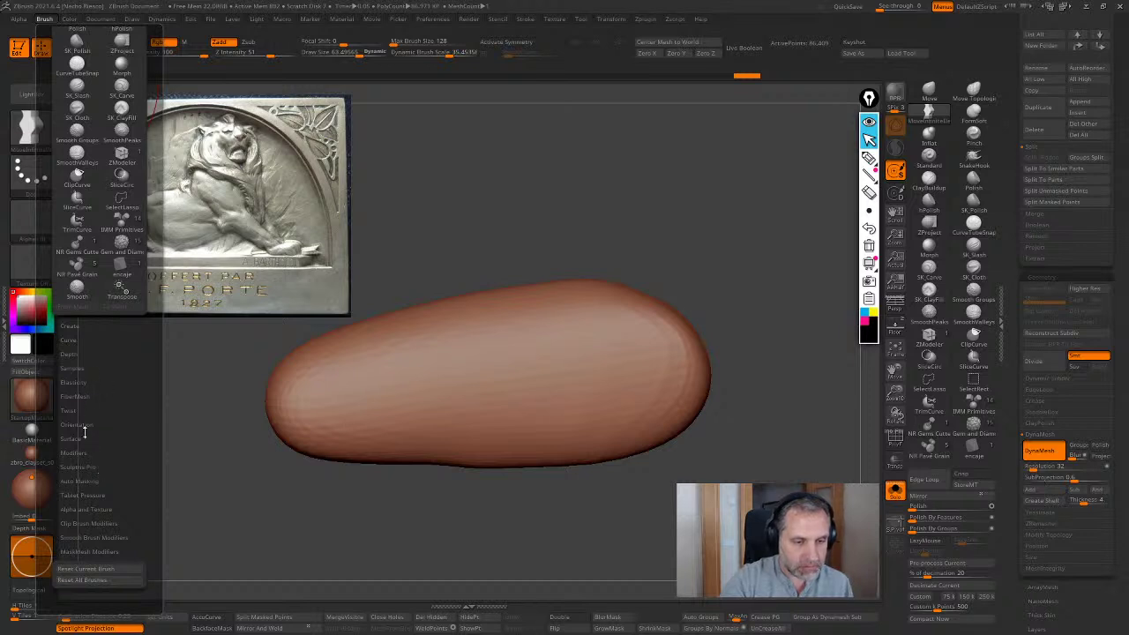
click(70, 365)
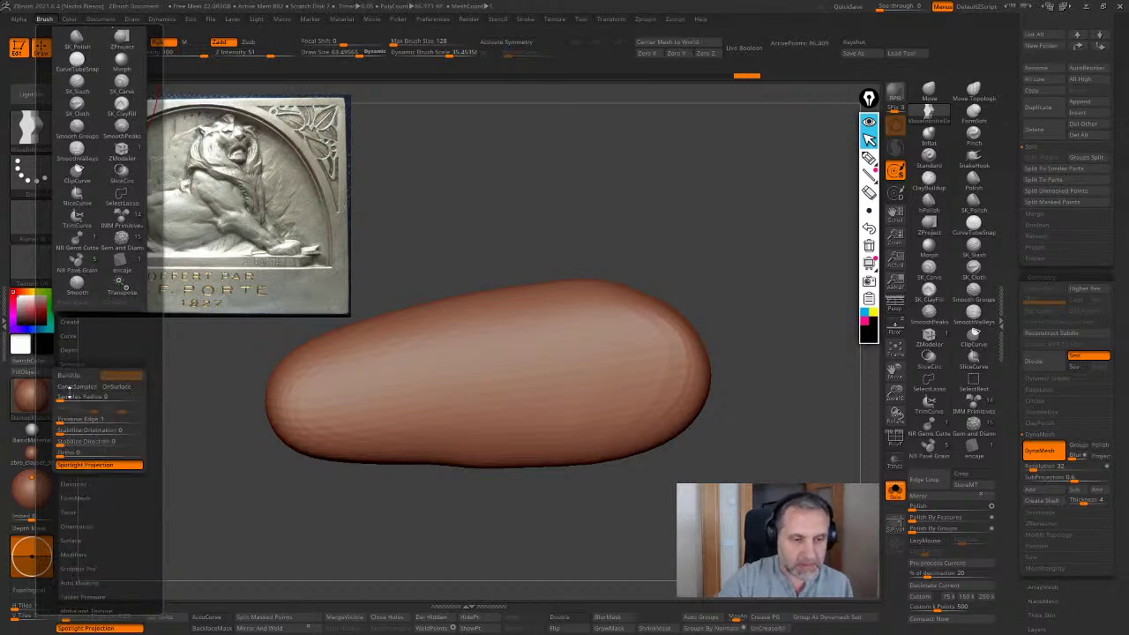
click(109, 467)
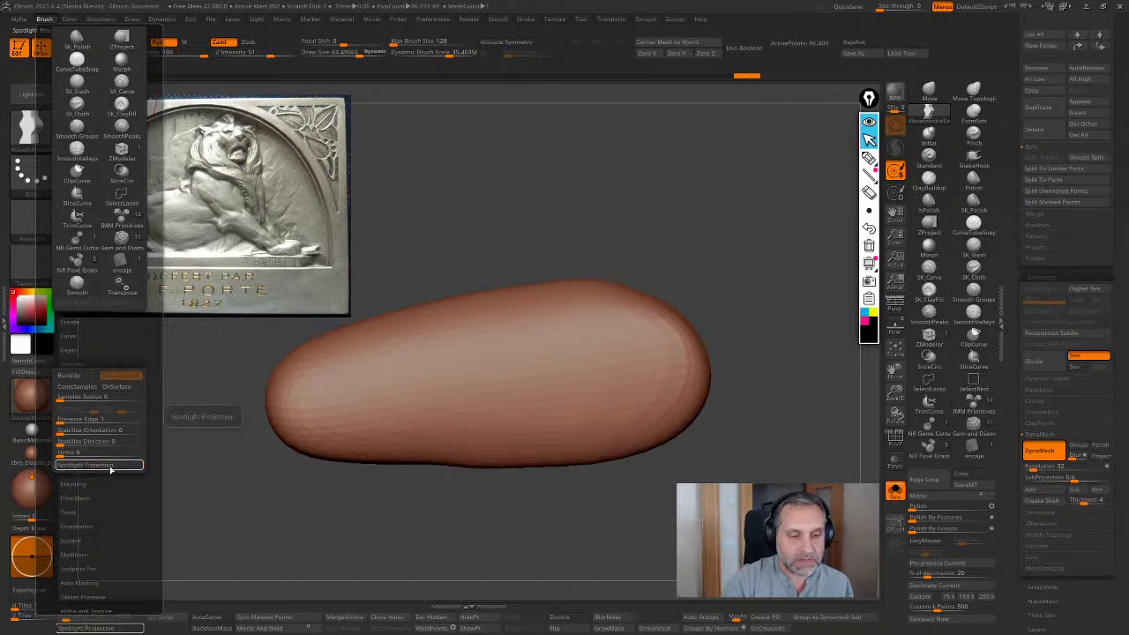
click(110, 469)
click(111, 468)
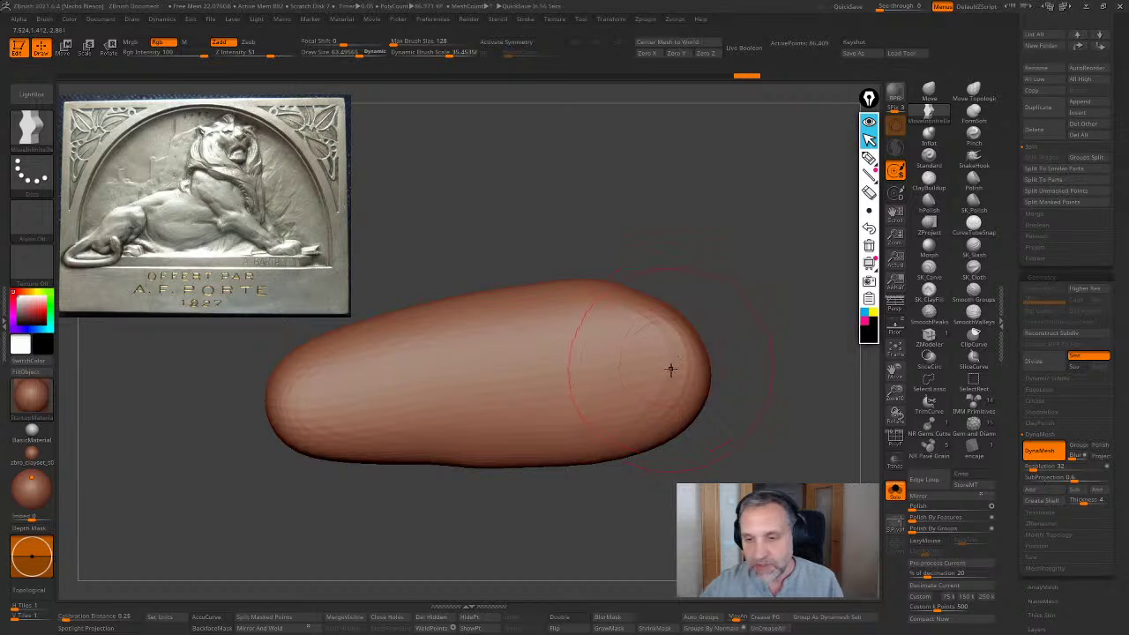
Turn off Solo mode so the base block is shown together with the lion's body
key(shift)
right_drag(617, 319, 757, 405)
right_drag(743, 491, 671, 481)
click(894, 490)
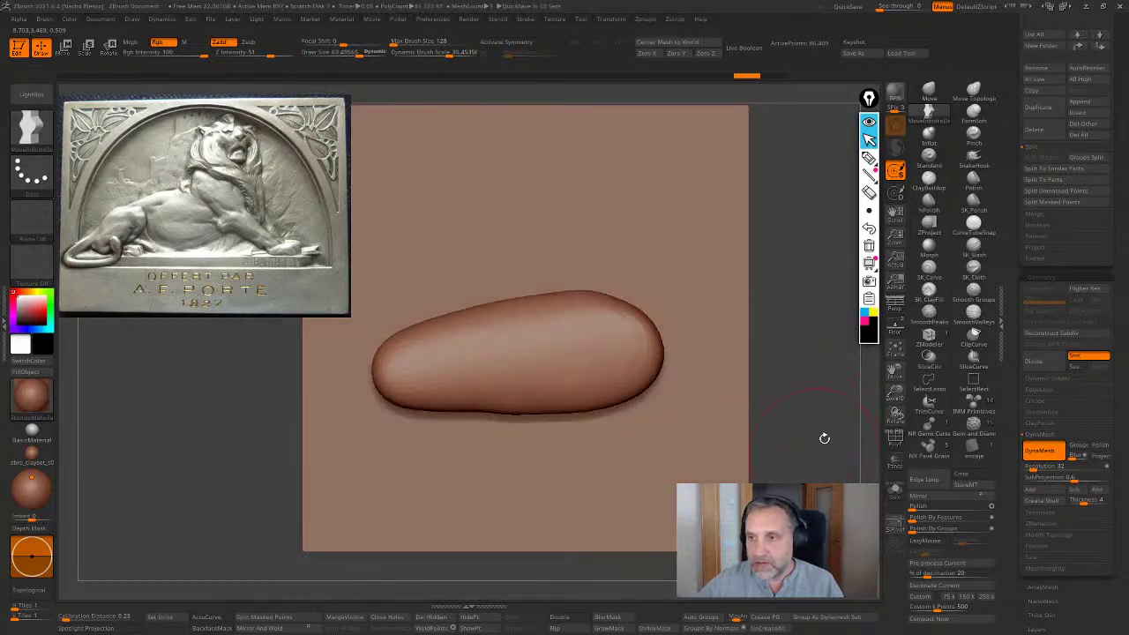
Select the MoveInfiniteDepth brush and set its draw size to about 88
click(927, 115)
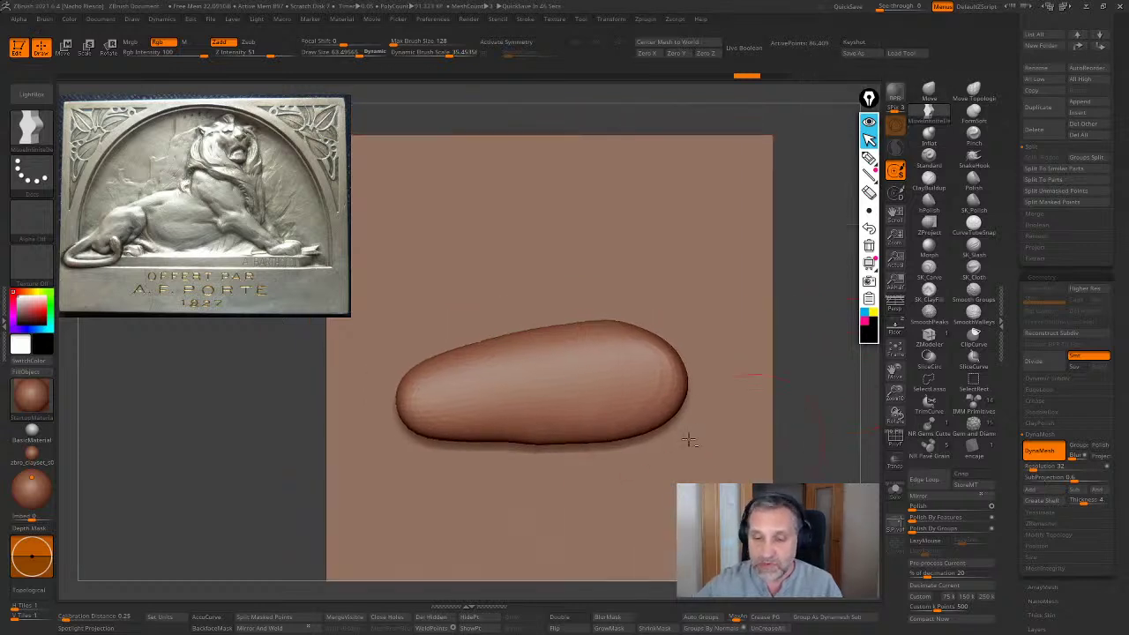
key(s)
click(540, 401)
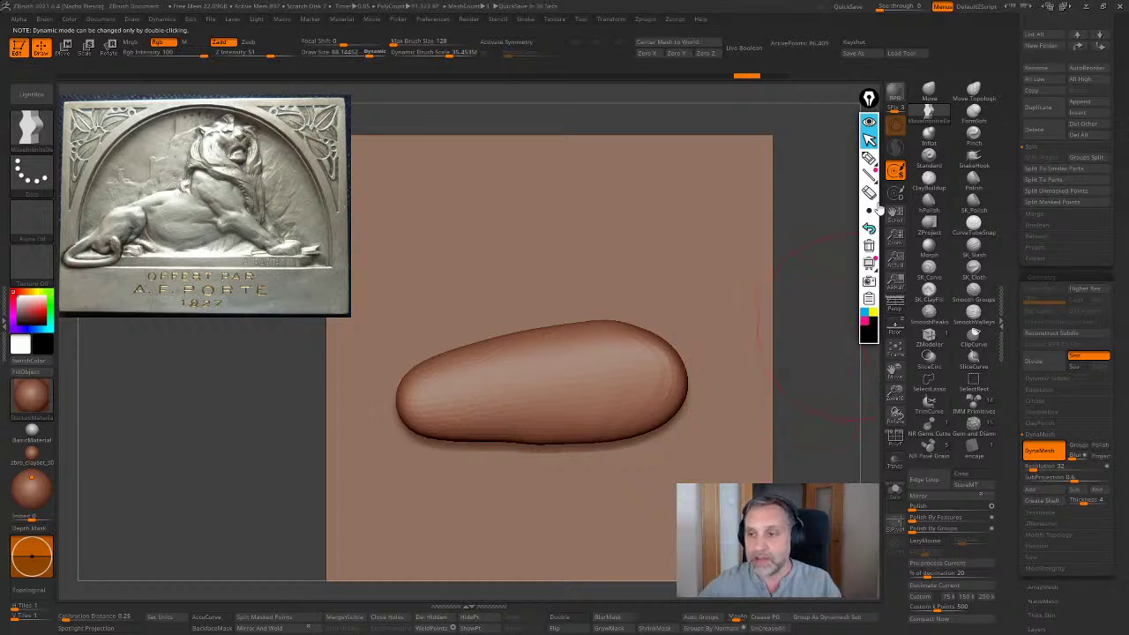
Sketch a depth profile curve under the reference with arrows from the lion's haunch, belly and shoulder, and clear the annotations
click(869, 157)
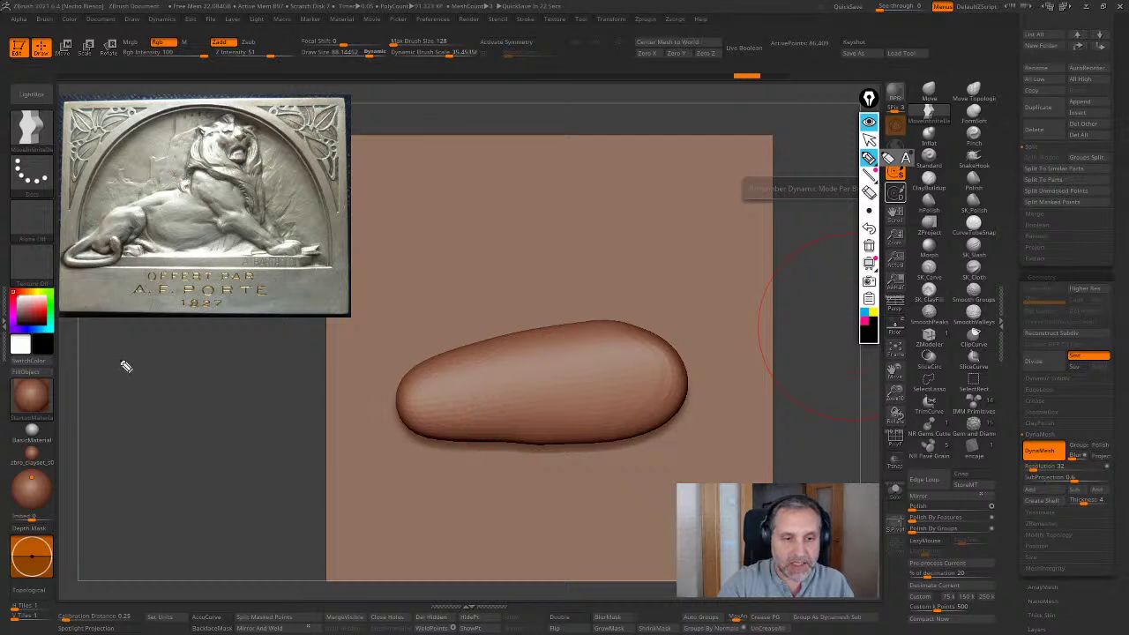
mouse_move(130, 223)
mouse_down()
mouse_move(114, 381)
mouse_move(226, 359)
mouse_up()
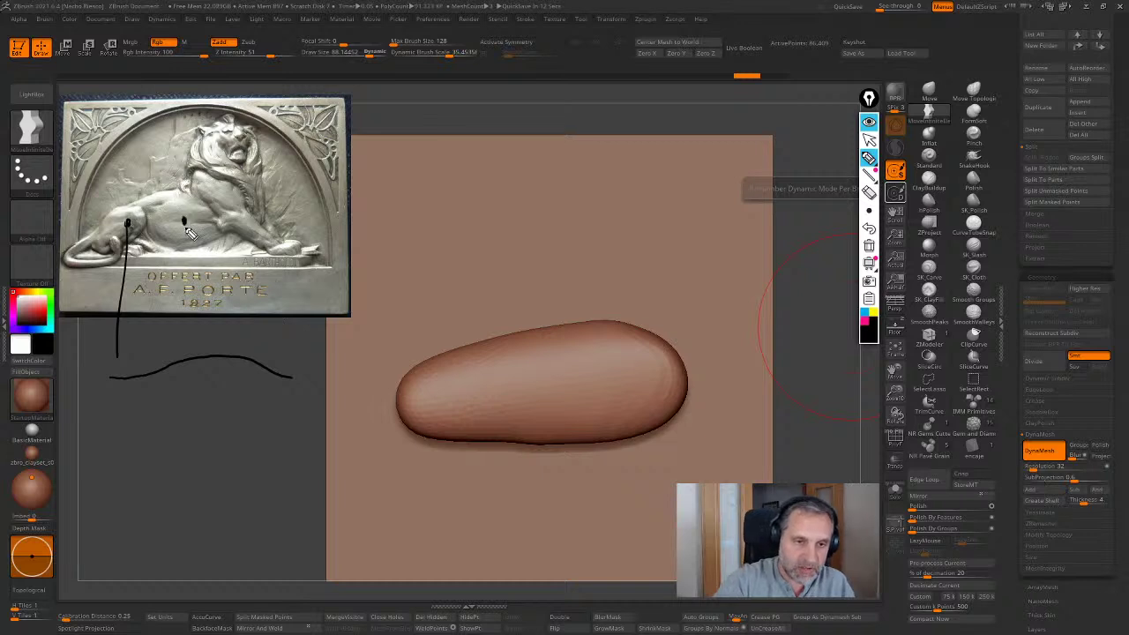
drag(185, 222, 190, 354)
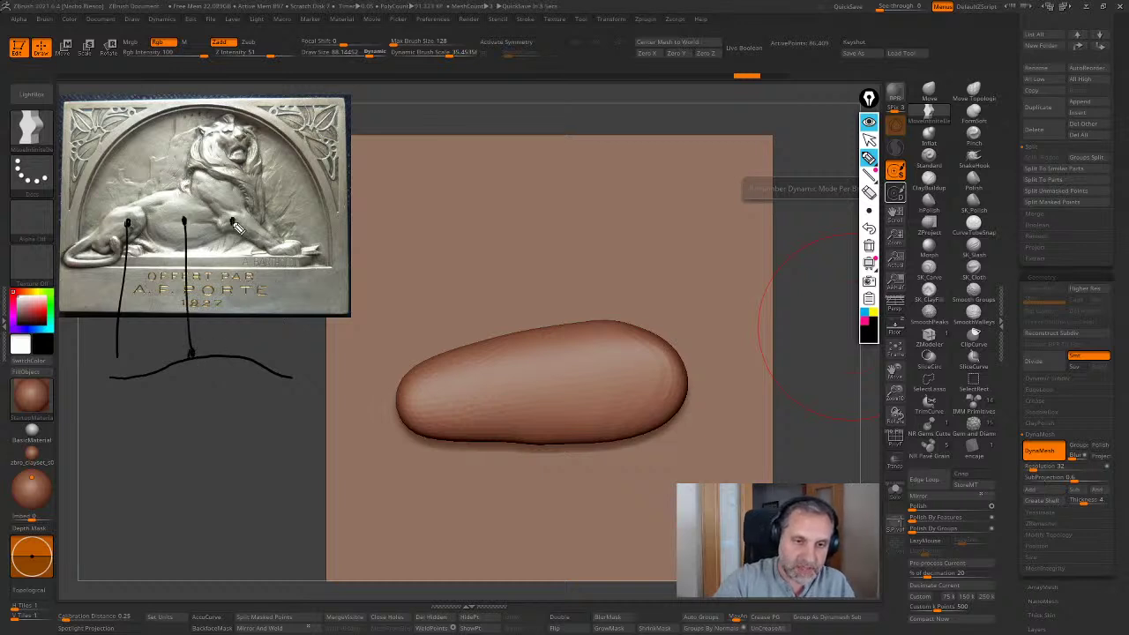
drag(234, 223, 238, 351)
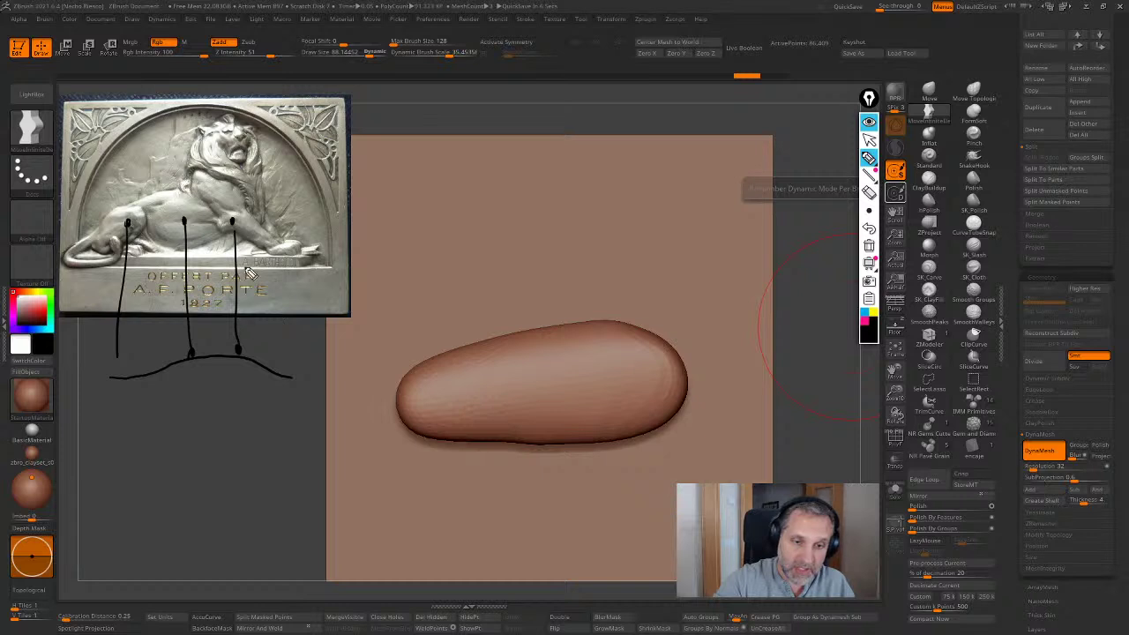
mouse_move(237, 224)
mouse_down()
mouse_move(274, 365)
mouse_move(280, 355)
mouse_up()
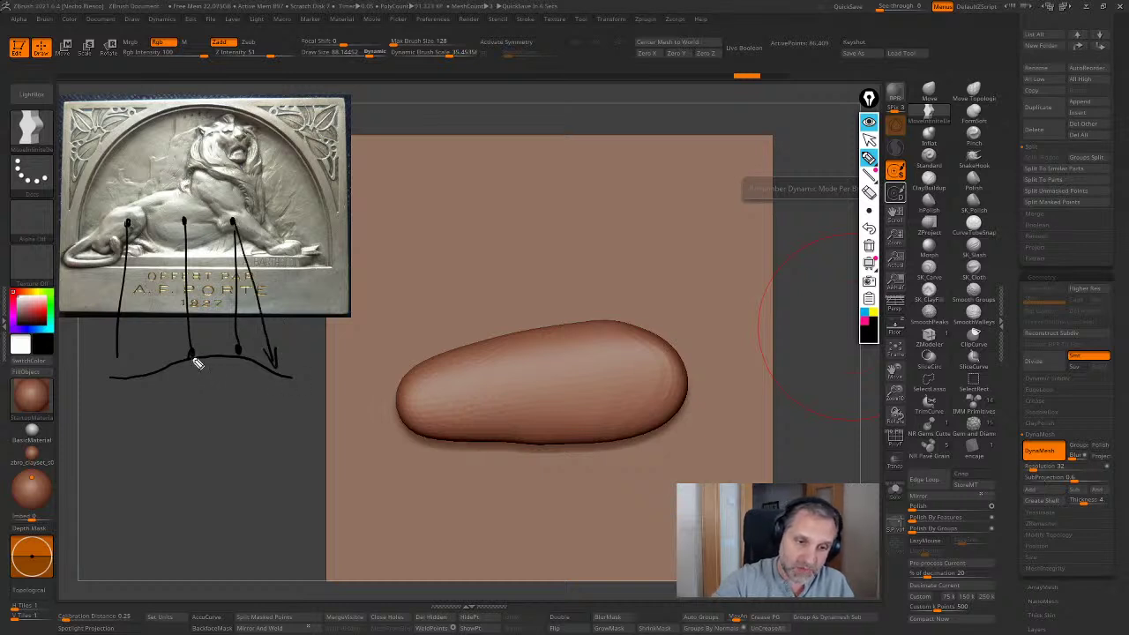
drag(191, 354, 206, 333)
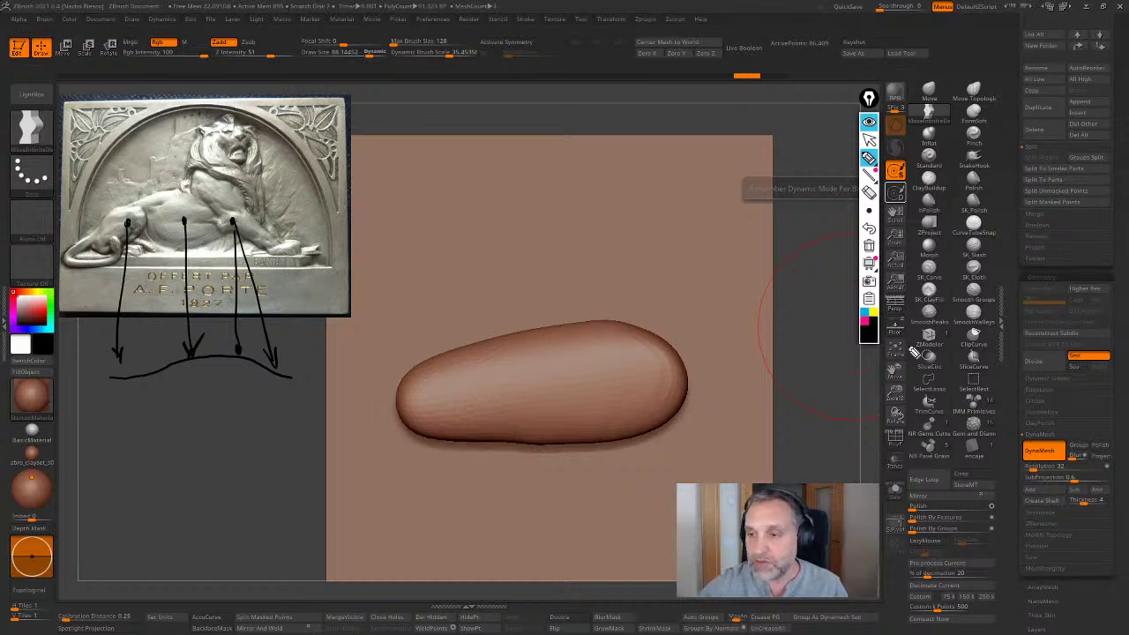
click(869, 245)
click(869, 140)
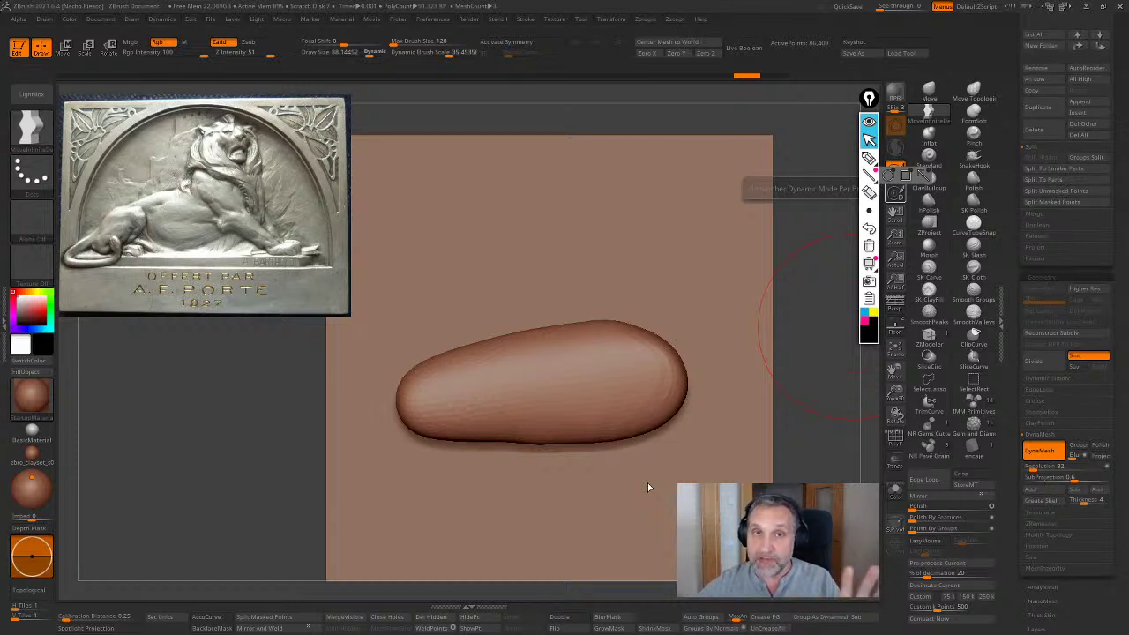
Adjust the depth of the body's haunch end with the MoveInfiniteDepth brush and check it against the base block
click(932, 113)
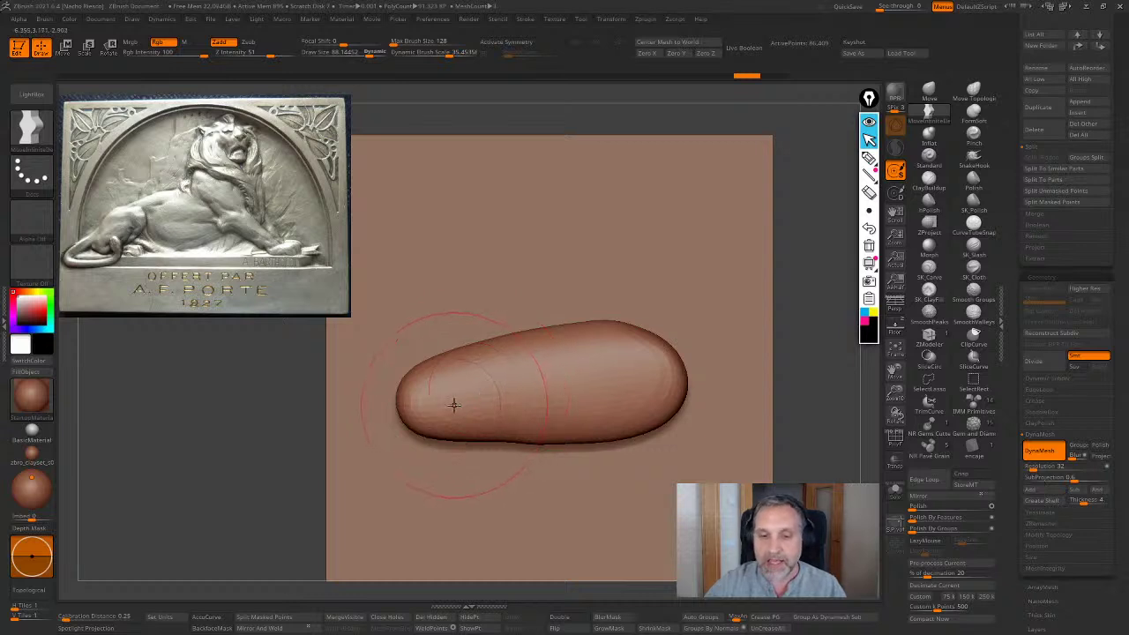
drag(443, 403, 441, 388)
right_drag(432, 441, 534, 460)
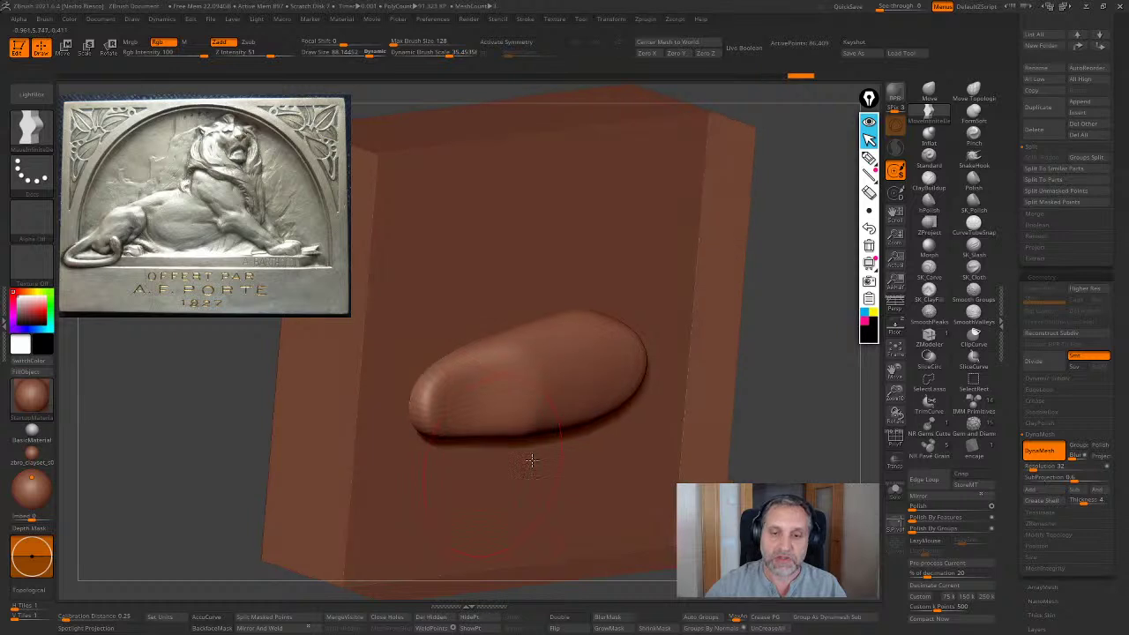
shift+right_drag(824, 468, 827, 468)
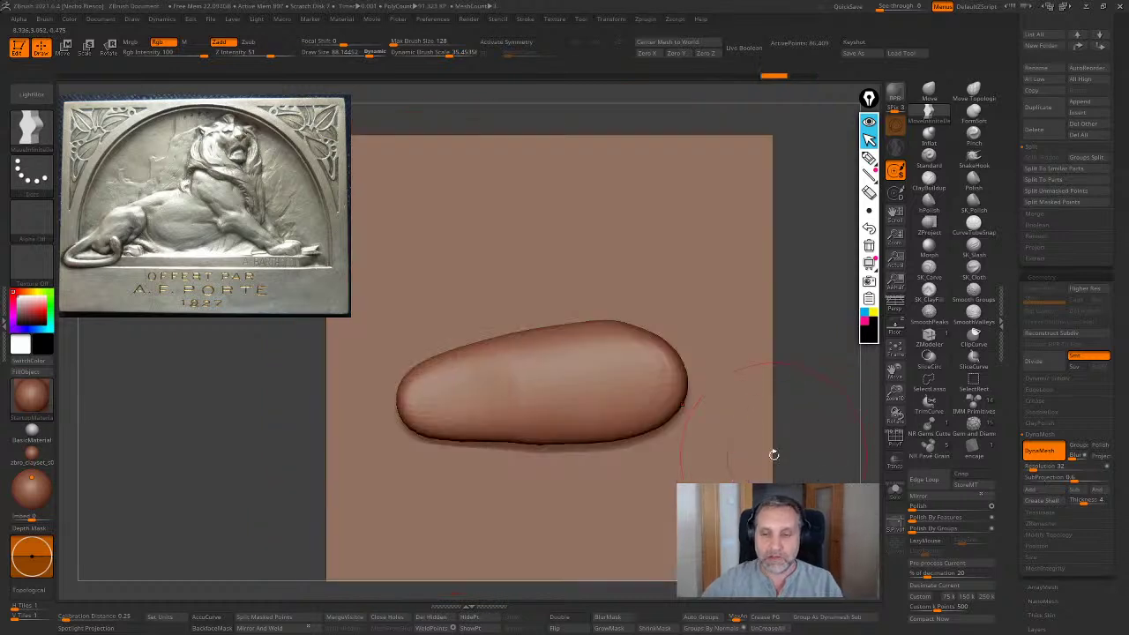
Try to reshape the body's shoulder end over the plaque reference at a draw size of about 70, and undo the strokes
click(896, 328)
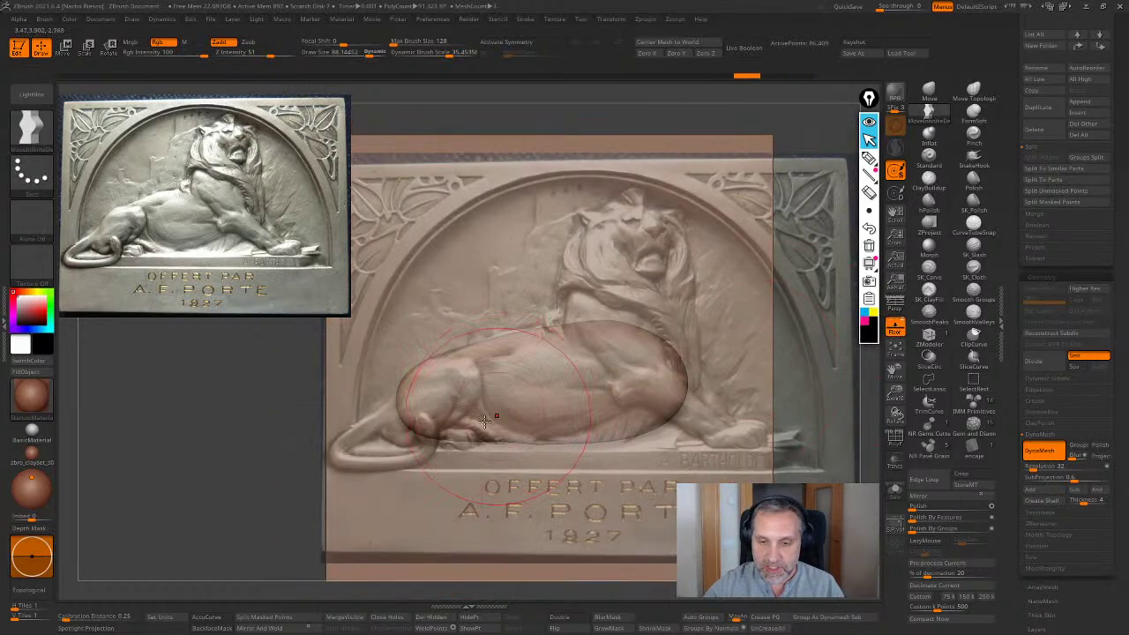
key(s)
drag(462, 405, 455, 405)
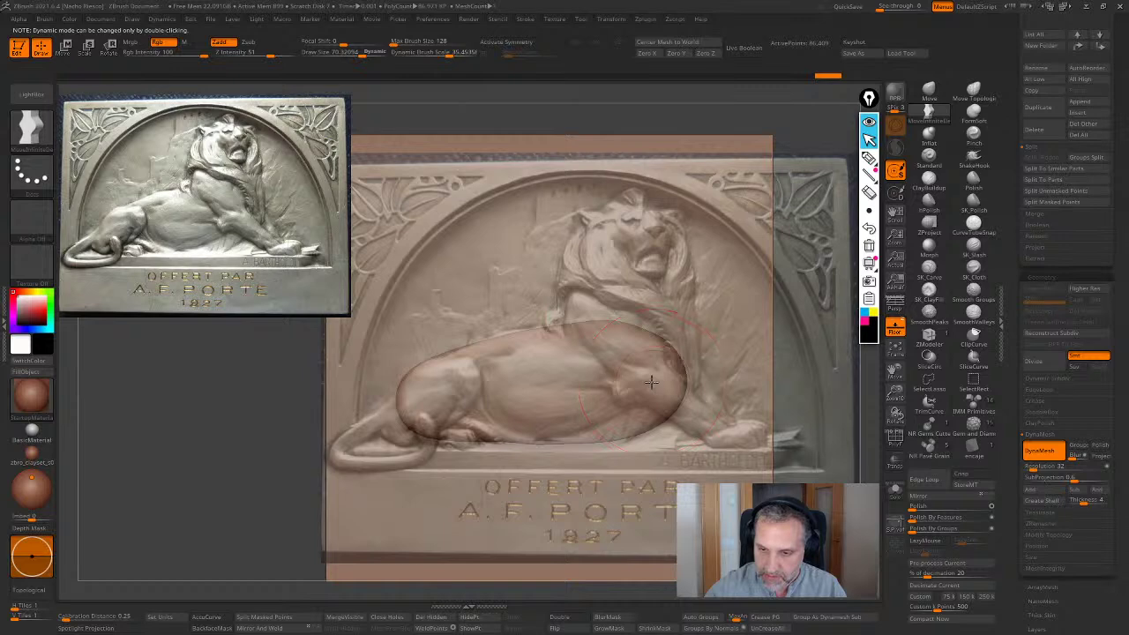
drag(868, 459, 860, 335)
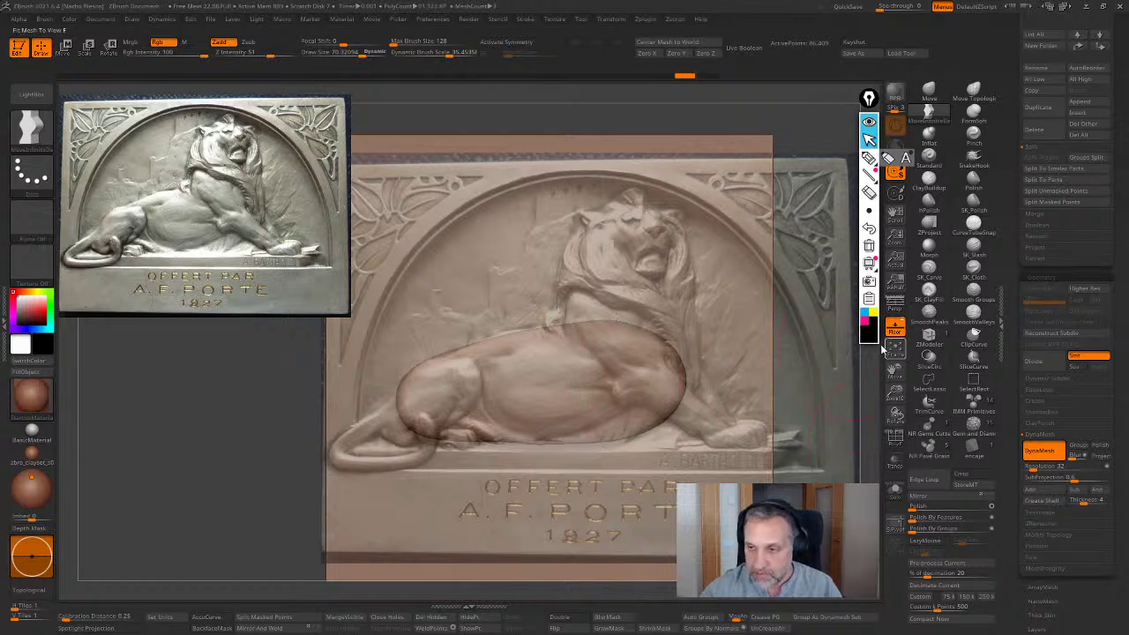
click(894, 327)
drag(758, 285, 770, 307)
key(ctrl+z)
key(ctrl+z)
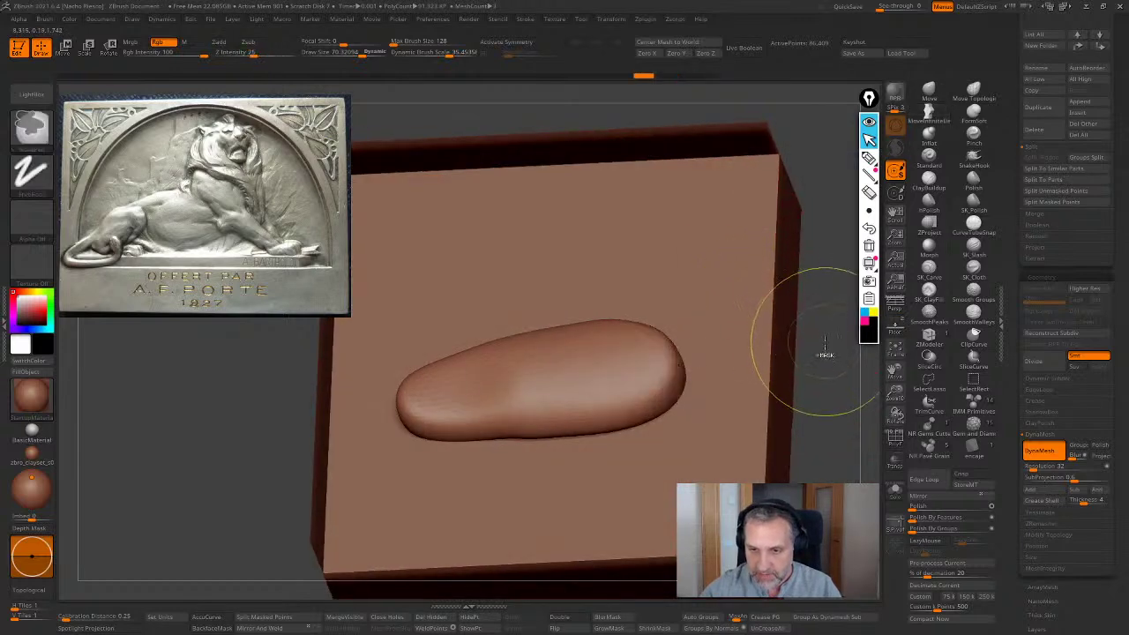
Show the plaque reference and lower the depth of the body's shoulder end with a draw size of about 108
shift+drag(824, 343, 841, 404)
click(894, 327)
key(s)
drag(663, 375, 677, 377)
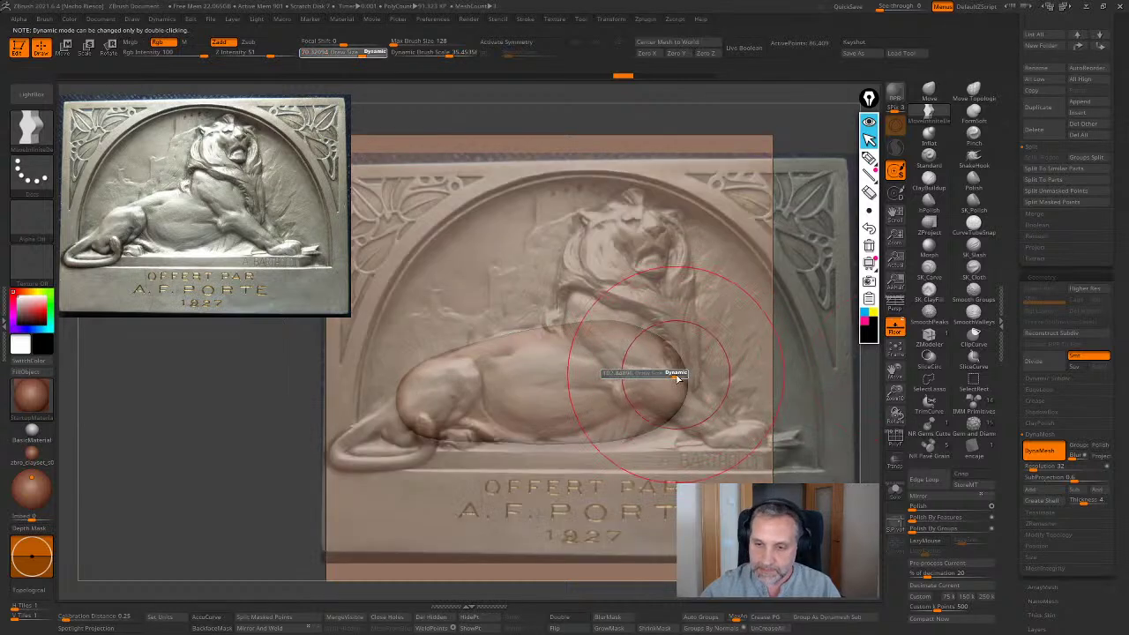
click(675, 374)
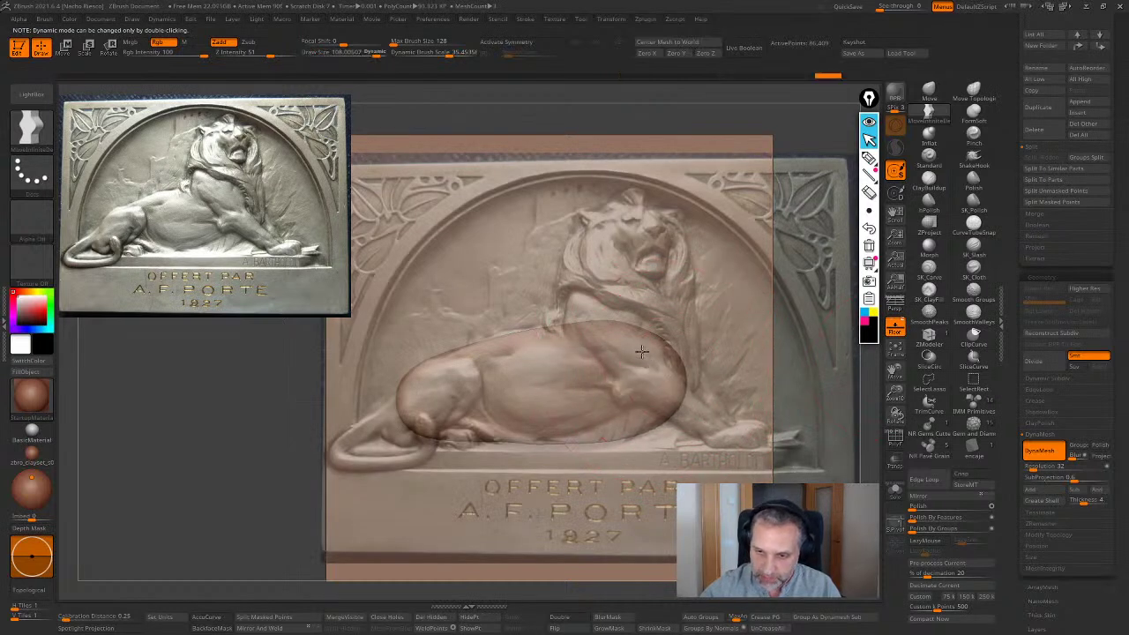
drag(823, 370, 810, 216)
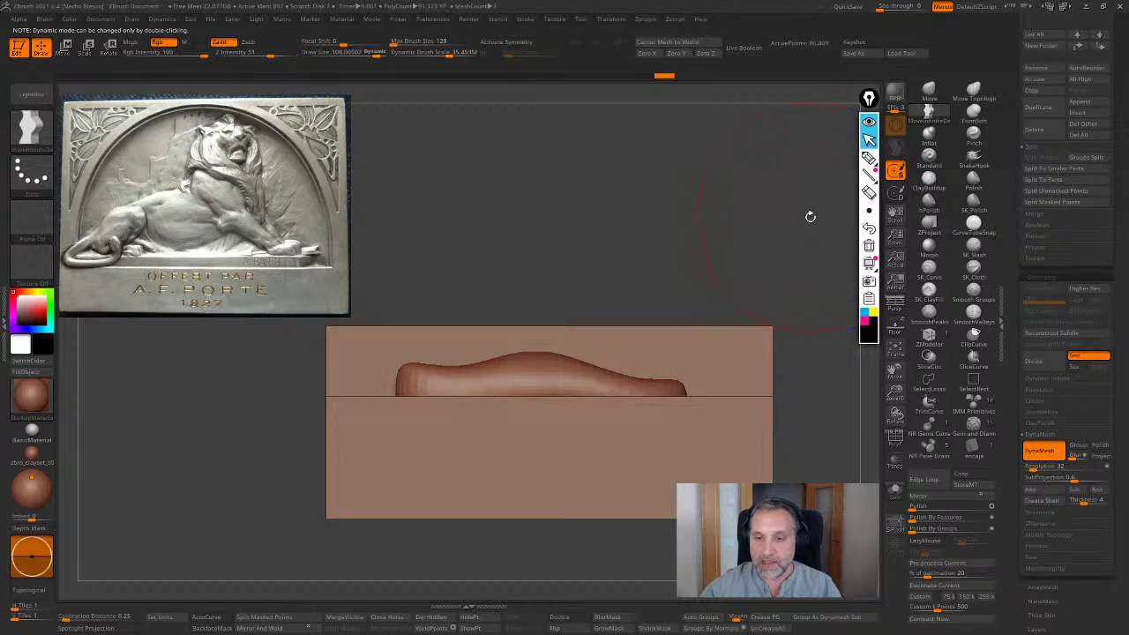
Refine the depth of the body's haunch and flank with a draw size of about 85
shift+drag(680, 210, 671, 352)
key(s)
click(429, 413)
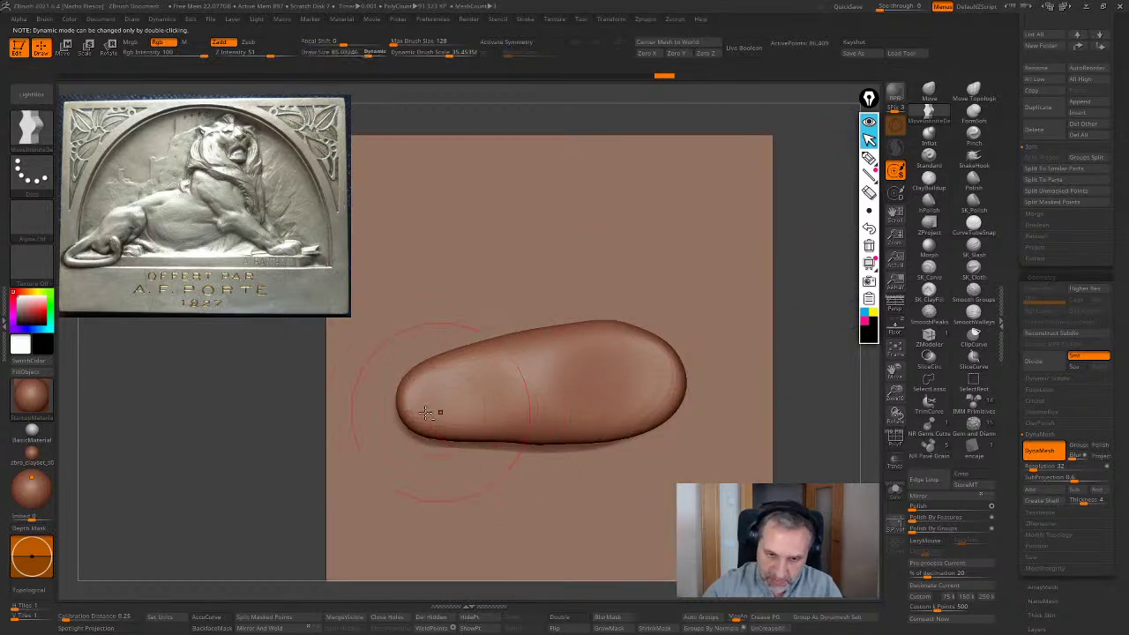
drag(780, 363, 818, 335)
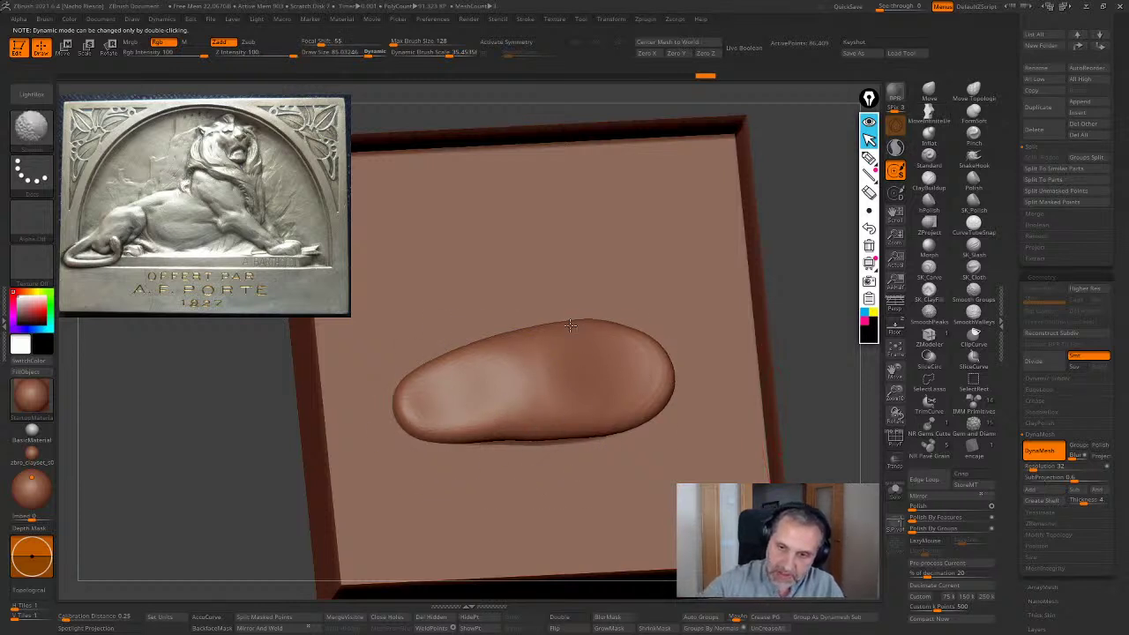
shift+drag(801, 441, 865, 441)
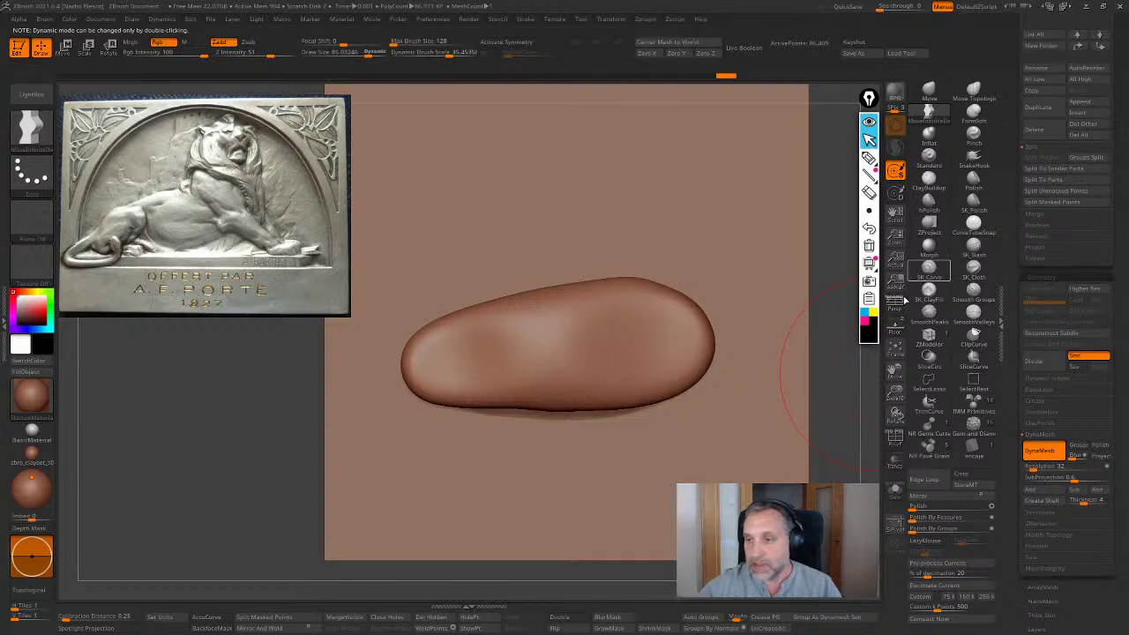
Show the plaque reference and fit the body's belly and shoulder to the lion using MoveInfiniteDepth at a draw size of about 93
click(895, 328)
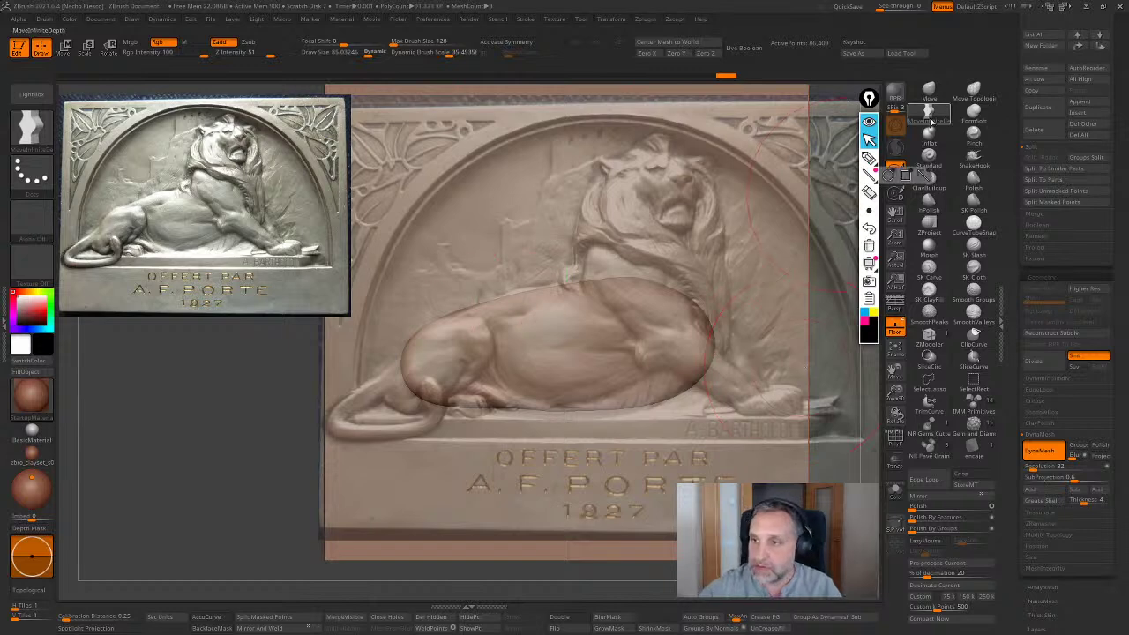
key(b)
click(508, 336)
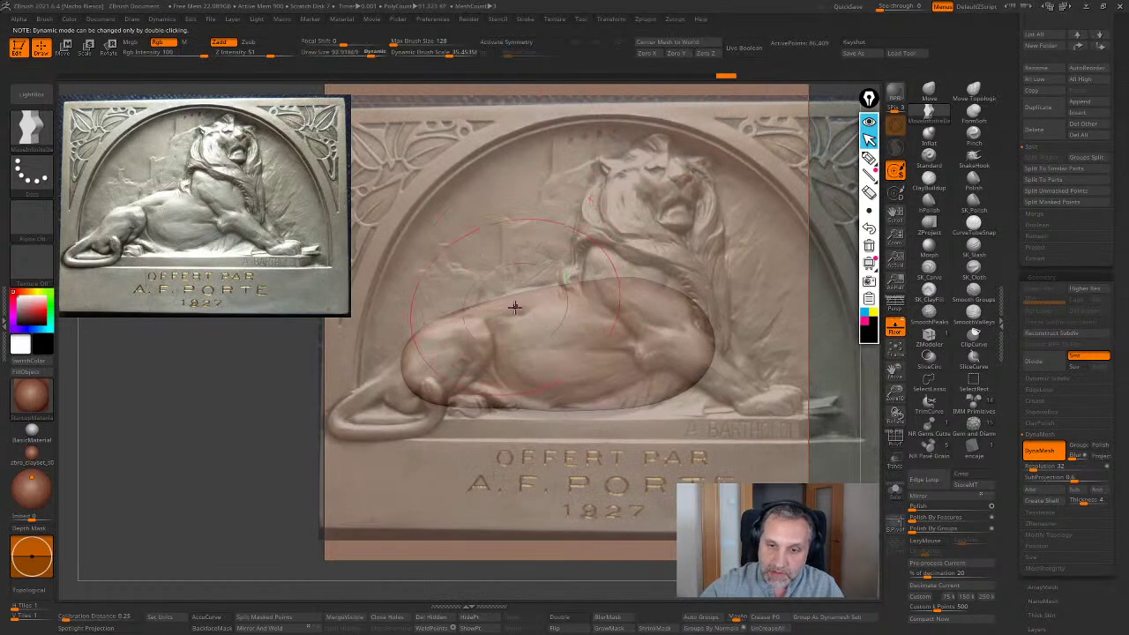
drag(617, 397, 629, 409)
drag(661, 371, 683, 355)
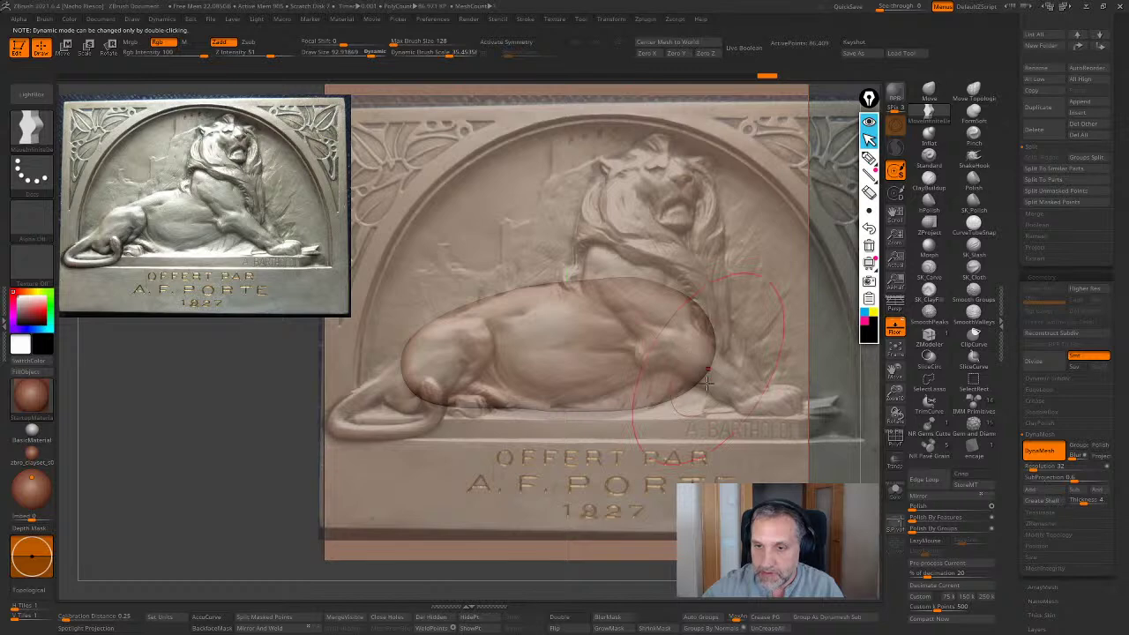
Insert a Capsule from the IMM Primitives brush over the lion's shoulder and upper foreleg
mouse_move(684, 354)
ctrl+right_down()
mouse_move(654, 367)
mouse_move(715, 371)
mouse_move(661, 370)
mouse_move(608, 322)
ctrl+right_up()
click(974, 404)
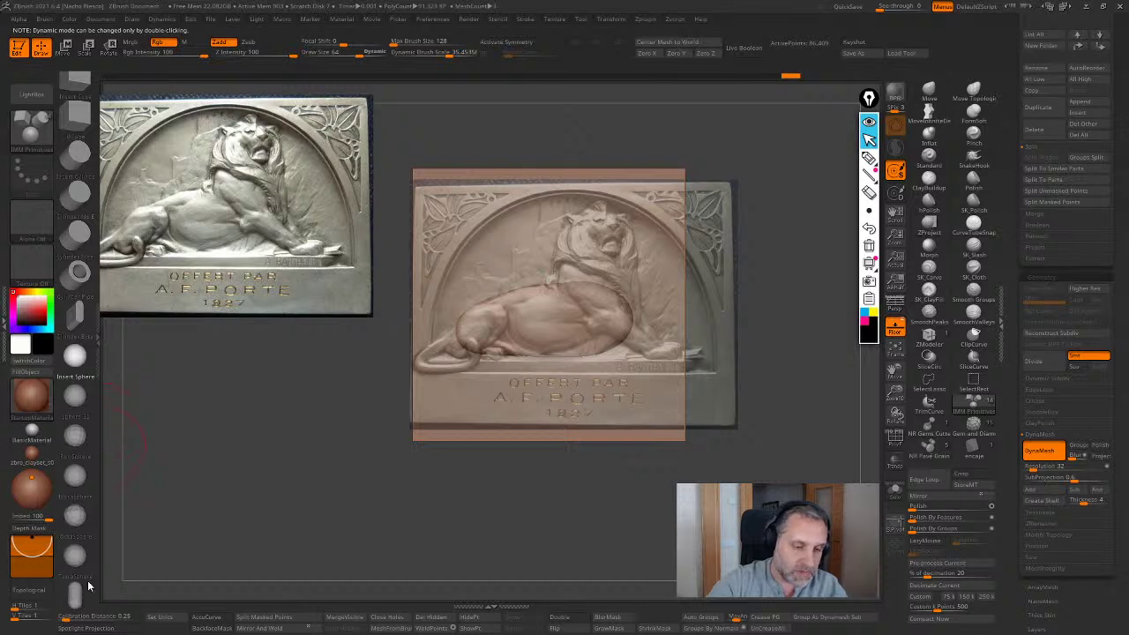
scroll(88, 584, down, 3)
alt+drag(797, 312, 803, 474)
drag(591, 380, 622, 425)
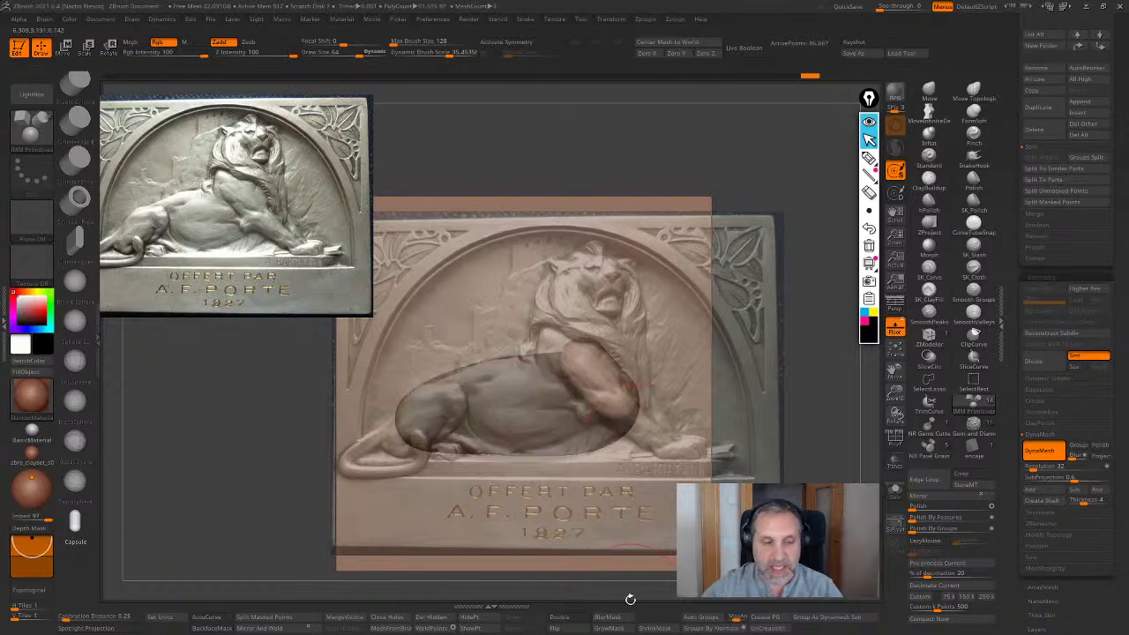
Hide the plaque reference and split the masked points so the capsule is a subtool separate from the lion's body
click(895, 328)
drag(824, 421, 877, 424)
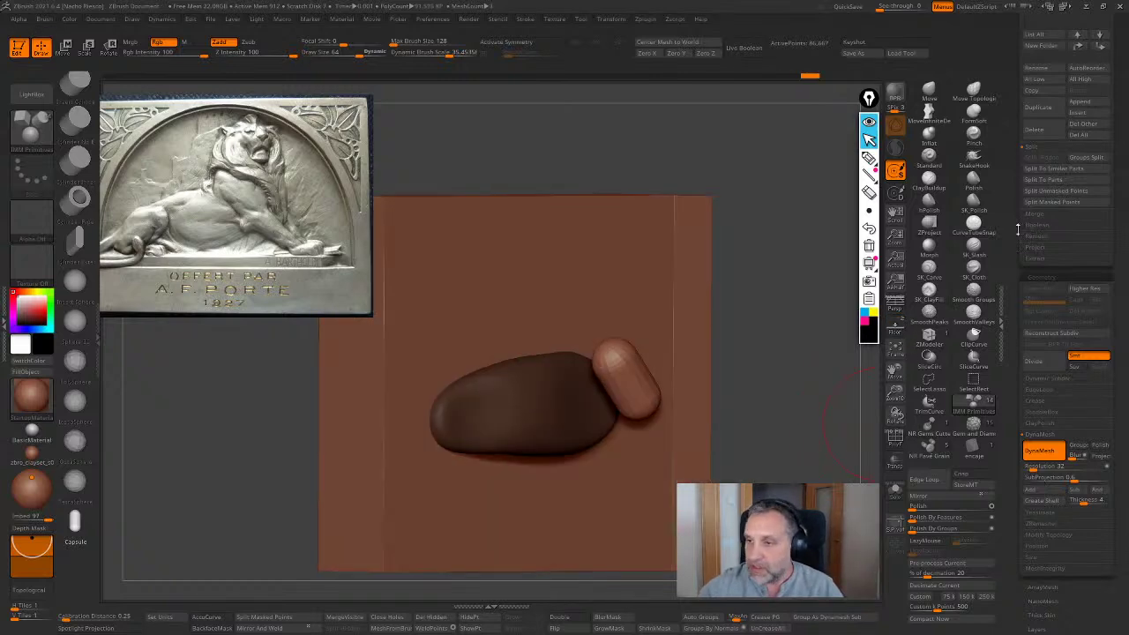
drag(1042, 206, 1042, 273)
click(1058, 272)
shift+drag(785, 433, 798, 440)
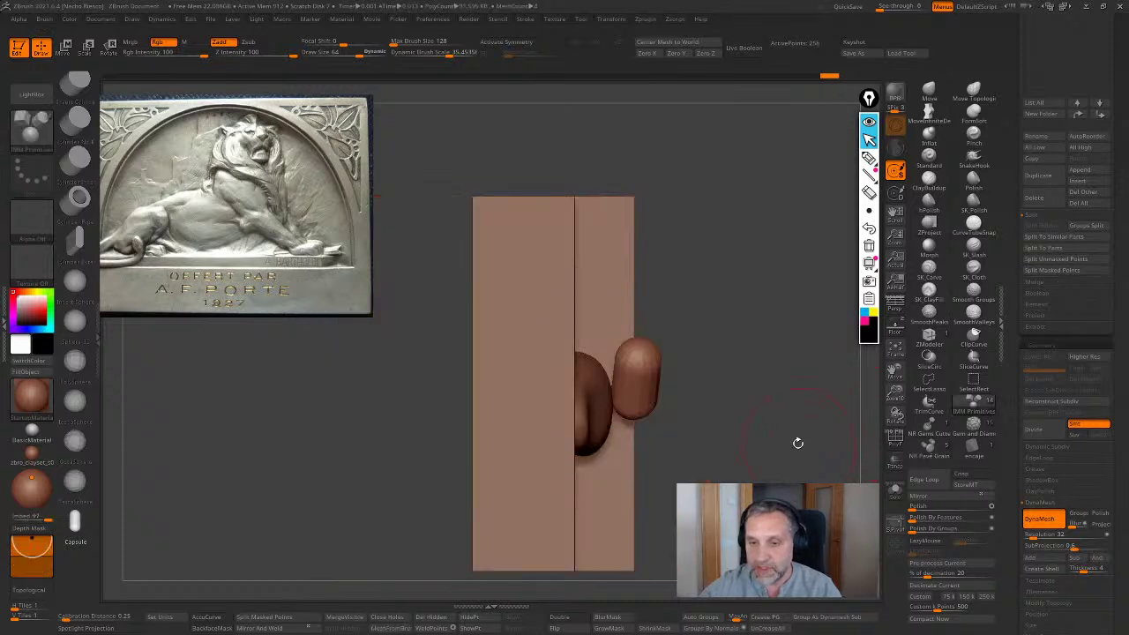
Move the capsule in depth so that it sinks into the shoulder side of the lion's body
key(w)
drag(661, 379, 626, 379)
shift+drag(740, 380, 669, 373)
key(q)
Remesh the capsule with DynaMesh at resolution 32, check its wireframe and smooth its faceted surface
mouse_move(785, 431)
alt+mouse_down()
mouse_move(787, 474)
mouse_move(839, 469)
alt+mouse_up()
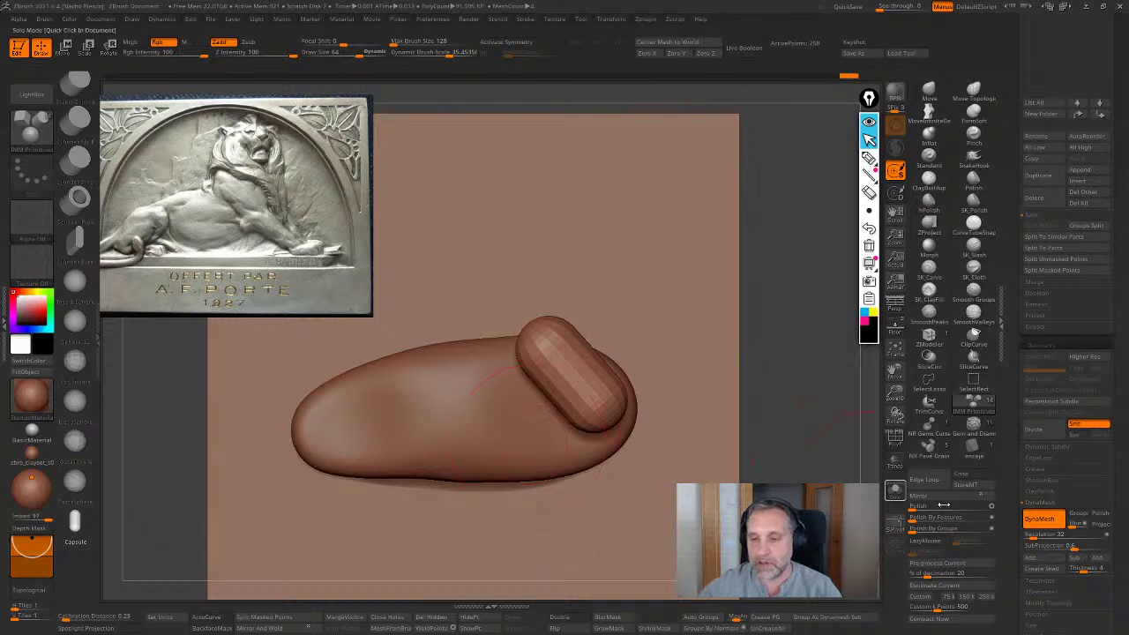
click(895, 439)
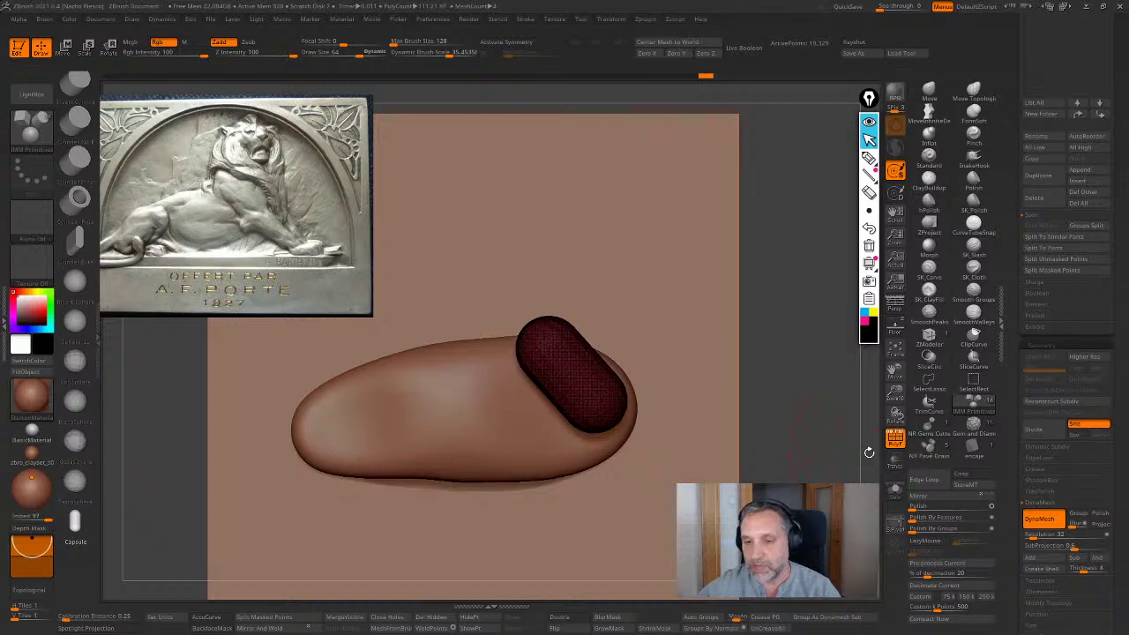
click(894, 439)
shift+drag(557, 363, 548, 341)
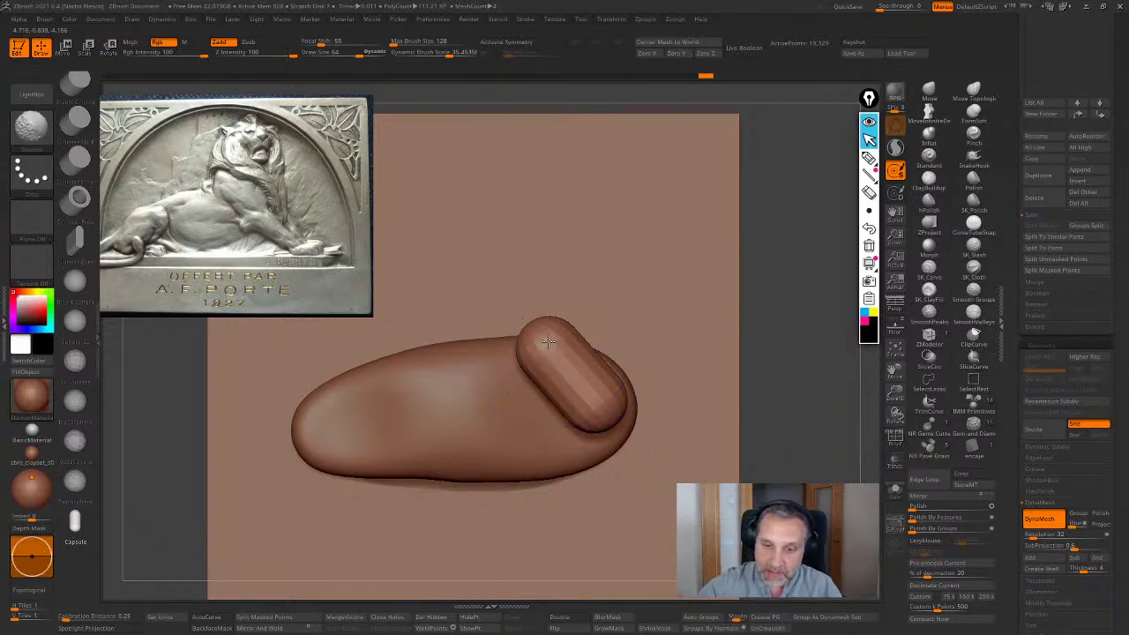
shift+drag(601, 387, 585, 365)
Fine-tune the smoothed capsule's depth position against the lion's body
key(w)
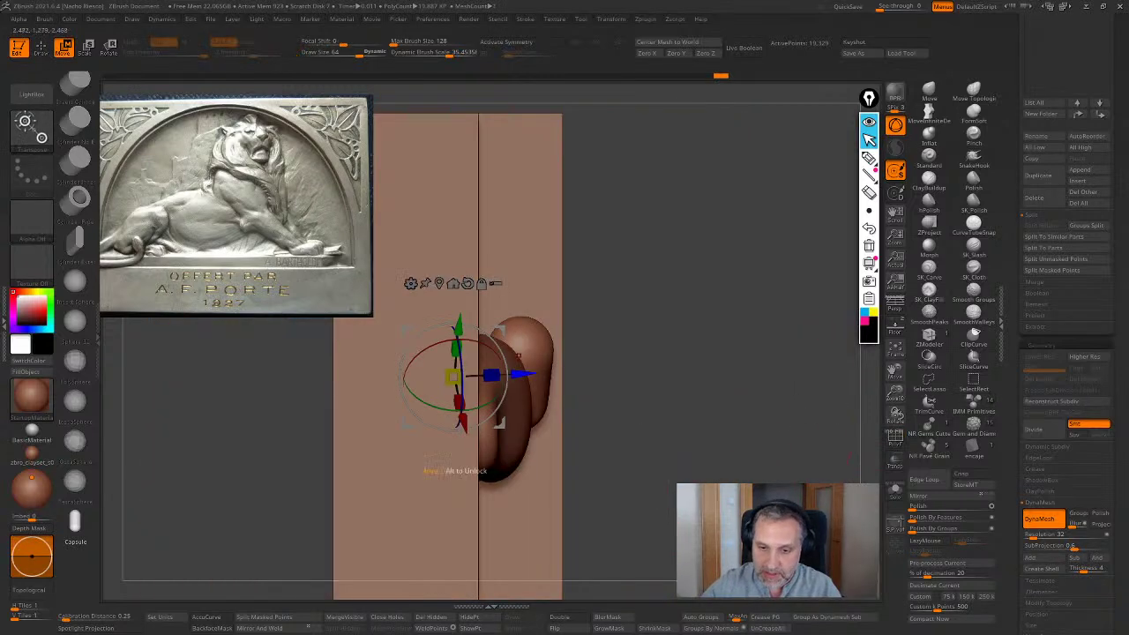
drag(666, 312, 653, 357)
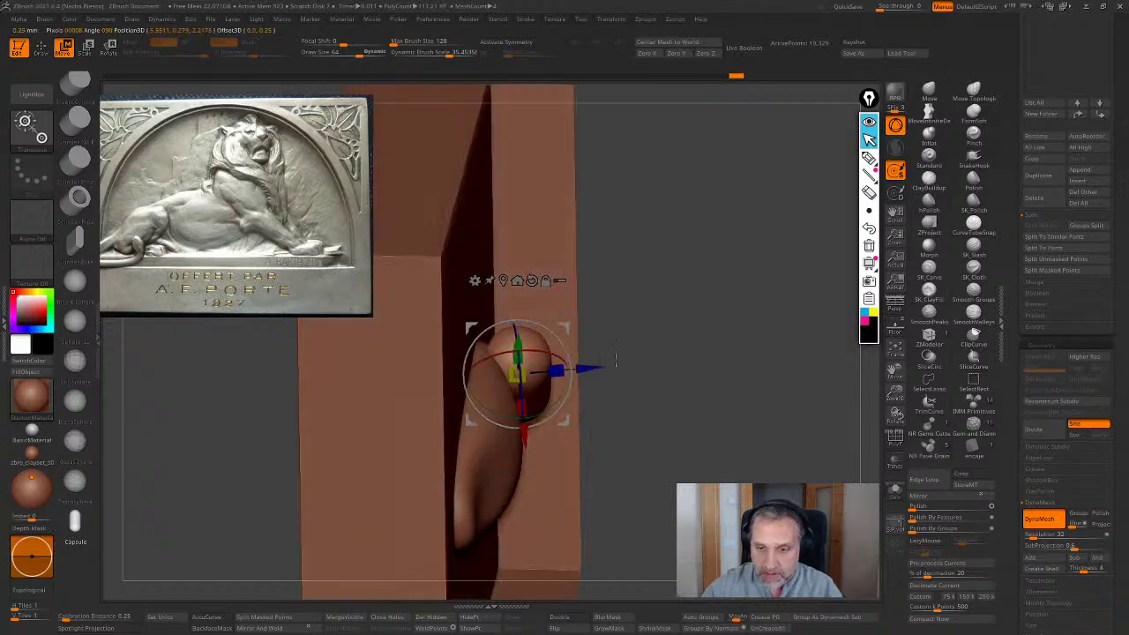
mouse_move(555, 371)
mouse_down()
mouse_move(542, 371)
mouse_move(588, 366)
mouse_up()
drag(686, 335, 609, 339)
key(q)
alt+drag(760, 474, 784, 472)
Show the plaque reference and fit the capsule's upper end to the lion's shoulder using MoveInfiniteDepth at a draw size of about 52
click(921, 113)
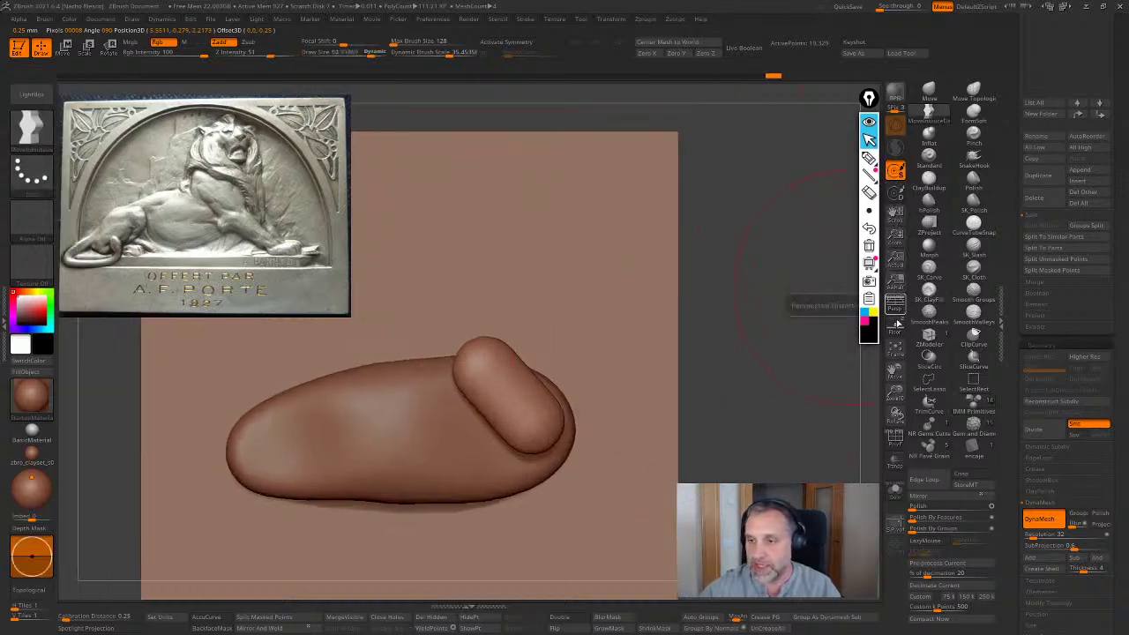
click(895, 327)
key(s)
mouse_move(503, 387)
mouse_down()
mouse_move(440, 349)
mouse_move(471, 350)
mouse_up()
key(s)
key(s)
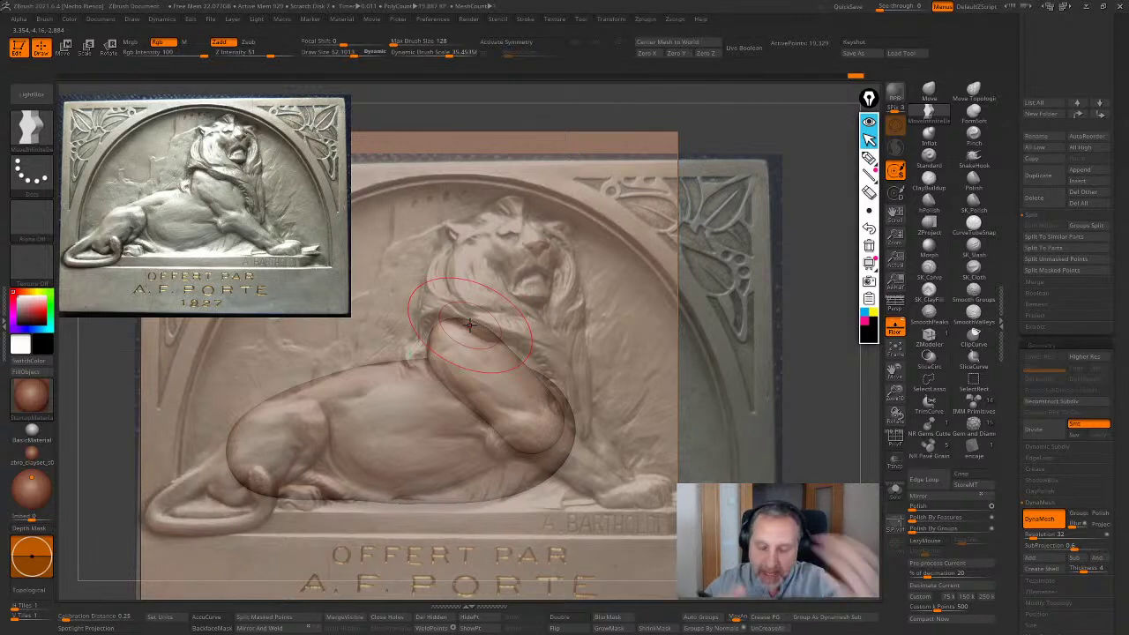
Stretch the capsule's lower end along the foreleg to the lion's paw with a draw size of about 44
key(s)
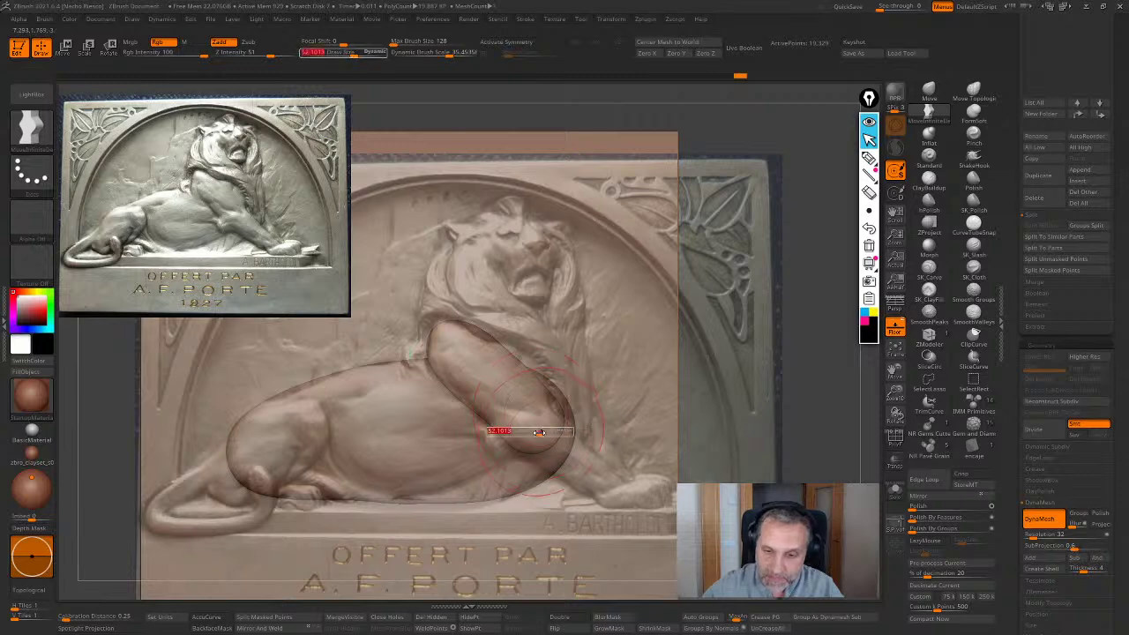
drag(538, 432, 571, 429)
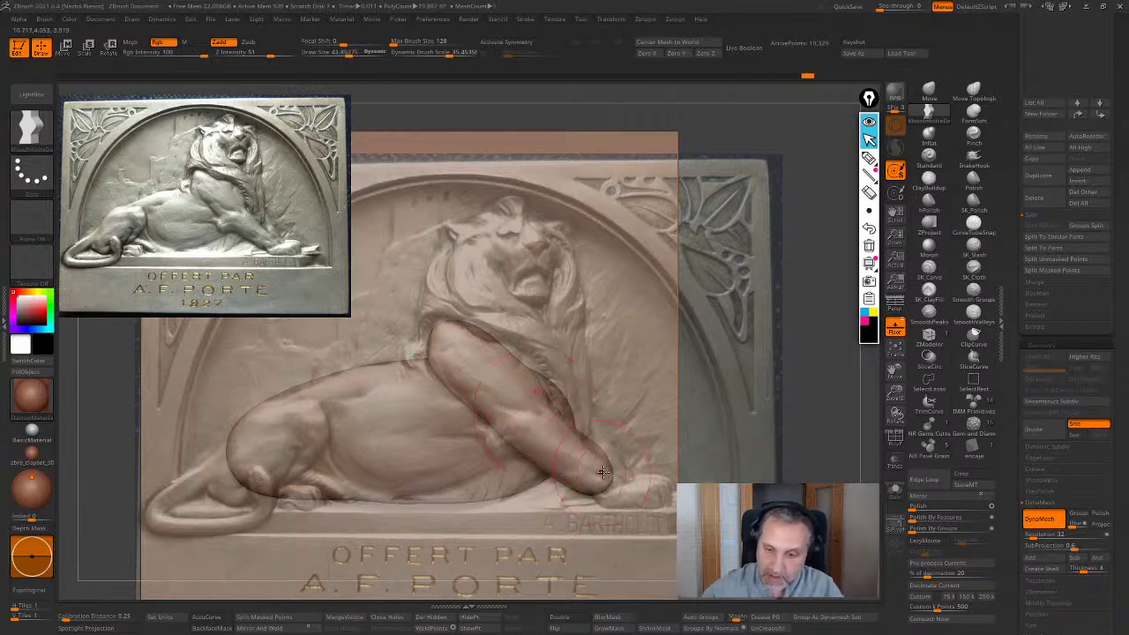
mouse_move(603, 471)
mouse_down()
mouse_move(617, 485)
mouse_move(579, 485)
mouse_move(600, 463)
mouse_up()
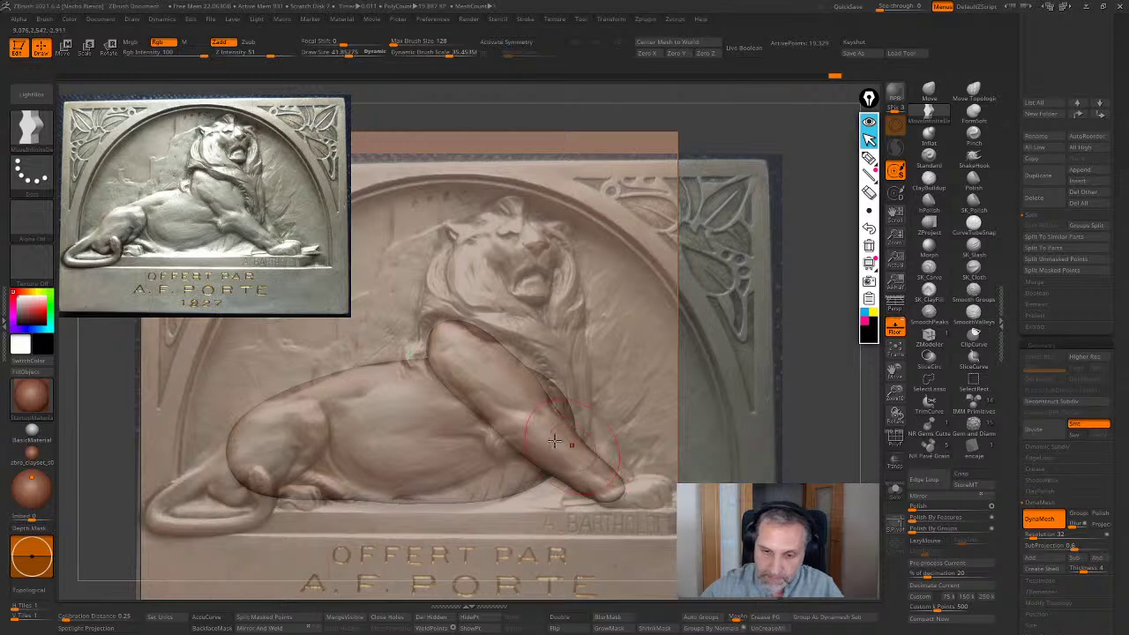
Match the shoulder and upper foreleg contour to the plaque, reducing the draw size to about 36
mouse_move(504, 416)
ctrl+right_down()
mouse_move(475, 385)
mouse_move(534, 415)
ctrl+right_up()
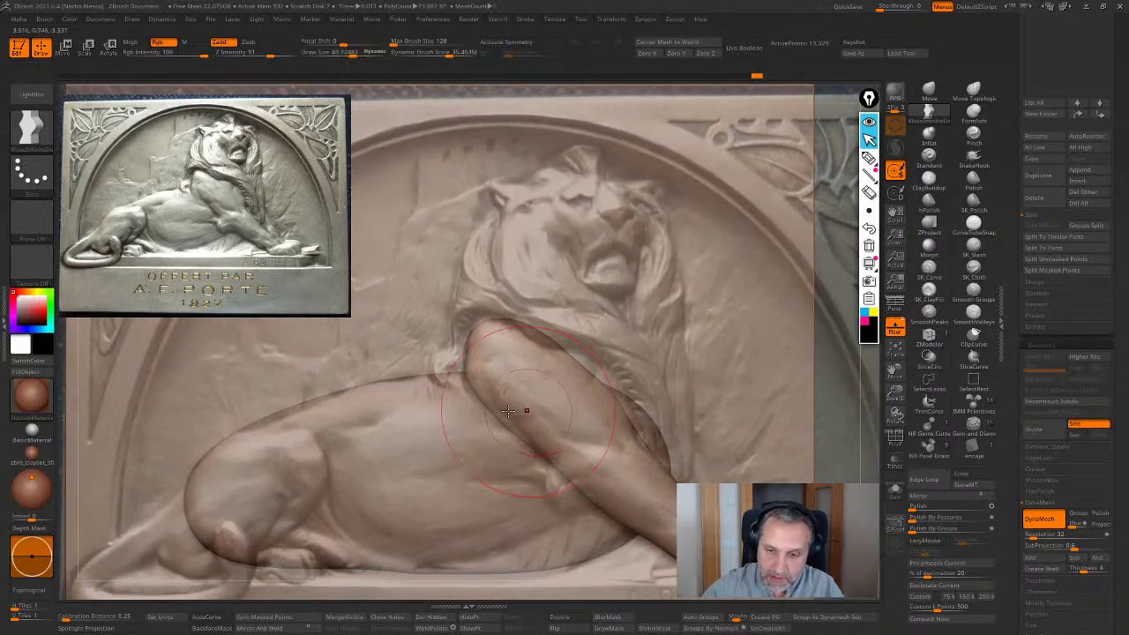
drag(485, 392, 456, 370)
key(s)
drag(481, 397, 474, 384)
drag(474, 375, 469, 352)
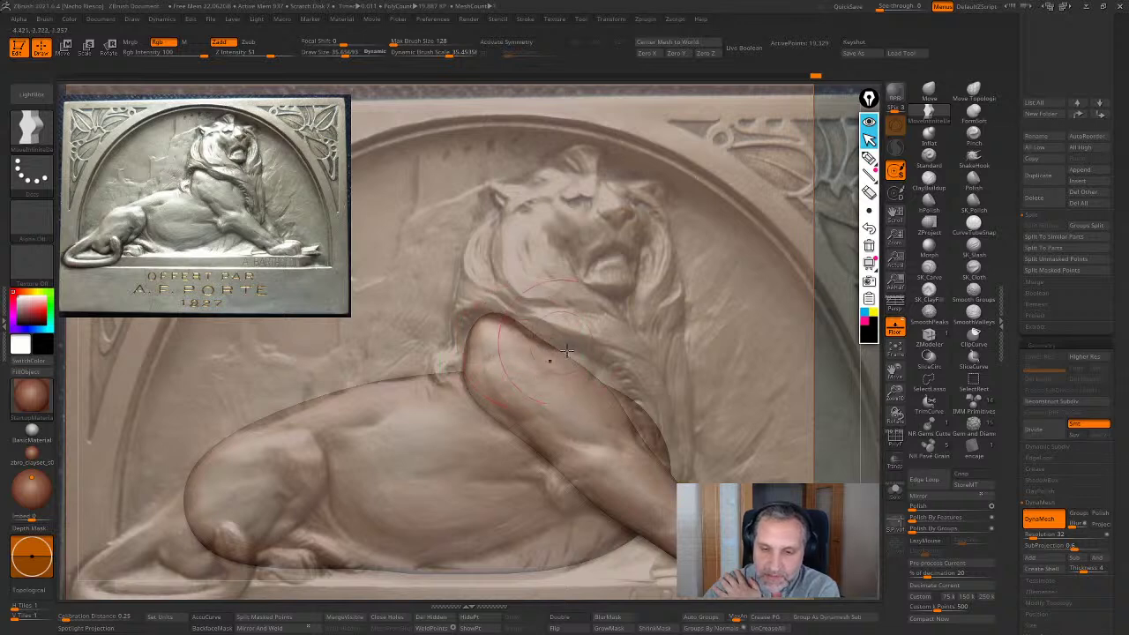
drag(593, 396, 605, 390)
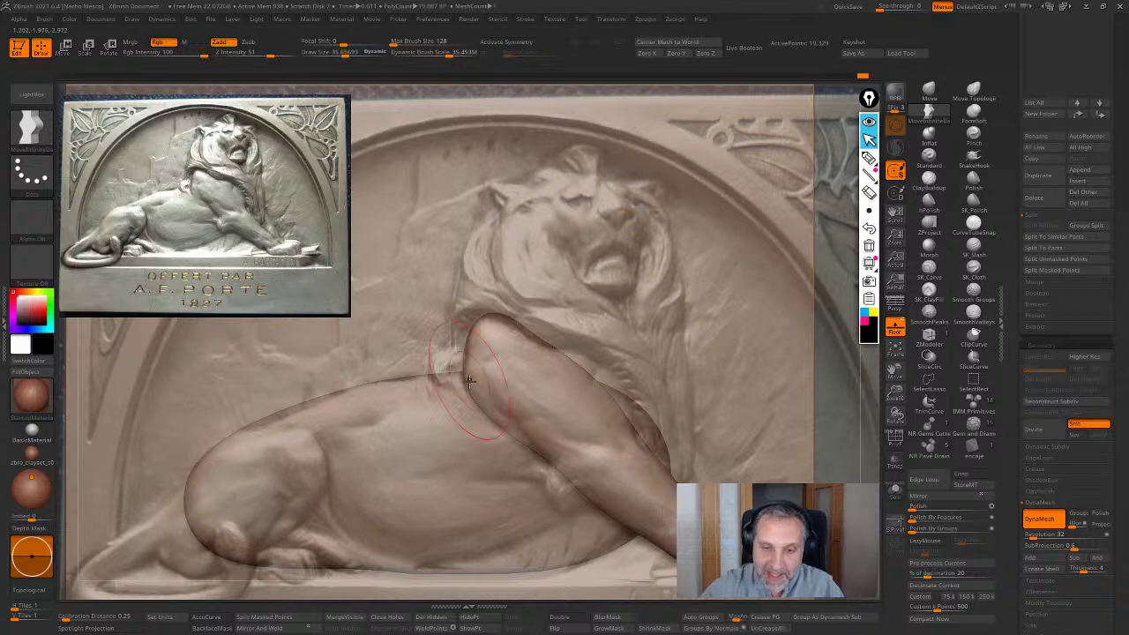
Adjust the brush size and fit the lower foreleg's outline down to the wrist on the plaque
alt+right_drag(469, 381, 450, 314)
key(s)
drag(600, 429, 608, 428)
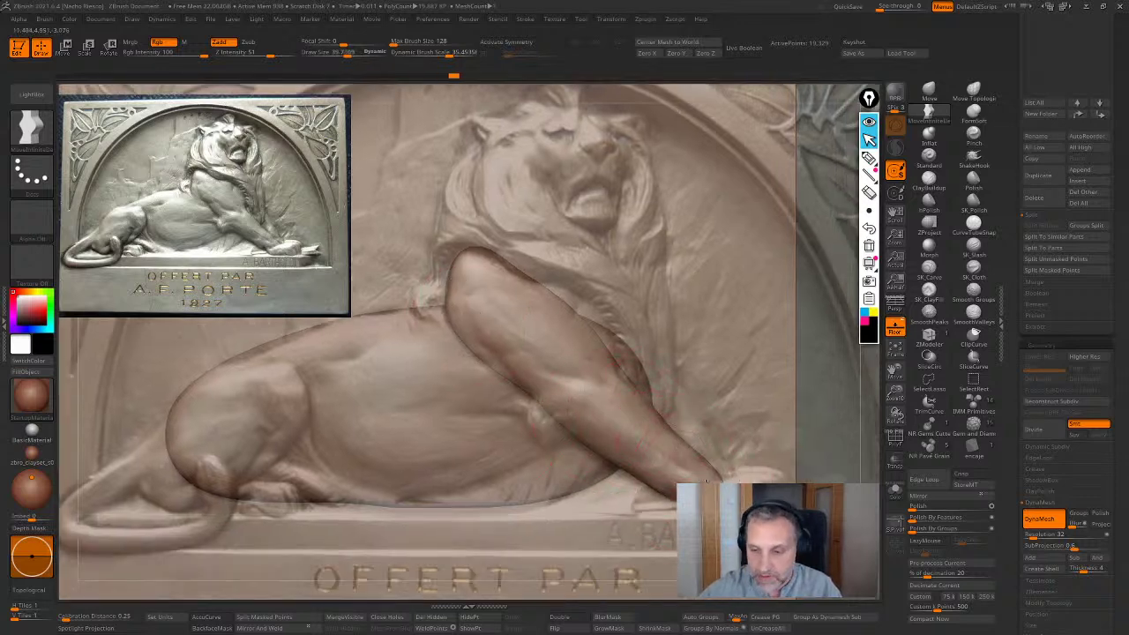
alt+right_drag(830, 521, 763, 482)
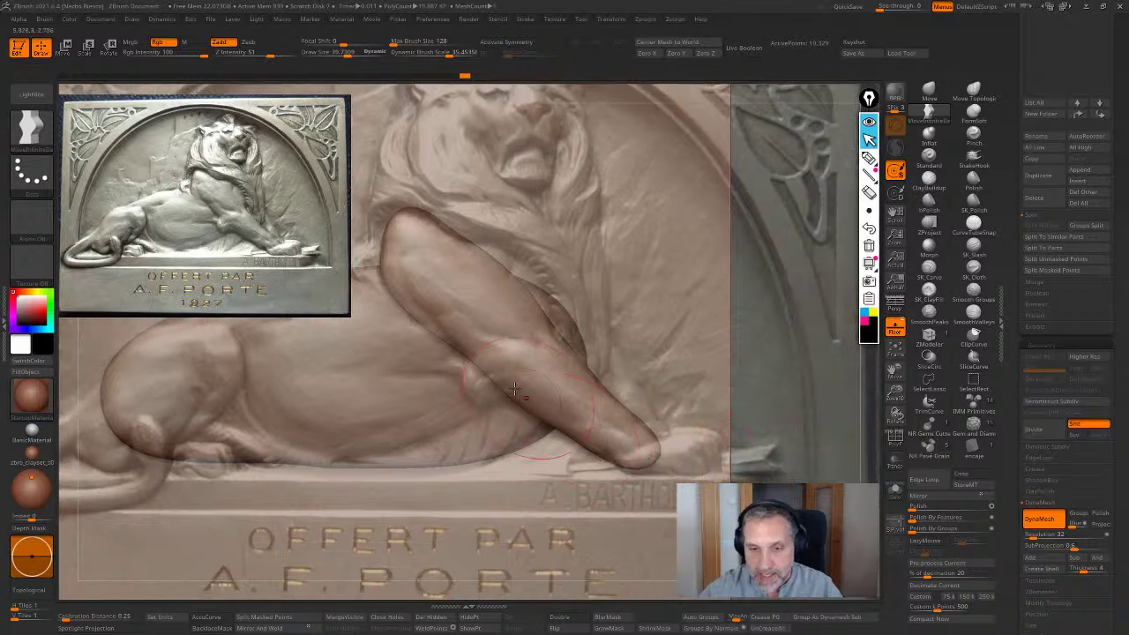
Pull out the elbow and refine the rear contour of the upper foreleg with a draw size of about 27
key(s)
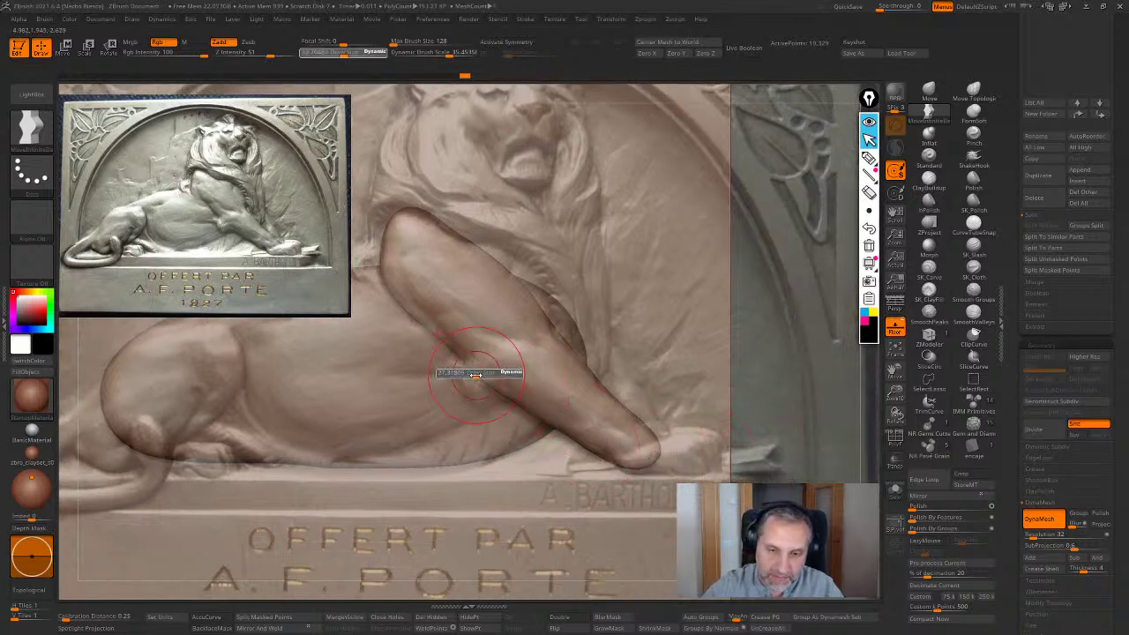
drag(476, 375, 471, 376)
mouse_move(468, 373)
mouse_down()
mouse_move(480, 396)
mouse_move(493, 391)
mouse_move(481, 386)
mouse_up()
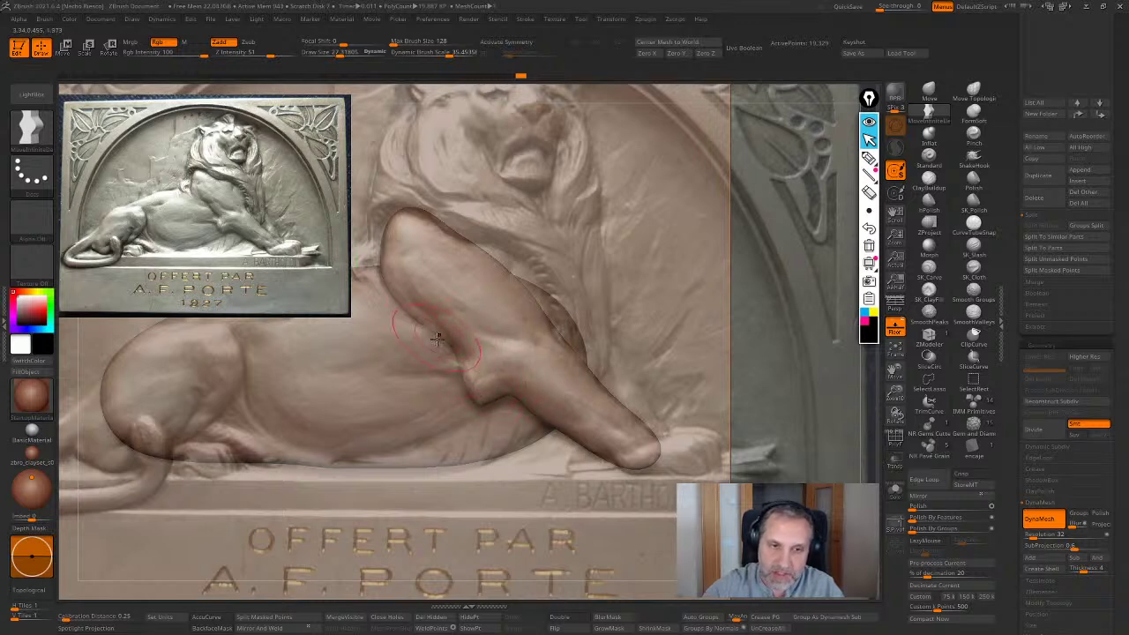
alt+right_drag(436, 340, 488, 373)
drag(476, 358, 440, 286)
drag(497, 360, 504, 344)
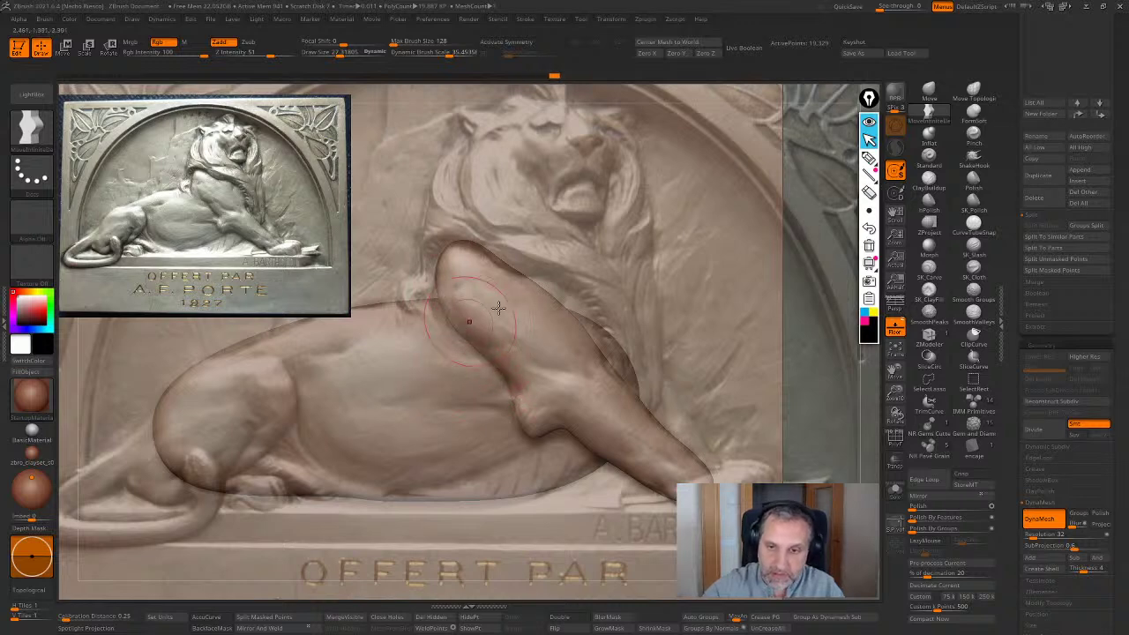
Push the foreleg's shoulder and paw ends toward the background panel in edge view with a draw size of about 77
mouse_move(846, 378)
right_down()
mouse_move(728, 388)
mouse_move(696, 340)
mouse_move(706, 380)
mouse_move(808, 365)
mouse_move(826, 467)
mouse_move(813, 406)
mouse_move(824, 408)
mouse_move(824, 441)
right_up()
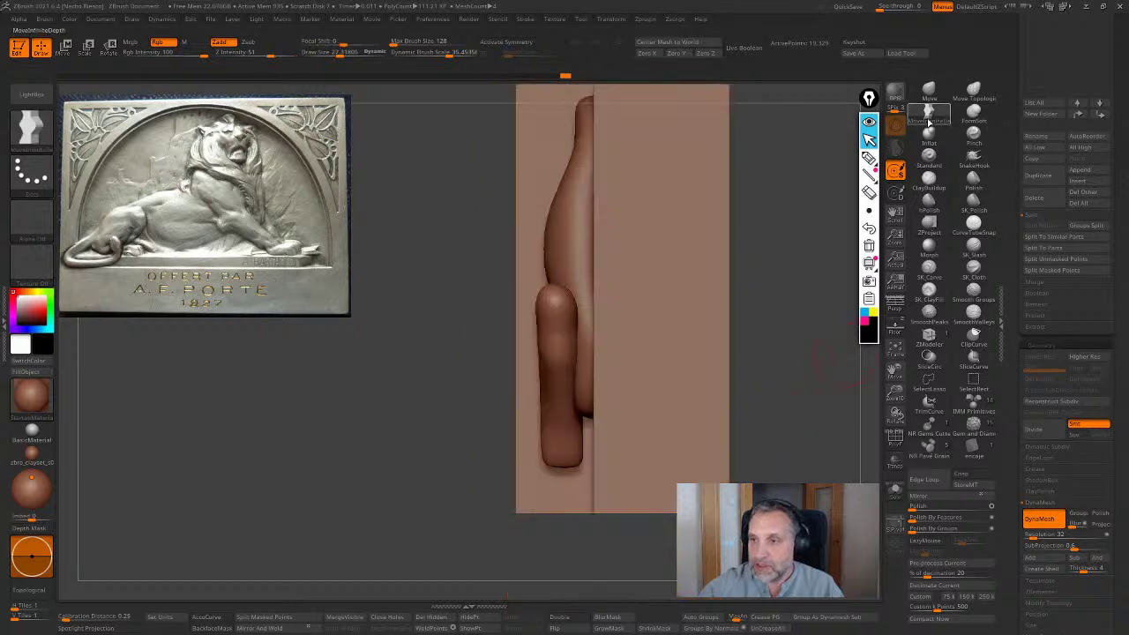
key(s)
mouse_move(557, 317)
mouse_down()
mouse_move(587, 317)
mouse_move(581, 293)
mouse_up()
drag(556, 434, 566, 436)
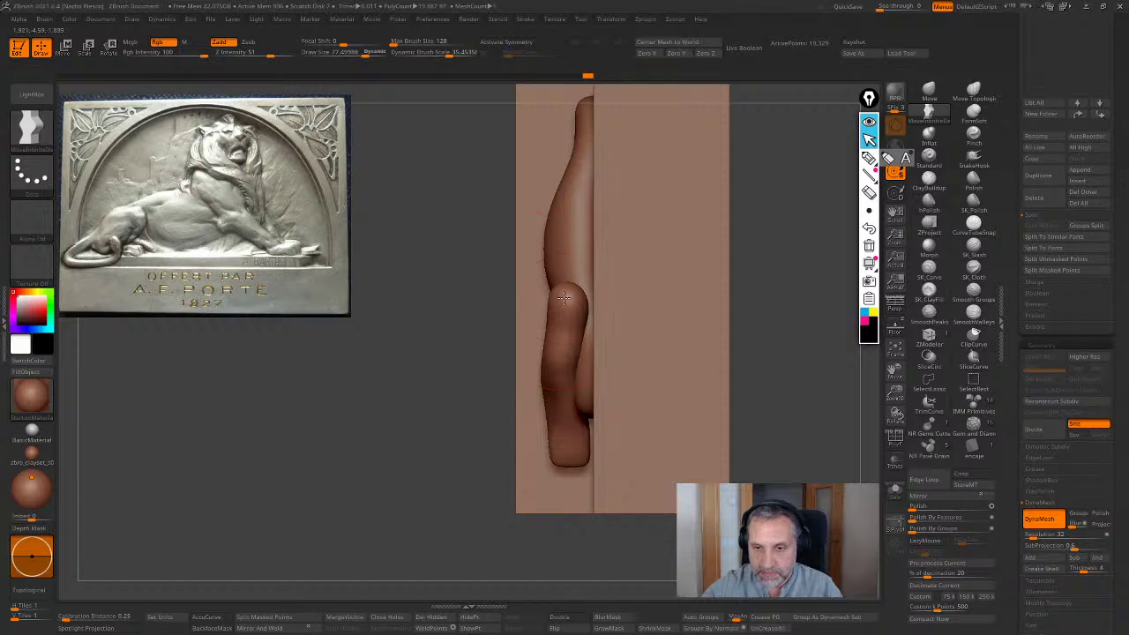
right_drag(564, 298, 557, 162)
right_drag(600, 213, 670, 265)
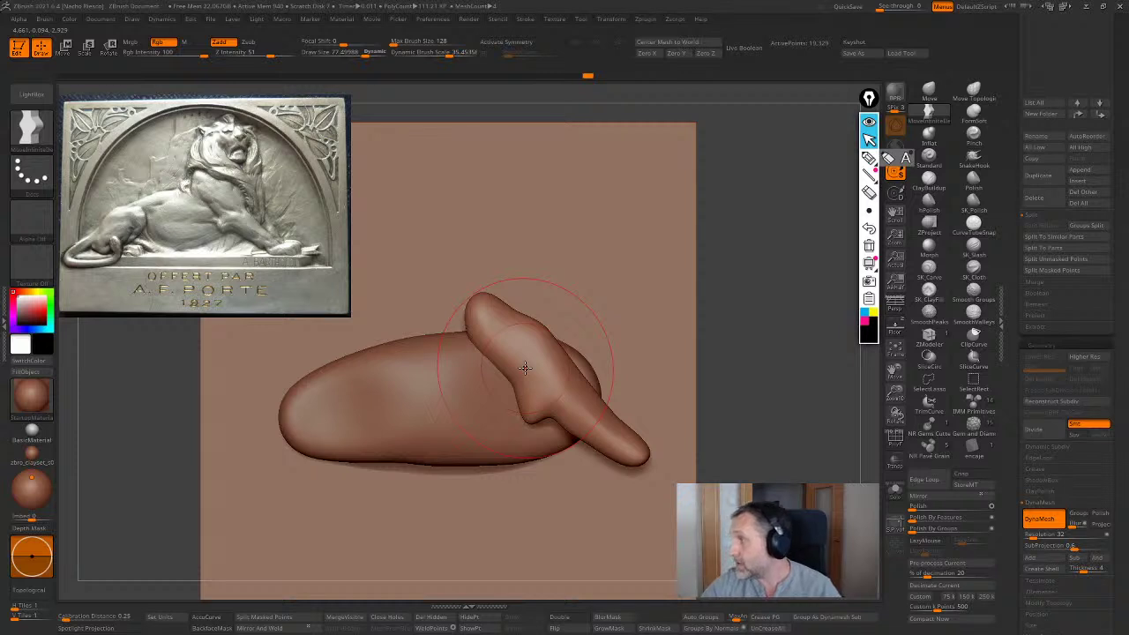
Refine the depth of the foreleg's shoulder end in edge view with a draw size of about 57
right_drag(714, 388, 721, 400)
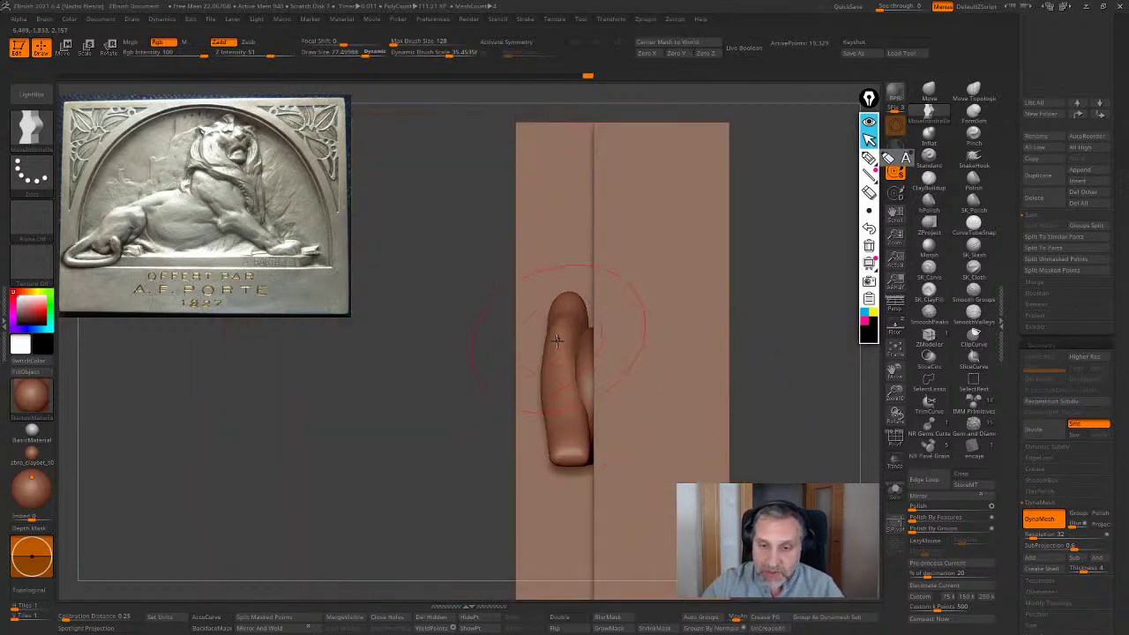
shift+right_drag(557, 395, 556, 357)
key(s)
drag(564, 319, 556, 321)
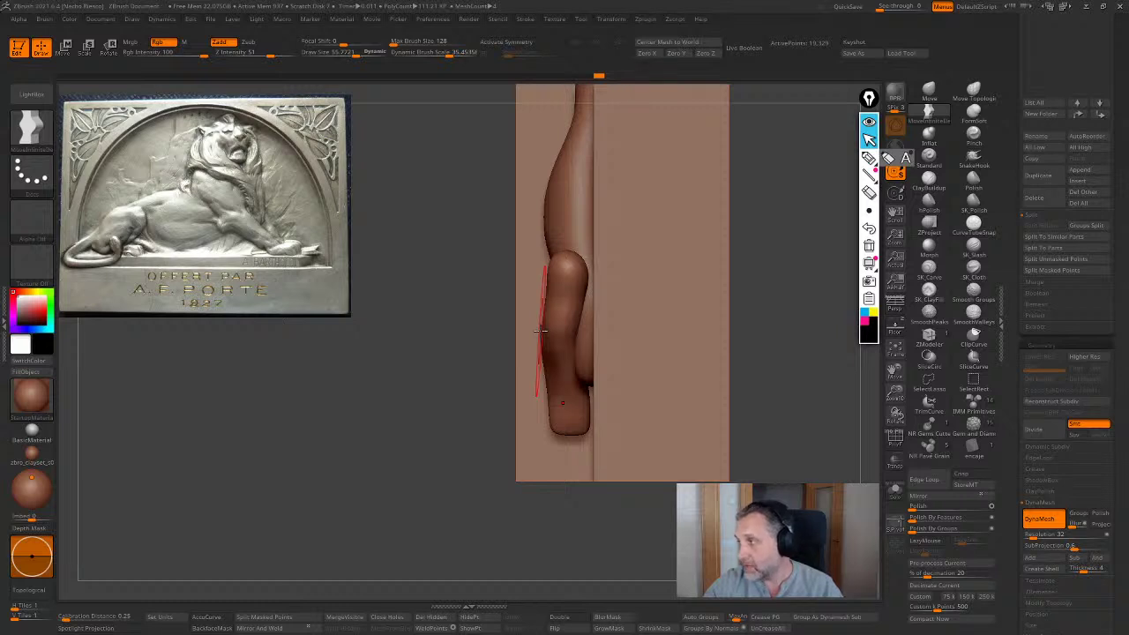
key(s)
drag(582, 312, 587, 312)
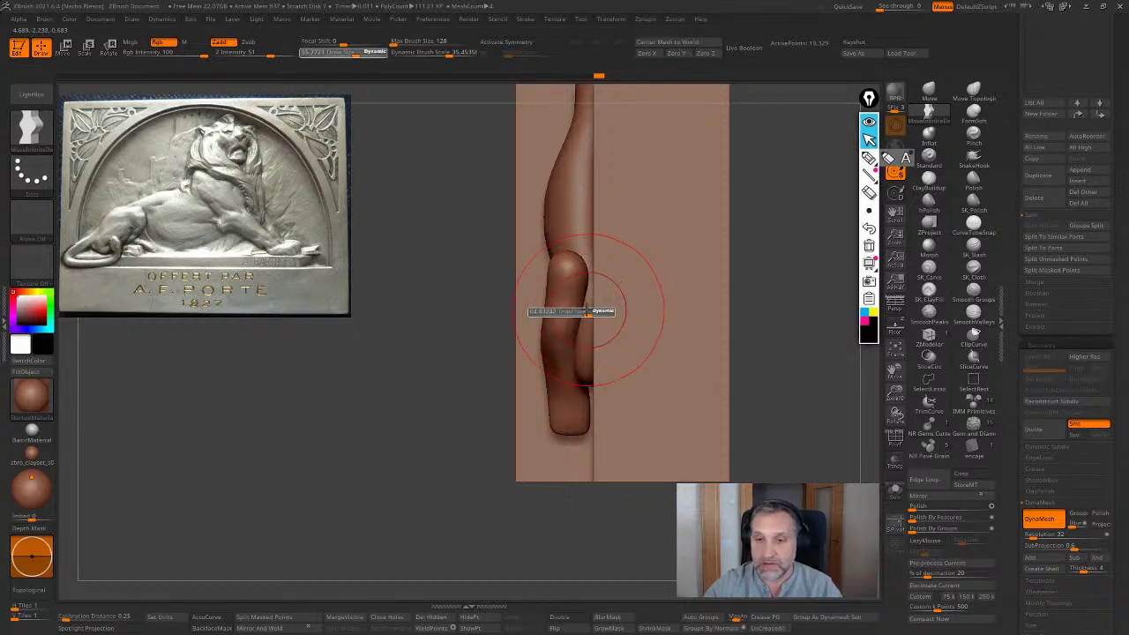
drag(567, 254, 582, 272)
Shape the depth of the foreleg's lower end with a draw size of about 62 and smooth its surface
shift+right_drag(582, 272, 753, 378)
drag(753, 378, 754, 402)
ctrl+right_drag(754, 405, 754, 419)
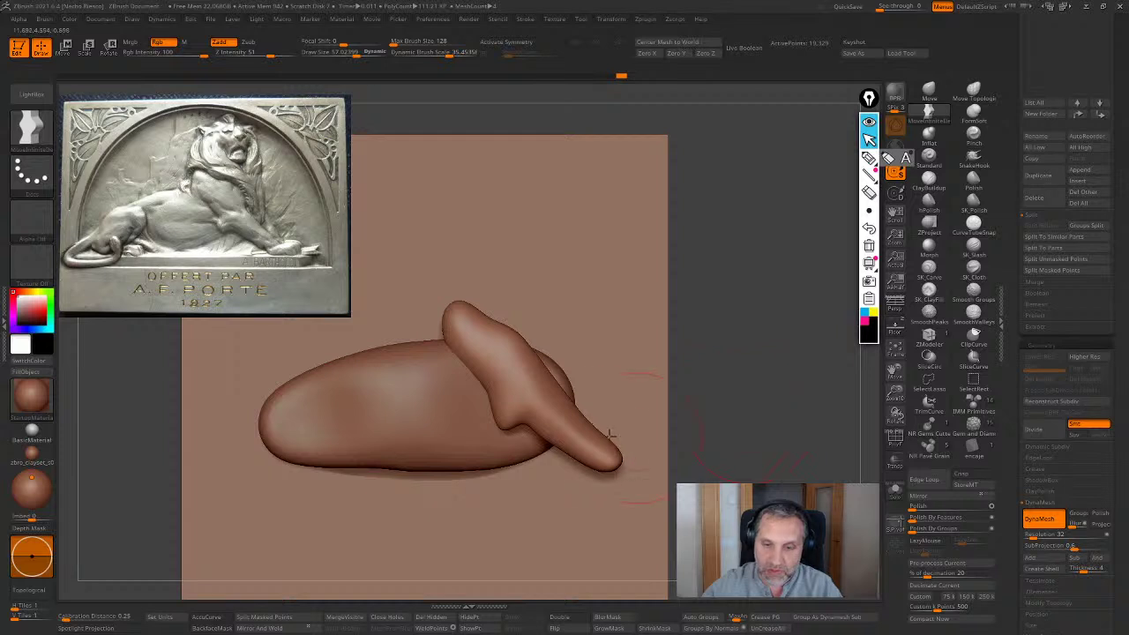
key(s)
drag(573, 430, 586, 430)
mouse_move(577, 432)
right_down()
mouse_move(615, 459)
mouse_move(582, 469)
mouse_move(596, 453)
right_up()
key(s)
drag(596, 453, 603, 421)
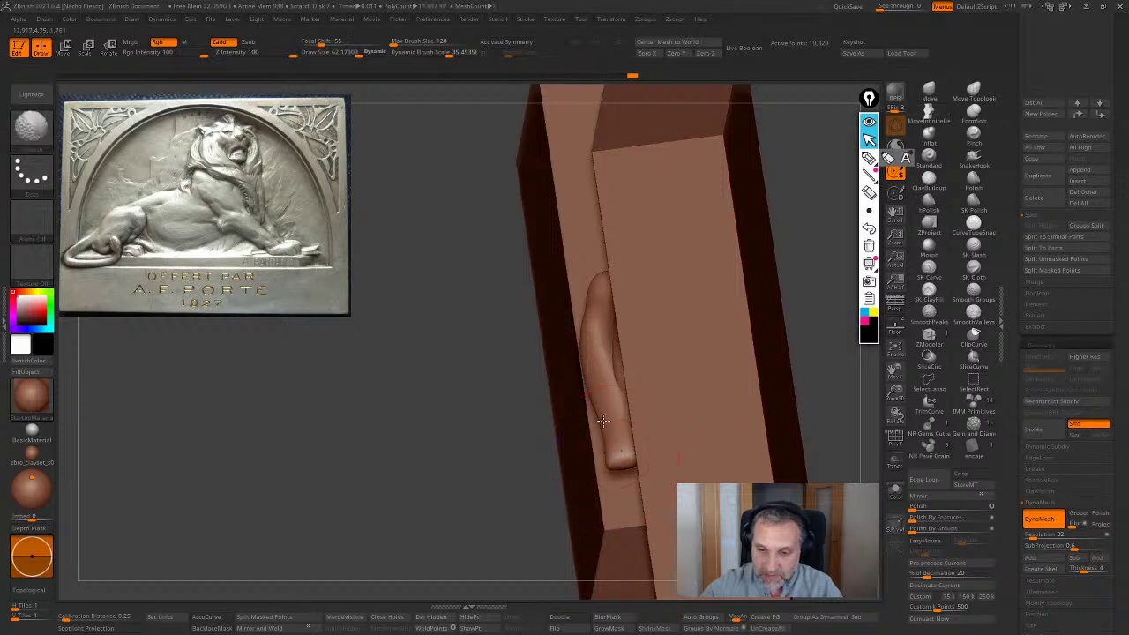
mouse_move(596, 291)
shift+right_down()
mouse_move(629, 273)
mouse_move(624, 314)
mouse_move(594, 289)
shift+right_up()
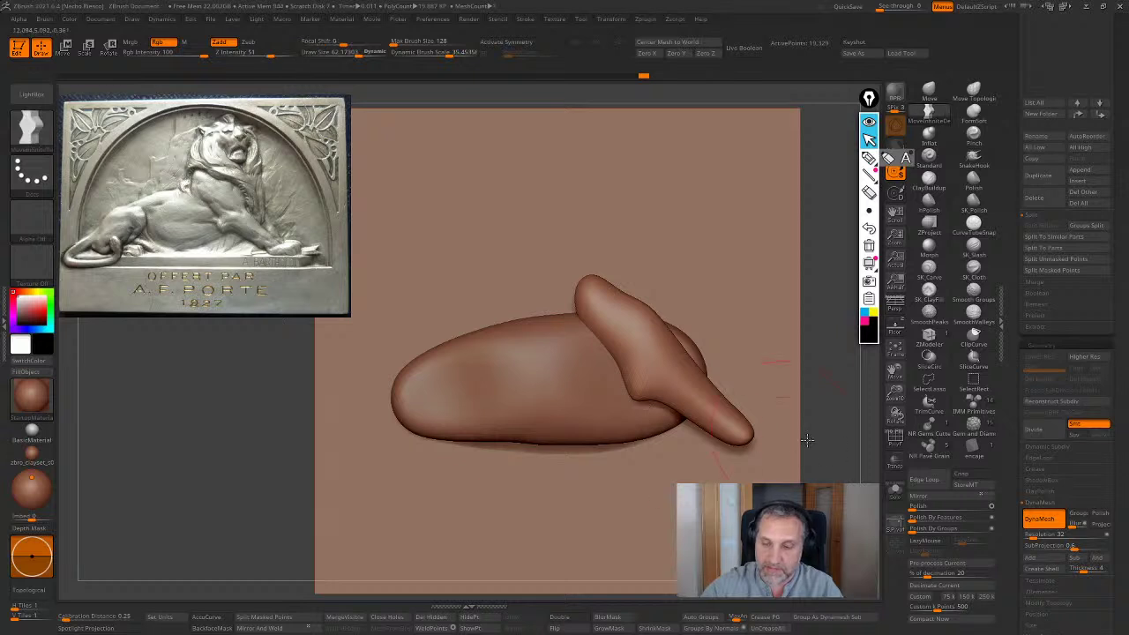
Remesh the reshaped foreleg with DynaMesh
mouse_move(806, 441)
alt+right_down()
mouse_move(805, 428)
mouse_move(803, 441)
alt+right_up()
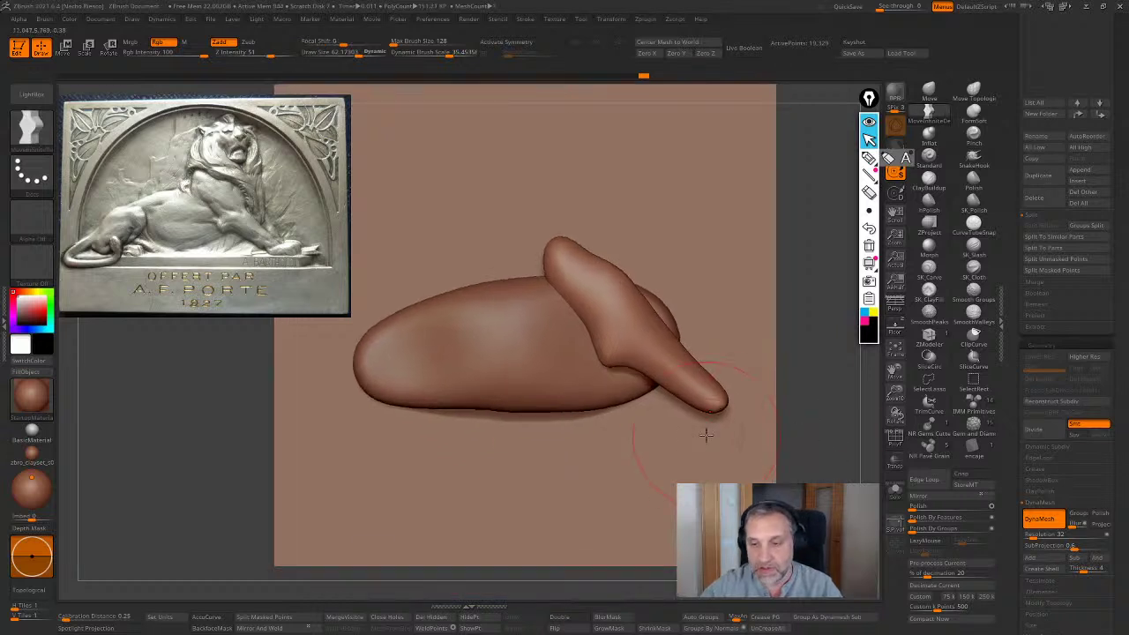
ctrl+drag(814, 397, 822, 444)
ctrl+right_drag(820, 443, 816, 412)
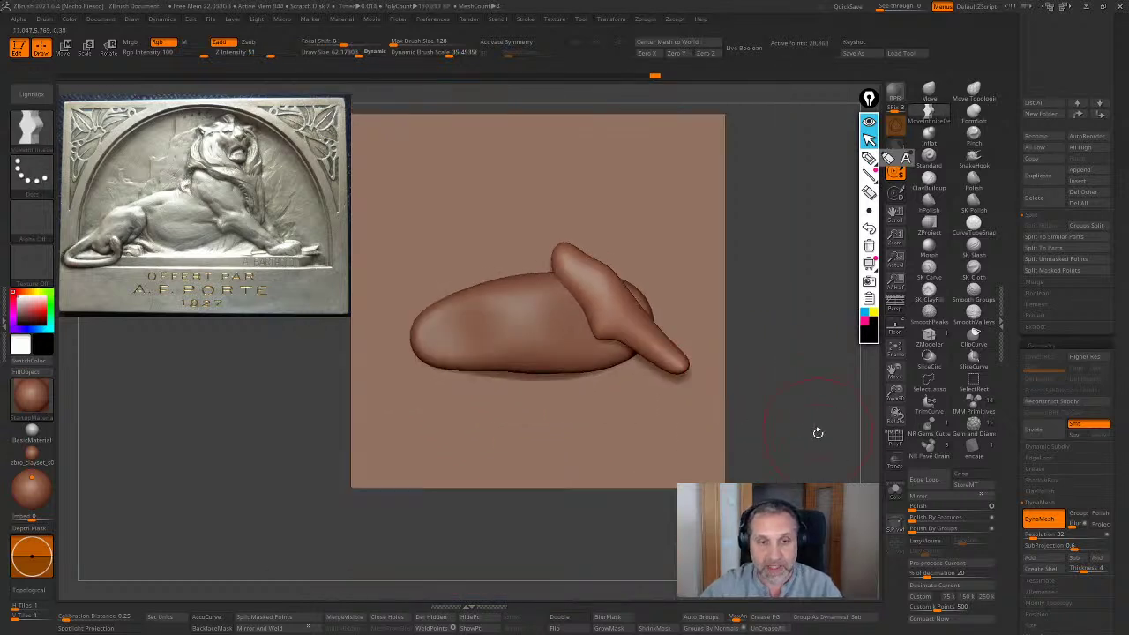
drag(815, 432, 846, 431)
Show the plaque reference and insert a sphere from the IMM Primitives brush over the lion's haunch
alt+right_drag(607, 398, 607, 426)
alt+right_drag(508, 383, 629, 387)
ctrl+right_drag(827, 388, 817, 312)
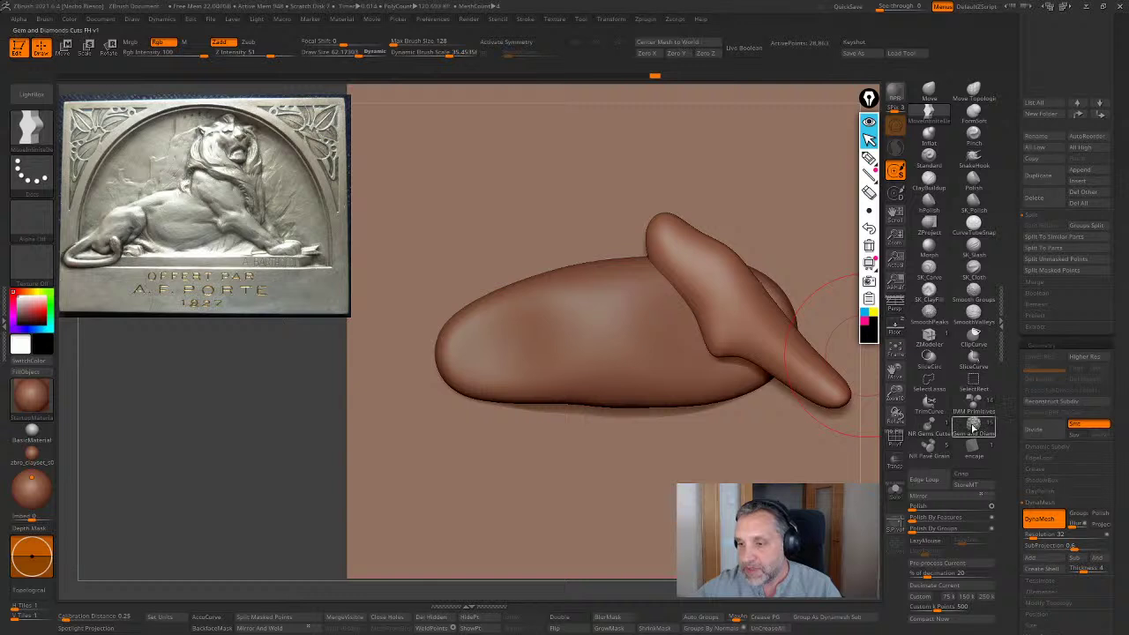
click(973, 404)
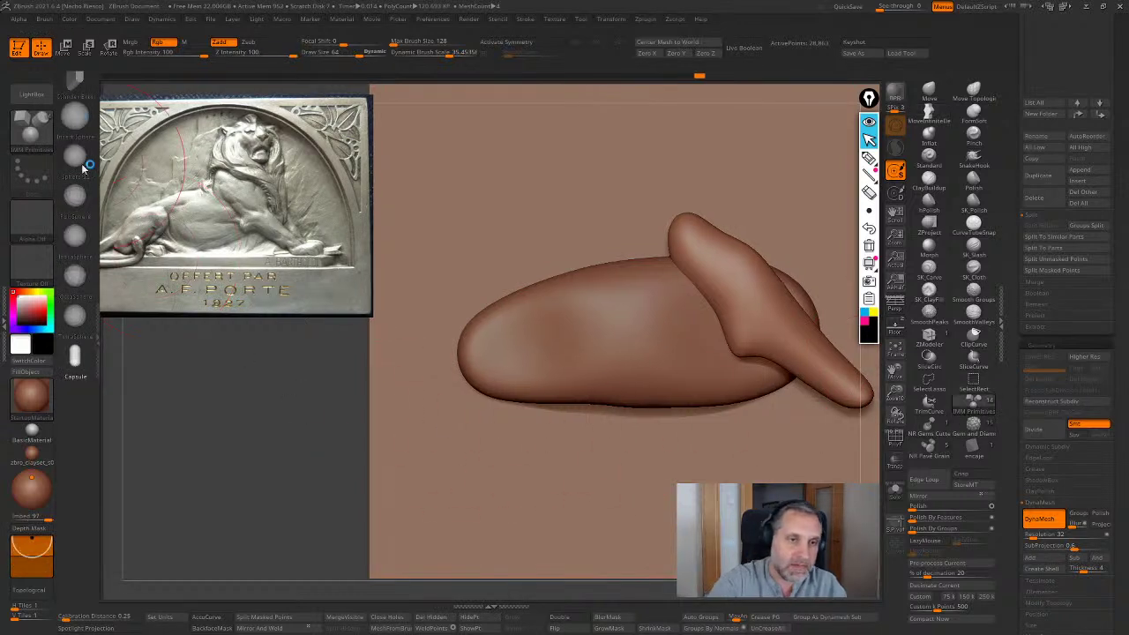
click(75, 116)
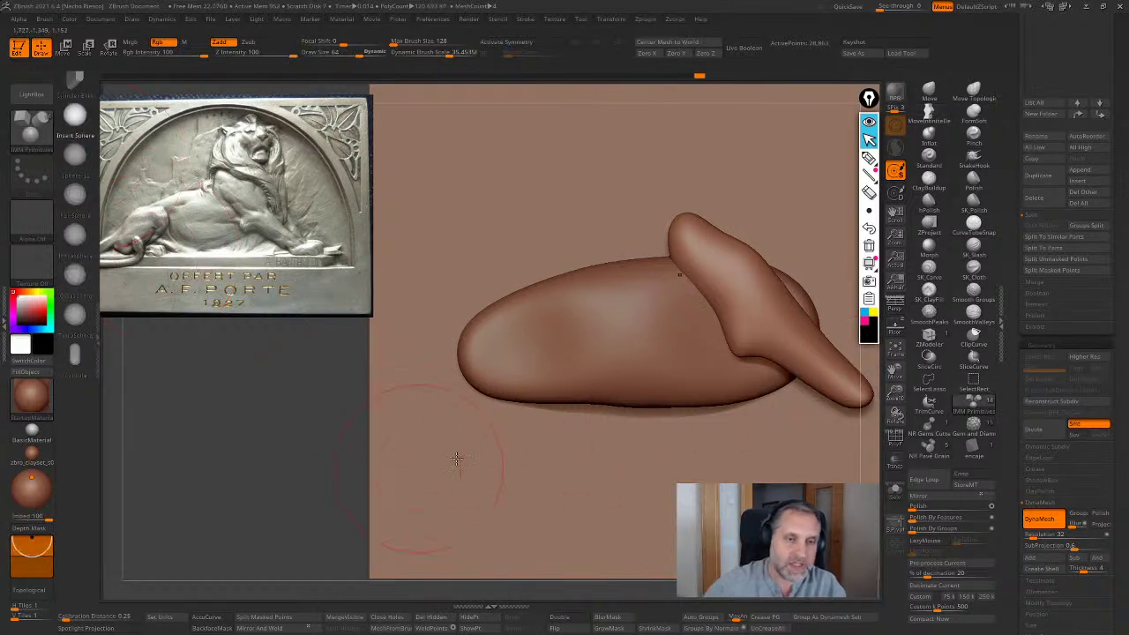
click(896, 329)
drag(505, 348, 479, 378)
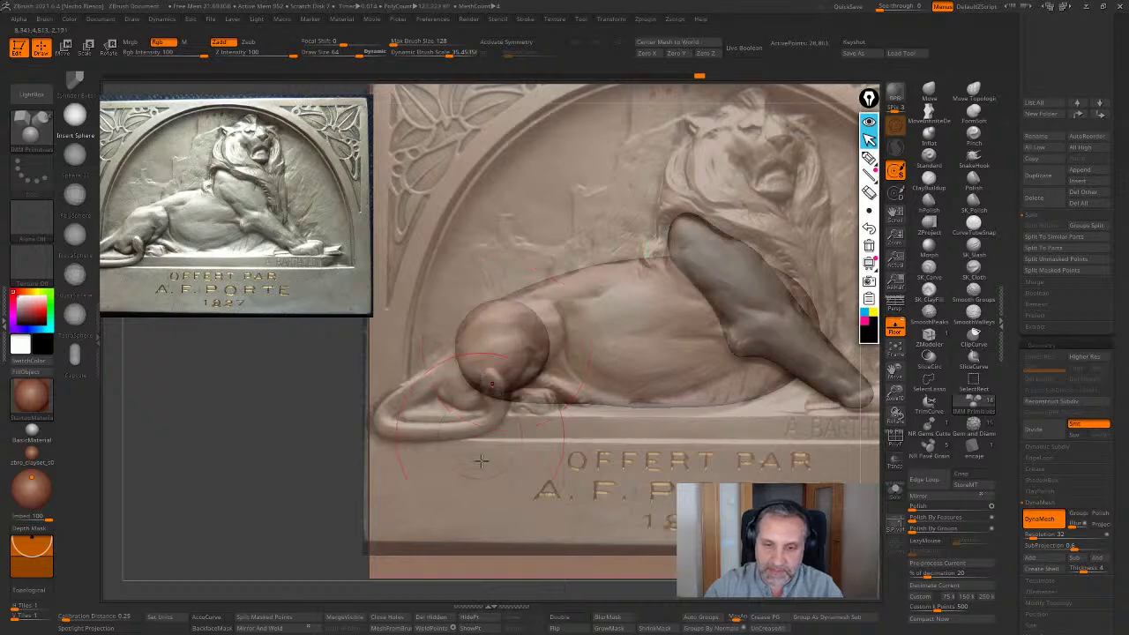
Split the unmasked haunch sphere into its own subtool and move it closer to the background block in edge view
click(1058, 259)
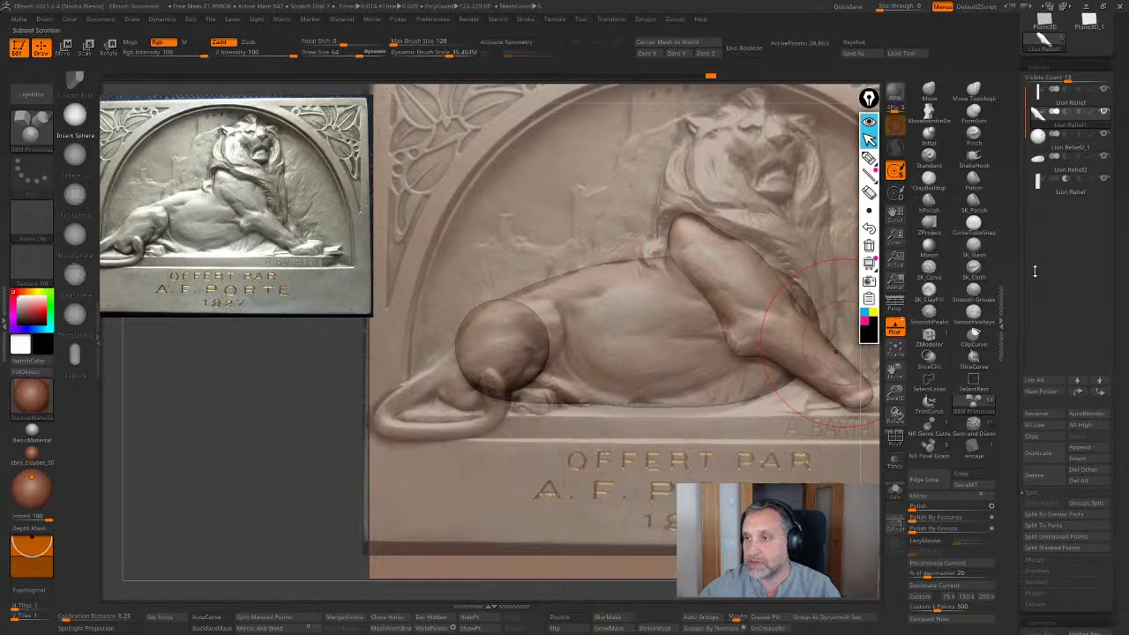
click(1055, 142)
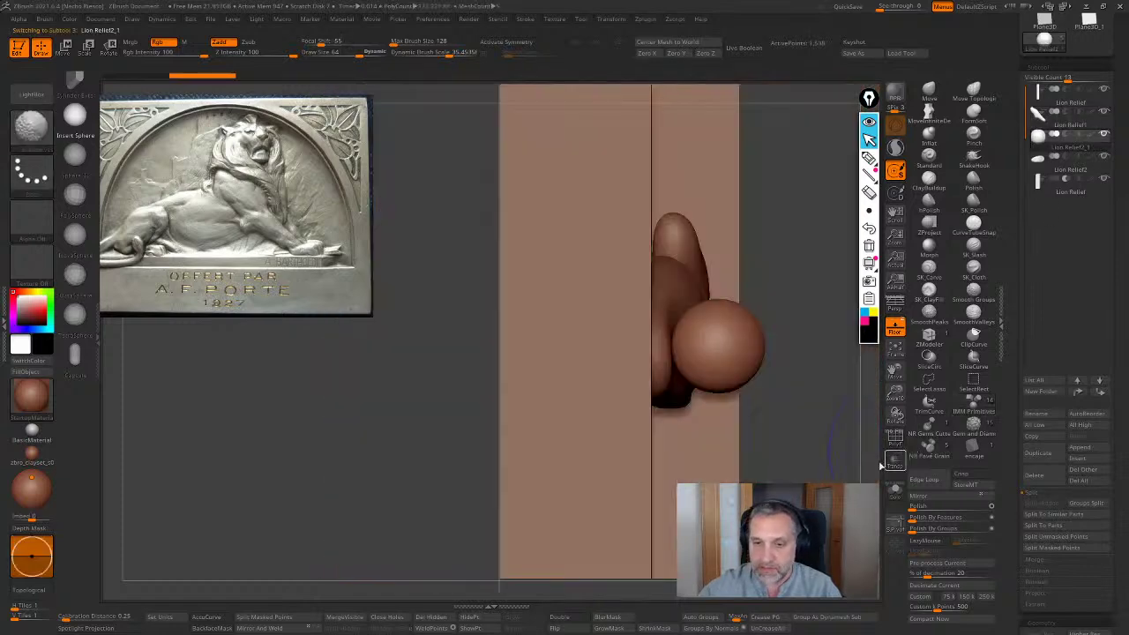
key(w)
drag(688, 352, 674, 353)
mouse_move(771, 373)
shift+mouse_down()
mouse_move(564, 415)
mouse_move(512, 405)
shift+mouse_up()
key(q)
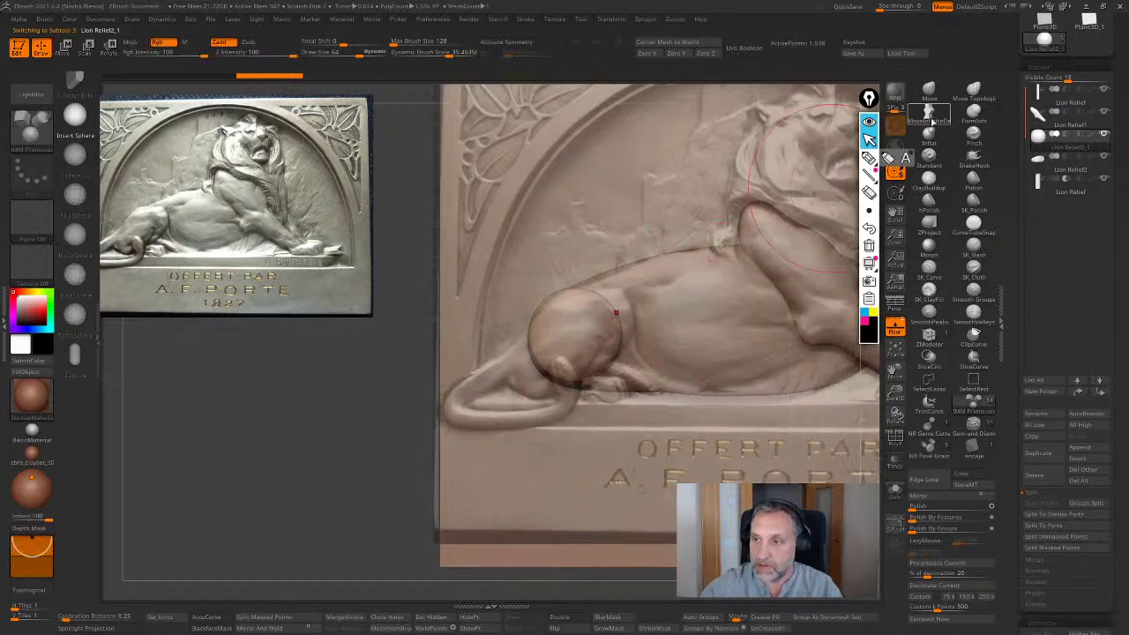
Stretch the sphere to the outline of the lion's haunch using the MoveInfiniteDepth brush with a draw size of about 66
click(928, 114)
key(s)
click(552, 371)
mouse_move(516, 345)
mouse_down()
mouse_move(495, 366)
mouse_move(500, 379)
mouse_move(538, 314)
mouse_move(611, 303)
mouse_up()
key(s)
click(569, 308)
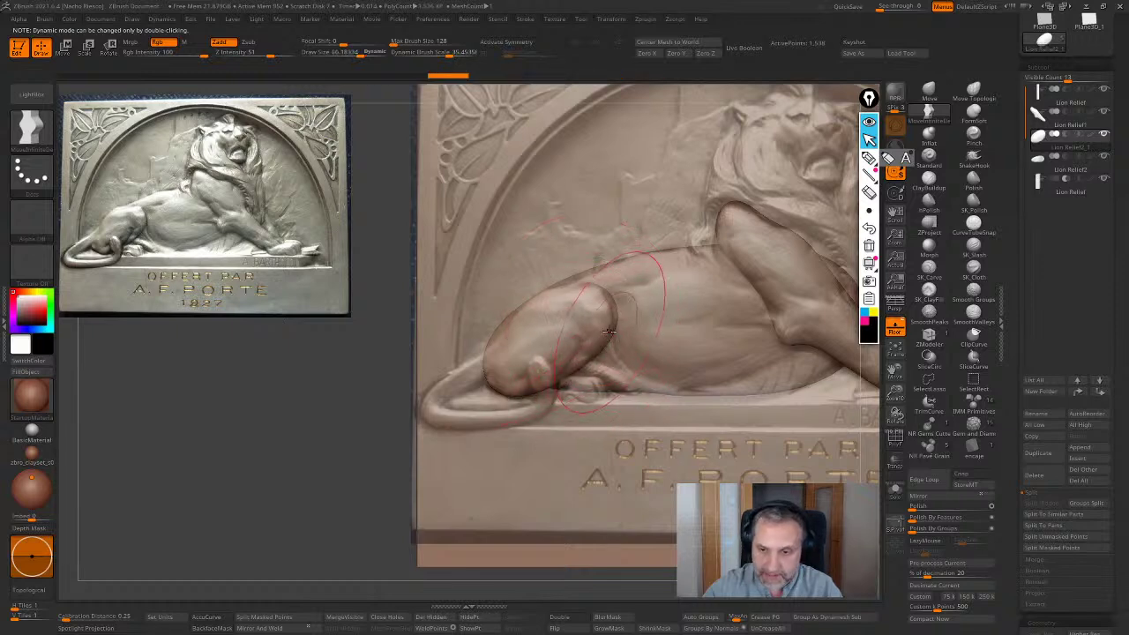
drag(609, 313, 607, 309)
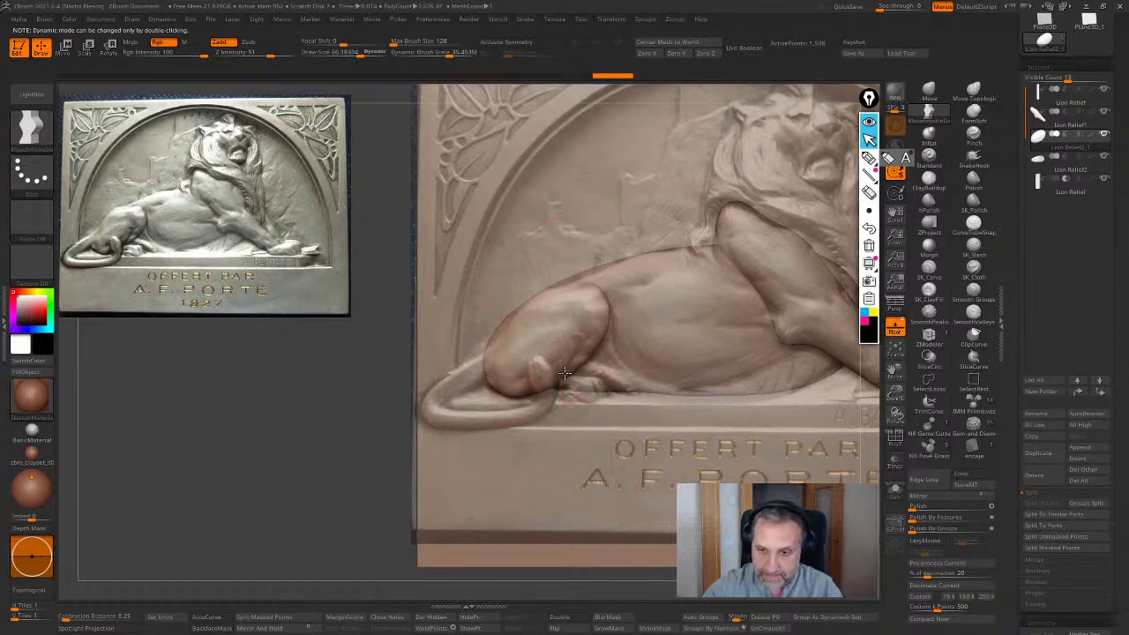
drag(563, 378, 550, 385)
Try tilting the haunch form in edge view, and undo the rotation
mouse_move(605, 297)
shift+right_down()
mouse_move(670, 318)
mouse_move(771, 420)
mouse_move(767, 392)
shift+right_up()
key(r)
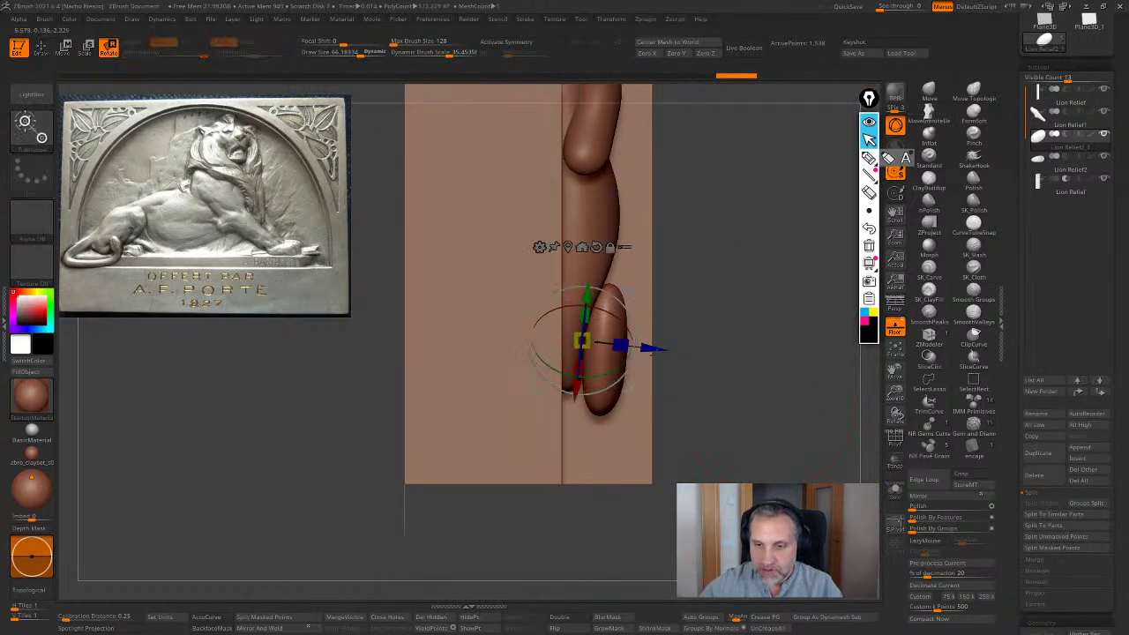
drag(637, 321, 646, 337)
key(q)
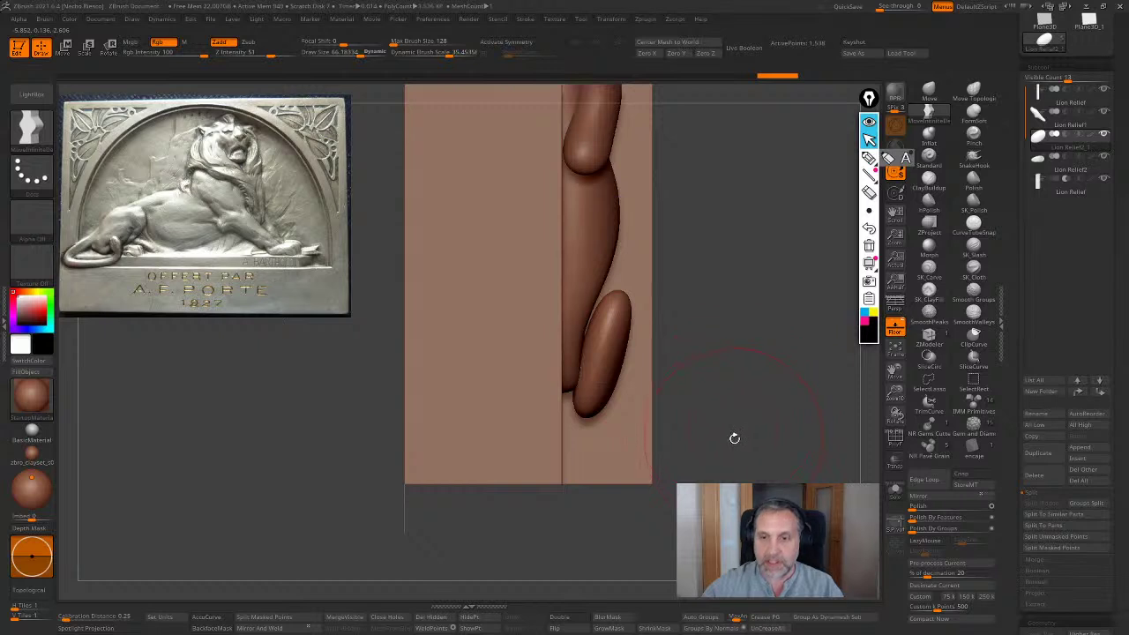
key(ctrl+z)
key(ctrl+z)
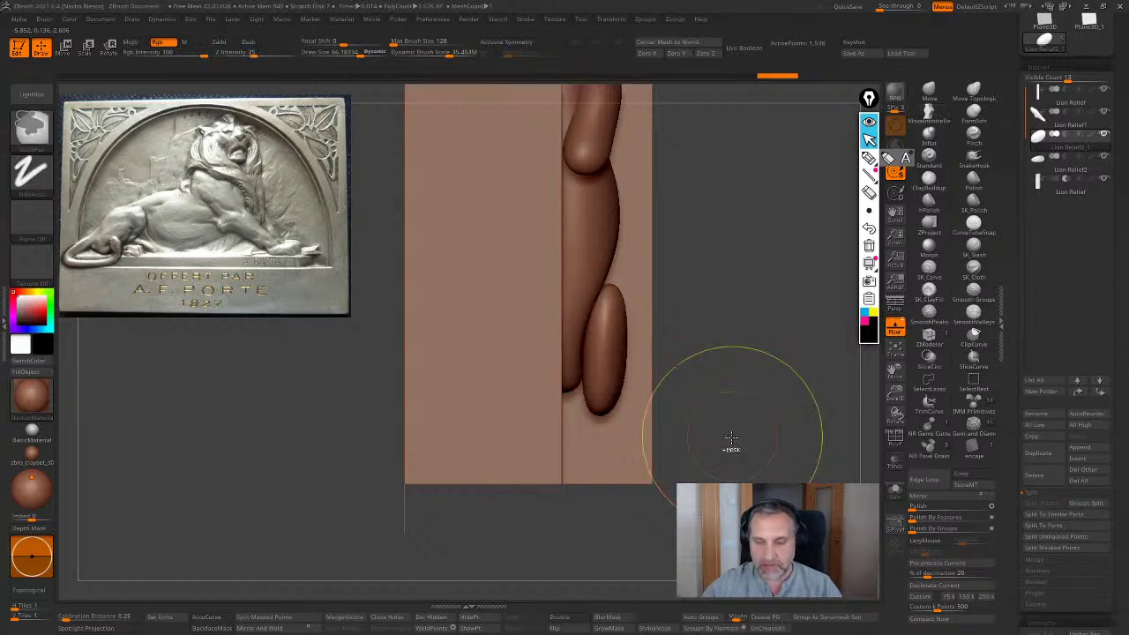
Rotate the haunch in edge view so its lower end leans toward the background block, and remesh it with DynaMesh
key(r)
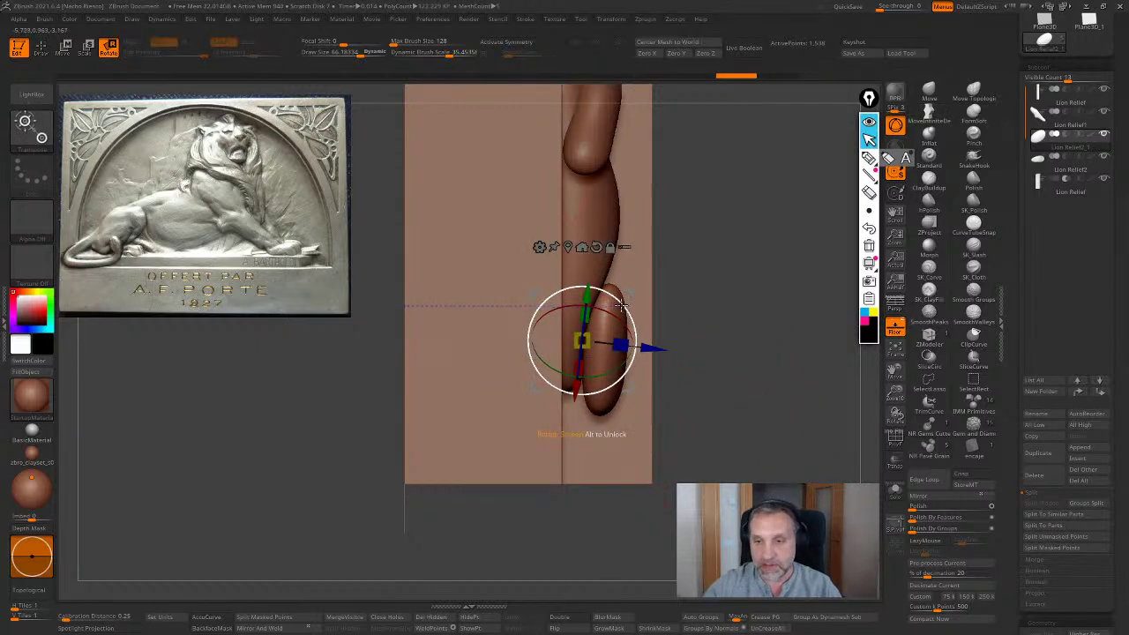
drag(613, 385, 572, 409)
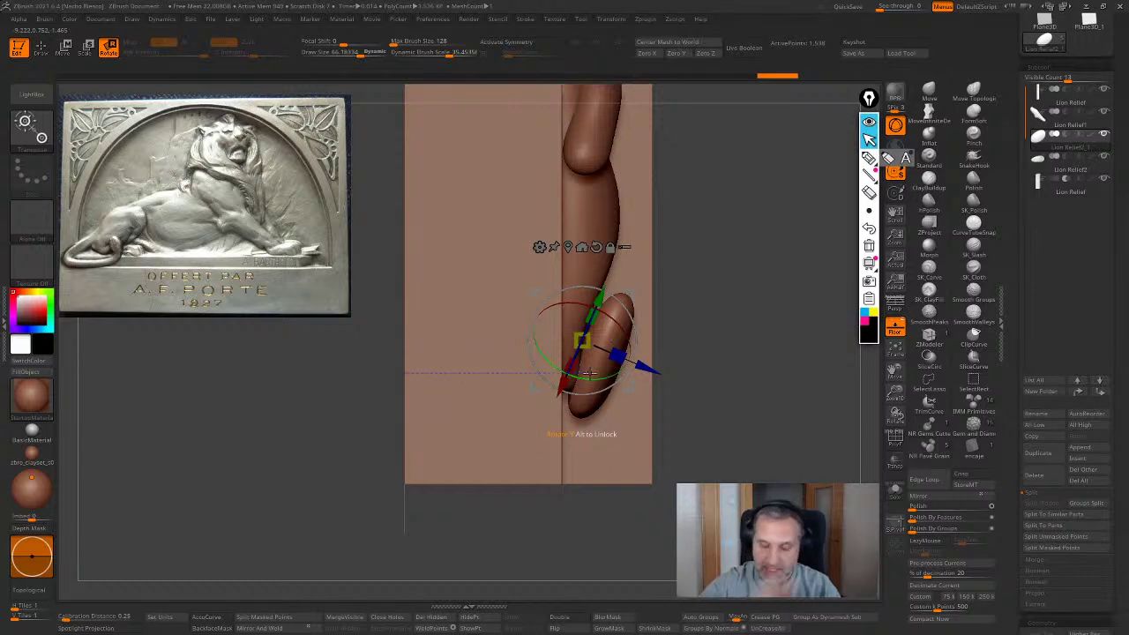
key(q)
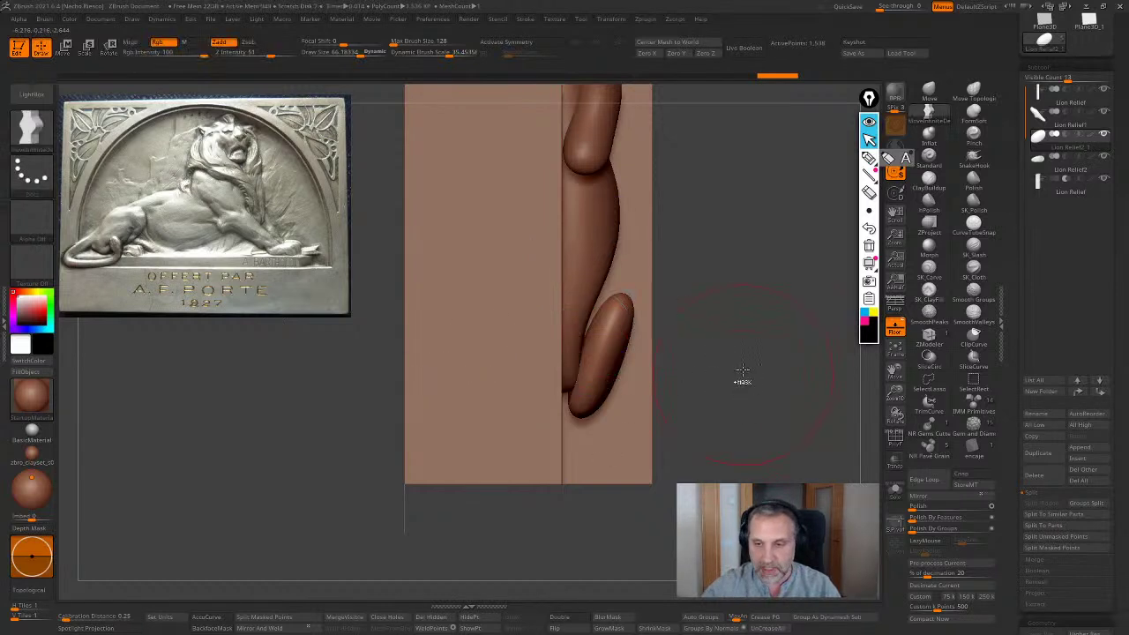
right_drag(599, 416, 353, 467)
ctrl+drag(316, 387, 337, 429)
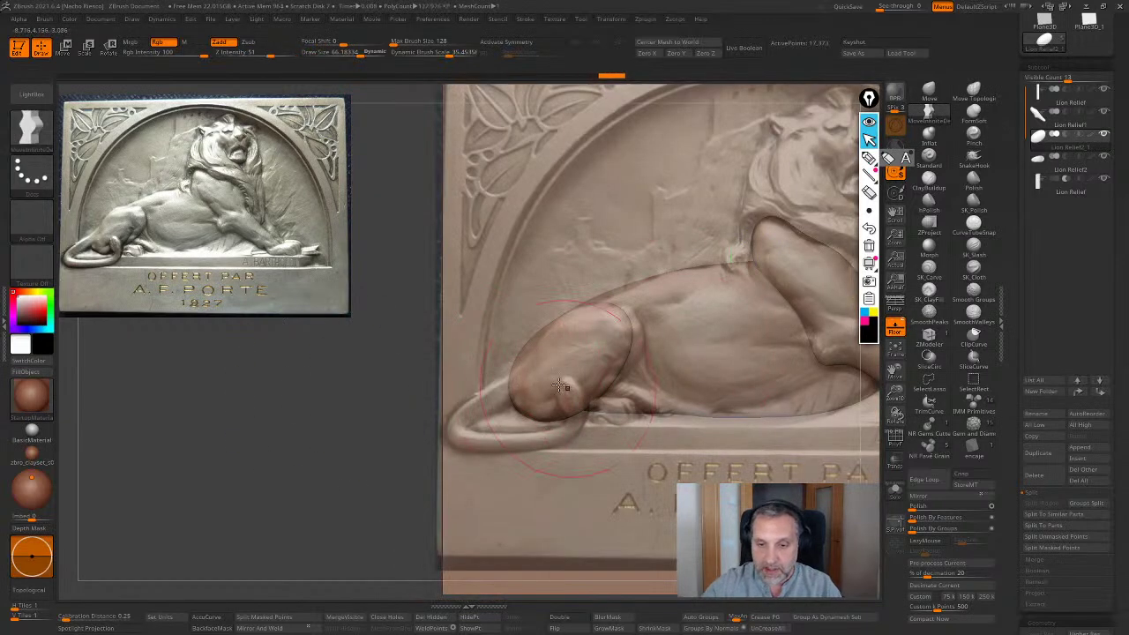
Refine the remeshed haunch's front and lower contours to match the plaque reference
drag(617, 373, 630, 350)
drag(568, 411, 562, 422)
alt+right_drag(490, 407, 405, 392)
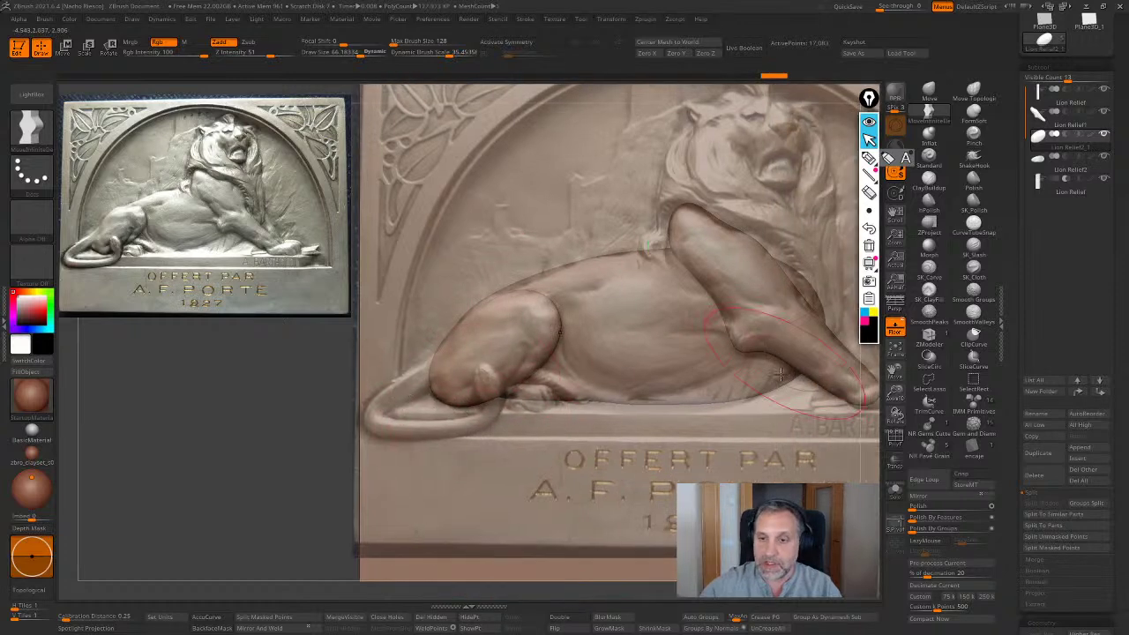
Turn on BackfaceMask and extend the haunch's rear end back to the background block's surface in edge view
right_drag(625, 416, 702, 536)
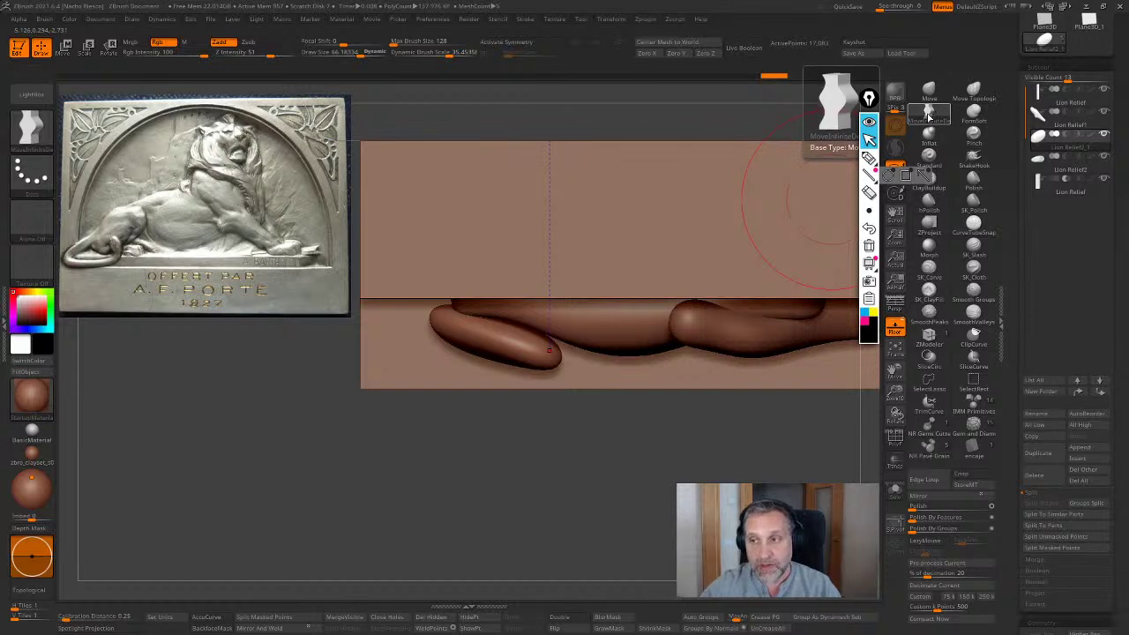
click(219, 628)
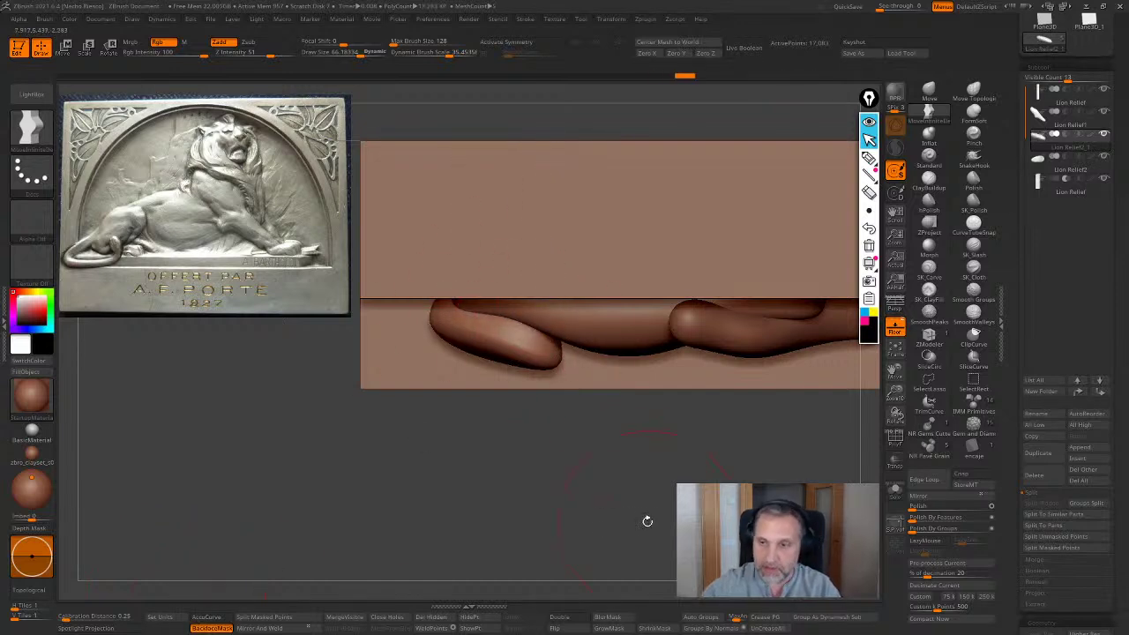
alt+drag(647, 521, 529, 560)
Select the foreleg form and hide the plaque reference over the model to see the blocked-out forms at an angle
alt+click(597, 370)
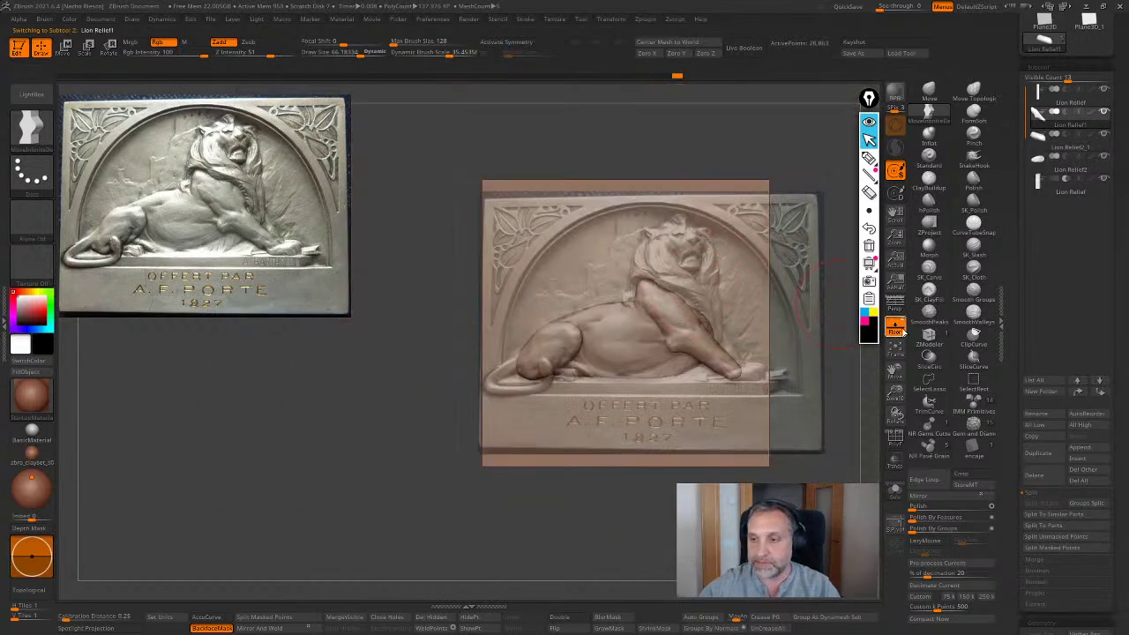
click(900, 331)
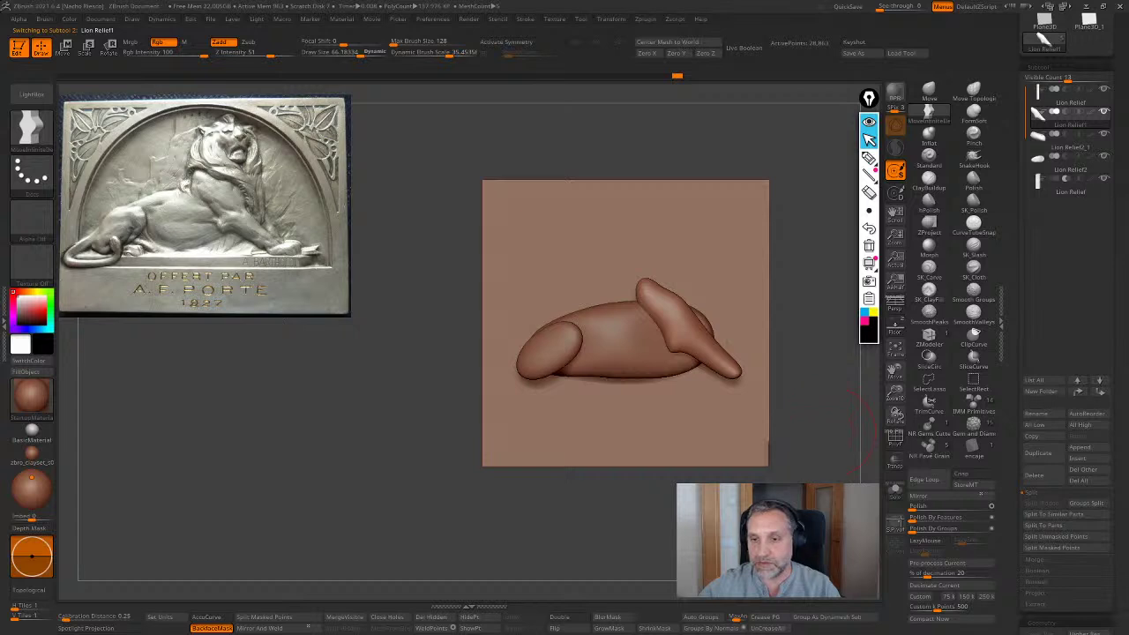
drag(829, 371, 792, 401)
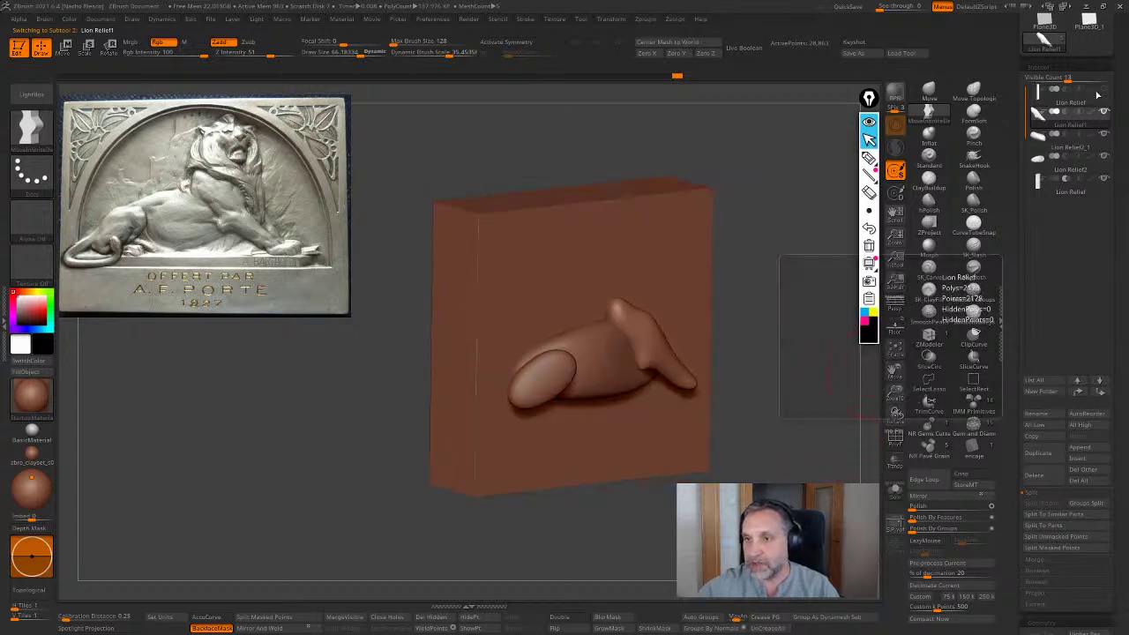
Preview the lion forms with Live Boolean while the background block is hidden, and restore the block and normal display
click(744, 47)
drag(828, 472, 632, 511)
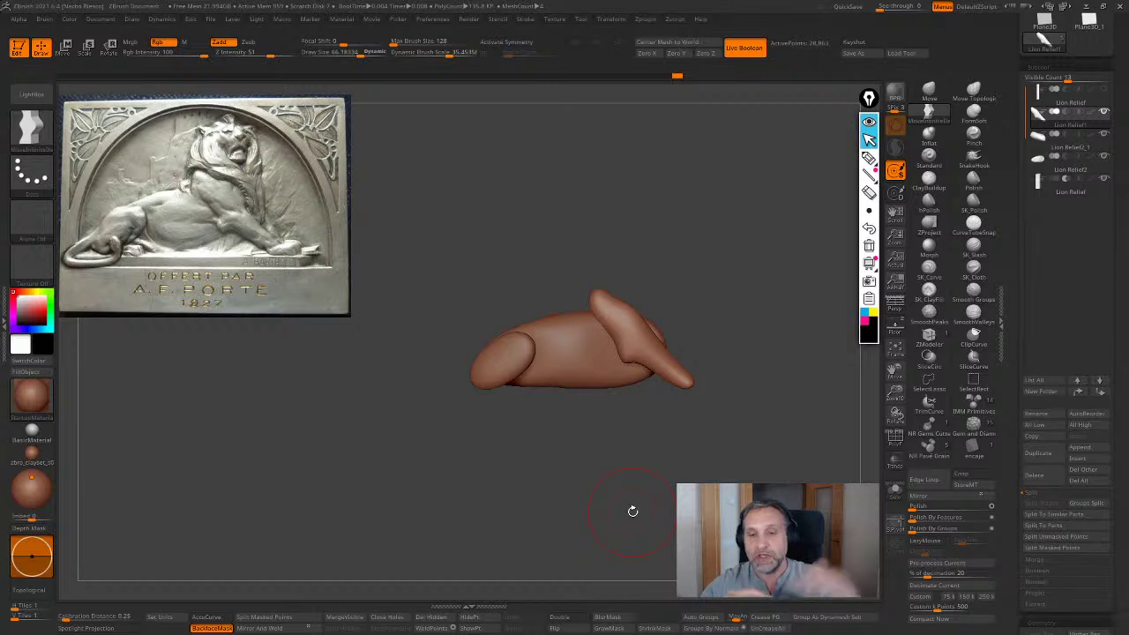
click(1105, 92)
click(743, 47)
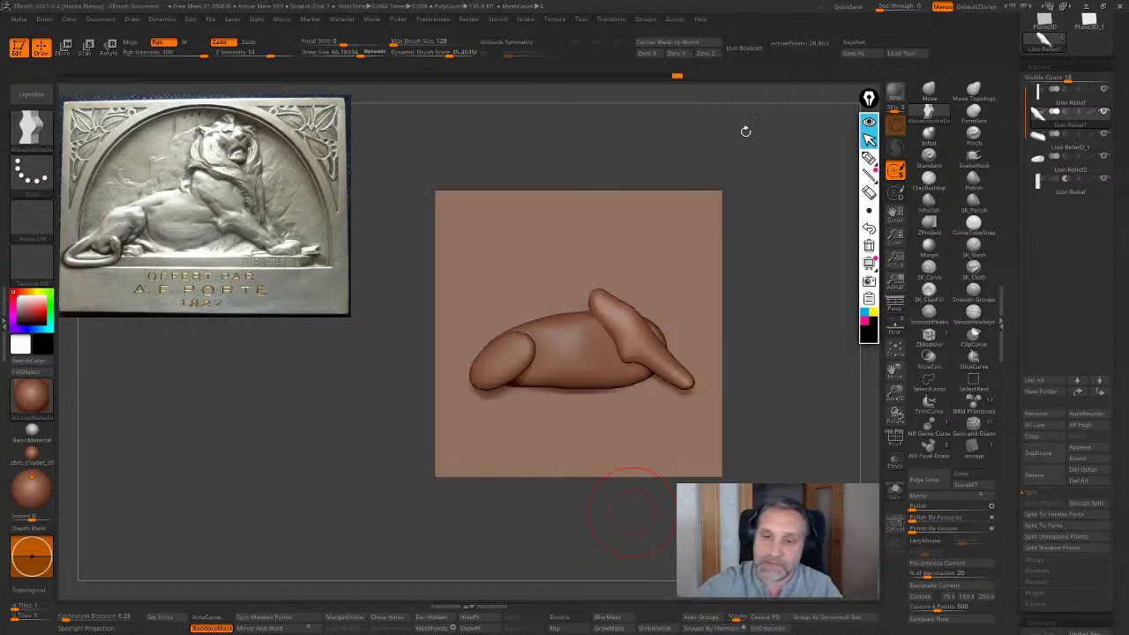
Select the haunch in edge view, reset its gizmo's orientation and move it slightly deeper into the background block
ctrl+right_drag(560, 457, 731, 227)
alt+right_drag(722, 266, 714, 260)
ctrl+right_drag(556, 450, 554, 495)
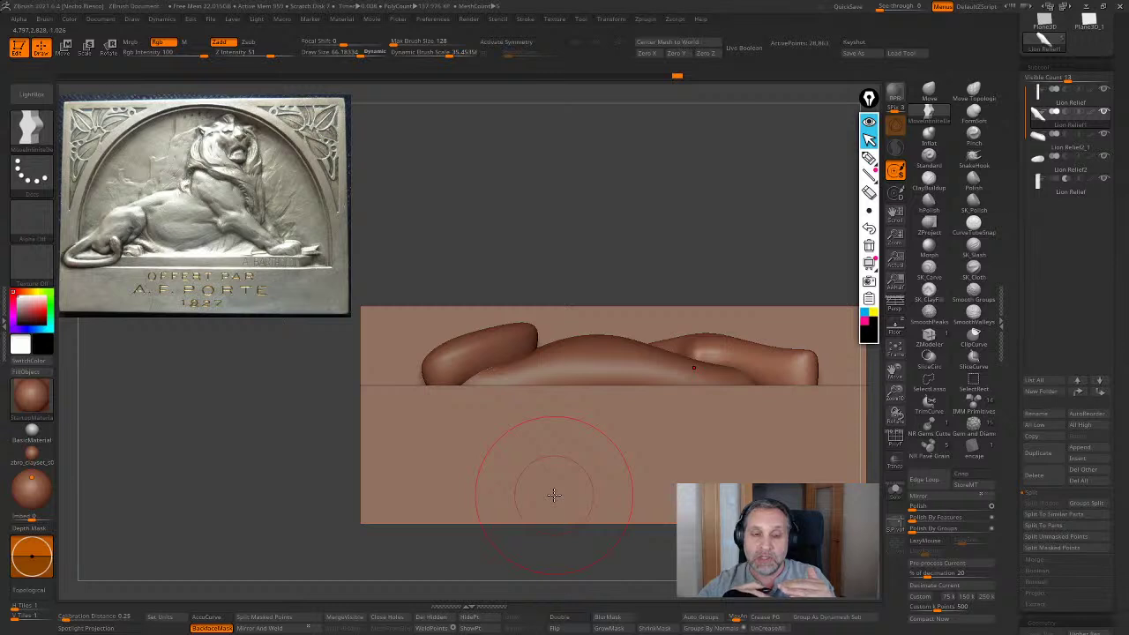
mouse_move(1063, 193)
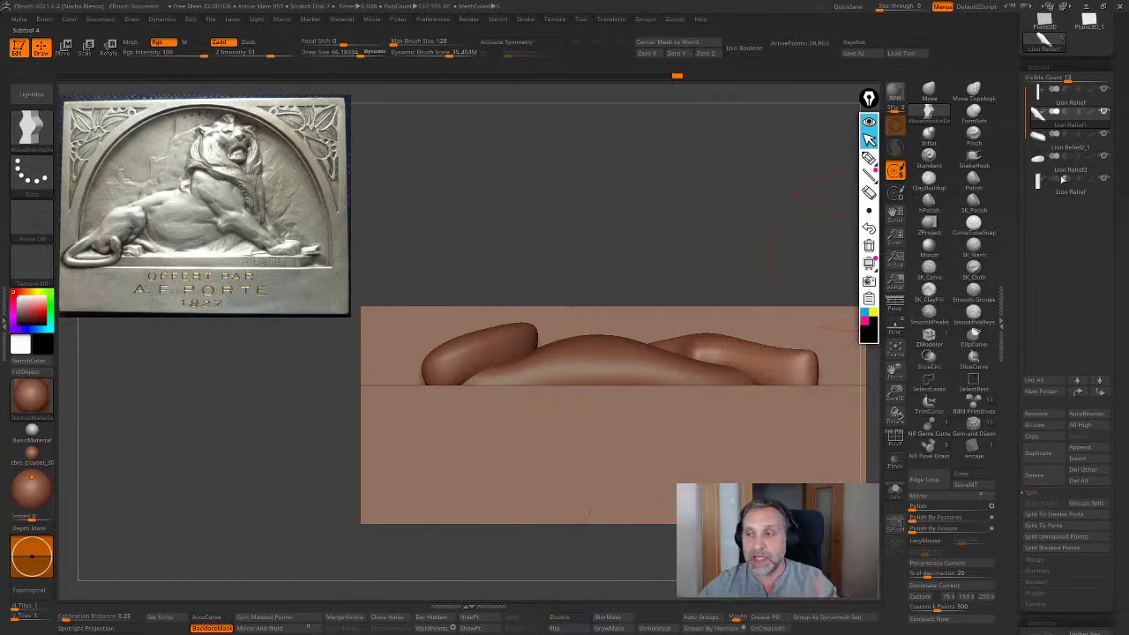
click(1070, 148)
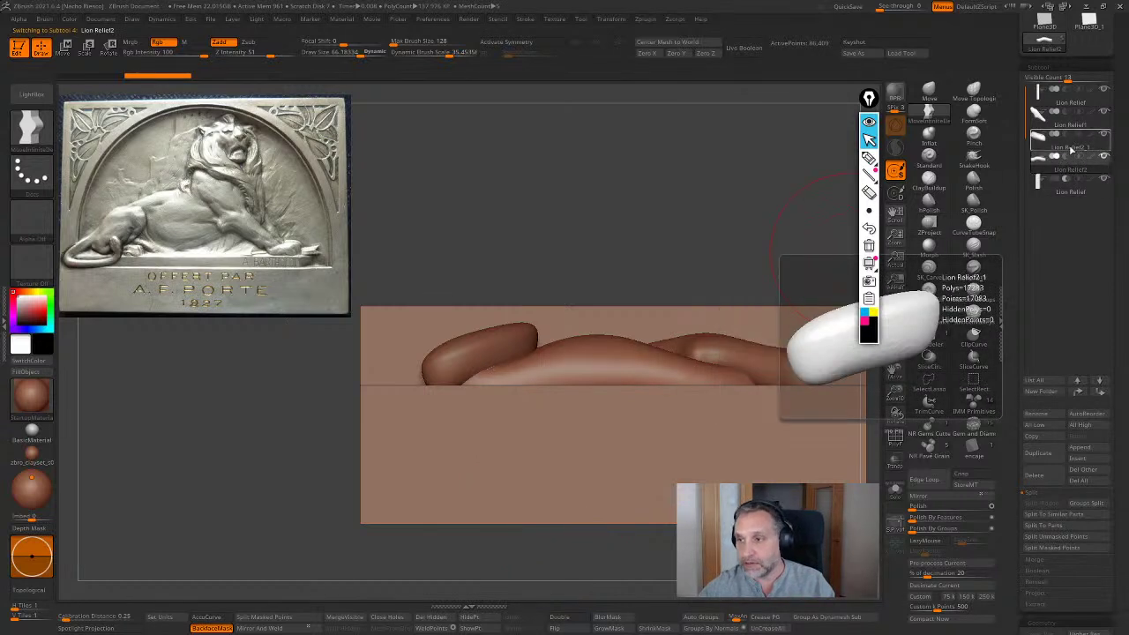
key(w)
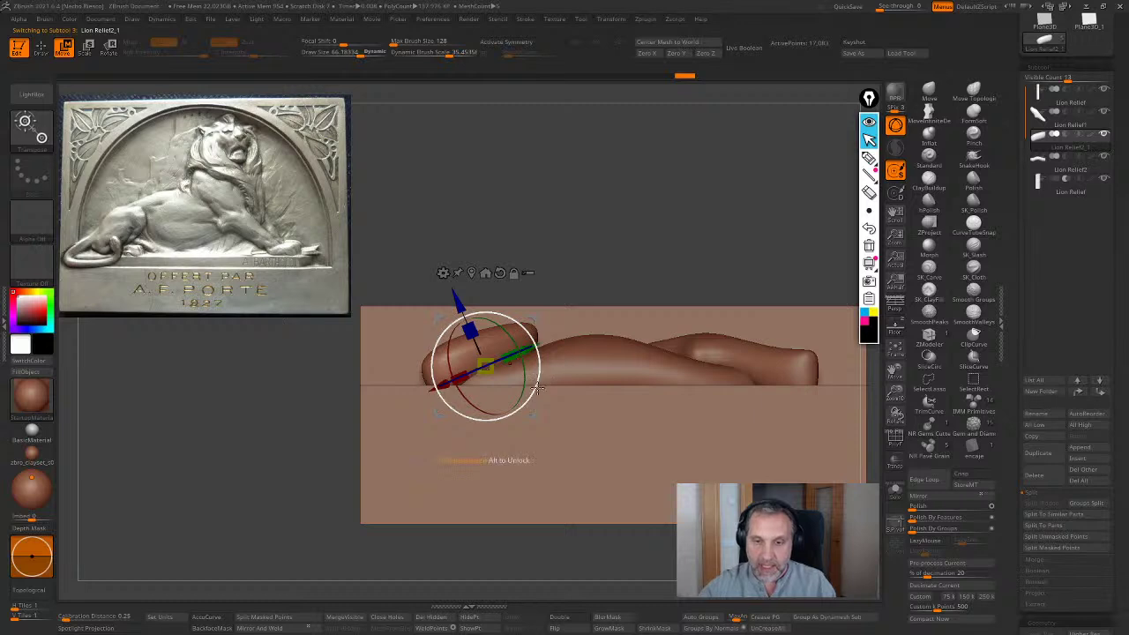
click(499, 273)
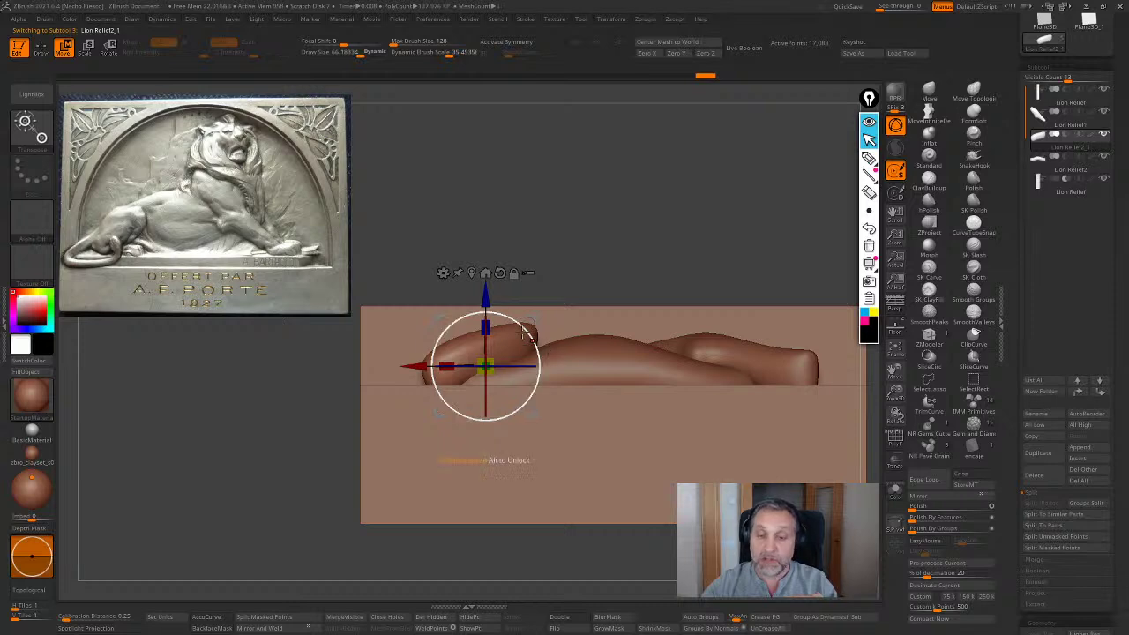
mouse_move(484, 285)
mouse_down()
mouse_move(483, 294)
mouse_move(484, 264)
mouse_move(484, 291)
mouse_up()
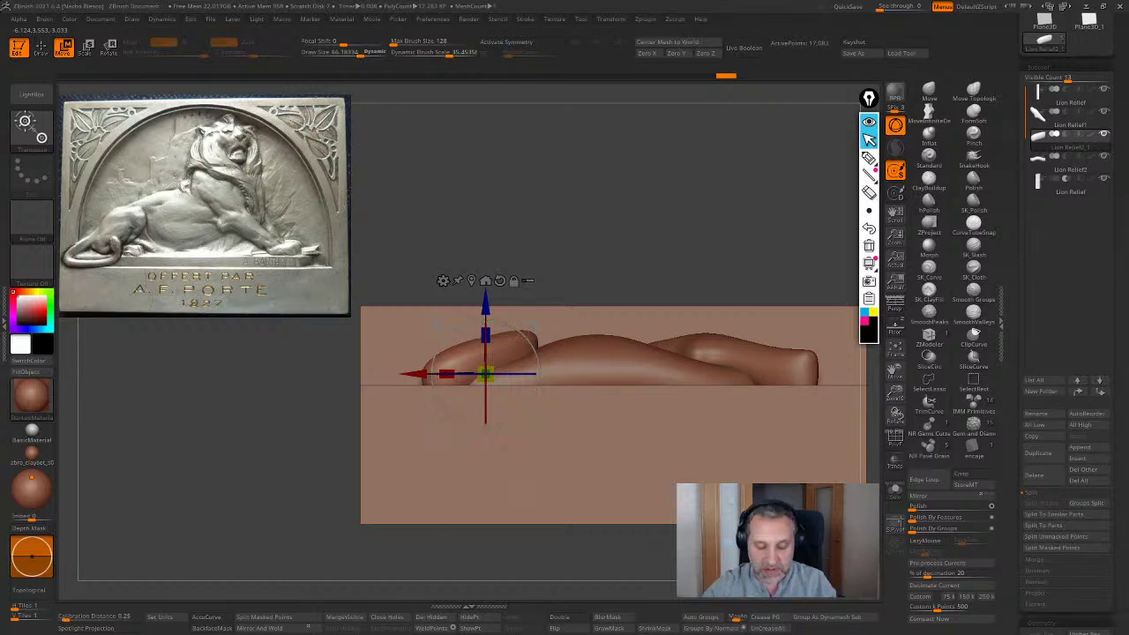
key(q)
Save the tool as Lion Relief in the Stream1 folder, replacing the existing file
drag(703, 186, 704, 431)
click(857, 53)
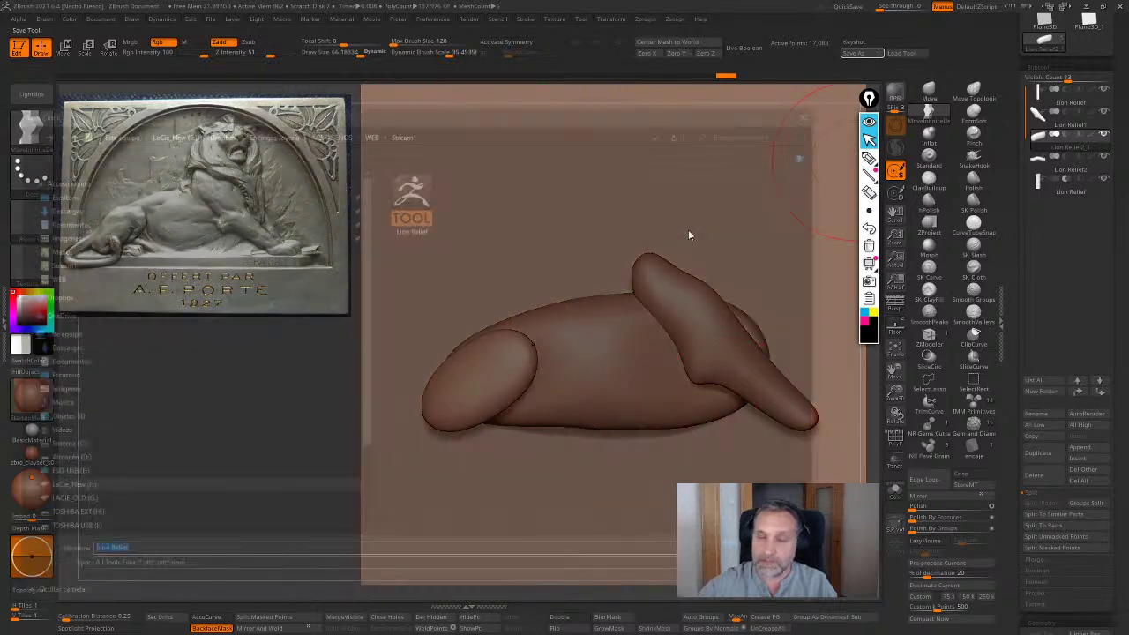
key(Return)
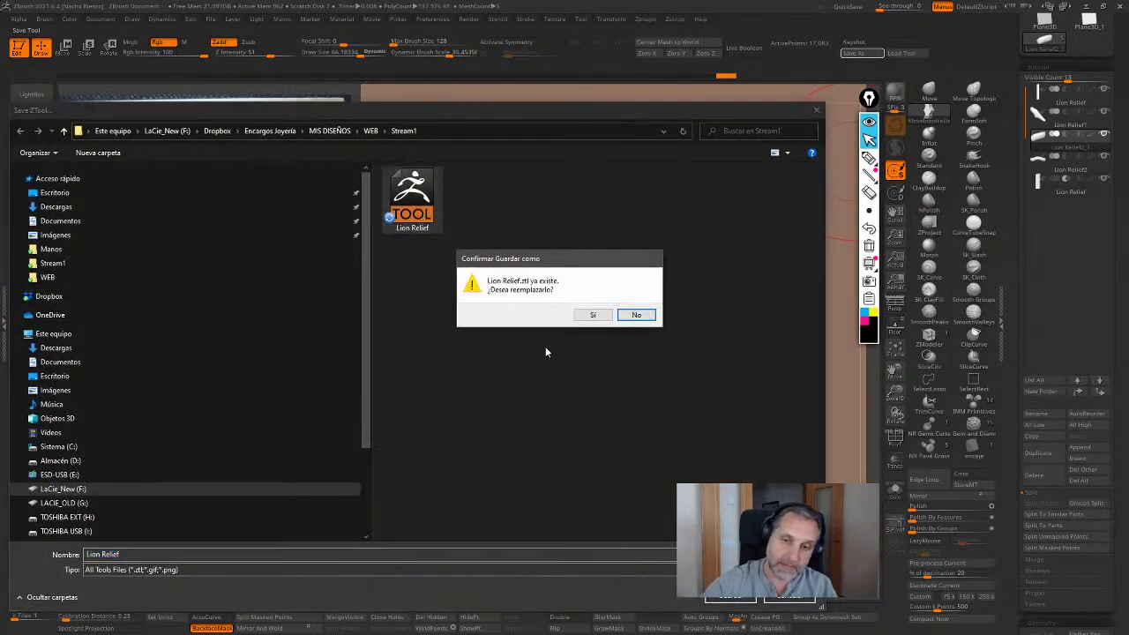
click(593, 315)
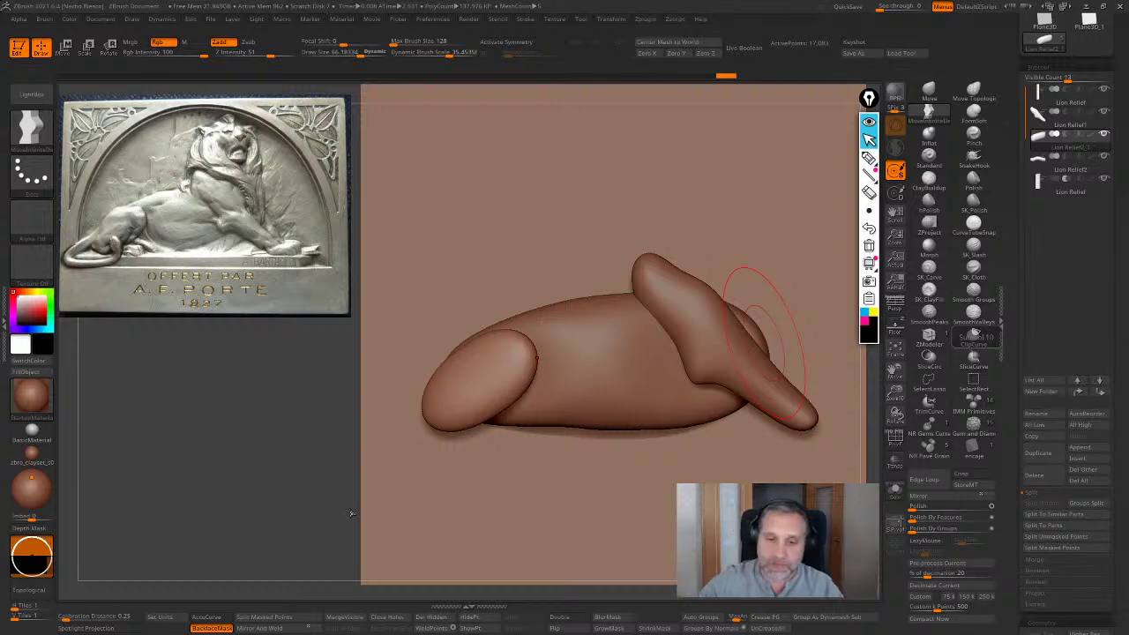
mouse_move(431, 444)
ctrl+right_down()
mouse_move(459, 493)
mouse_move(322, 517)
mouse_move(344, 454)
ctrl+right_up()
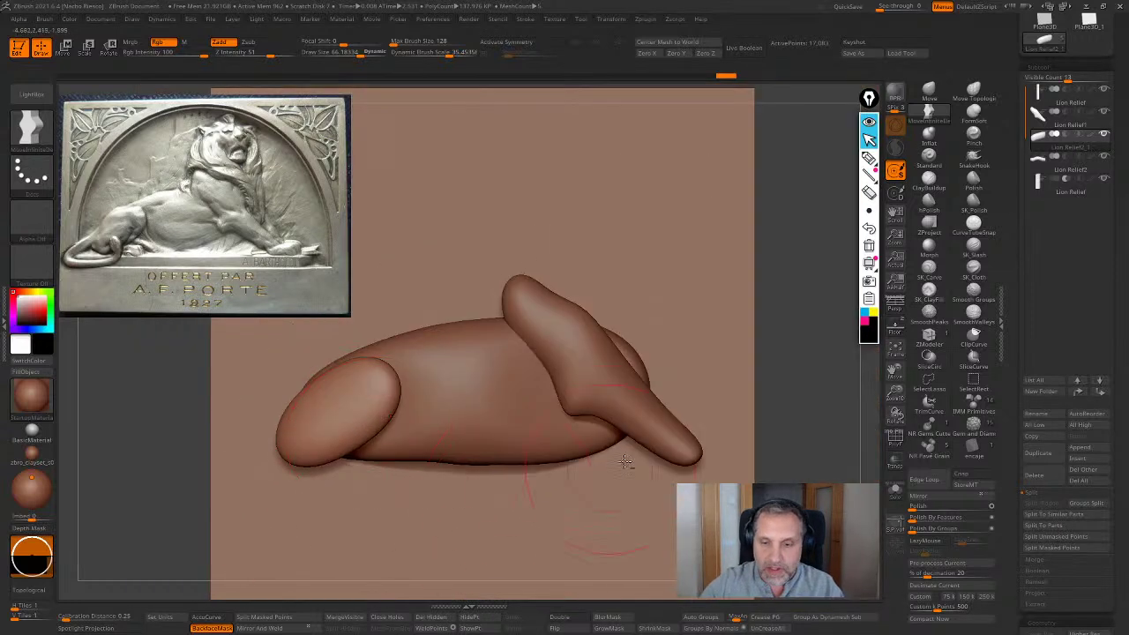
alt+right_drag(834, 387, 847, 379)
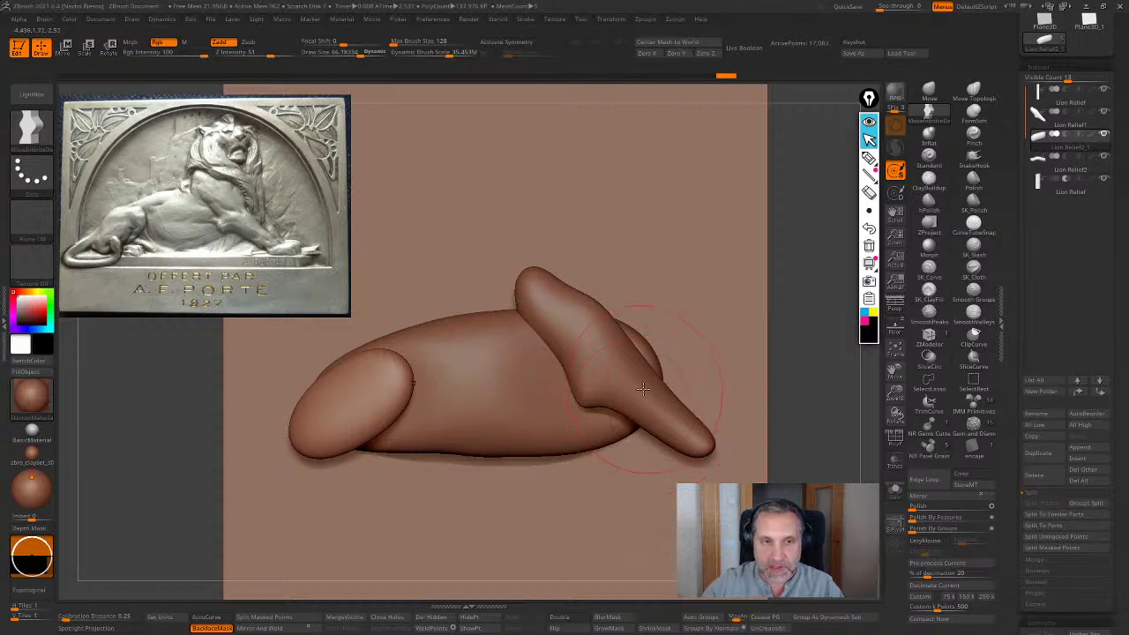
alt+right_drag(809, 344, 821, 335)
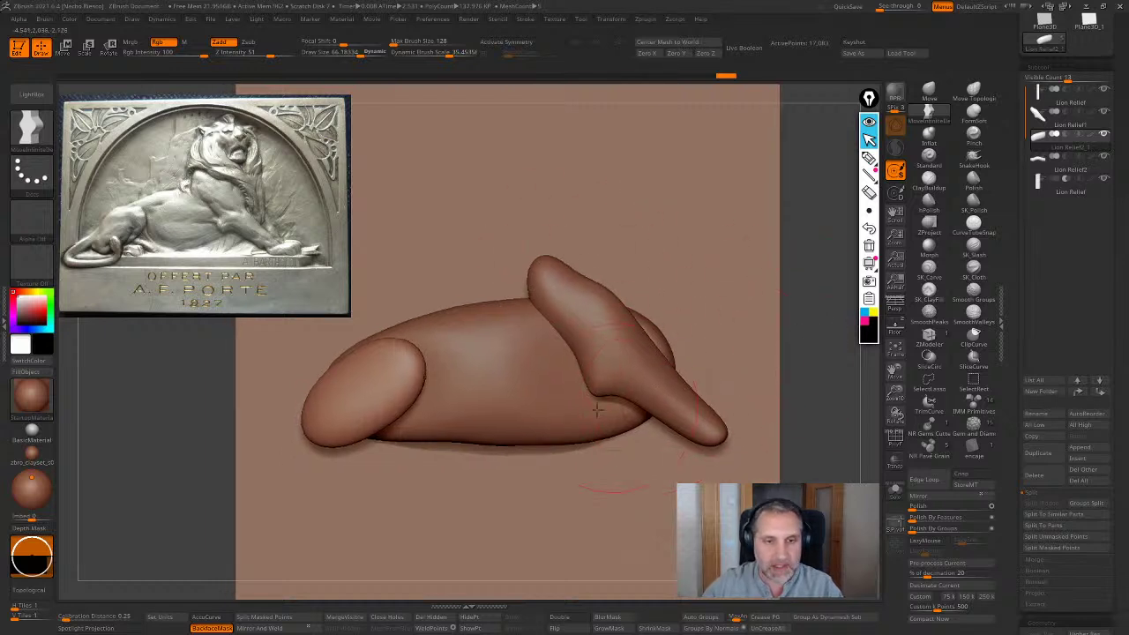
alt+right_drag(582, 411, 654, 433)
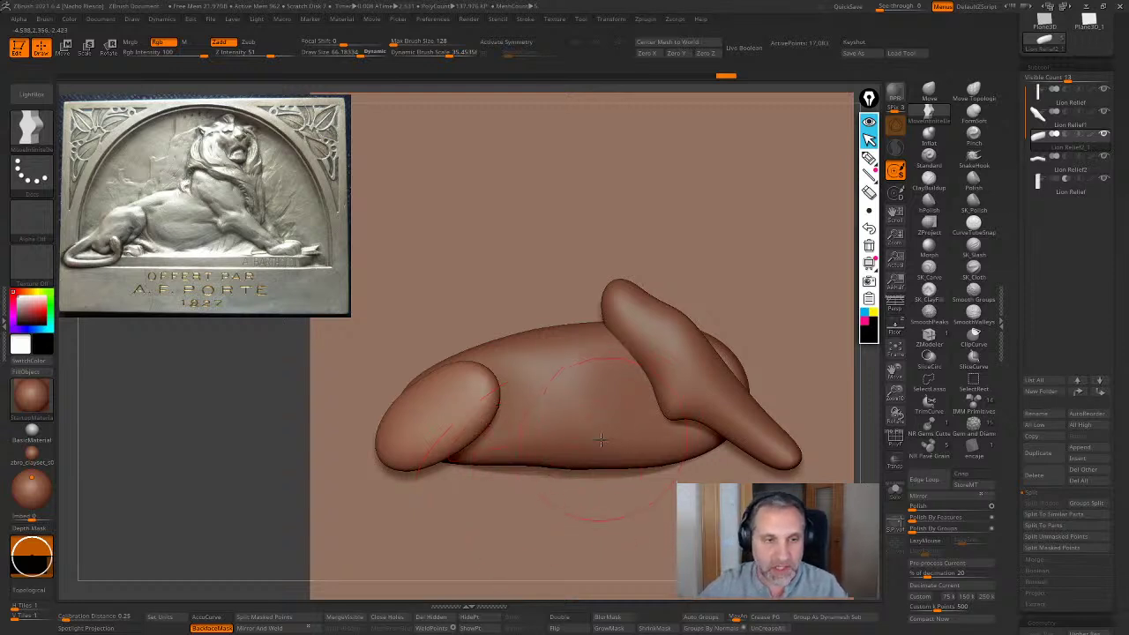
alt+right_drag(594, 383, 635, 369)
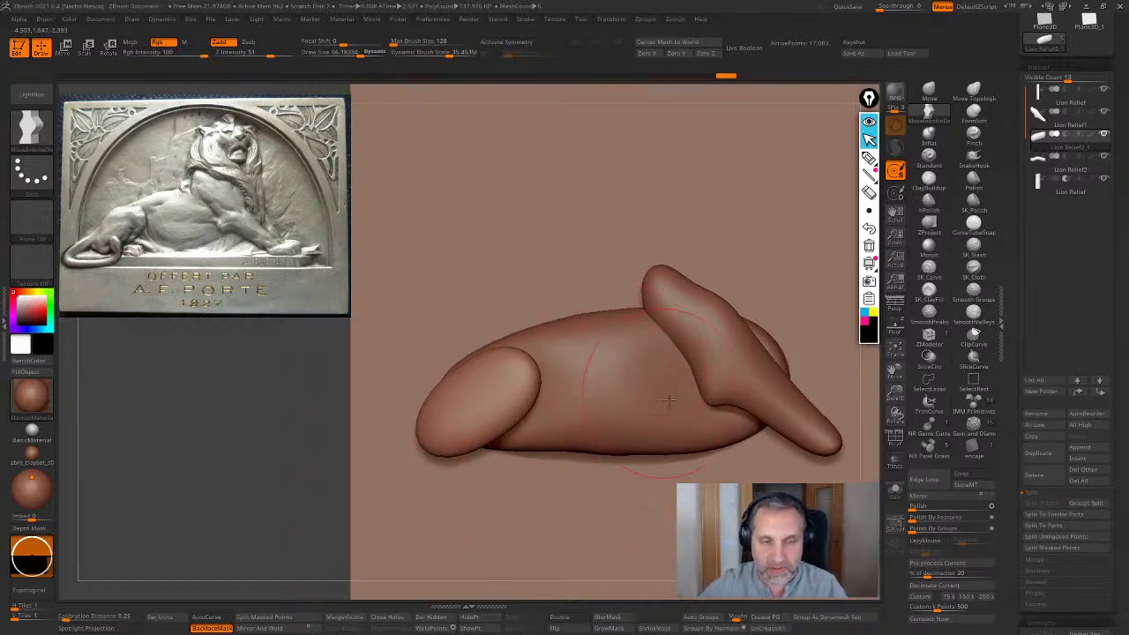
Insert a capsule from IMM Primitives over the lion's hind paw on the overlaid plaque reference and split it into its own subtool
click(974, 410)
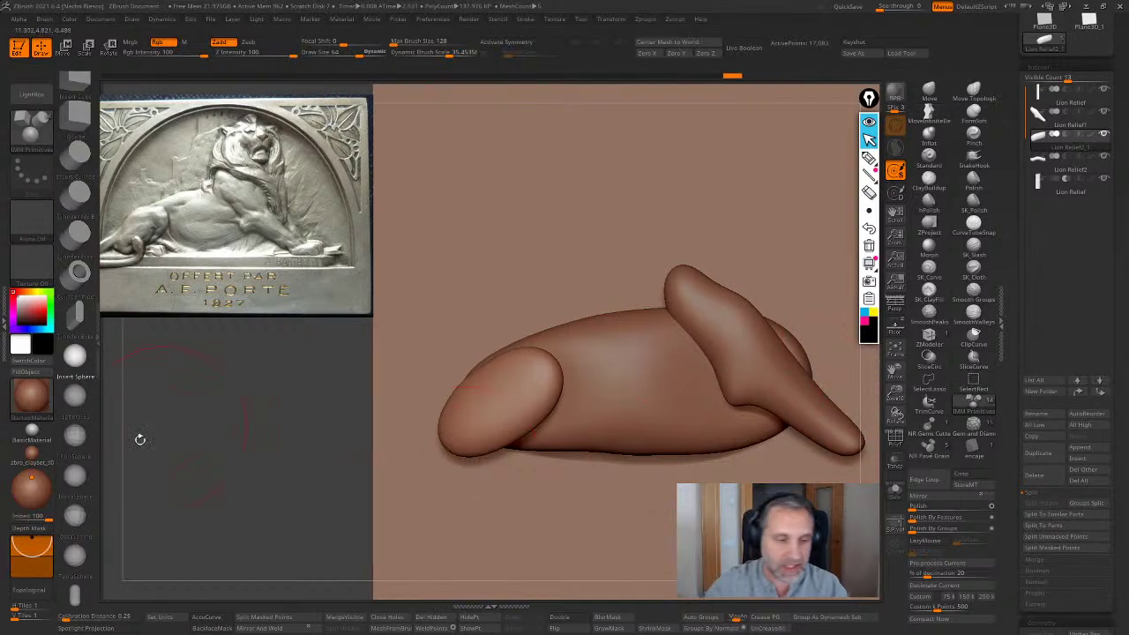
click(75, 598)
alt+right_drag(589, 365, 584, 278)
ctrl+right_drag(351, 296, 351, 345)
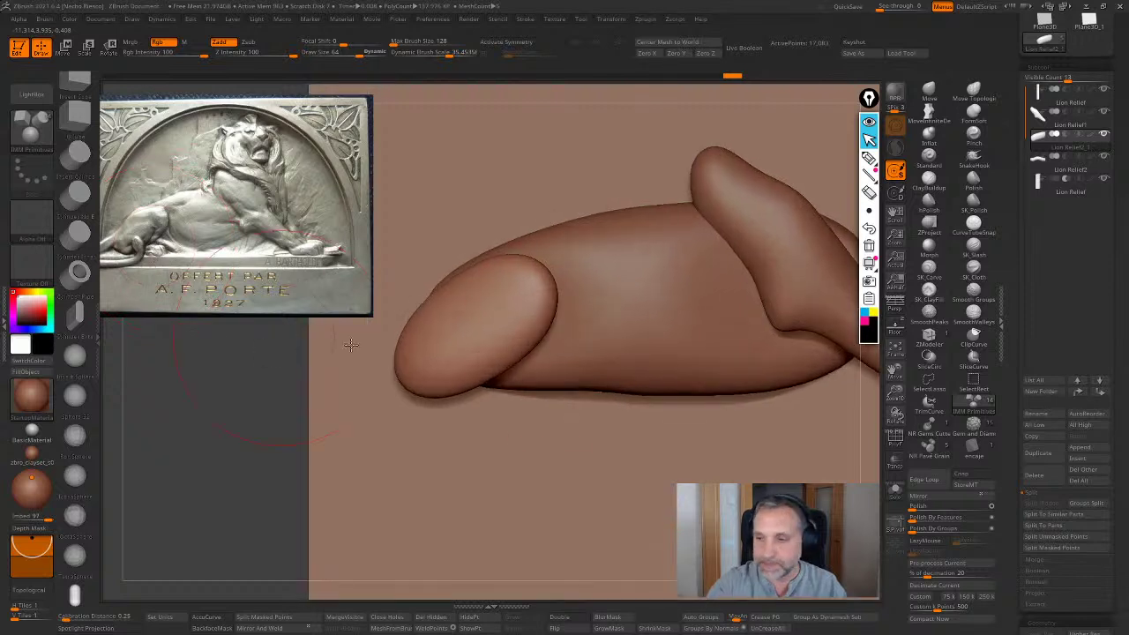
click(896, 327)
drag(496, 406, 546, 402)
click(281, 616)
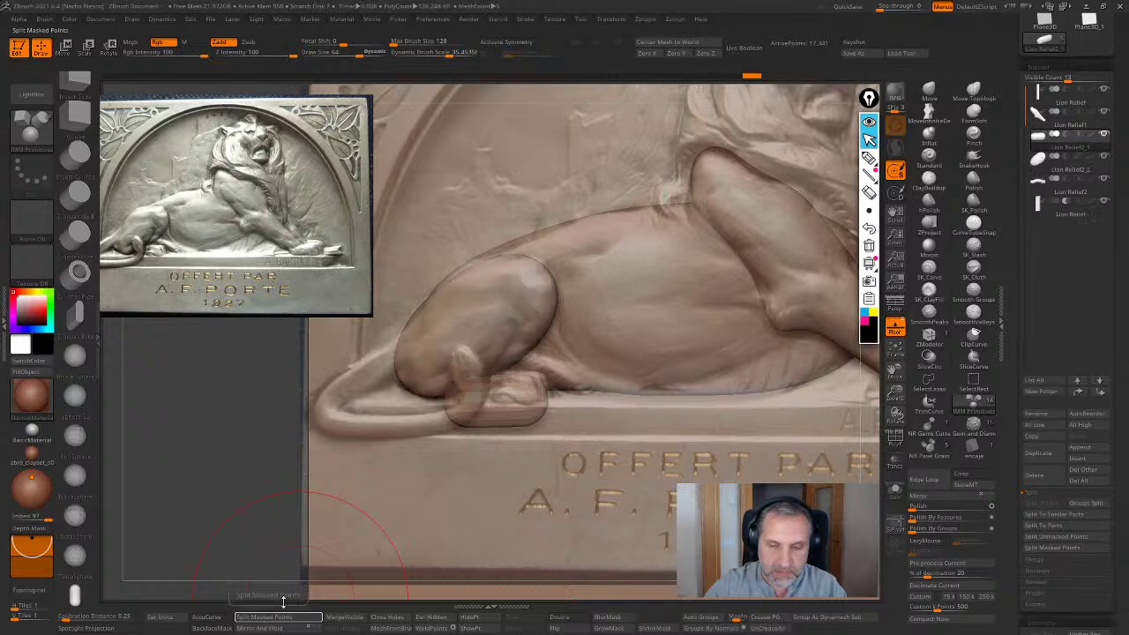
click(279, 614)
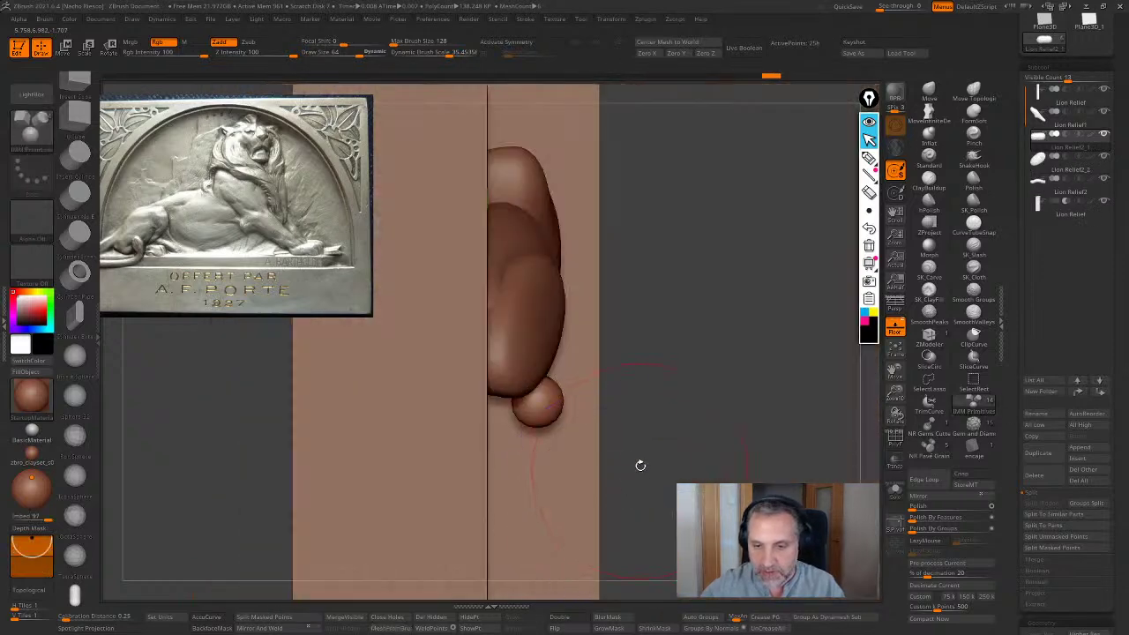
Move the hind paw capsule deeper toward the background block, then lengthen and slim it to fit the paw on the plaque reference
key(w)
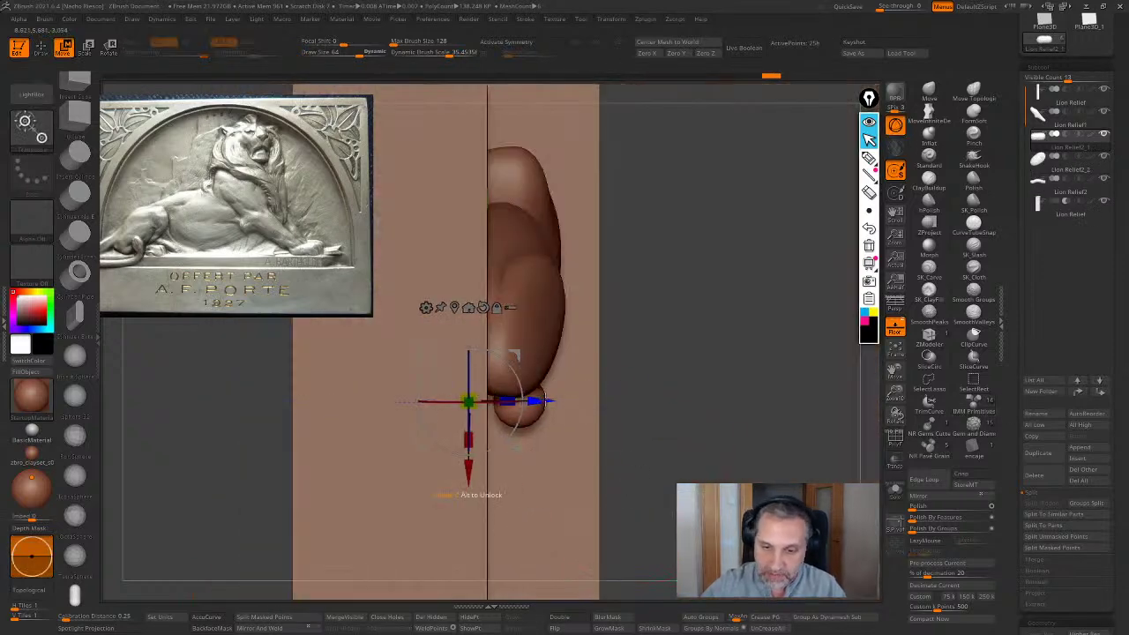
right_drag(568, 388, 577, 263)
drag(516, 320, 462, 278)
right_drag(494, 388, 677, 433)
key(q)
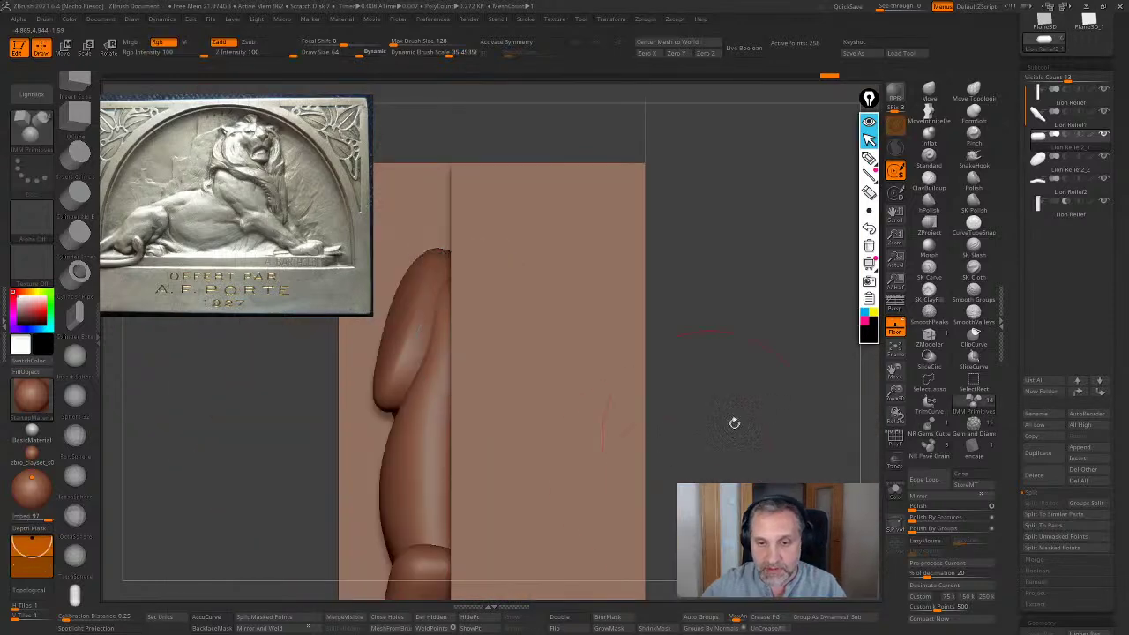
right_drag(763, 322, 858, 323)
right_drag(264, 573, 293, 565)
alt+right_drag(507, 480, 589, 498)
key(w)
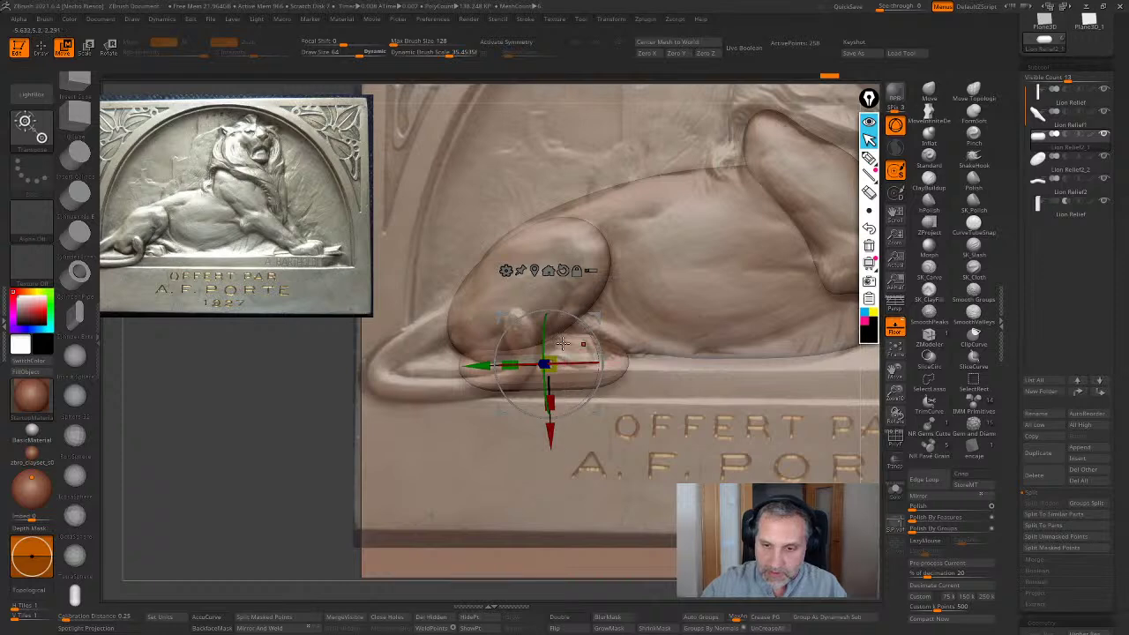
key(q)
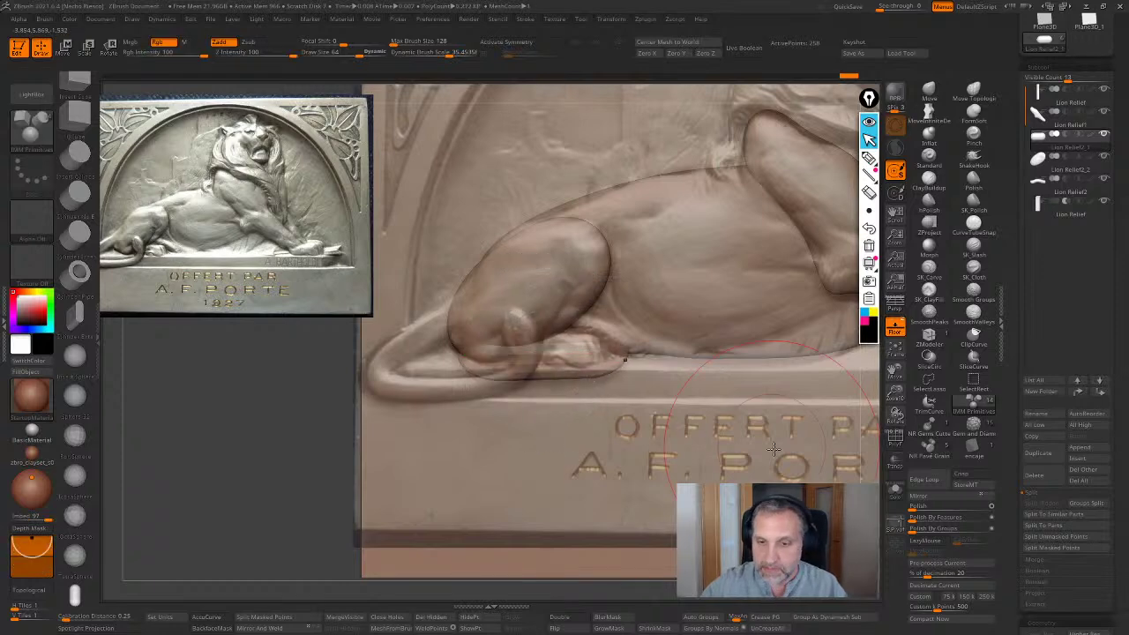
Hide the plaque reference over the model, clear the mask on the hind paw form and smooth its faceted surface
click(895, 327)
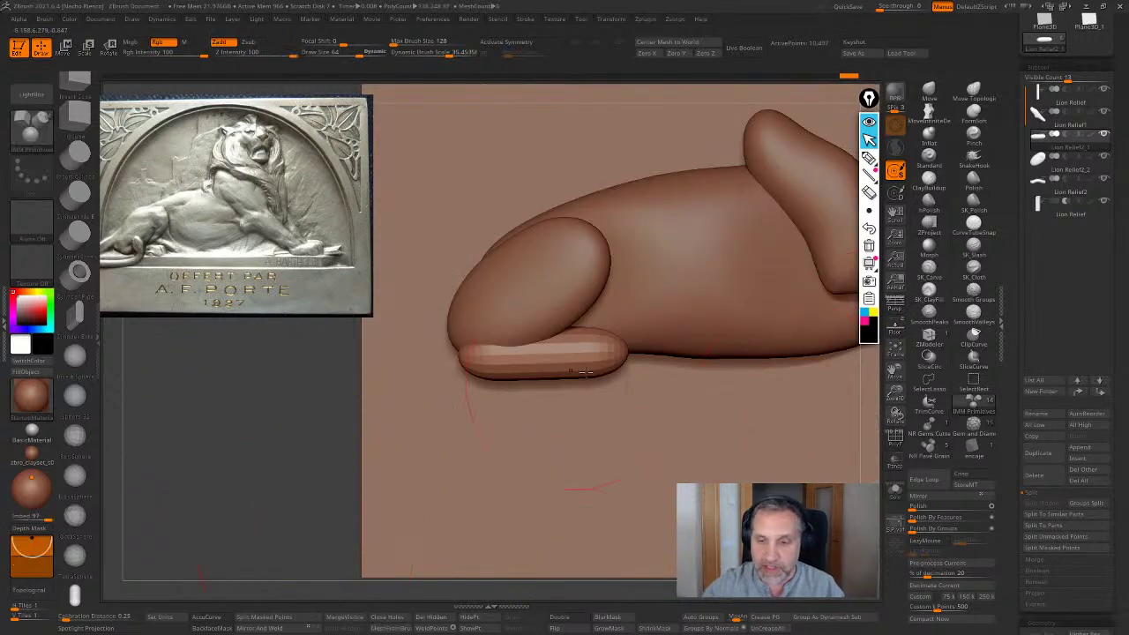
click(585, 371)
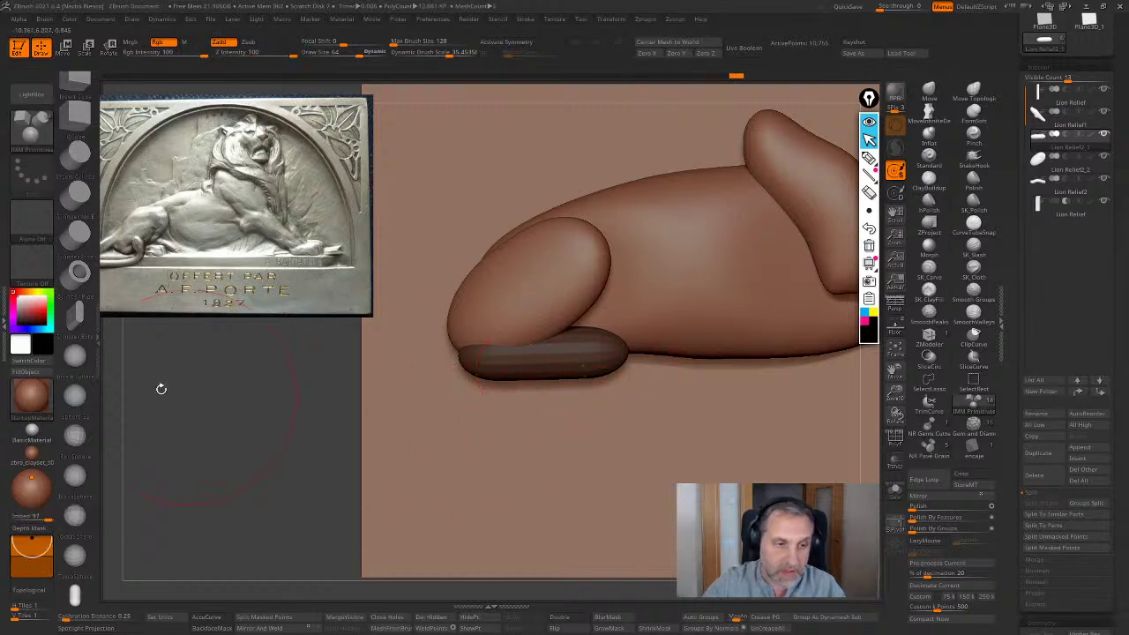
ctrl+drag(297, 440, 317, 458)
mouse_move(501, 364)
shift+mouse_down()
mouse_move(613, 362)
mouse_move(548, 379)
shift+mouse_up()
mouse_move(599, 423)
mouse_down()
mouse_move(622, 397)
mouse_move(662, 282)
mouse_up()
Extend the hind paw form down to the background block with the MoveInfiniteDepth brush, then remesh and smooth it
click(927, 109)
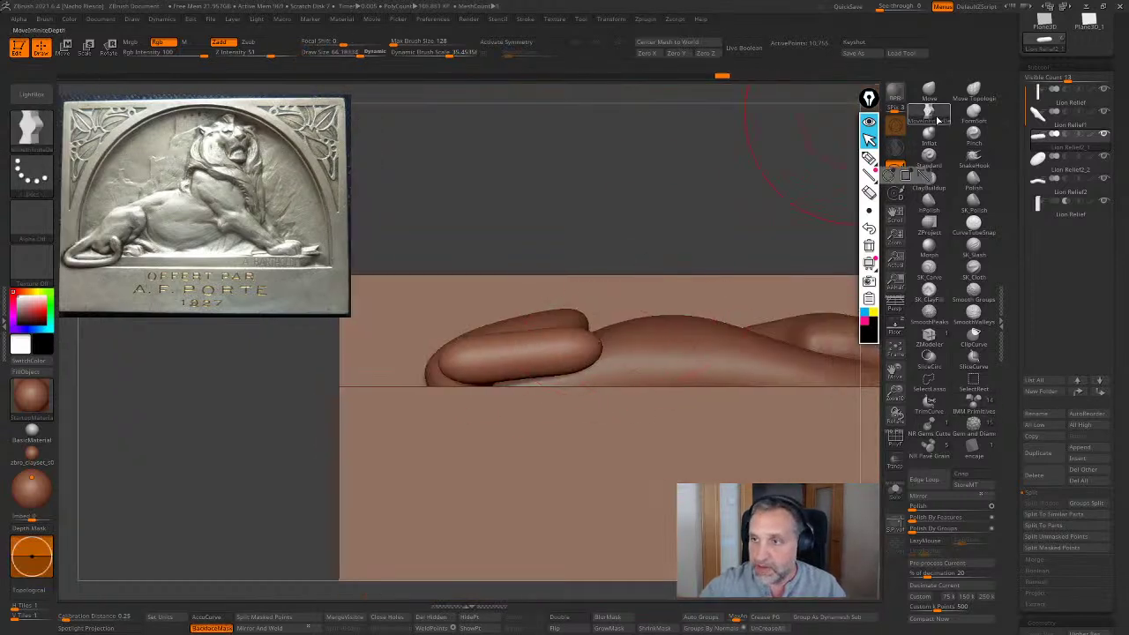
key(s)
drag(491, 385, 513, 402)
mouse_move(584, 371)
mouse_down()
mouse_move(590, 416)
mouse_move(582, 369)
mouse_move(600, 359)
mouse_move(593, 370)
mouse_up()
key(ctrl+z)
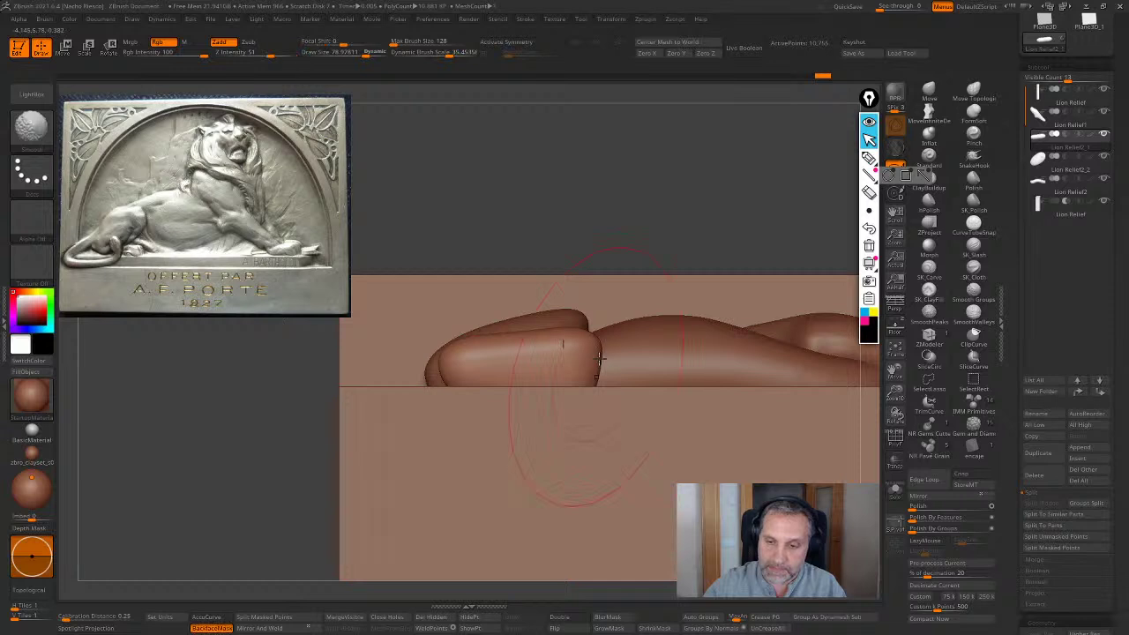
ctrl+drag(620, 167, 634, 194)
shift+drag(566, 351, 556, 338)
mouse_move(557, 338)
right_down()
mouse_move(587, 582)
mouse_move(514, 525)
right_up()
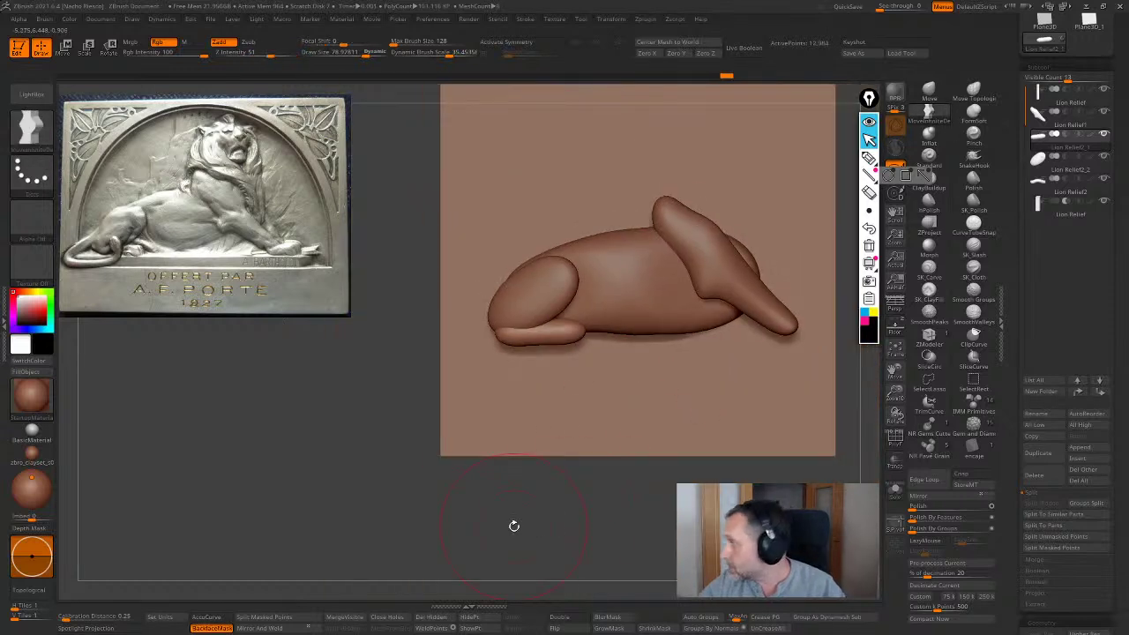
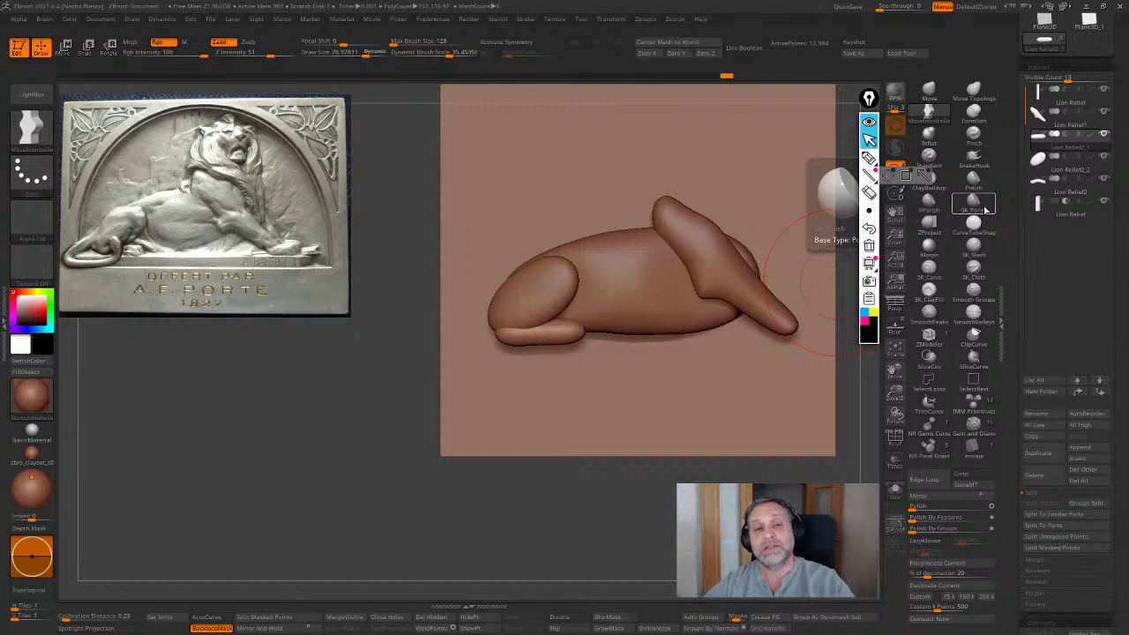
Lower the heel end of the hind paw toward the background block in edge view using the Move brush at size about 47
shift+drag(587, 549, 587, 488)
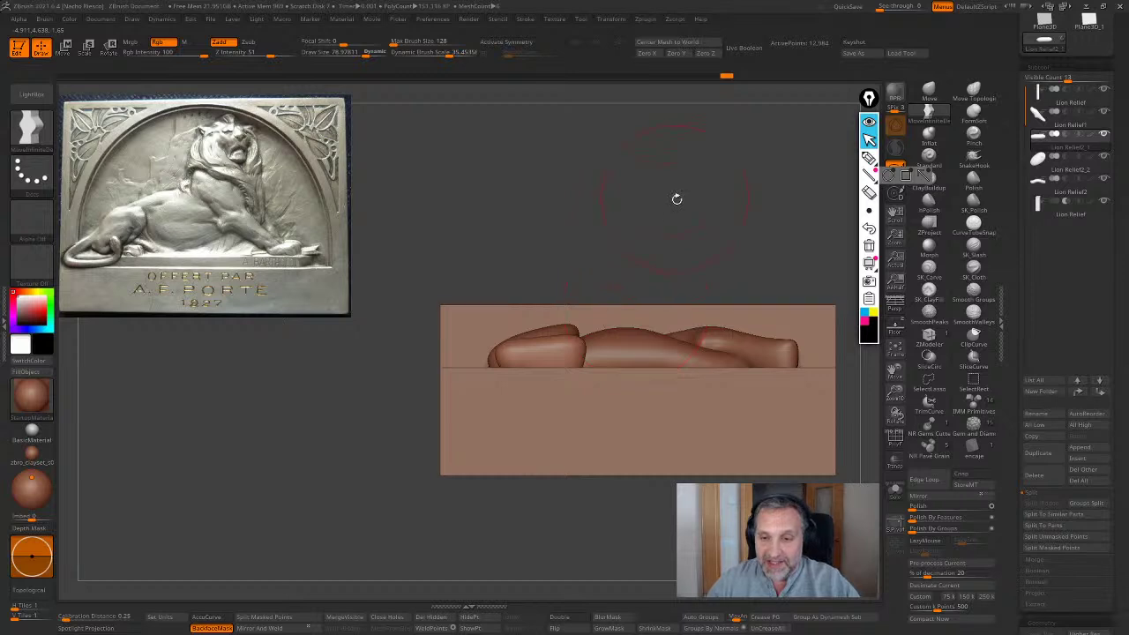
alt+drag(676, 199, 666, 252)
click(929, 92)
key(s)
mouse_move(513, 377)
mouse_down()
mouse_move(499, 376)
mouse_move(498, 351)
mouse_move(495, 363)
mouse_up()
drag(578, 335, 573, 346)
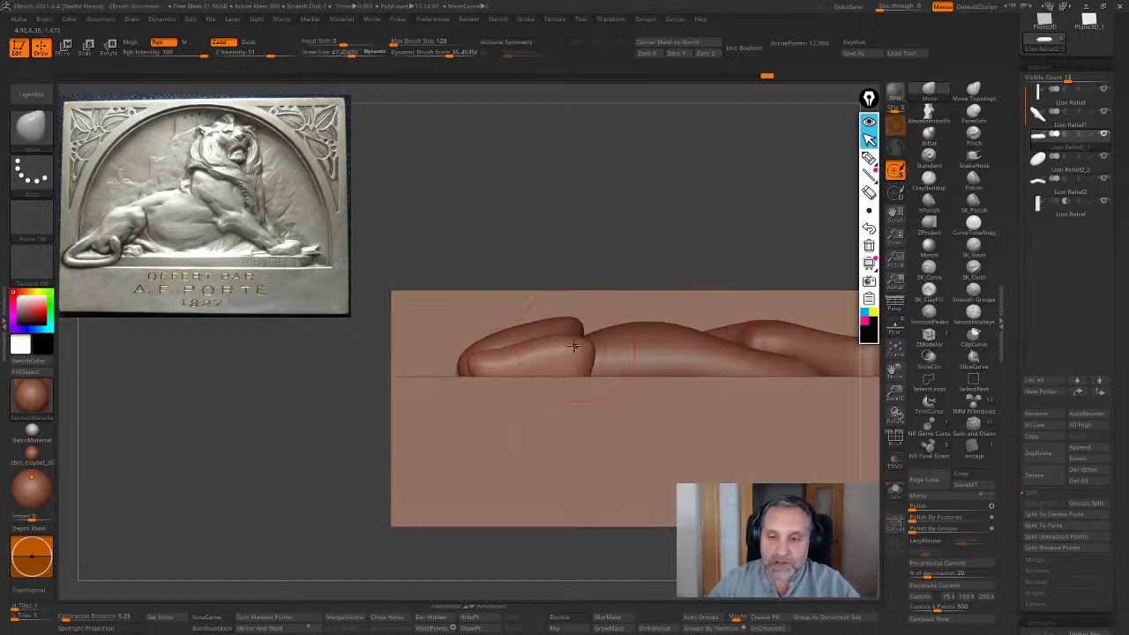
mouse_move(529, 243)
mouse_down()
mouse_move(550, 351)
mouse_move(569, 360)
mouse_up()
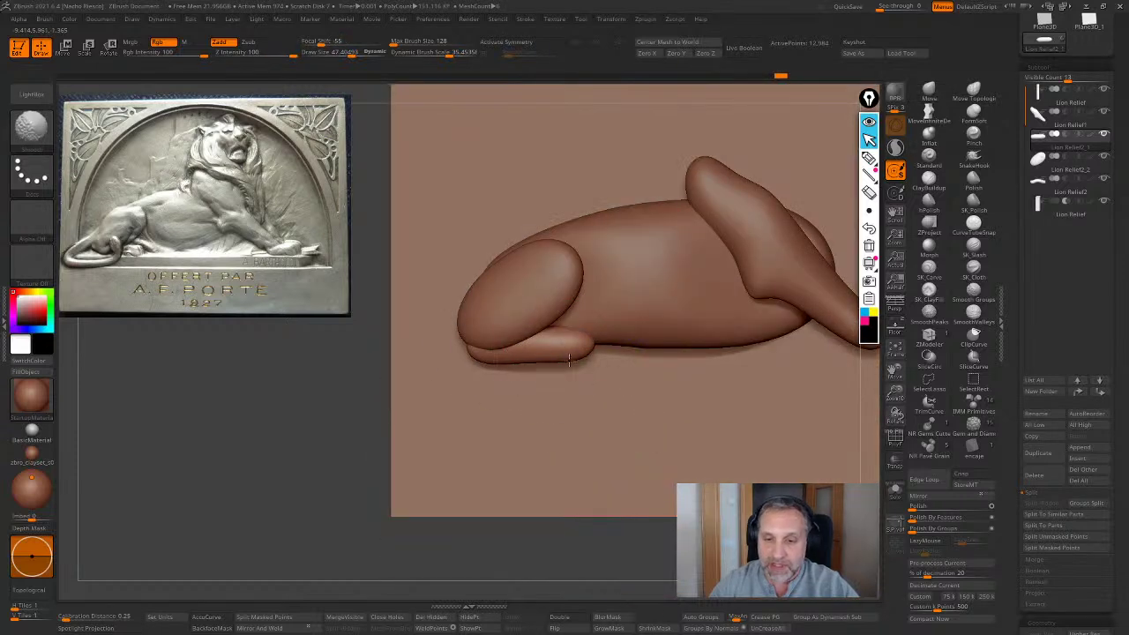
key(shift)
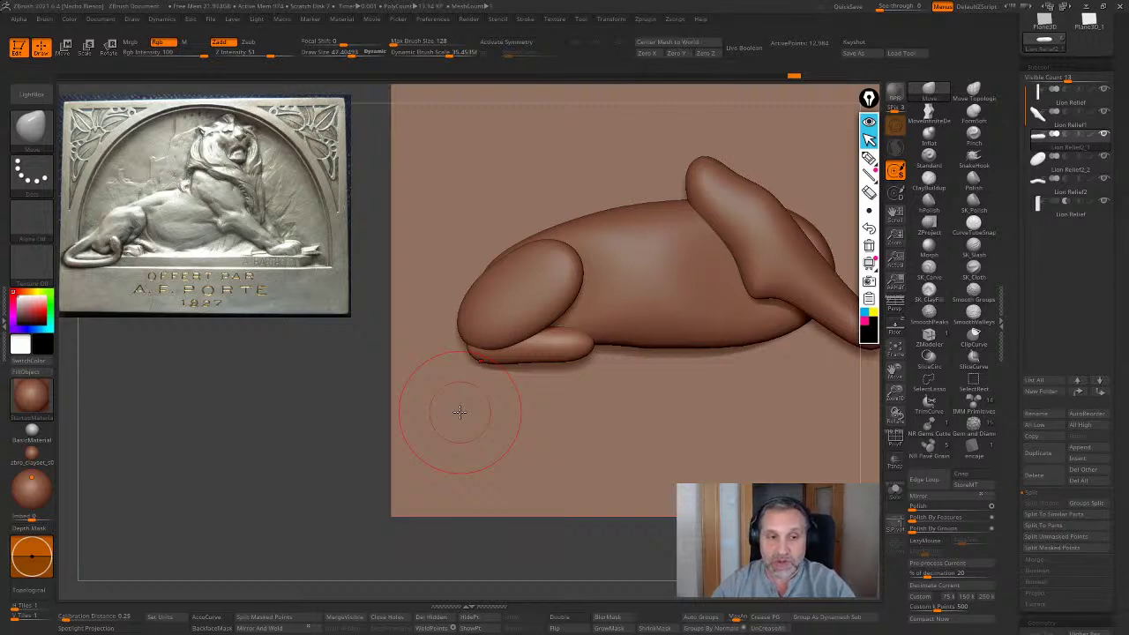
Refine the hind paw's depth profile in edge view, easing its top surface closer to the background block with the Move brush
alt+drag(586, 556, 559, 547)
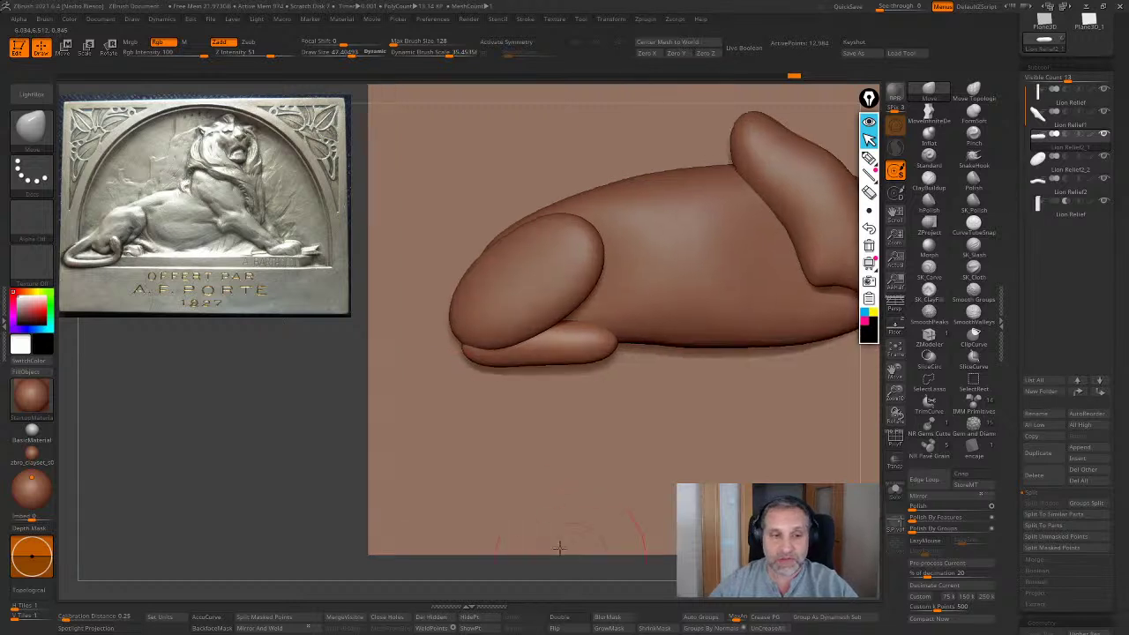
alt+drag(520, 371, 519, 396)
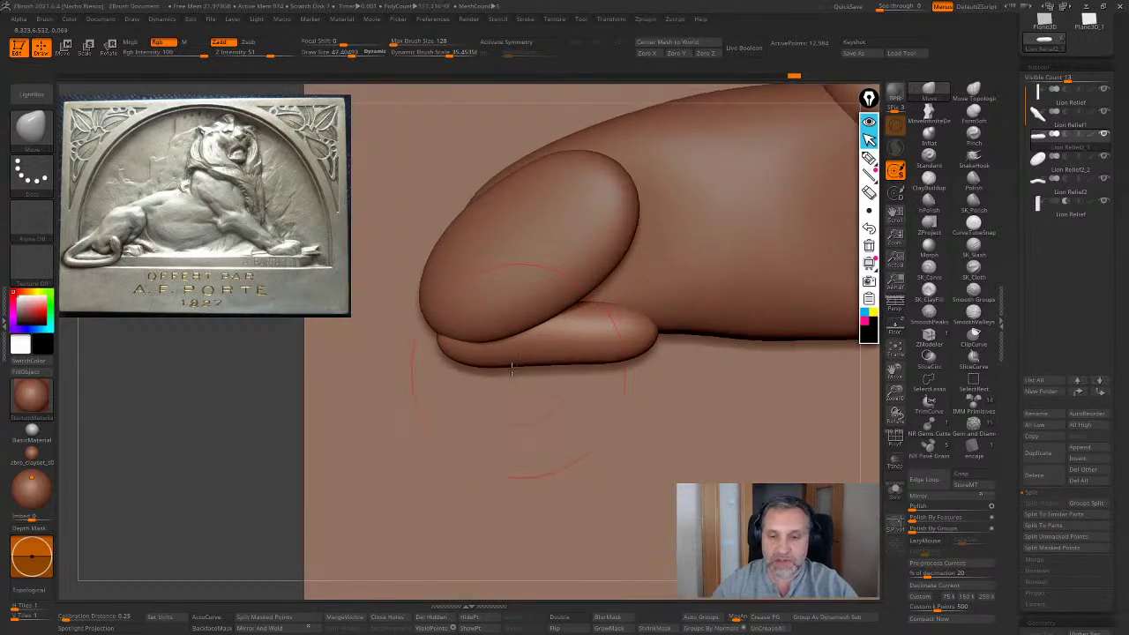
key(s)
mouse_move(497, 358)
mouse_down()
mouse_move(474, 338)
mouse_move(501, 360)
mouse_move(561, 247)
mouse_move(499, 383)
mouse_up()
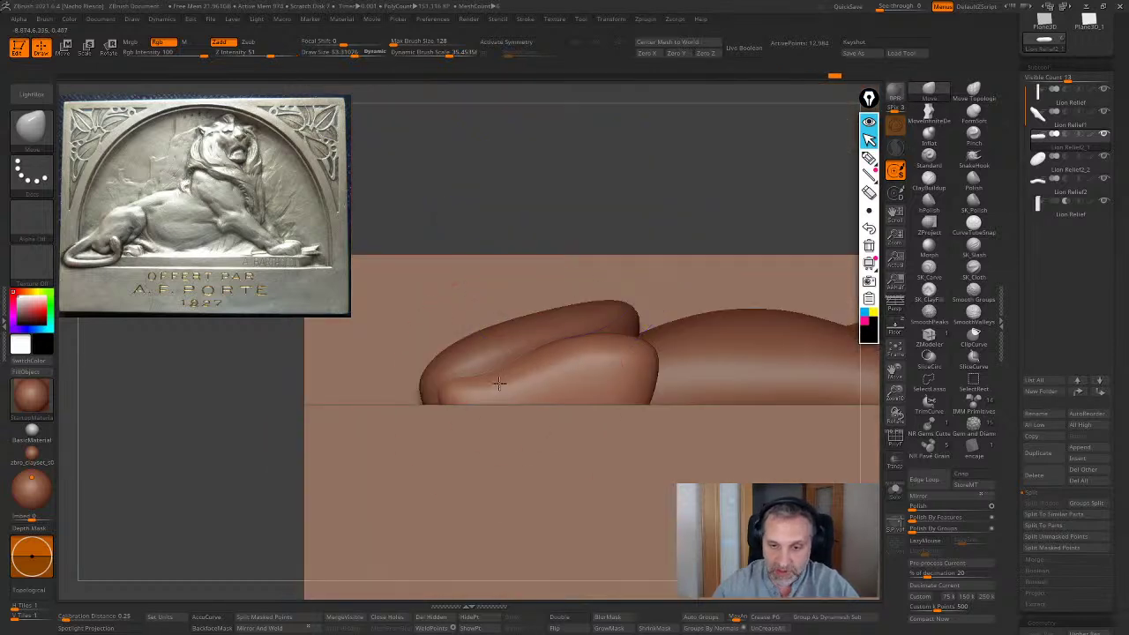
key(s)
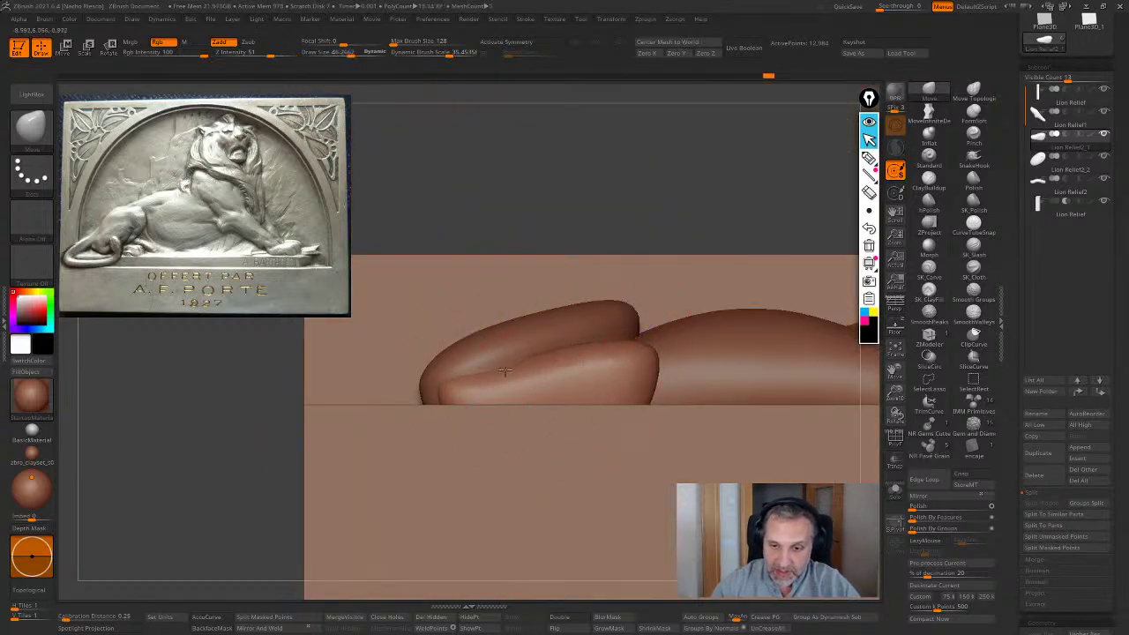
right_drag(503, 373, 529, 529)
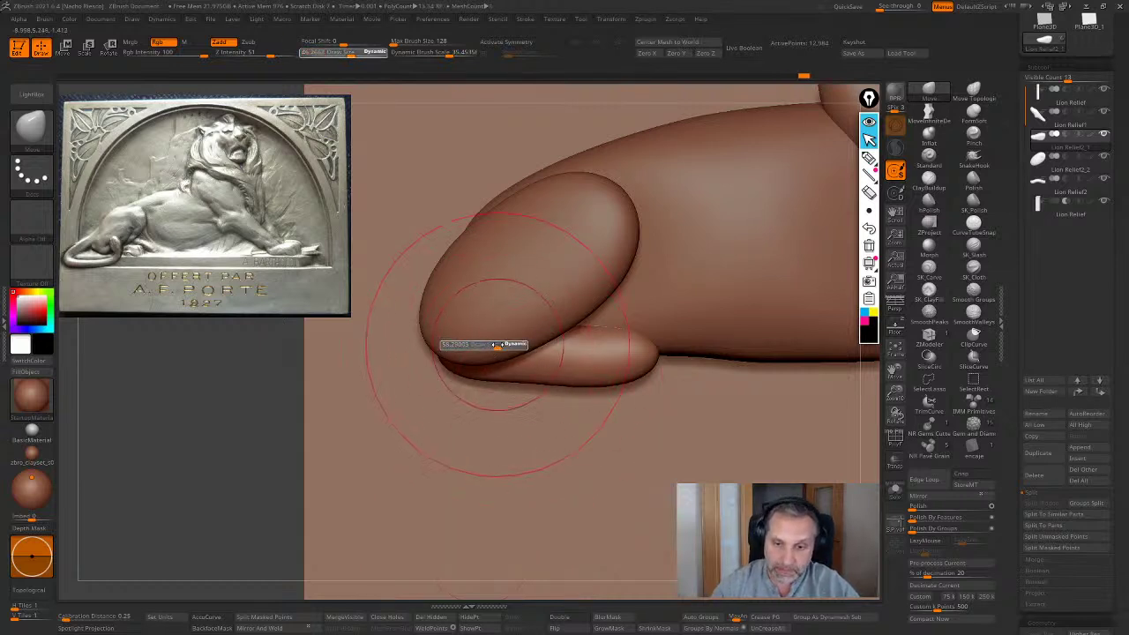
Select the haunch and nudge its lower edge slightly upward over the heel with the Move brush at size about 58
alt+click(440, 345)
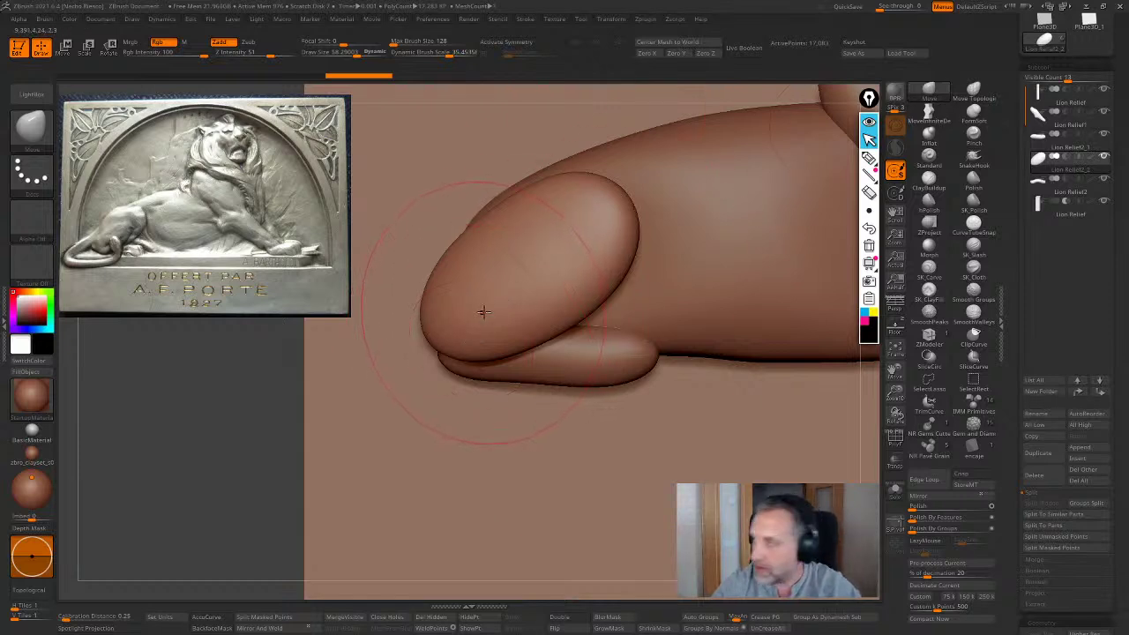
drag(484, 315, 478, 297)
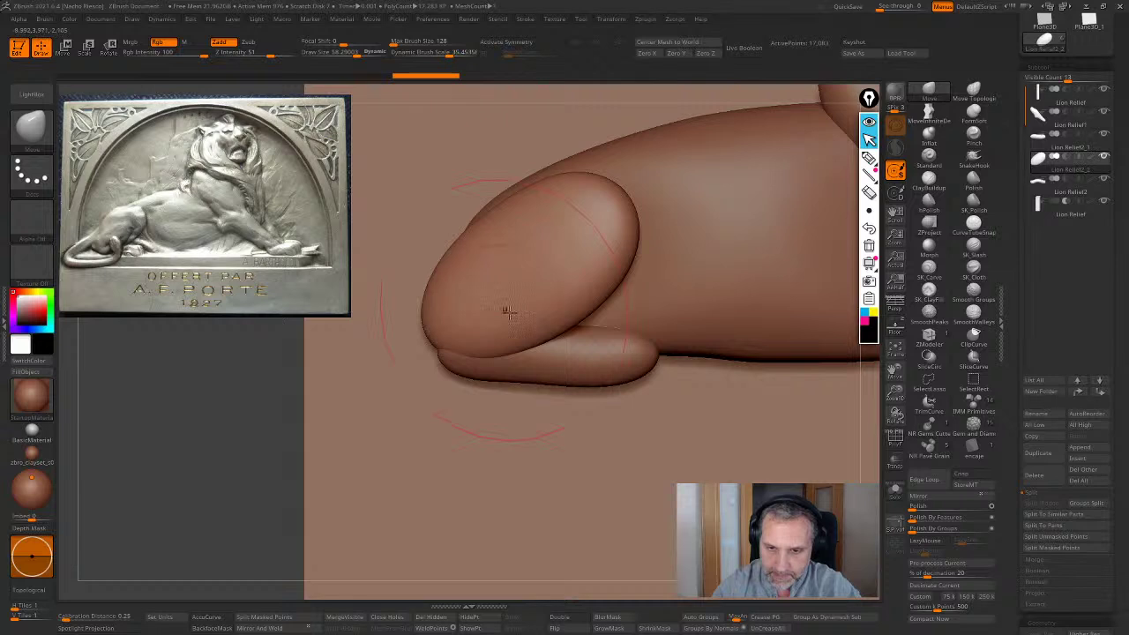
mouse_move(504, 312)
shift+right_down()
mouse_move(574, 320)
mouse_move(543, 305)
mouse_move(507, 309)
shift+right_up()
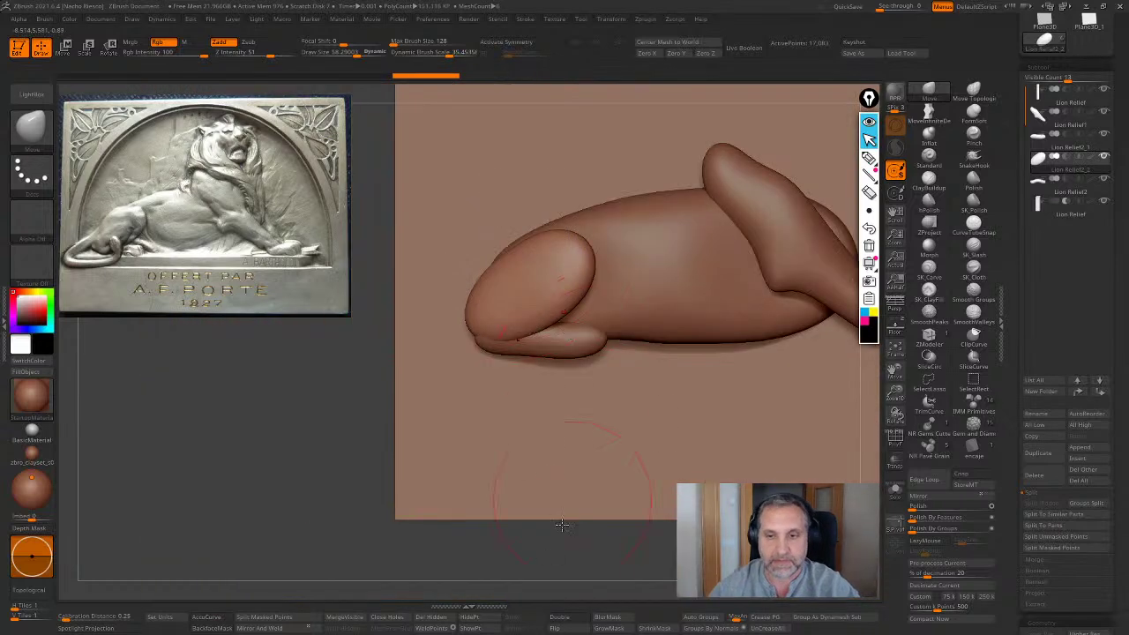
Select the hind paw form and reshape its toe end slightly with the Move brush at size about 32
alt+right_drag(542, 571, 529, 520)
alt+right_drag(575, 413, 488, 465)
alt+right_drag(536, 397, 527, 371)
alt+right_drag(467, 401, 502, 398)
alt+click(496, 393)
key(s)
mouse_move(497, 399)
mouse_down()
mouse_move(486, 399)
mouse_move(500, 374)
mouse_move(504, 401)
mouse_up()
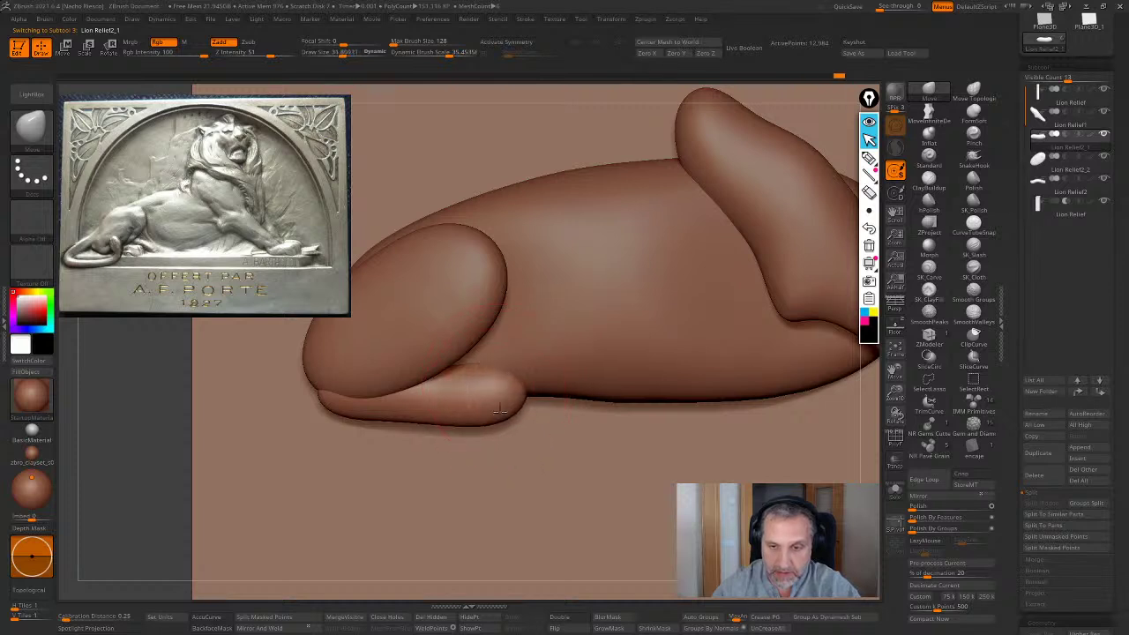
Duplicate the foreleg form, then bring up the copy's transform gizmo and the plaque reference over the model
mouse_move(500, 399)
right_down()
mouse_move(430, 408)
mouse_move(468, 411)
mouse_move(498, 397)
mouse_move(504, 378)
mouse_move(431, 448)
mouse_move(311, 441)
right_up()
alt+click(605, 372)
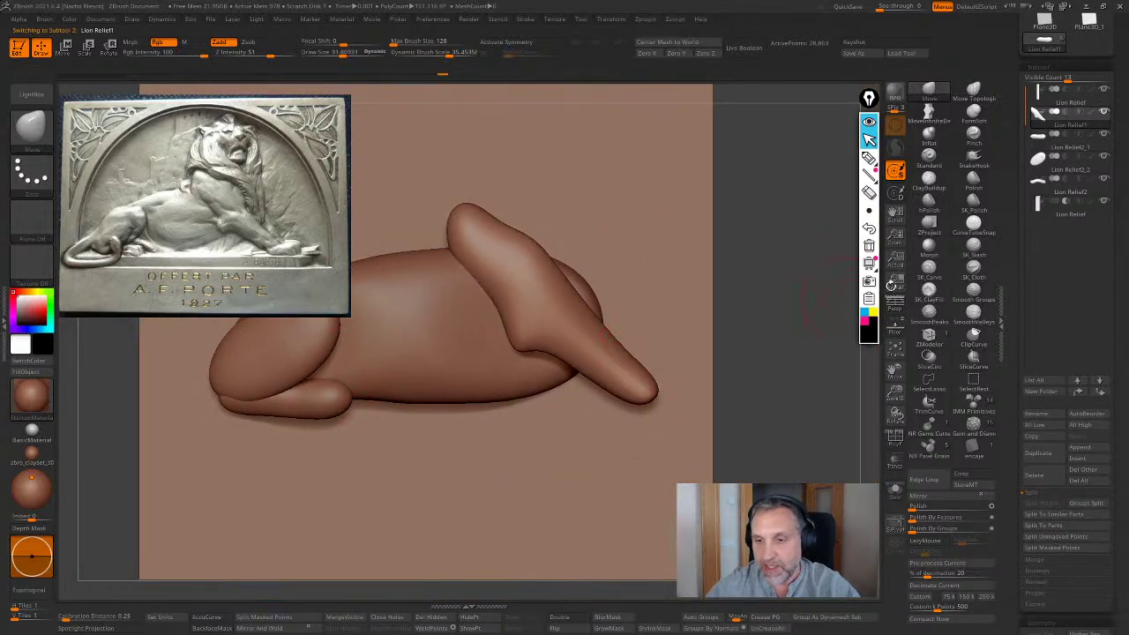
click(1037, 452)
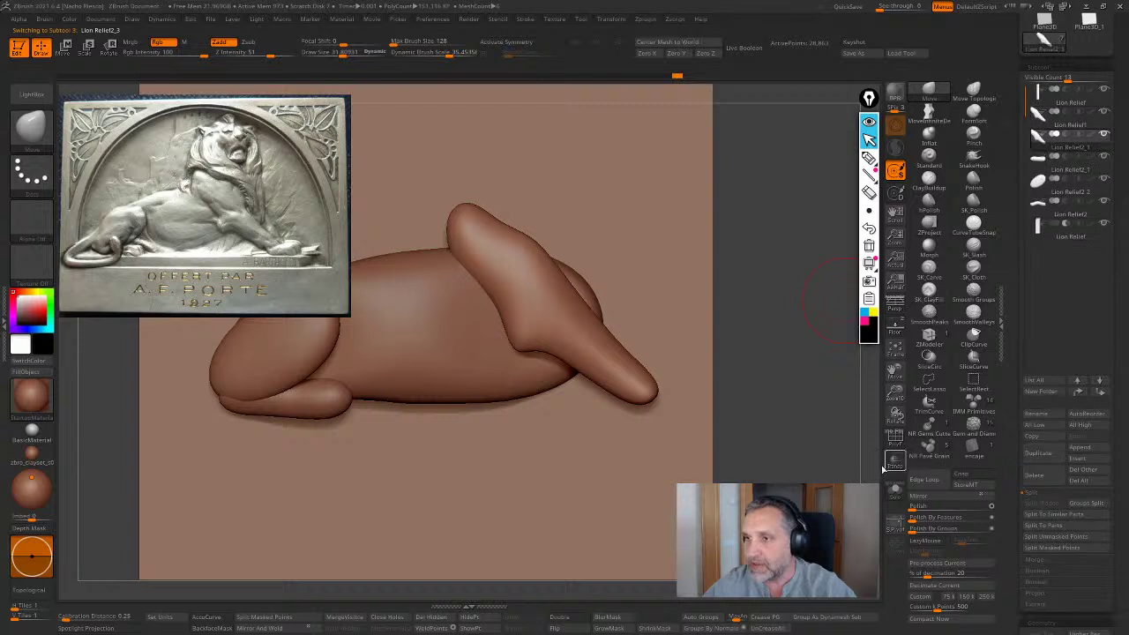
key(w)
key(shift+p)
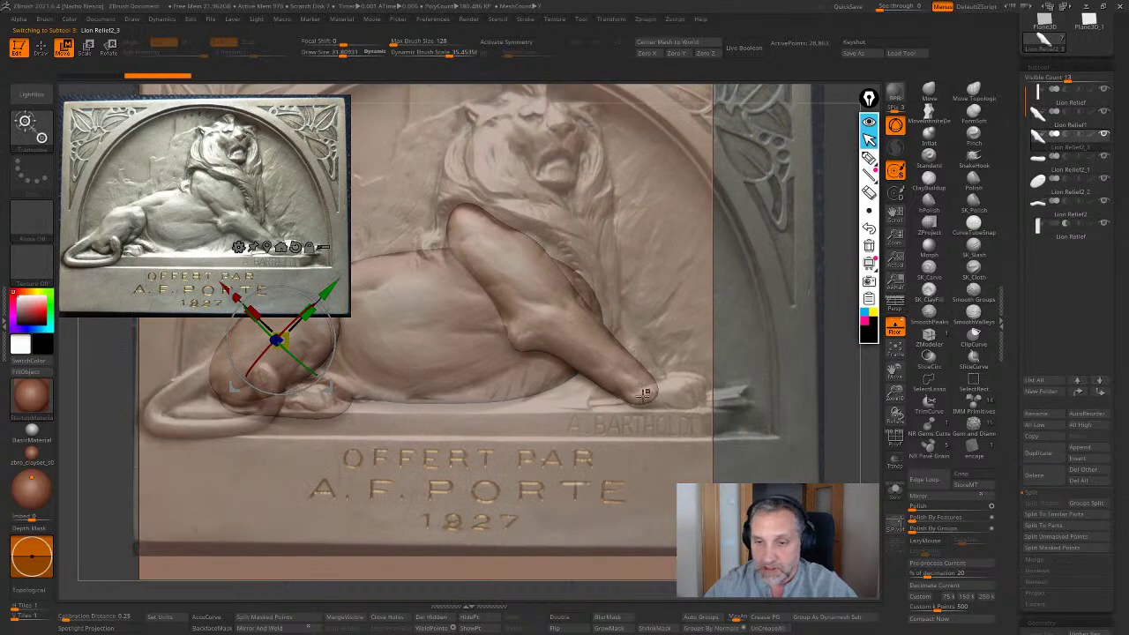
Centre the gizmo on the foreleg copy, reset its orientation, and offset the copy sideways and back in depth to form the far foreleg
click(546, 302)
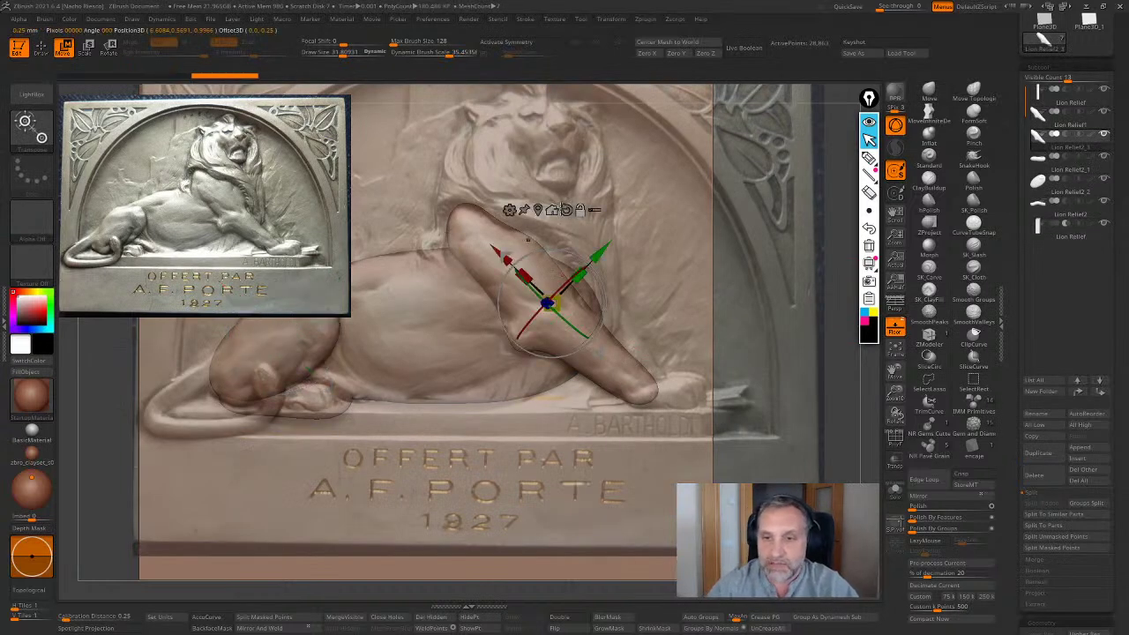
click(565, 209)
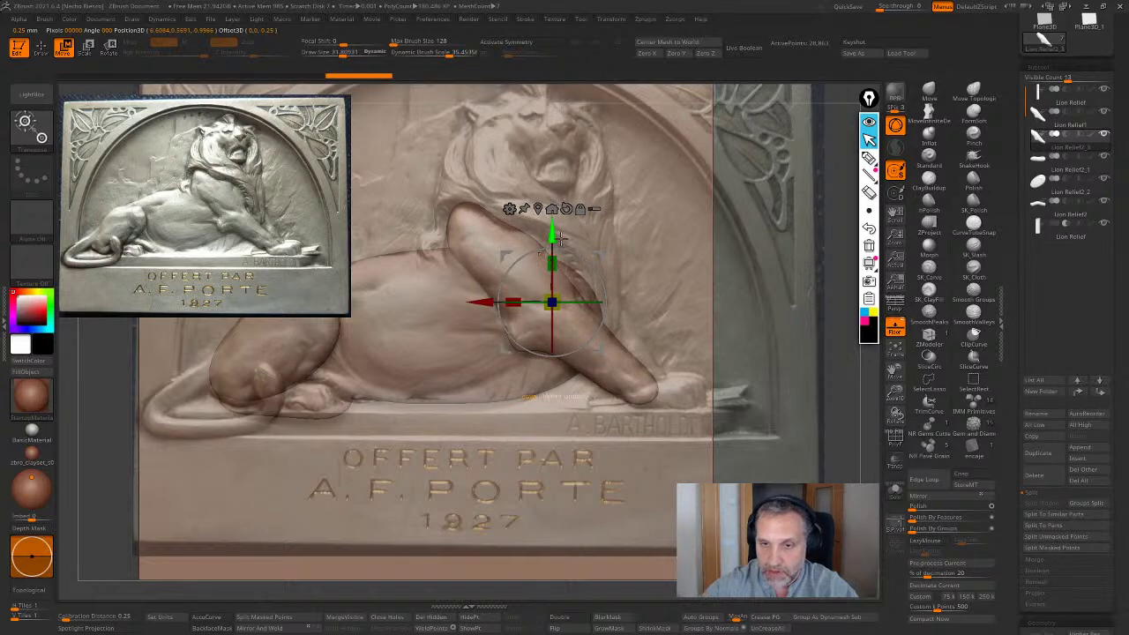
drag(483, 302, 514, 302)
right_drag(618, 274, 520, 281)
drag(505, 302, 527, 303)
right_drag(617, 353, 742, 359)
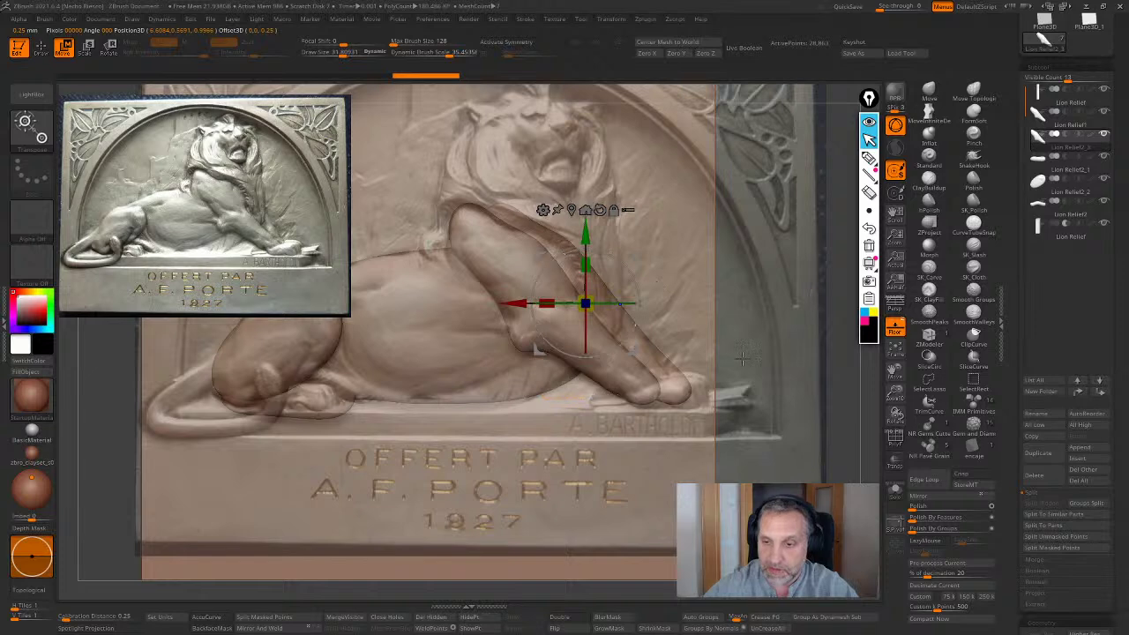
Tilt the far foreleg in edge view by about 4 degrees so it sits against the background block
key(q)
alt+right_drag(641, 458, 596, 484)
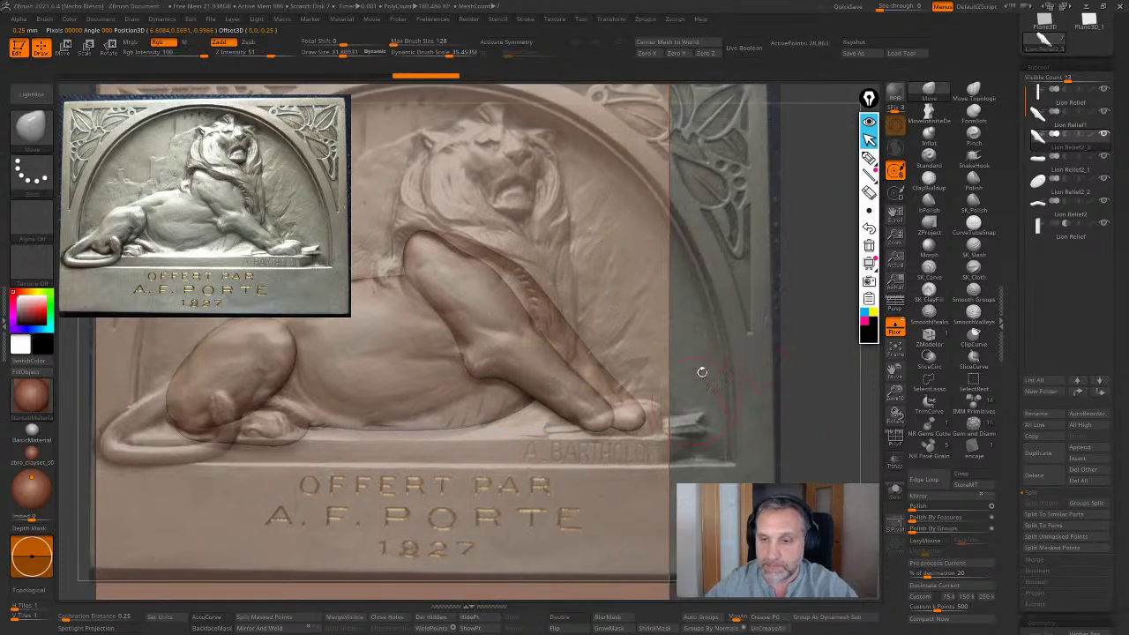
right_drag(832, 384, 741, 516)
key(r)
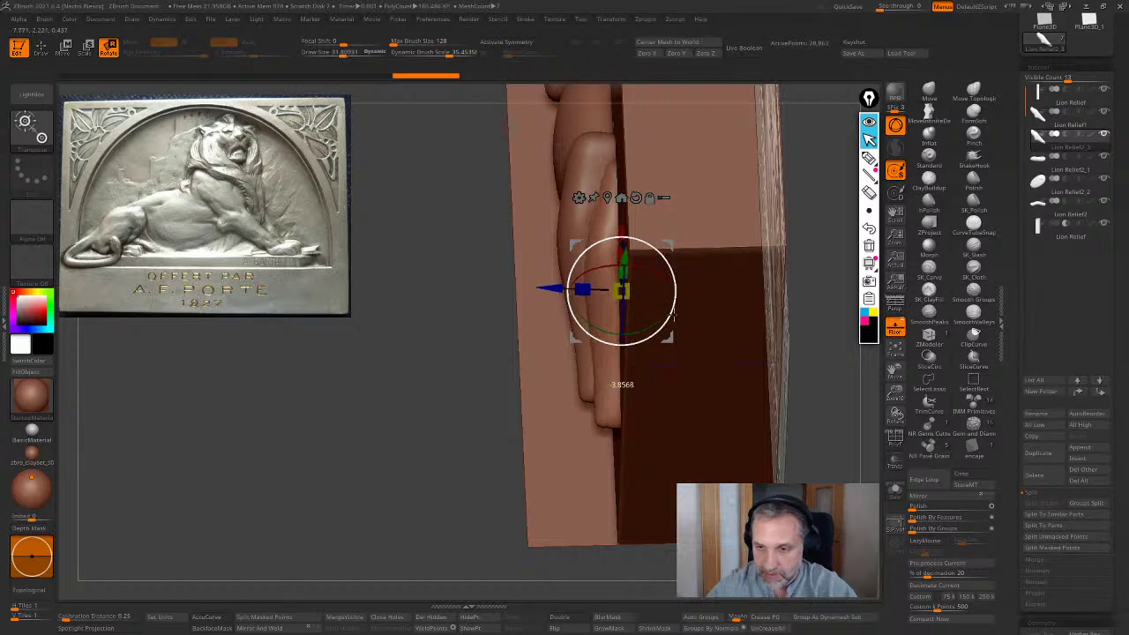
drag(671, 336, 675, 334)
shift+right_drag(674, 333, 678, 252)
key(q)
right_drag(706, 388, 803, 439)
scroll(818, 382, down, 3)
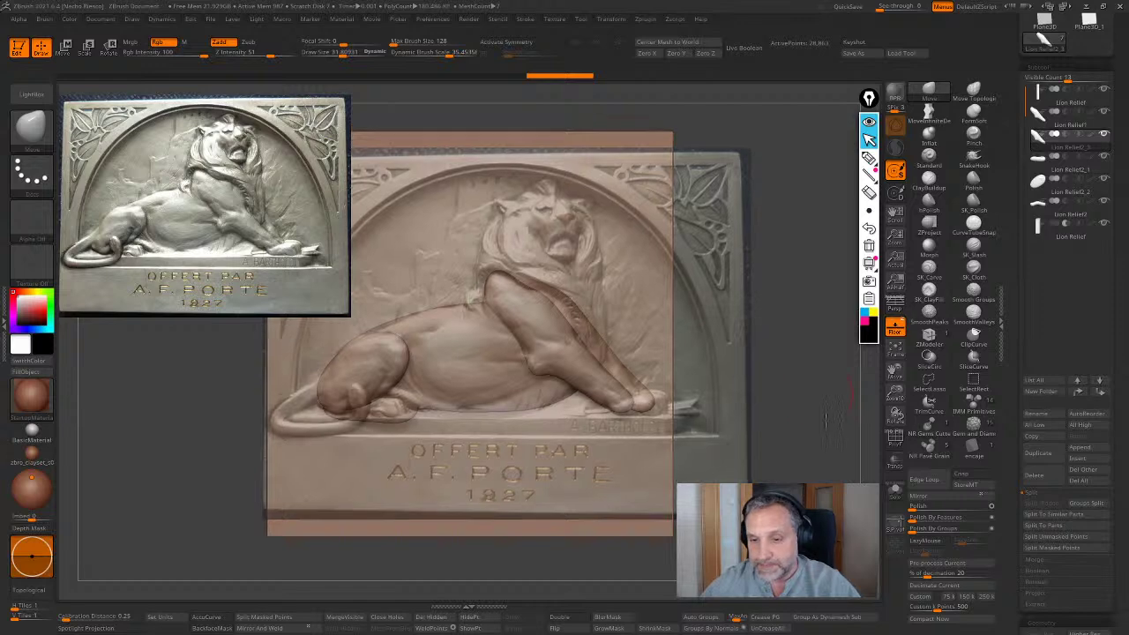
Select the near foreleg, hide the far foreleg, and show the plaque reference over the model
scroll(896, 332, up, 3)
click(895, 330)
scroll(619, 448, up, 3)
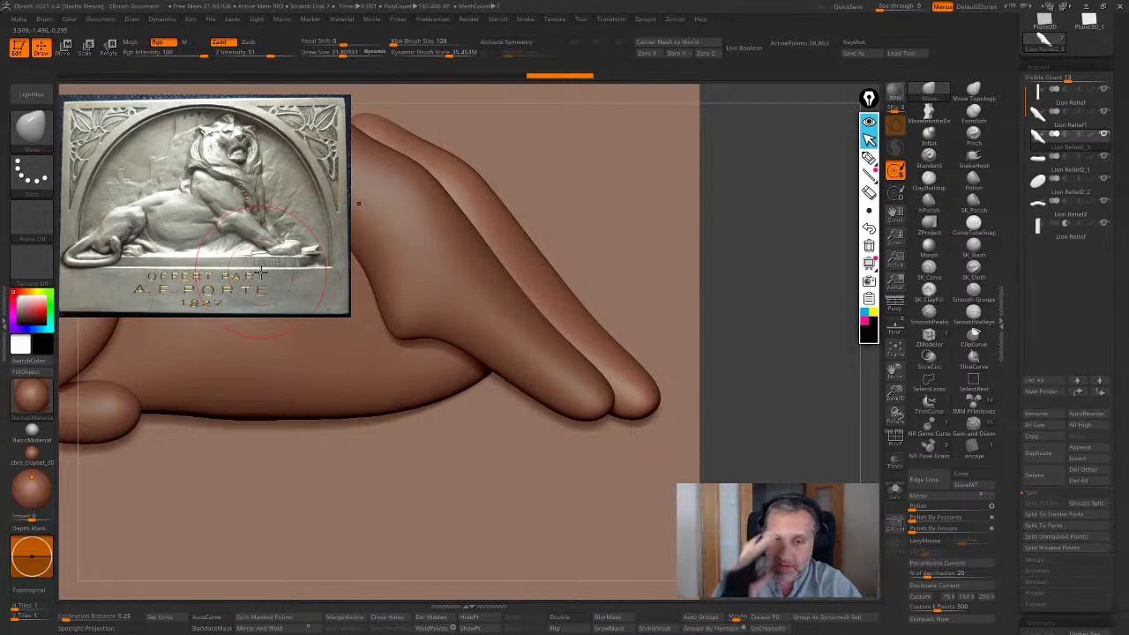
mouse_move(767, 300)
mouse_down()
mouse_move(777, 344)
mouse_move(811, 277)
mouse_move(797, 374)
mouse_move(823, 299)
mouse_up()
alt+click(585, 405)
click(895, 327)
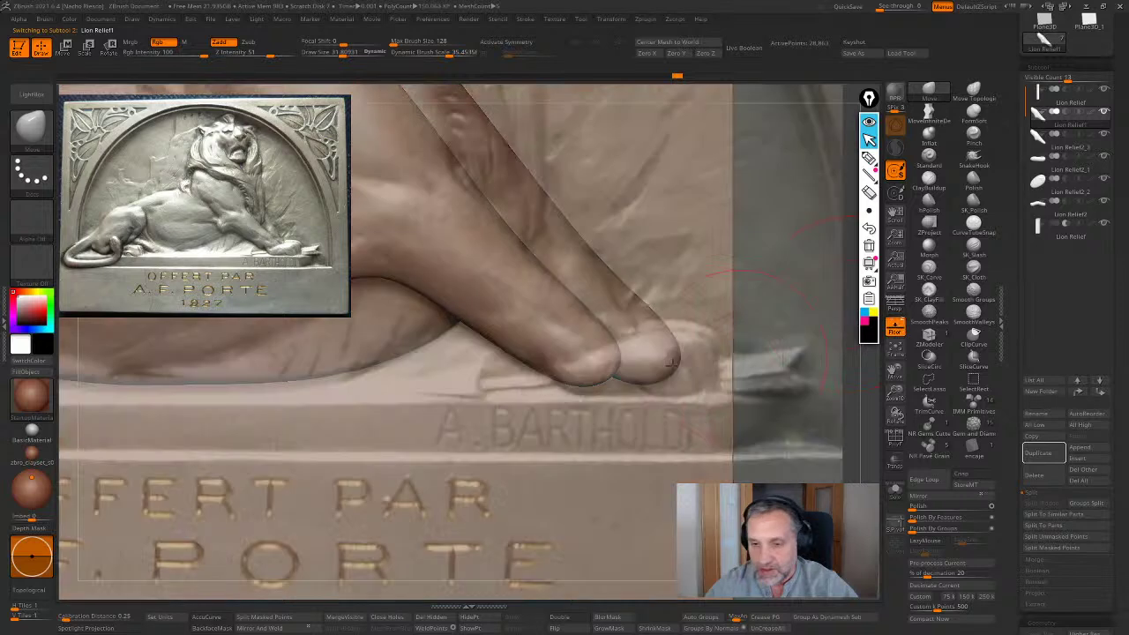
key(s)
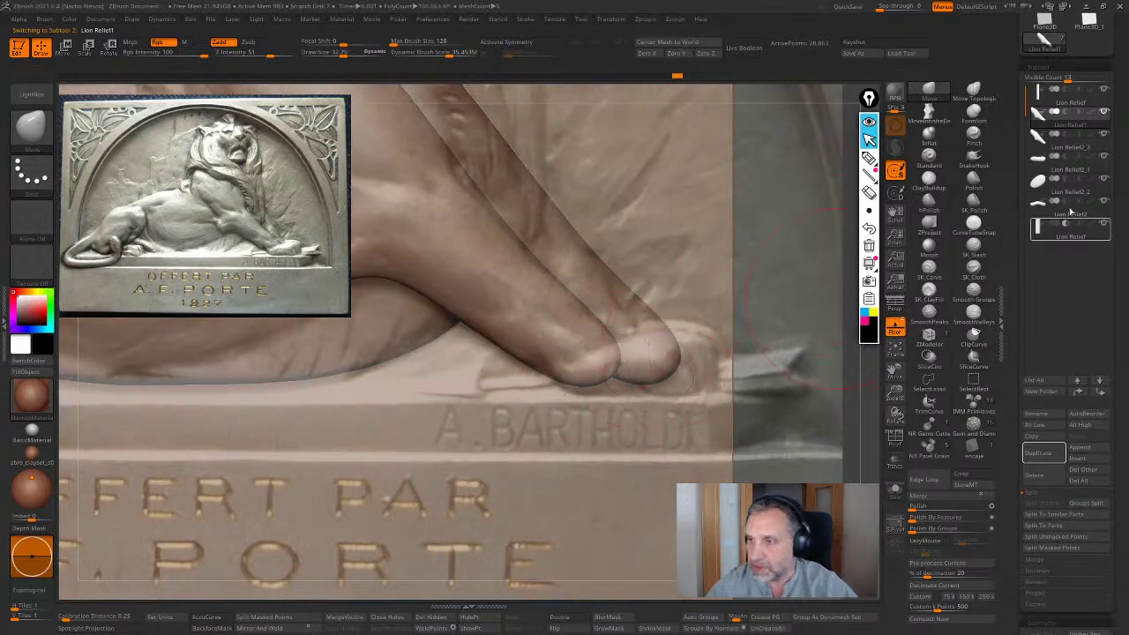
click(1101, 134)
Mask the near foreleg with the MaskLasso brush, leaving only its toe end unmasked
key(shift)
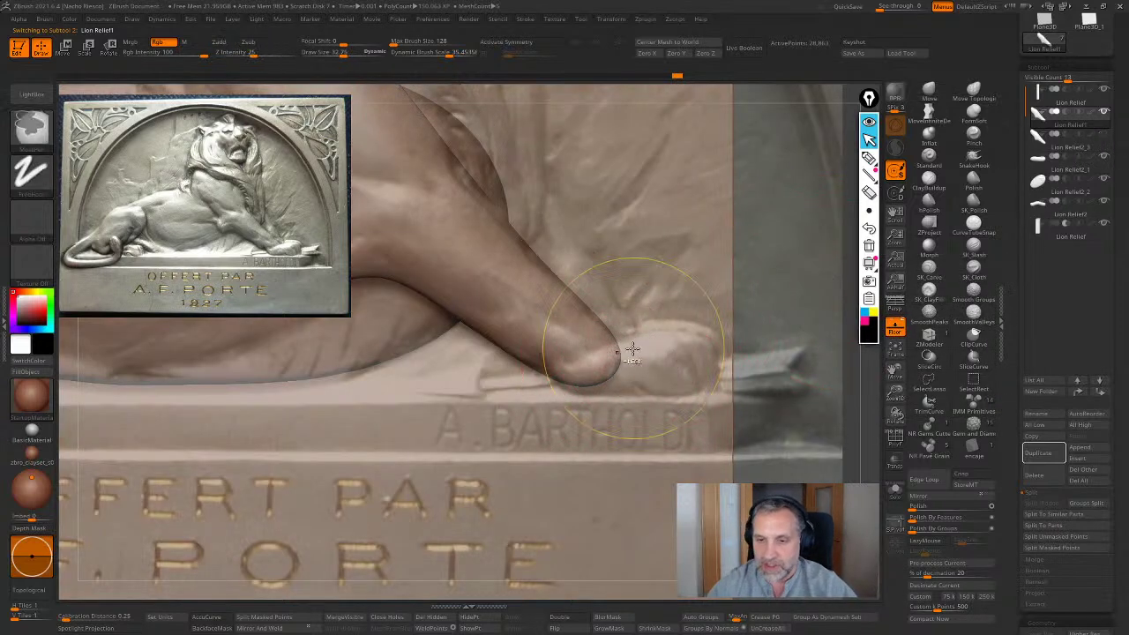
ctrl+click(32, 129)
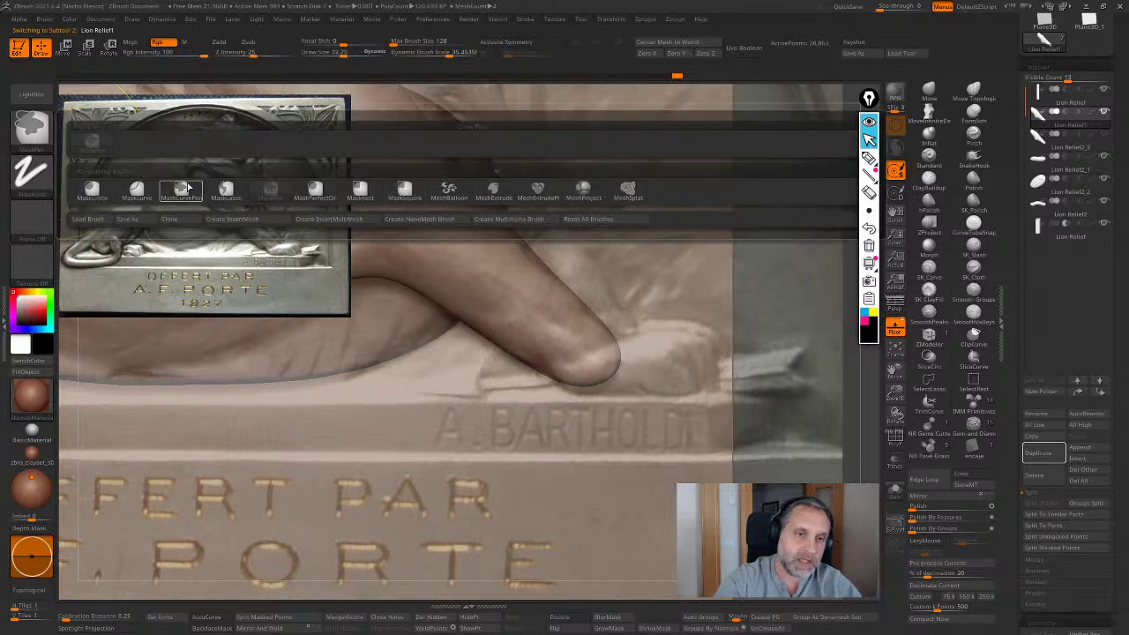
ctrl+click(236, 201)
mouse_move(635, 312)
ctrl+mouse_down()
mouse_move(525, 411)
mouse_move(800, 411)
ctrl+mouse_up()
Stretch the unmasked toe end of the foreleg forward to form the front paw, matching the reference, and clear the mask
key(w)
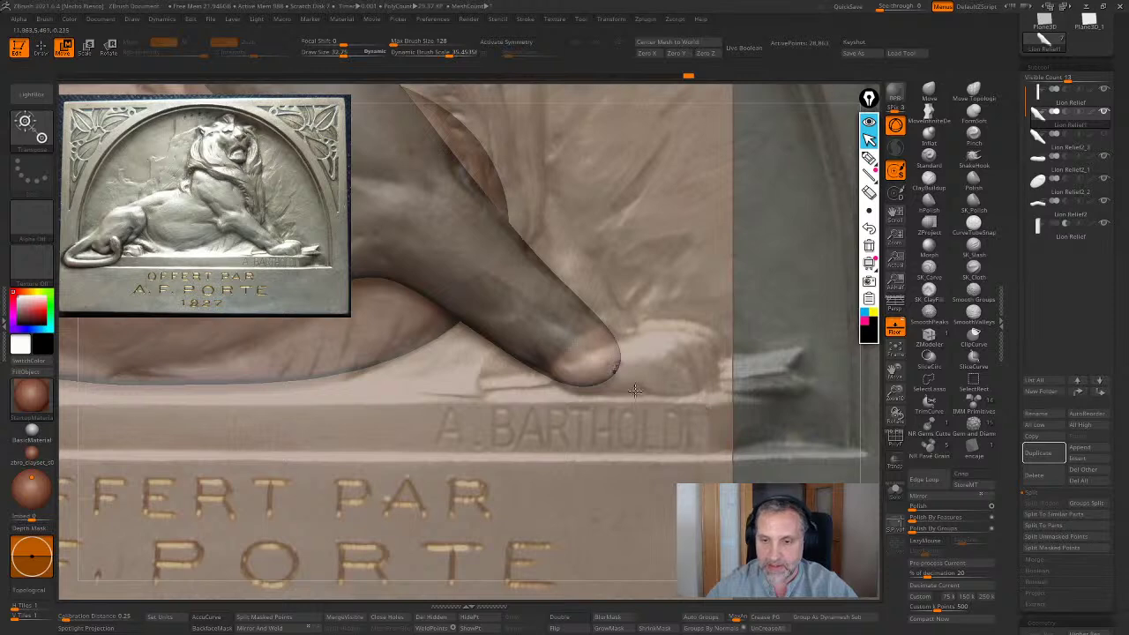
click(590, 360)
drag(548, 359, 635, 406)
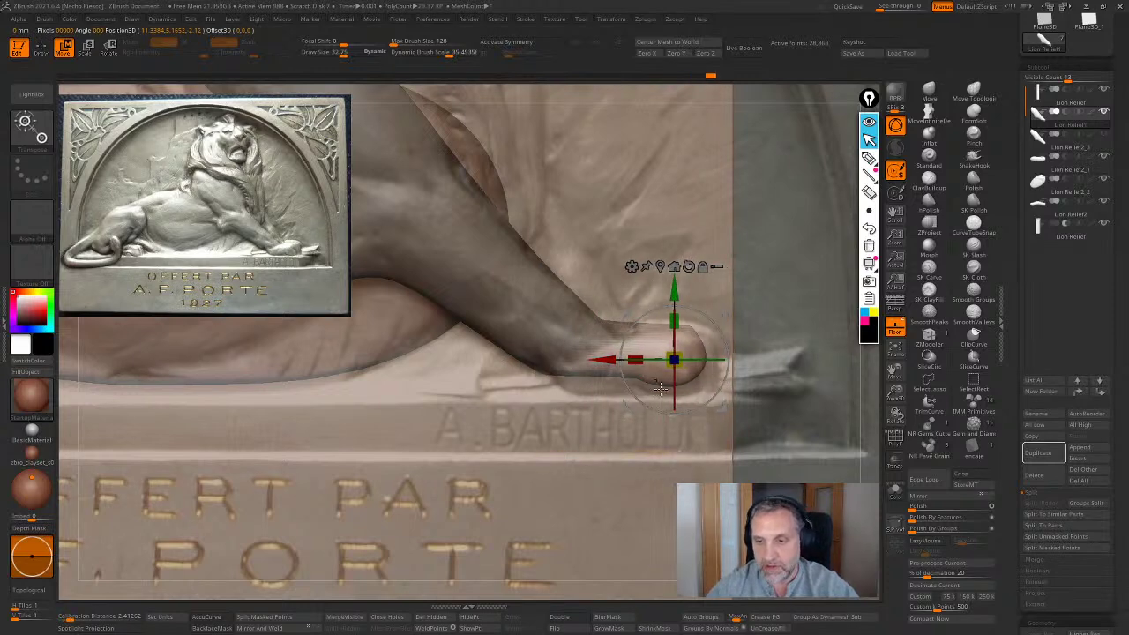
drag(604, 360, 611, 359)
key(q)
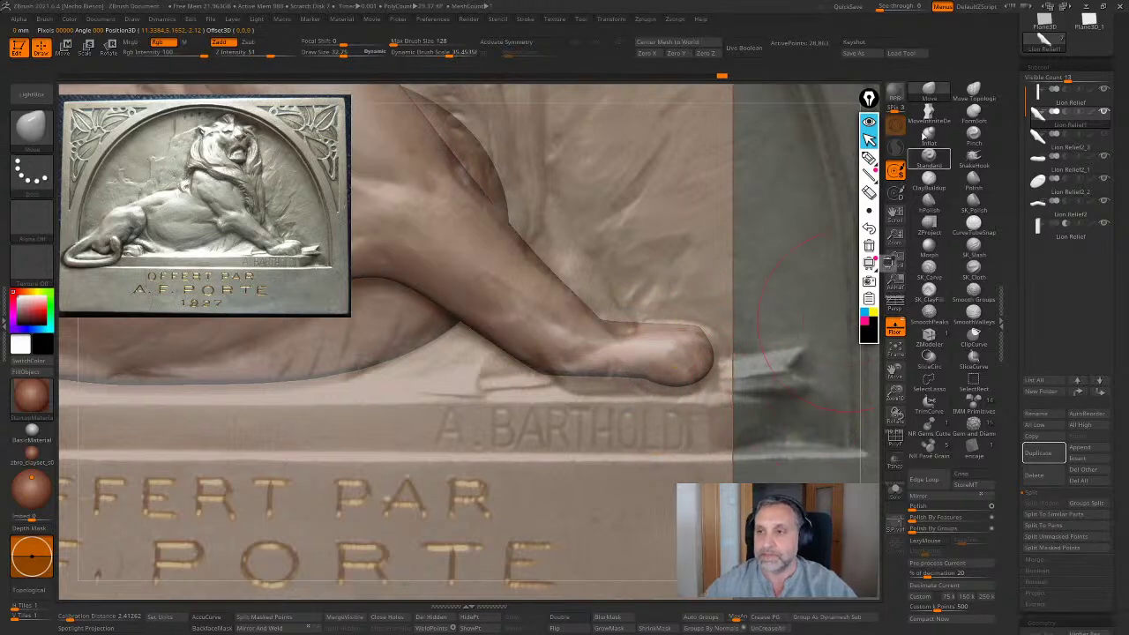
click(198, 631)
key(s)
mouse_move(606, 385)
mouse_down()
mouse_move(589, 378)
mouse_move(592, 392)
mouse_move(601, 362)
mouse_up()
key(ctrl+z)
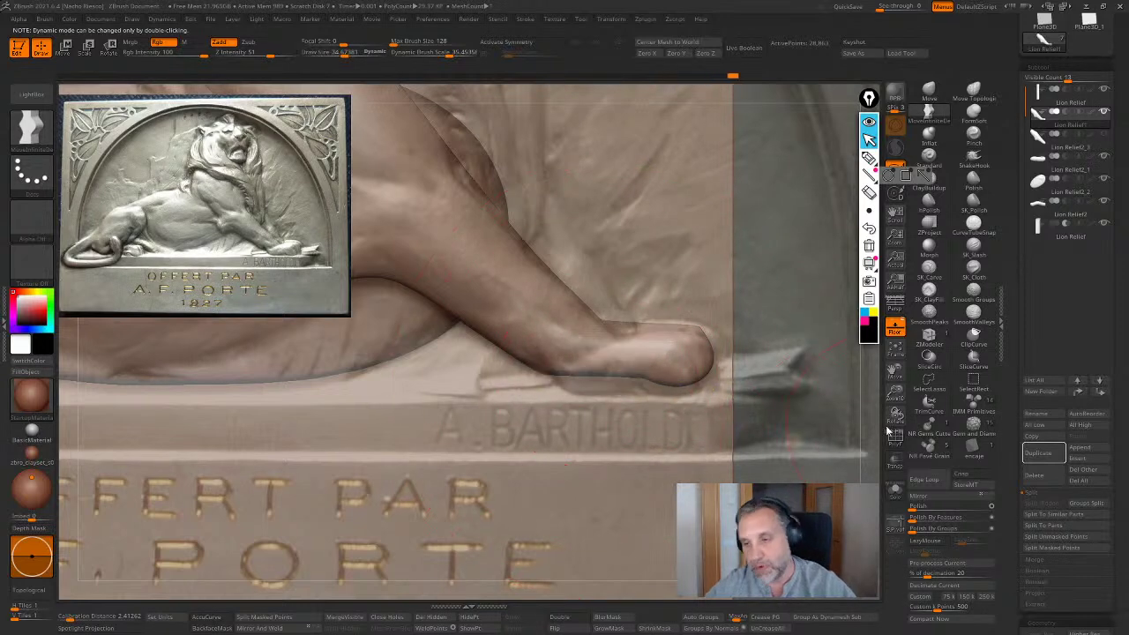
Show the polyframe and remesh the near foreleg with DynaMesh to even out the stretched polygons around the paw
click(895, 436)
ctrl+right_drag(775, 402, 697, 413)
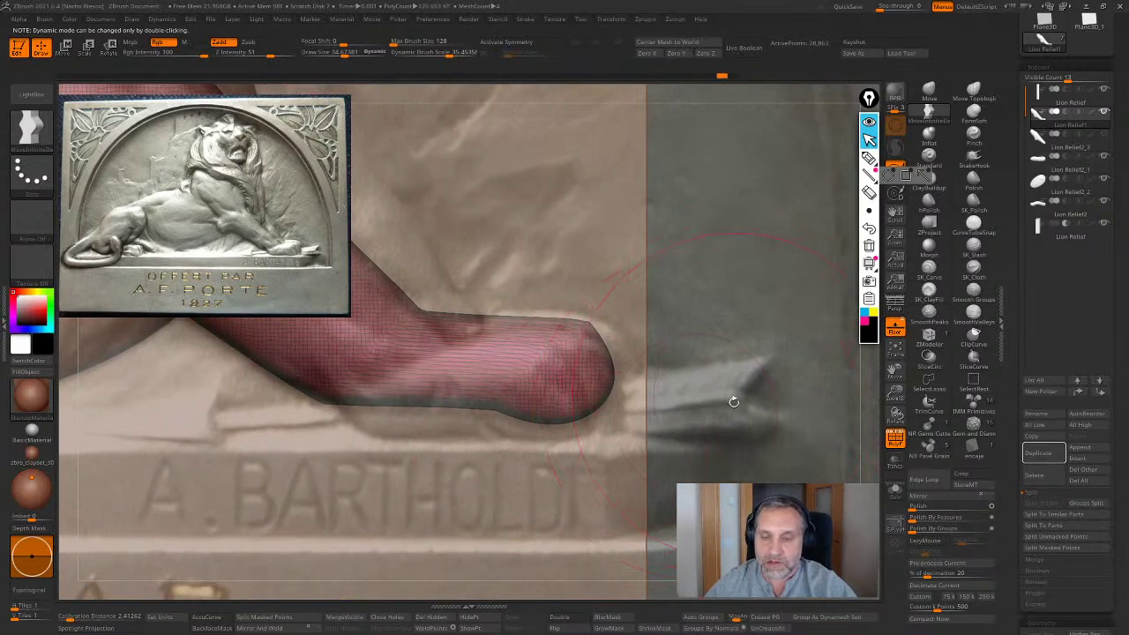
key(ctrl)
key(ctrl)
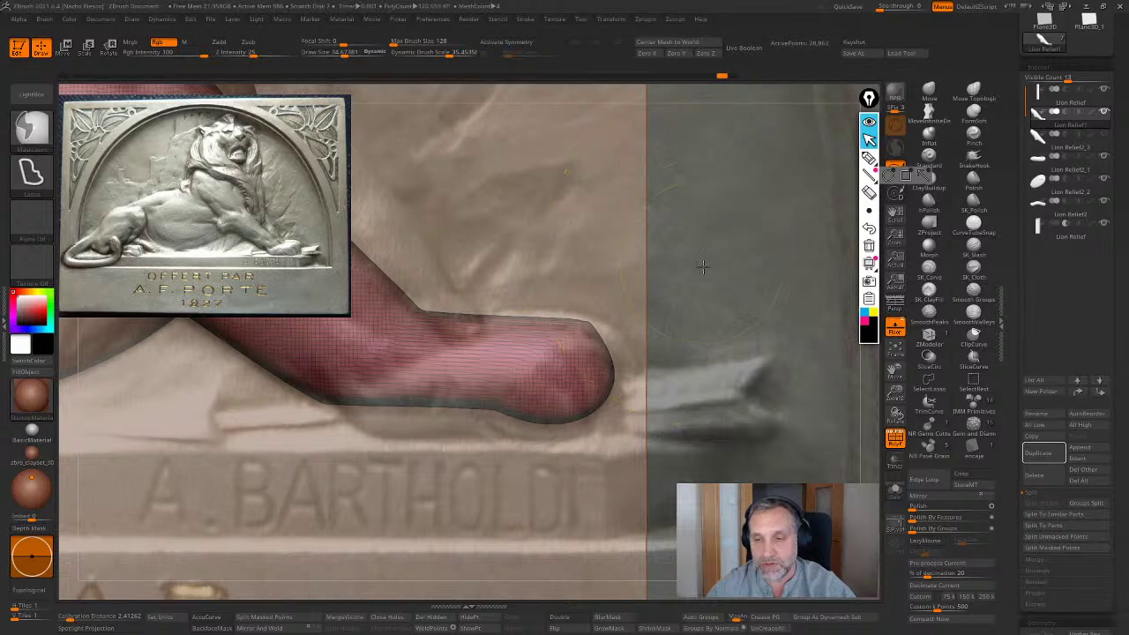
right_drag(712, 342, 805, 314)
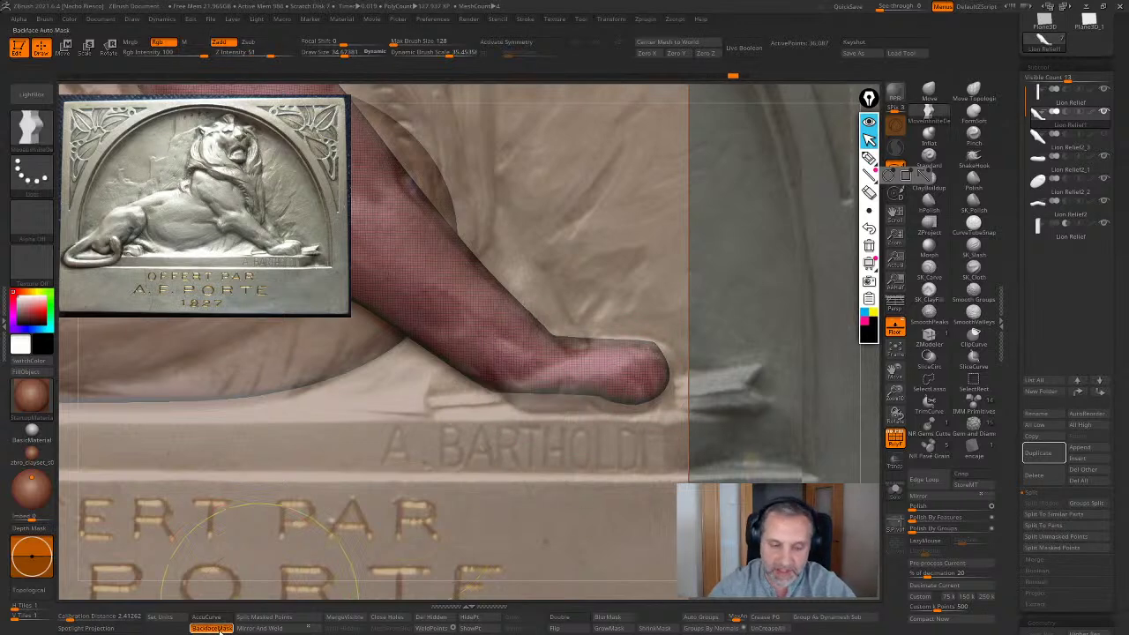
key(s)
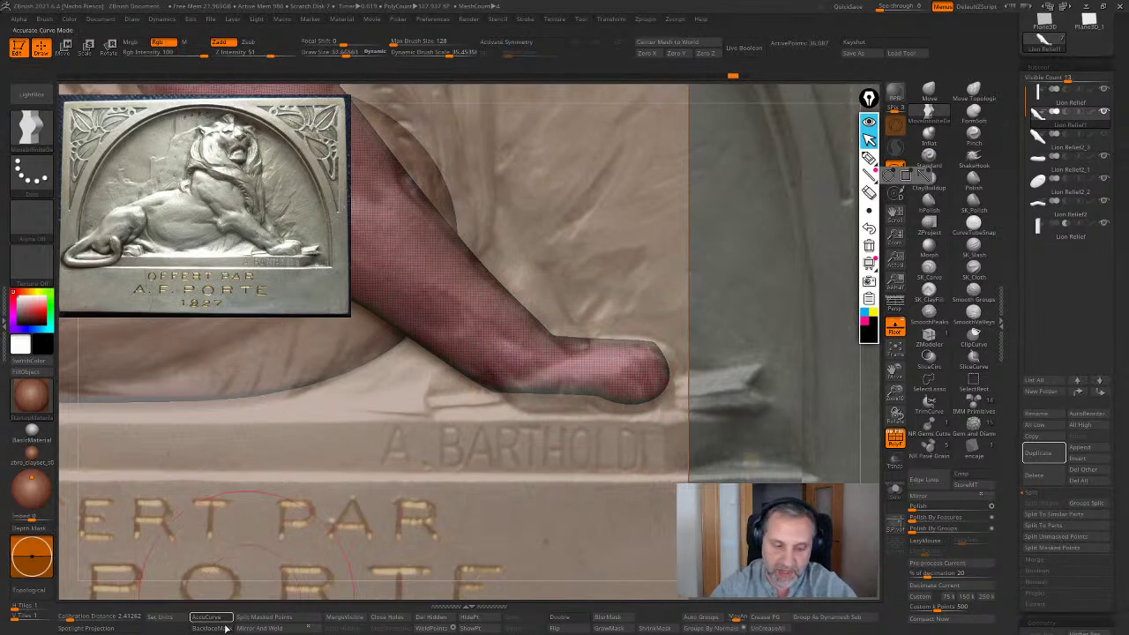
drag(578, 348, 577, 388)
key(ctrl+z)
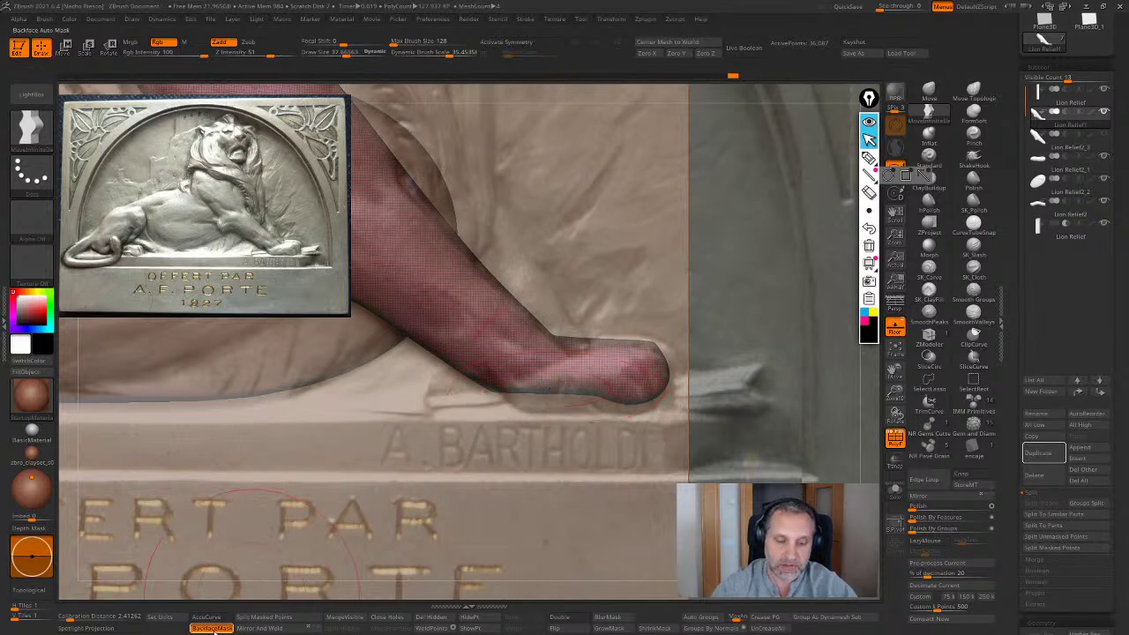
Pull the front paw's underside down to the plinth with the infinite-depth Move brush at size about 38, BackfaceMask enabled, and hide the polyframe
mouse_move(530, 381)
mouse_down()
mouse_move(548, 396)
mouse_move(619, 395)
mouse_move(537, 395)
mouse_move(600, 377)
mouse_up()
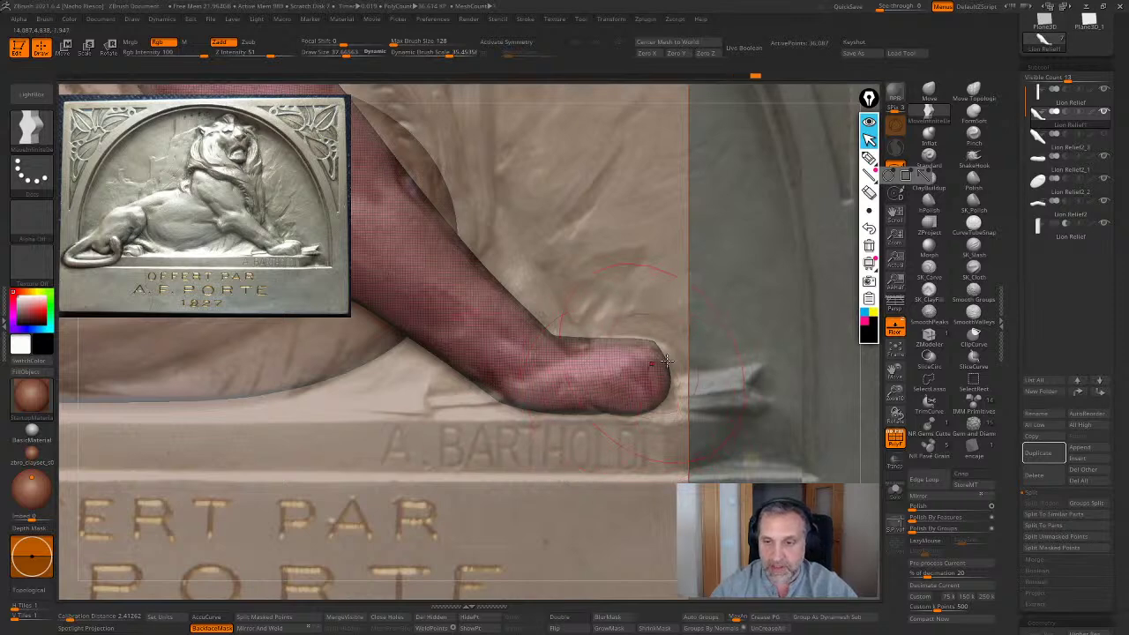
ctrl+right_drag(668, 361, 776, 360)
click(895, 331)
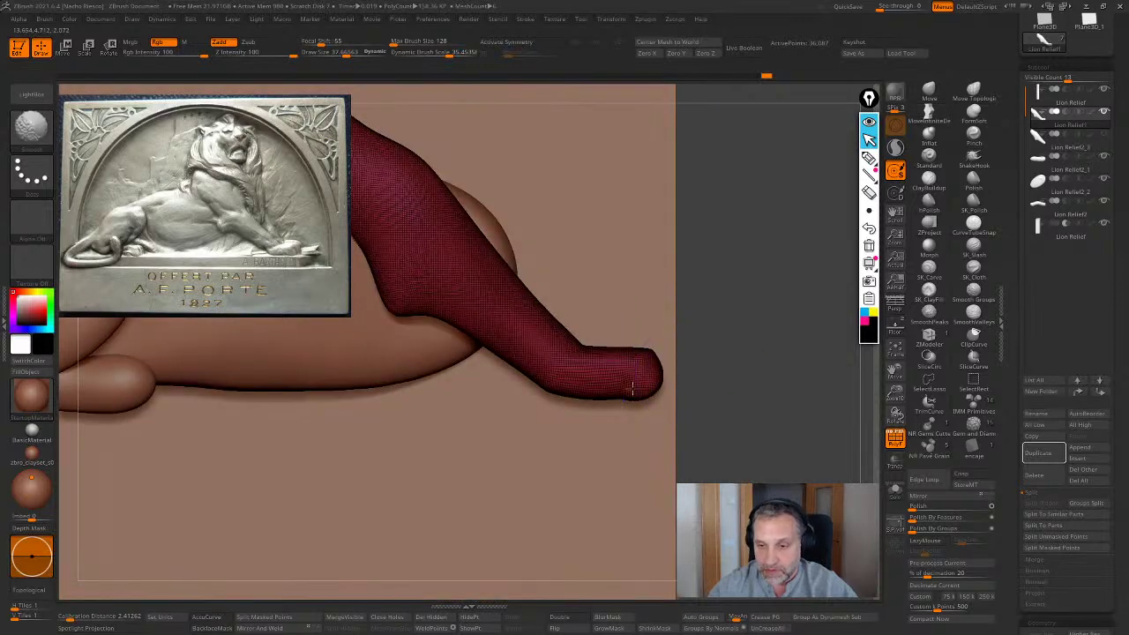
key(shift+f)
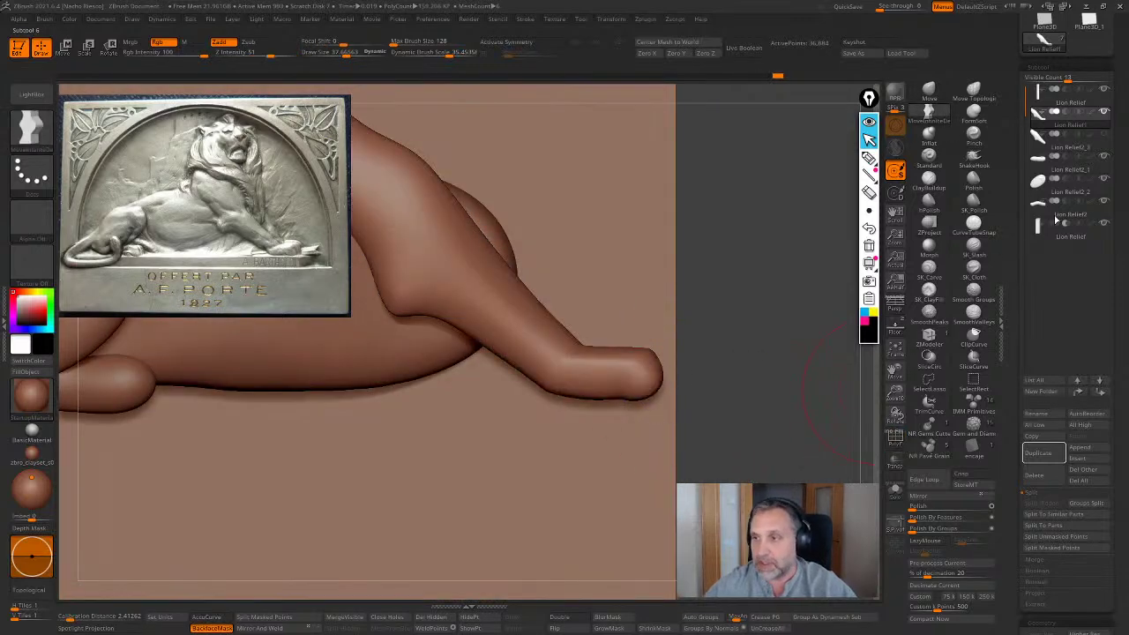
Unhide and select the far foreleg, and reshape and smooth its front edge above the paw to the reference at brush size about 33
click(1102, 134)
ctrl+right_drag(758, 398, 743, 413)
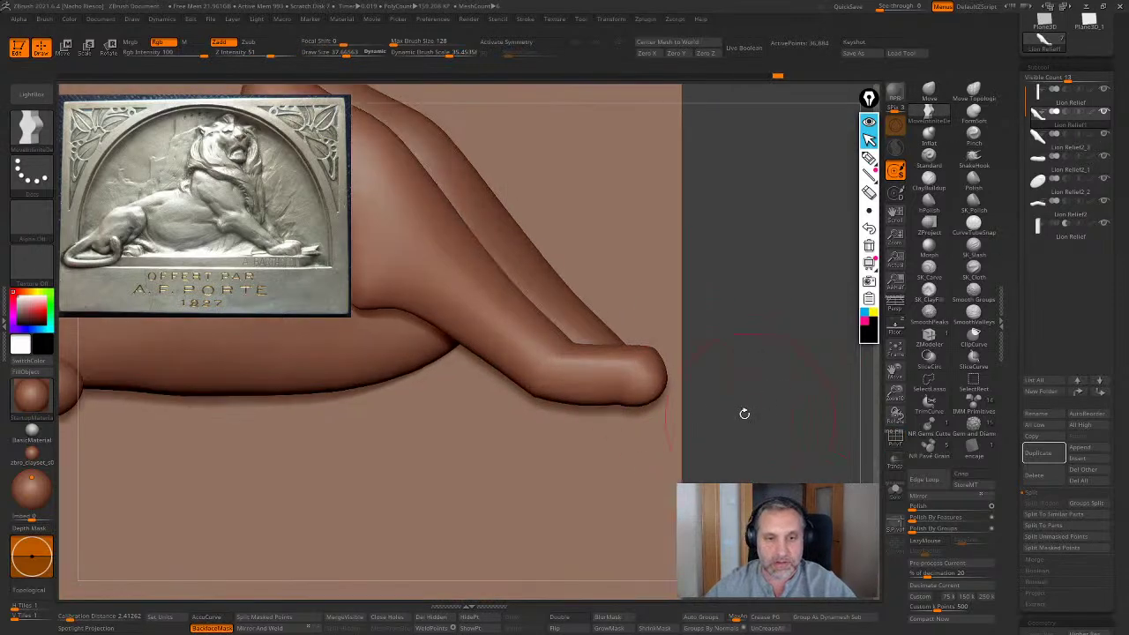
alt+click(612, 336)
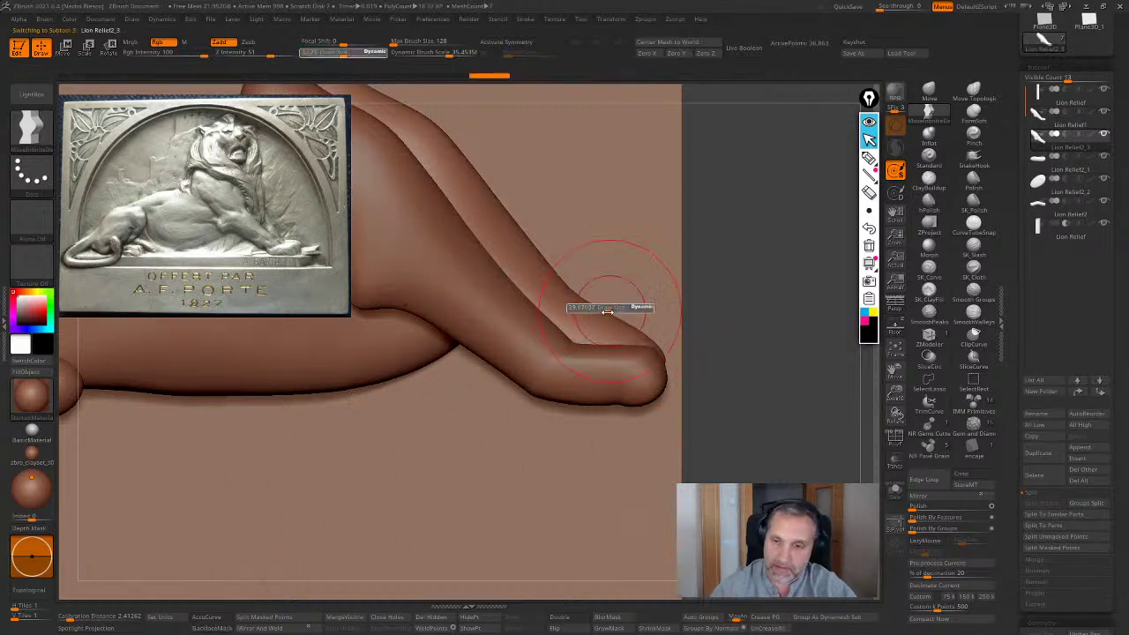
click(894, 332)
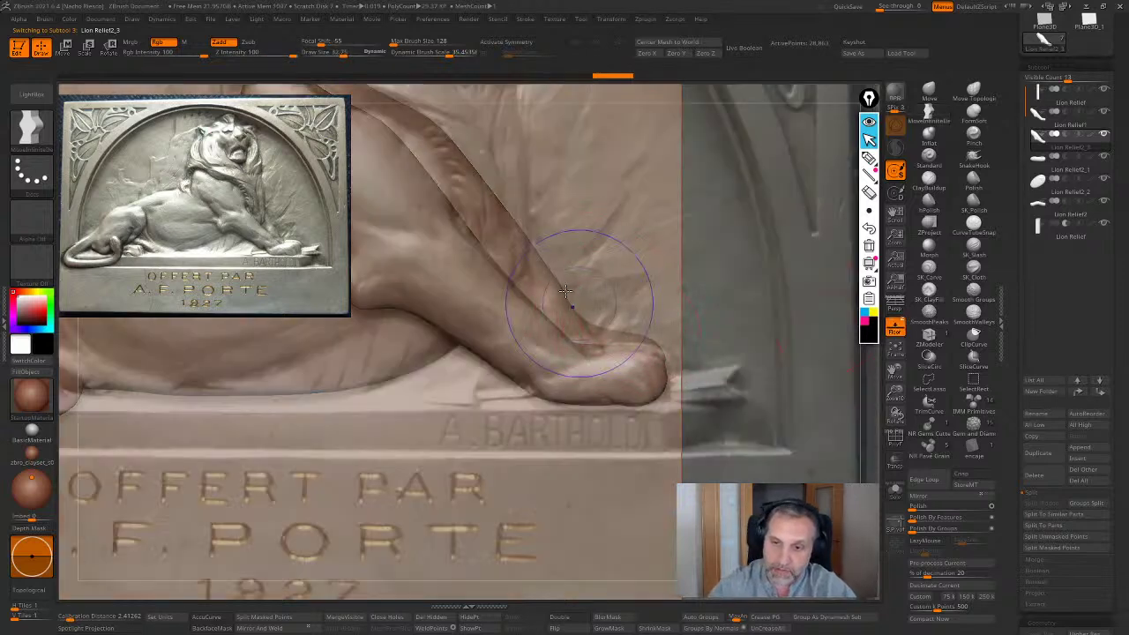
shift+drag(579, 302, 543, 263)
alt+drag(686, 392, 876, 350)
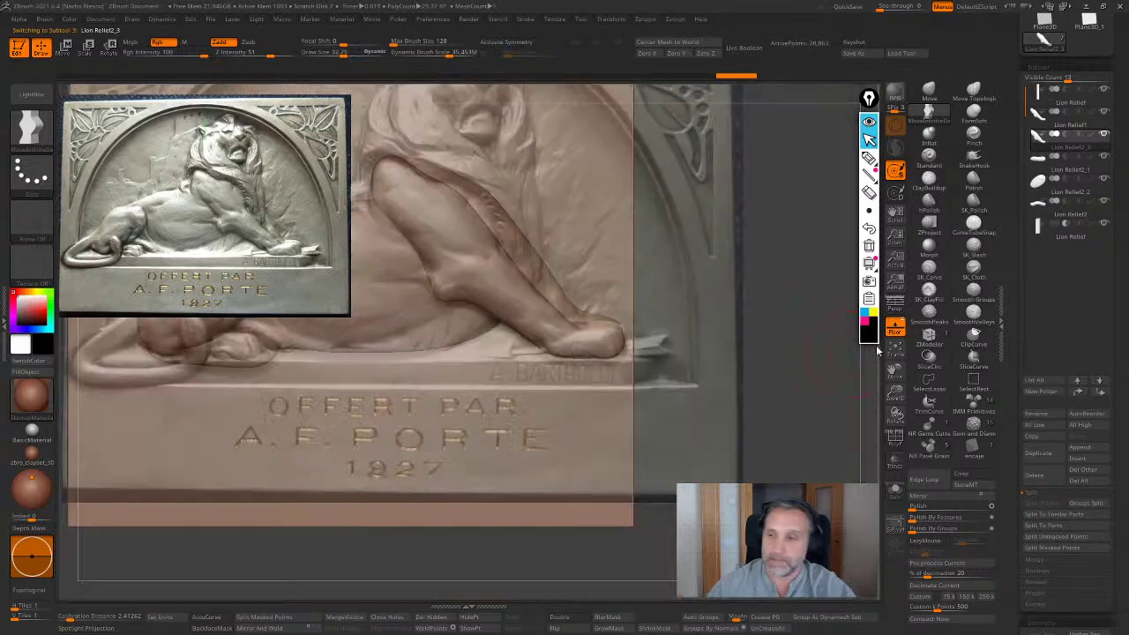
click(894, 331)
mouse_move(801, 445)
alt+mouse_down()
mouse_move(784, 446)
mouse_move(816, 469)
alt+mouse_up()
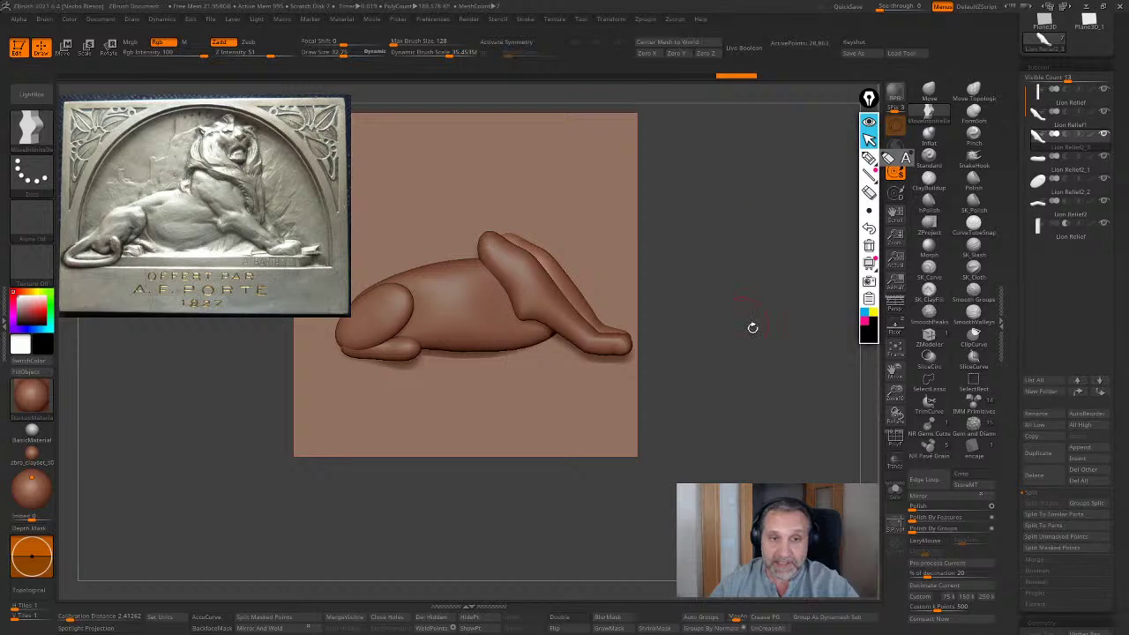
ctrl+right_drag(752, 327, 781, 435)
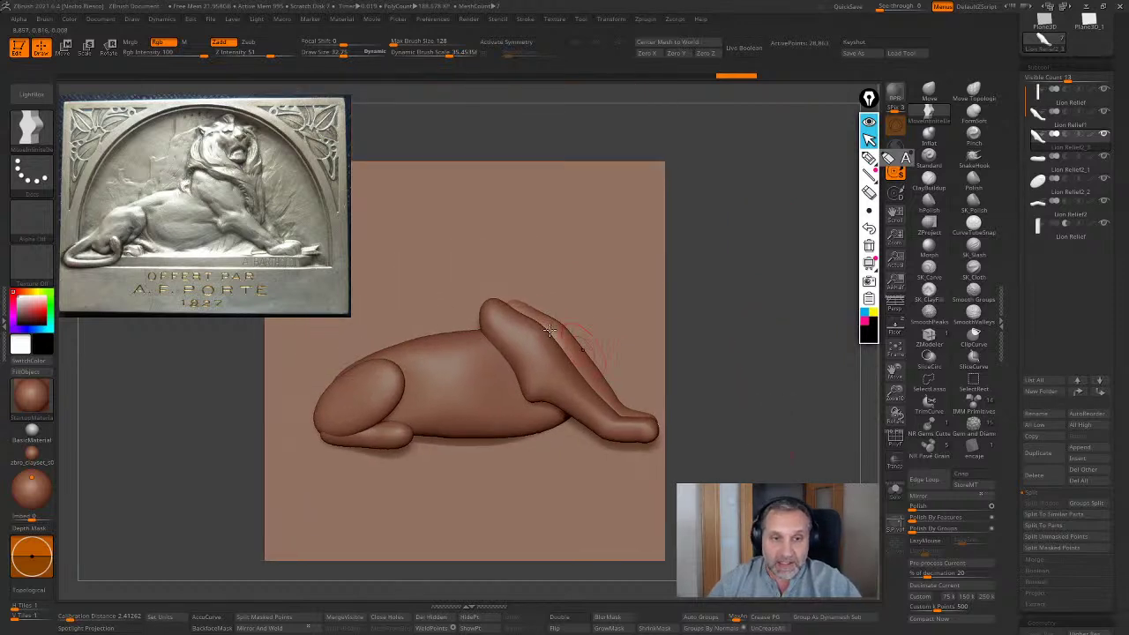
Select the near foreleg and reshape its shoulder outline to the plaque reference with the infinite-depth Move brush at size about 43
click(895, 326)
scroll(518, 326, up, 3)
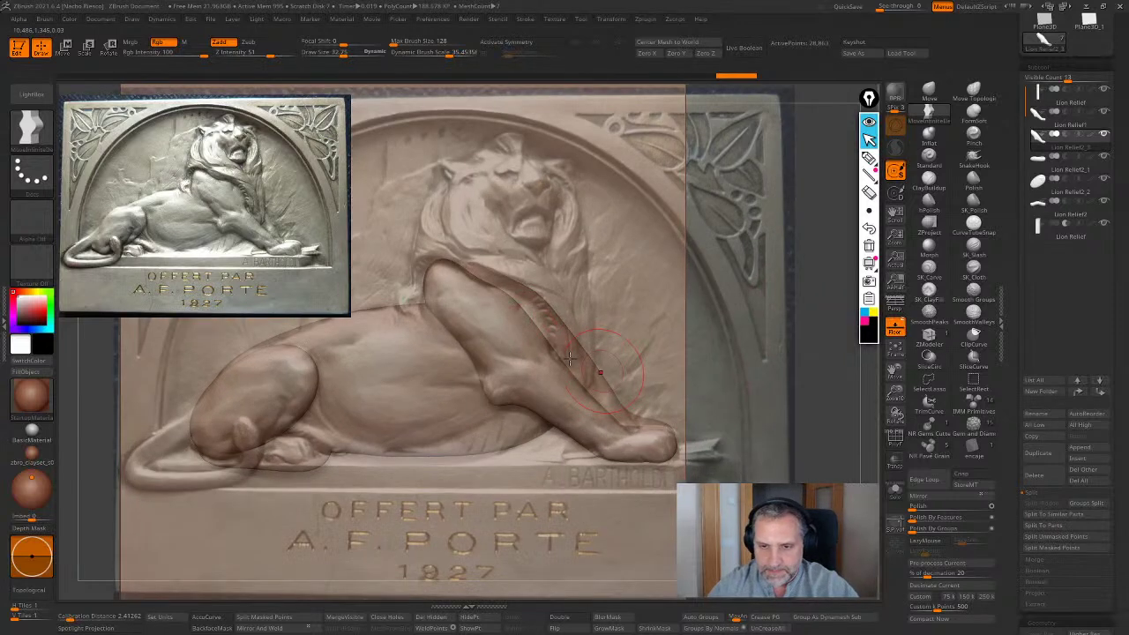
alt+click(524, 323)
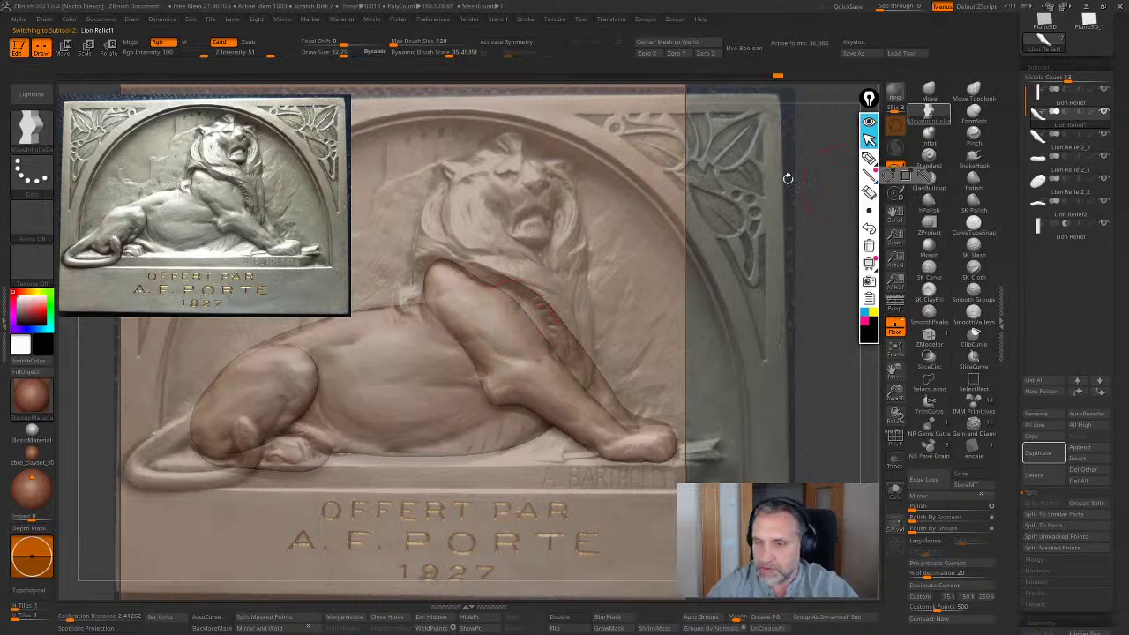
key(s)
drag(524, 317, 532, 307)
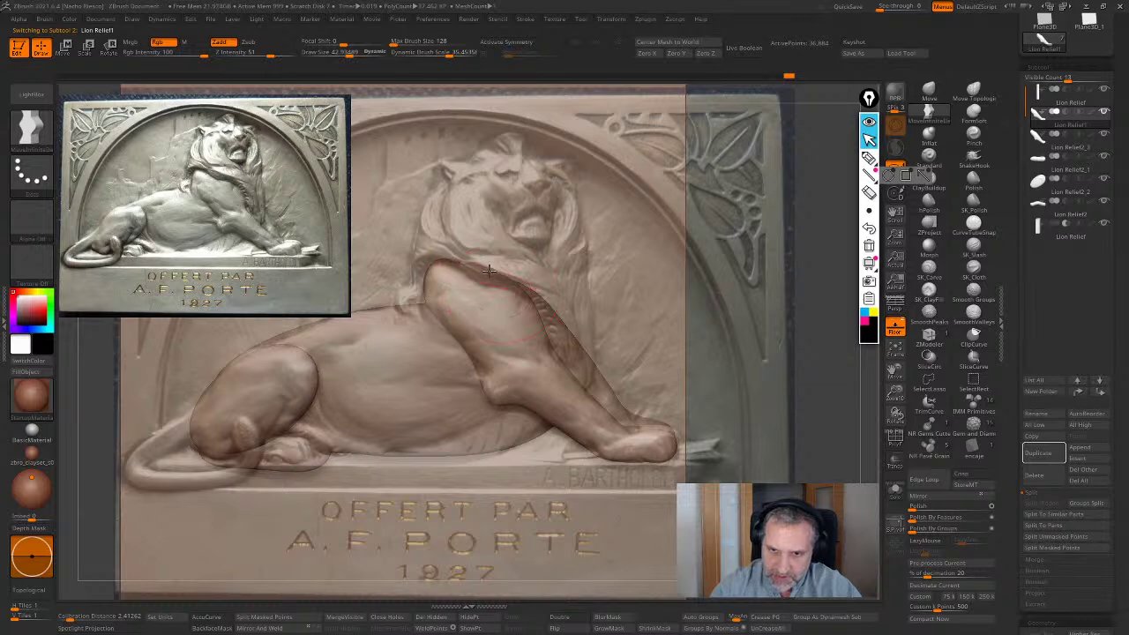
mouse_move(440, 326)
mouse_down()
mouse_move(436, 269)
mouse_move(427, 295)
mouse_move(434, 283)
mouse_move(516, 308)
mouse_up()
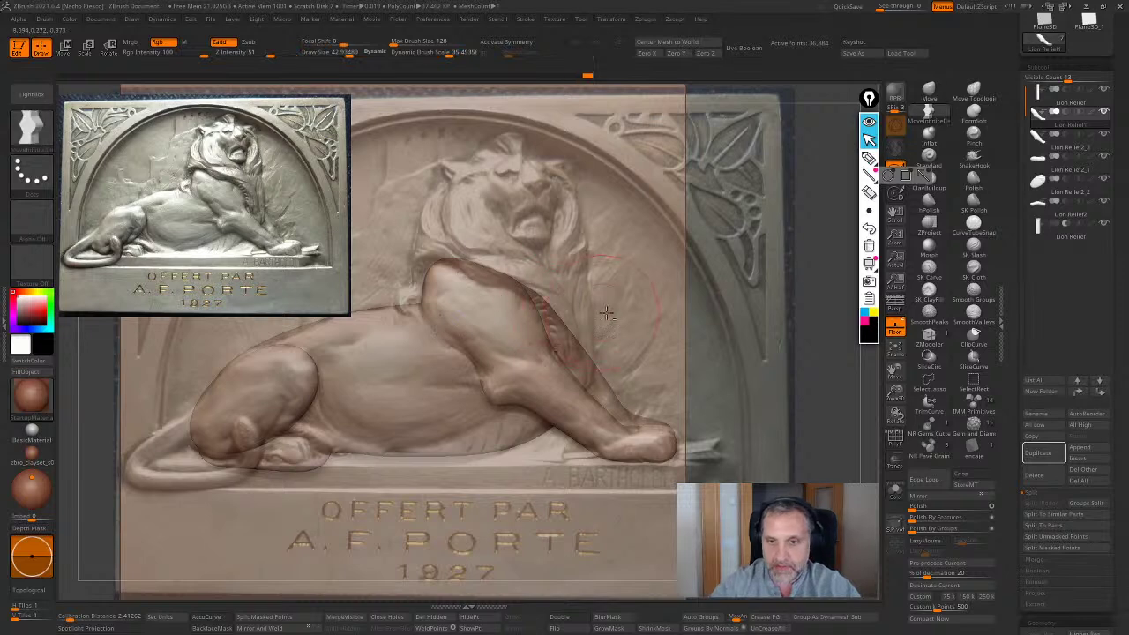
Outline the head and mane, face and both ears on the reference in yellow annotation strokes, and clear the annotations
ctrl+right_drag(606, 313, 658, 277)
ctrl+right_drag(765, 326, 768, 347)
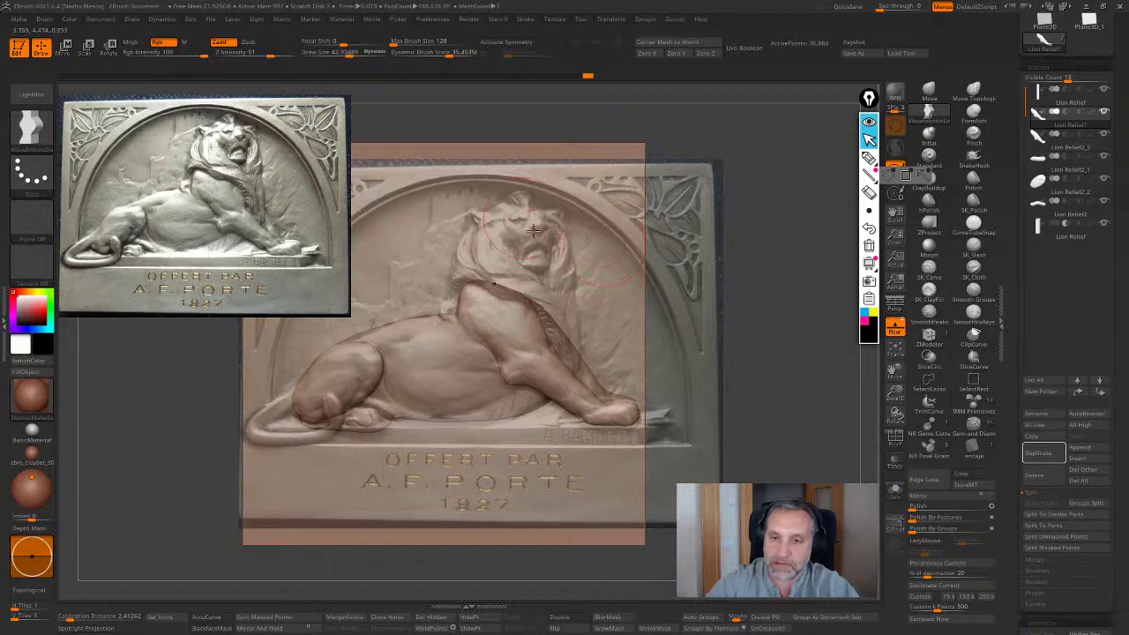
click(873, 313)
click(868, 158)
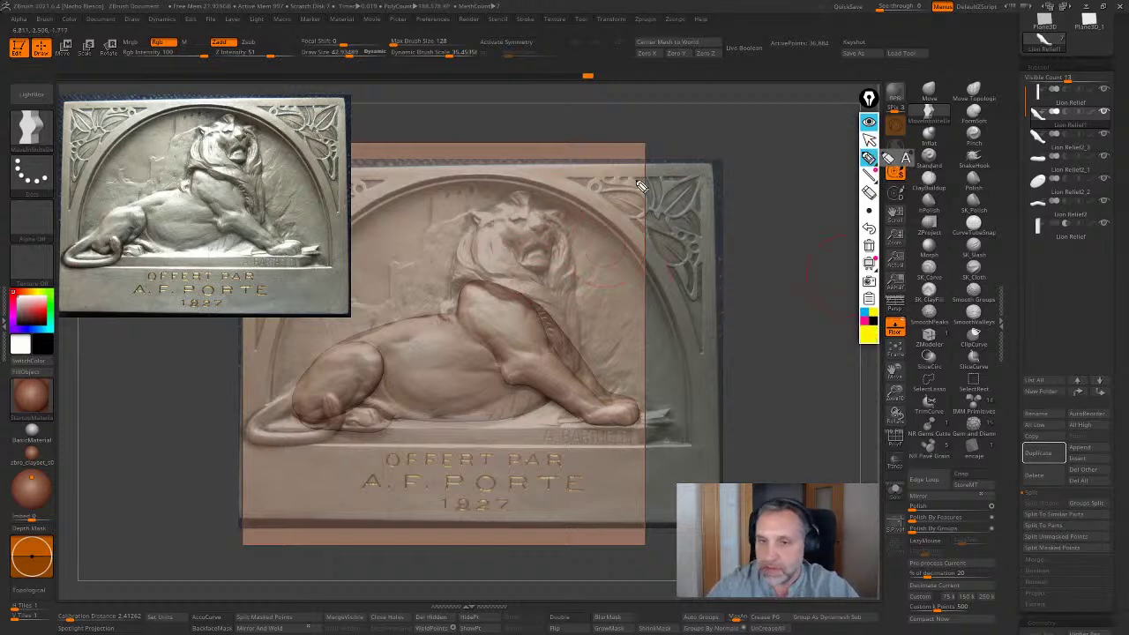
mouse_move(518, 191)
mouse_down()
mouse_move(463, 228)
mouse_move(459, 313)
mouse_up()
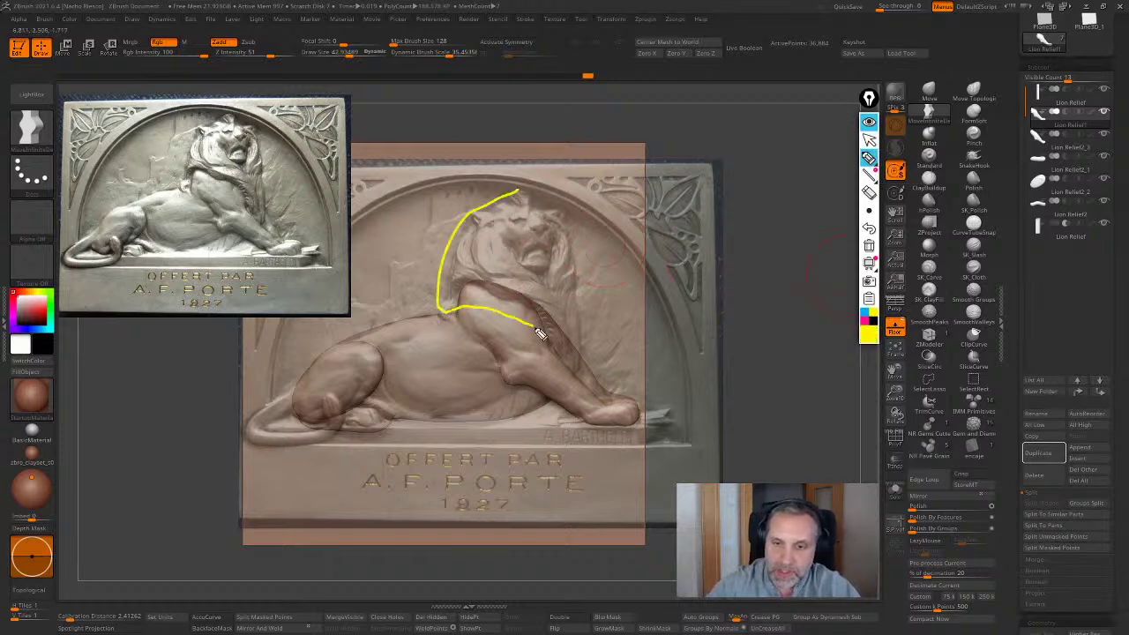
drag(587, 375, 561, 217)
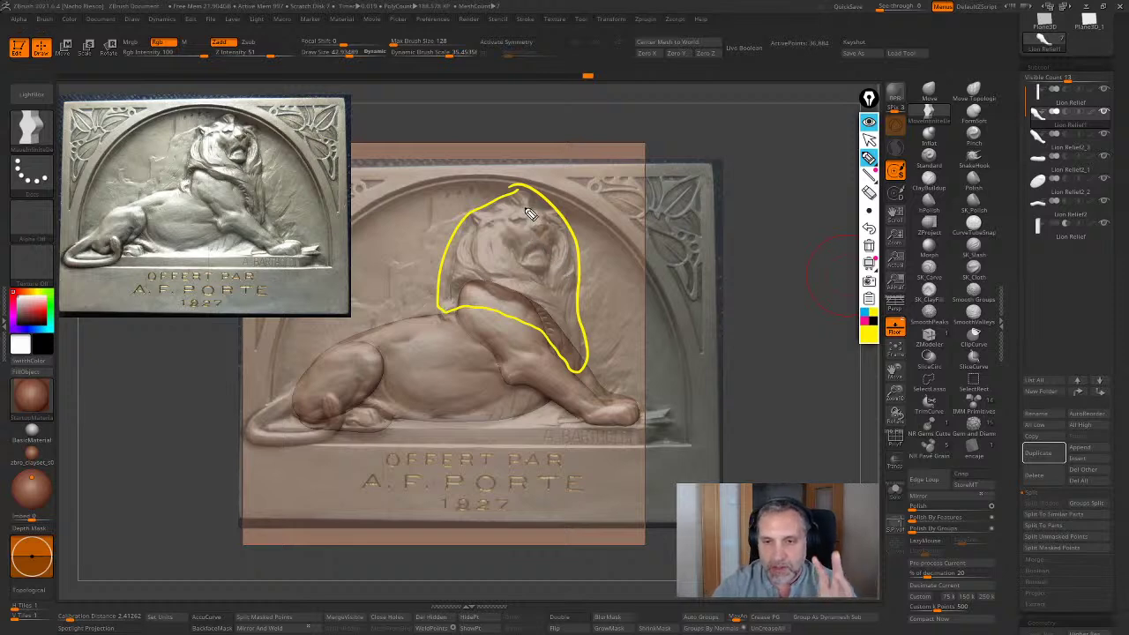
mouse_move(529, 214)
mouse_down()
mouse_move(508, 254)
mouse_move(523, 222)
mouse_up()
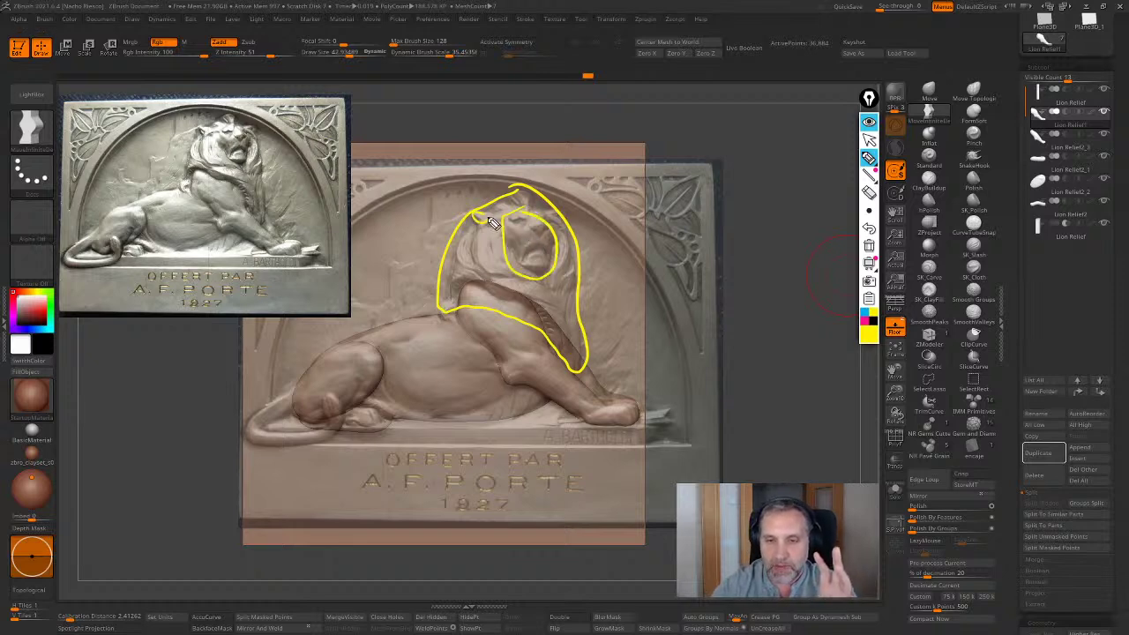
drag(489, 219, 477, 212)
drag(567, 211, 557, 210)
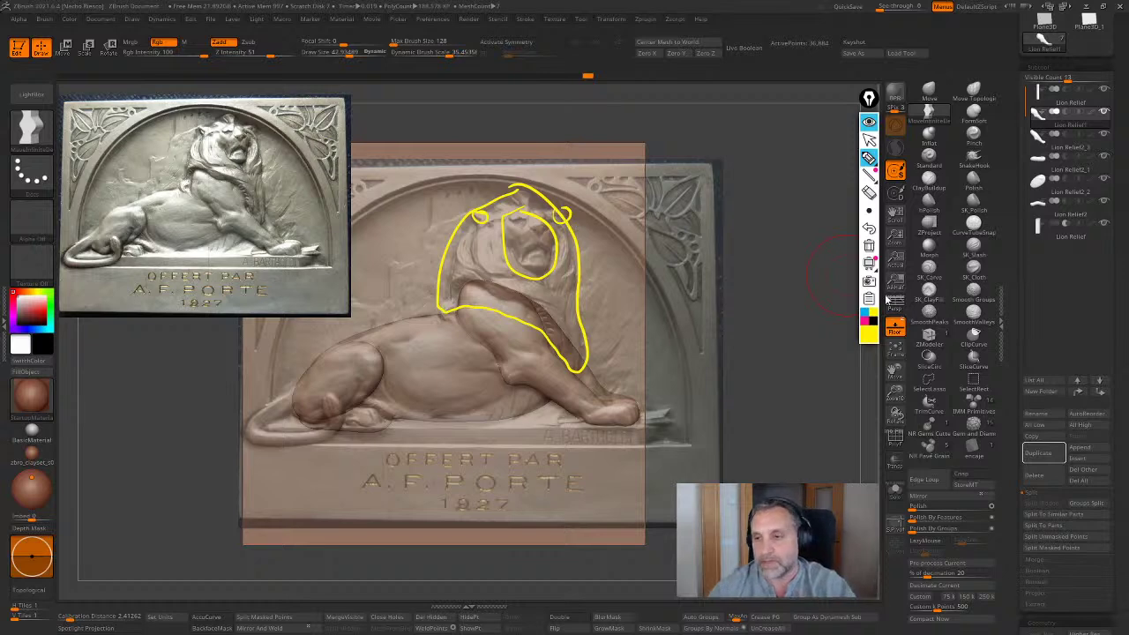
click(869, 245)
click(869, 139)
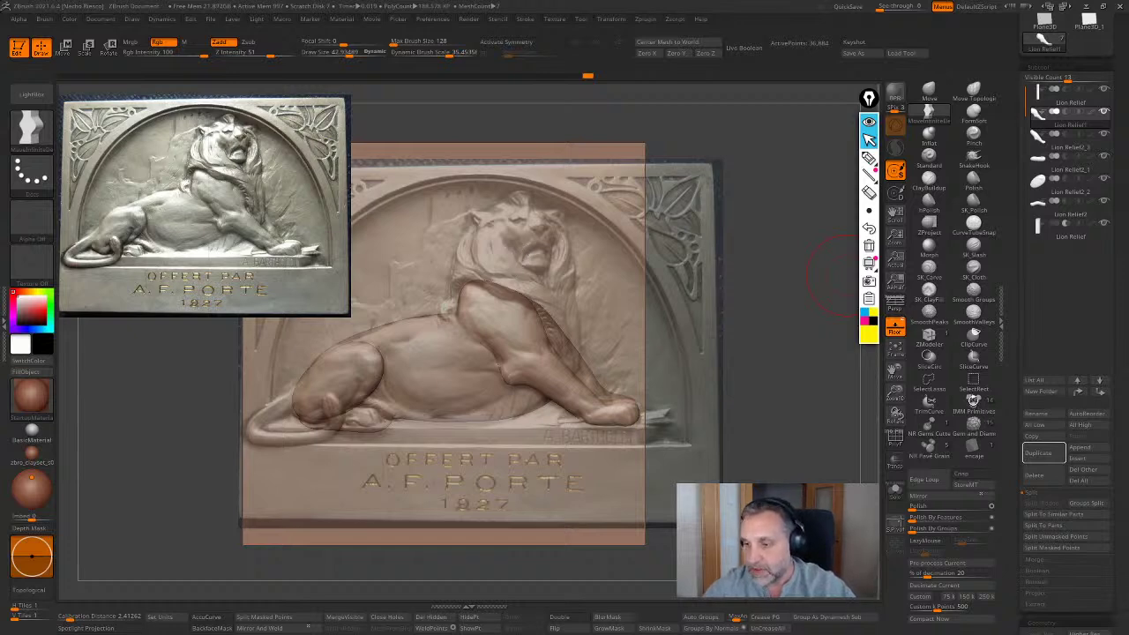
Insert a sphere over the lion's head with the IMM Primitives brush and split it into its own subtool
click(972, 400)
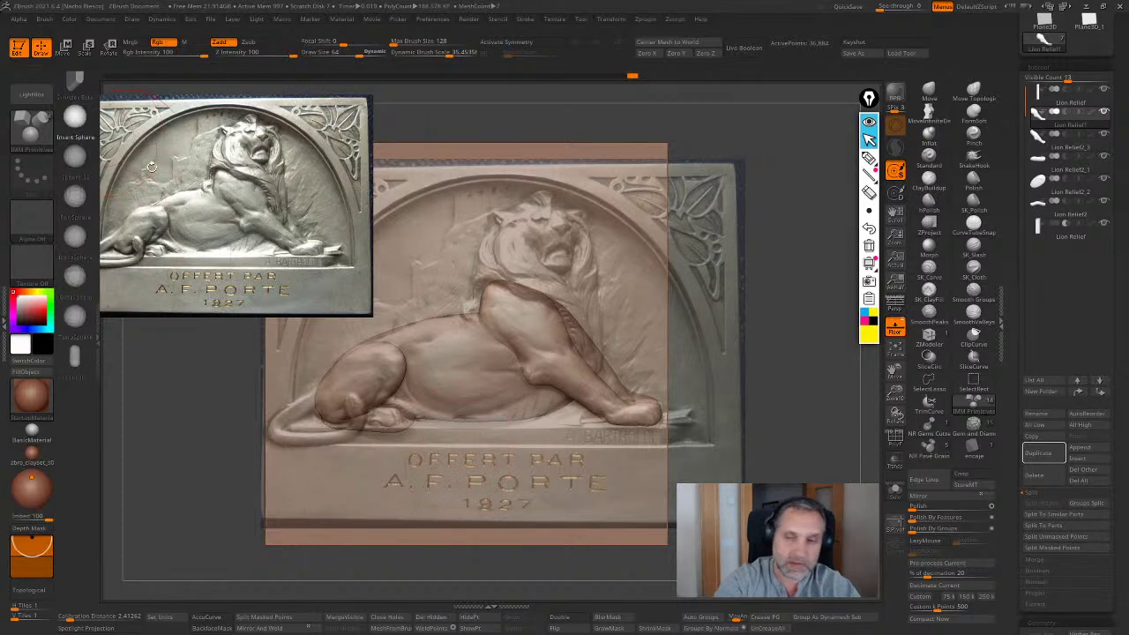
drag(554, 267, 568, 322)
click(294, 617)
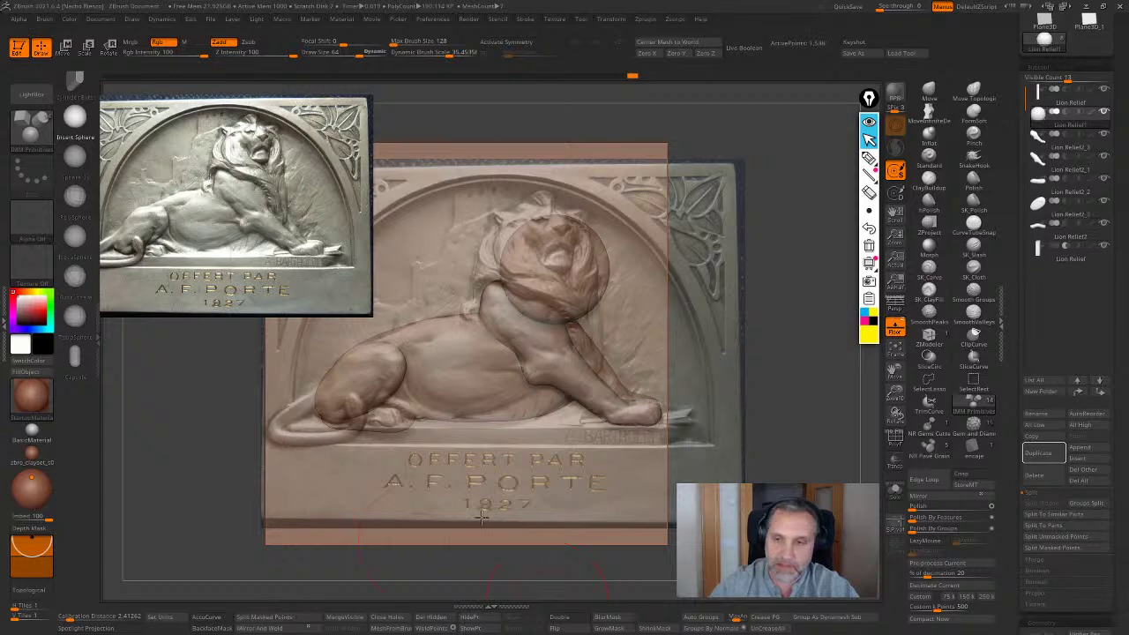
Move the head sphere back in depth toward the plaque's surface with the gizmo and return to the front view
mouse_move(790, 415)
mouse_down()
mouse_move(838, 416)
mouse_move(788, 423)
mouse_up()
key(w)
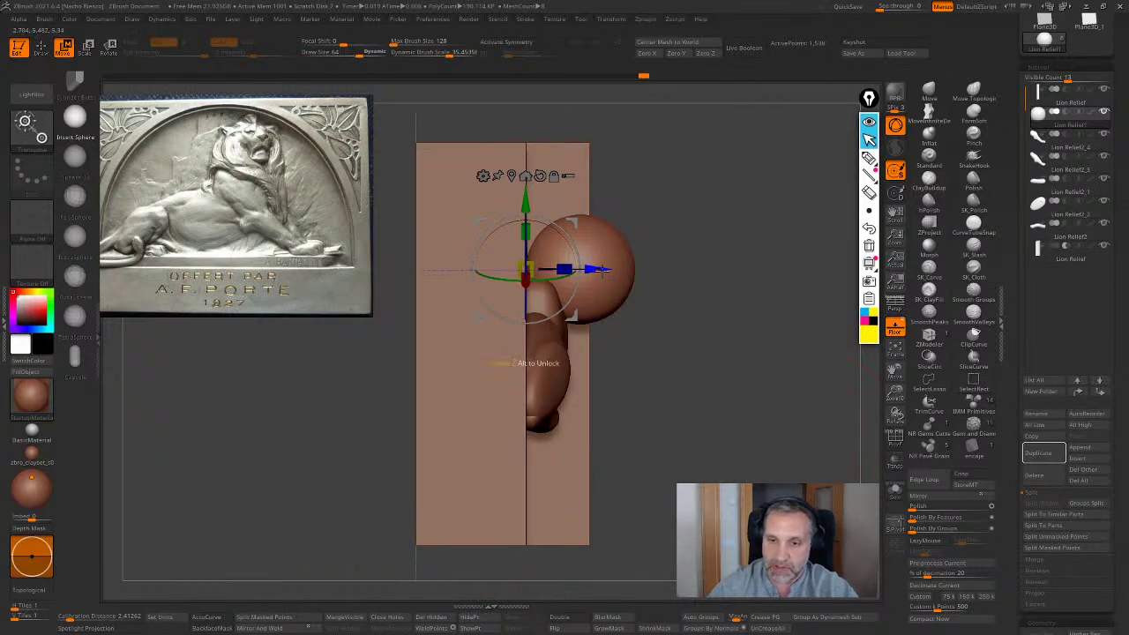
drag(602, 269, 542, 265)
shift+drag(737, 303, 654, 303)
key(q)
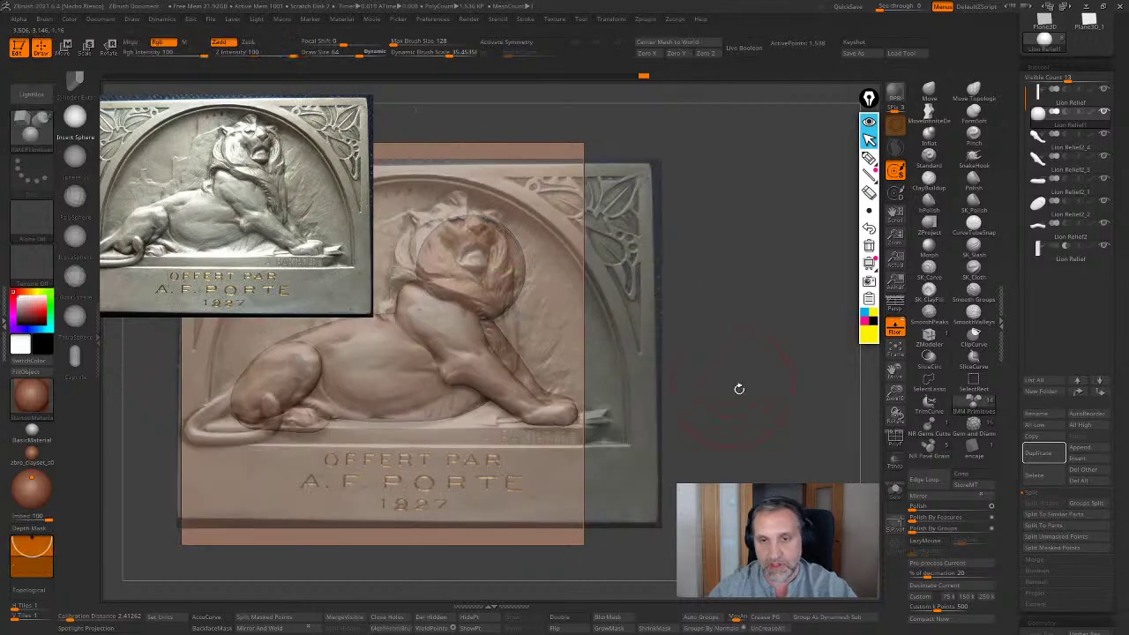
Pull the sphere to the reference's head and mane outline with the infinite-depth Move brush at sizes about 70 and 65, and remesh it
mouse_move(738, 389)
alt+mouse_down()
mouse_move(781, 412)
mouse_move(829, 388)
alt+mouse_up()
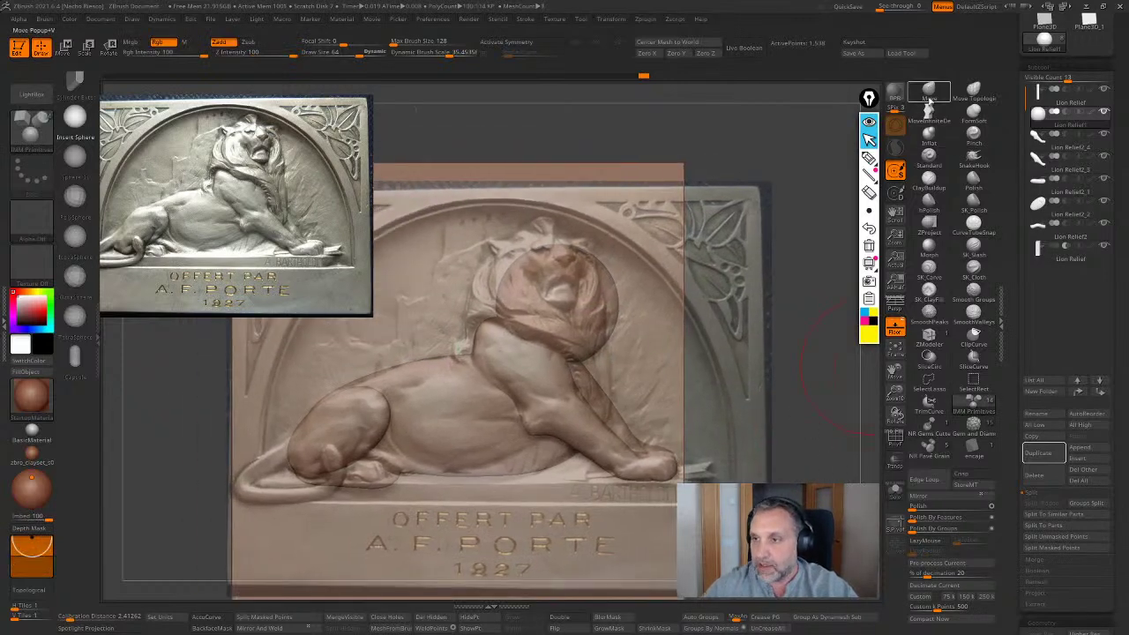
click(928, 97)
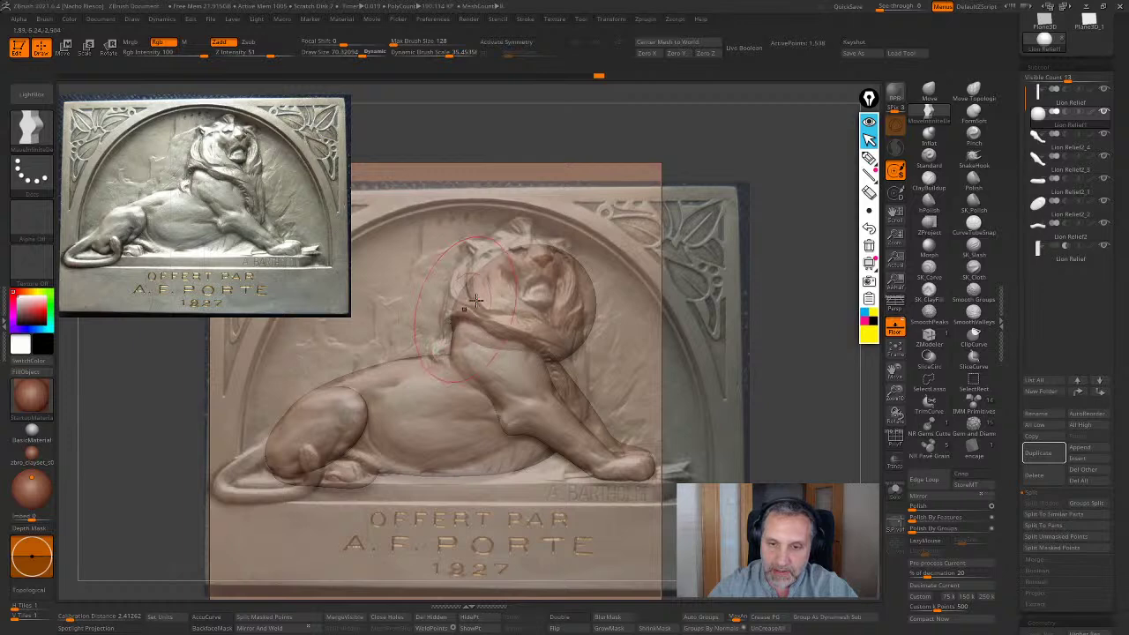
mouse_move(475, 300)
mouse_down()
mouse_move(453, 298)
mouse_move(448, 284)
mouse_up()
drag(454, 327, 434, 362)
drag(502, 247, 521, 219)
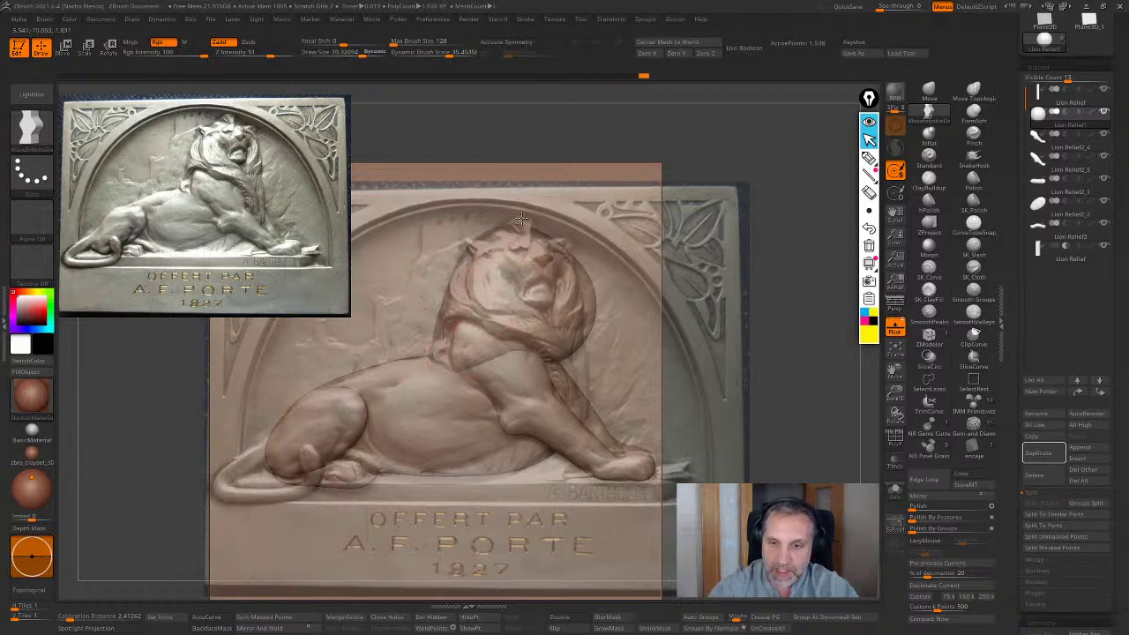
key(s)
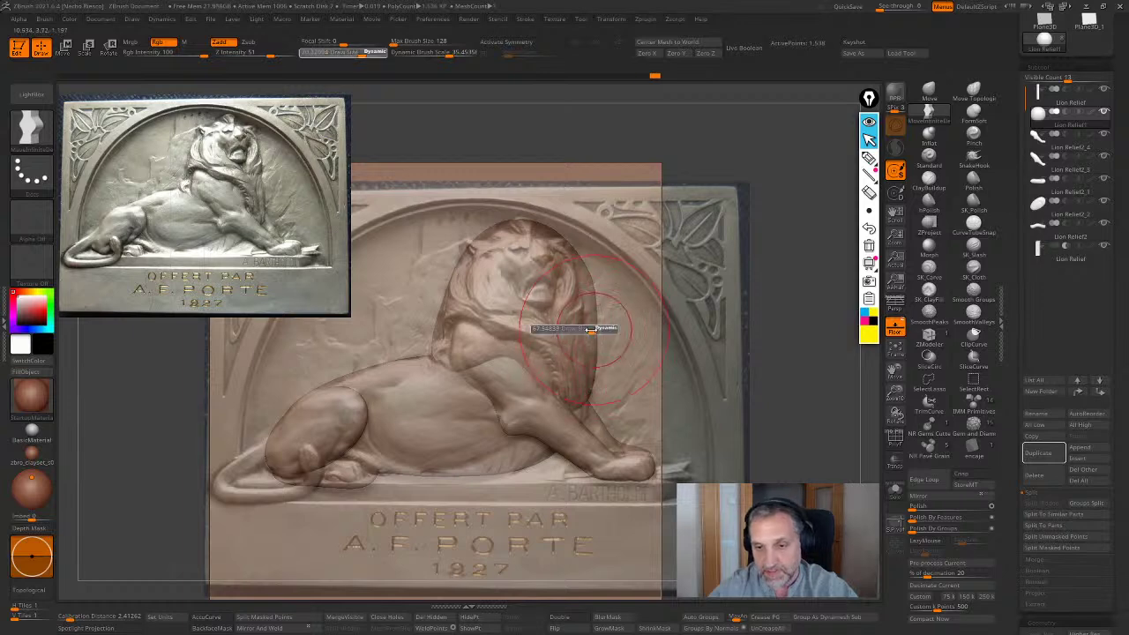
drag(592, 329, 589, 330)
drag(603, 314, 561, 252)
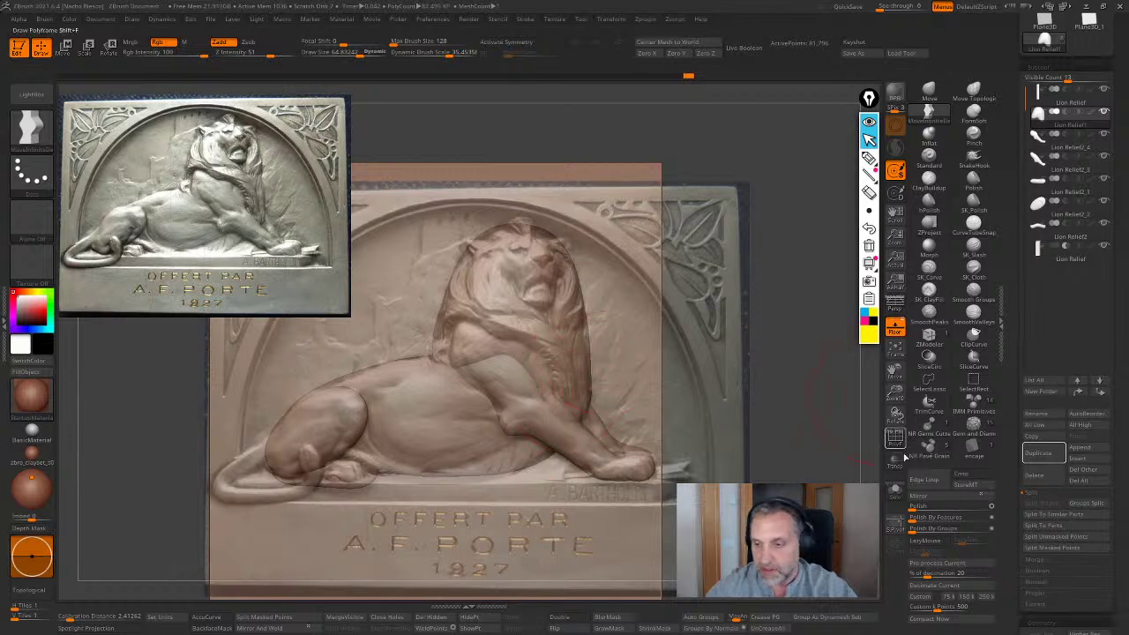
Isolate the head and mane form and refine its front contour to the reference at Move brush size about 49
click(892, 491)
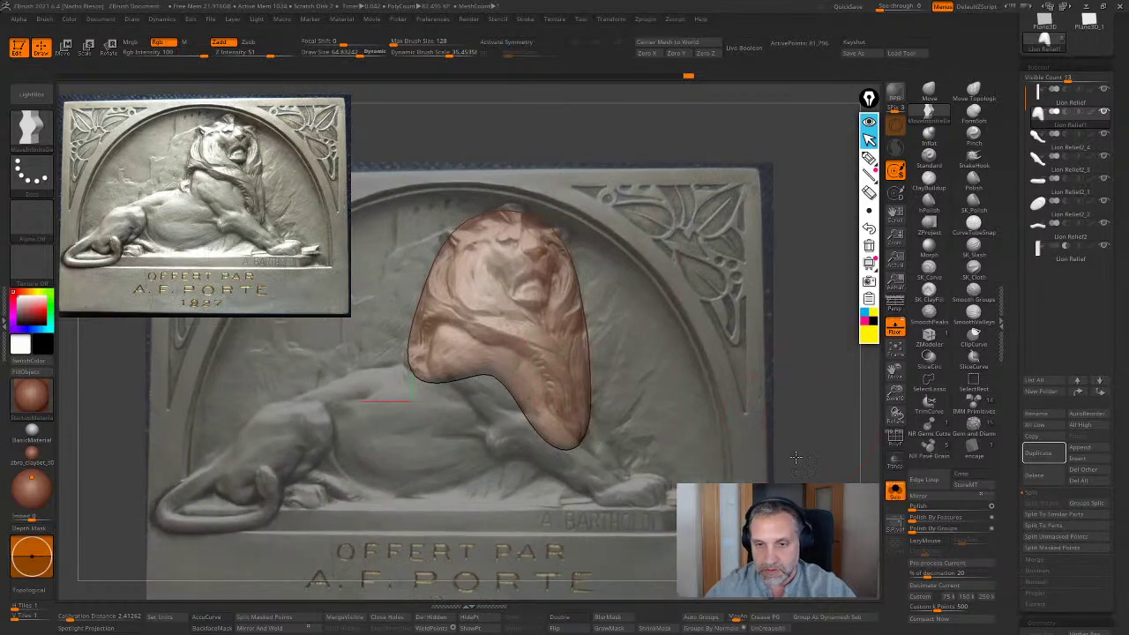
key(f)
key(s)
drag(578, 322, 573, 309)
drag(563, 255, 567, 252)
alt+right_drag(500, 185, 544, 241)
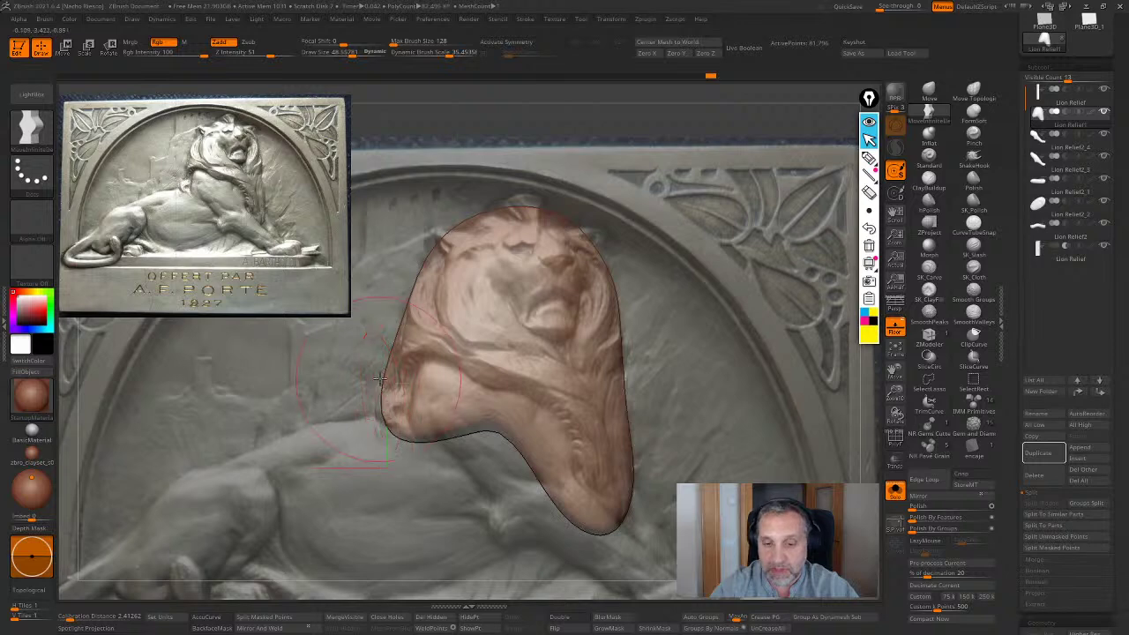
Fit the mane's lower back corner, crown and chest edge to the reference with the Move brush at sizes about 39 and 50
key(s)
mouse_move(380, 379)
mouse_down()
mouse_move(372, 410)
mouse_move(380, 388)
mouse_up()
key(s)
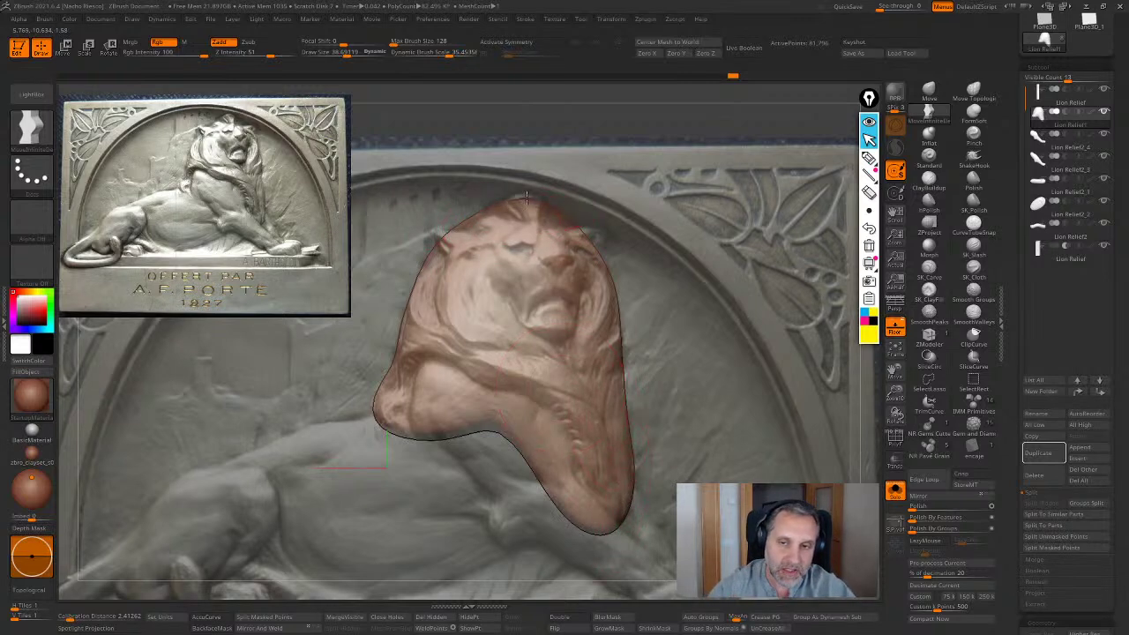
mouse_move(527, 198)
mouse_down()
mouse_move(529, 229)
mouse_move(525, 191)
mouse_up()
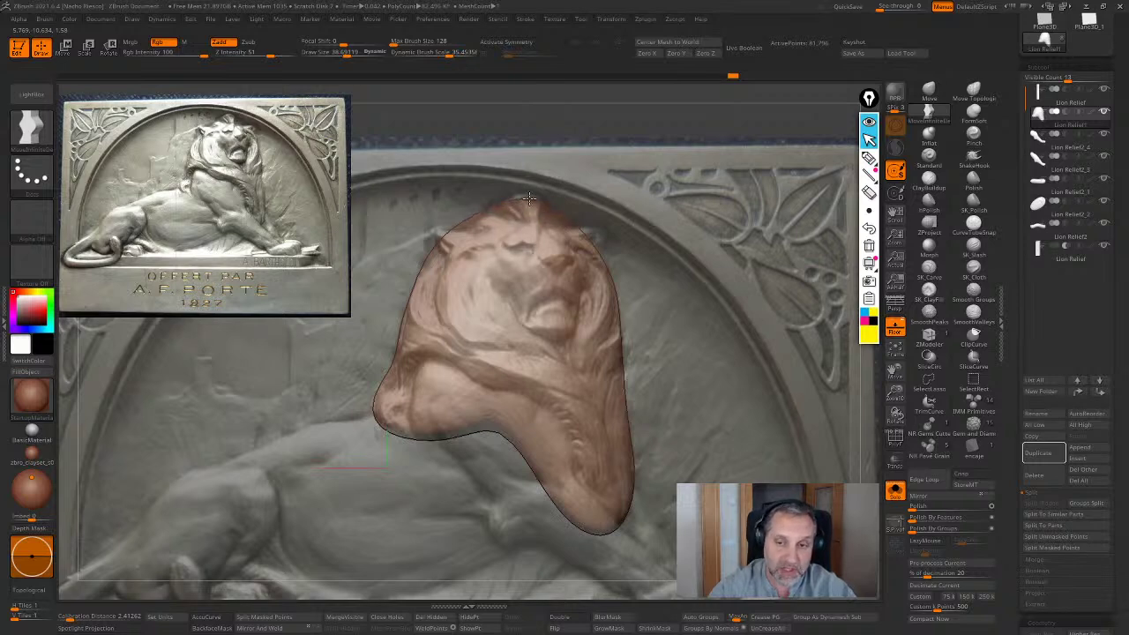
key(s)
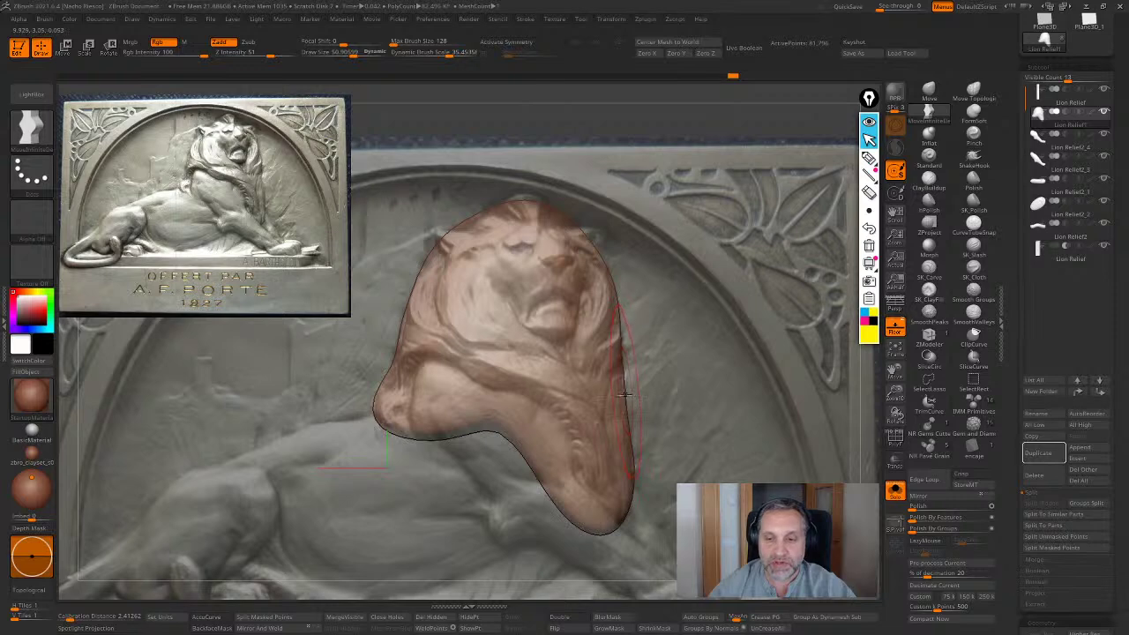
mouse_move(625, 390)
mouse_down()
mouse_move(594, 402)
mouse_move(658, 394)
mouse_up()
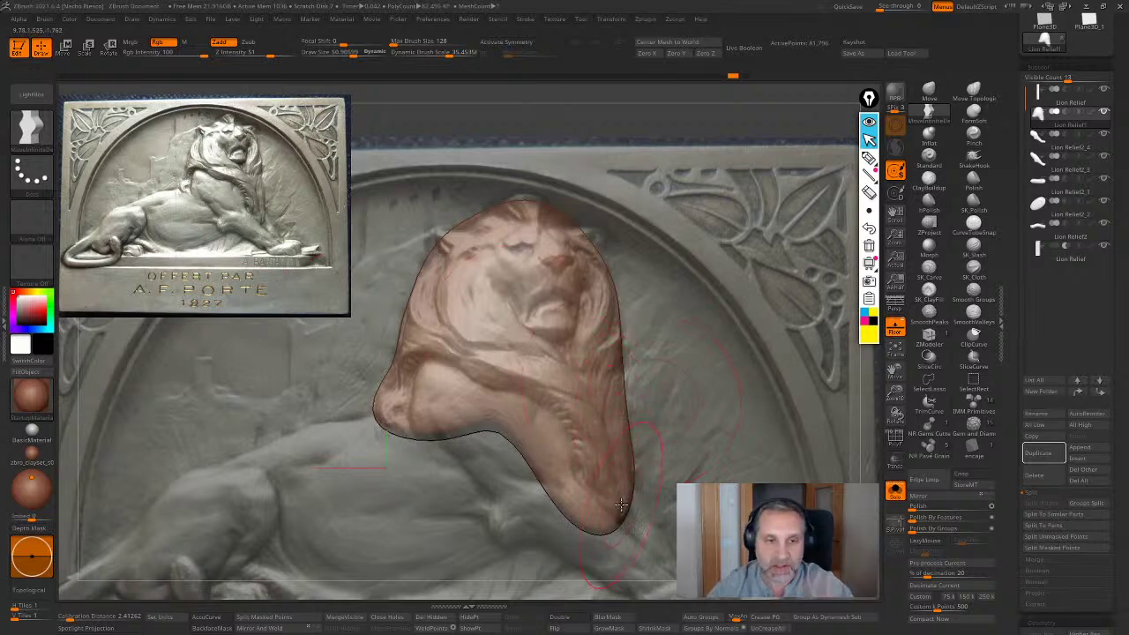
drag(385, 409, 383, 427)
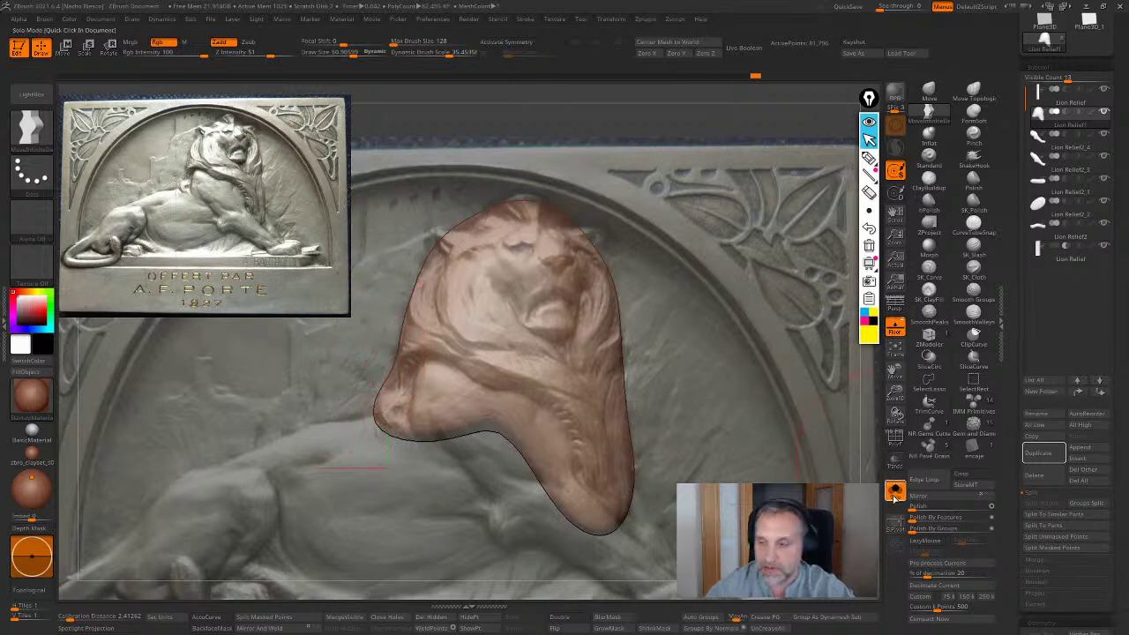
Show all subtools again, hide the reference image, and check the mane's volume against the body
click(893, 492)
click(899, 329)
mouse_move(804, 359)
alt+mouse_down()
mouse_move(785, 291)
mouse_move(774, 349)
alt+mouse_up()
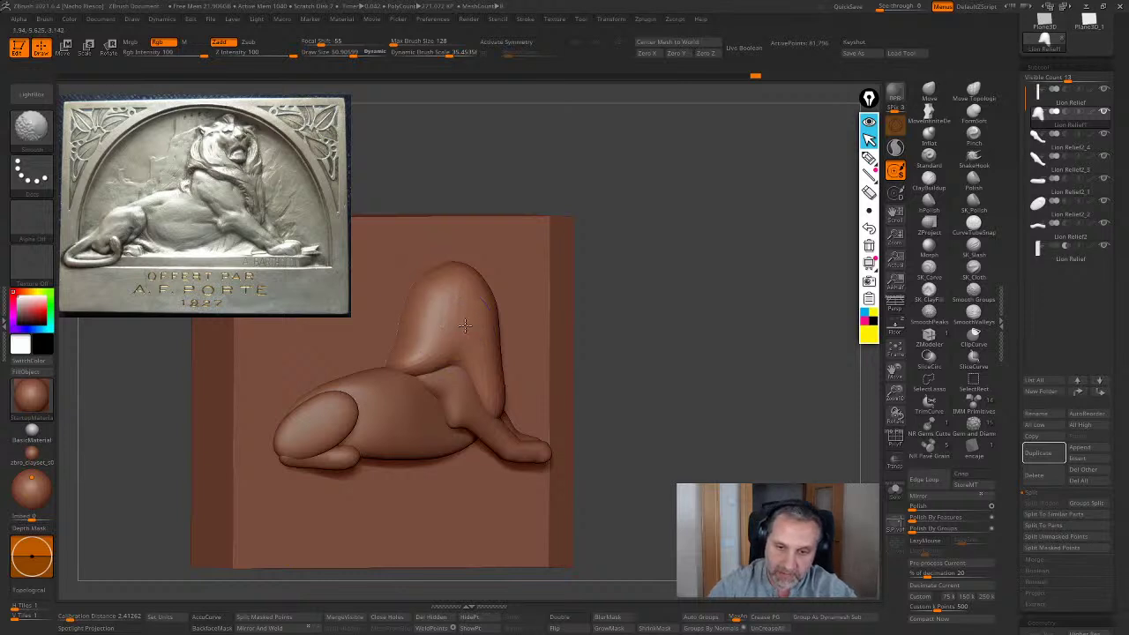
mouse_move(670, 325)
mouse_down()
mouse_move(703, 333)
mouse_move(717, 378)
mouse_move(782, 365)
mouse_move(765, 413)
mouse_move(860, 433)
mouse_up()
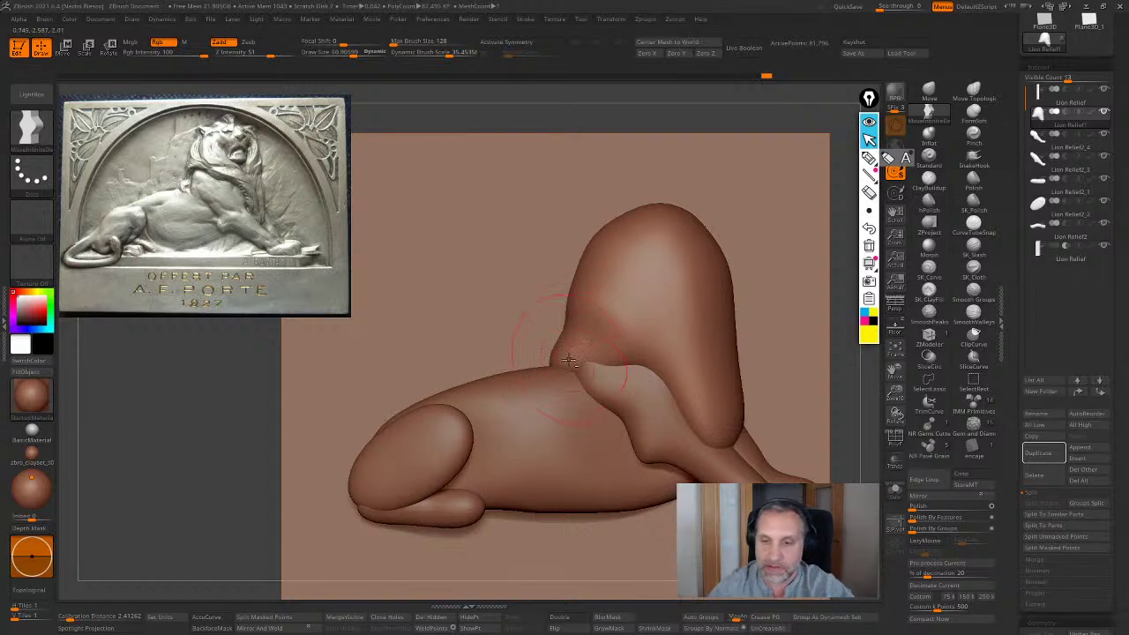
Reshape the mane's lower back corner and chest around the near shoulder with the infinite-depth Move brush at size about 55, undoing the last front-edge stroke
drag(561, 371, 512, 351)
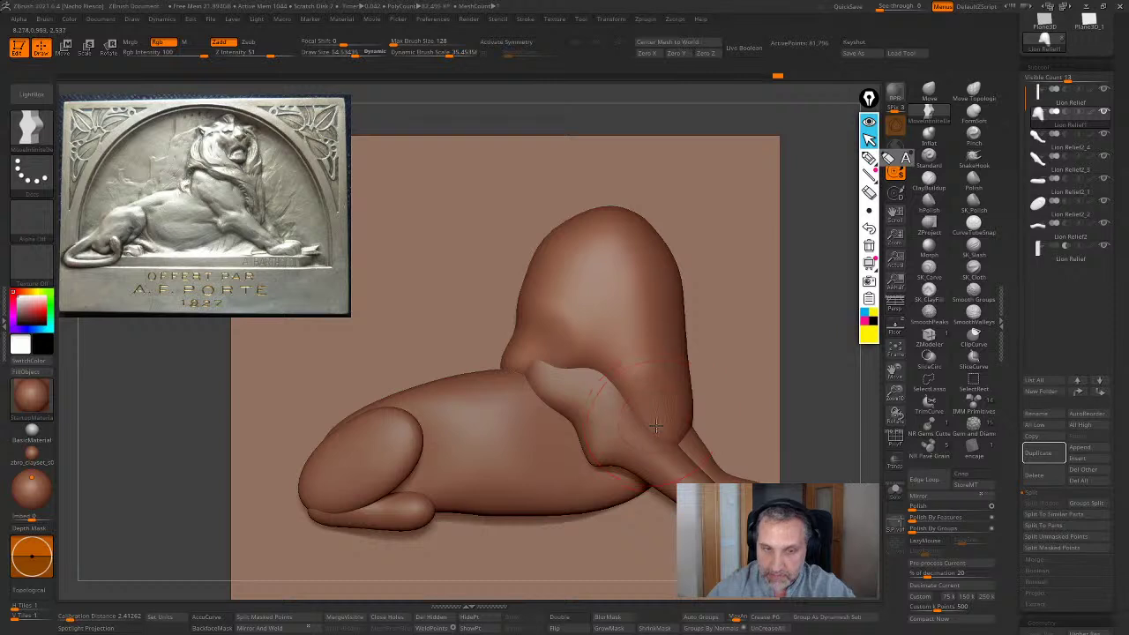
drag(641, 405, 653, 414)
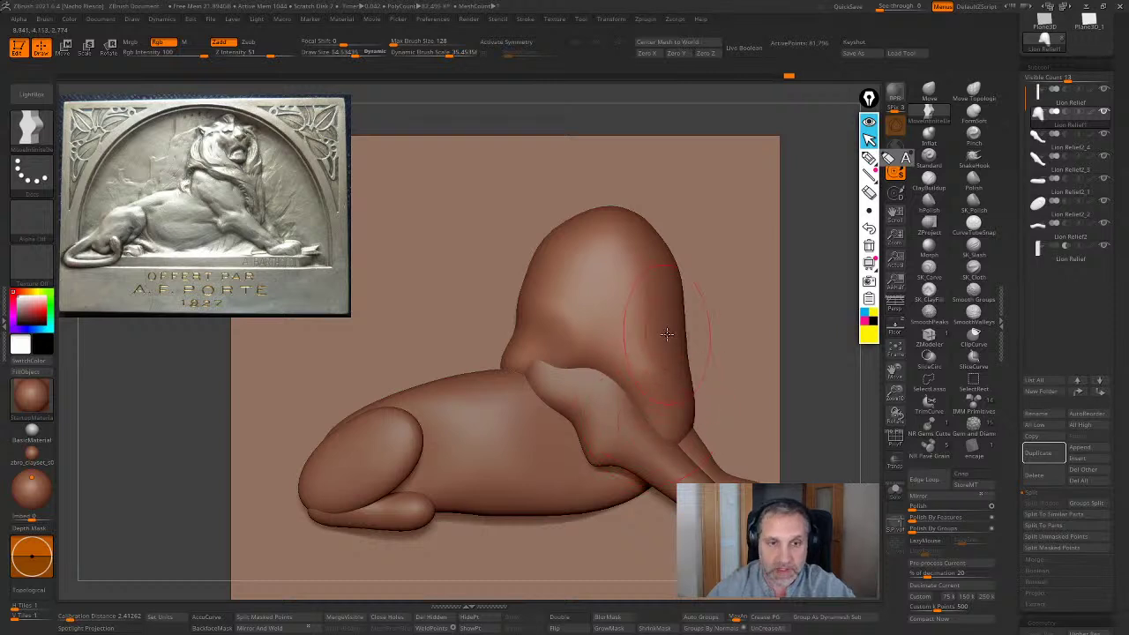
drag(666, 334, 676, 325)
key(s)
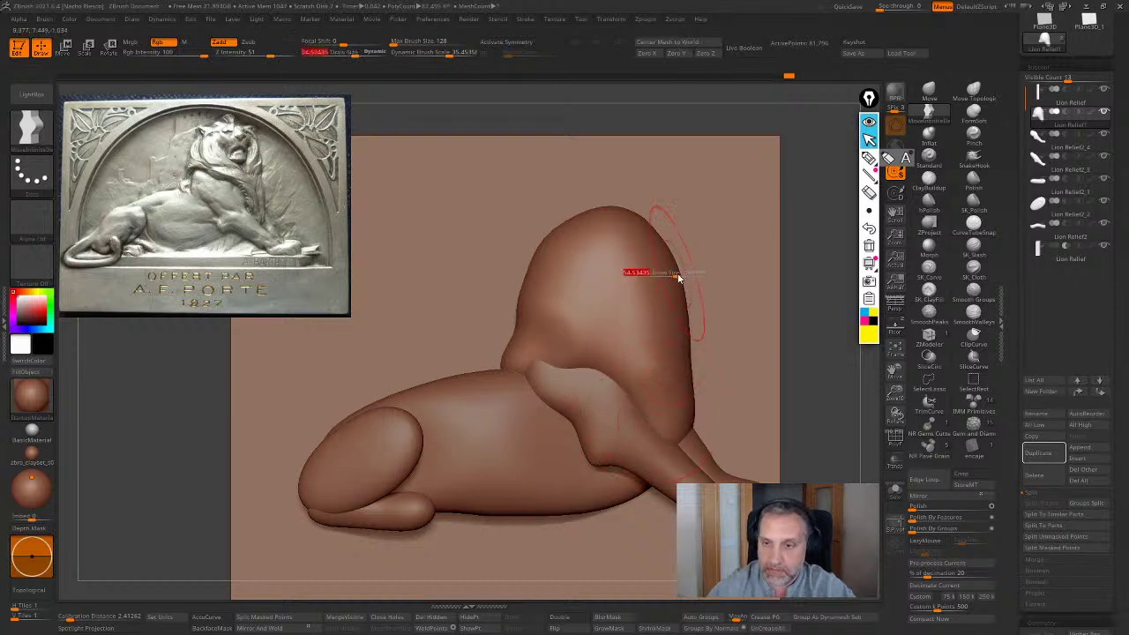
drag(675, 275, 679, 275)
mouse_move(811, 291)
mouse_down()
mouse_move(726, 293)
mouse_move(743, 350)
mouse_move(776, 362)
mouse_move(787, 287)
mouse_up()
mouse_move(670, 311)
mouse_down()
mouse_move(677, 299)
mouse_move(655, 291)
mouse_move(678, 292)
mouse_up()
key(ctrl+z)
alt+right_drag(651, 393, 607, 432)
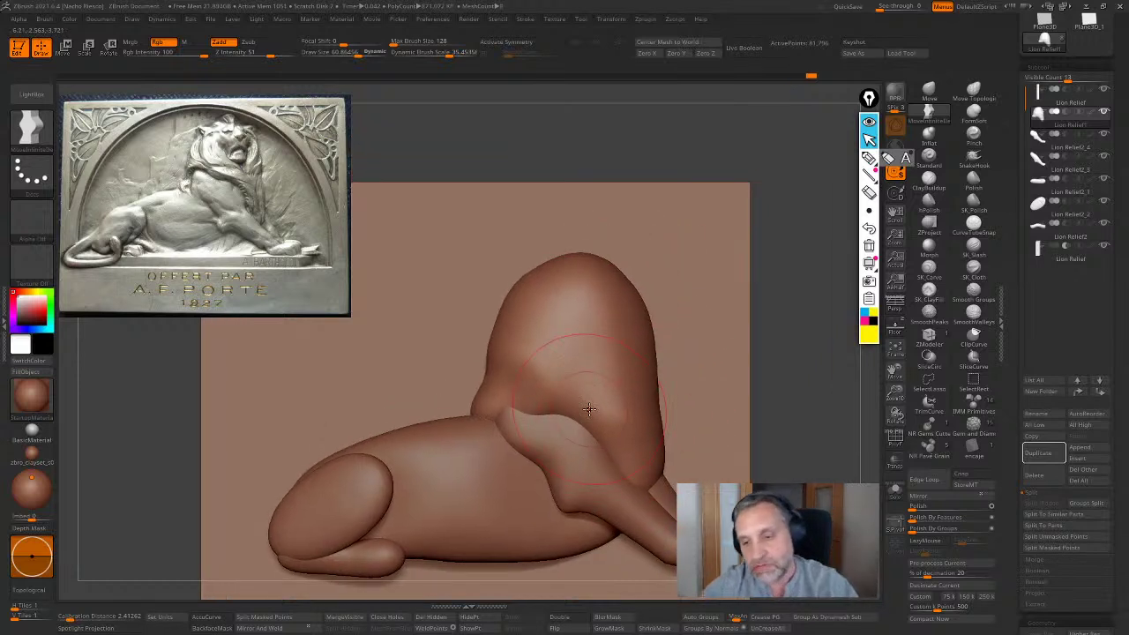
alt+drag(801, 408, 801, 382)
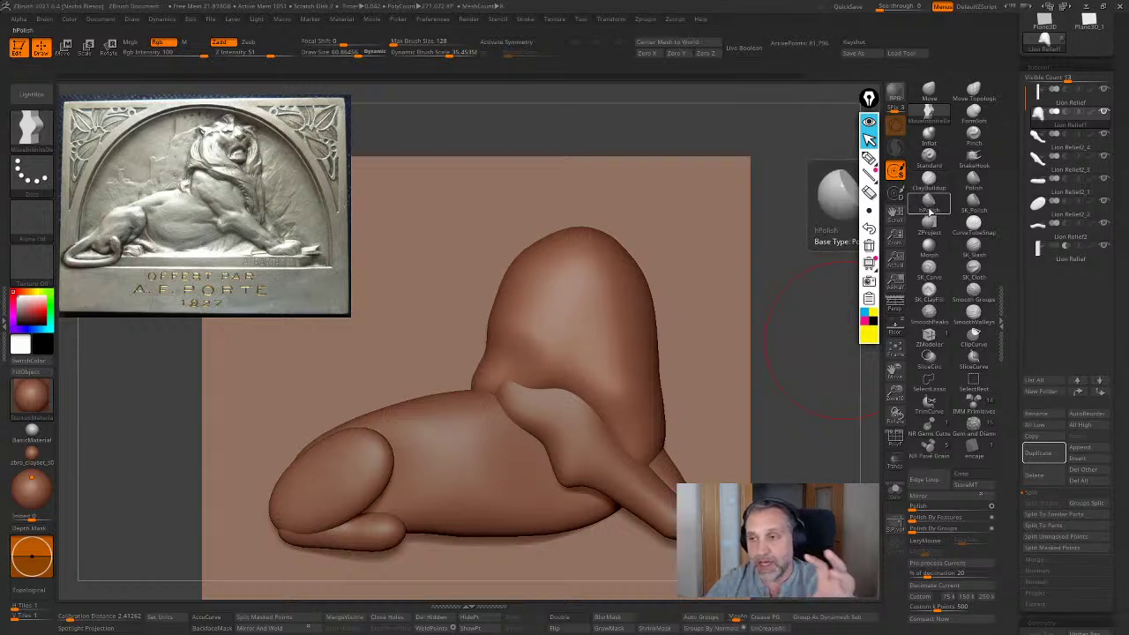
Select the hPolish brush and set its size to about 68 for working on the head and mane form
click(931, 206)
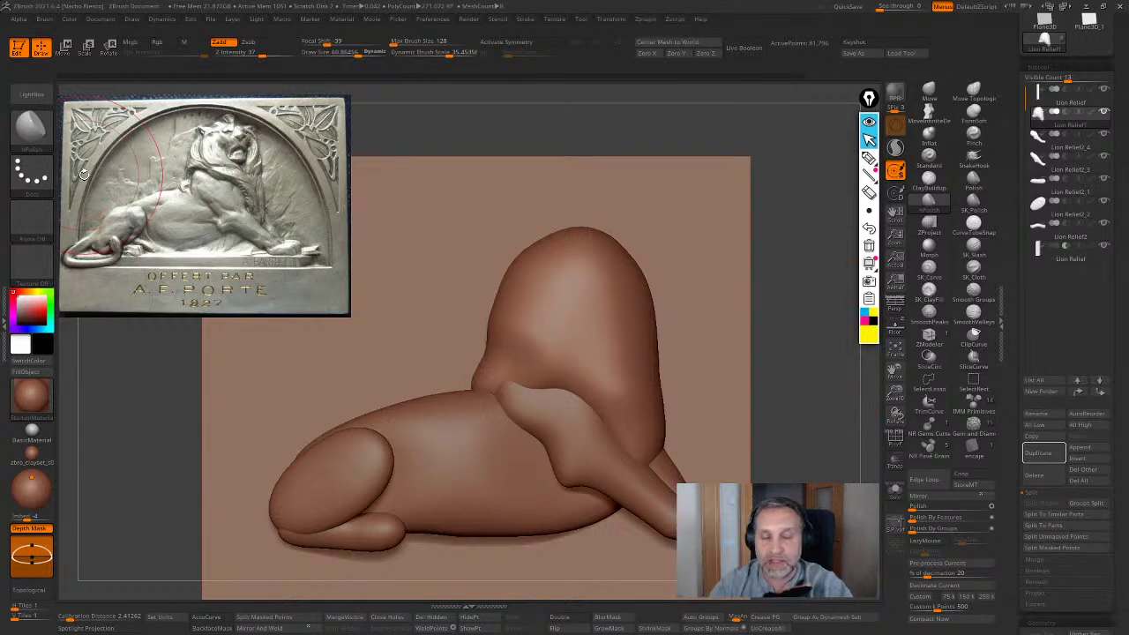
key(s)
click(614, 352)
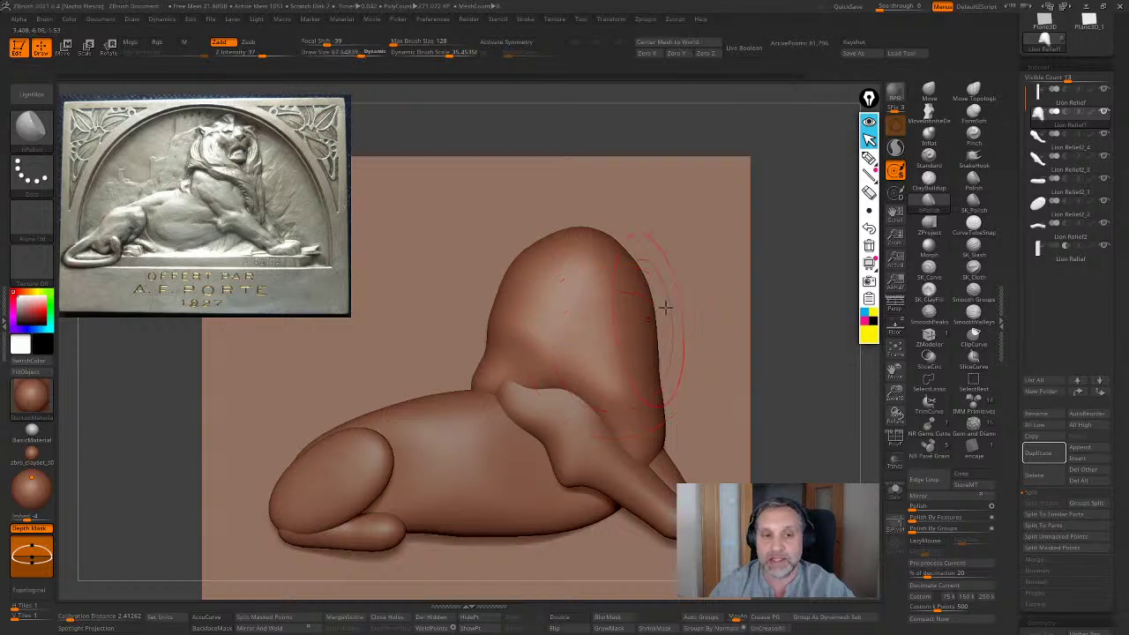
alt+right_drag(722, 275, 837, 356)
ctrl+right_drag(331, 242, 280, 217)
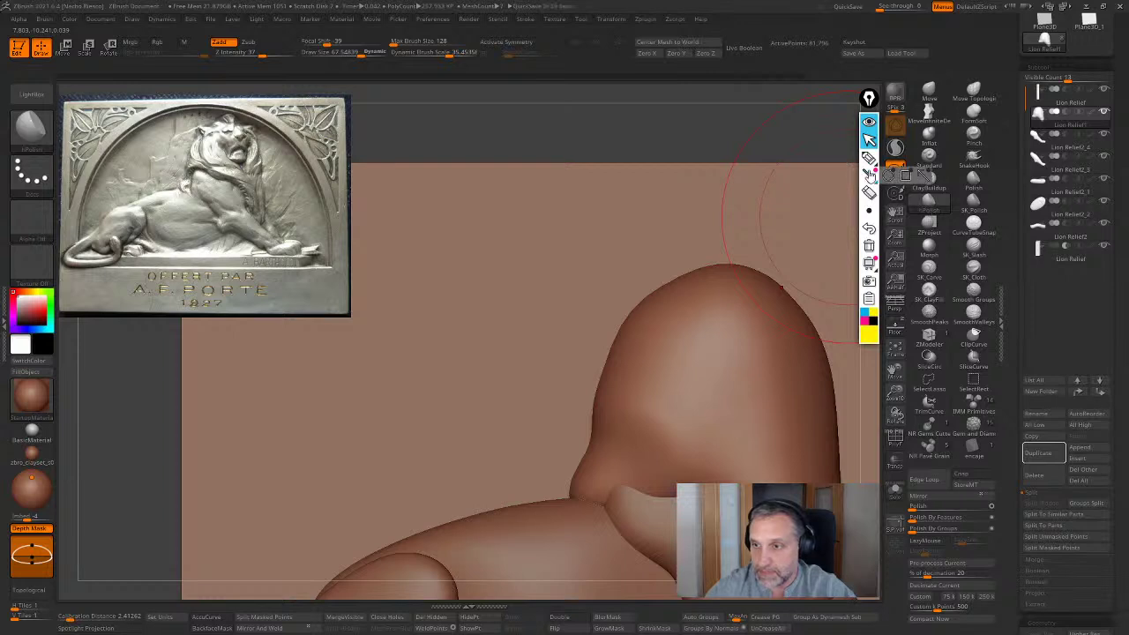
Sketch a cube in yellow annotation ink beside the mane and trace its three inner edges in pink
click(868, 157)
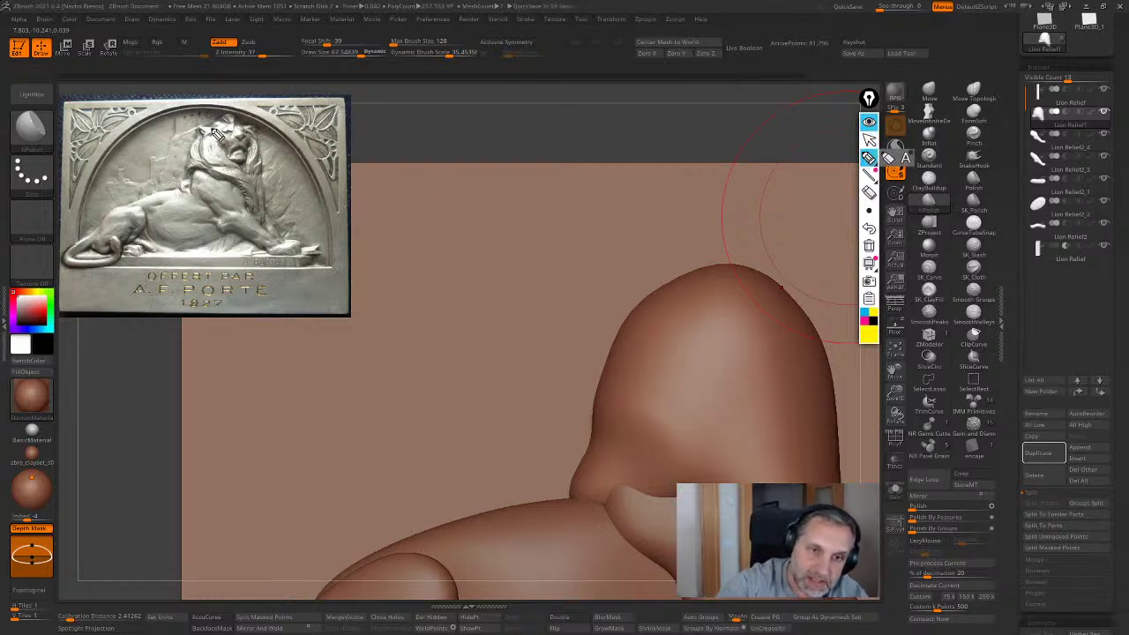
mouse_move(436, 292)
mouse_down()
mouse_move(474, 335)
mouse_move(510, 319)
mouse_move(497, 360)
mouse_move(625, 339)
mouse_up()
mouse_move(531, 251)
mouse_down()
mouse_move(611, 244)
mouse_move(624, 342)
mouse_up()
mouse_move(520, 249)
mouse_down()
mouse_move(499, 202)
mouse_move(556, 186)
mouse_move(624, 259)
mouse_up()
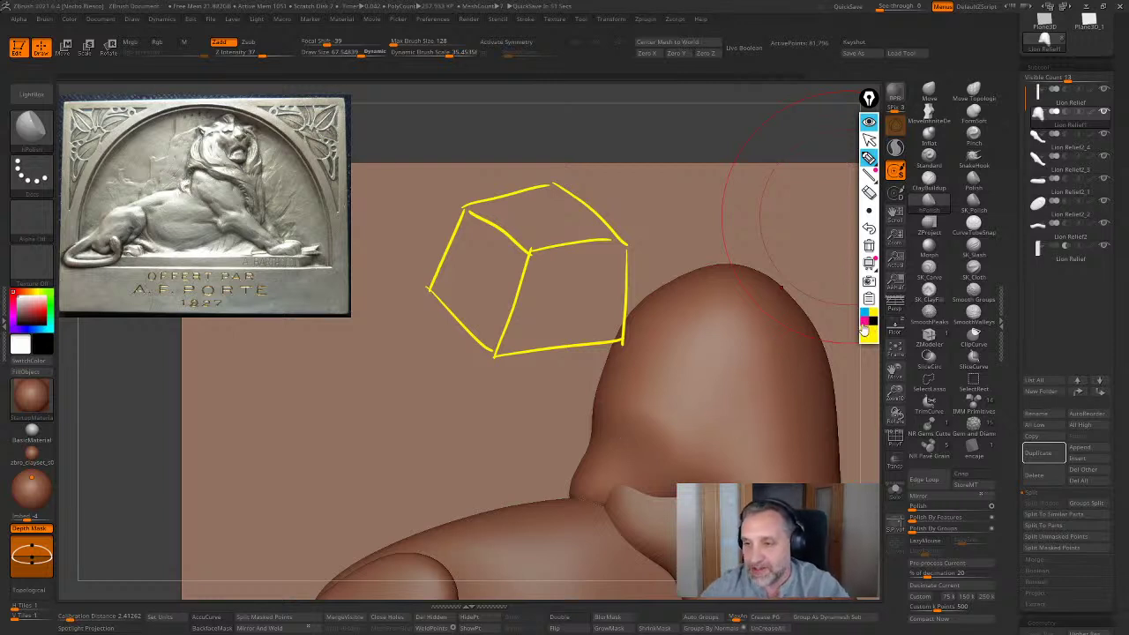
click(864, 328)
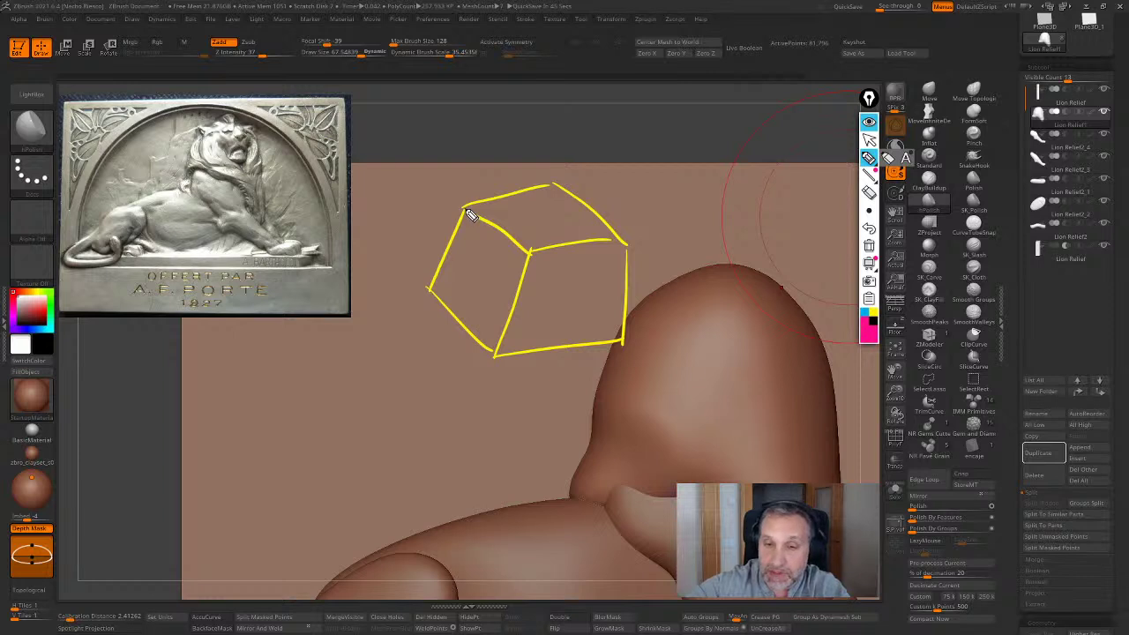
mouse_move(470, 215)
mouse_down()
mouse_move(538, 266)
mouse_move(621, 240)
mouse_up()
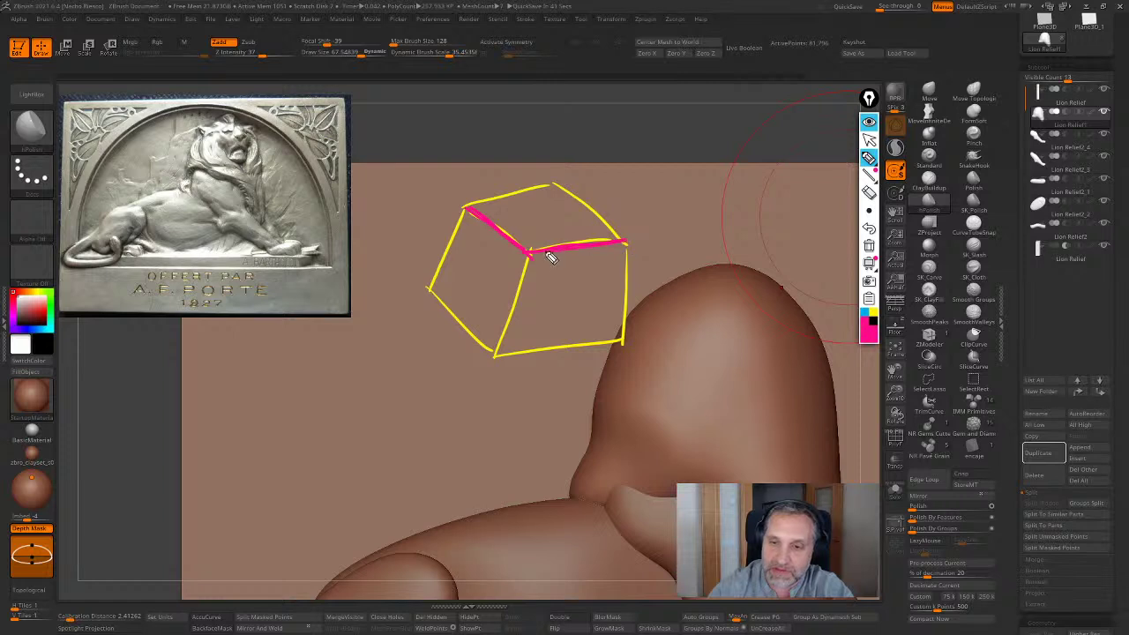
drag(529, 256, 494, 353)
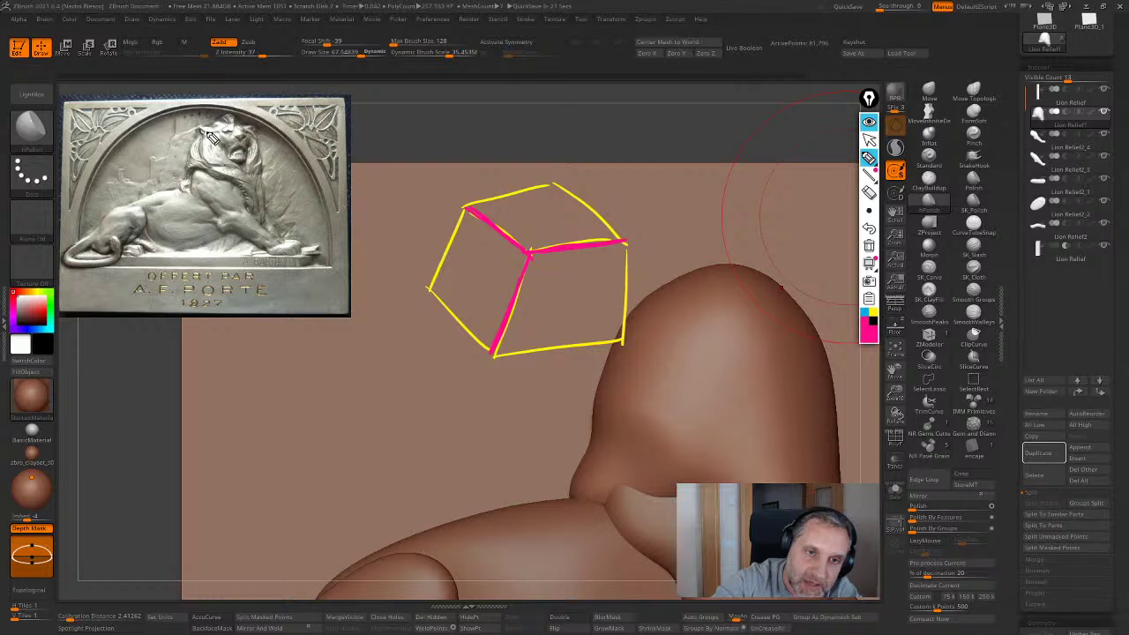
Outline the front plane of the reference lion's face and mane in pink, and number it and the cube's matching face 1
drag(208, 133, 208, 148)
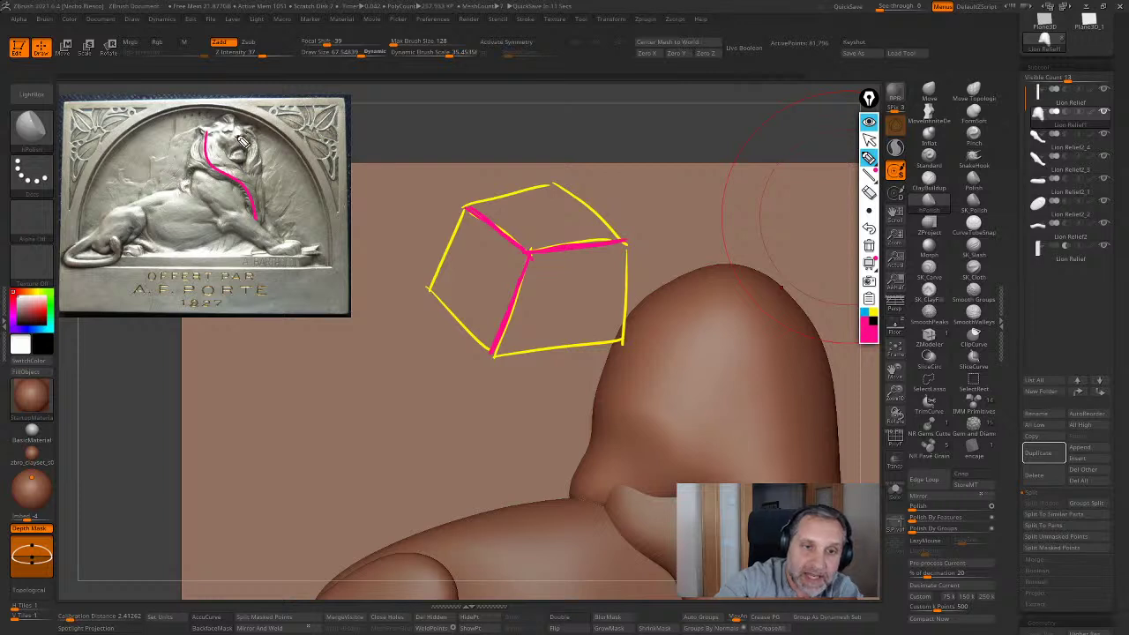
mouse_move(211, 139)
mouse_down()
mouse_move(224, 126)
mouse_move(248, 130)
mouse_move(264, 220)
mouse_up()
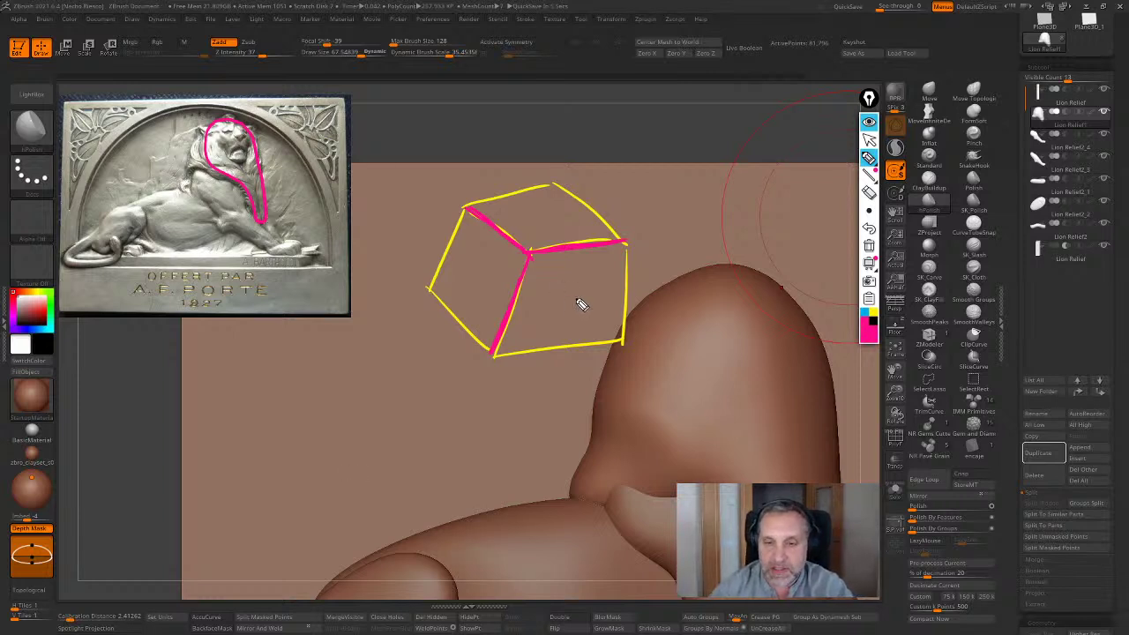
mouse_move(565, 300)
mouse_down()
mouse_move(572, 292)
mouse_move(570, 311)
mouse_up()
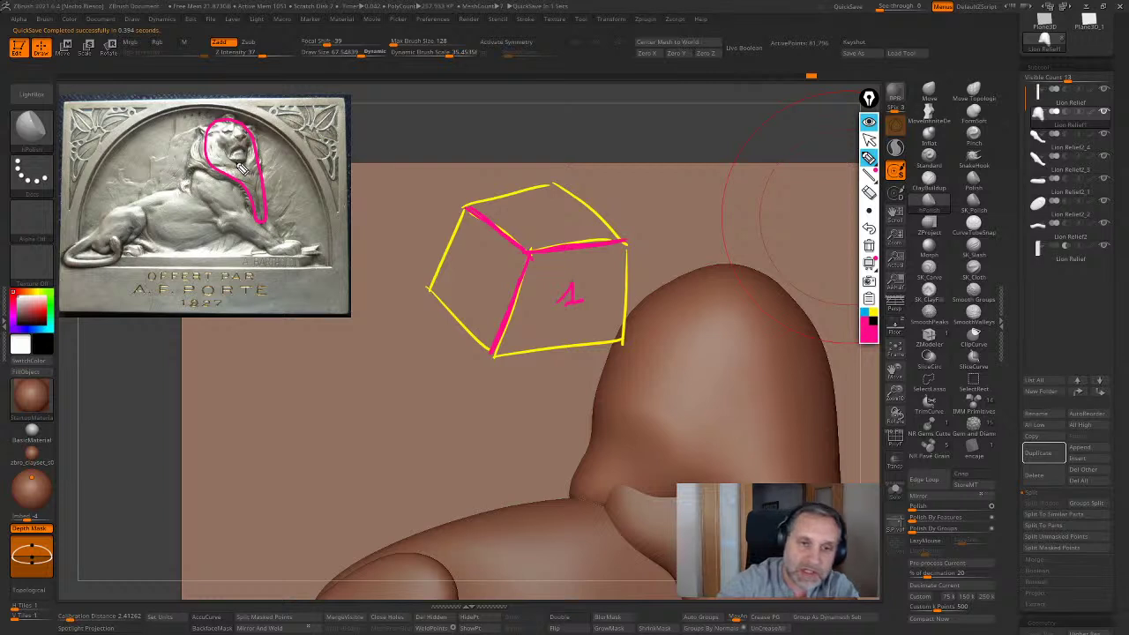
drag(236, 160, 252, 163)
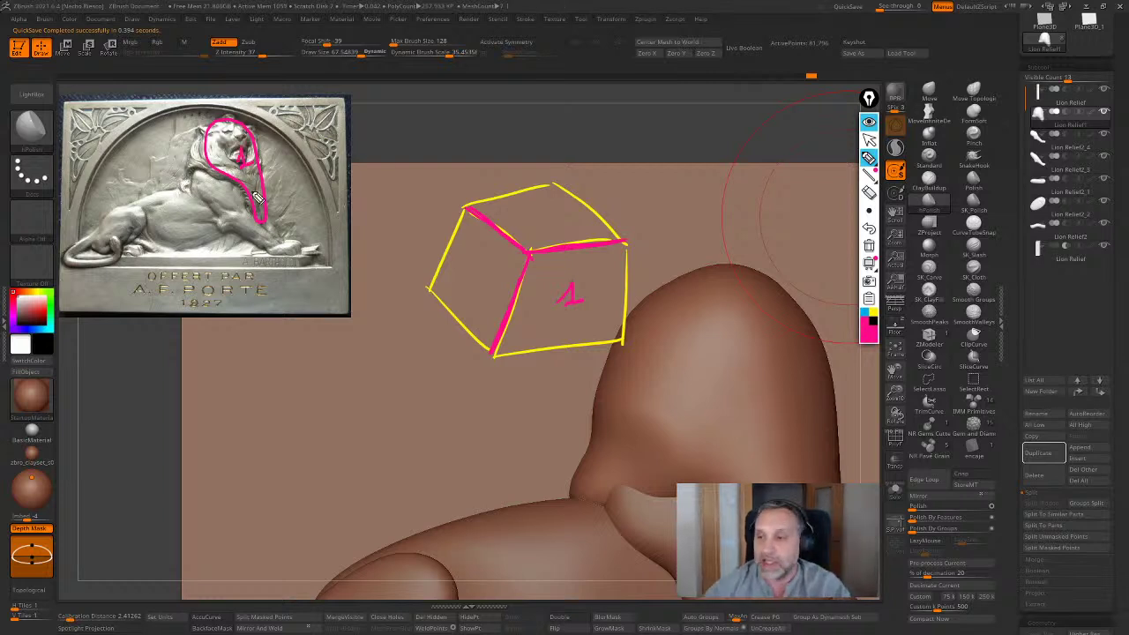
Outline the side plane of the reference lion's mane in blue and number the cube's matching face 2
click(865, 313)
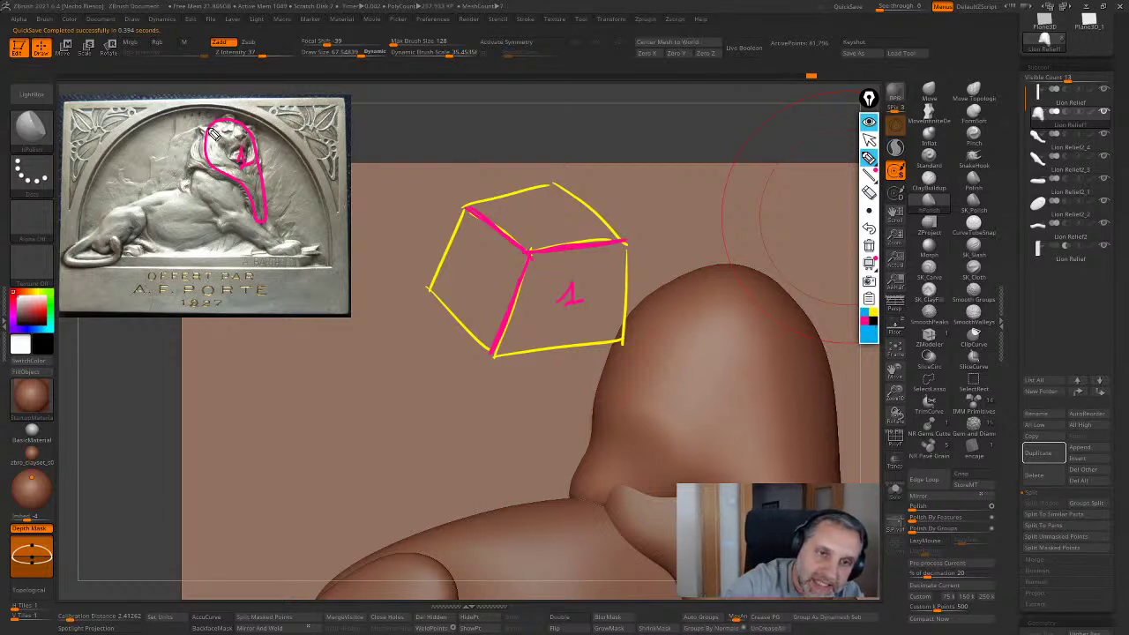
drag(198, 148, 193, 170)
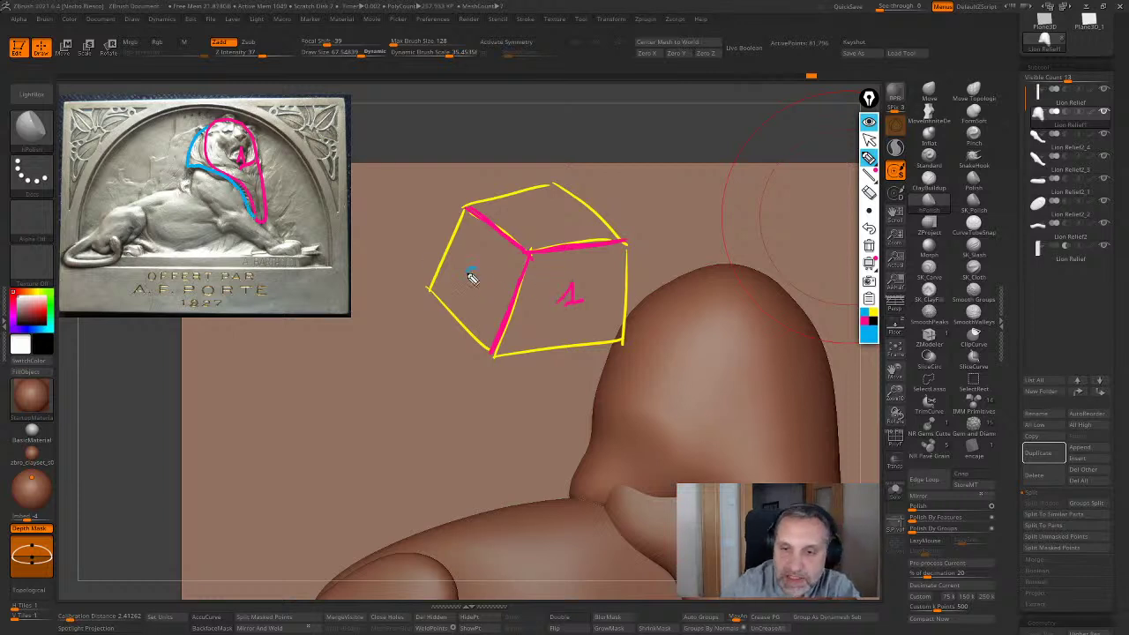
drag(469, 273, 478, 285)
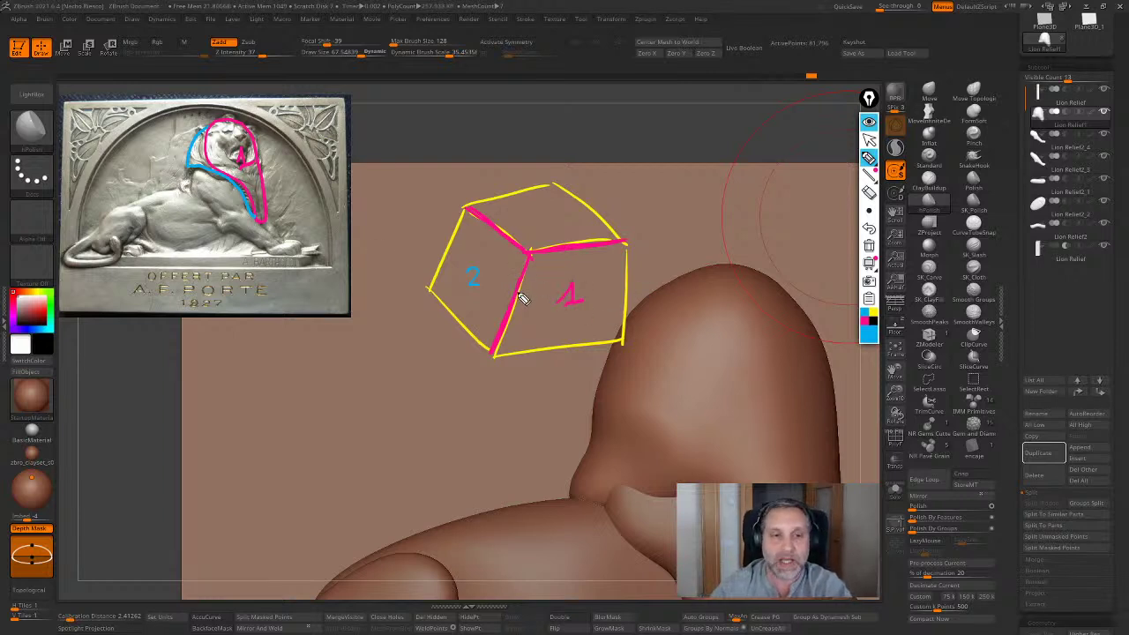
Trace the edge between planes 1 and 2 in black on the cube and the reference lion, and clear all annotations
click(867, 317)
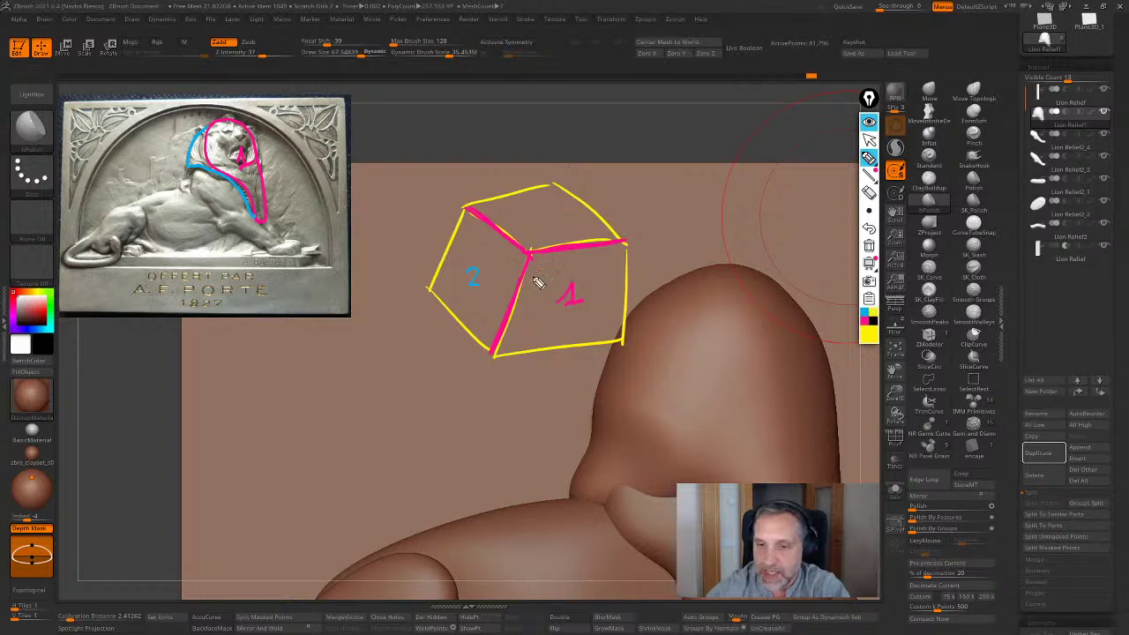
click(864, 322)
mouse_move(531, 262)
mouse_down()
mouse_move(490, 374)
mouse_move(518, 299)
mouse_up()
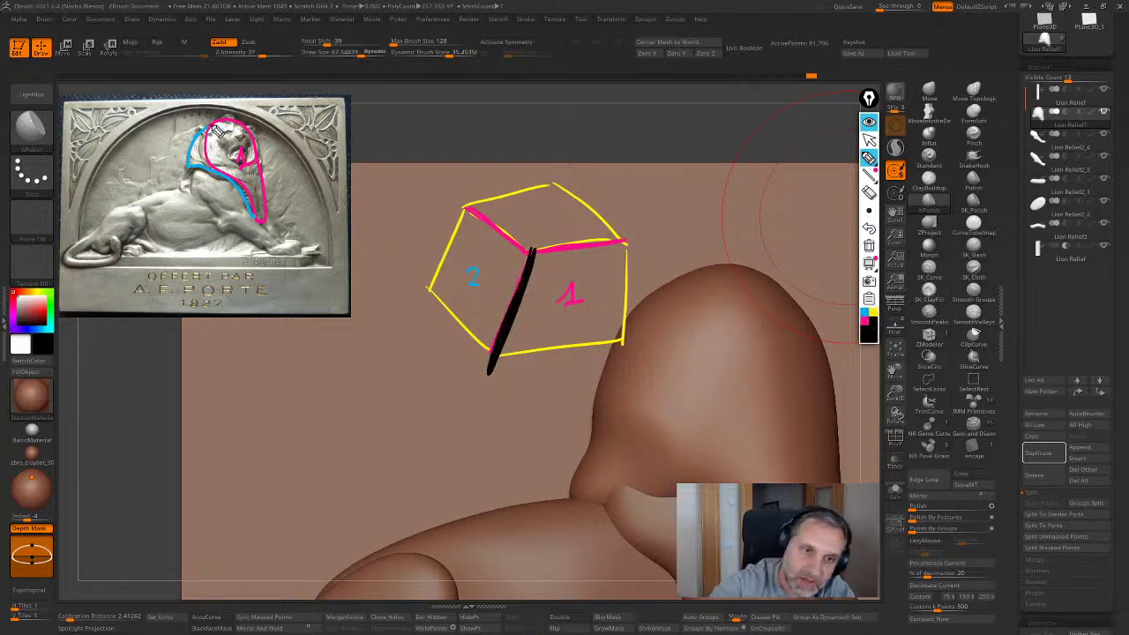
mouse_move(214, 131)
mouse_down()
mouse_move(205, 166)
mouse_move(258, 205)
mouse_up()
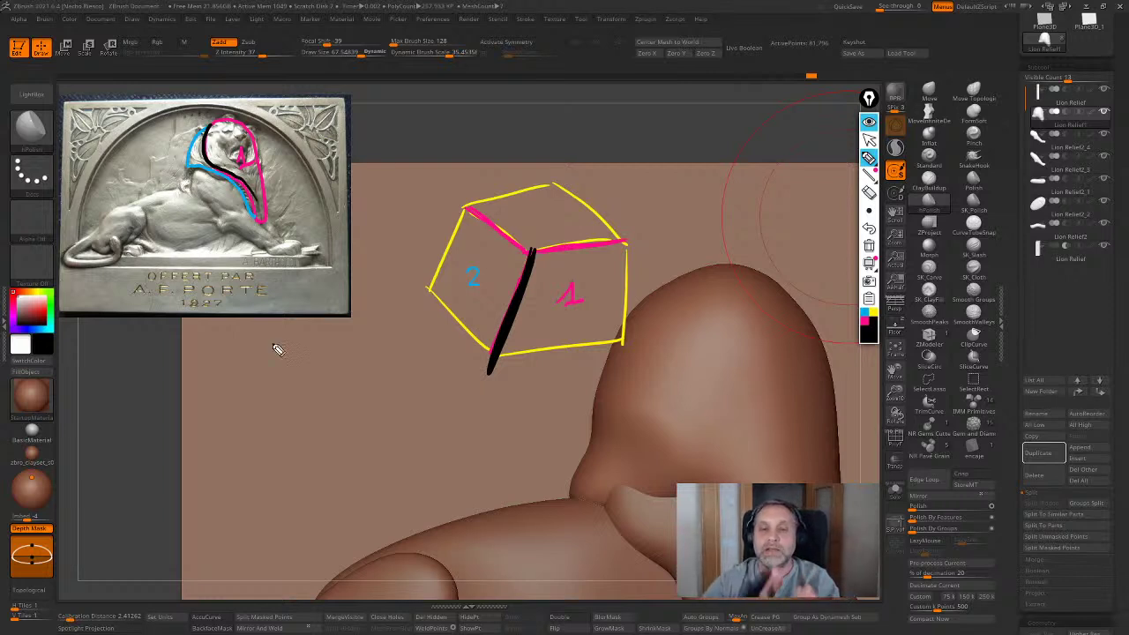
click(869, 246)
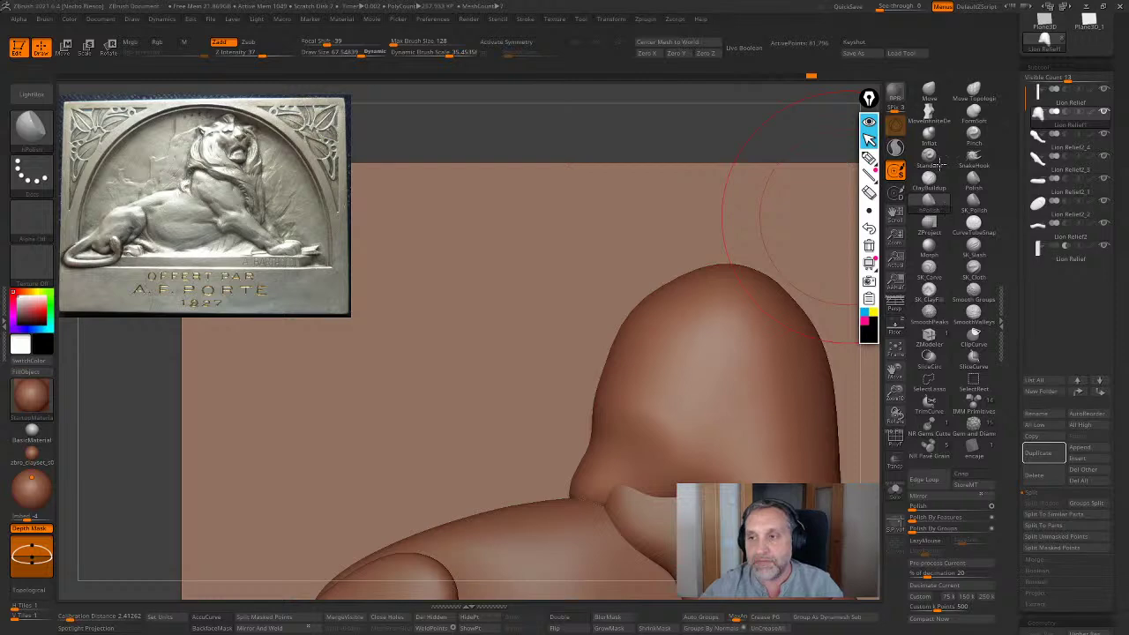
Flatten the front plane of the head and mane form with the hPolish brush at size about 70, leaving a defined edge against the side plane
click(931, 206)
click(938, 200)
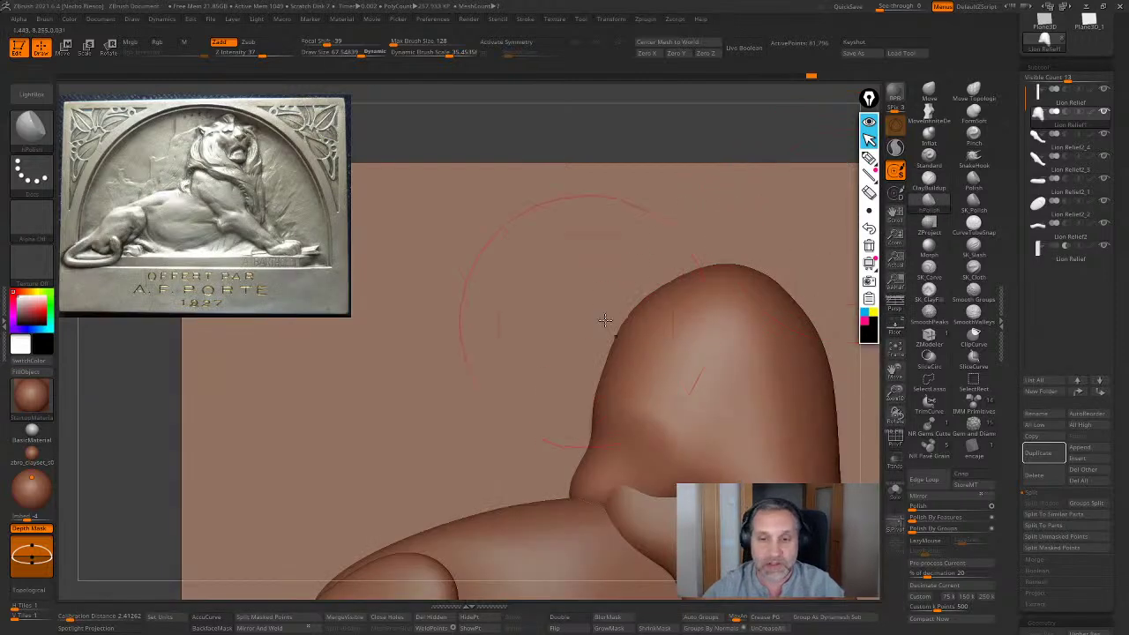
alt+right_drag(661, 352, 484, 330)
mouse_move(604, 345)
mouse_down()
mouse_move(608, 392)
mouse_move(563, 316)
mouse_move(560, 414)
mouse_move(597, 310)
mouse_move(555, 282)
mouse_move(575, 377)
mouse_up()
right_drag(575, 377, 611, 317)
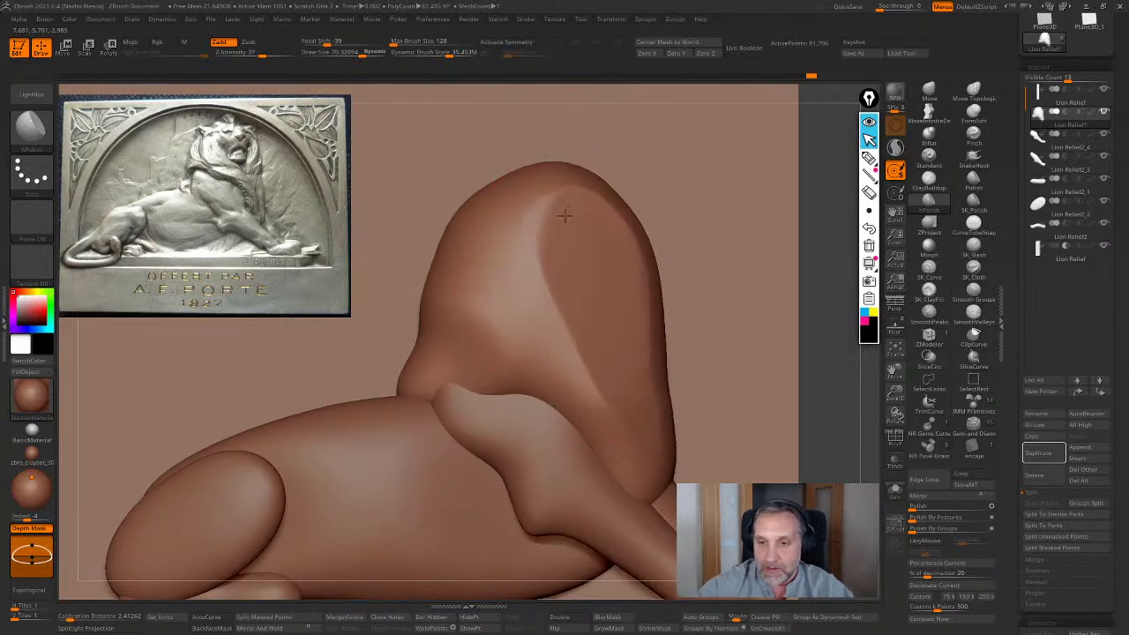
mouse_move(648, 343)
mouse_down()
mouse_move(577, 285)
mouse_move(569, 230)
mouse_move(551, 226)
mouse_move(589, 379)
mouse_up()
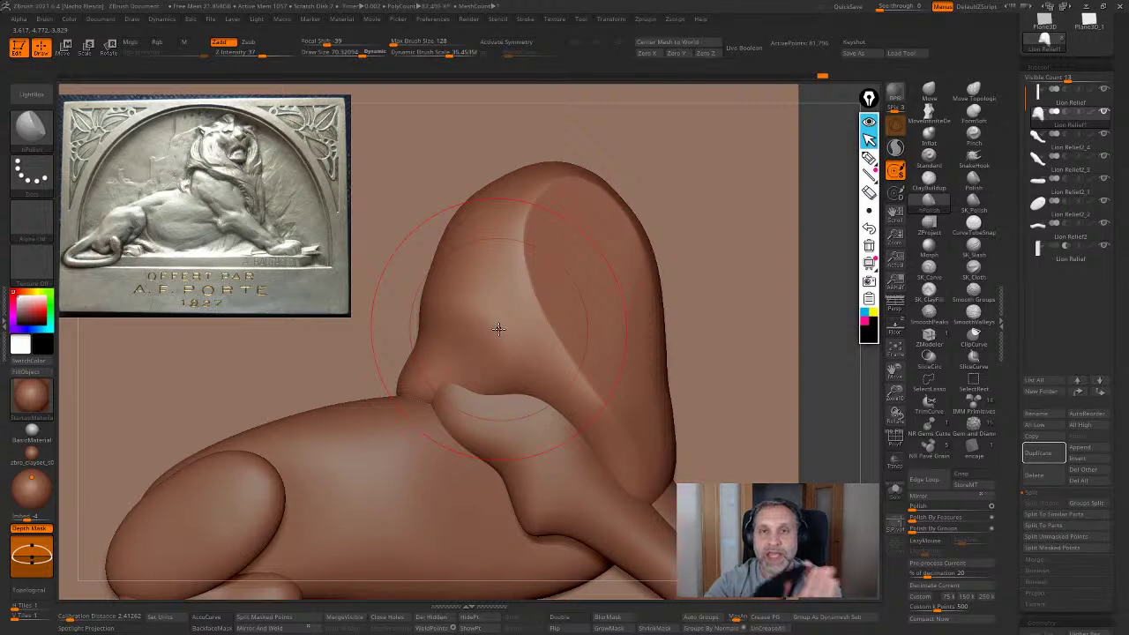
Sketch a sharp corner in yellow annotation ink beside the mane to illustrate the plane change, and clear it
click(872, 315)
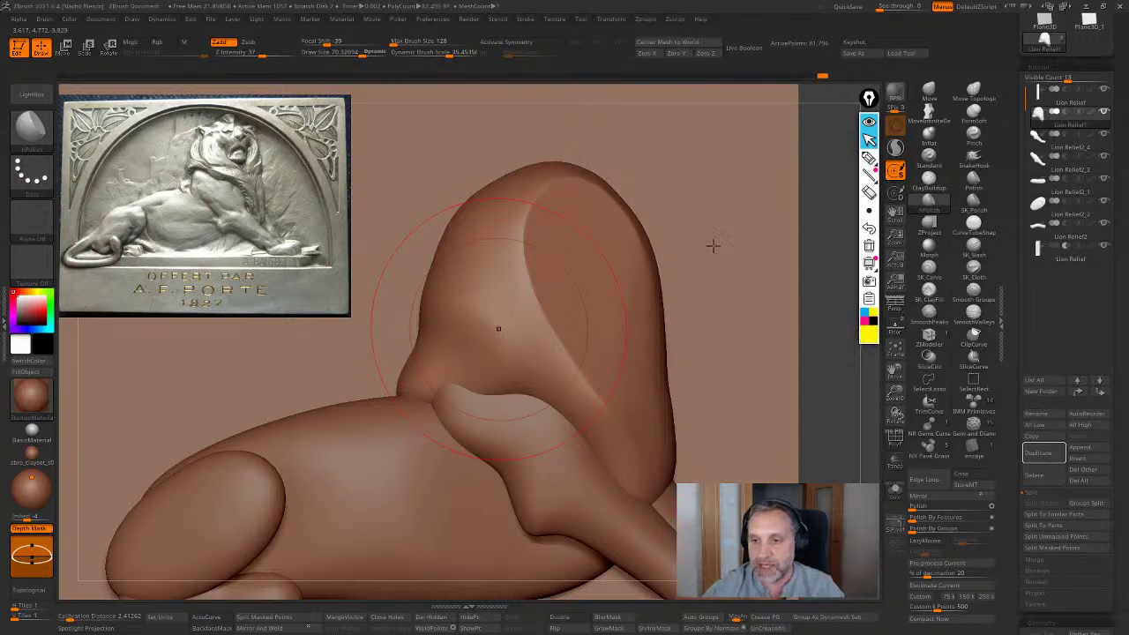
click(868, 157)
mouse_move(681, 248)
mouse_down()
mouse_move(723, 350)
mouse_move(703, 369)
mouse_up()
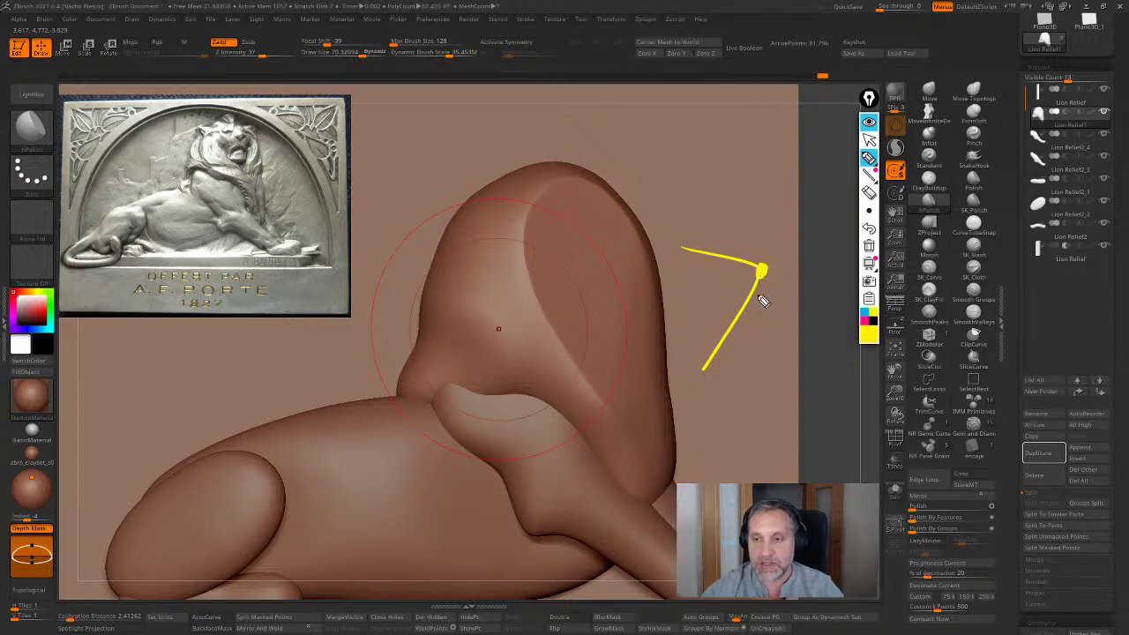
click(869, 140)
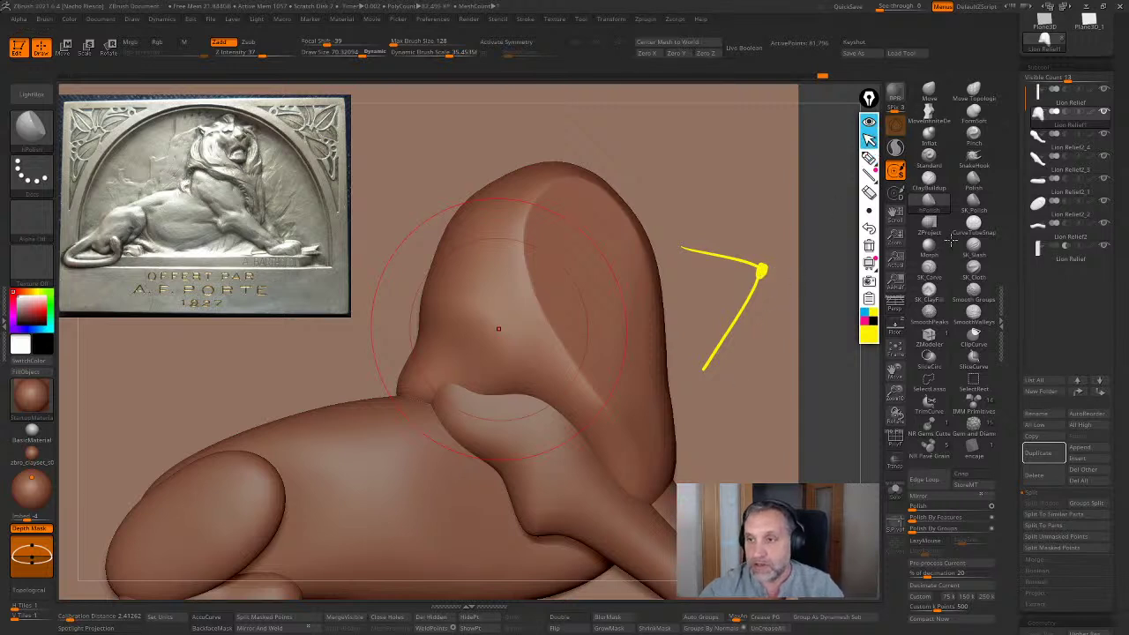
click(868, 246)
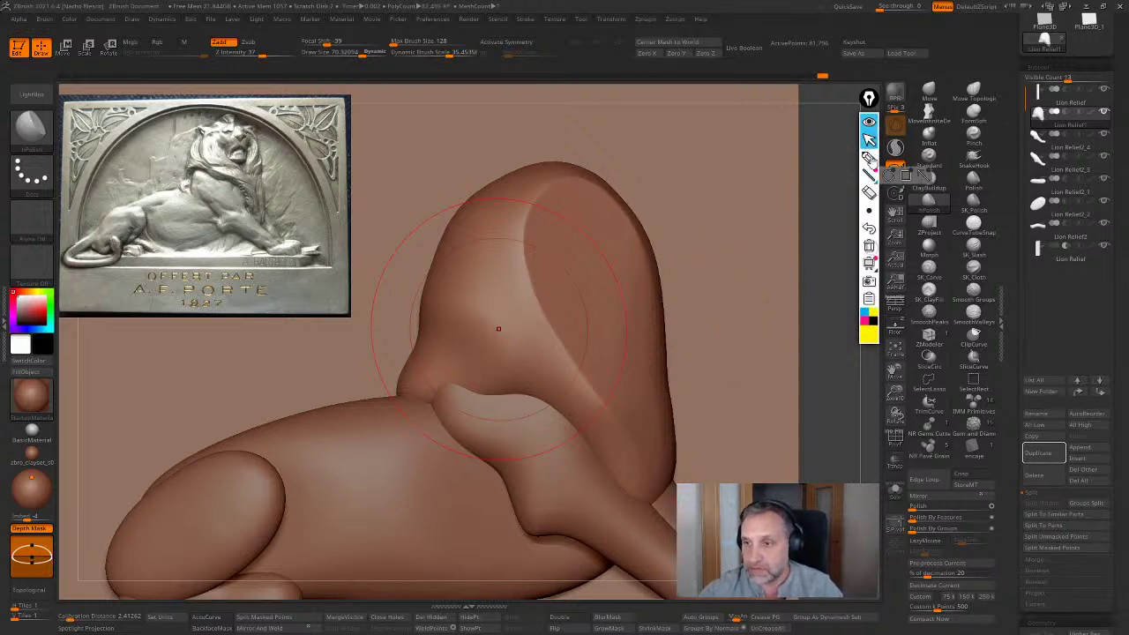
Select the SK_Slash brush for working on the mane form
click(972, 250)
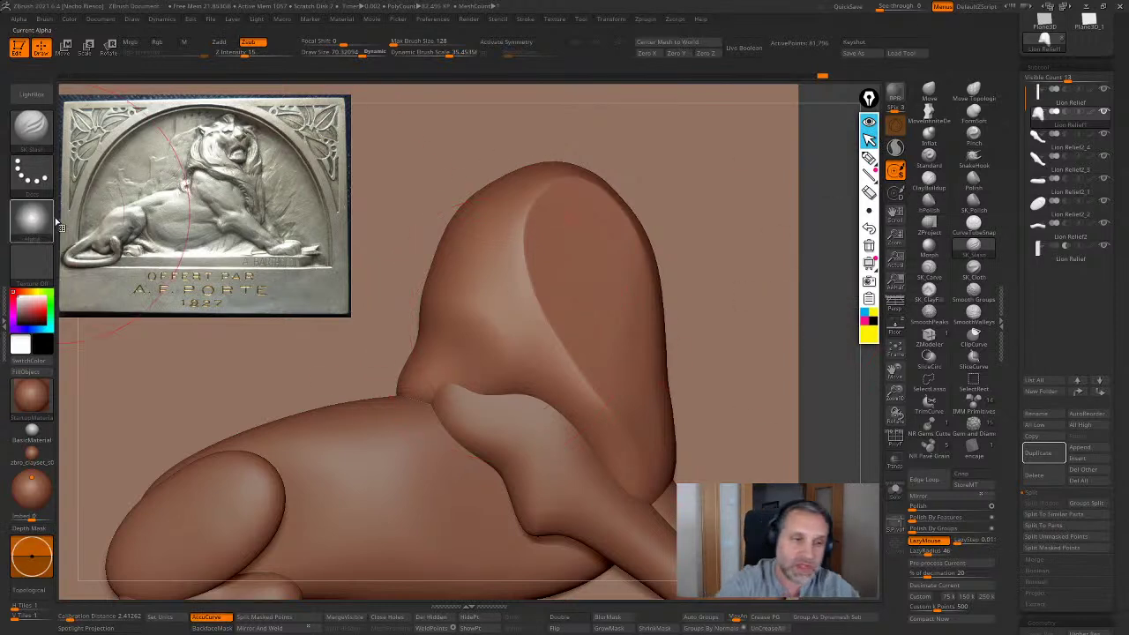
Assign Alpha 39 to the SK_Slash brush, show the lion reference overlay and reduce the brush size to about 26
click(39, 226)
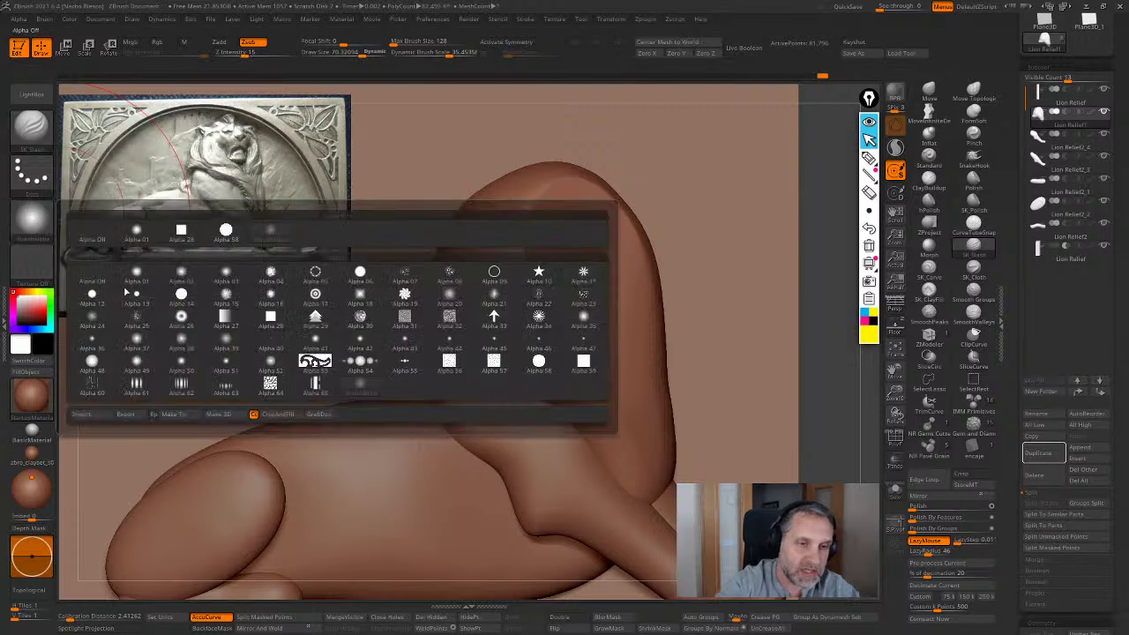
mouse_move(231, 350)
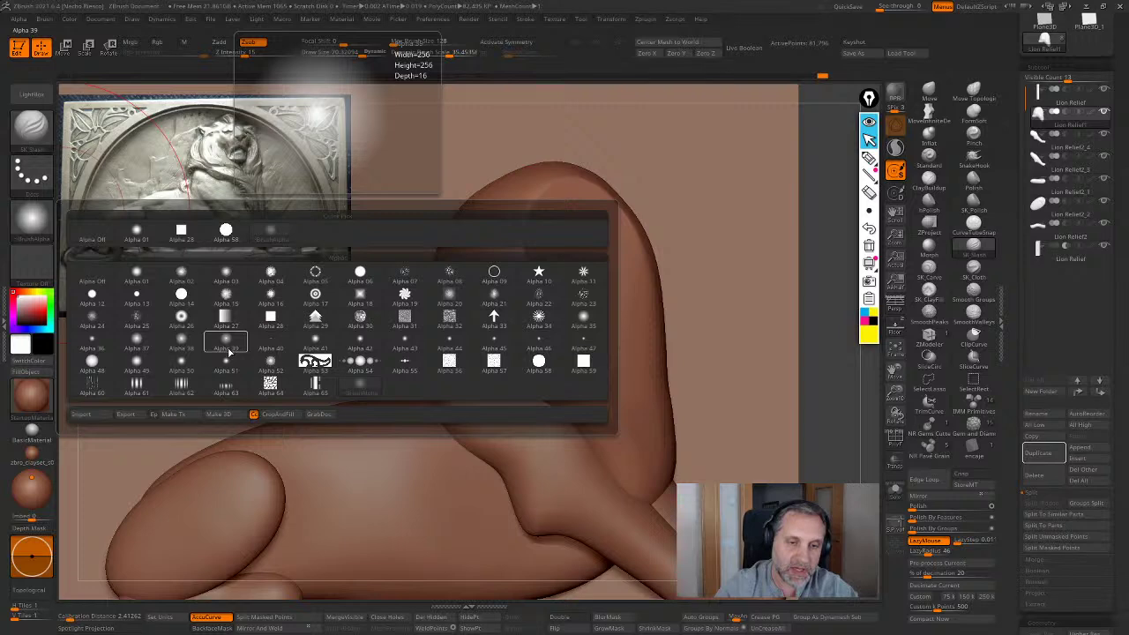
click(228, 350)
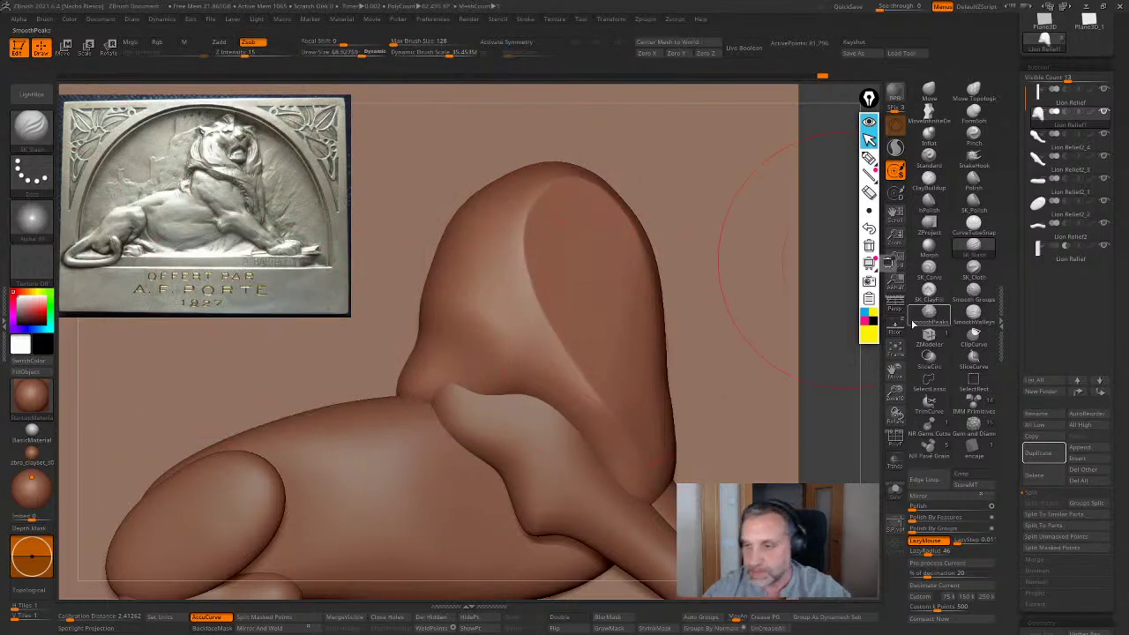
click(896, 325)
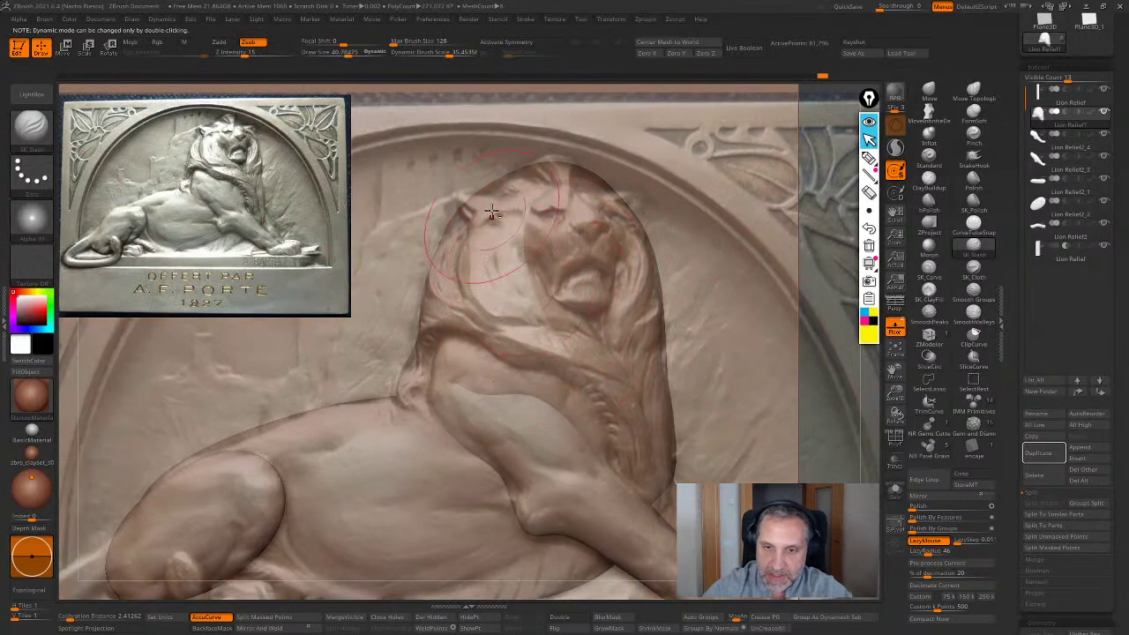
key(s)
drag(501, 192, 489, 191)
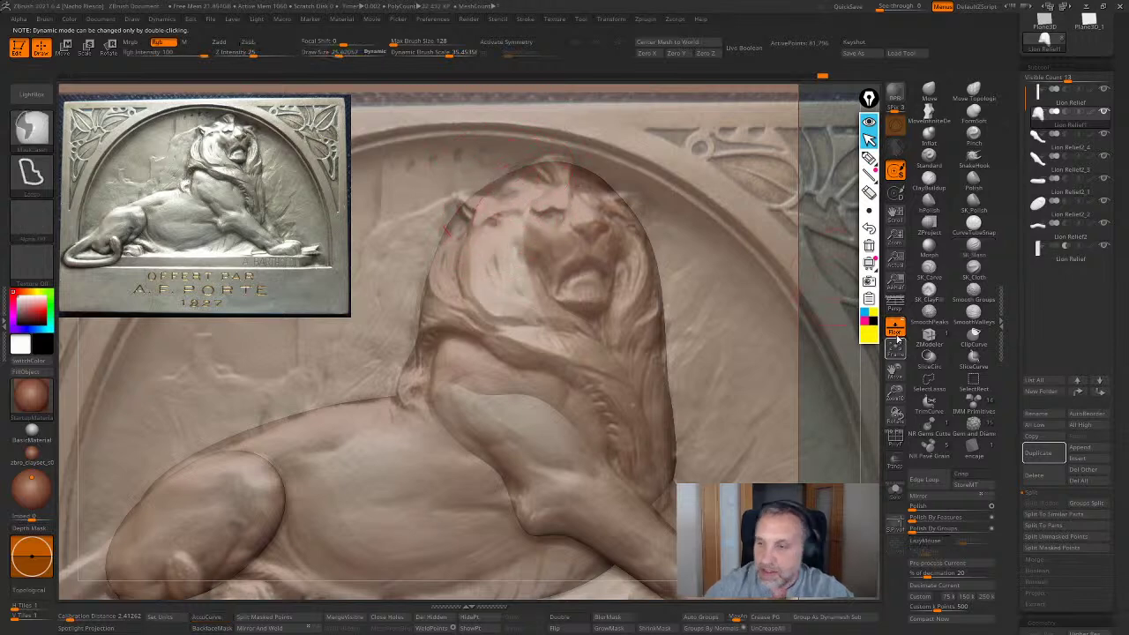
click(894, 328)
mouse_move(498, 212)
mouse_down()
mouse_move(490, 222)
mouse_move(540, 378)
mouse_up()
key(ctrl+z)
drag(490, 215, 585, 391)
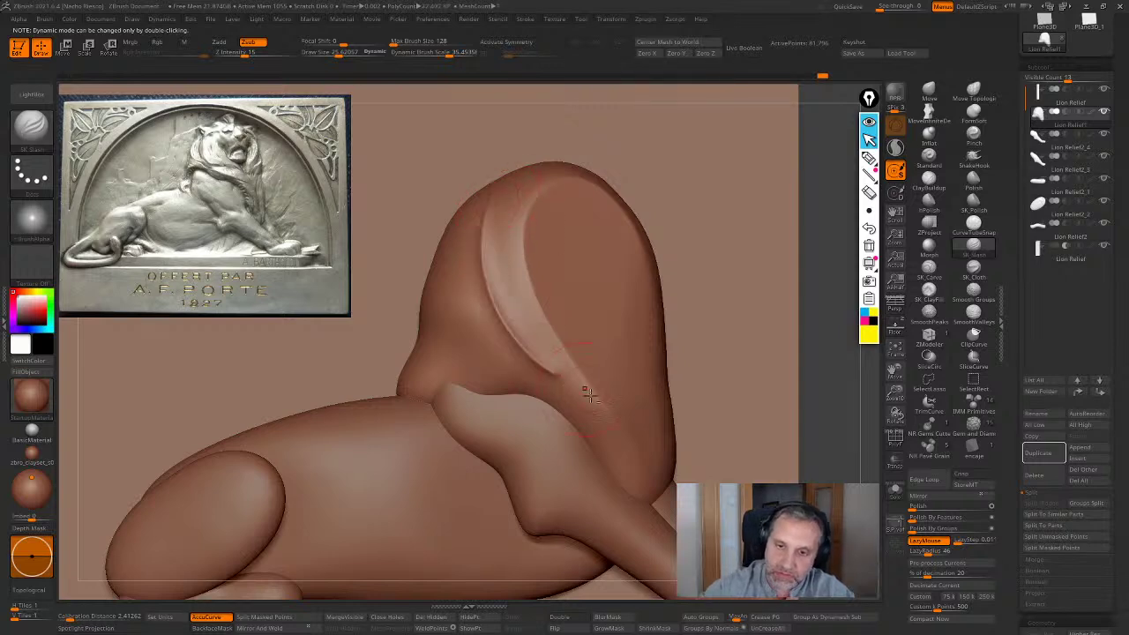
mouse_move(646, 515)
right_down()
mouse_move(564, 499)
mouse_move(657, 485)
right_up()
key(ctrl+z)
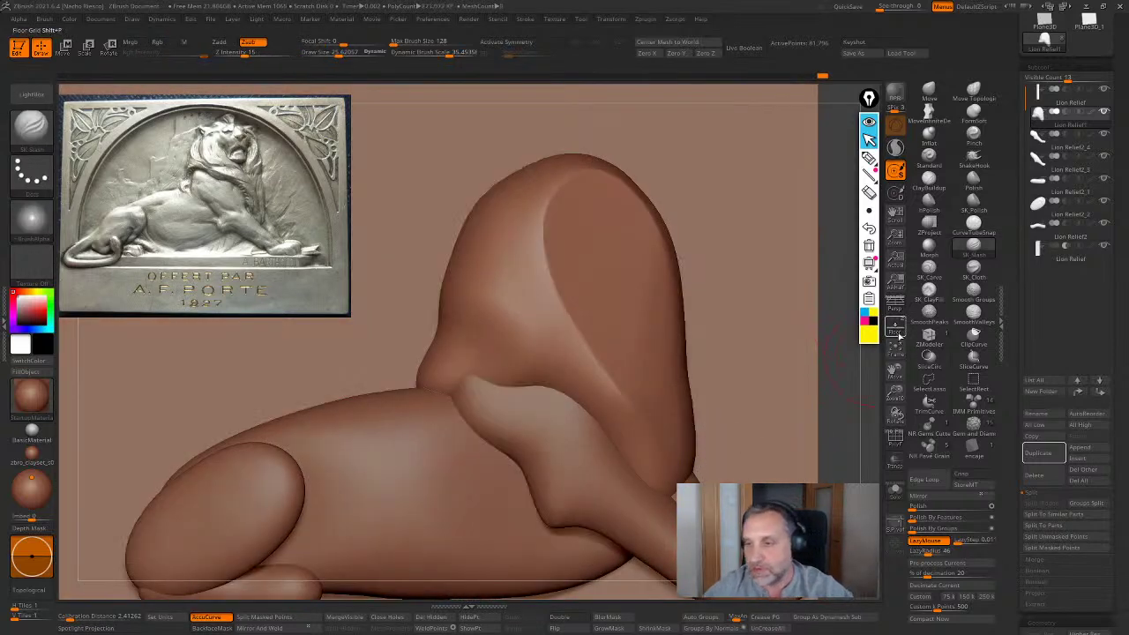
Over the reference overlay, carve a groove with SK_Slash along the mane's inner edge beside the face and down toward the chest
click(894, 328)
mouse_move(480, 222)
mouse_down()
mouse_move(492, 295)
mouse_move(533, 332)
mouse_move(630, 382)
mouse_move(654, 480)
mouse_move(649, 526)
mouse_up()
mouse_move(507, 304)
mouse_down()
mouse_move(485, 268)
mouse_move(521, 168)
mouse_move(552, 151)
mouse_up()
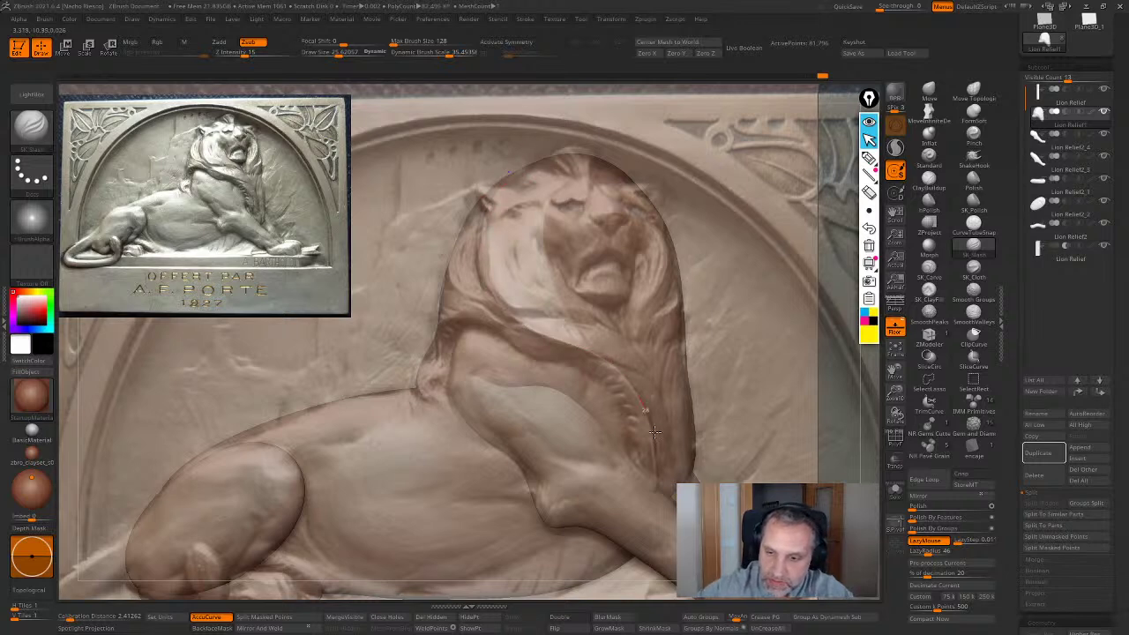
drag(654, 432, 656, 490)
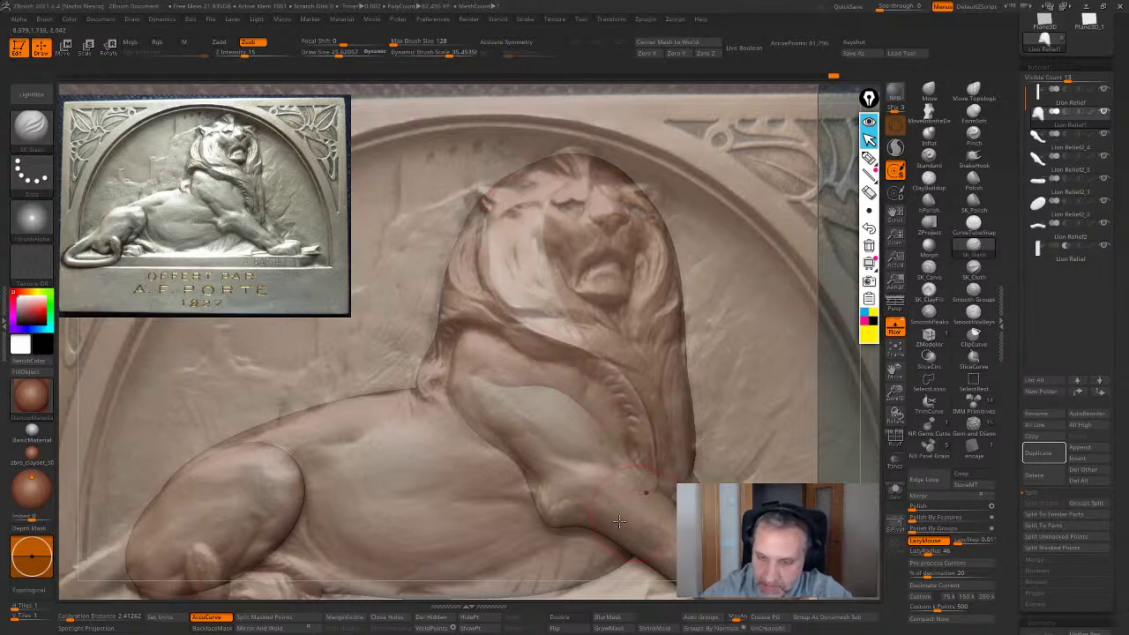
With a smaller SK_Slash brush, carve the mane's lower edge above the shoulder and down the chest, and hide the reference overlay
key(s)
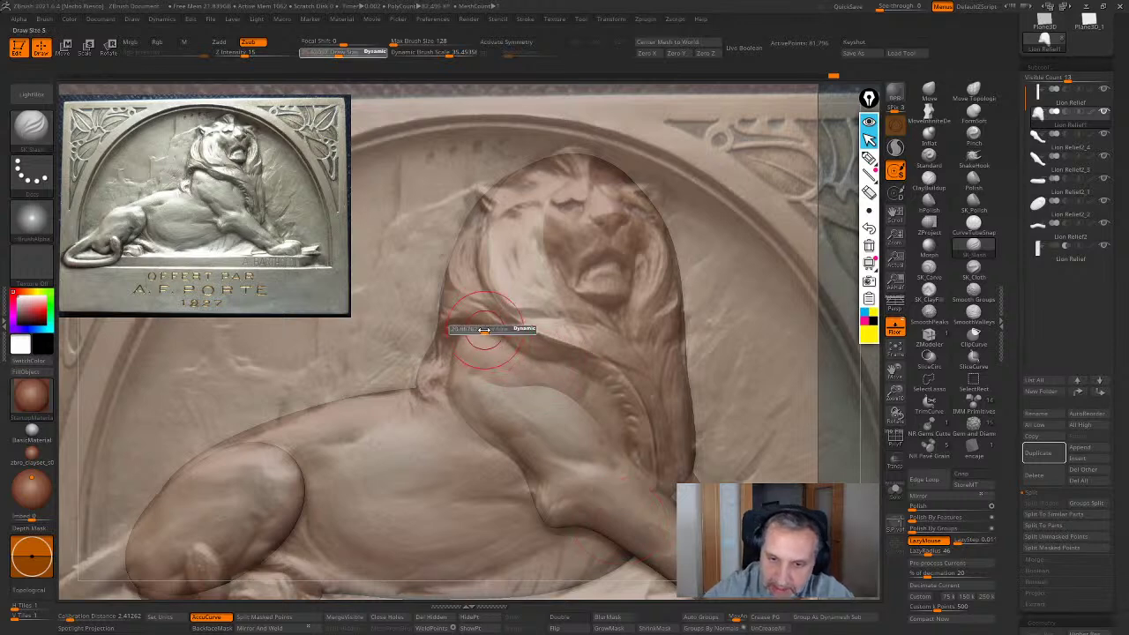
drag(489, 329, 482, 329)
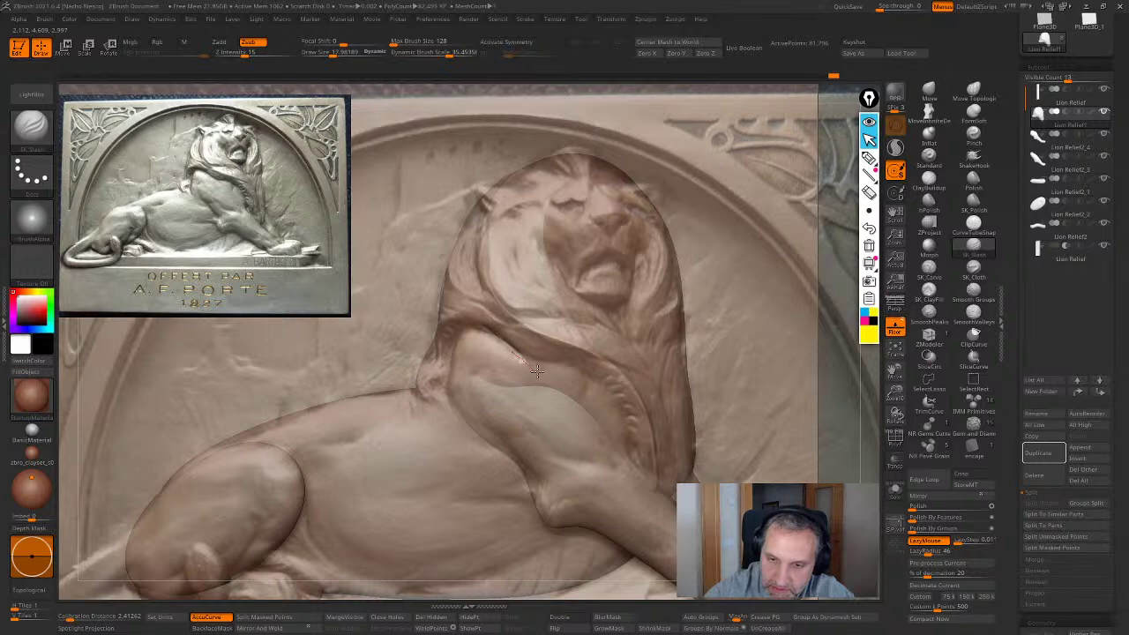
drag(500, 341, 565, 364)
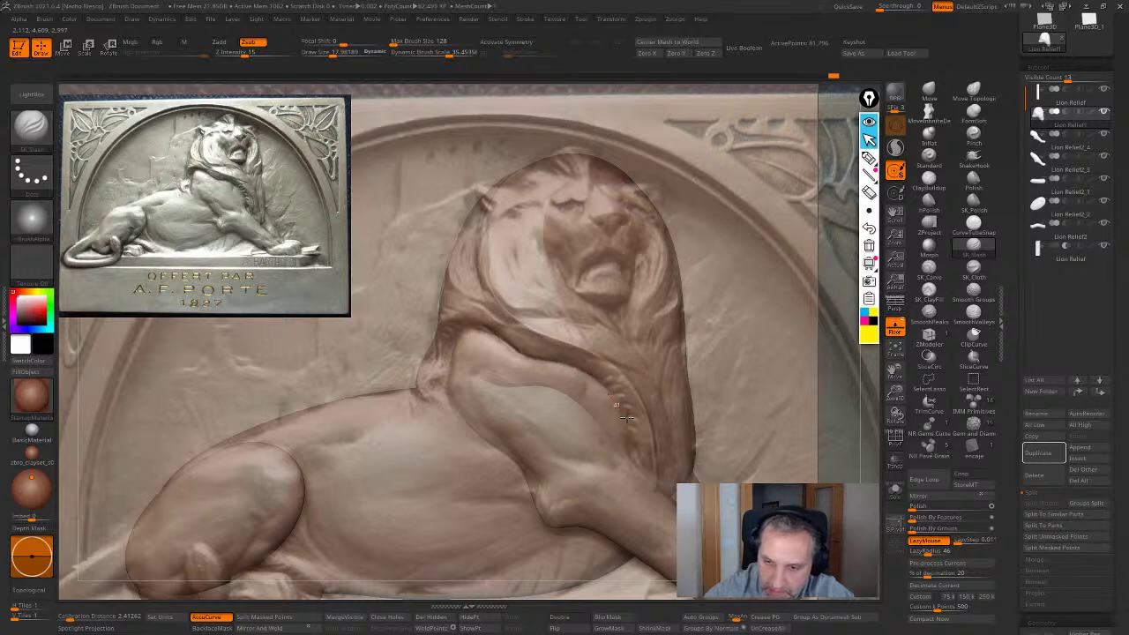
drag(565, 364, 629, 476)
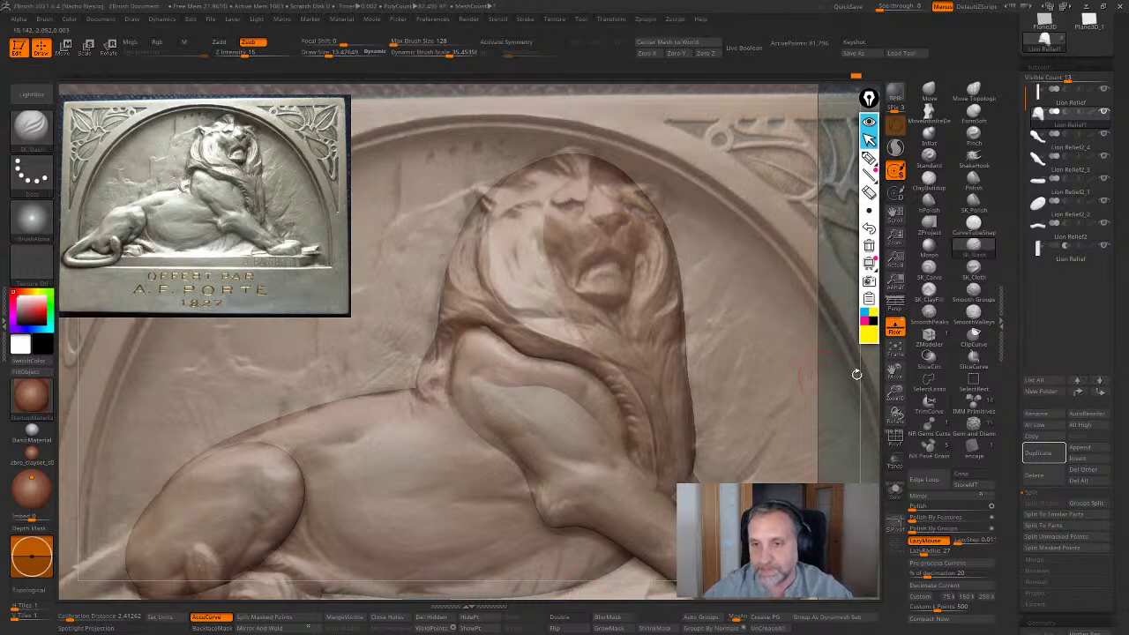
click(872, 325)
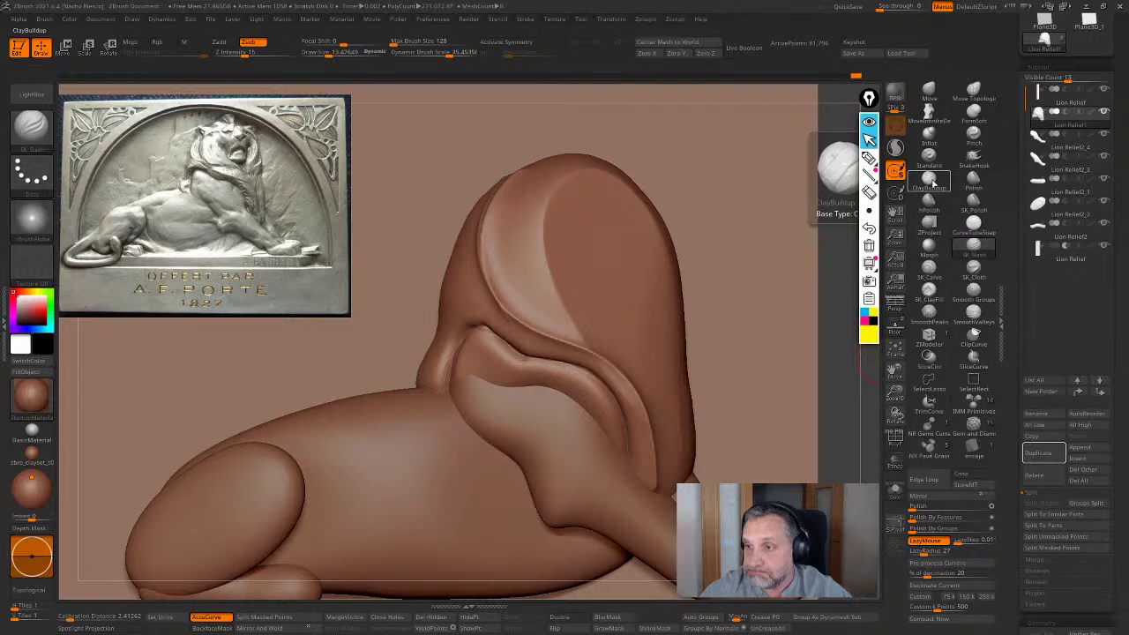
Using ClayBuildup with the alpha off, cut back the surface between the mane's lower edge and the shoulder
click(933, 181)
click(31, 217)
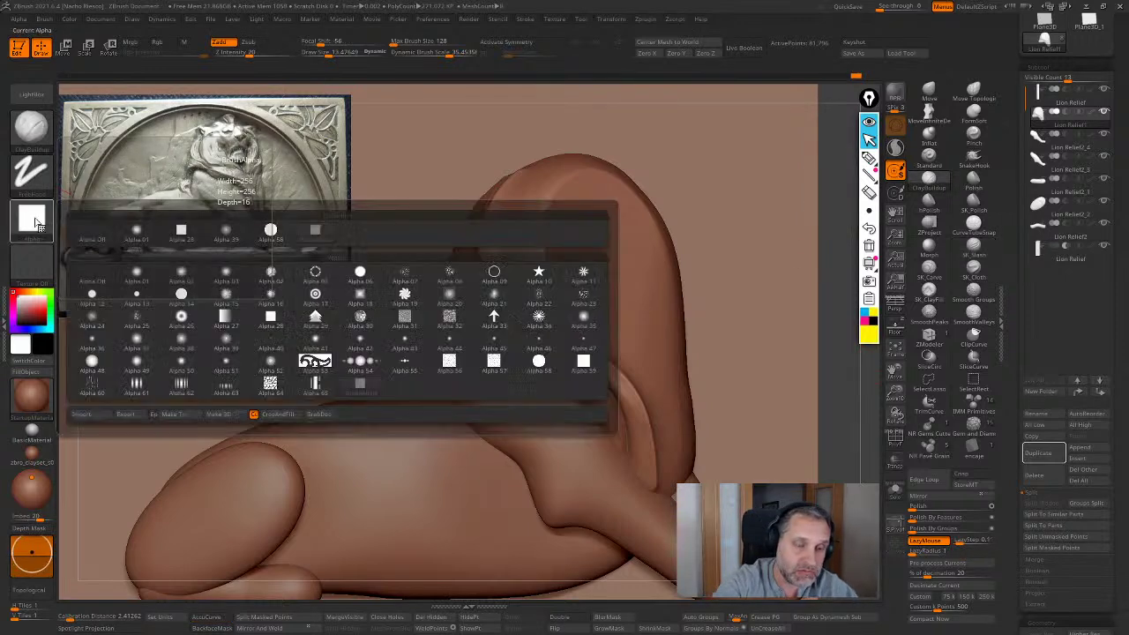
click(137, 300)
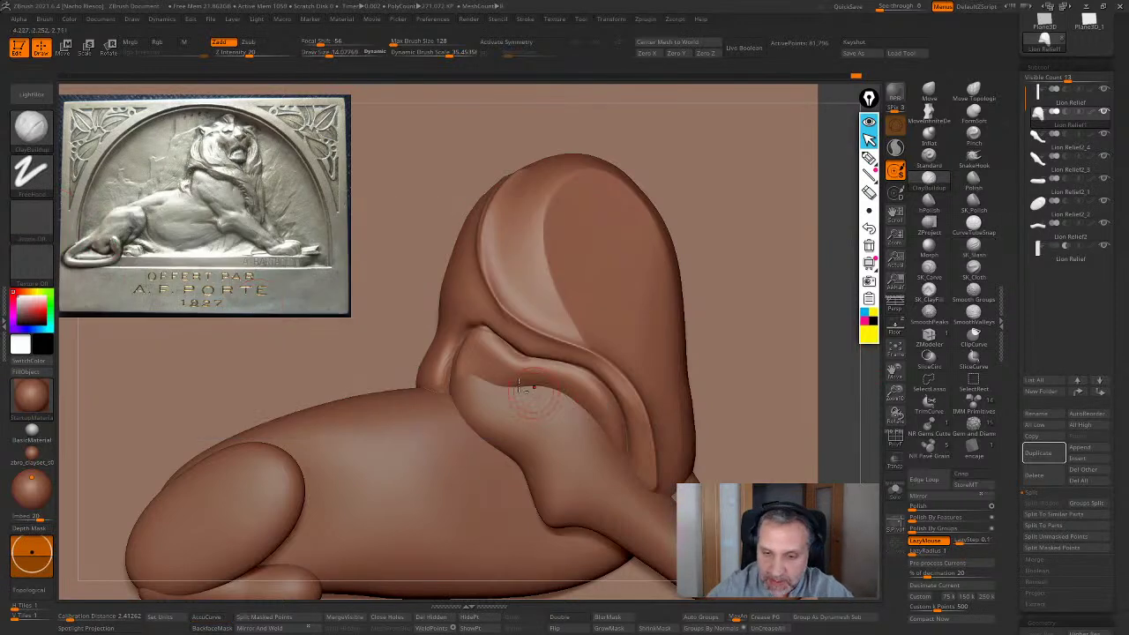
mouse_move(503, 371)
mouse_down()
mouse_move(504, 357)
mouse_move(478, 346)
mouse_move(511, 377)
mouse_move(588, 395)
mouse_move(614, 427)
mouse_move(593, 386)
mouse_move(582, 385)
mouse_move(597, 401)
mouse_move(477, 344)
mouse_move(551, 370)
mouse_move(601, 404)
mouse_move(593, 400)
mouse_move(613, 434)
mouse_move(643, 434)
mouse_up()
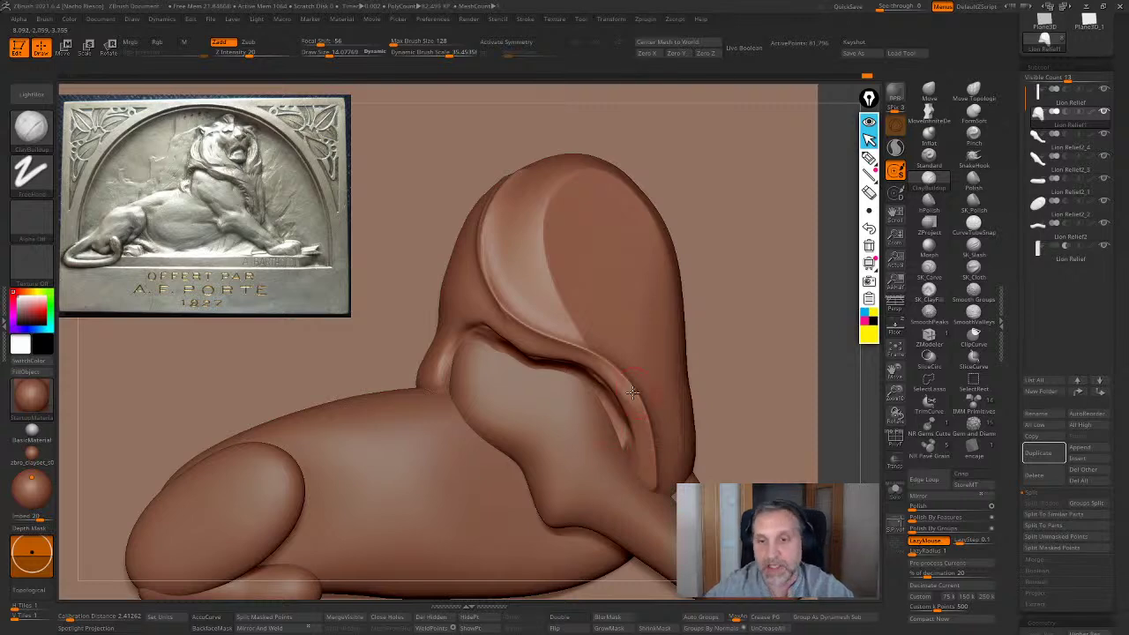
mouse_move(536, 288)
right_down()
mouse_move(503, 264)
mouse_move(554, 276)
right_up()
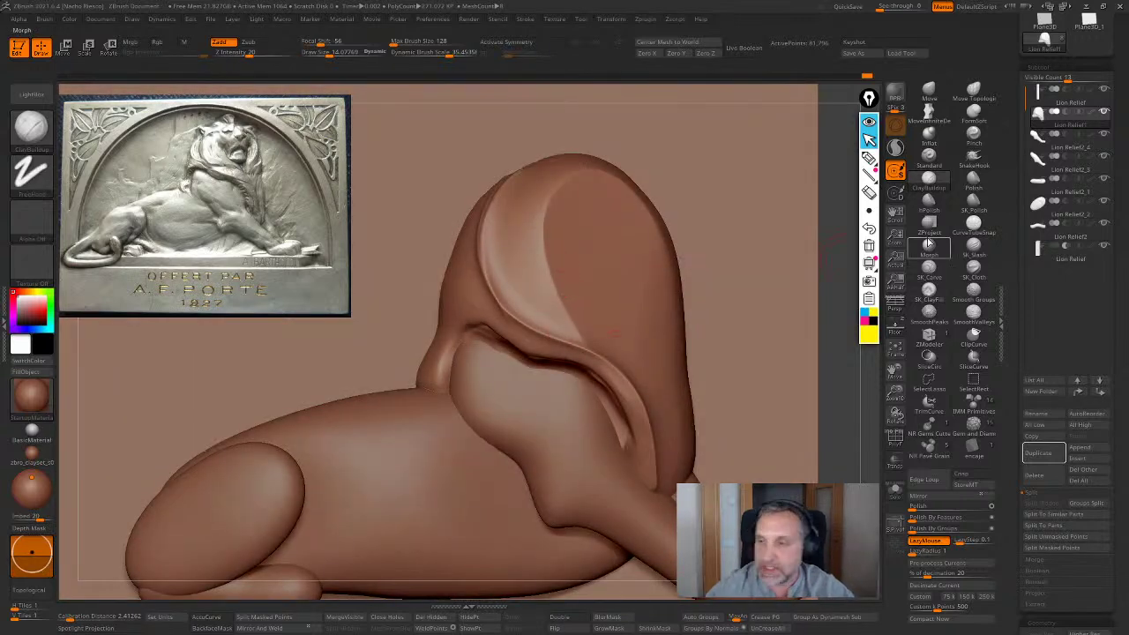
Flatten the side of the head beside the face with a large hPolish brush
click(932, 206)
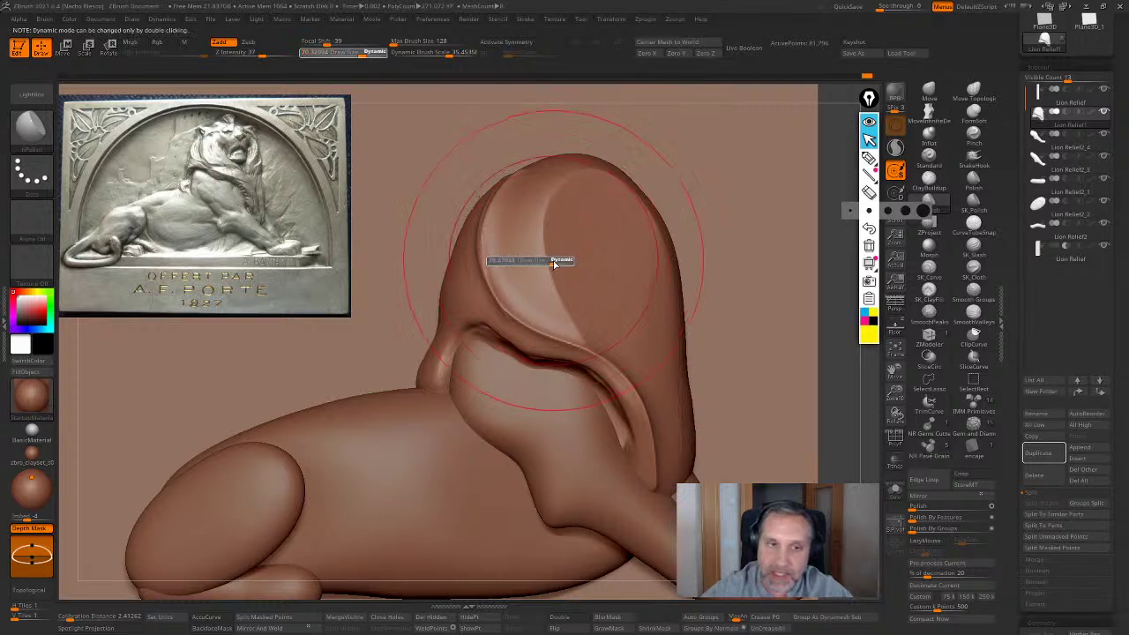
mouse_move(554, 284)
mouse_down()
mouse_move(534, 239)
mouse_move(529, 254)
mouse_move(539, 232)
mouse_move(526, 251)
mouse_move(507, 200)
mouse_up()
key(s)
key(ctrl+z)
key(s)
key(s)
mouse_move(508, 266)
mouse_down()
mouse_move(572, 308)
mouse_move(548, 308)
mouse_move(599, 297)
mouse_up()
Refine the head's flattened planes and the mane's outer side with hPolish, reducing the brush size to about 26
key(s)
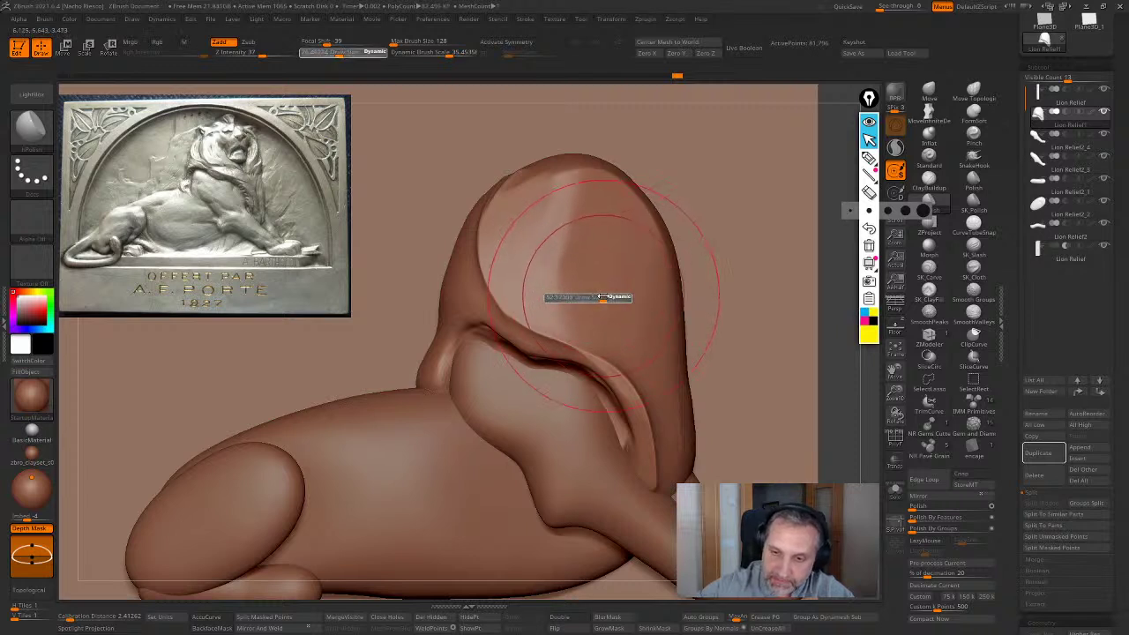
mouse_move(529, 272)
mouse_down()
mouse_move(521, 280)
mouse_move(544, 302)
mouse_up()
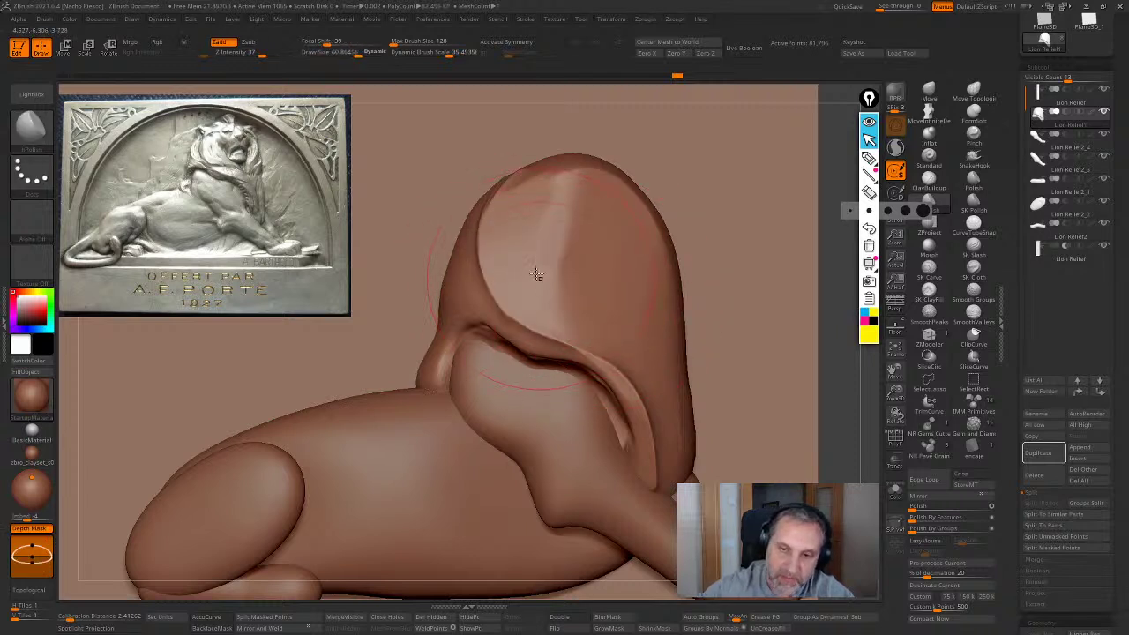
key(s)
drag(529, 265, 521, 264)
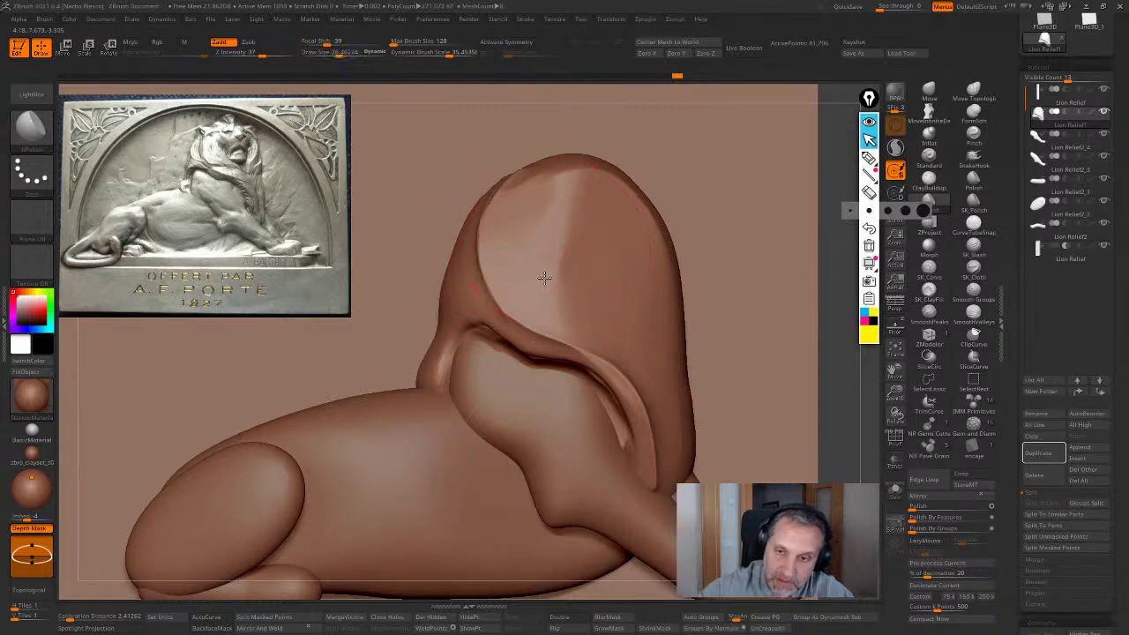
mouse_move(636, 371)
mouse_down()
mouse_move(628, 361)
mouse_move(653, 377)
mouse_up()
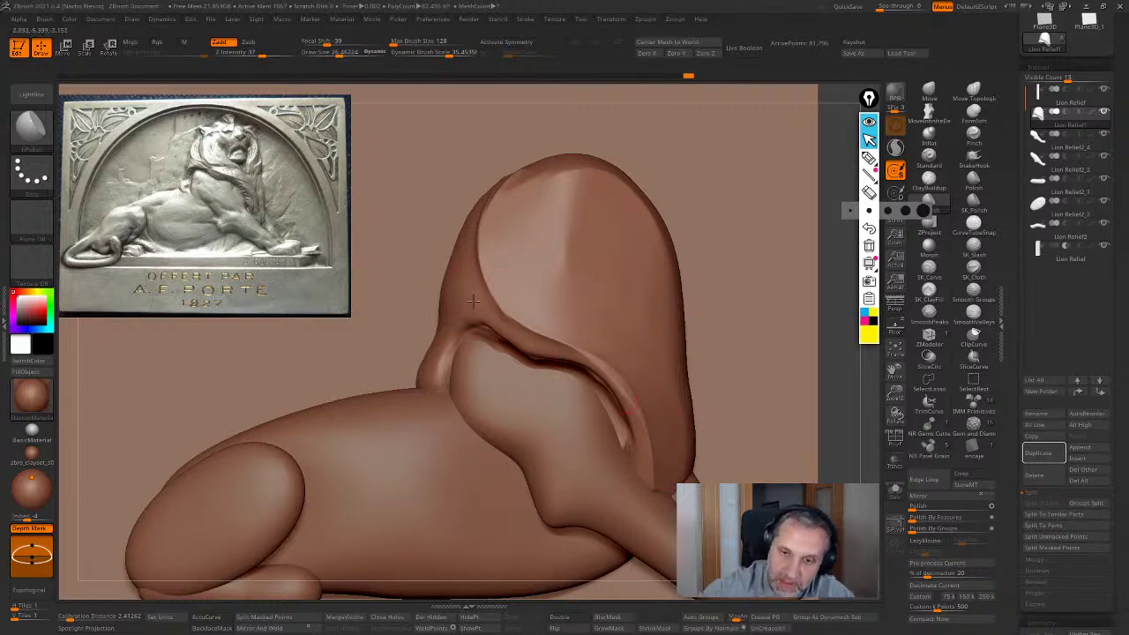
drag(454, 279, 466, 312)
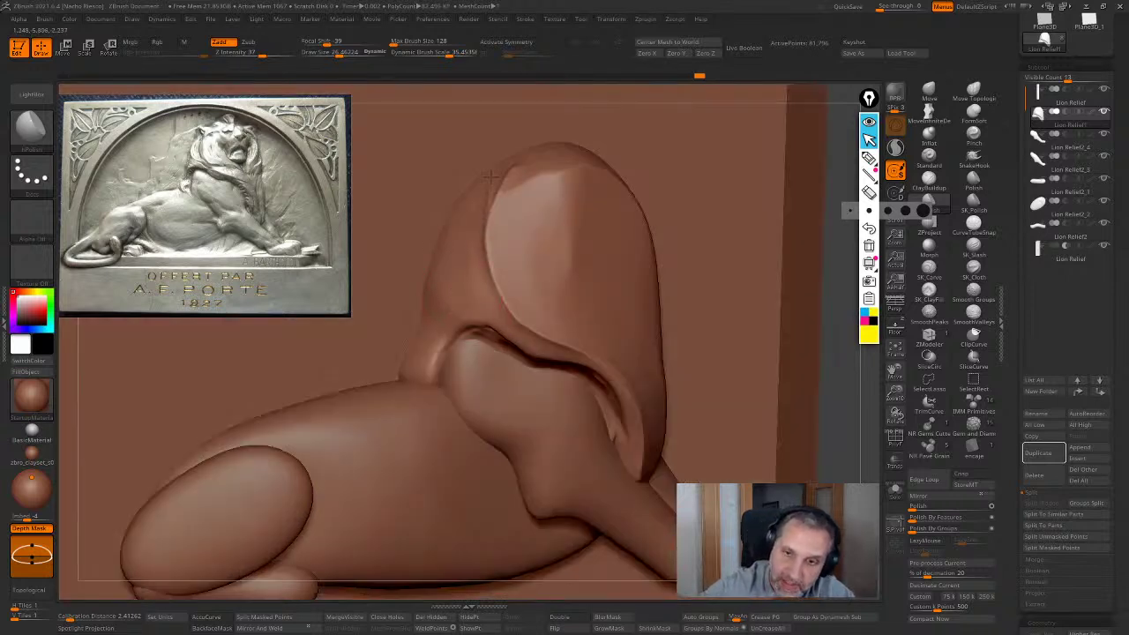
Polish the narrow rim of the mane above the shoulder and down the chest with a small hPolish brush
right_drag(462, 243, 449, 206)
key(s)
drag(524, 318, 491, 313)
key(s)
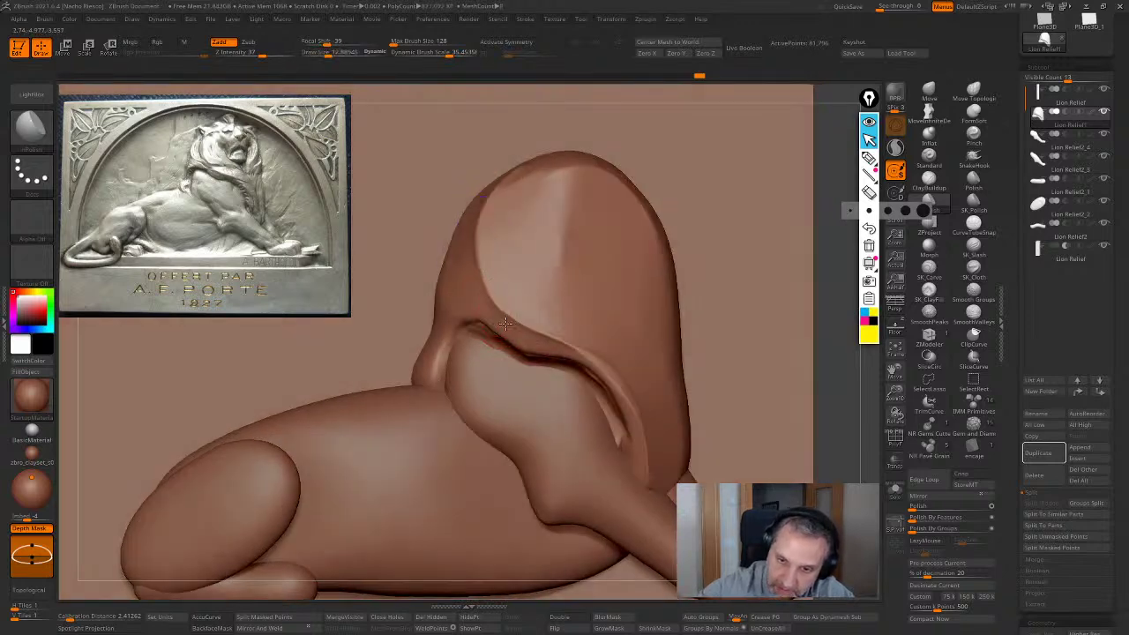
right_drag(587, 363, 581, 346)
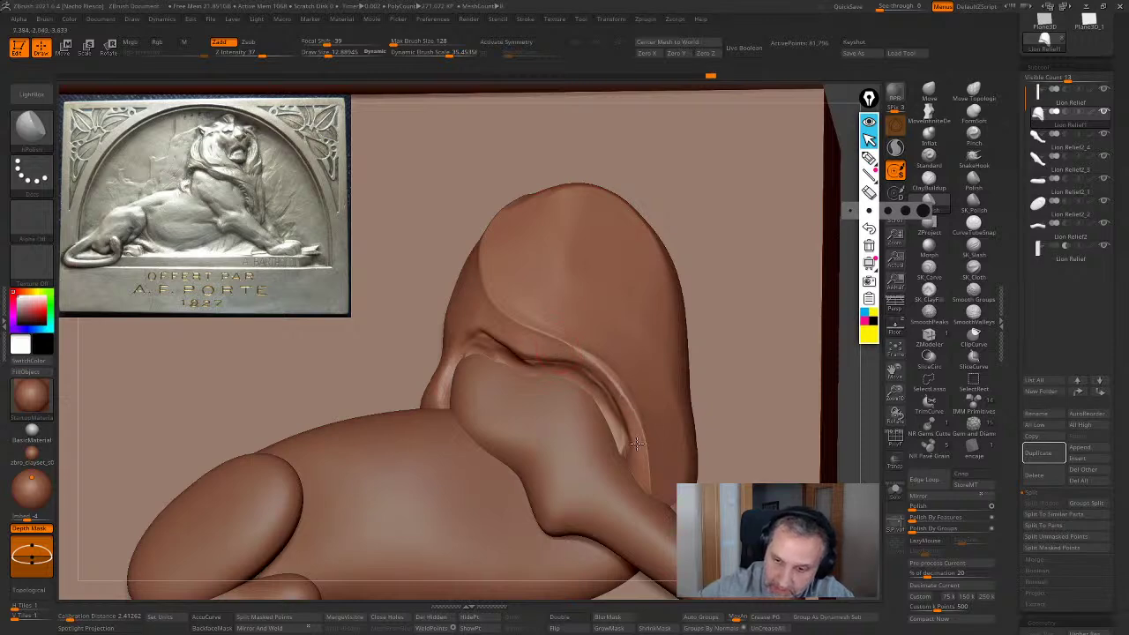
mouse_move(506, 336)
right_down()
mouse_move(535, 382)
mouse_move(485, 303)
right_up()
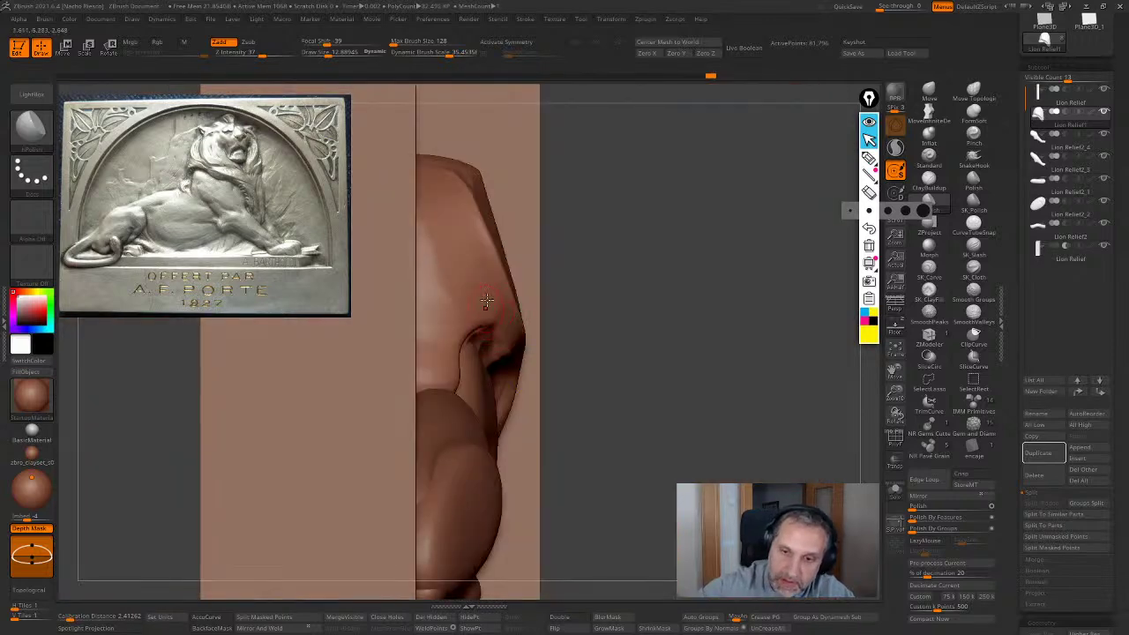
Soften the ridge down the middle of the head and flatten its side and front planes with a larger hPolish brush
key(s)
drag(487, 302, 499, 302)
right_drag(443, 269, 566, 318)
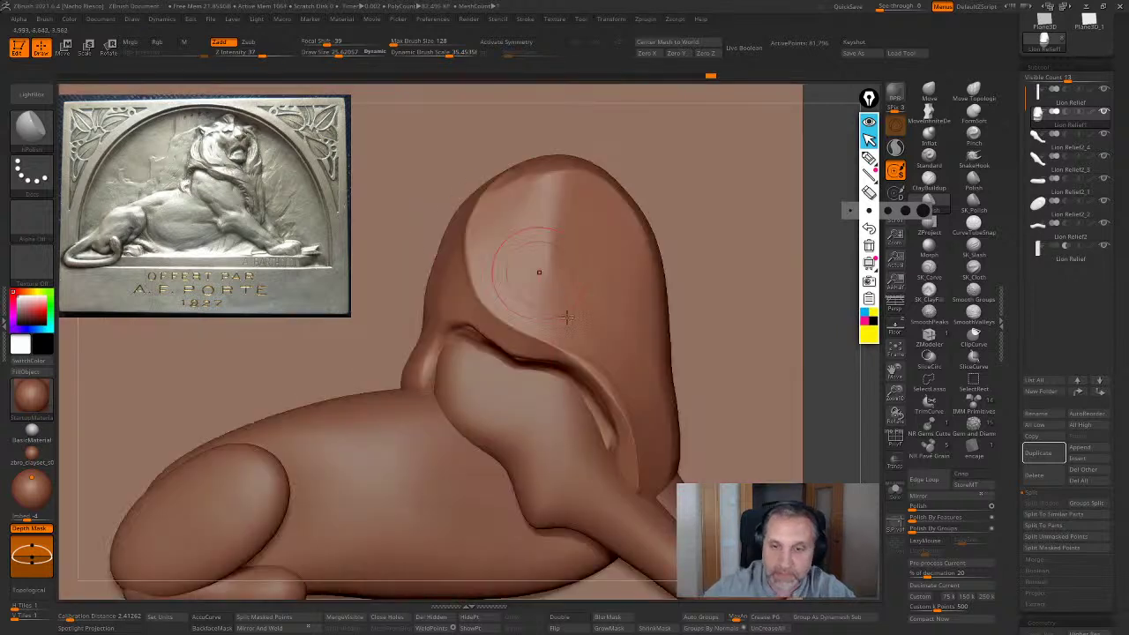
key(s)
drag(656, 377, 659, 377)
mouse_move(622, 381)
right_down()
mouse_move(638, 376)
mouse_move(650, 326)
right_up()
key(s)
mouse_move(611, 212)
mouse_down()
mouse_move(593, 172)
mouse_move(529, 210)
mouse_up()
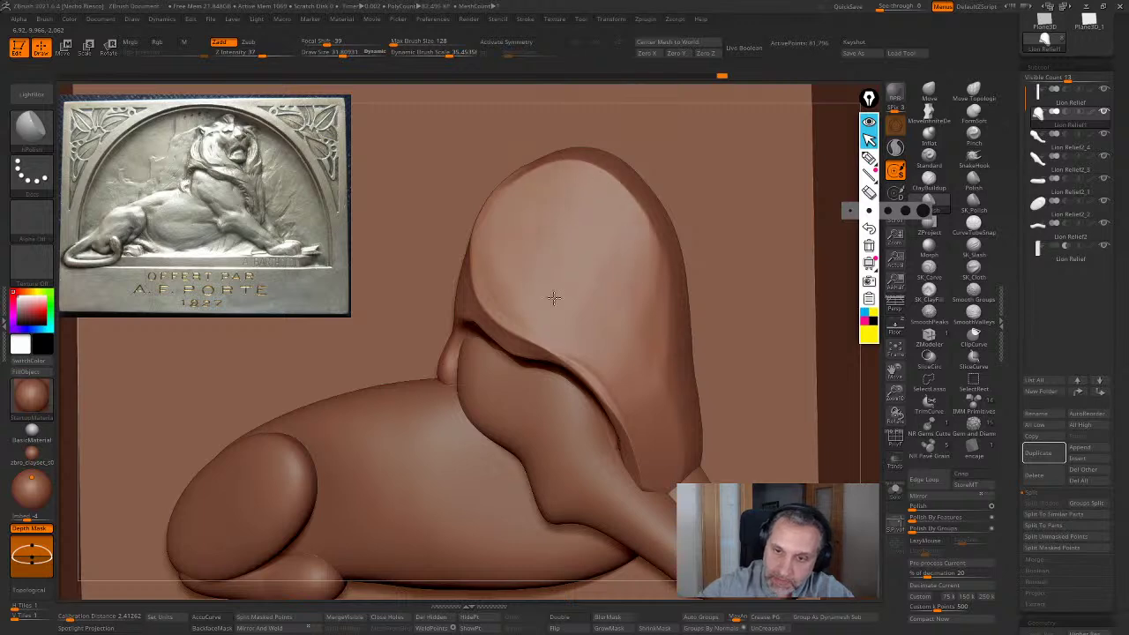
drag(641, 284, 645, 306)
shift+right_drag(644, 306, 692, 344)
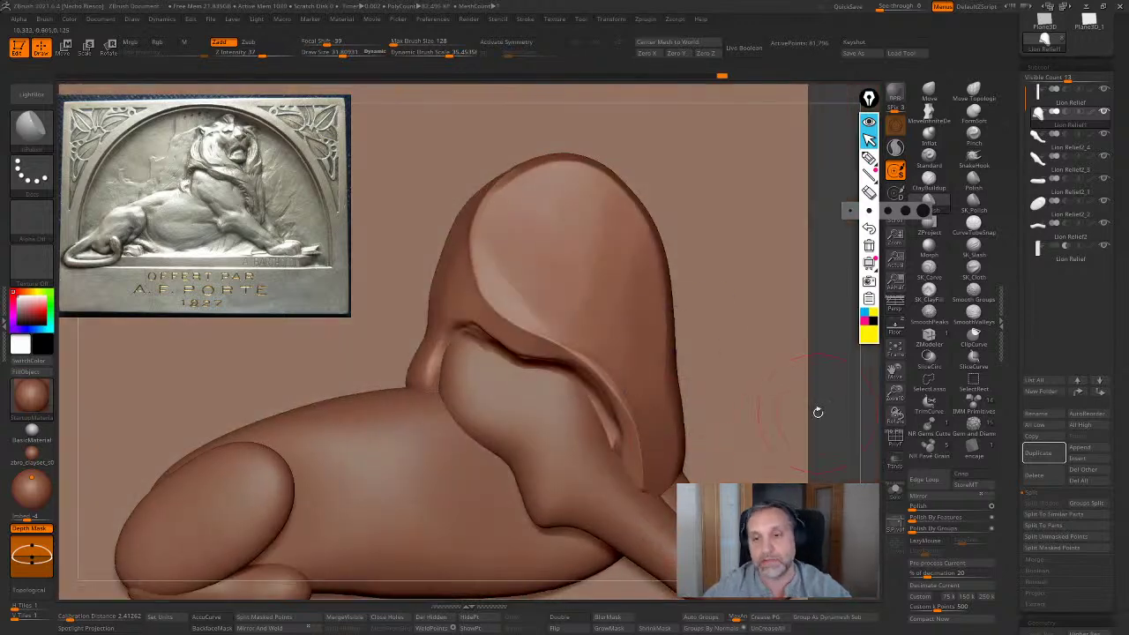
Using the Move brush at size about 52, pull the mane's lower edge in toward the shoulder and chest
ctrl+right_drag(816, 410, 803, 417)
click(929, 94)
right_drag(783, 358, 644, 335)
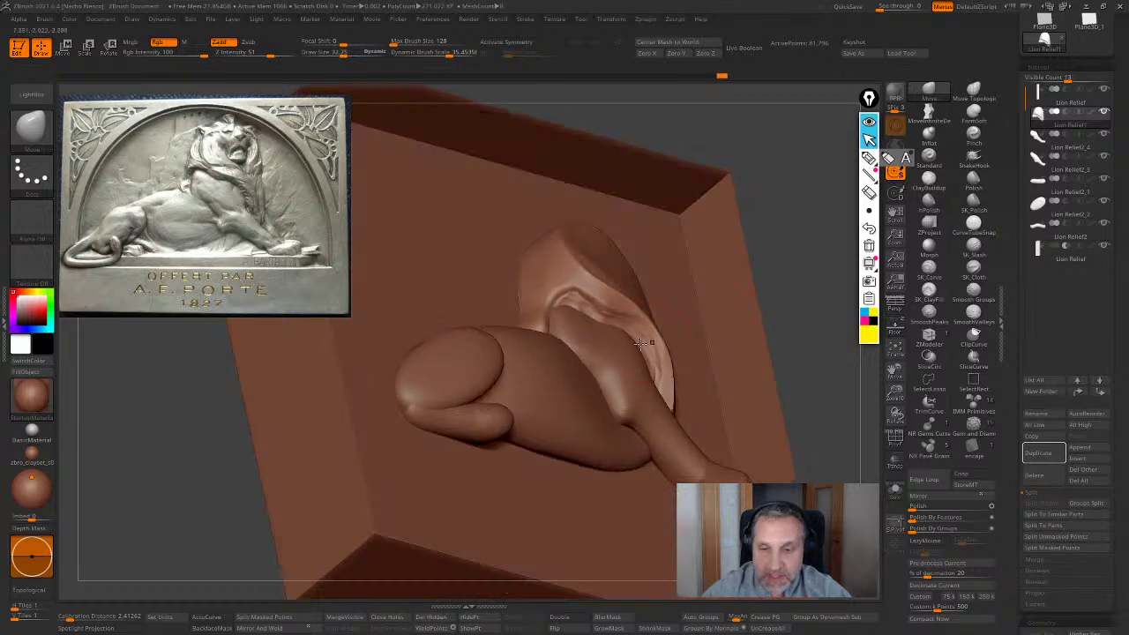
key(s)
drag(644, 336, 653, 333)
ctrl+right_drag(653, 333, 638, 338)
key(s)
click(639, 325)
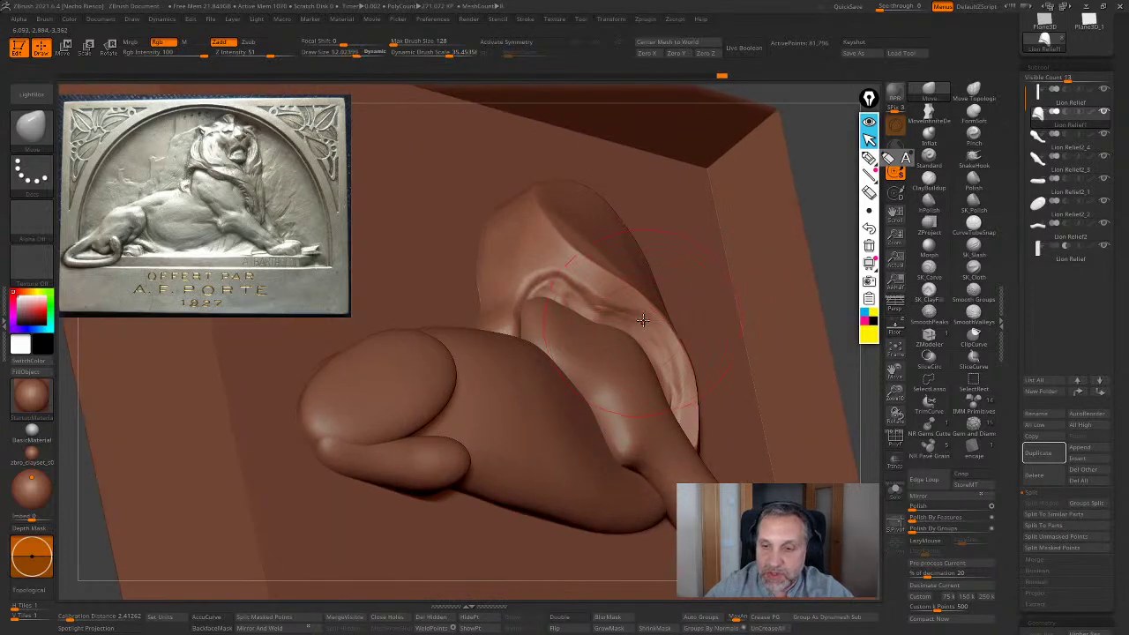
drag(641, 317, 596, 312)
drag(665, 357, 656, 361)
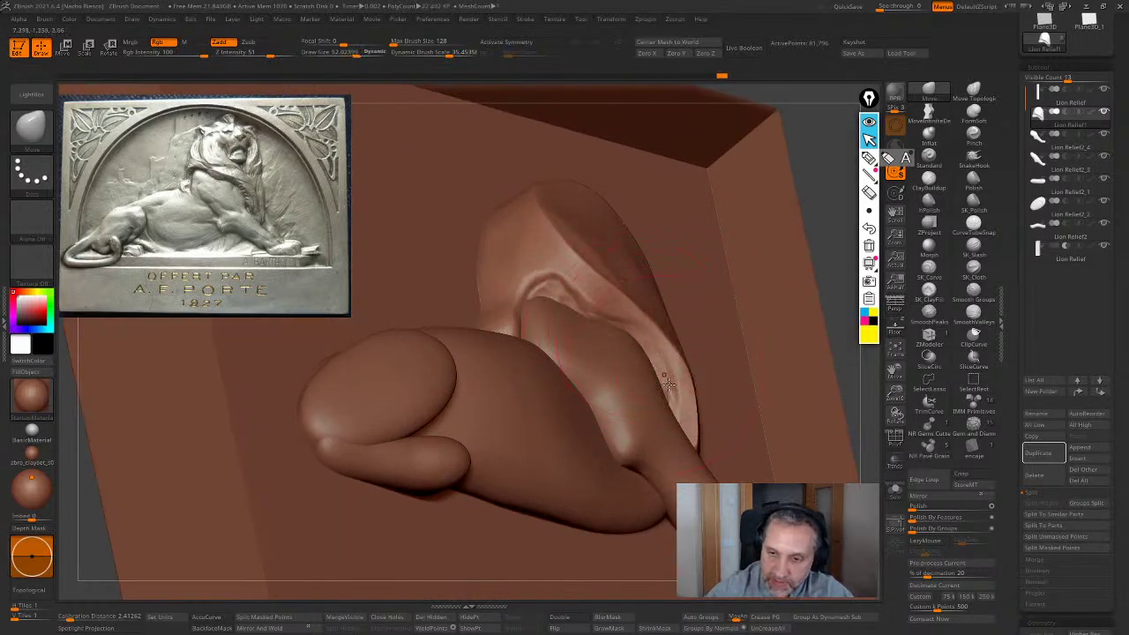
drag(672, 404, 661, 404)
mouse_move(555, 284)
mouse_down()
mouse_move(573, 273)
mouse_move(555, 294)
mouse_up()
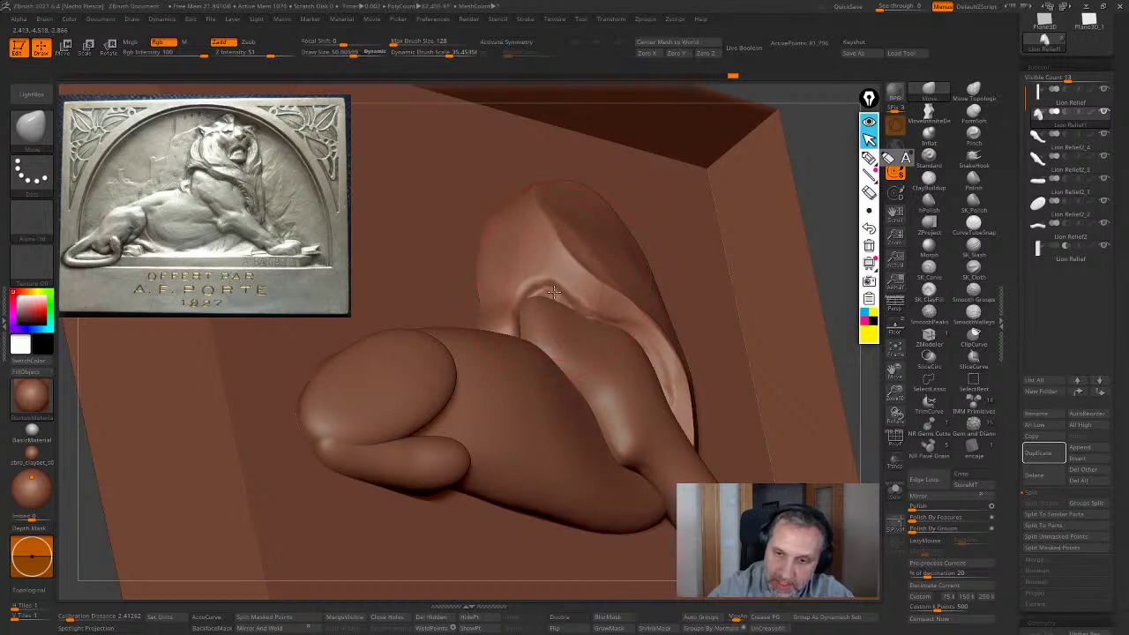
From the front view, adjust the mane's lower contour above the shoulder with the Move brush
shift+right_drag(554, 294, 519, 353)
alt+right_drag(623, 367, 623, 442)
drag(577, 325, 568, 330)
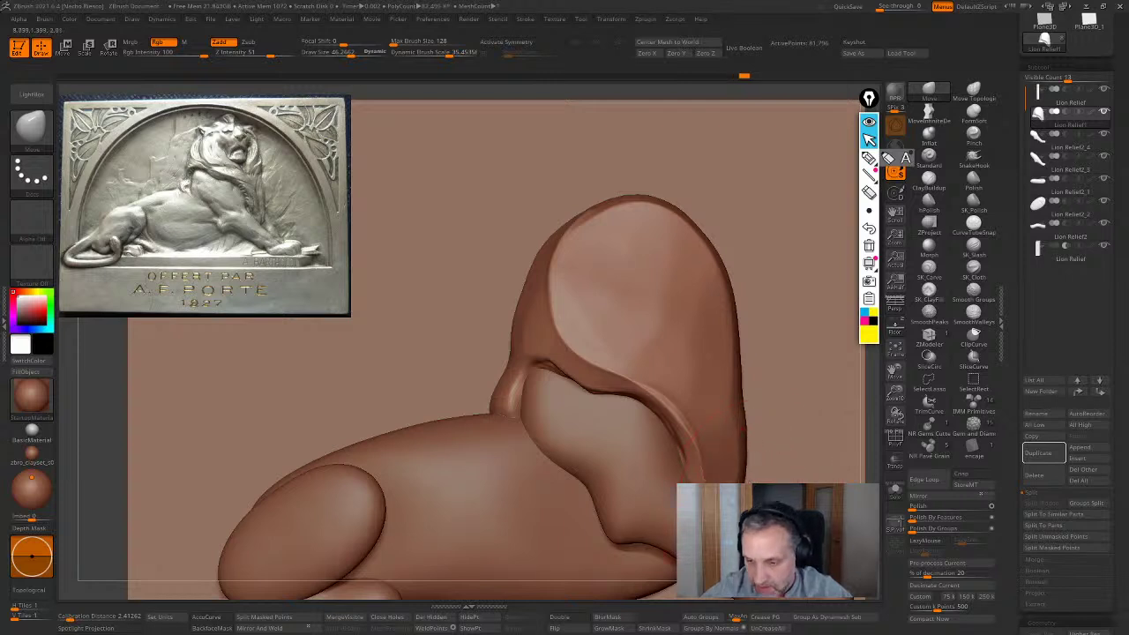
With the reference overlay shown, match the mane's lower edge above the shoulder using the Move brush at sizes about 25 and 49
drag(693, 438, 702, 453)
click(895, 326)
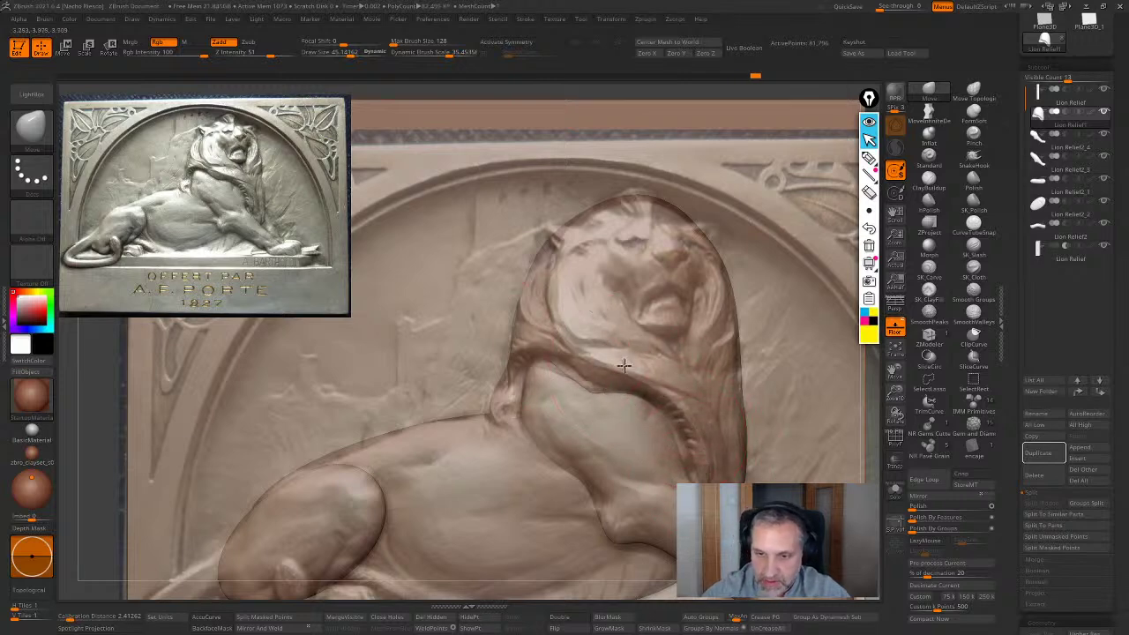
key(s)
mouse_move(573, 382)
mouse_down()
mouse_move(552, 382)
mouse_move(602, 393)
mouse_up()
key(s)
mouse_move(603, 393)
mouse_down()
mouse_move(582, 386)
mouse_move(606, 414)
mouse_up()
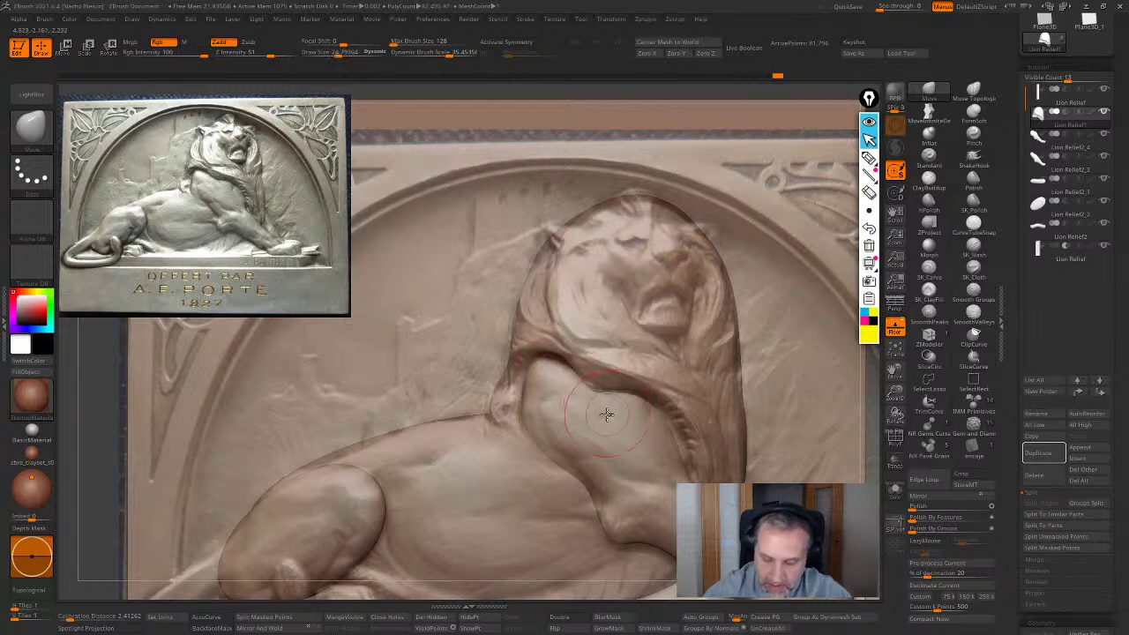
key(s)
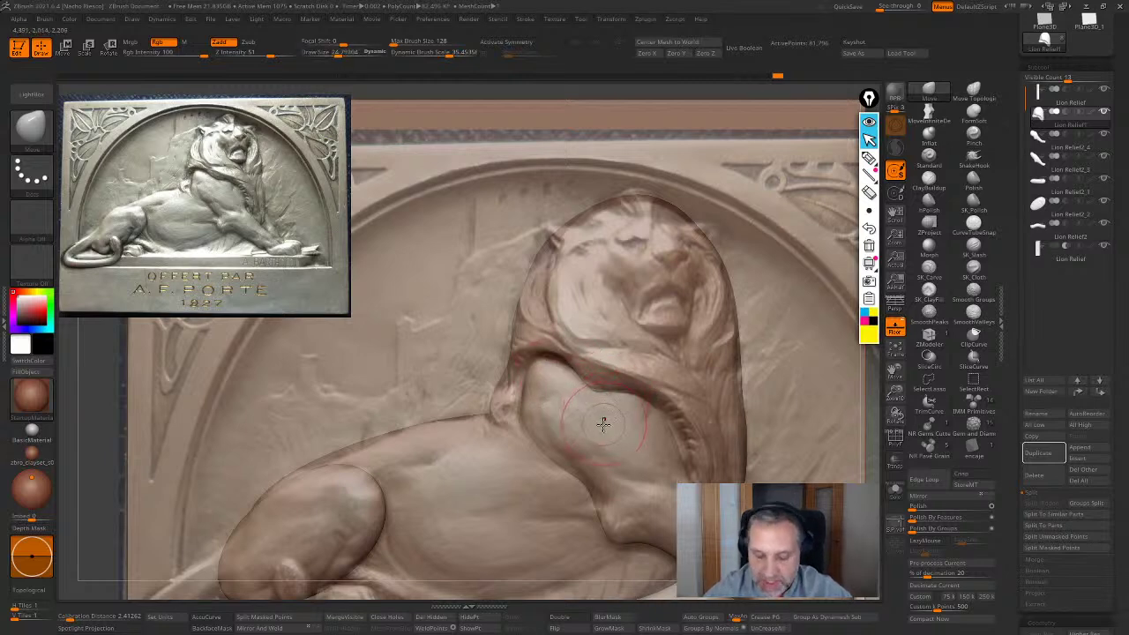
key(s)
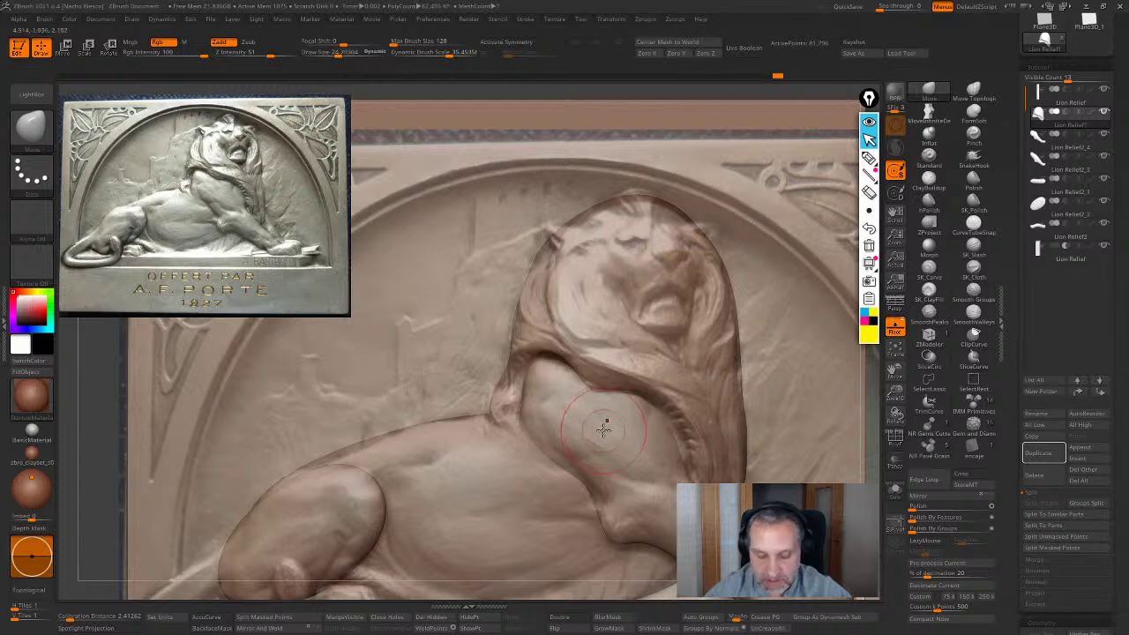
key(s)
drag(603, 430, 615, 431)
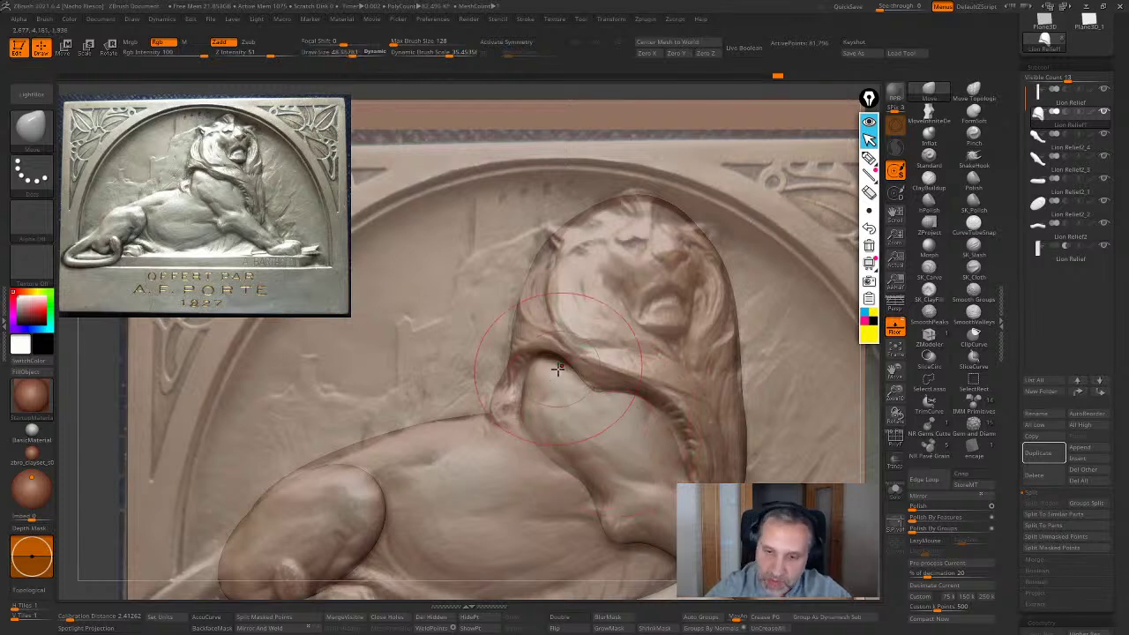
key(s)
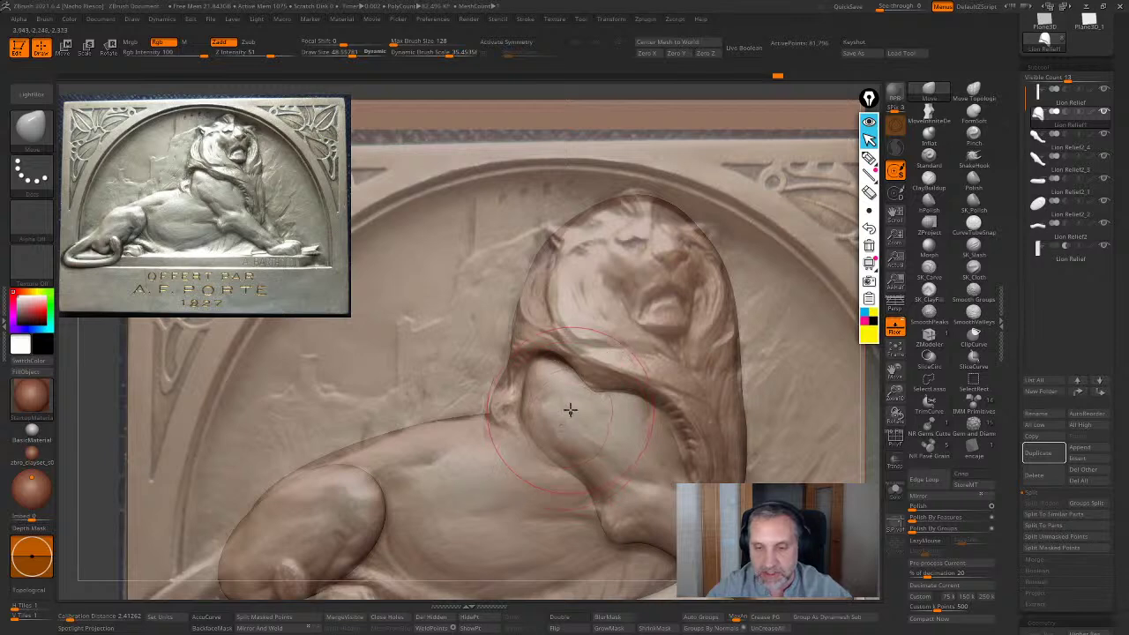
Fit the mane's outer outline at the nape, crown and chest to the reference with the Move brush at sizes about 30 to 37
key(s)
drag(580, 410, 564, 410)
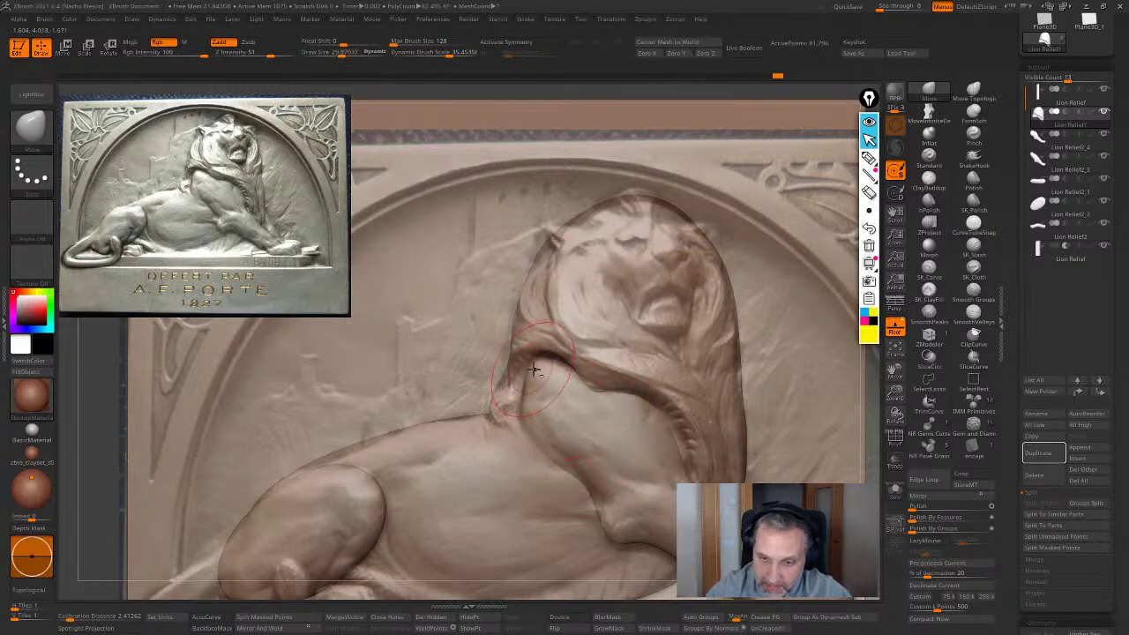
drag(500, 370, 493, 399)
key(s)
mouse_move(499, 403)
mouse_down()
mouse_move(515, 388)
mouse_move(519, 305)
mouse_move(539, 273)
mouse_move(517, 275)
mouse_move(529, 254)
mouse_up()
key(s)
key(s)
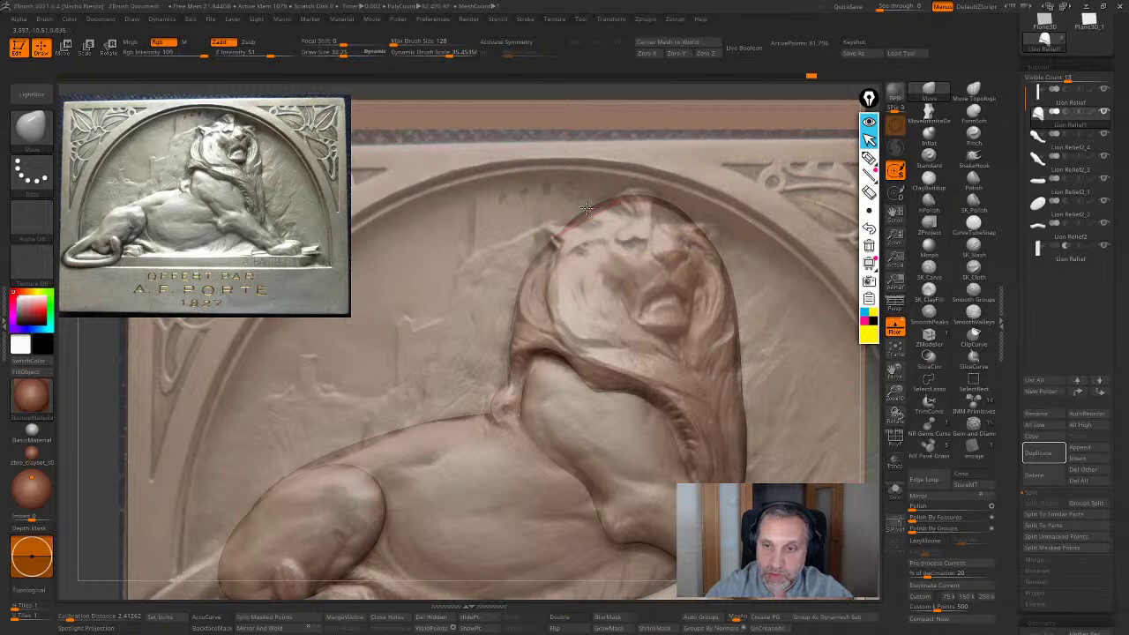
key(s)
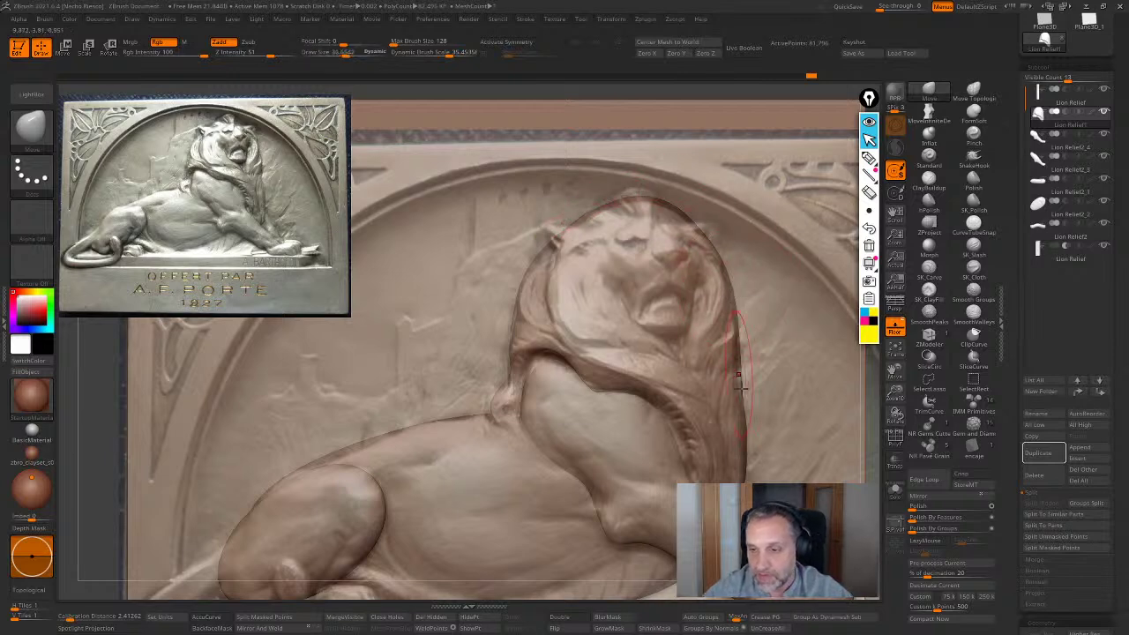
drag(737, 331, 745, 481)
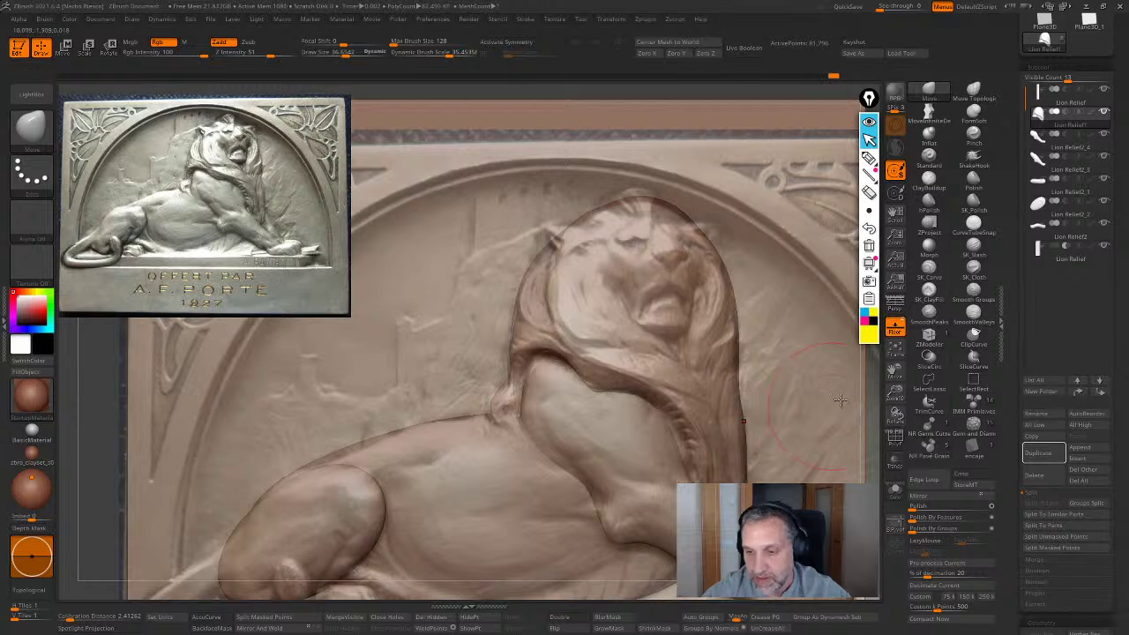
Hide the reference overlay and polish the mane's rim down the chest with the hPolish brush at size about 22
click(894, 327)
ctrl+right_drag(746, 439, 723, 353)
mouse_move(857, 335)
alt+right_down()
mouse_move(773, 323)
mouse_move(767, 347)
alt+right_up()
mouse_move(767, 346)
ctrl+right_down()
mouse_move(761, 373)
mouse_move(846, 347)
ctrl+right_up()
click(928, 202)
key(s)
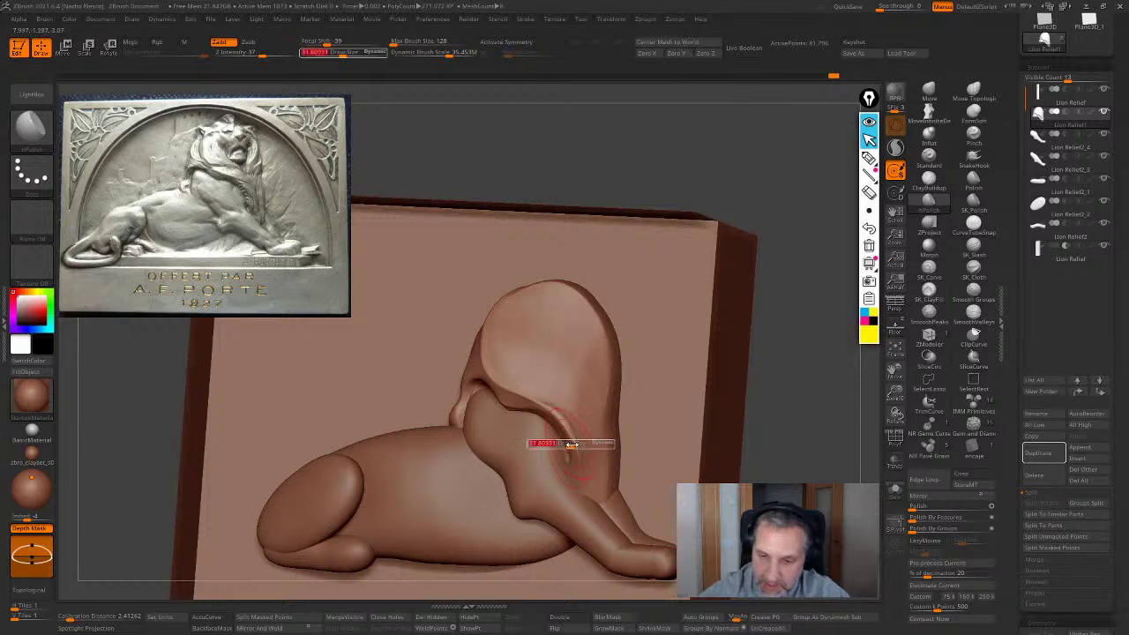
drag(571, 444, 564, 444)
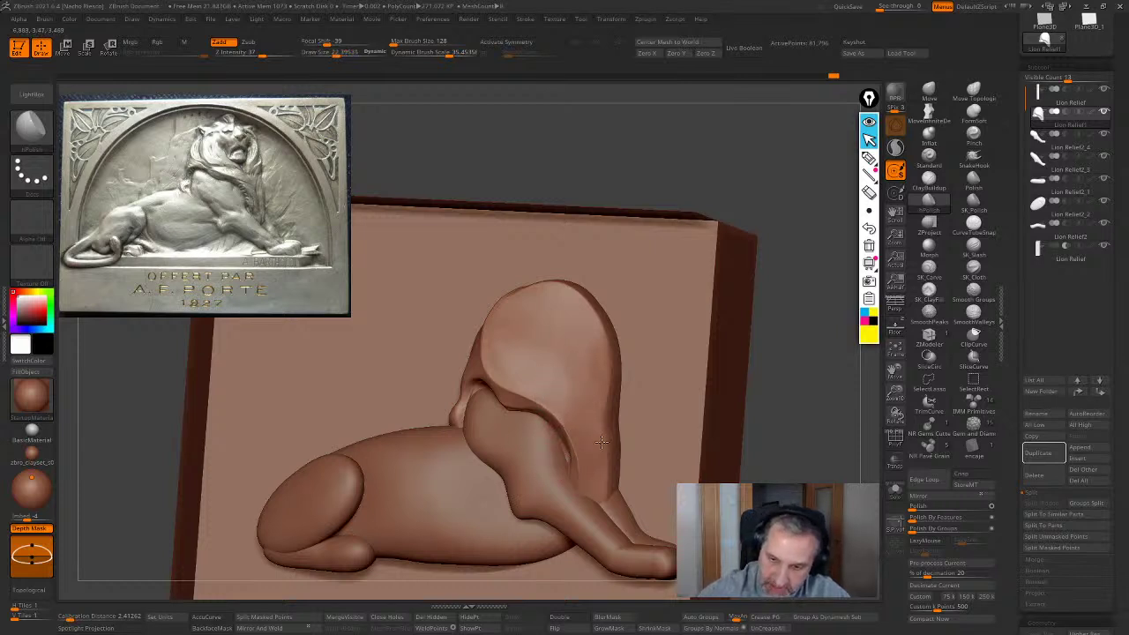
right_drag(607, 497, 662, 415)
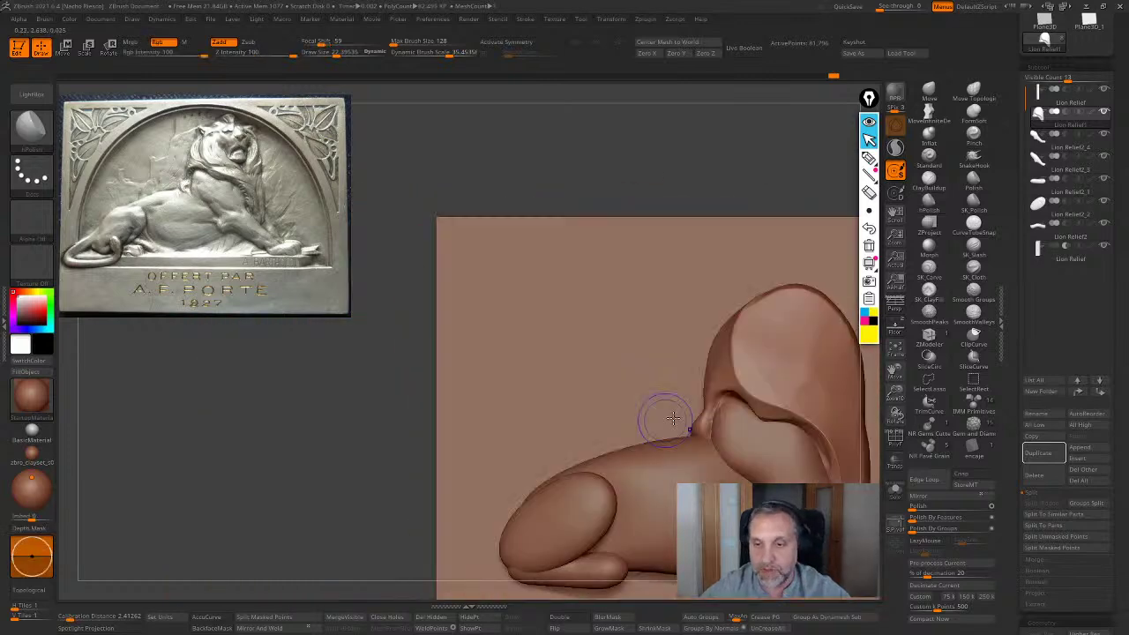
alt+right_drag(709, 479, 528, 453)
right_drag(666, 381, 585, 404)
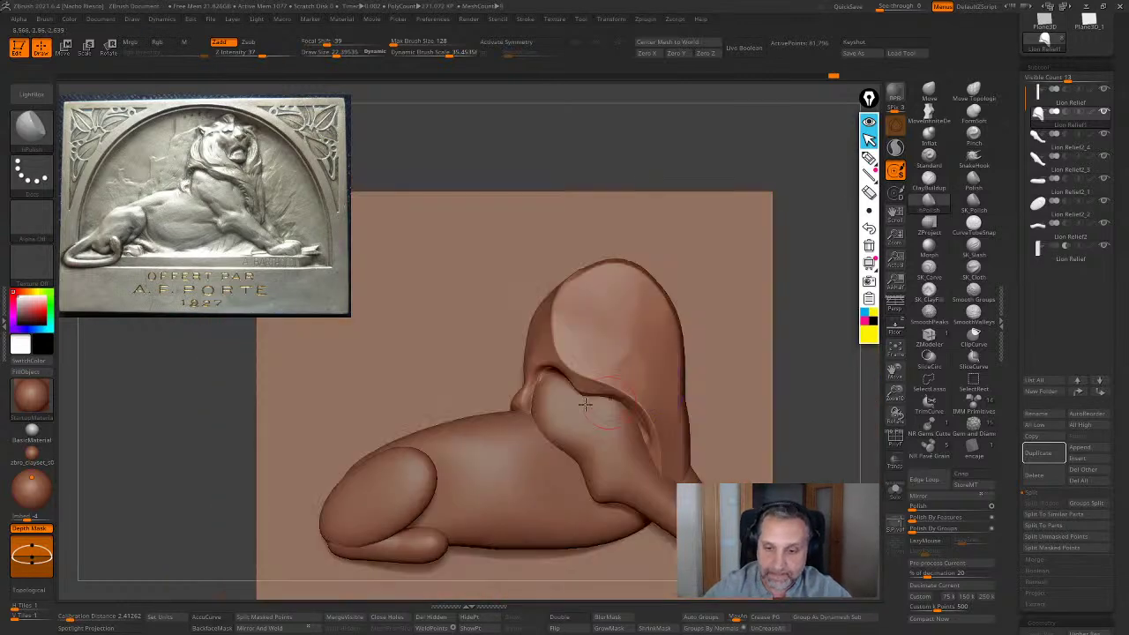
Select the front leg subtool Lion Relief2_4 and adjust its shoulder outline to the reference overlay with the Move brush
alt+click(546, 387)
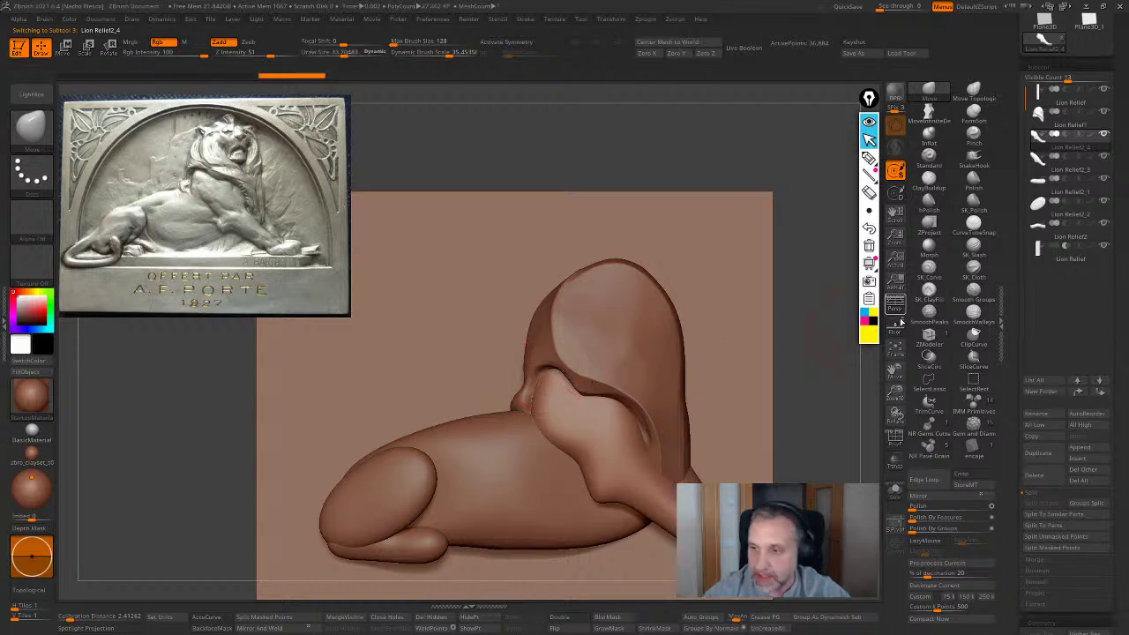
click(894, 326)
drag(602, 379, 582, 372)
drag(552, 421, 538, 423)
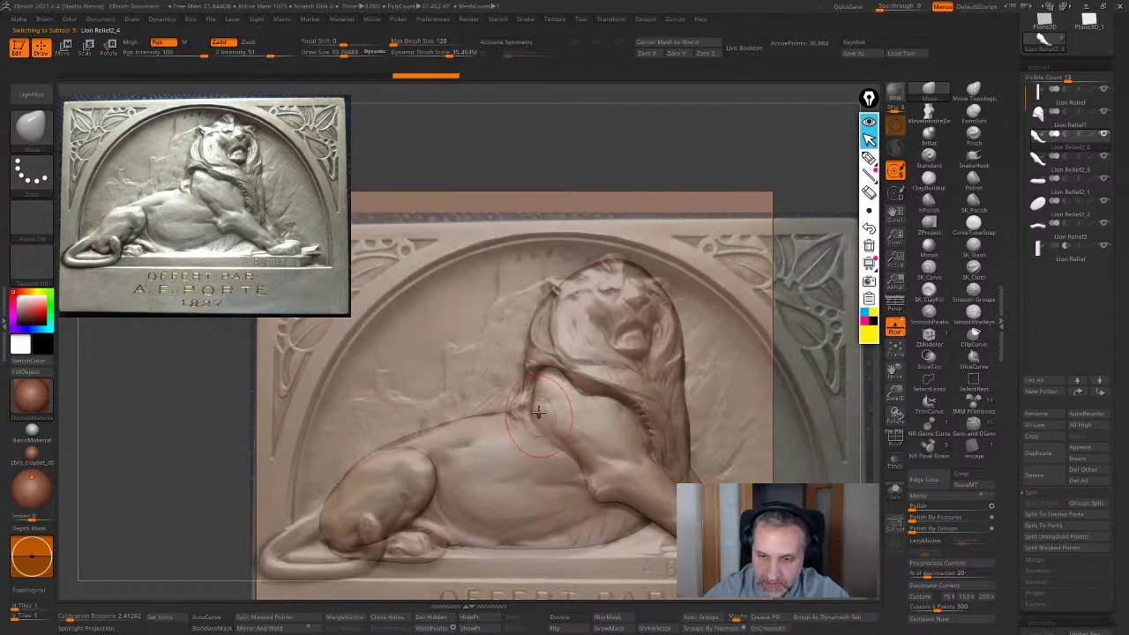
drag(661, 398, 650, 388)
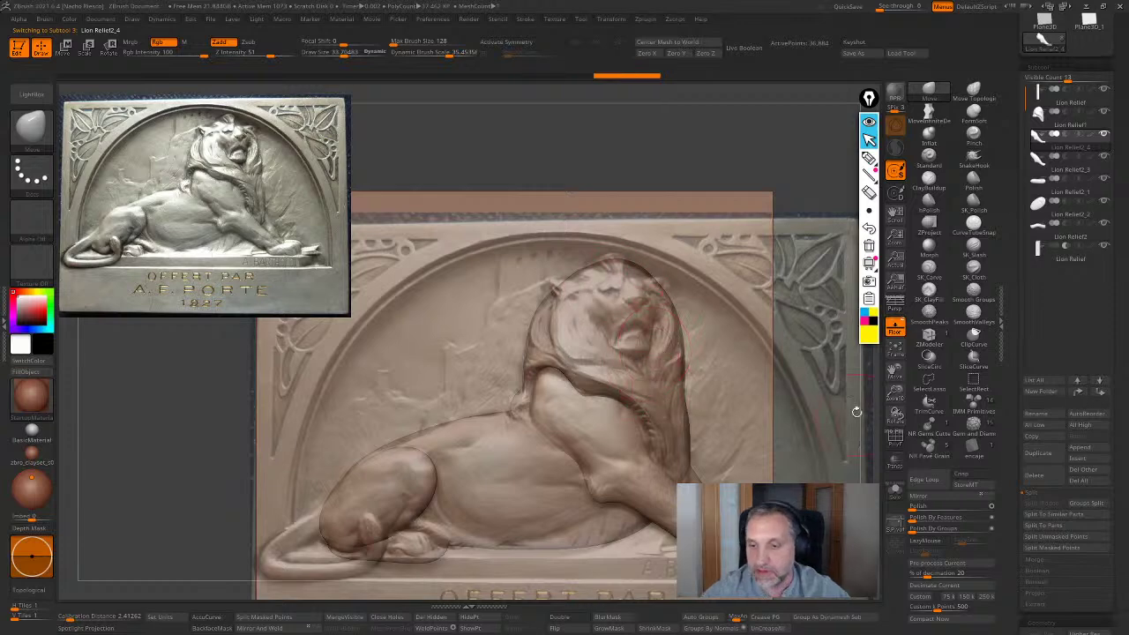
On the head subtool, carve a long groove from below the chin down the chest mane with the SK_Slash brush, following the reference
alt+click(658, 395)
click(972, 244)
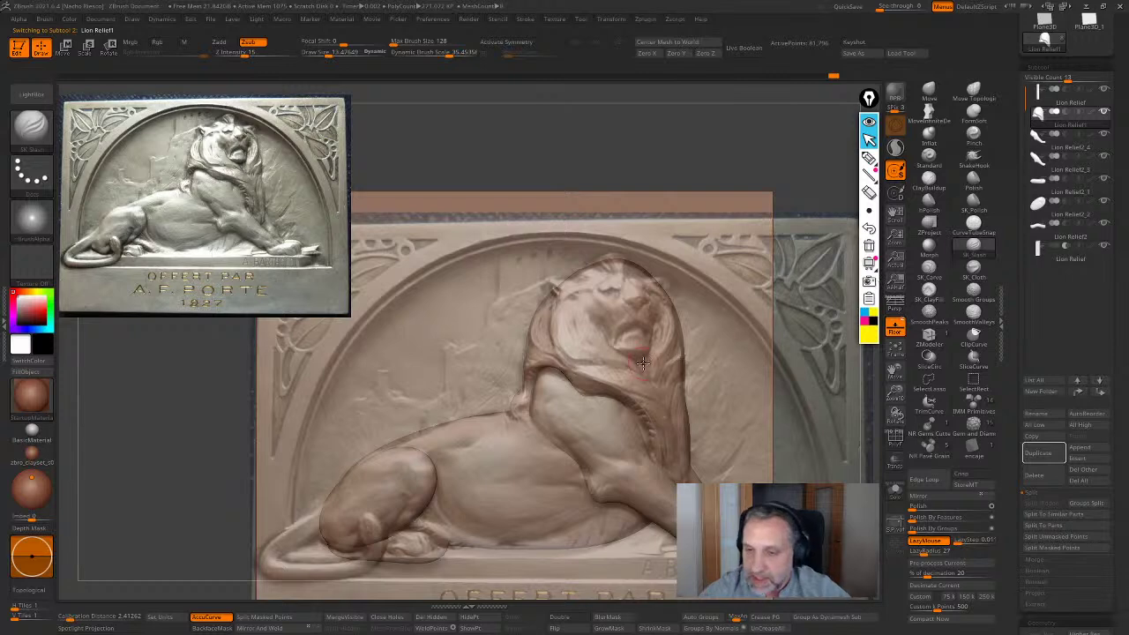
key(s)
drag(647, 364, 649, 374)
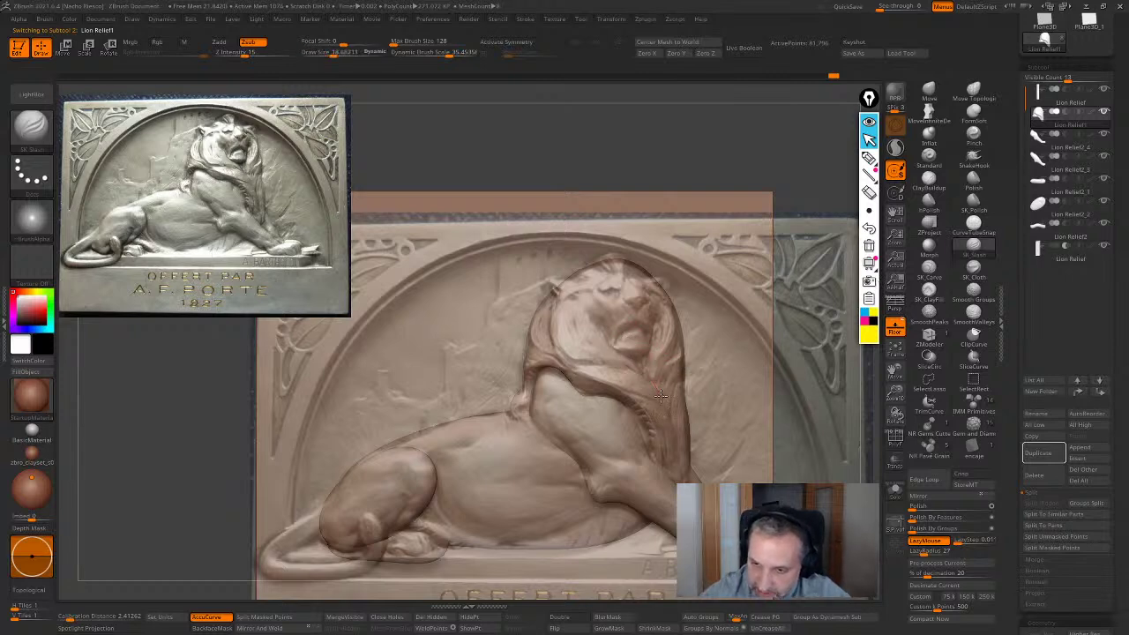
drag(667, 414, 677, 463)
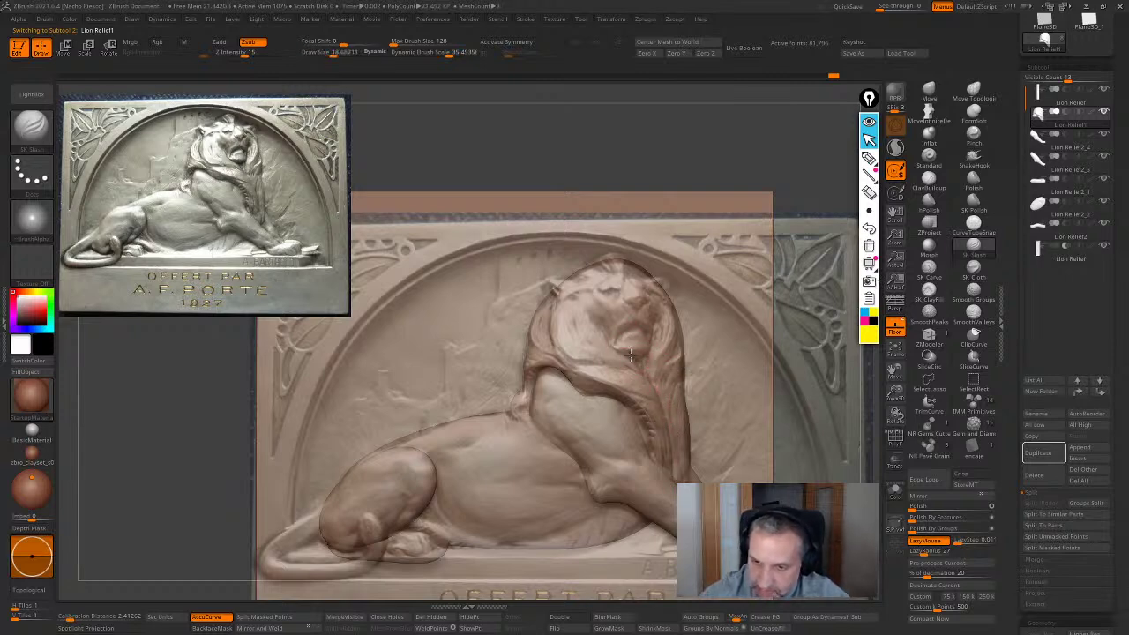
mouse_move(631, 354)
mouse_down()
mouse_move(666, 414)
mouse_move(677, 468)
mouse_up()
click(893, 327)
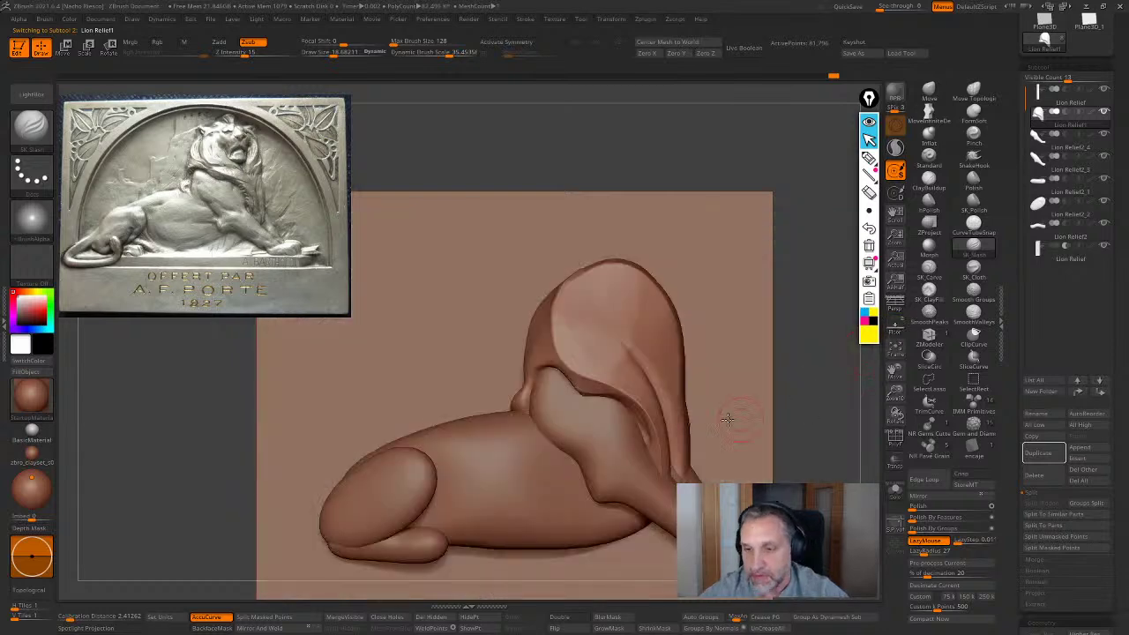
Block out the rounded face area inside the mane with the ClayBuildup brush at size about 22, guided by the reference overlay
drag(832, 393, 790, 394)
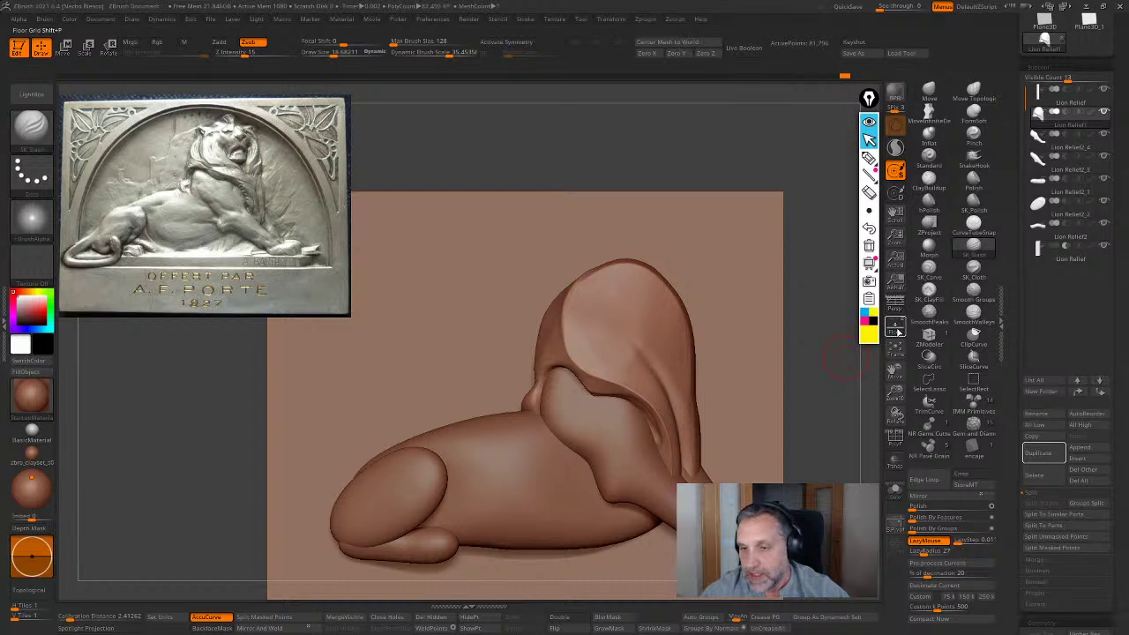
click(894, 326)
alt+right_drag(647, 336, 641, 335)
key(s)
drag(625, 302, 629, 302)
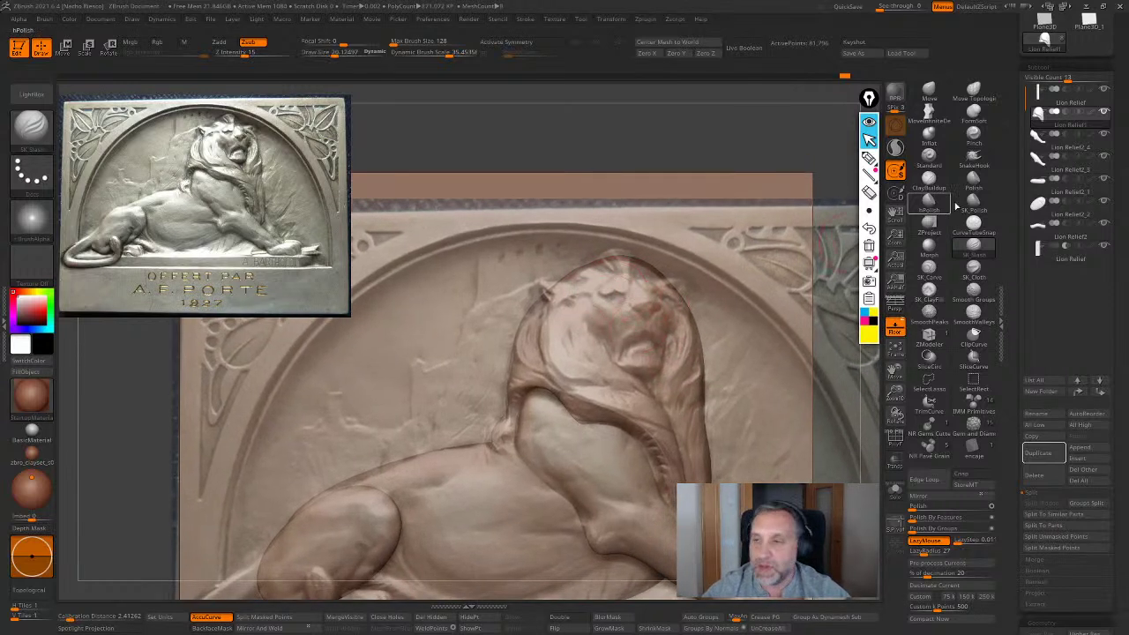
click(928, 179)
key(s)
mouse_move(624, 328)
mouse_down()
mouse_move(635, 327)
mouse_move(601, 321)
mouse_move(618, 305)
mouse_move(653, 370)
mouse_move(656, 291)
mouse_move(607, 305)
mouse_move(617, 353)
mouse_move(642, 355)
mouse_move(599, 299)
mouse_move(655, 304)
mouse_move(631, 353)
mouse_move(617, 339)
mouse_move(632, 315)
mouse_up()
click(894, 327)
alt+drag(829, 419, 762, 413)
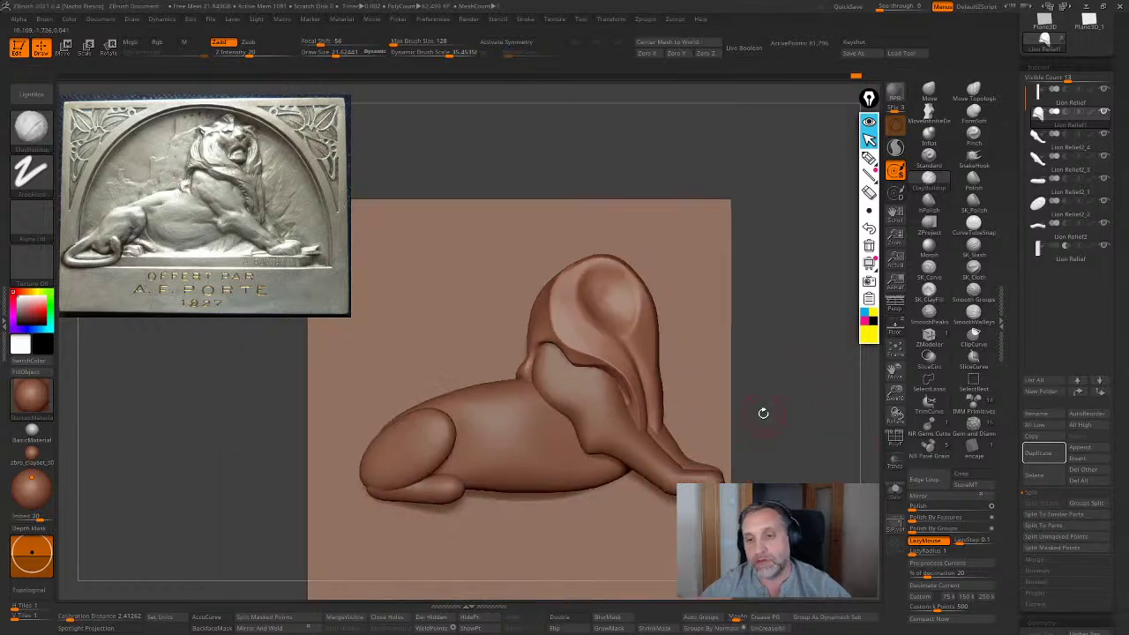
Save the project over its existing file
click(853, 53)
double_click(421, 213)
click(584, 313)
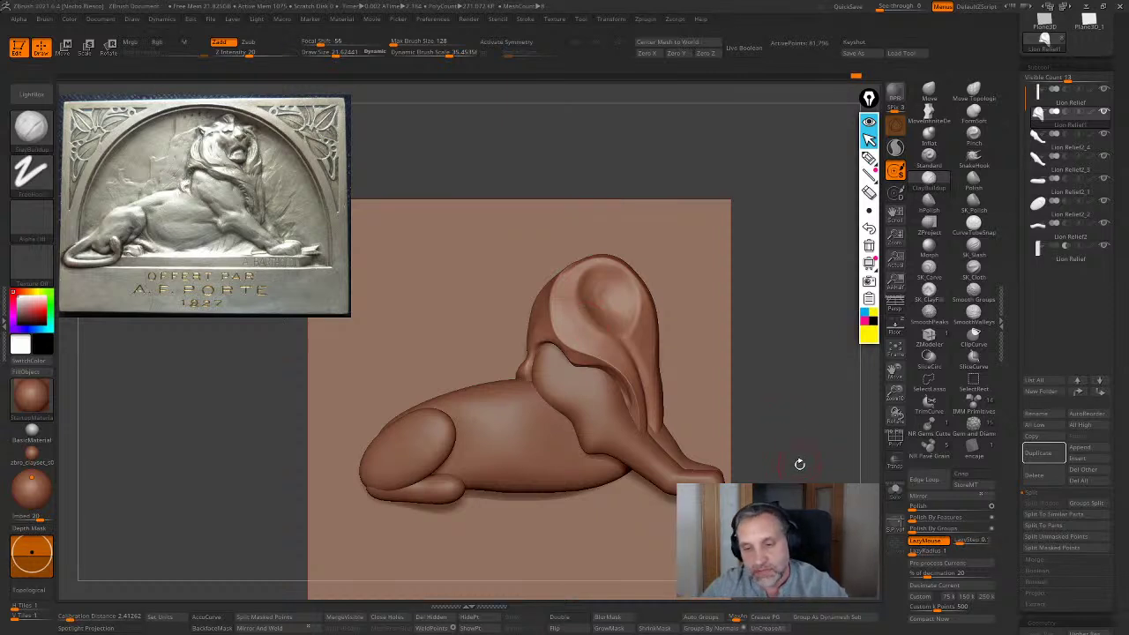
From the side view, measure the head's depth off the background plane at two heights with the Transpose line
alt+drag(799, 464, 828, 473)
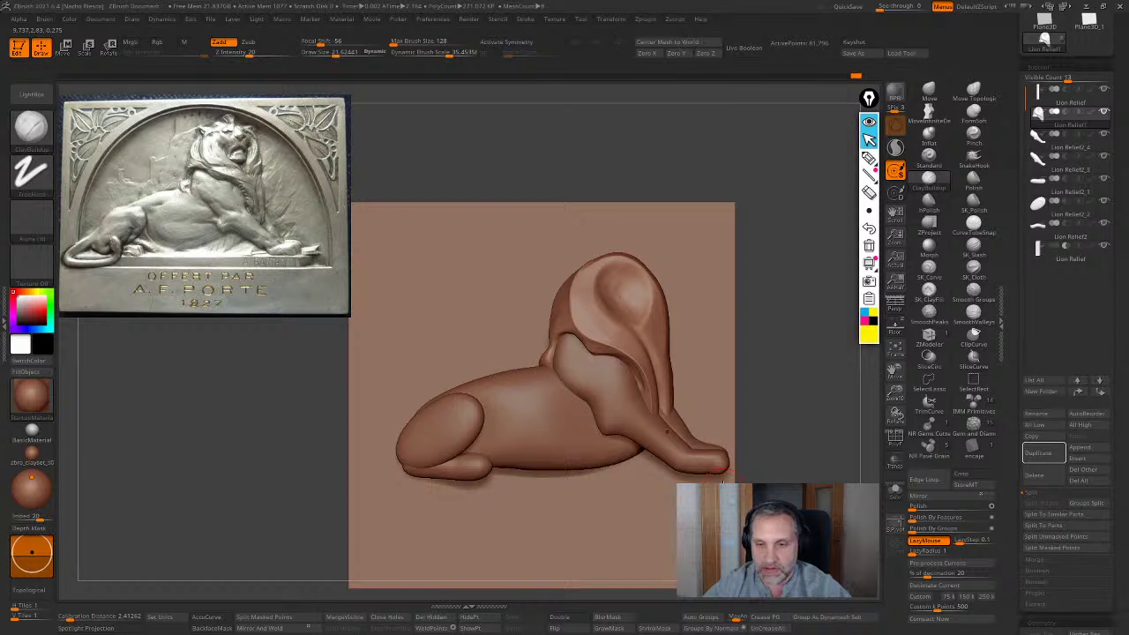
drag(723, 482, 768, 468)
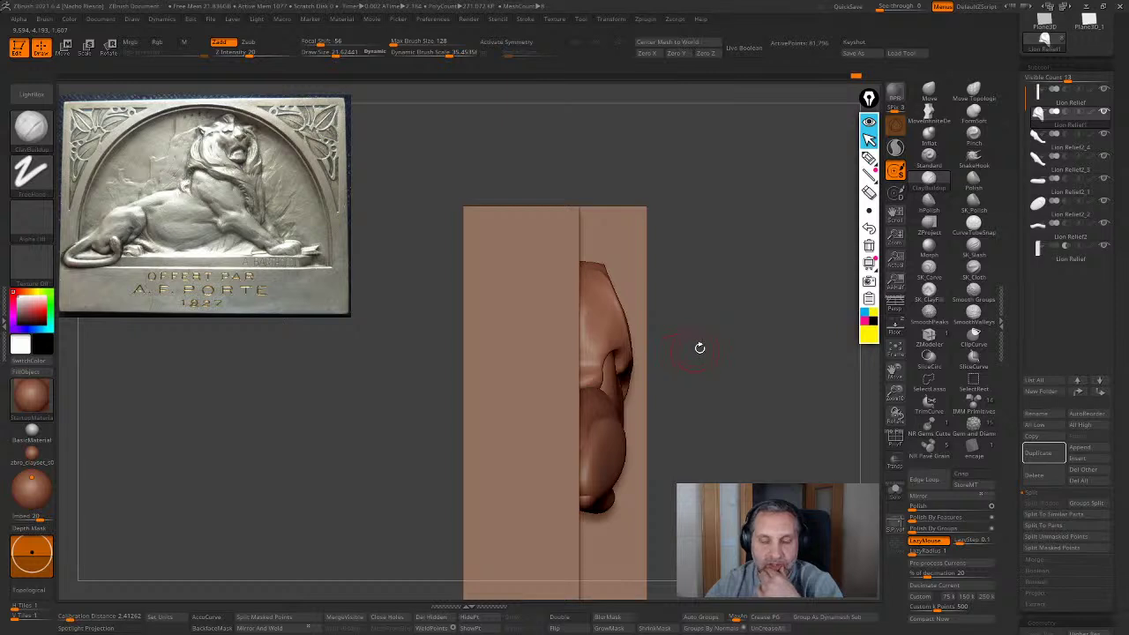
mouse_move(730, 358)
mouse_down()
mouse_move(711, 356)
mouse_move(770, 358)
mouse_move(718, 376)
mouse_move(707, 361)
mouse_move(732, 356)
mouse_move(731, 336)
mouse_up()
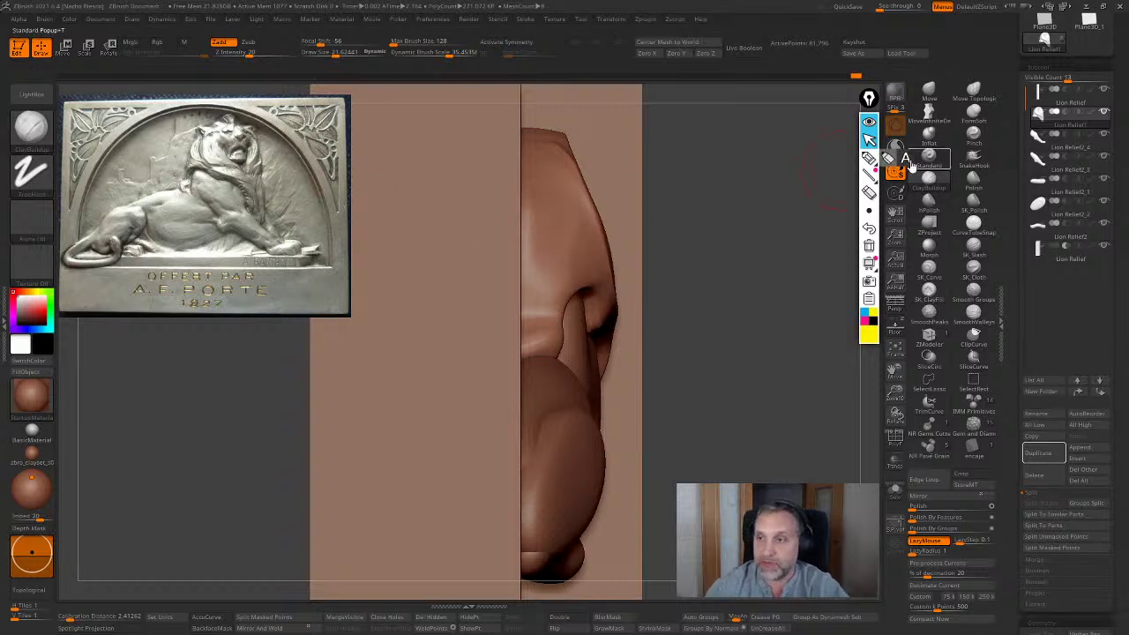
key(w)
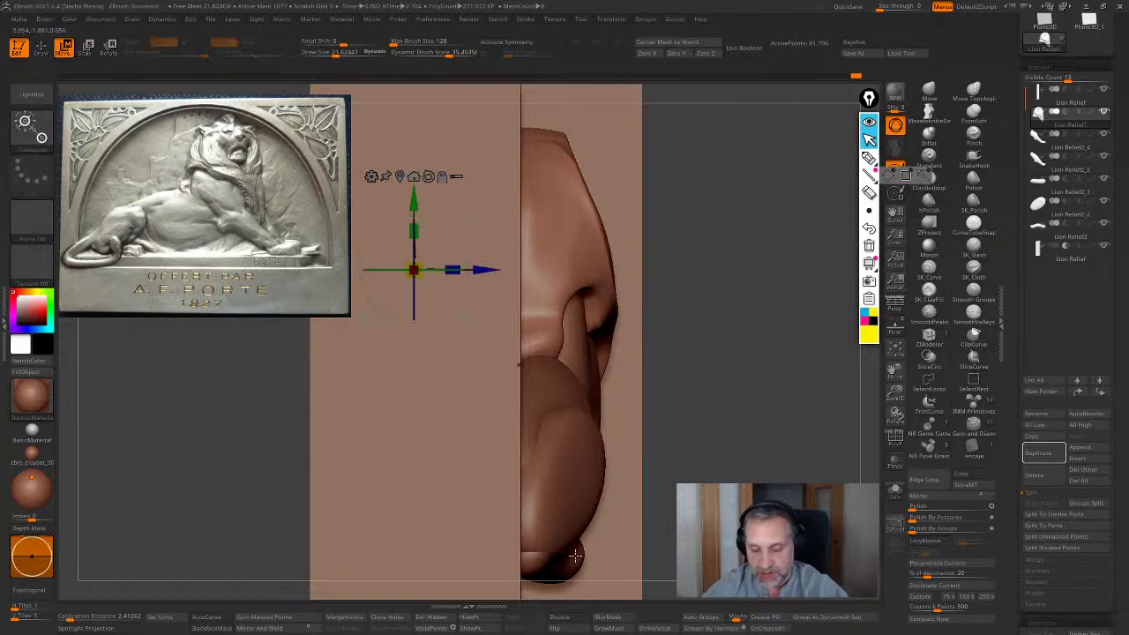
key(y)
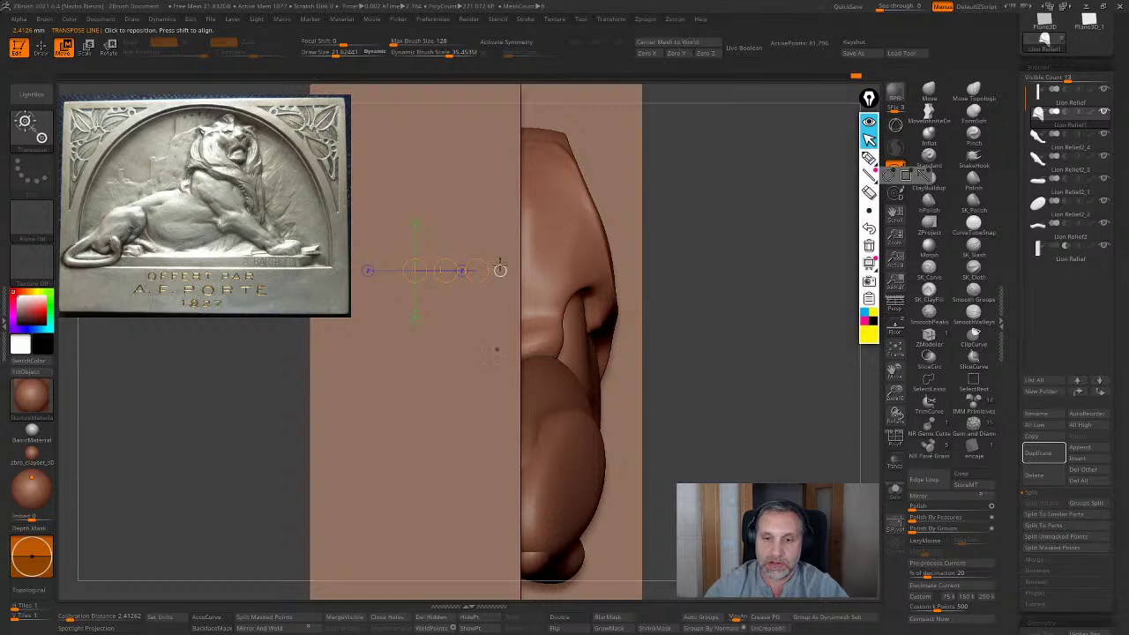
ctrl+right_drag(766, 307, 760, 362)
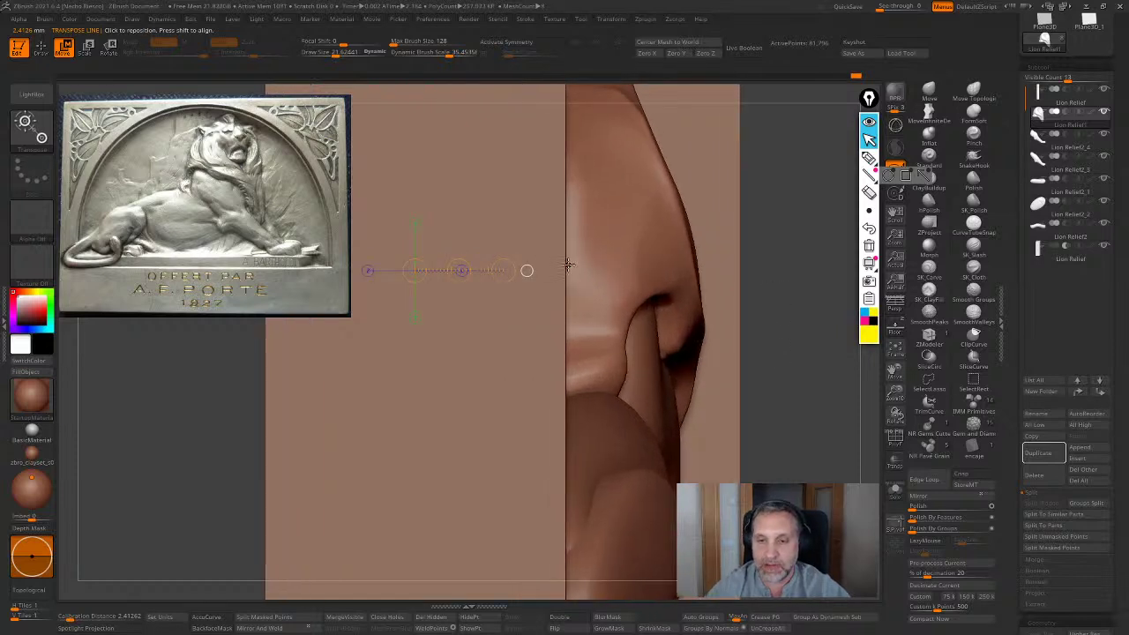
shift+drag(567, 263, 728, 264)
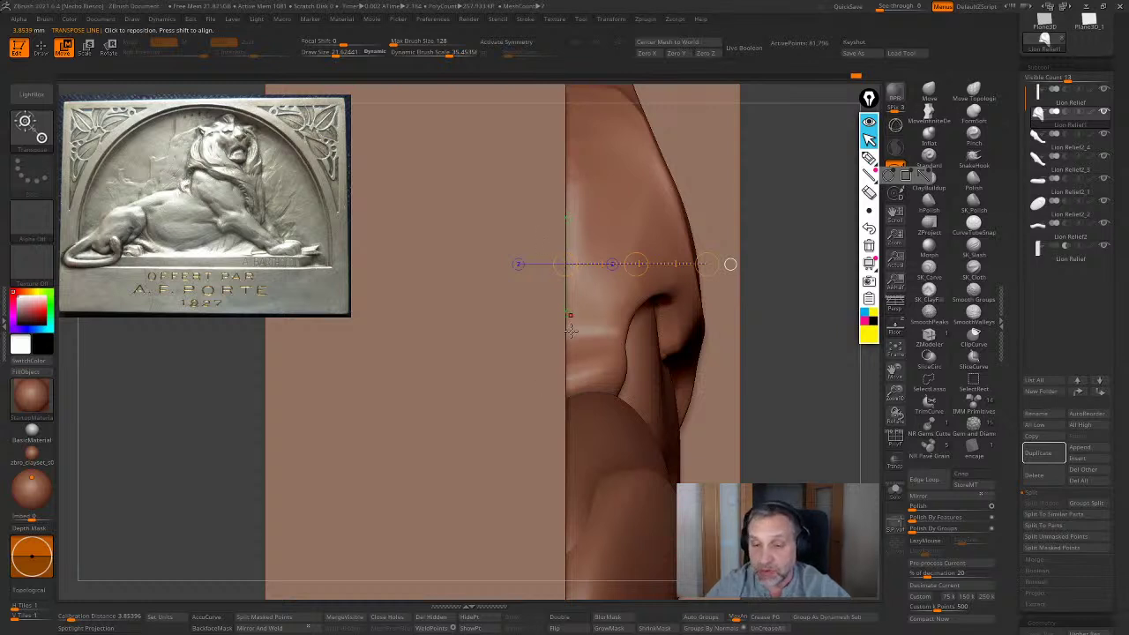
shift+drag(567, 296, 682, 297)
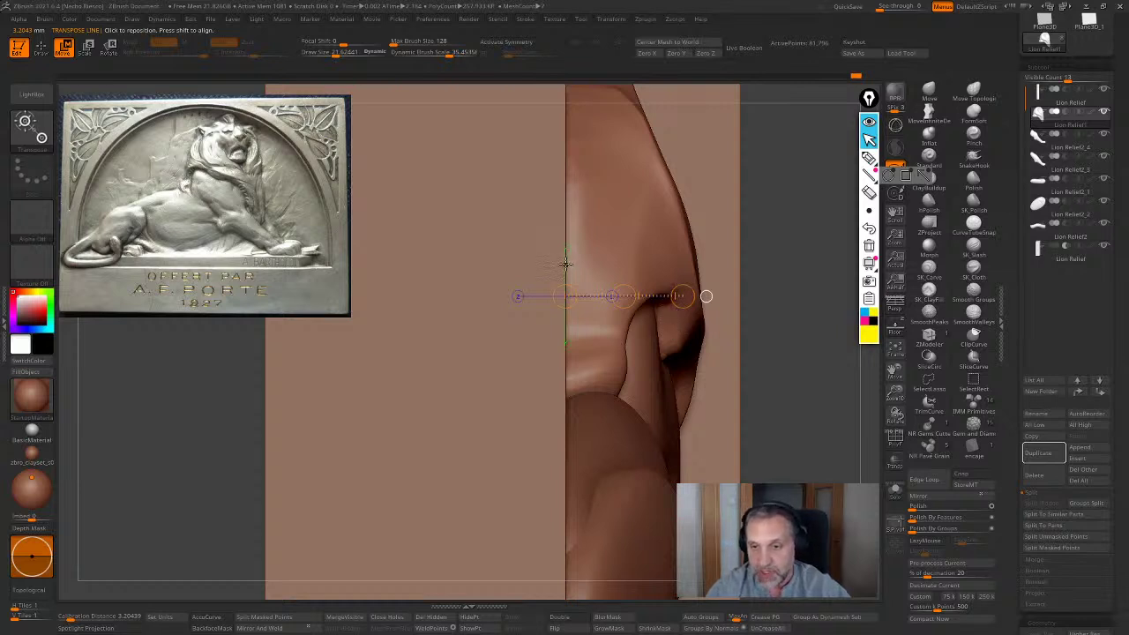
shift+drag(565, 264, 709, 265)
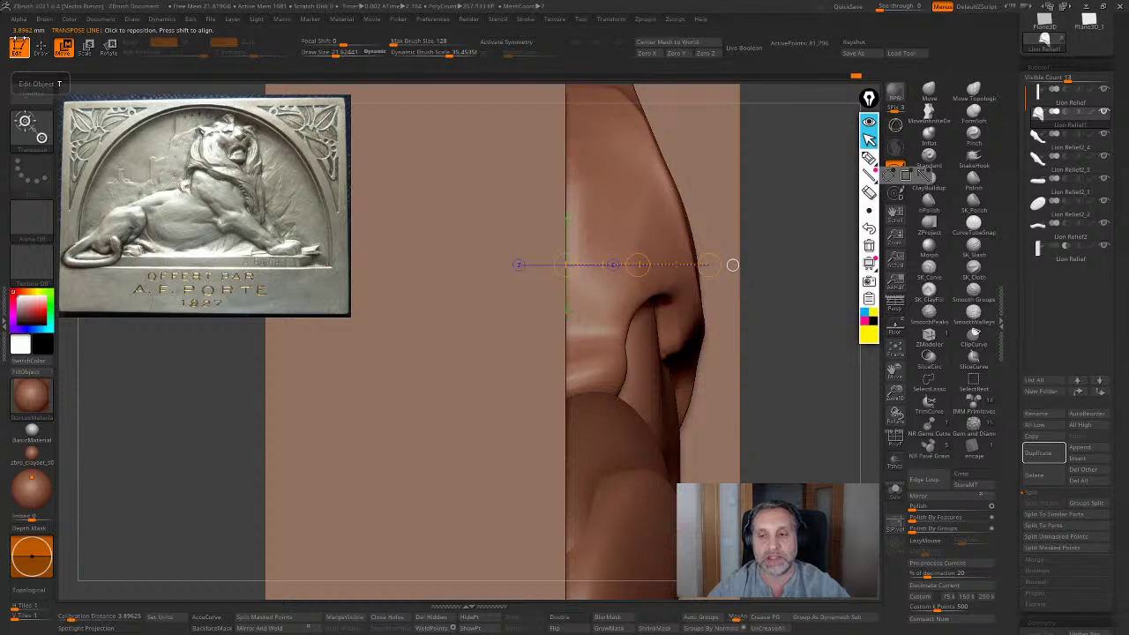
ctrl+right_drag(799, 404, 797, 316)
key(q)
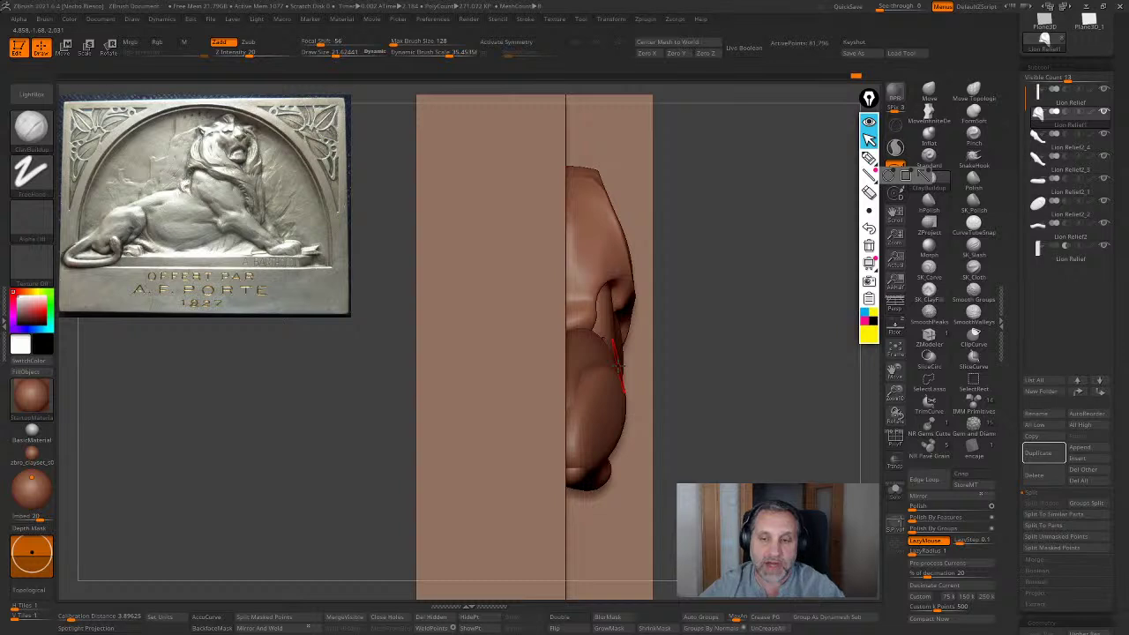
Examine the sculpted lion's head and mane from the side, straight on and from above against the reference plaque
drag(803, 346, 732, 385)
key(space)
drag(672, 441, 660, 440)
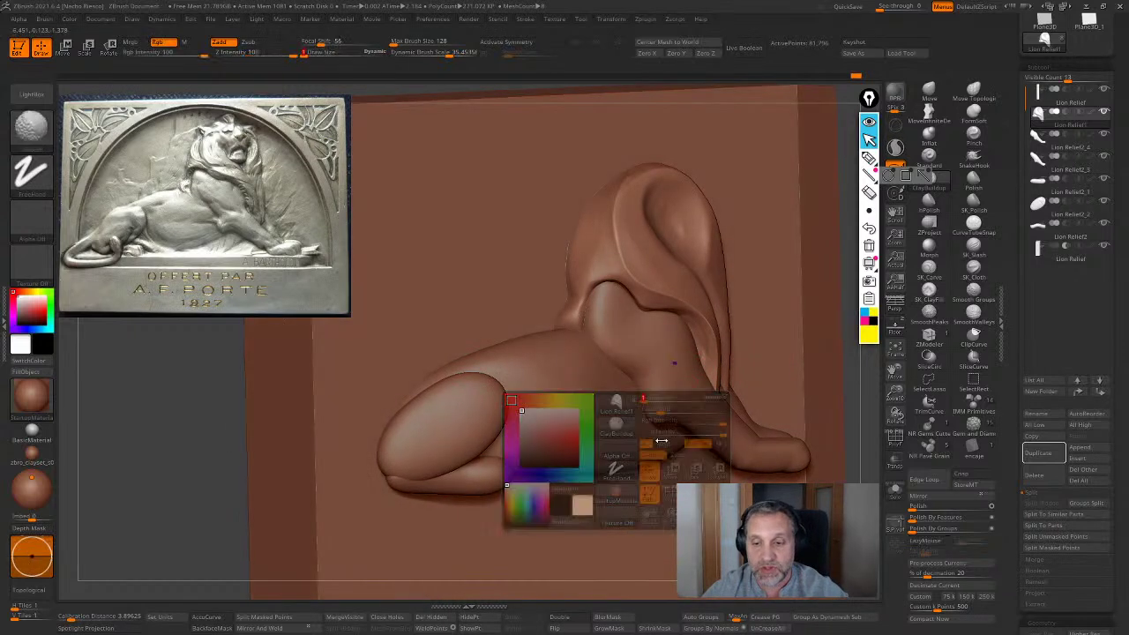
shift+drag(859, 428, 748, 478)
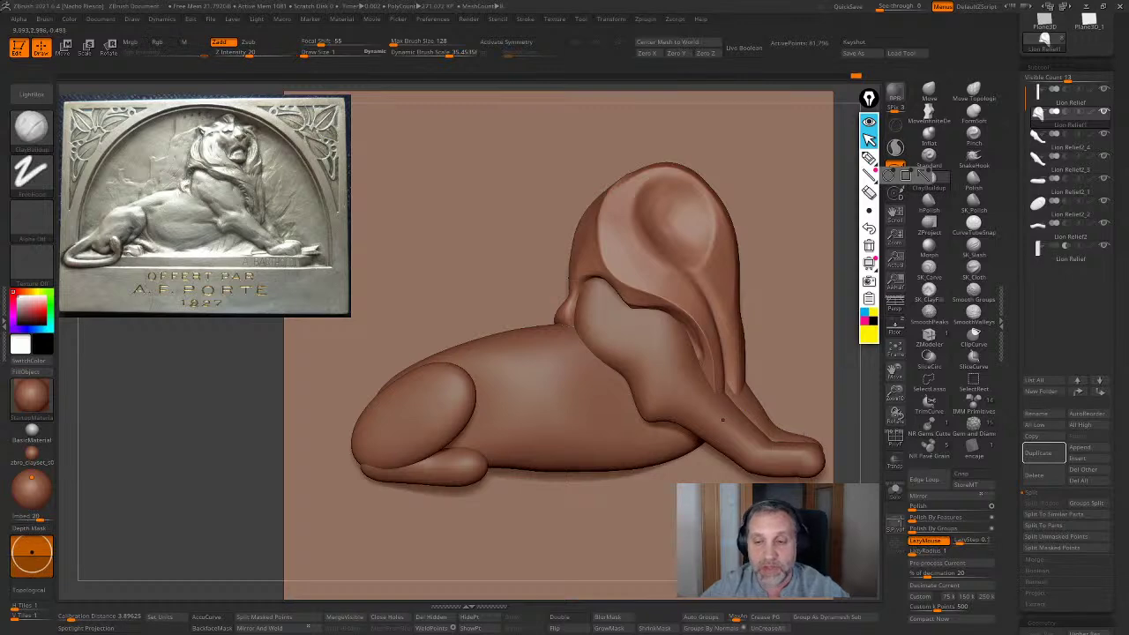
drag(722, 419, 825, 415)
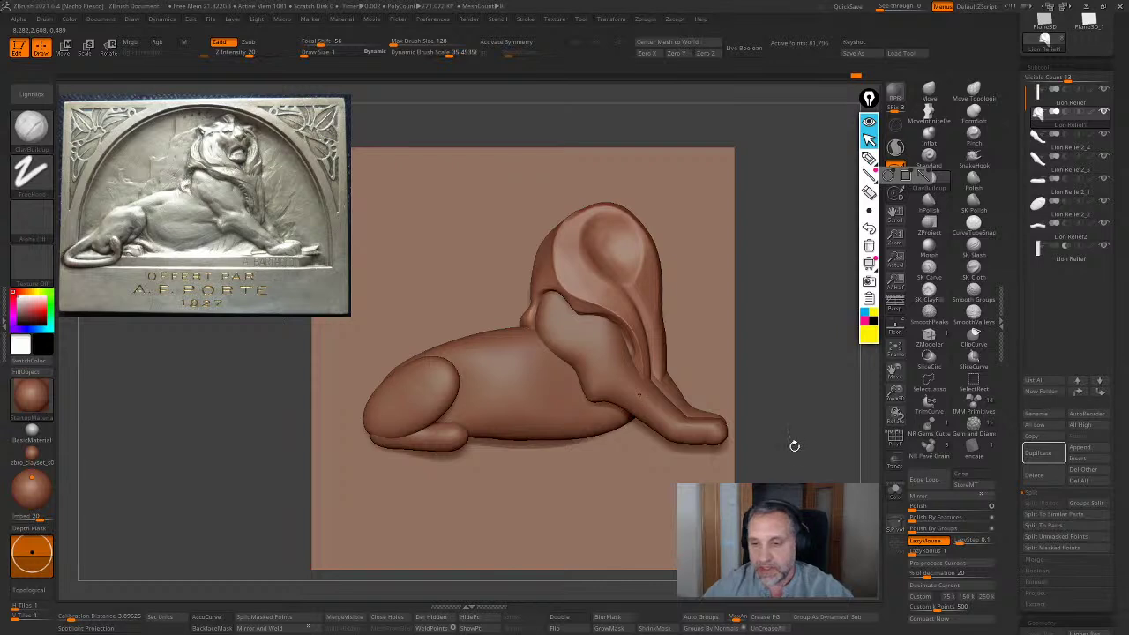
drag(793, 446, 820, 424)
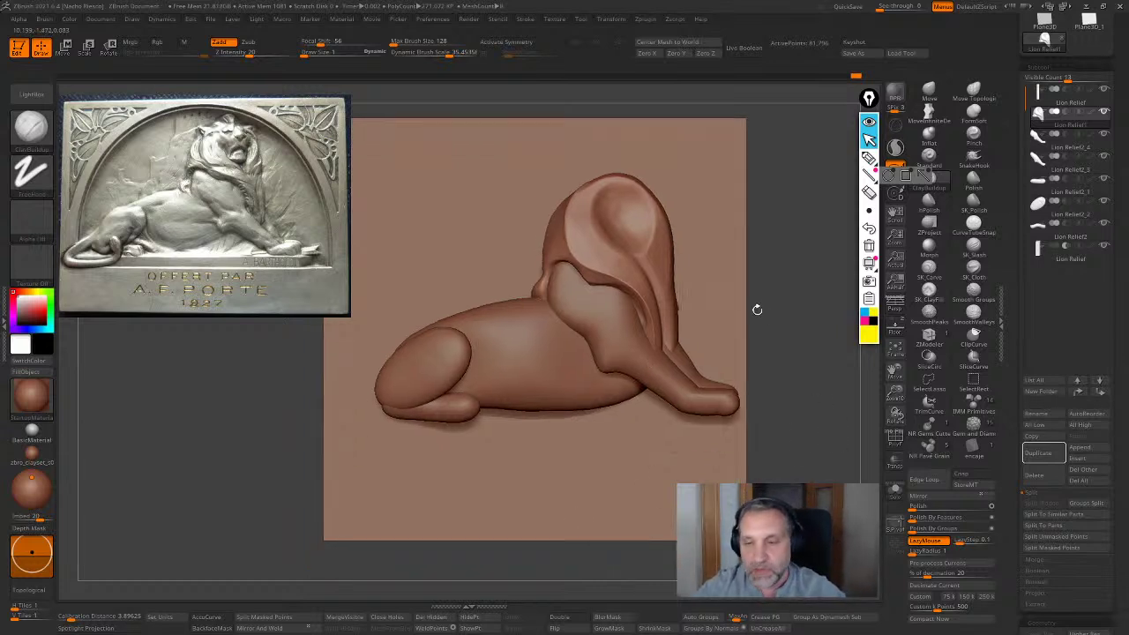
mouse_move(788, 327)
mouse_down()
mouse_move(797, 401)
mouse_move(718, 388)
mouse_up()
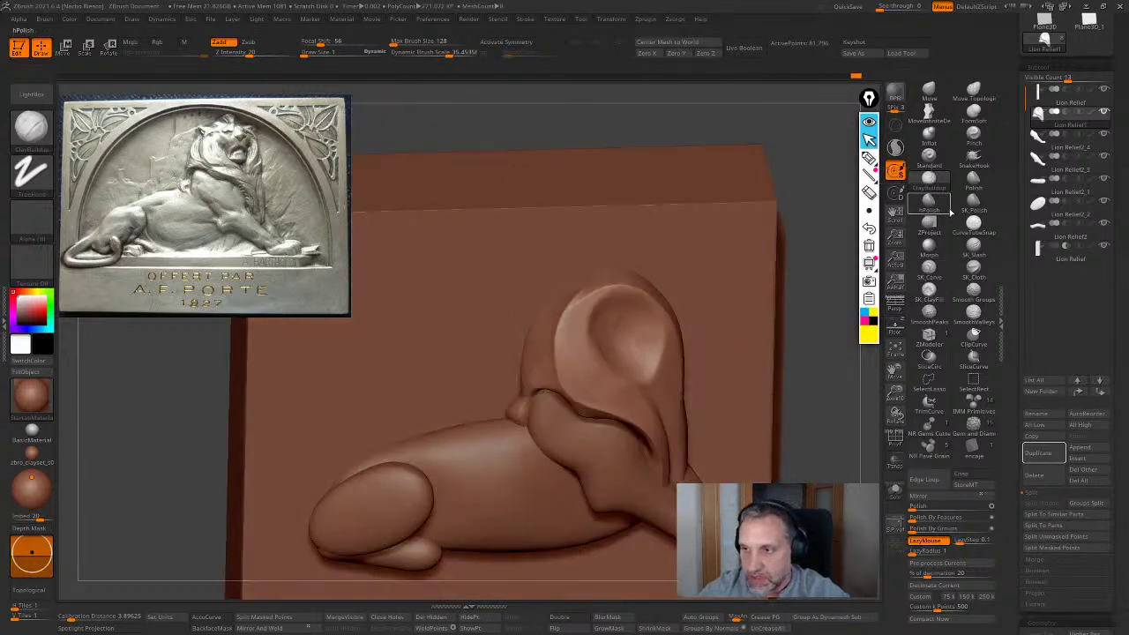
Smooth the raised upper rim of the mane around the face with the Polish brush at size about 38
click(973, 181)
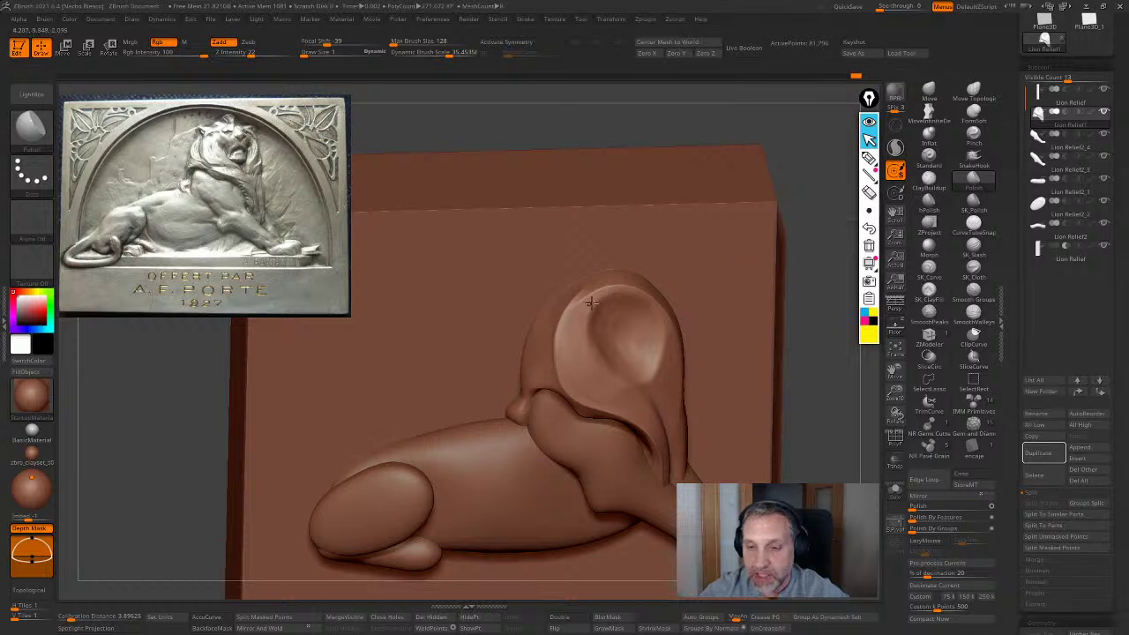
key(s)
drag(592, 303, 646, 302)
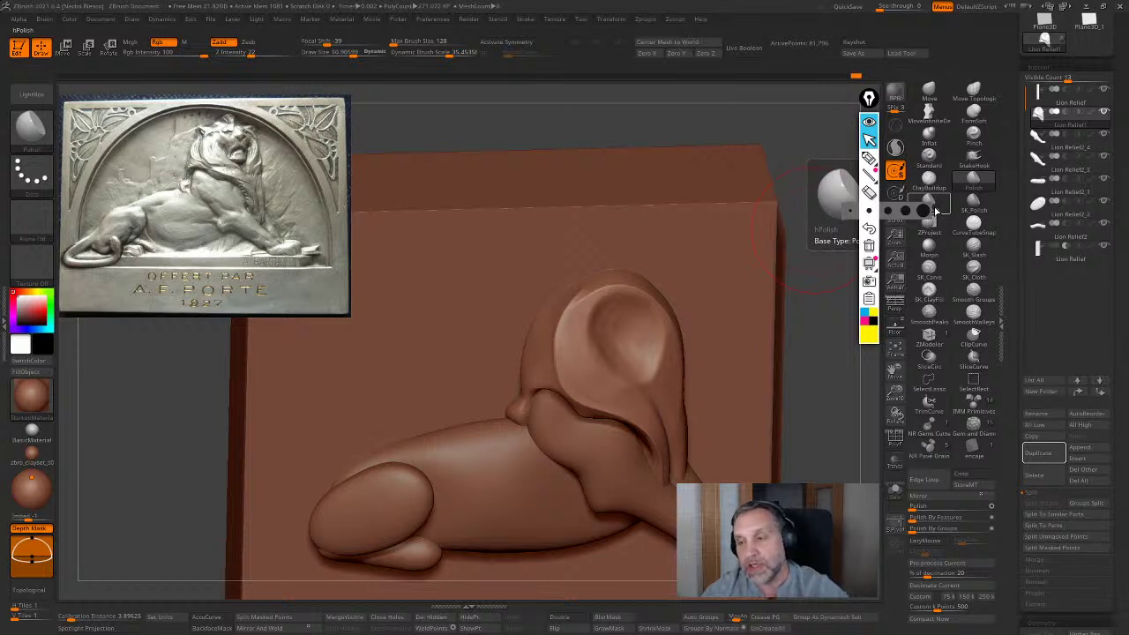
drag(810, 282, 827, 300)
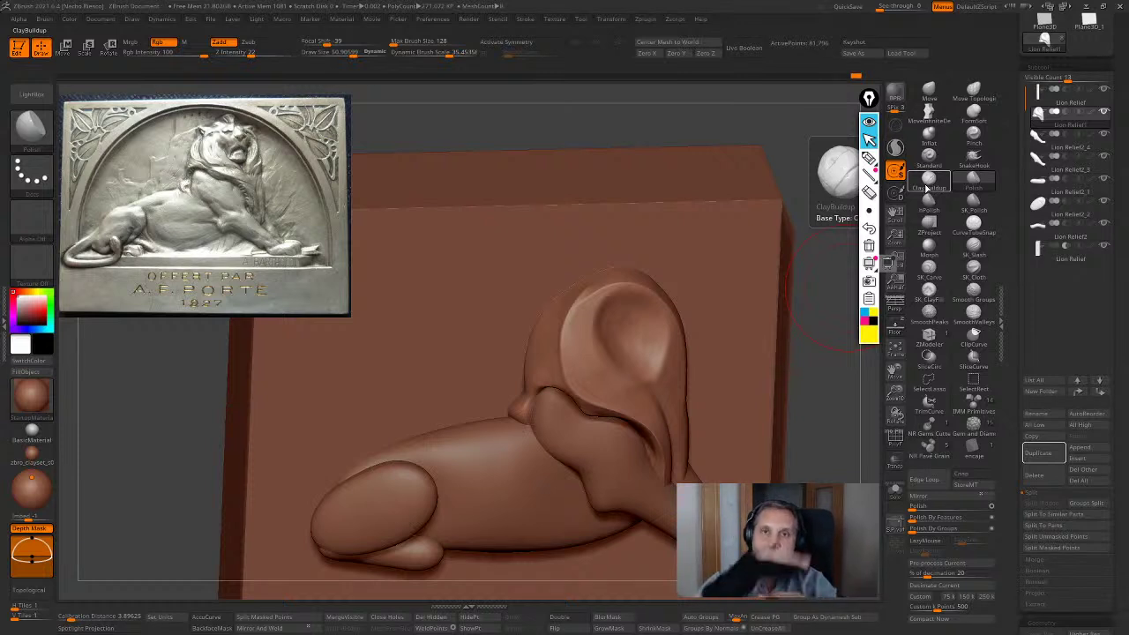
drag(822, 352, 824, 363)
key(s)
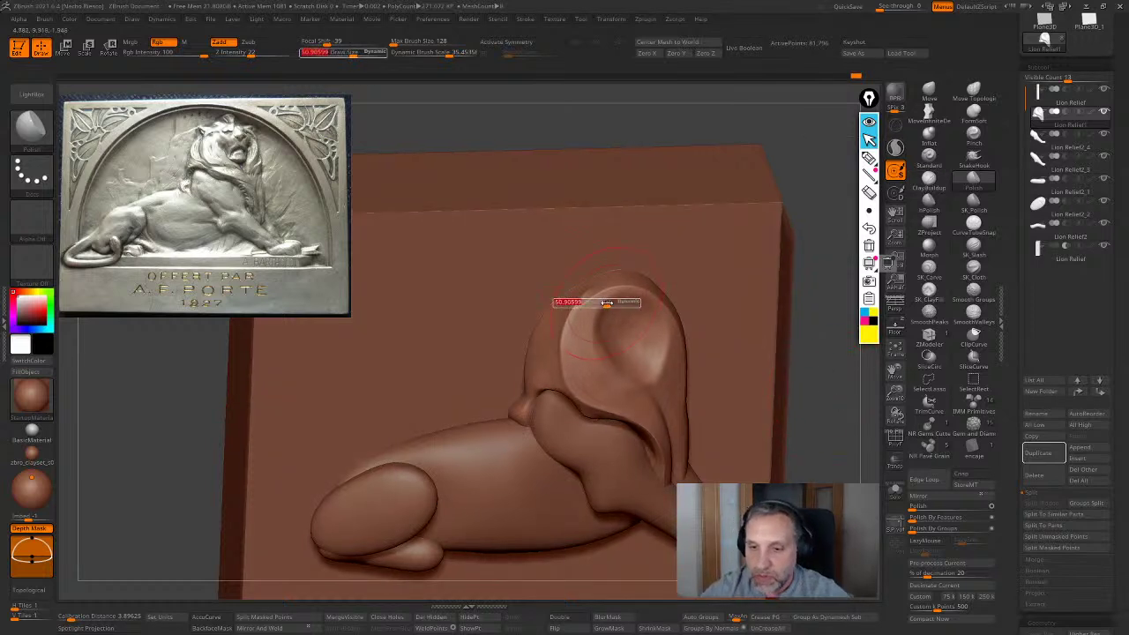
drag(603, 304, 597, 304)
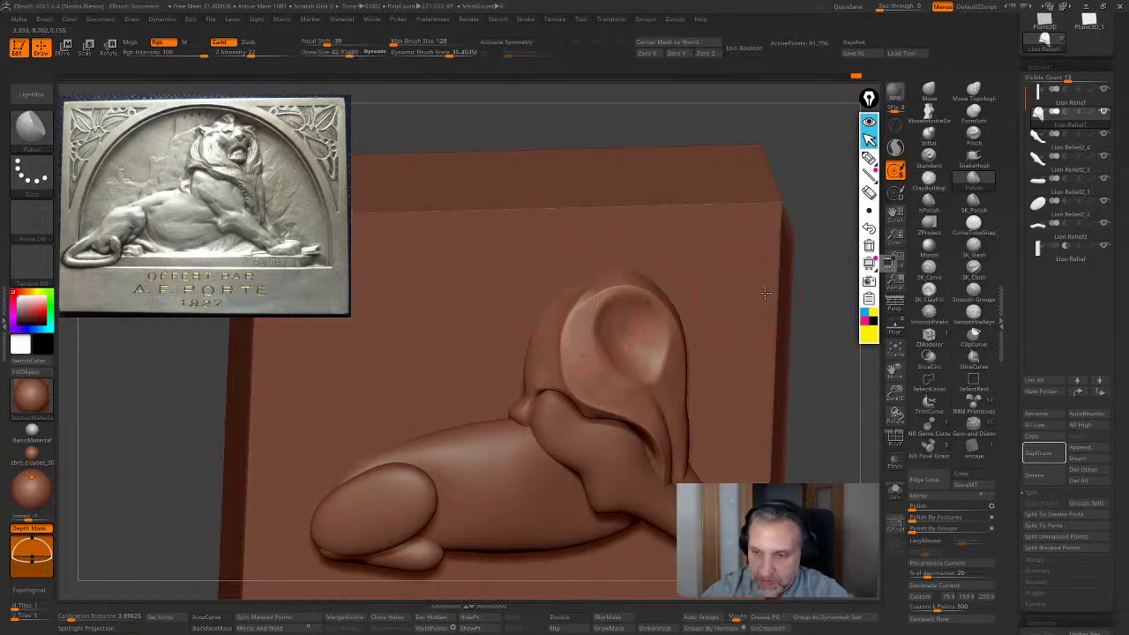
ctrl+right_drag(762, 292, 767, 298)
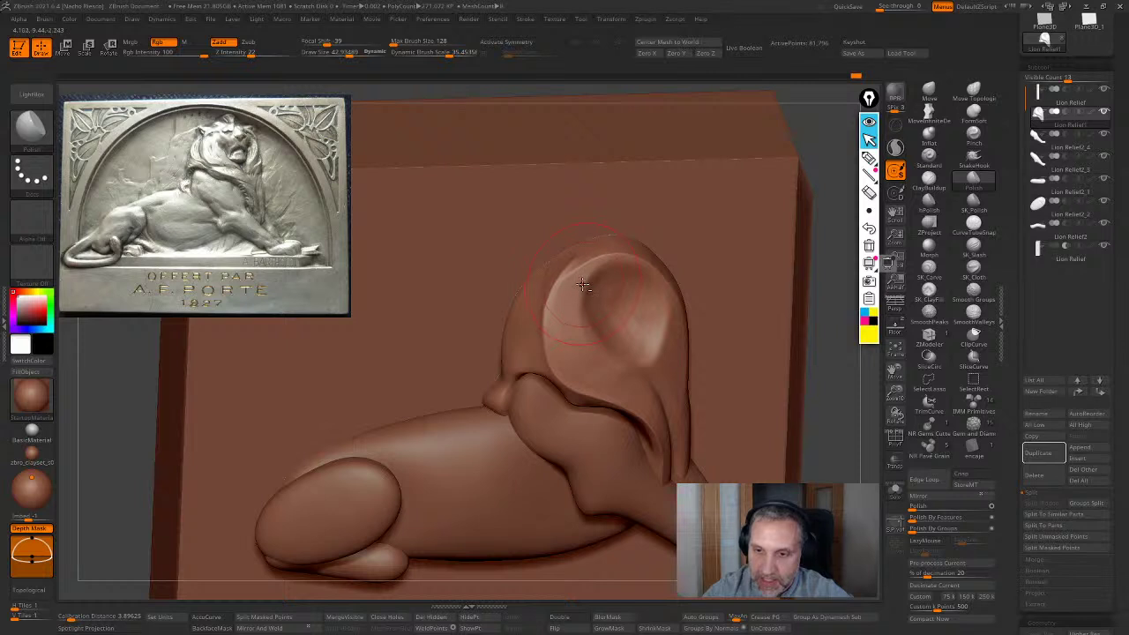
key(s)
drag(590, 274, 586, 271)
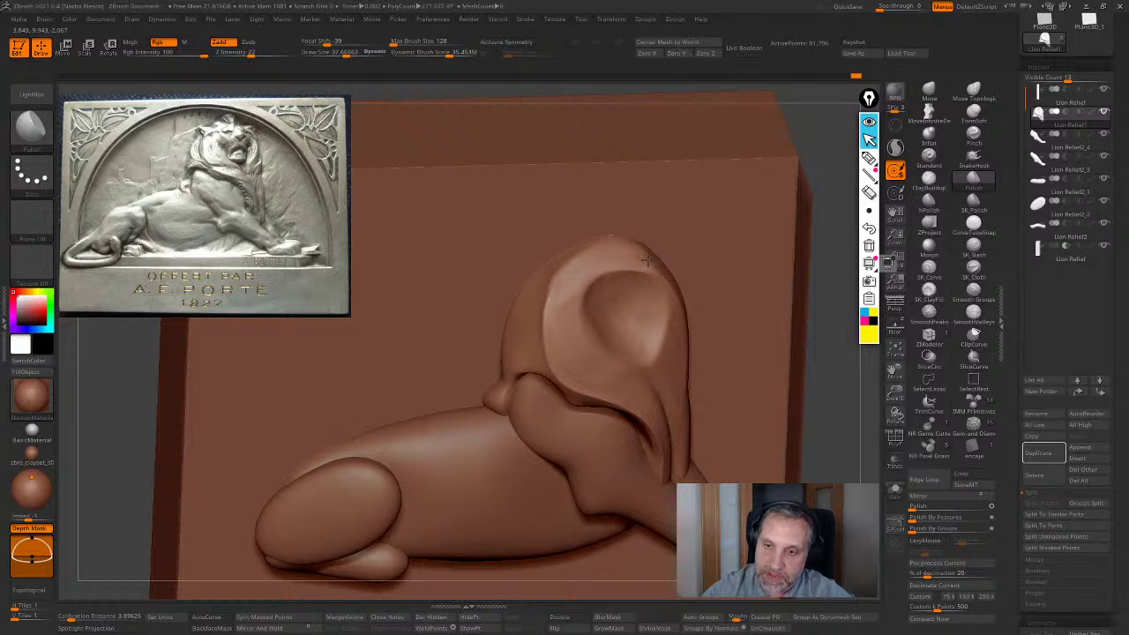
Polish the crown and upper mane edge further from a steep overhead view, keeping the brush size at about 38
drag(822, 256, 813, 317)
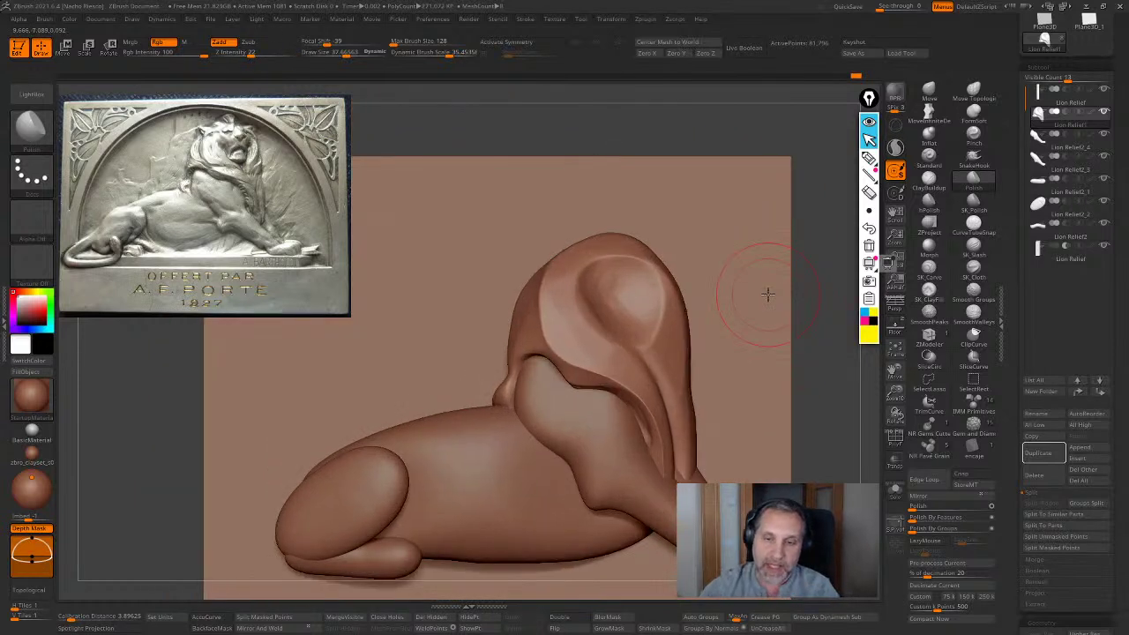
mouse_move(810, 303)
mouse_down()
mouse_move(827, 319)
mouse_move(825, 379)
mouse_up()
drag(596, 275, 611, 254)
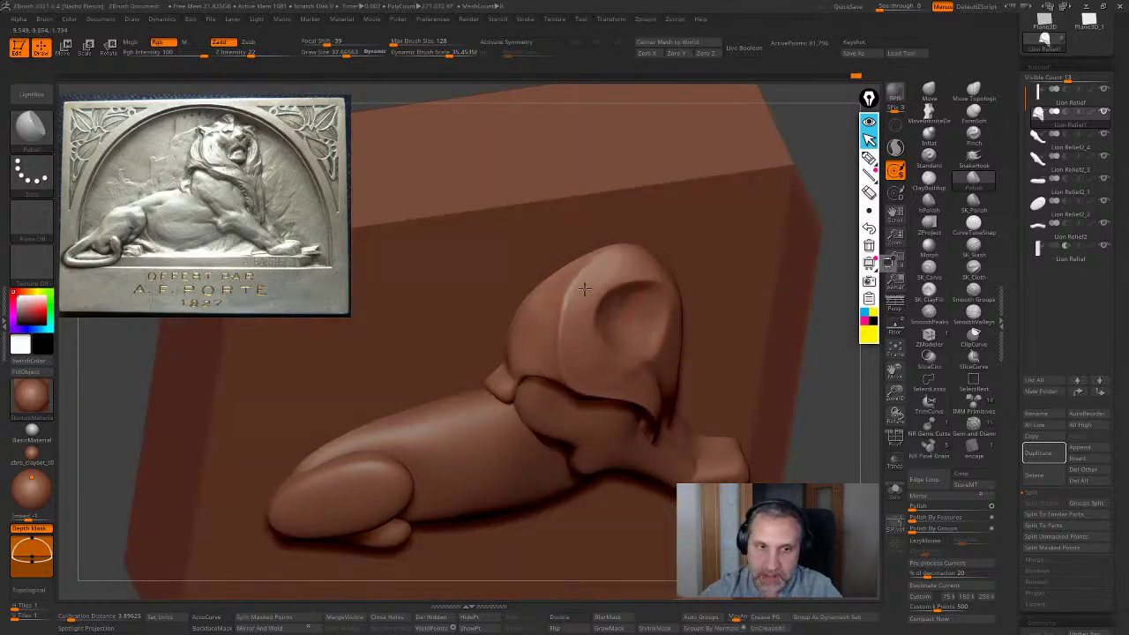
ctrl+right_drag(528, 314, 517, 224)
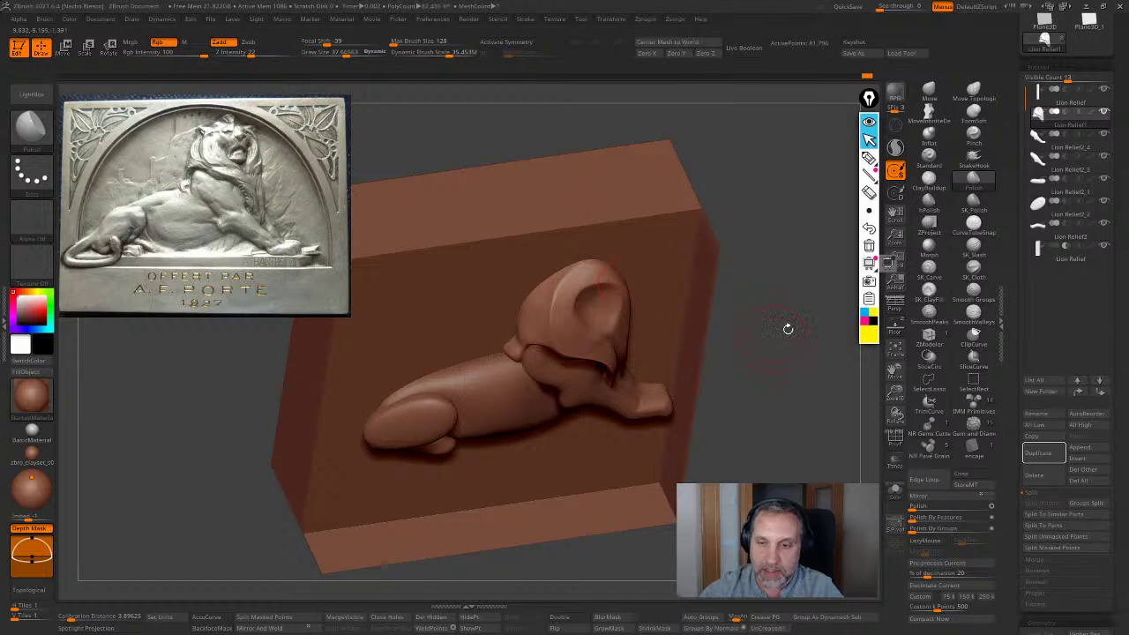
Bring the head into side profile and switch to the Move brush at size about 56
shift+drag(786, 328, 817, 344)
ctrl+right_drag(817, 344, 794, 426)
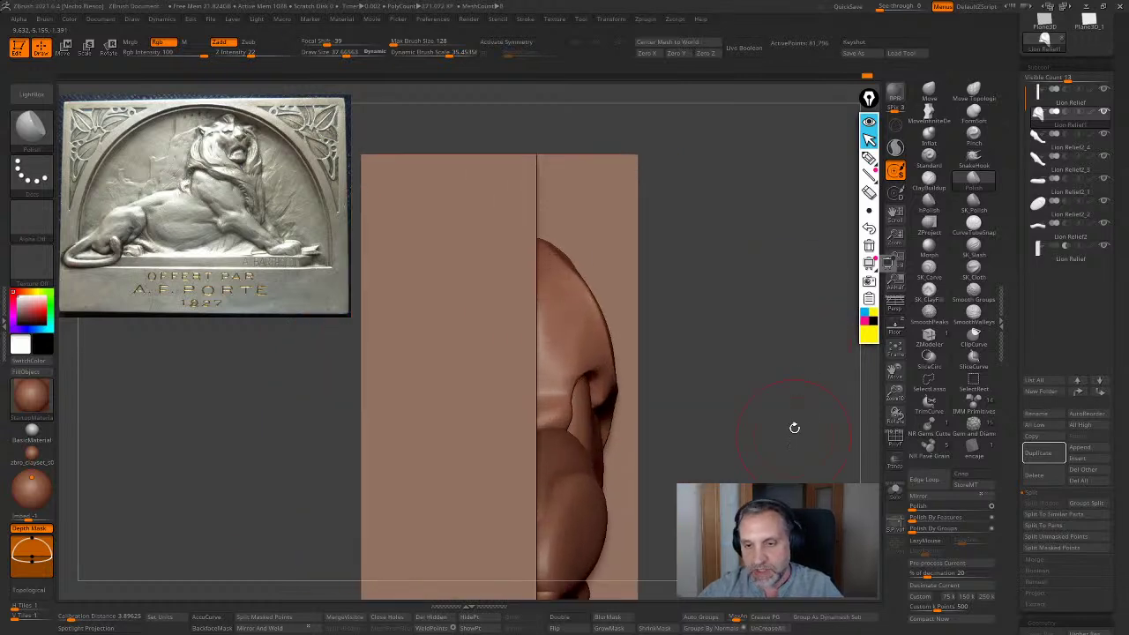
click(931, 115)
click(928, 91)
key(s)
drag(622, 319, 633, 318)
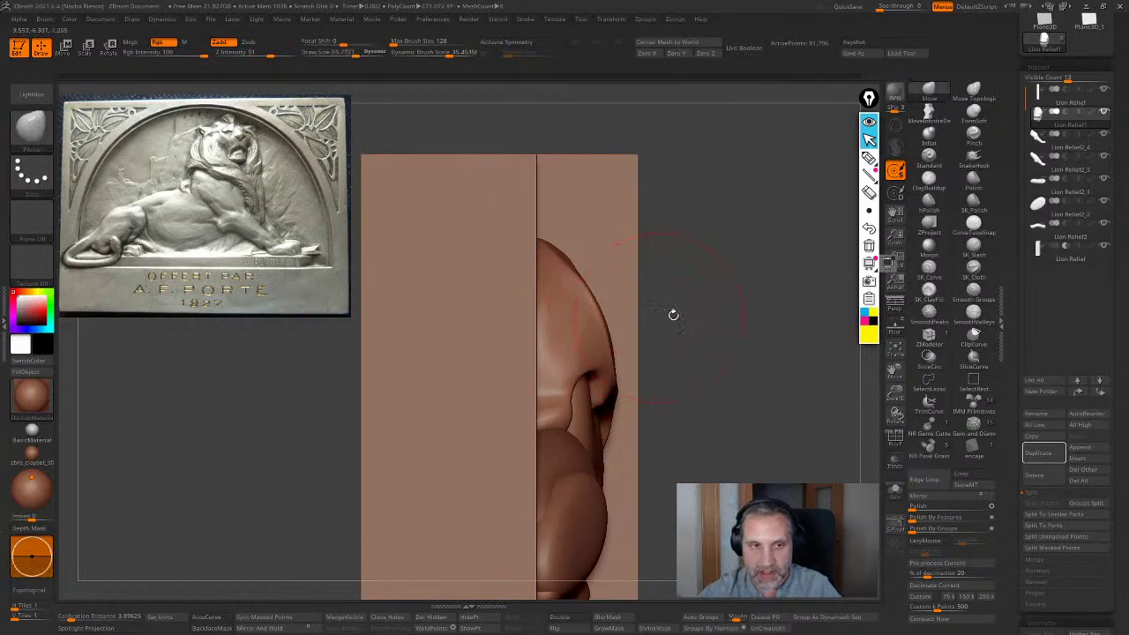
alt+right_drag(681, 314, 686, 298)
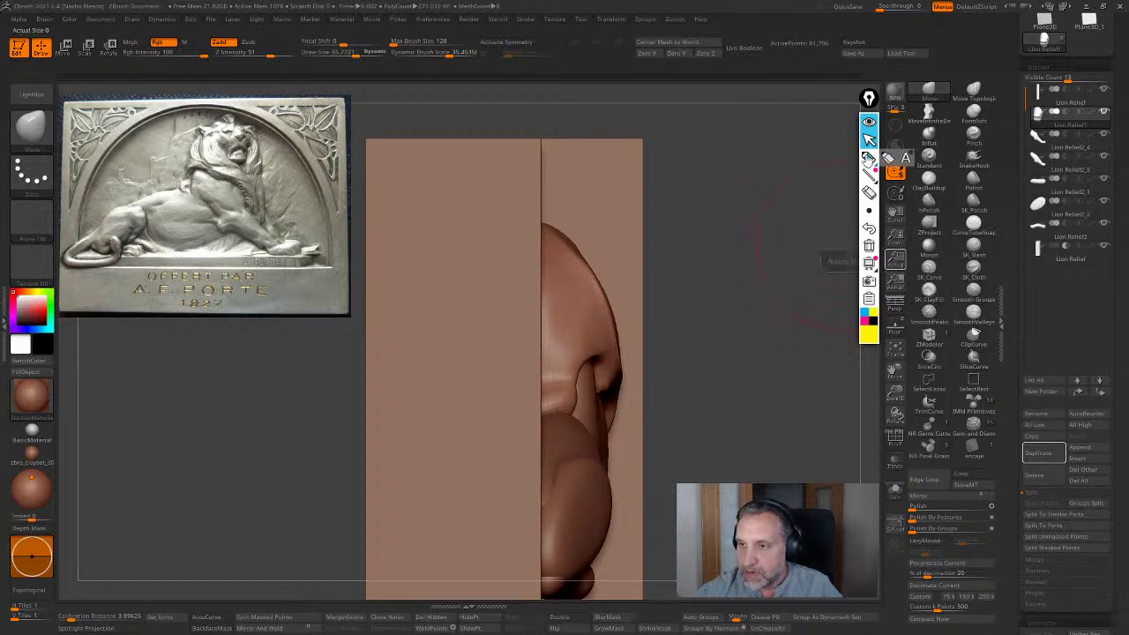
Mark the head's current profile in yellow and the intended slimmer profile in pink over the view, and clear the annotations
mouse_move(555, 232)
mouse_down()
mouse_move(620, 328)
mouse_move(607, 443)
mouse_up()
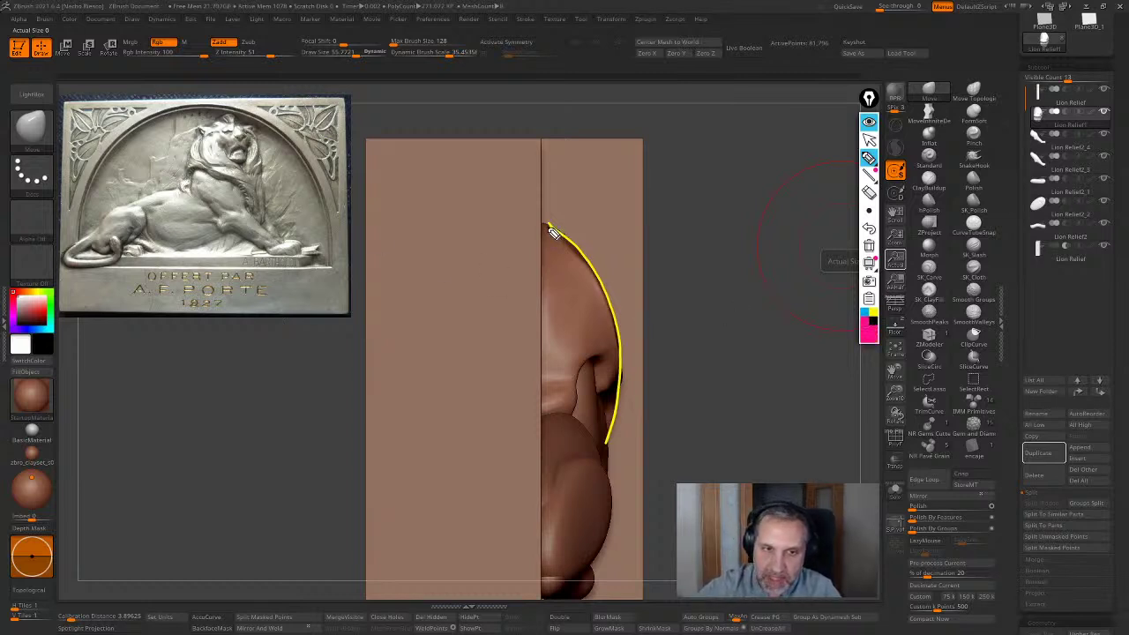
drag(553, 229, 566, 282)
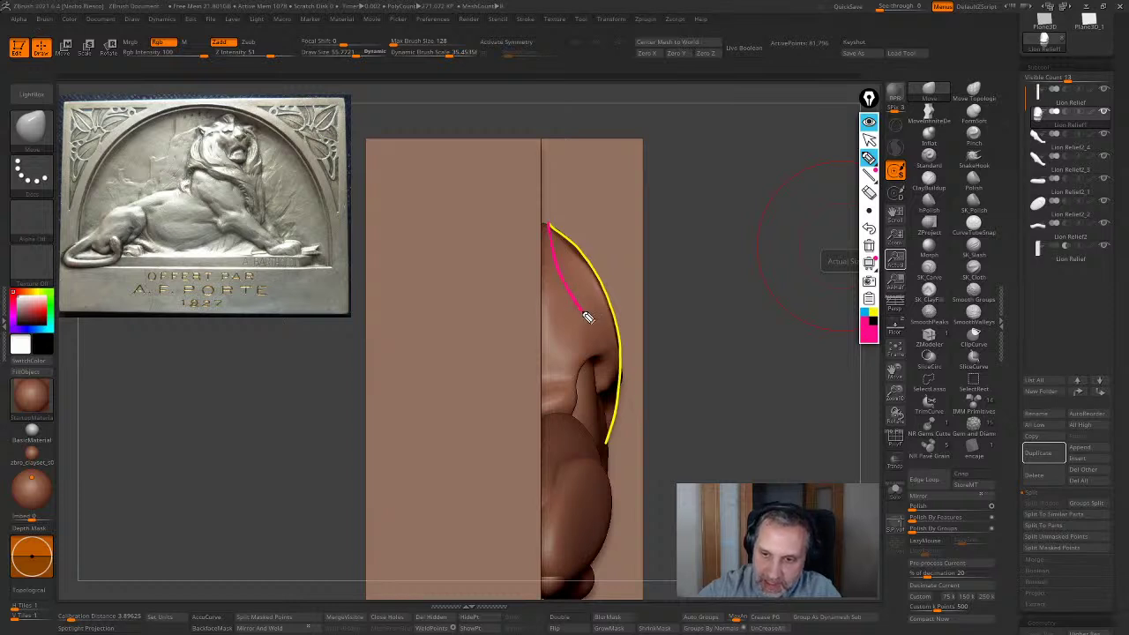
drag(607, 342, 610, 435)
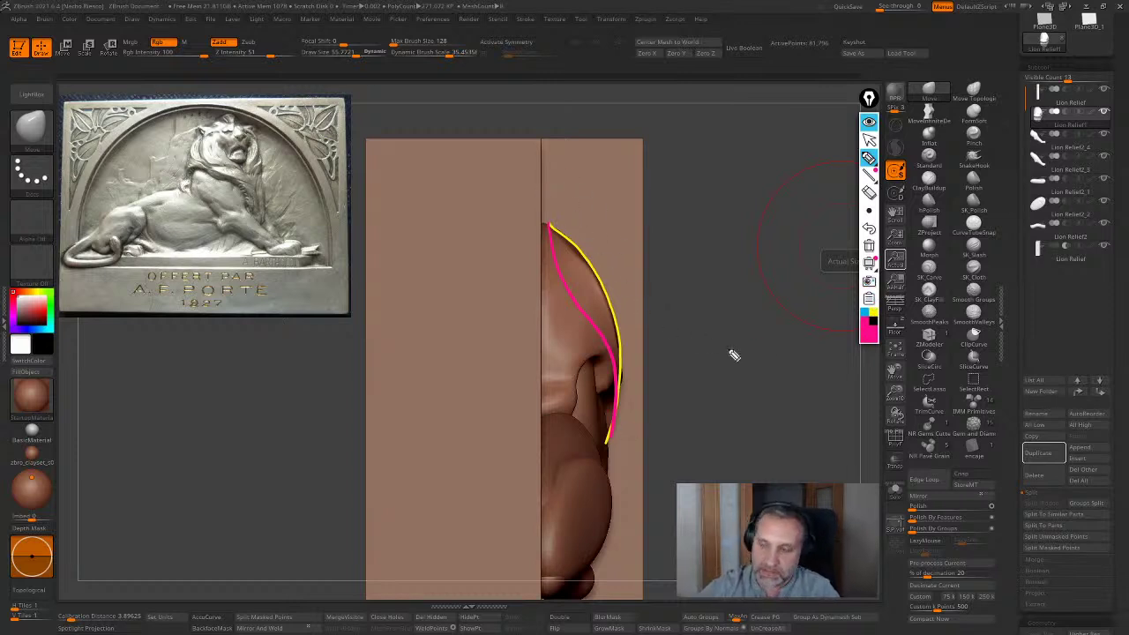
click(869, 246)
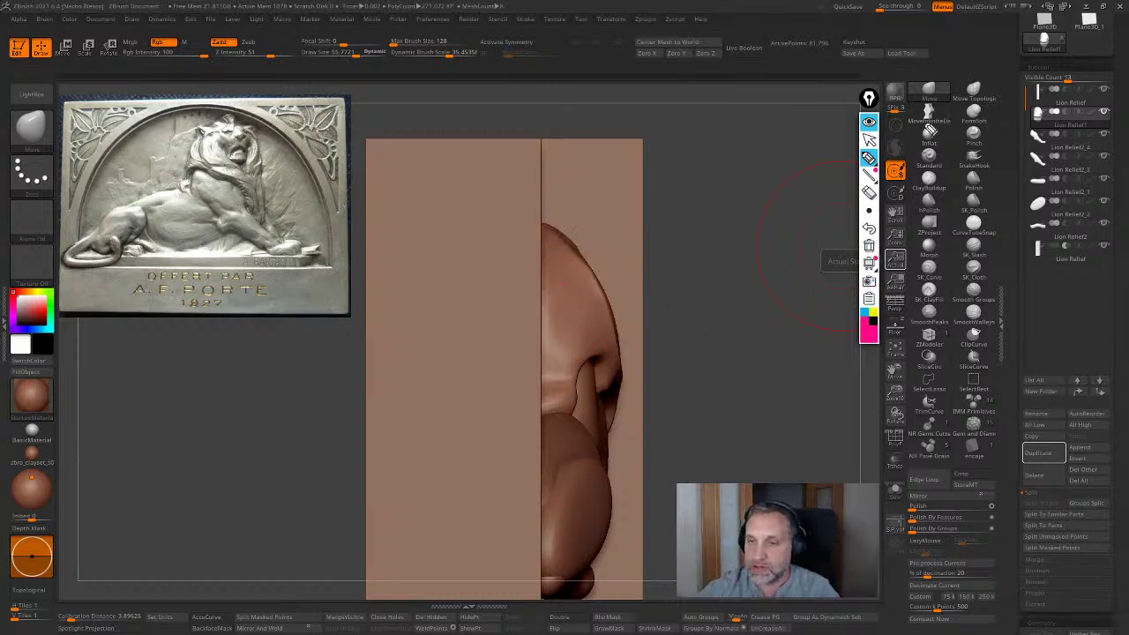
click(869, 139)
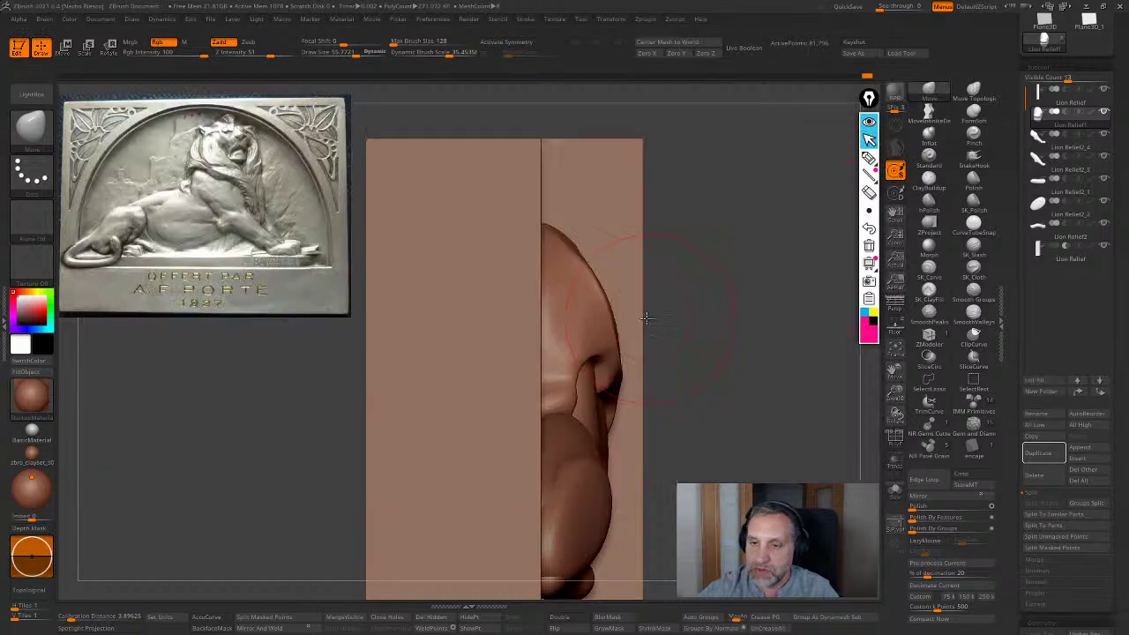
Push the upper head's side profile toward the background plane with the Move brush, sizes about 57 down to 47, forming a concave slope
key(s)
drag(678, 345, 683, 344)
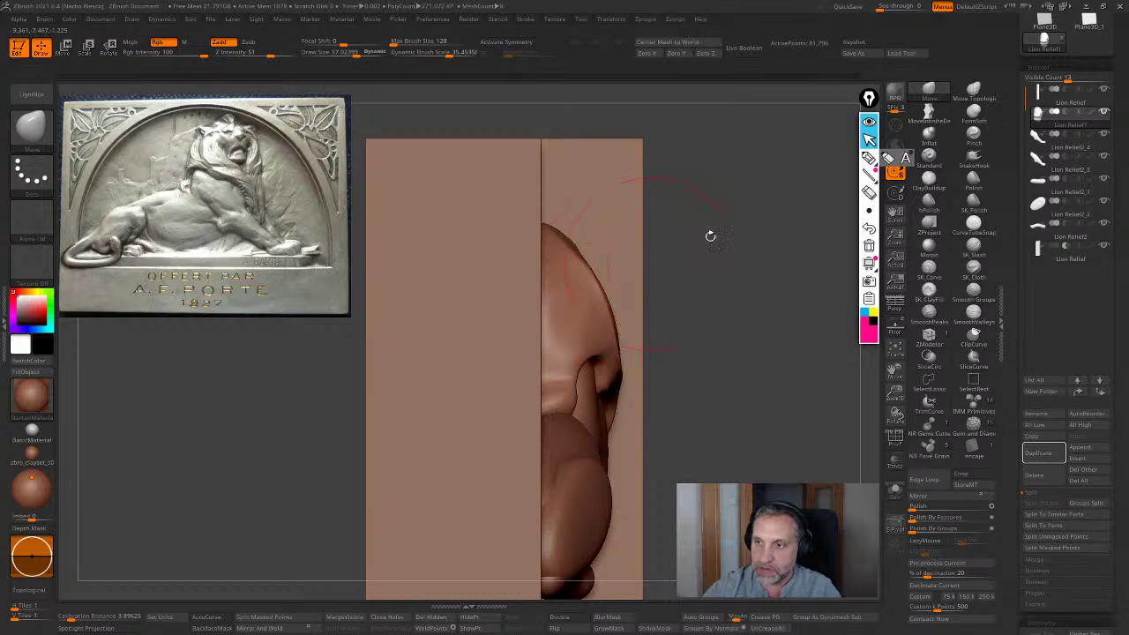
key(s)
mouse_move(585, 292)
mouse_down()
mouse_move(563, 300)
mouse_move(596, 314)
mouse_up()
key(s)
key(s)
drag(613, 355, 623, 356)
drag(622, 378, 614, 380)
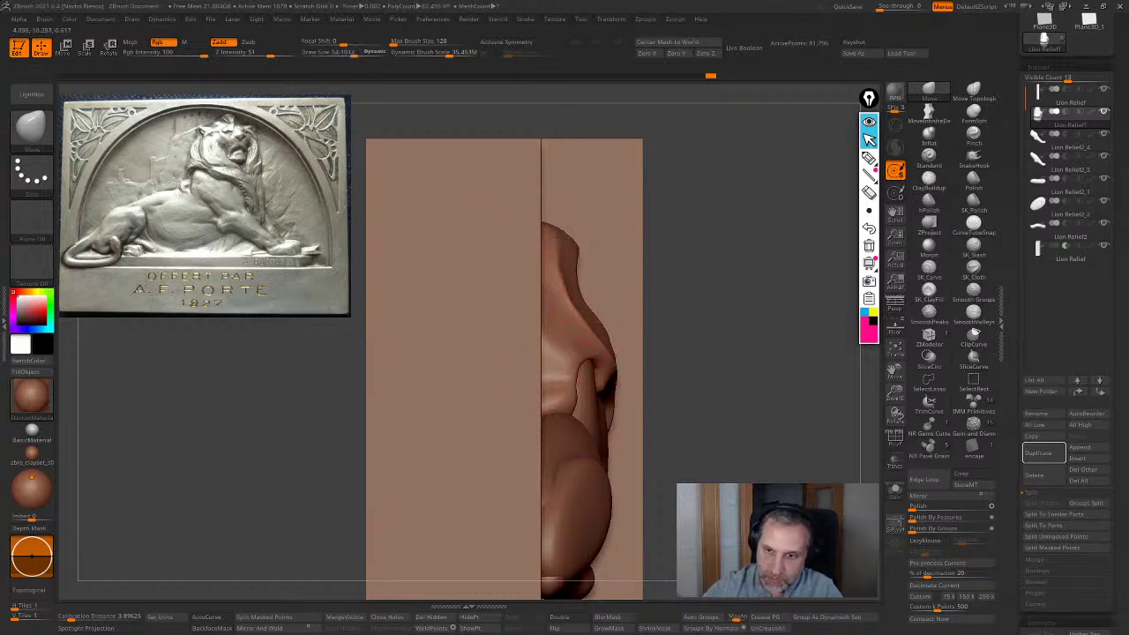
drag(558, 240, 565, 245)
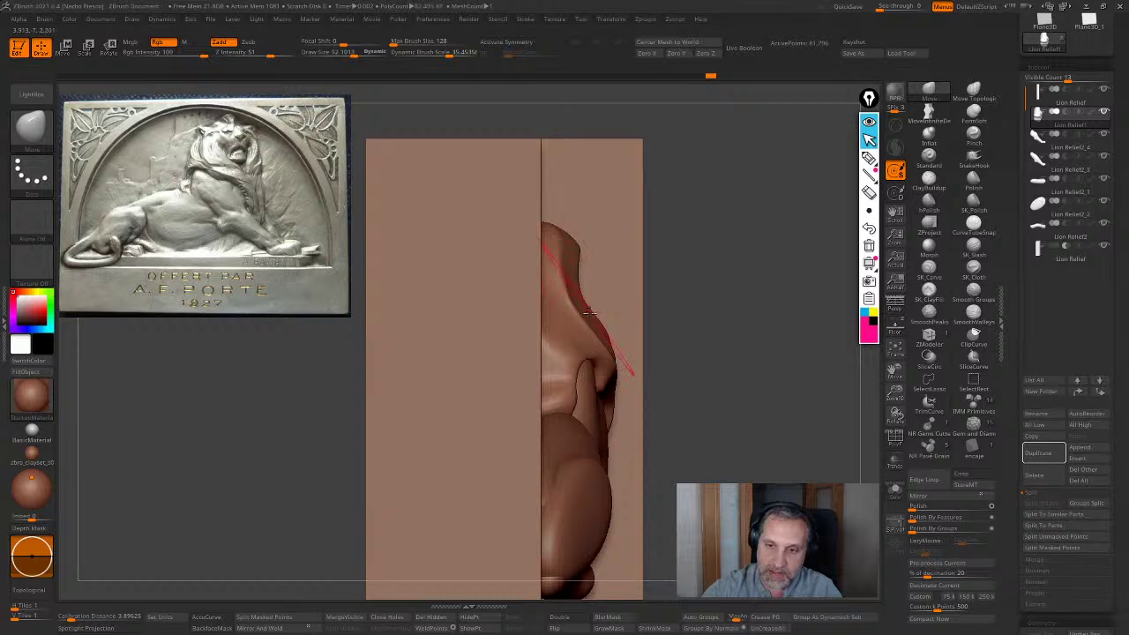
drag(575, 312, 599, 353)
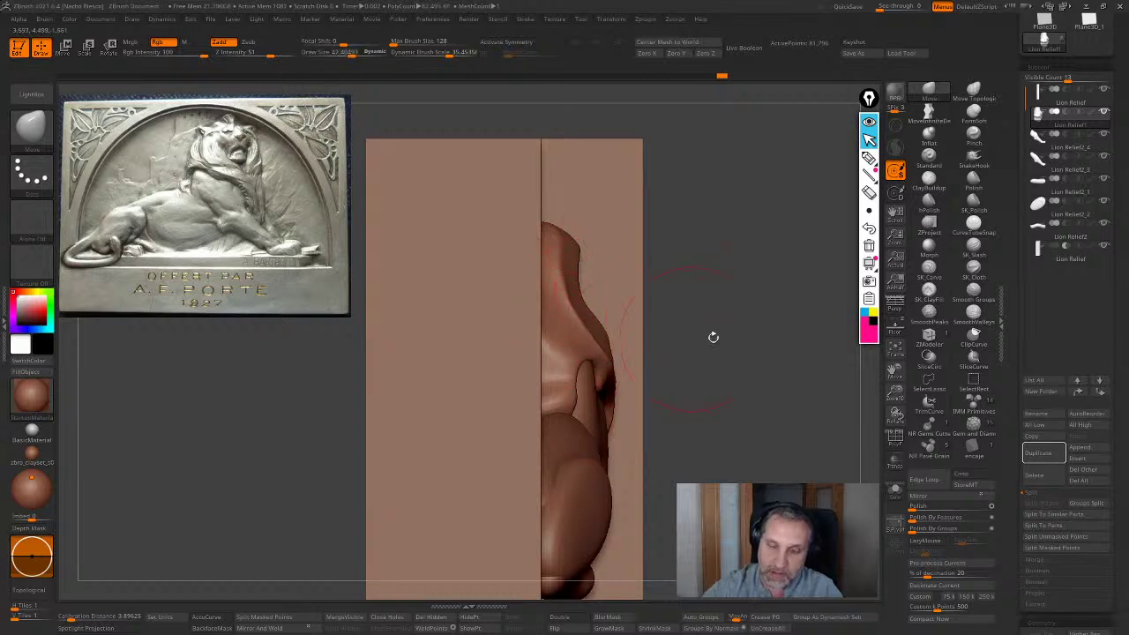
Inspect the reshaped head from the front and from oblique end views, focusing on the thickness of the crown
shift+drag(713, 338, 608, 352)
mouse_move(650, 442)
right_down()
mouse_move(776, 418)
mouse_move(632, 453)
mouse_move(496, 323)
right_up()
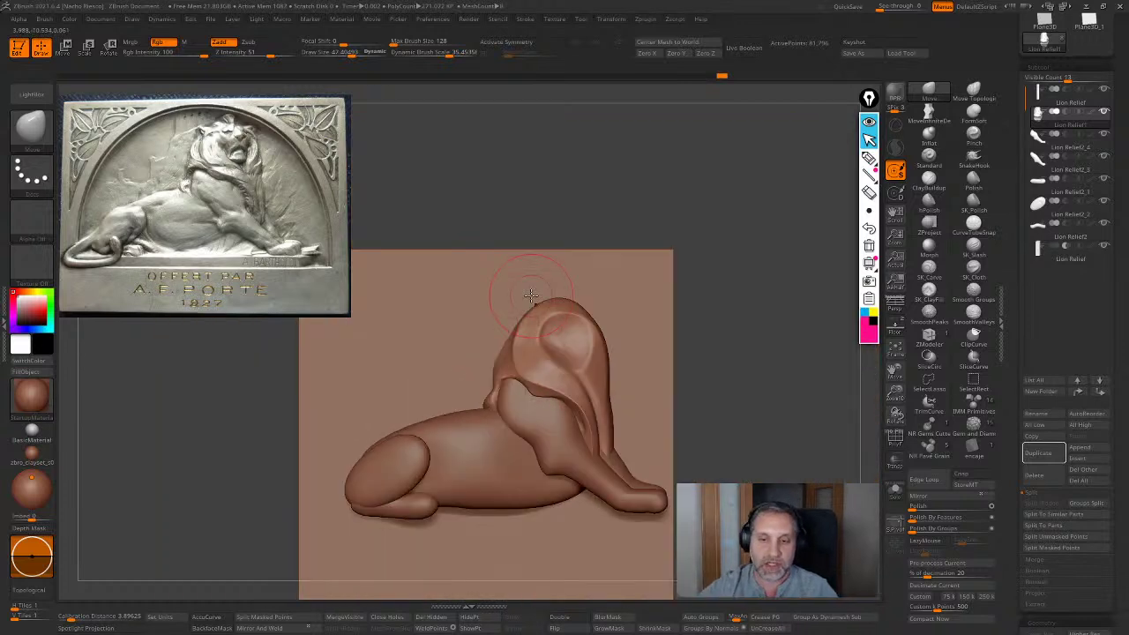
drag(768, 392, 661, 444)
right_drag(519, 397, 526, 247)
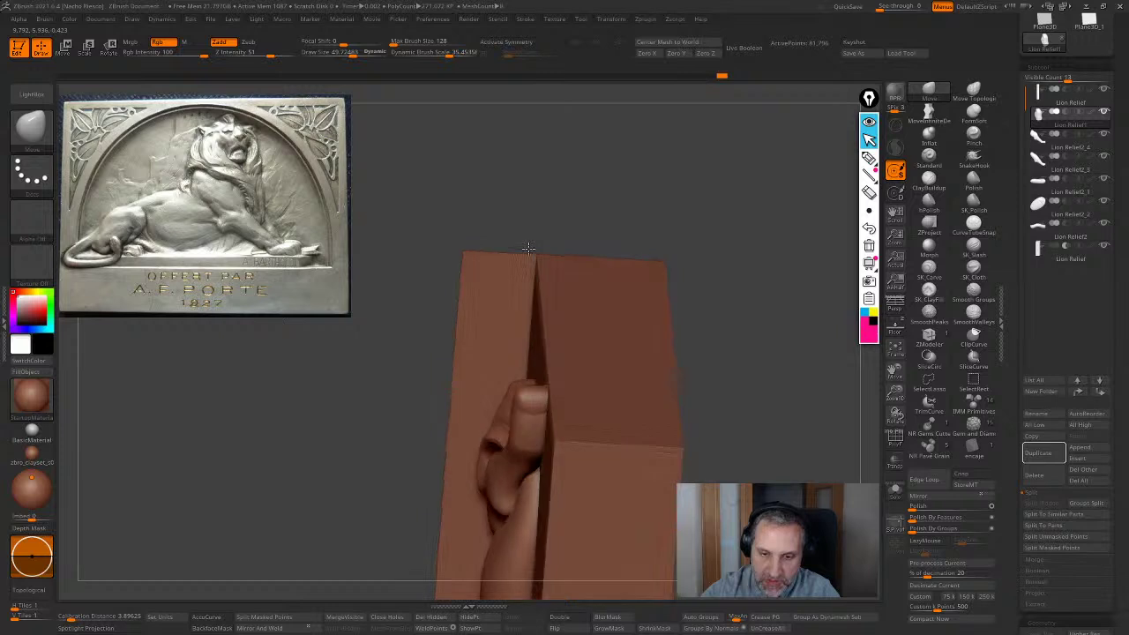
right_drag(746, 275, 618, 474)
alt+right_drag(611, 414, 625, 479)
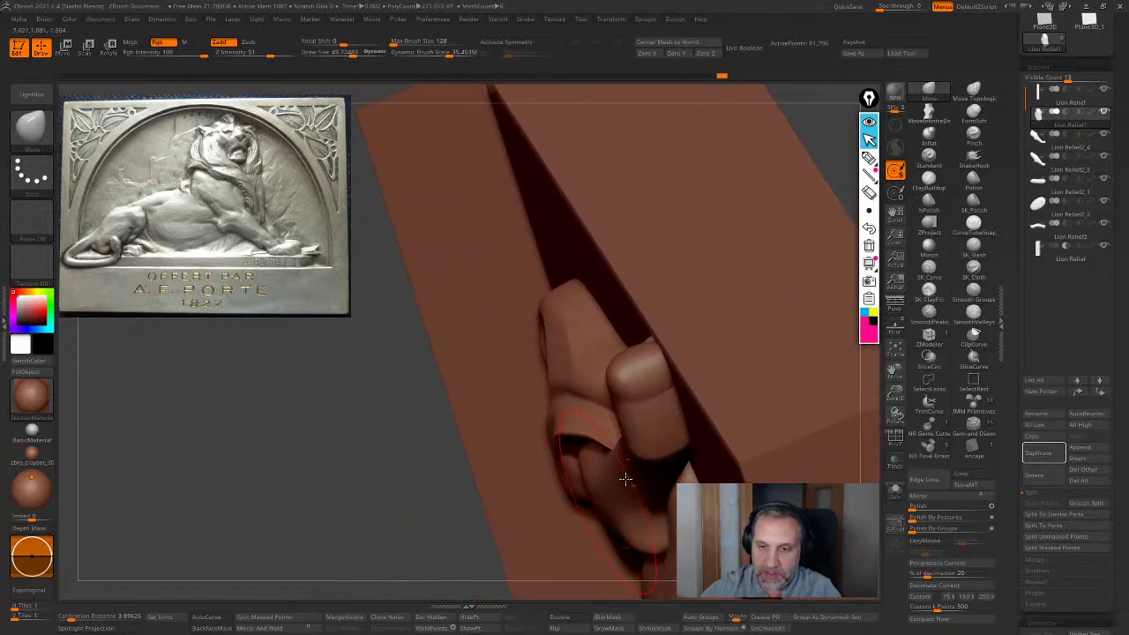
Outline in black where the crown should be slimmed at its outer corner, and clear the annotation
click(872, 321)
click(868, 158)
mouse_move(561, 426)
mouse_down()
mouse_move(547, 306)
mouse_move(590, 282)
mouse_move(571, 281)
mouse_up()
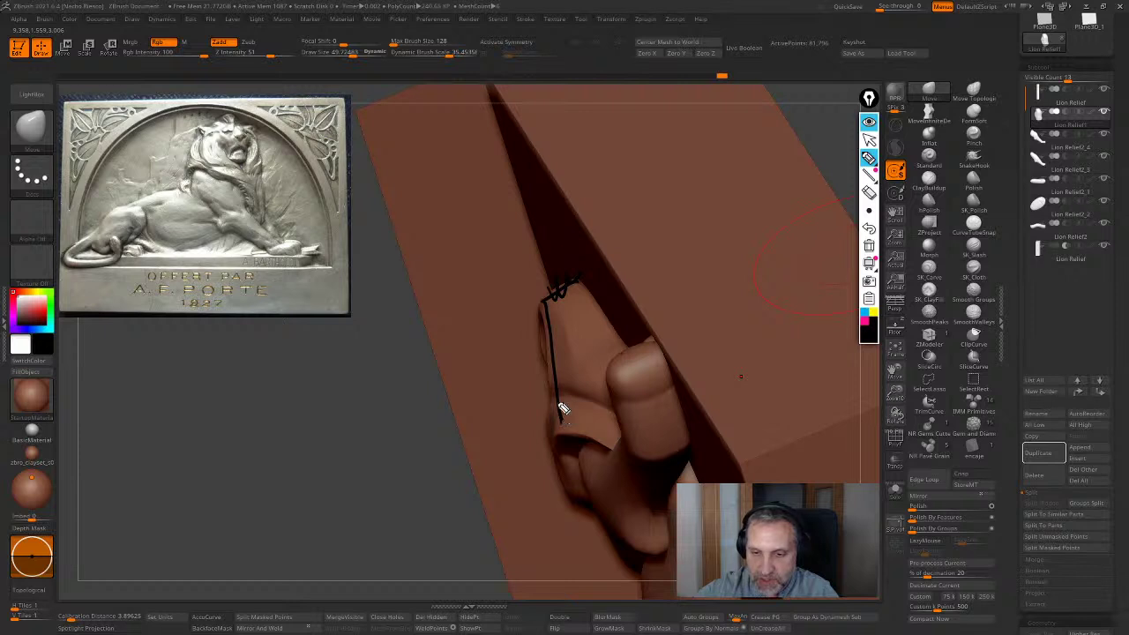
mouse_move(562, 409)
mouse_down()
mouse_move(559, 352)
mouse_move(581, 284)
mouse_up()
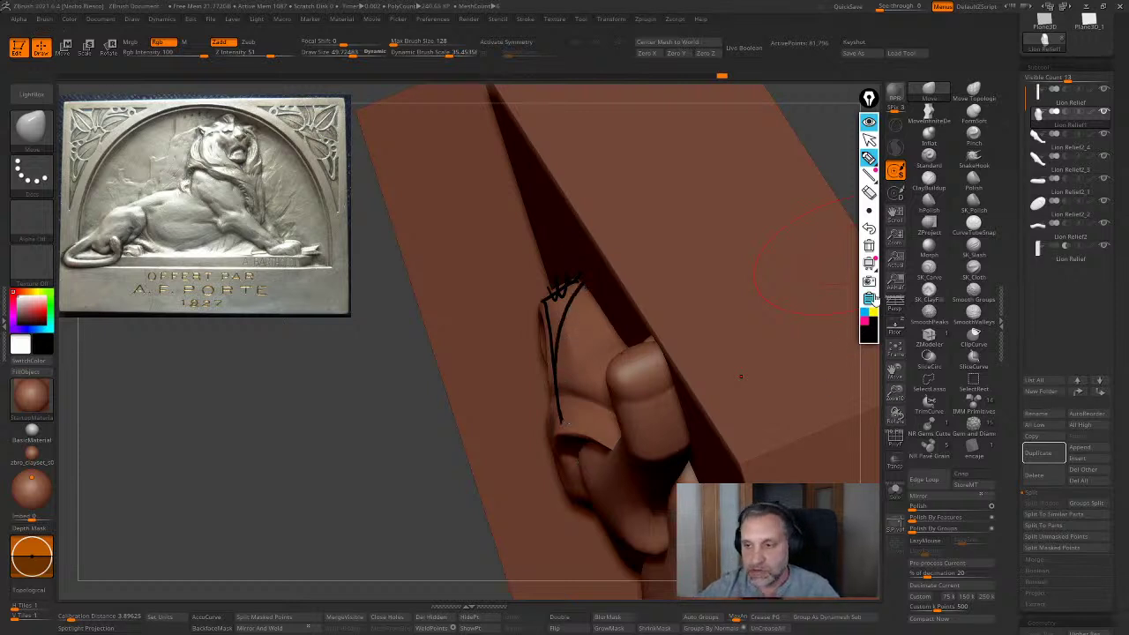
click(869, 247)
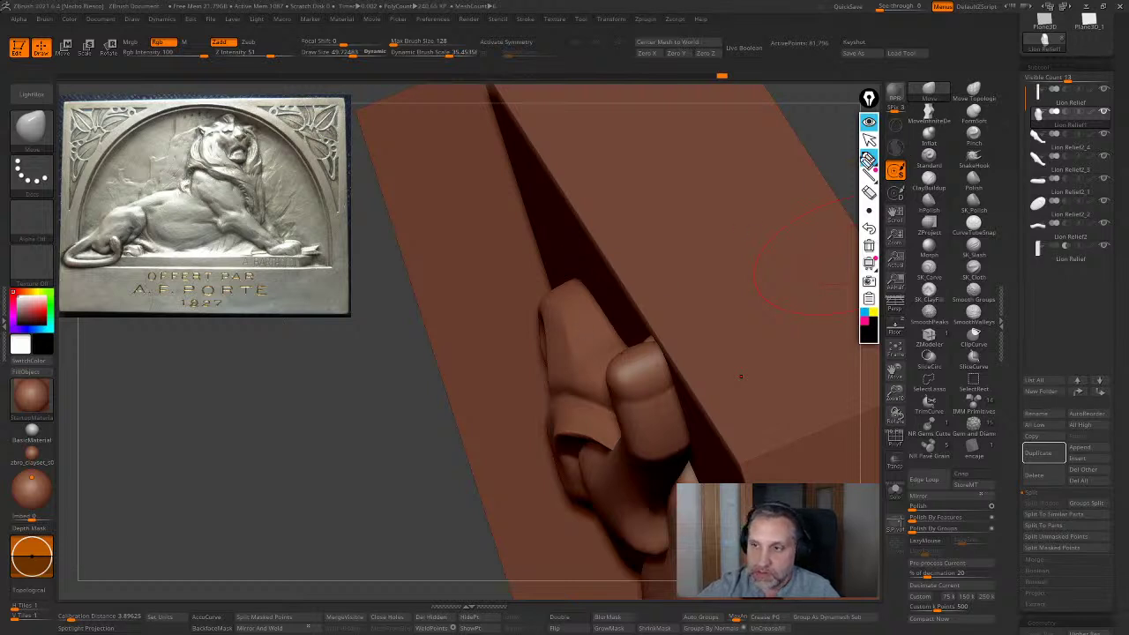
click(868, 139)
Push the outer edge of the crown inward with the Move brush at size about 49
key(s)
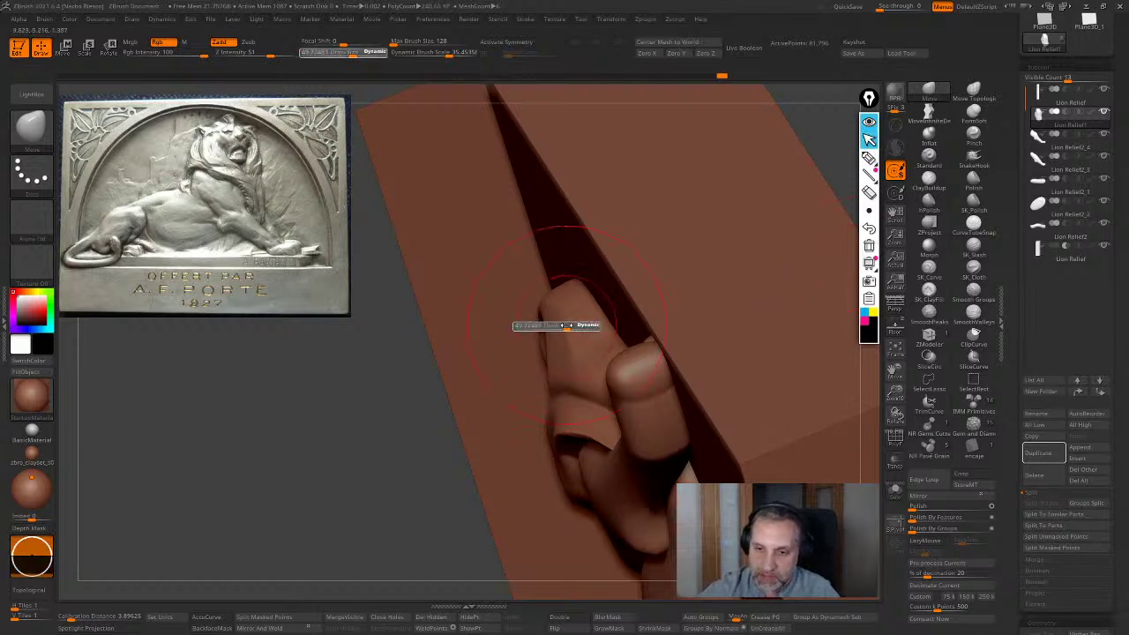
click(565, 326)
drag(562, 312, 579, 290)
drag(580, 340, 593, 331)
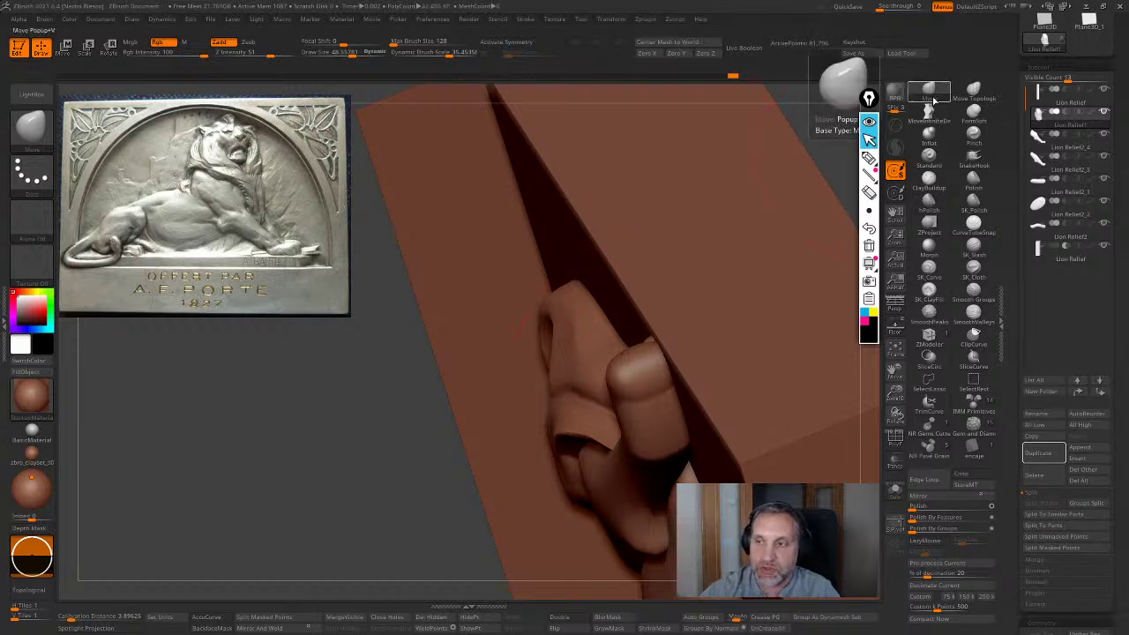
Refine the upper head's side profile with the Move brush, reducing its size from about 46 to 41
key(s)
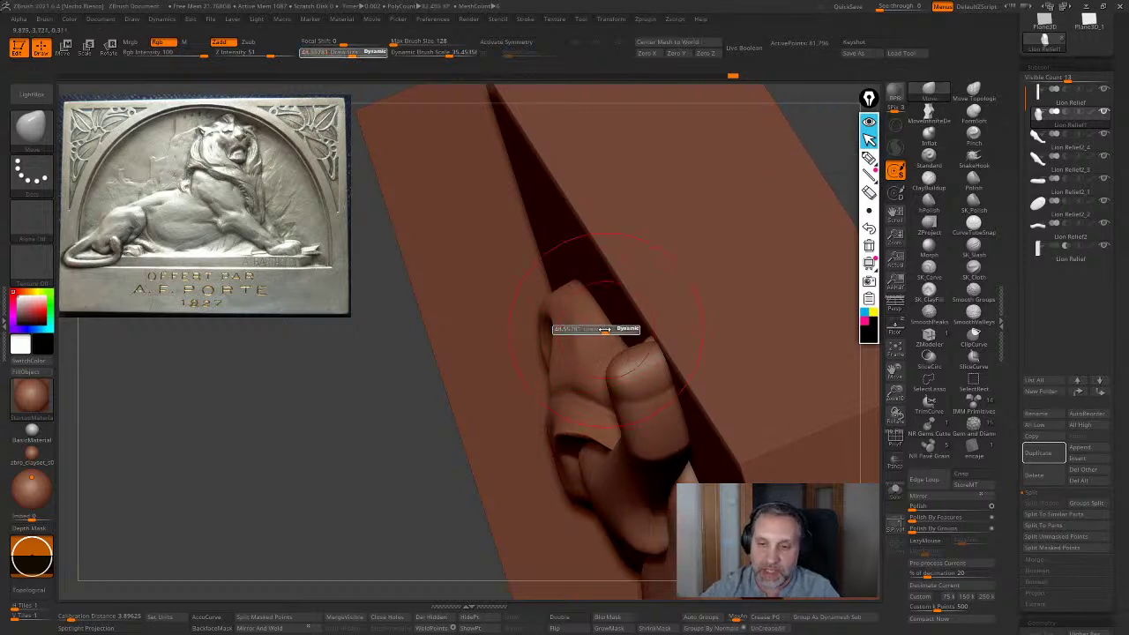
click(601, 329)
shift+right_drag(587, 320, 577, 350)
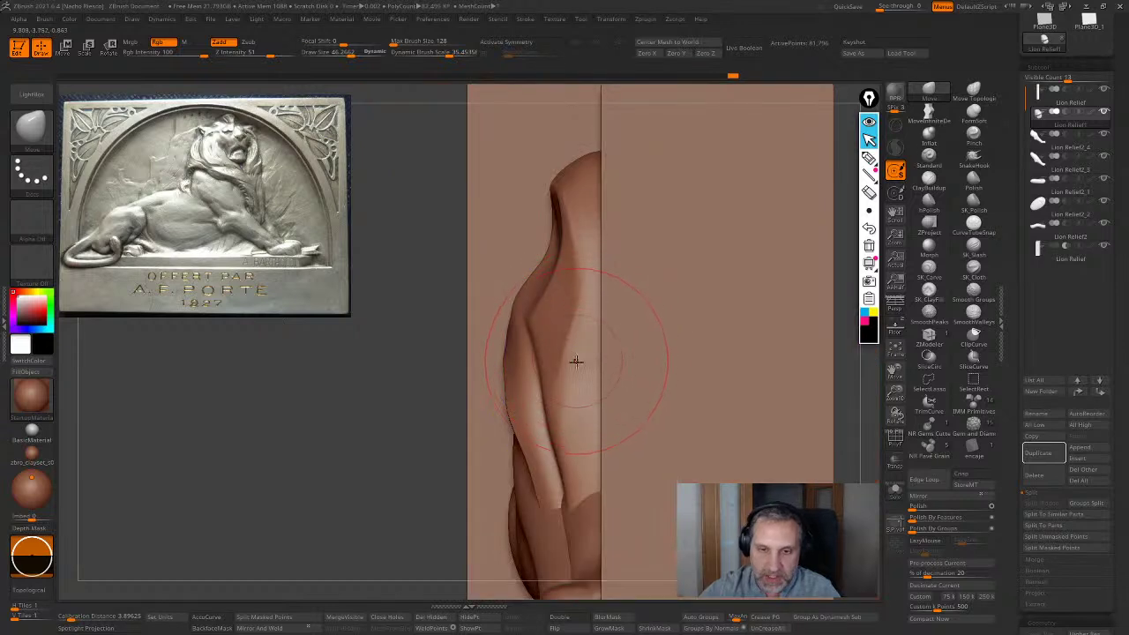
drag(575, 362, 583, 363)
key(s)
click(575, 247)
drag(574, 217, 584, 204)
drag(581, 343, 569, 410)
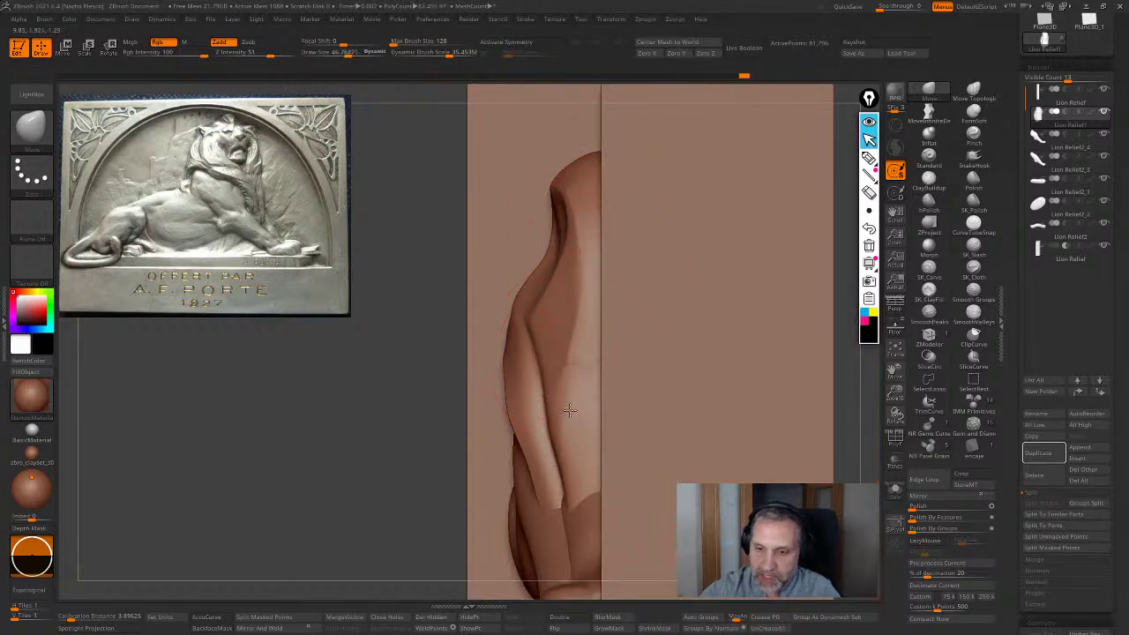
Polish the lower mane above the foreleg with the Polish brush at size about 26
key(f)
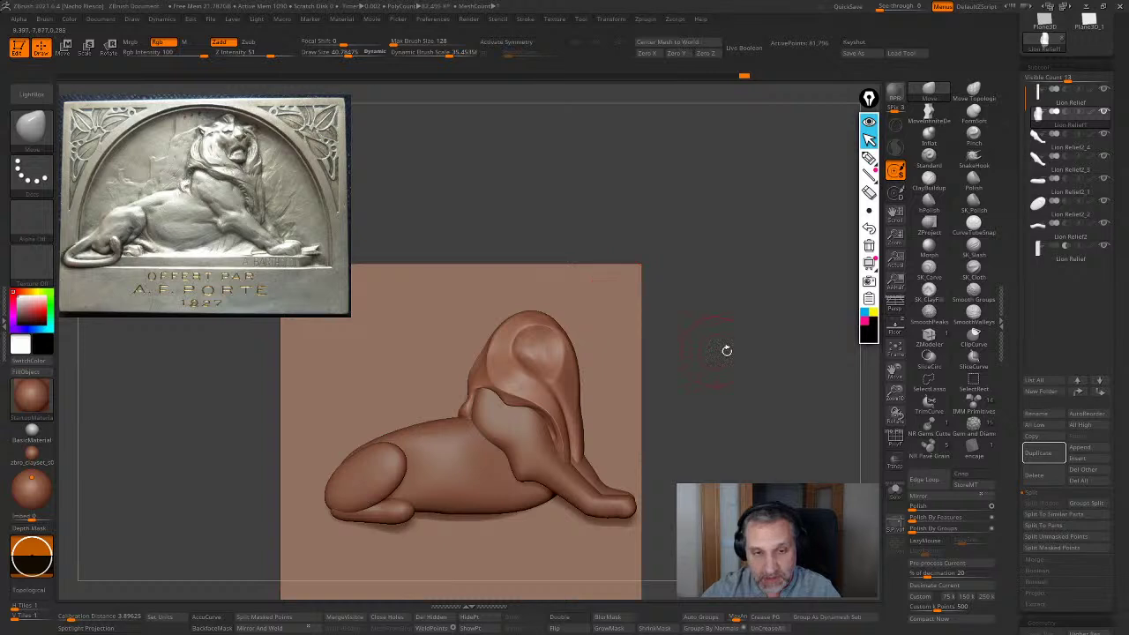
ctrl+right_drag(726, 351, 645, 430)
mouse_move(744, 401)
right_down()
mouse_move(770, 385)
mouse_move(785, 460)
mouse_move(786, 450)
right_up()
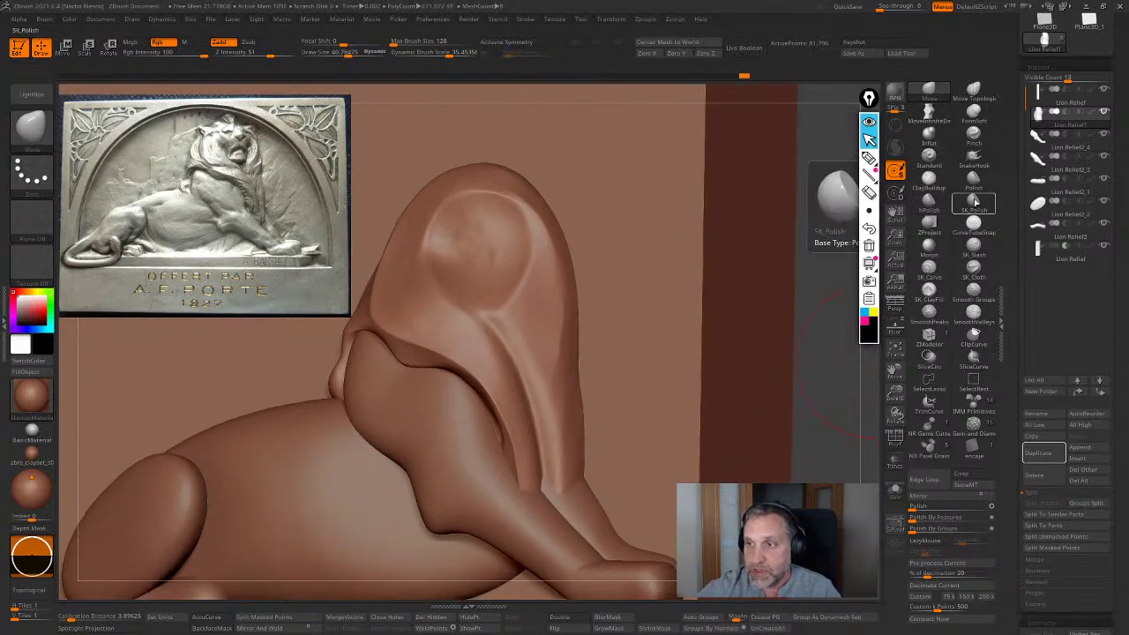
click(974, 180)
key(s)
drag(554, 433, 545, 433)
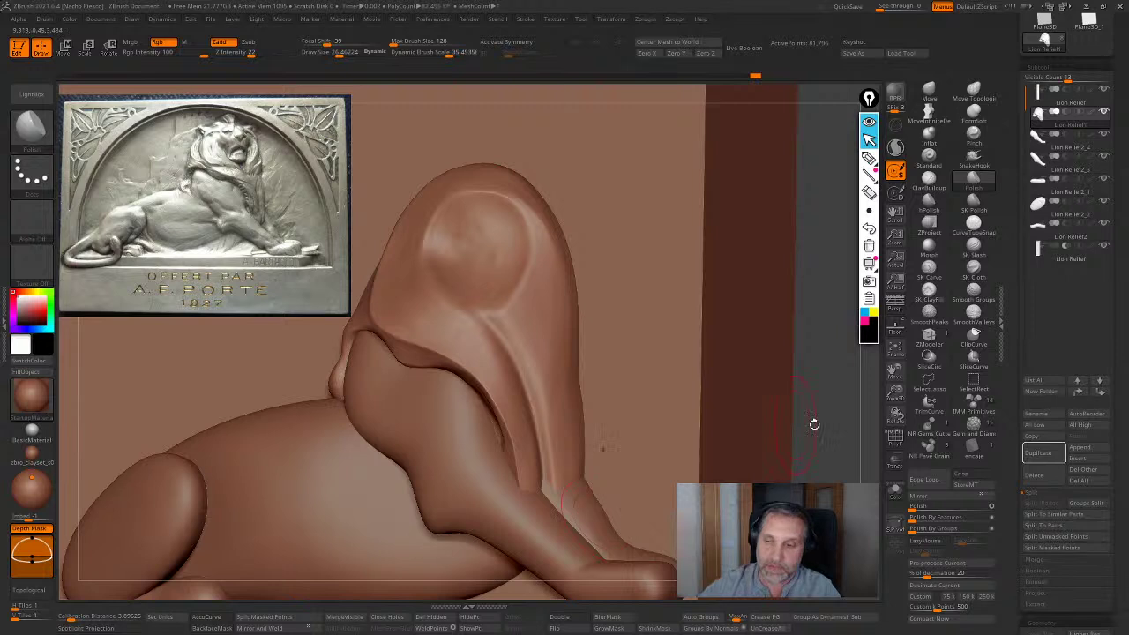
right_drag(813, 423, 826, 374)
ctrl+right_drag(826, 374, 795, 457)
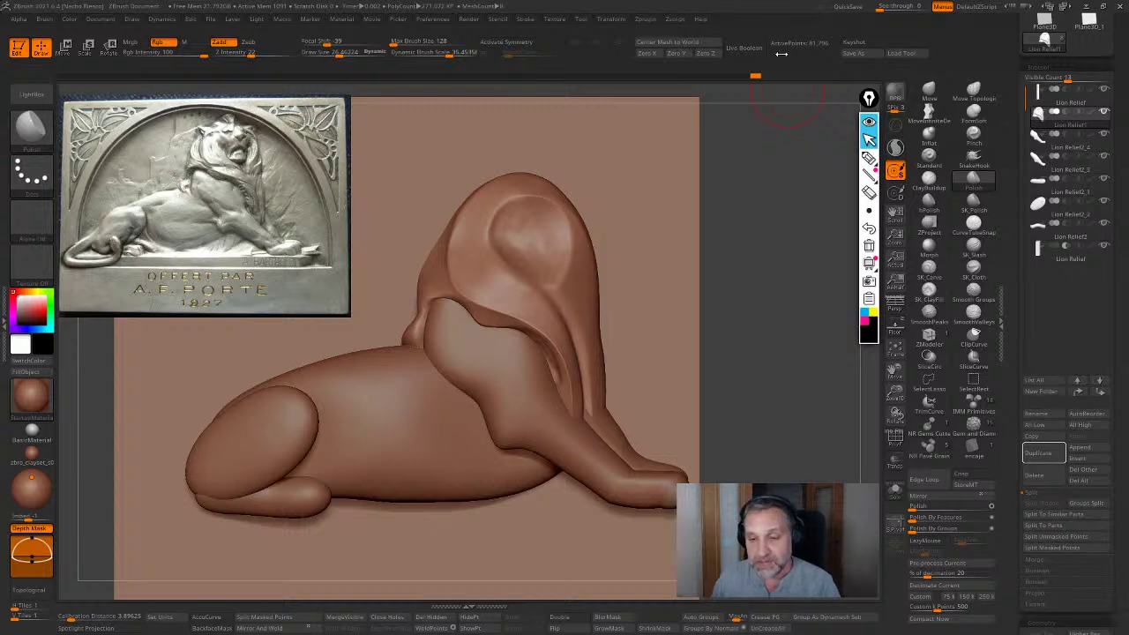
Carve the groove along the mane's inner edge beside the shoulder with the SK_Slash brush at size about 27, and smooth it
mouse_move(799, 411)
alt+mouse_down()
mouse_move(794, 436)
mouse_move(836, 447)
alt+mouse_up()
click(970, 249)
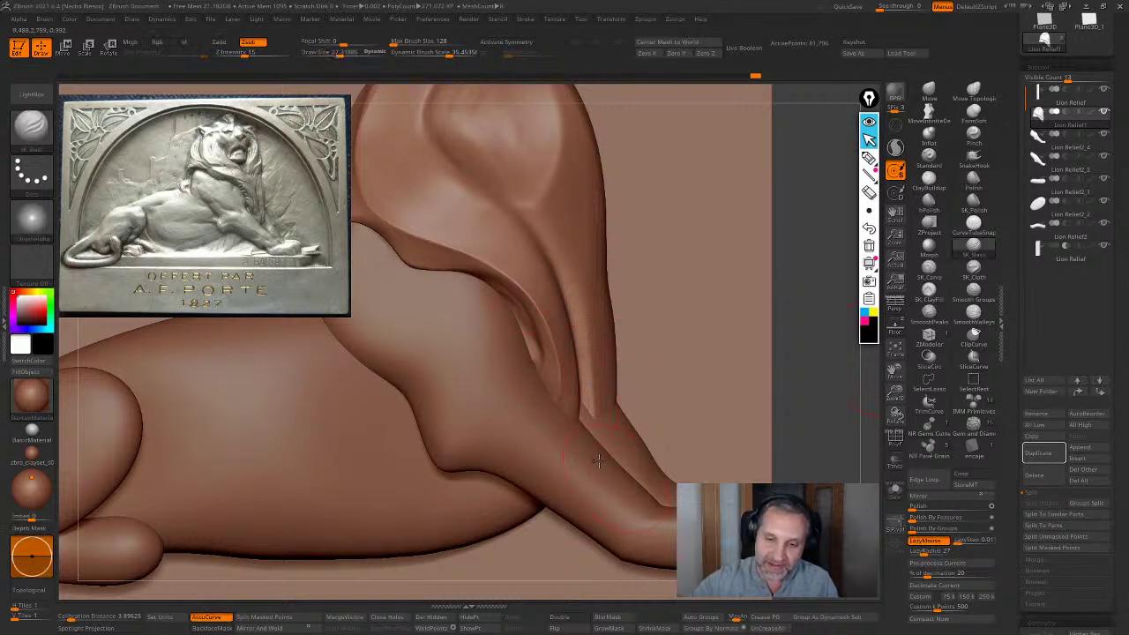
alt+right_drag(542, 354, 596, 392)
key(shift)
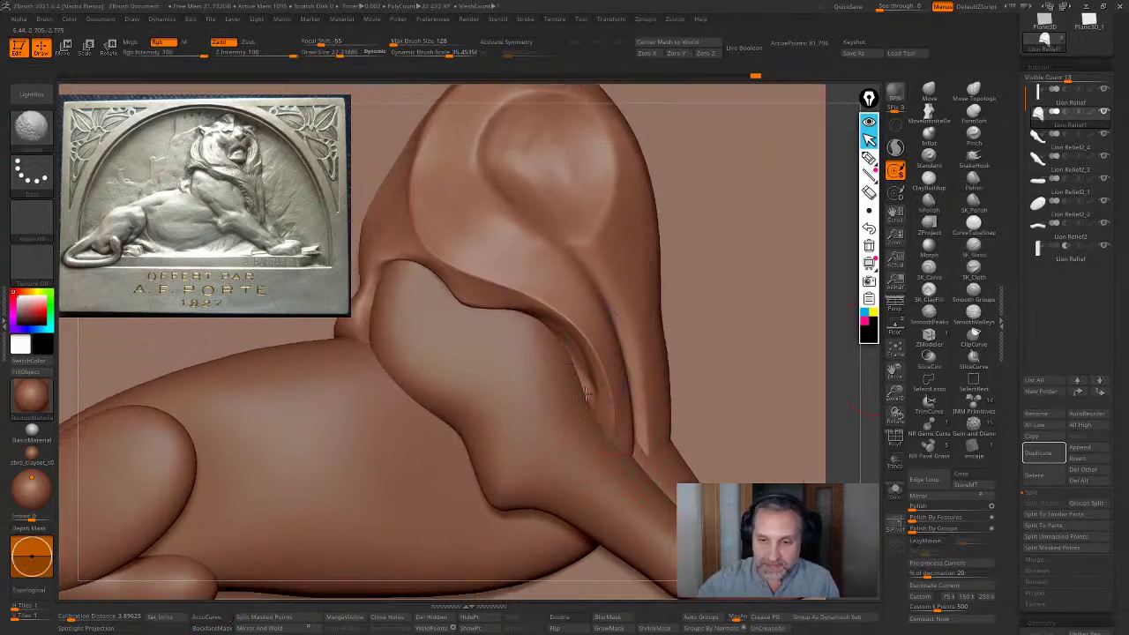
key(ctrl)
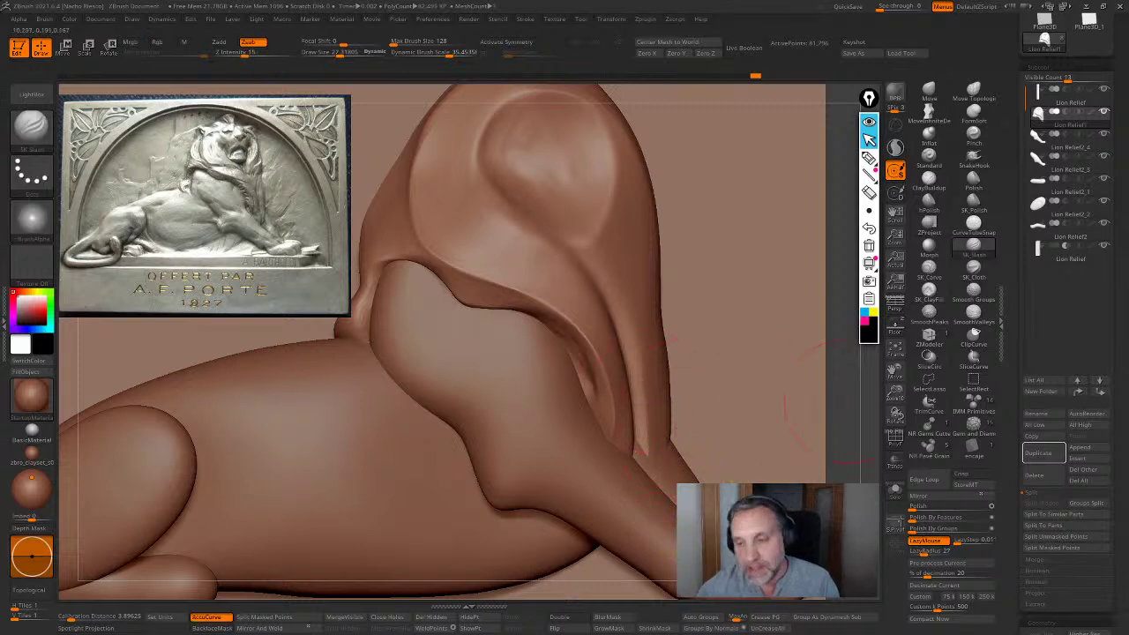
alt+right_drag(762, 448, 747, 435)
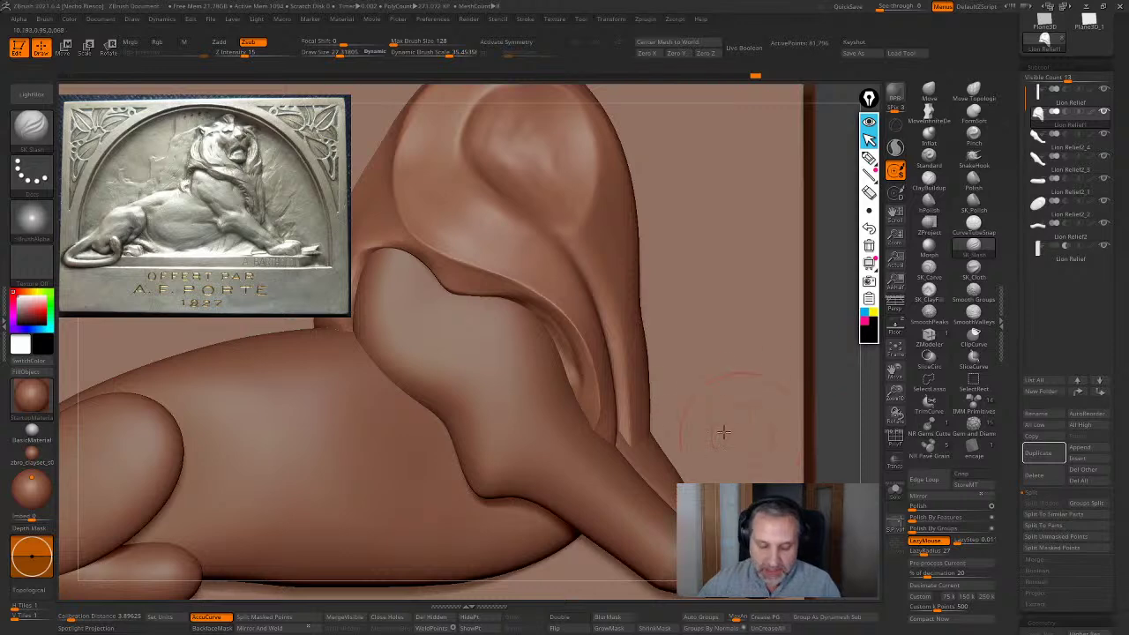
key(shift)
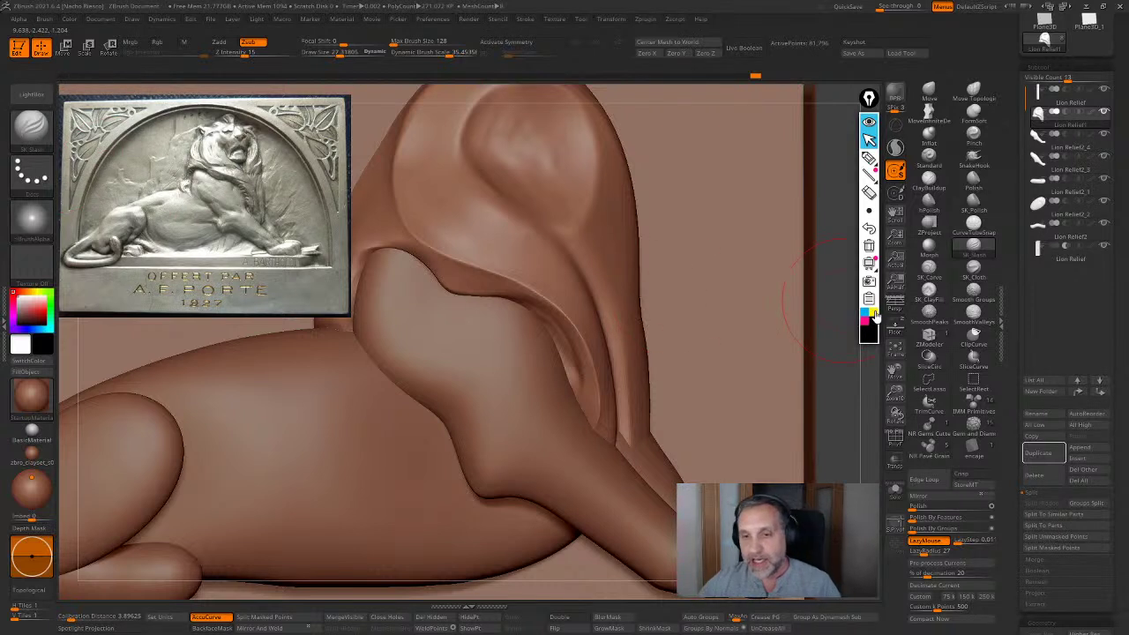
Draw a yellow wave beside the mane and hatch its peak in magenta to illustrate peak smoothing
mouse_move(976, 324)
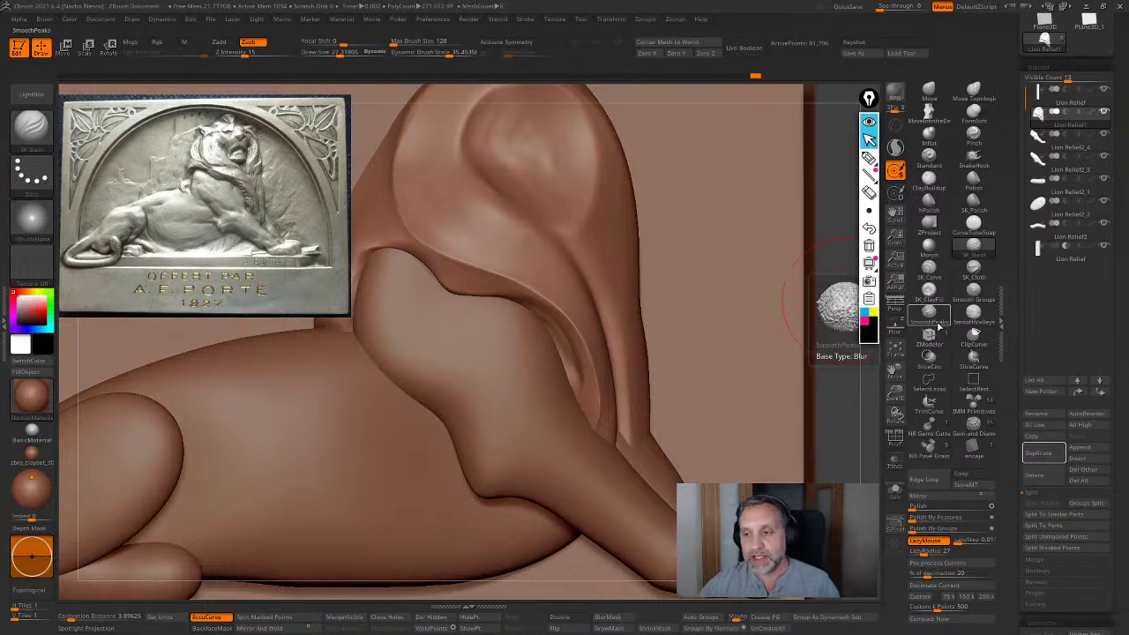
click(872, 313)
click(868, 157)
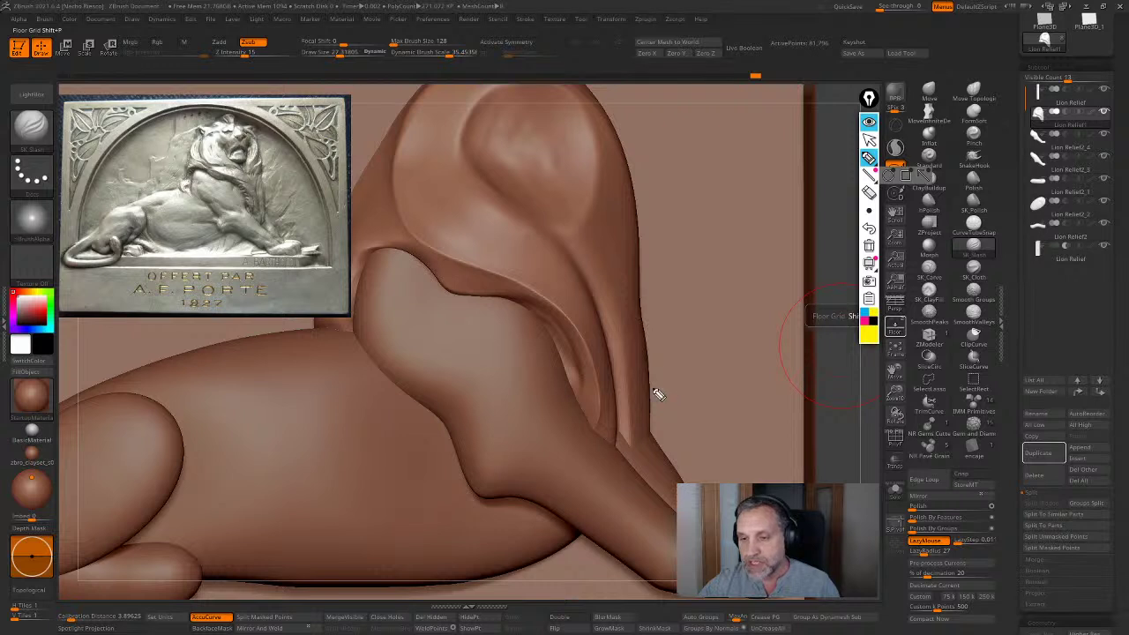
mouse_move(653, 377)
mouse_down()
mouse_move(714, 282)
mouse_move(749, 355)
mouse_move(802, 411)
mouse_move(838, 371)
mouse_up()
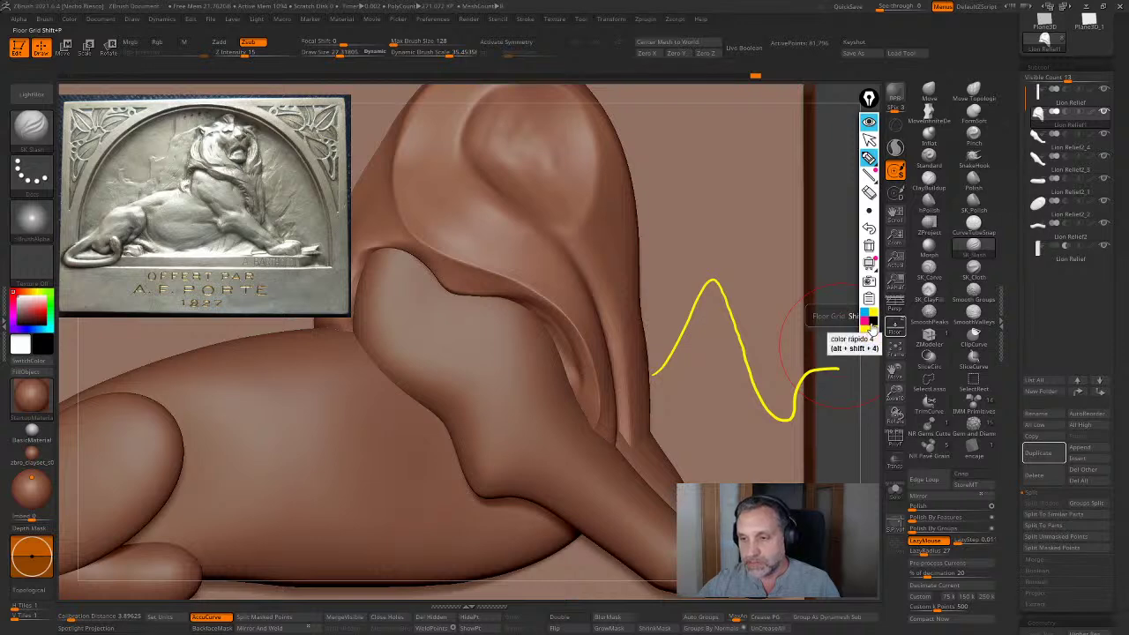
click(869, 326)
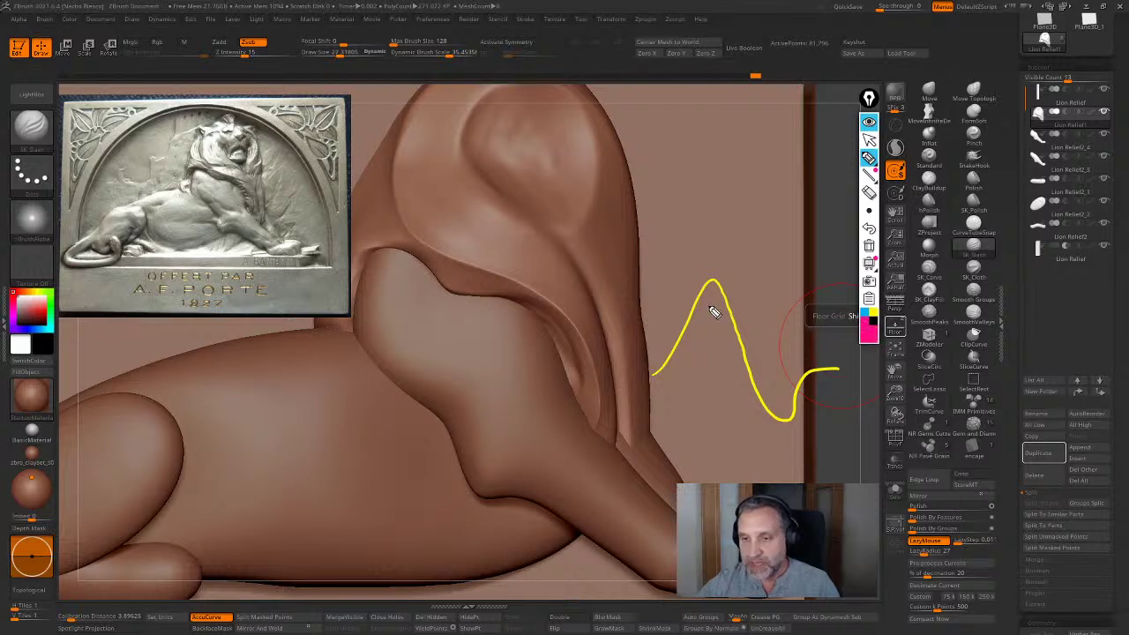
mouse_move(688, 327)
mouse_down()
mouse_move(680, 337)
mouse_move(741, 349)
mouse_move(718, 366)
mouse_move(763, 362)
mouse_up()
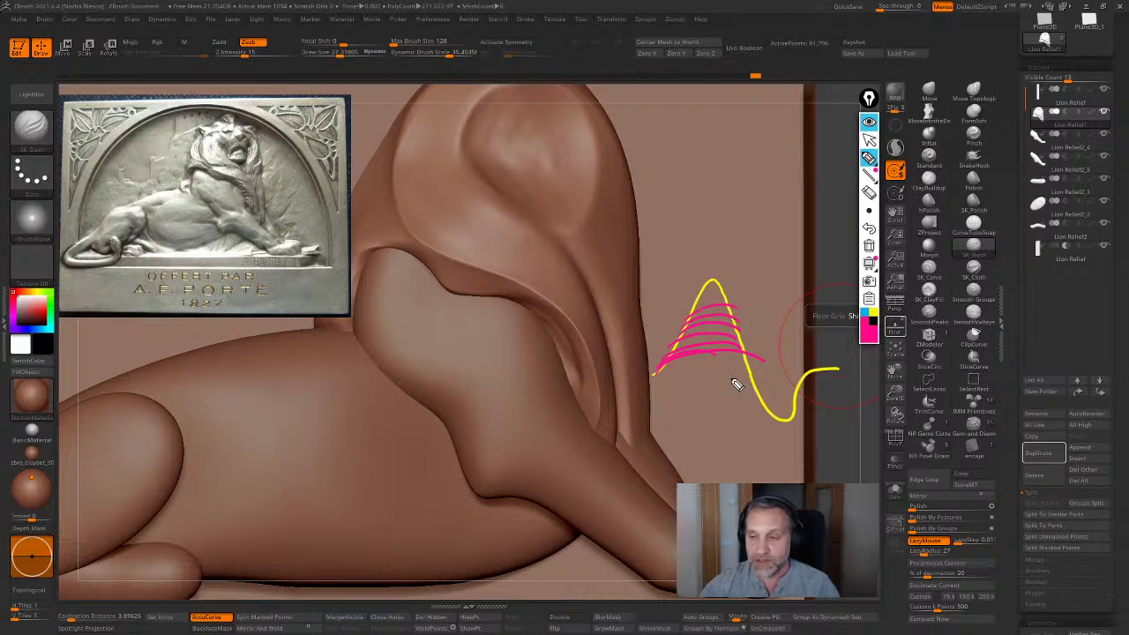
Circle the SmoothPeaks brush in magenta and SmoothValleys in cyan, and hatch the wave's valley in cyan
mouse_move(948, 310)
mouse_down()
mouse_move(912, 321)
mouse_move(959, 309)
mouse_up()
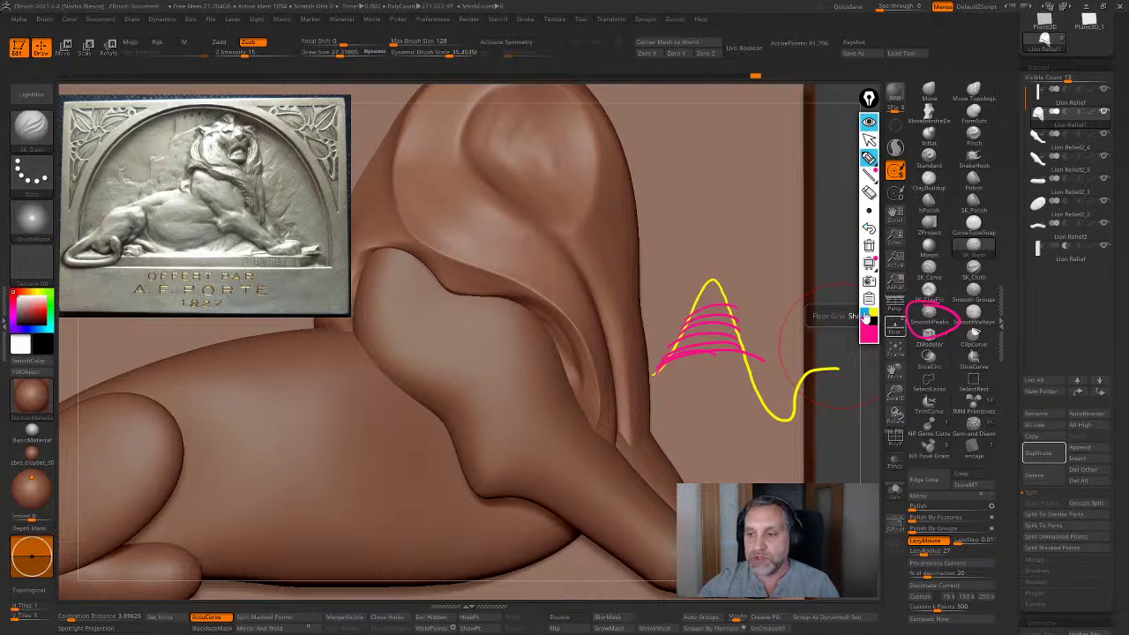
click(864, 312)
mouse_move(958, 317)
mouse_down()
mouse_move(974, 331)
mouse_move(980, 307)
mouse_up()
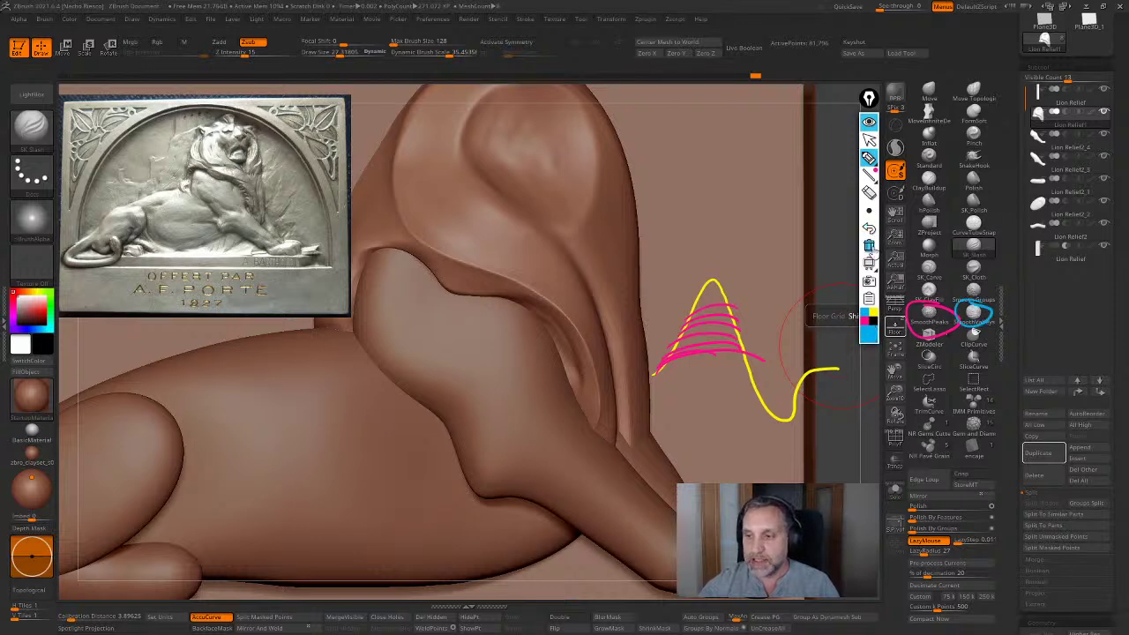
mouse_move(765, 403)
mouse_down()
mouse_move(797, 401)
mouse_move(755, 385)
mouse_move(799, 378)
mouse_up()
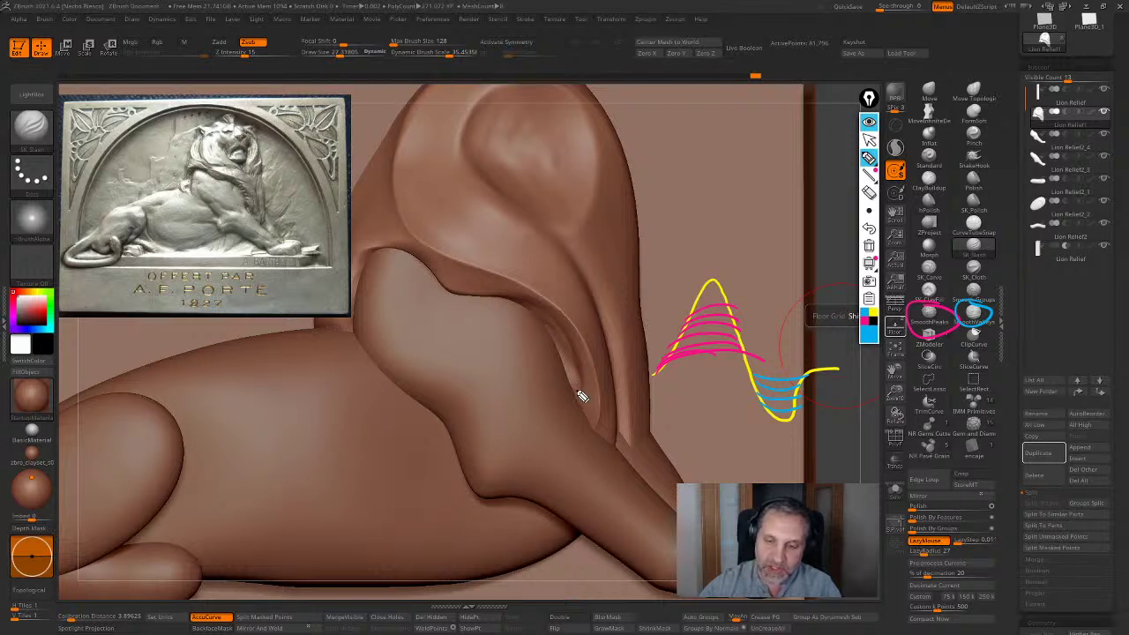
Trace the groove at the mane's inner edge in cyan, and clear all annotations
drag(580, 390, 531, 303)
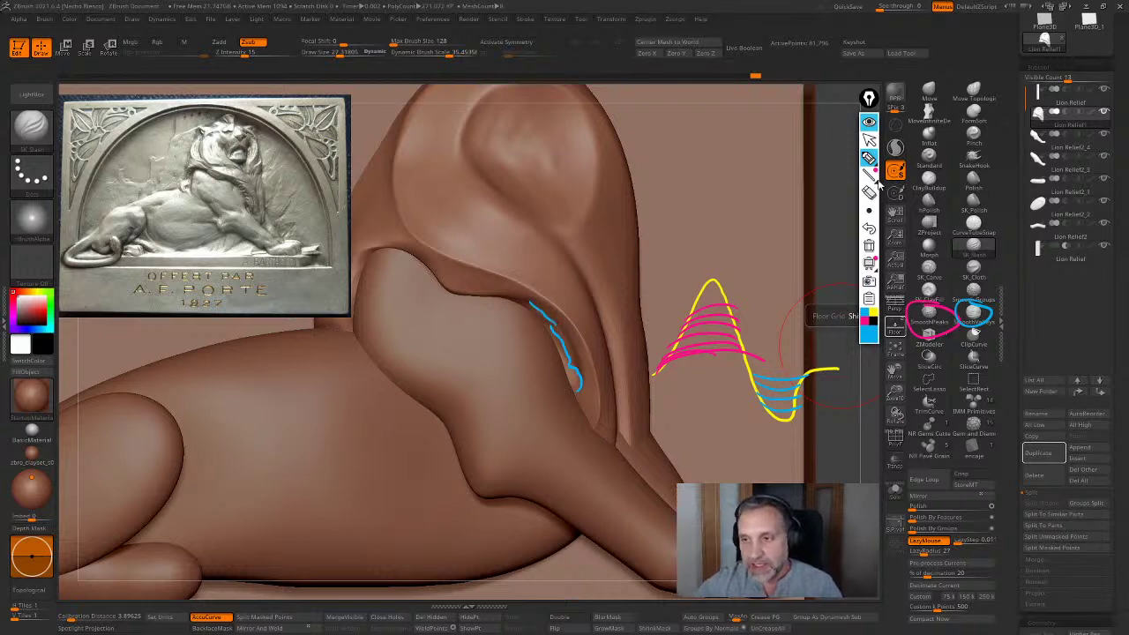
click(868, 245)
click(869, 138)
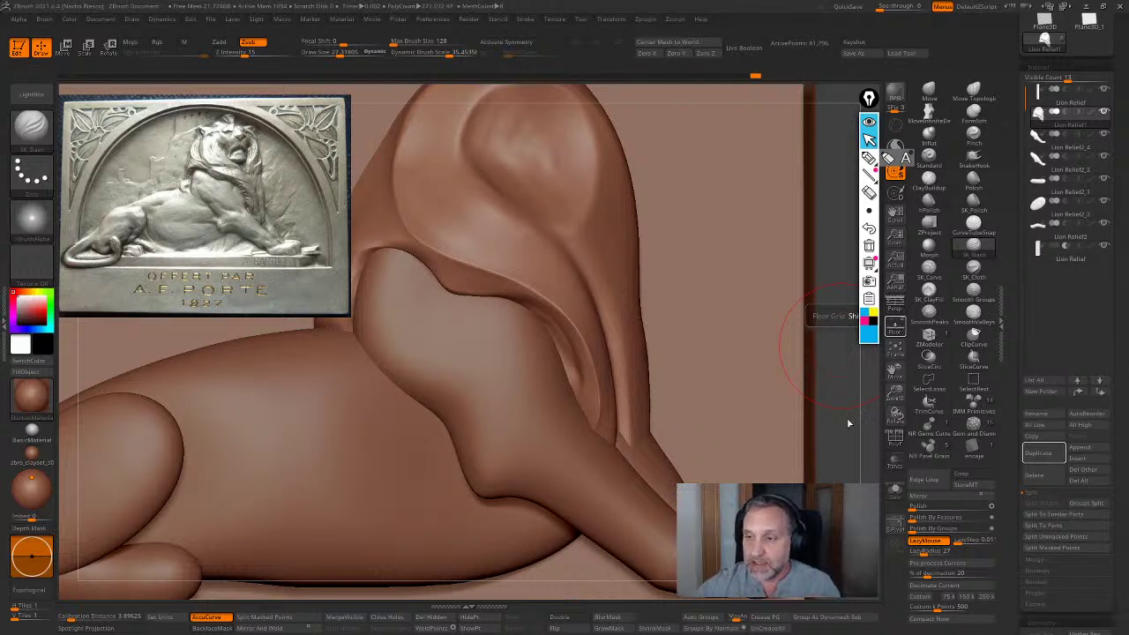
Smooth the mane's inner groove with the SmoothValleys brush, sizes about 26 down to 22, and remesh the head with DynaMesh
click(976, 314)
click(967, 340)
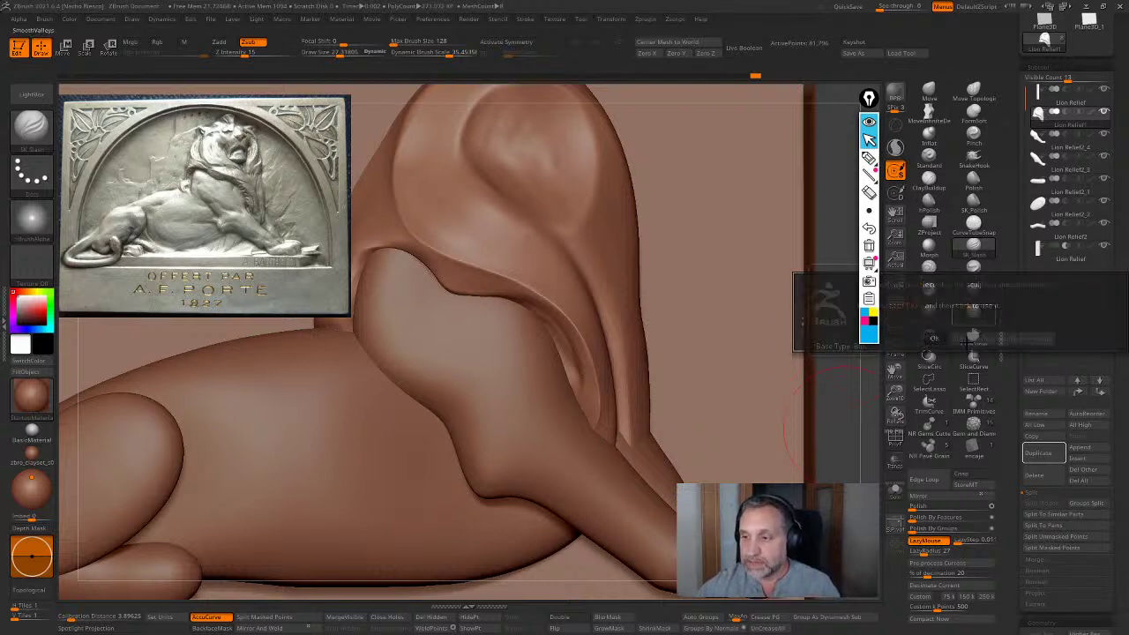
key(s)
drag(851, 391, 846, 390)
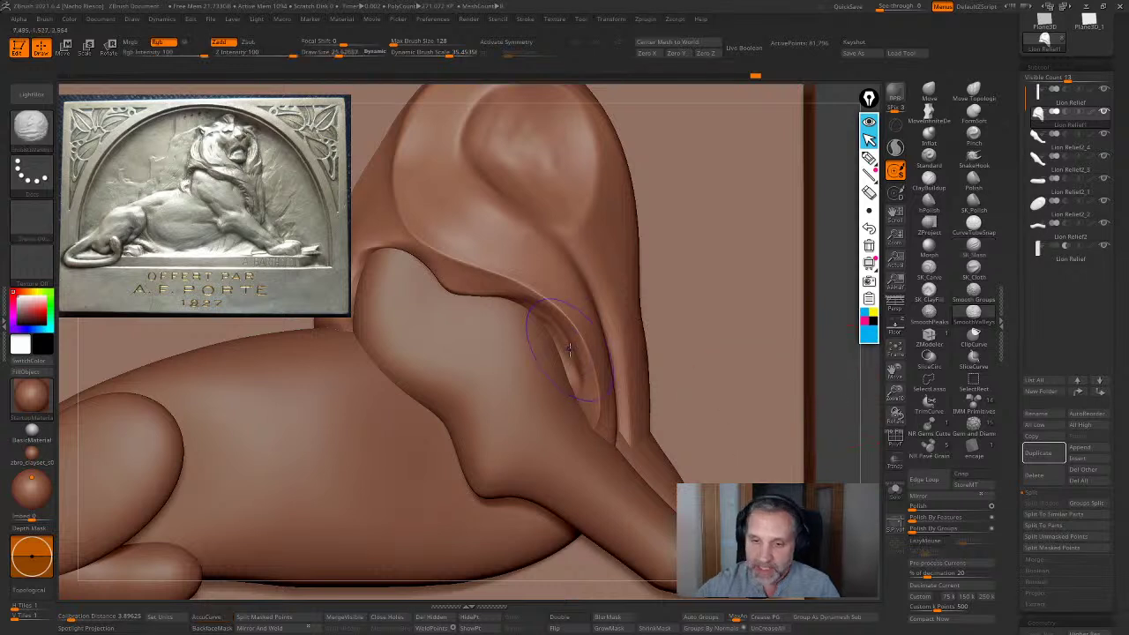
mouse_move(567, 359)
shift+mouse_down()
mouse_move(556, 335)
mouse_move(572, 384)
shift+mouse_up()
key(s)
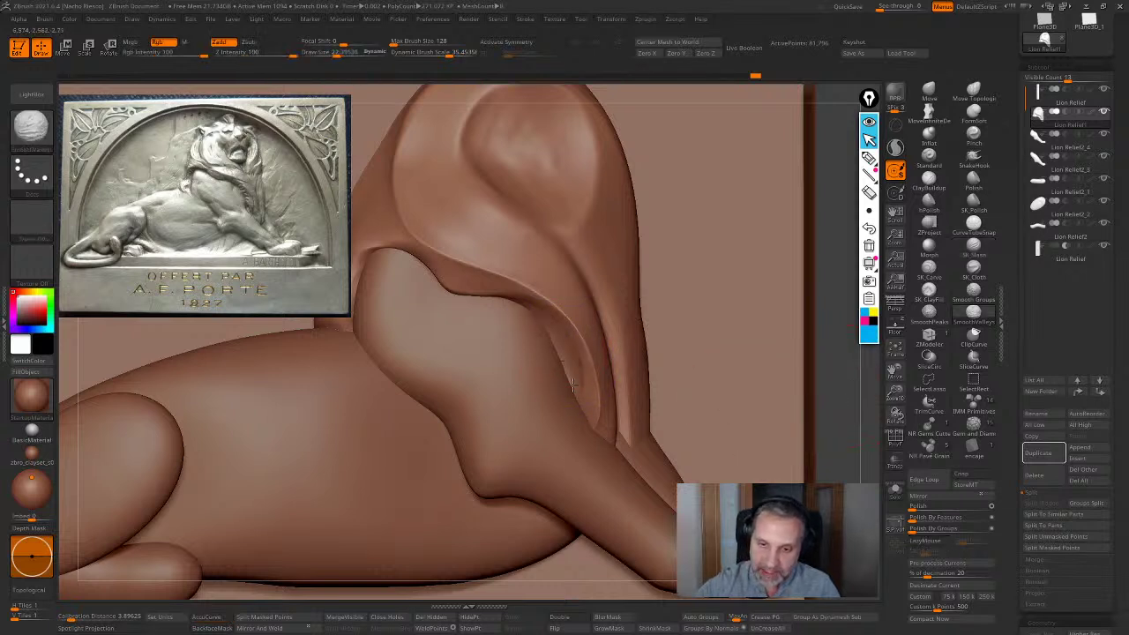
shift+drag(528, 310, 577, 375)
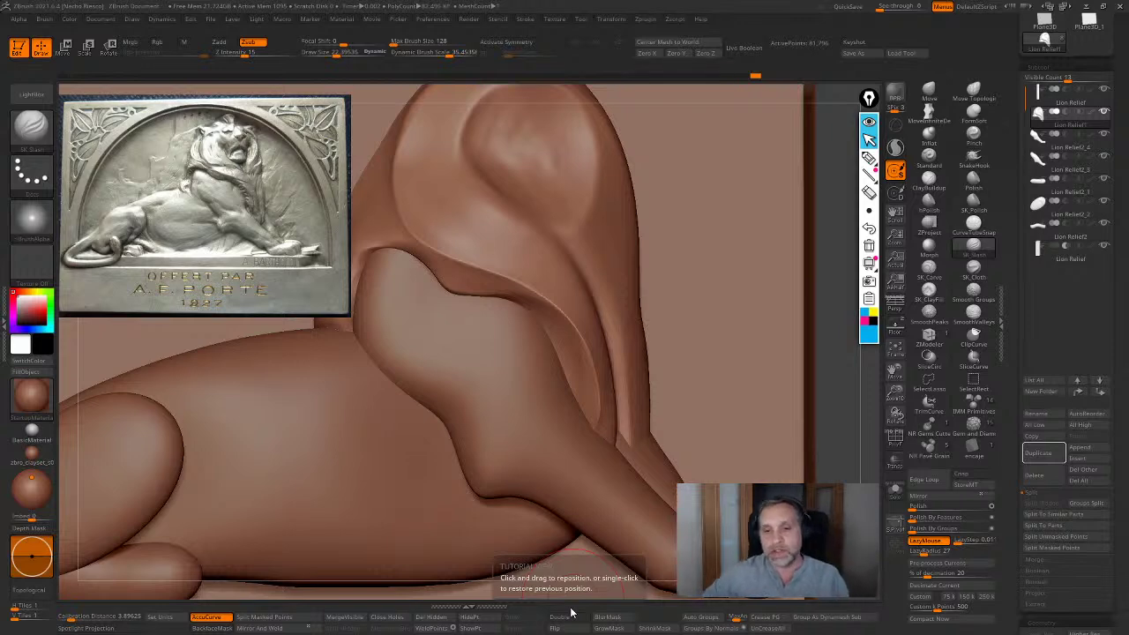
drag(841, 349, 807, 354)
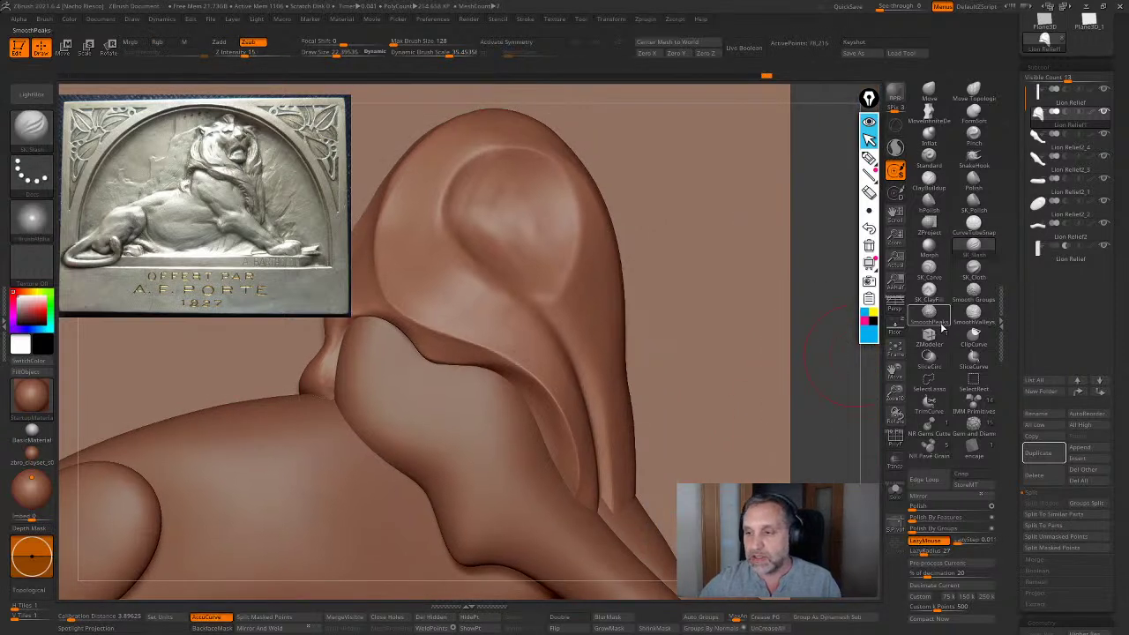
Look up the SmoothPeaks and SmoothValleys brushes in LightBox's Smooth brush folder, and close LightBox
mouse_move(983, 323)
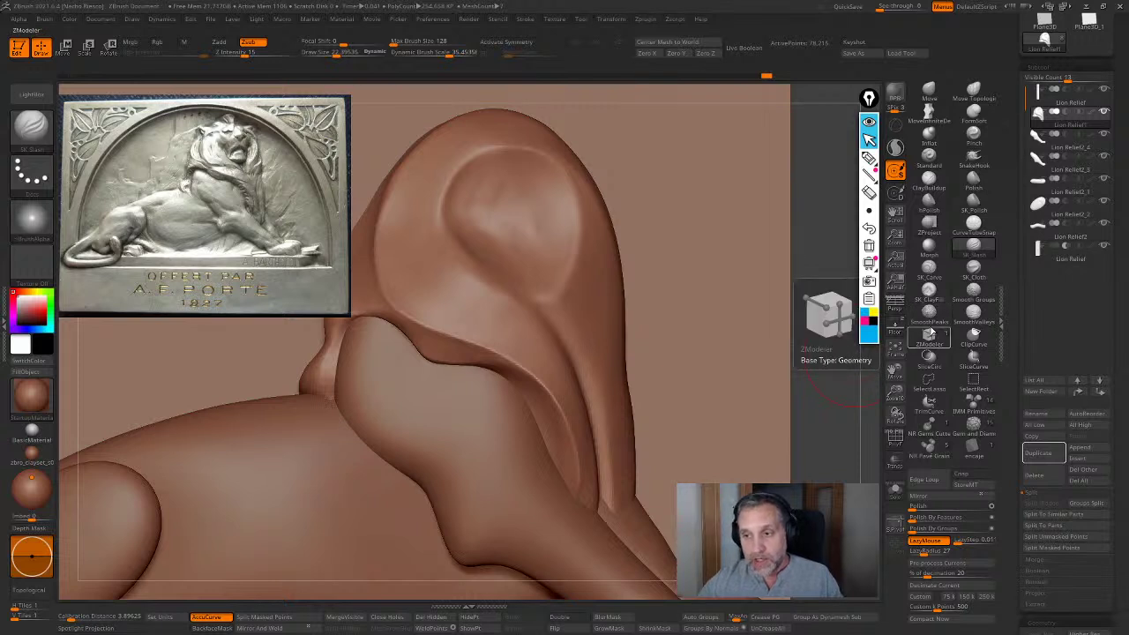
mouse_move(927, 326)
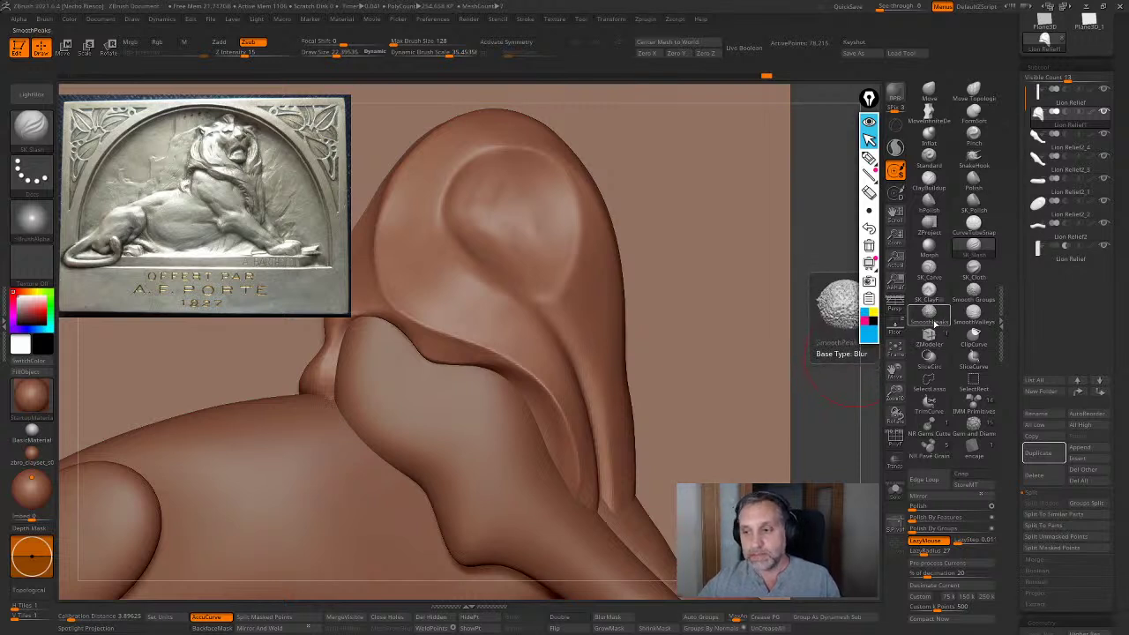
click(31, 94)
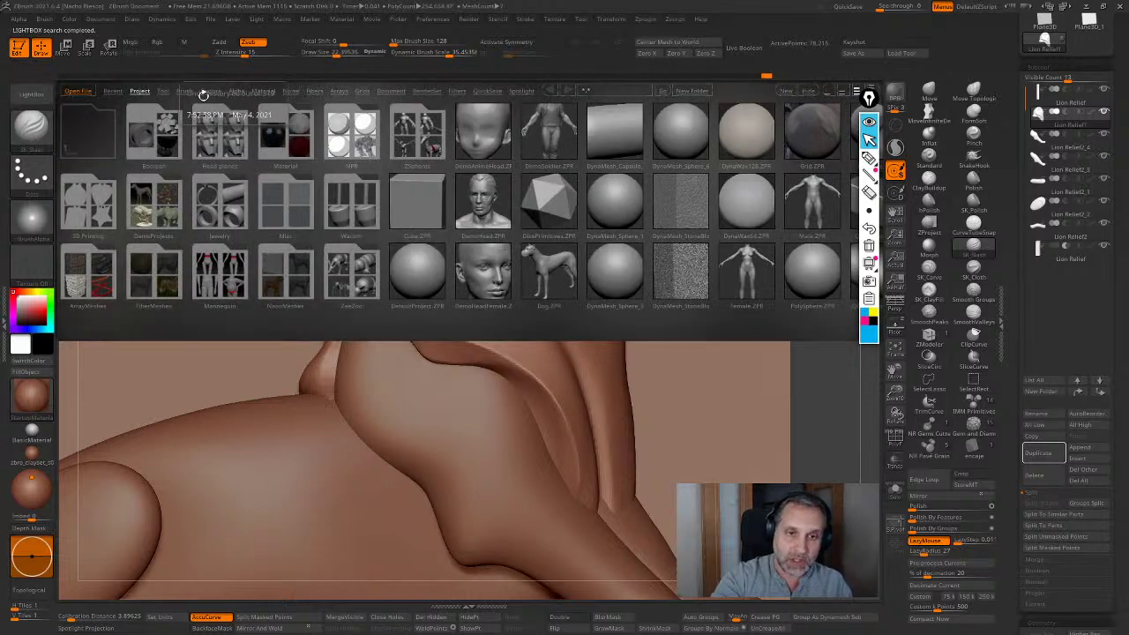
click(184, 91)
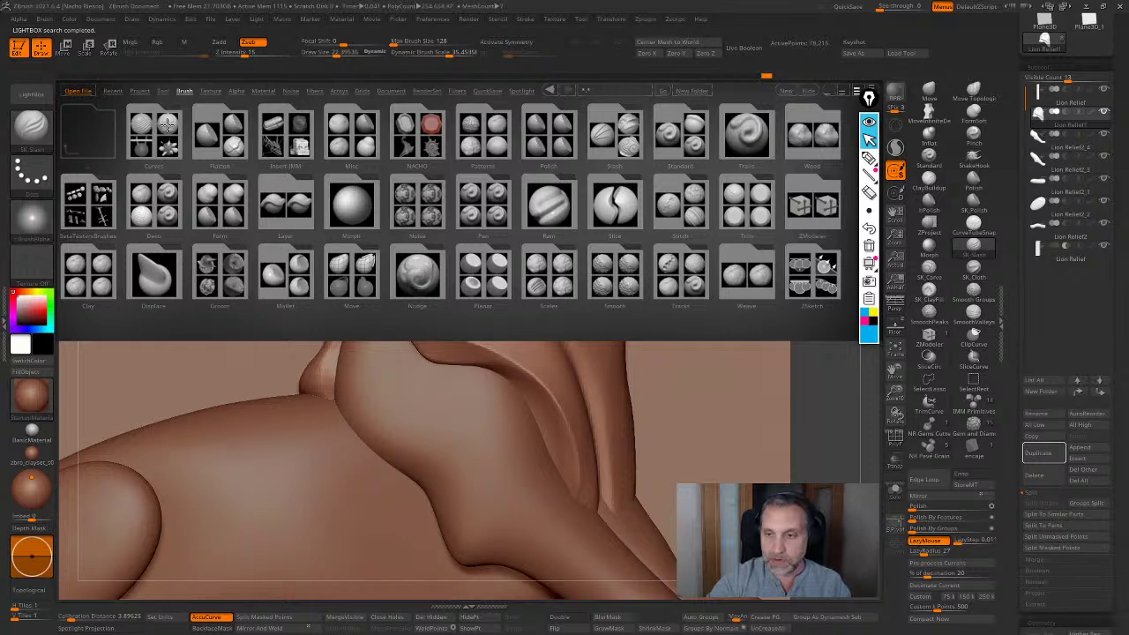
click(613, 276)
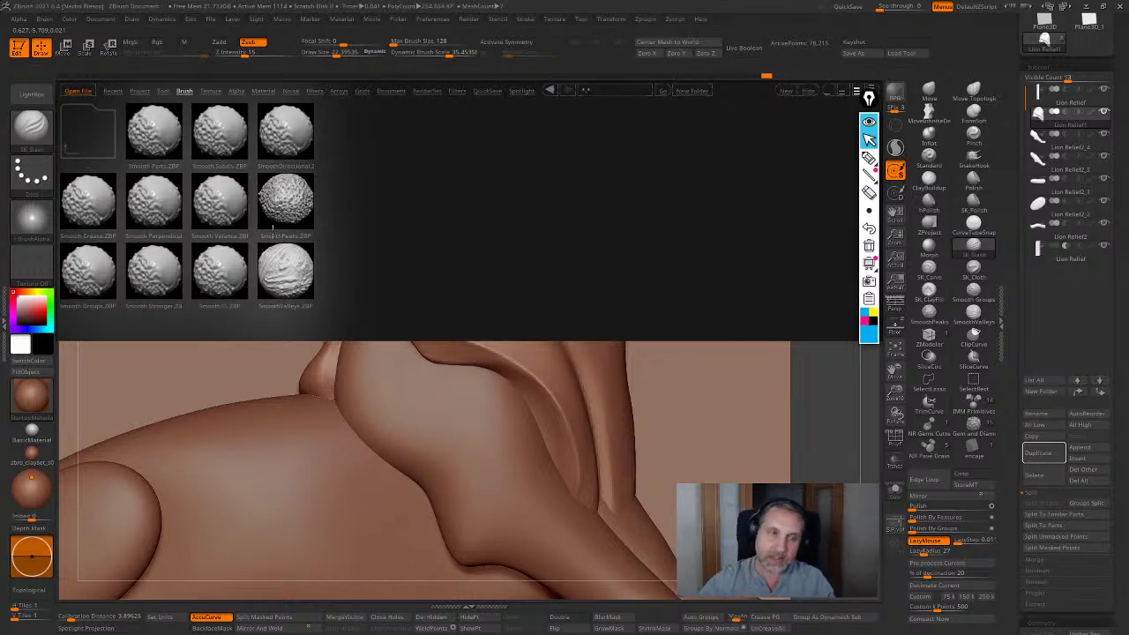
click(32, 93)
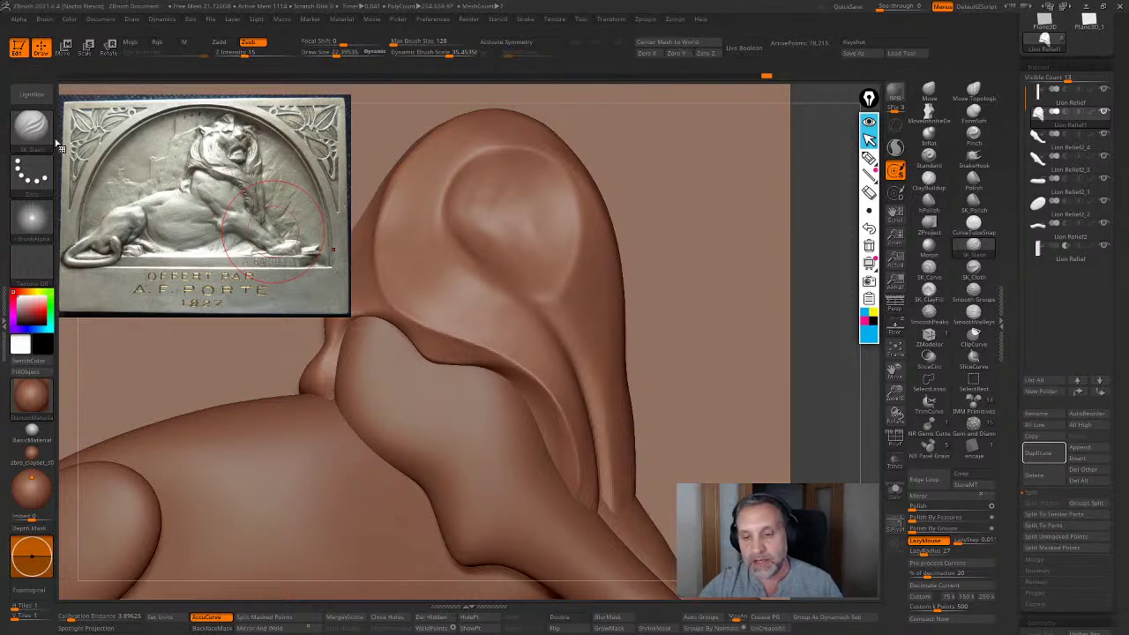
Sketch yellow V marks and a black zigzag and arrow along the mane's outer groove, and clear all annotations
ctrl+right_drag(591, 361, 594, 381)
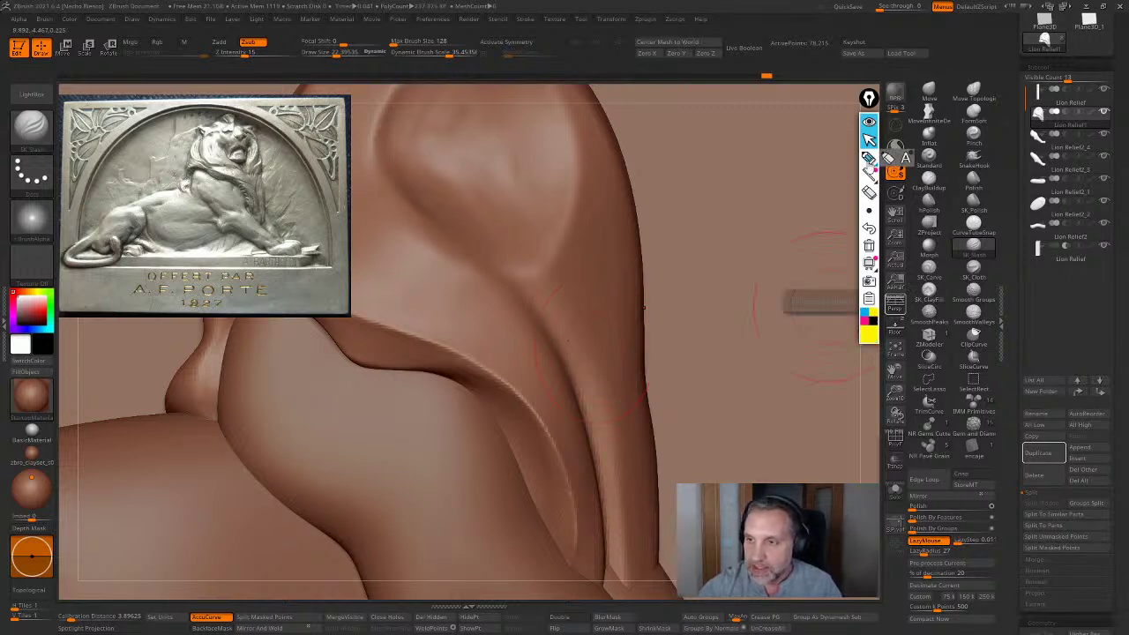
click(869, 157)
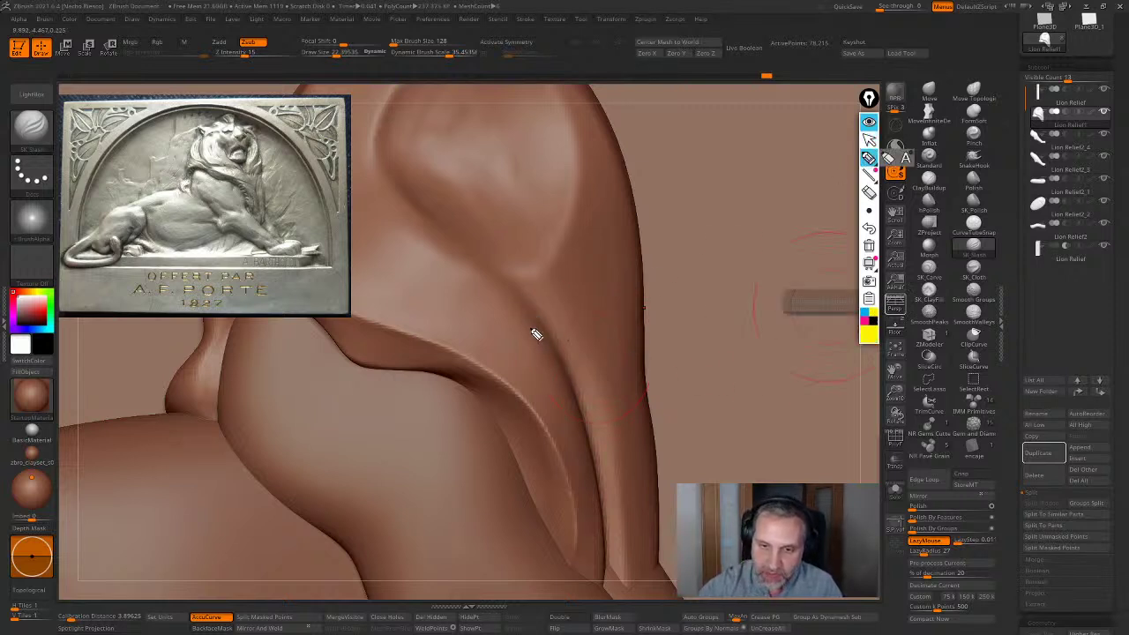
mouse_move(524, 324)
mouse_down()
mouse_move(559, 347)
mouse_move(584, 321)
mouse_up()
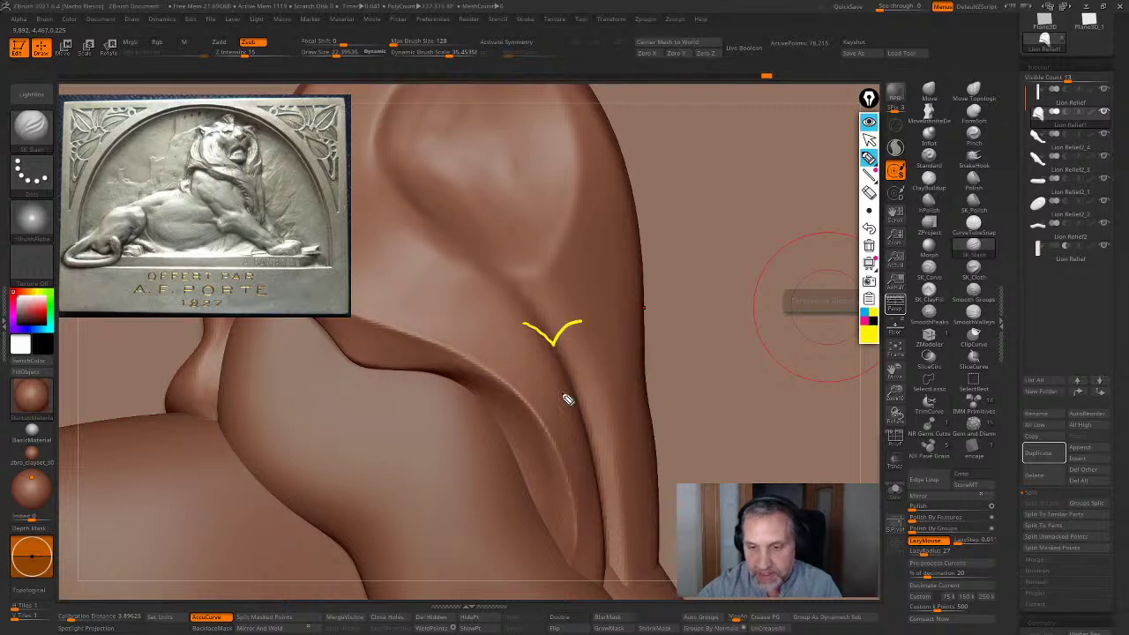
mouse_move(559, 388)
mouse_down()
mouse_move(574, 399)
mouse_move(595, 385)
mouse_up()
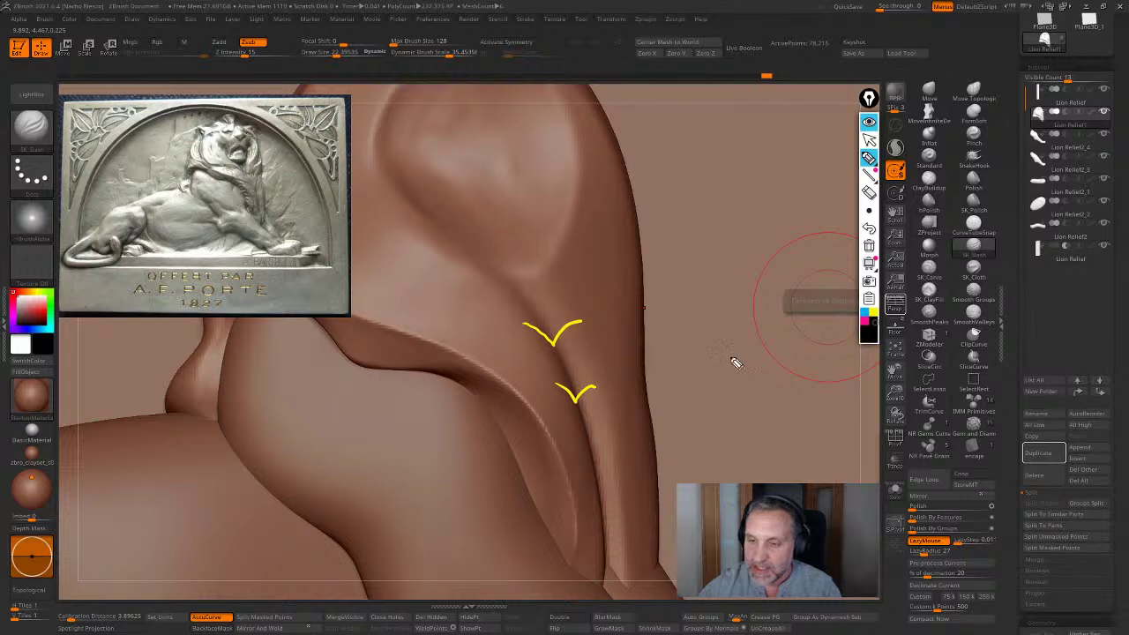
drag(515, 270, 513, 272)
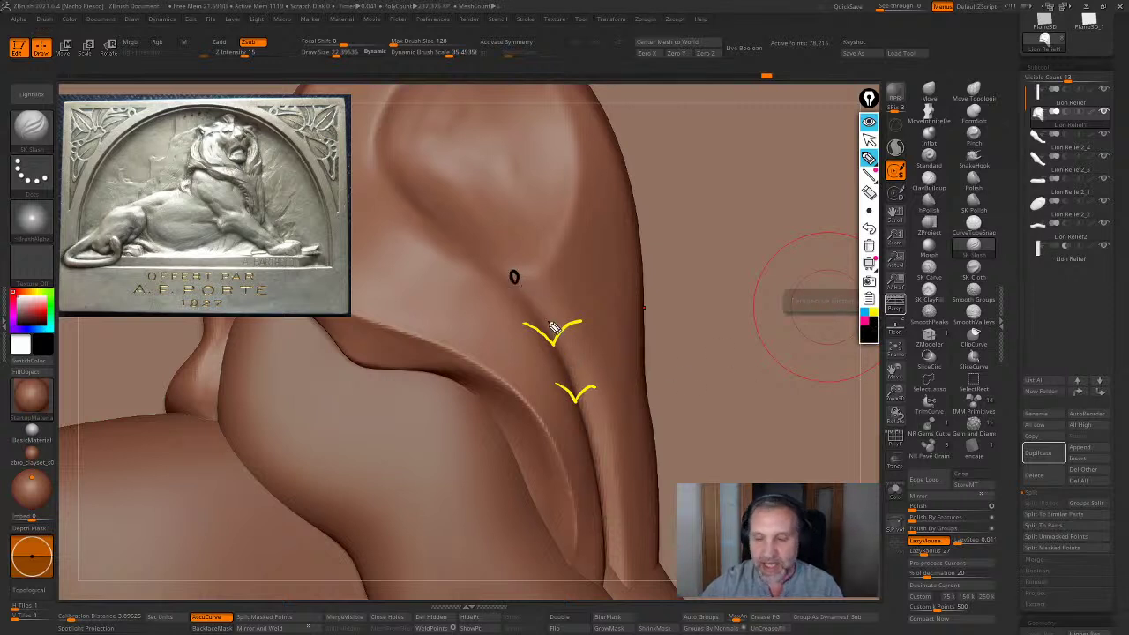
mouse_move(518, 281)
mouse_down()
mouse_move(549, 327)
mouse_move(559, 377)
mouse_up()
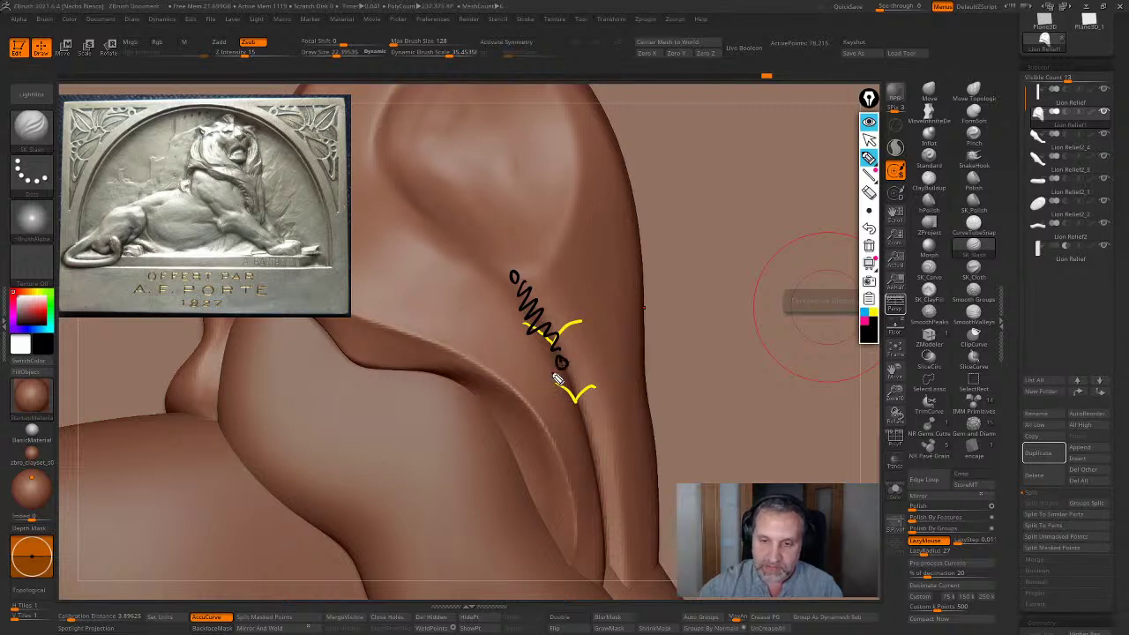
mouse_move(532, 280)
mouse_down()
mouse_move(526, 266)
mouse_move(581, 368)
mouse_up()
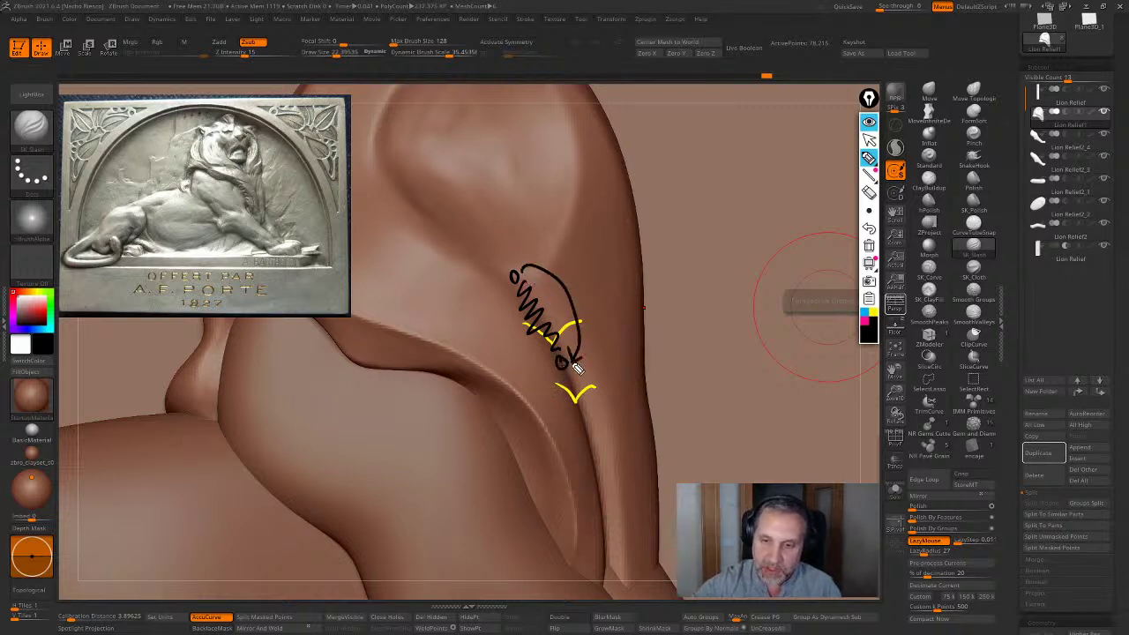
click(869, 245)
click(869, 141)
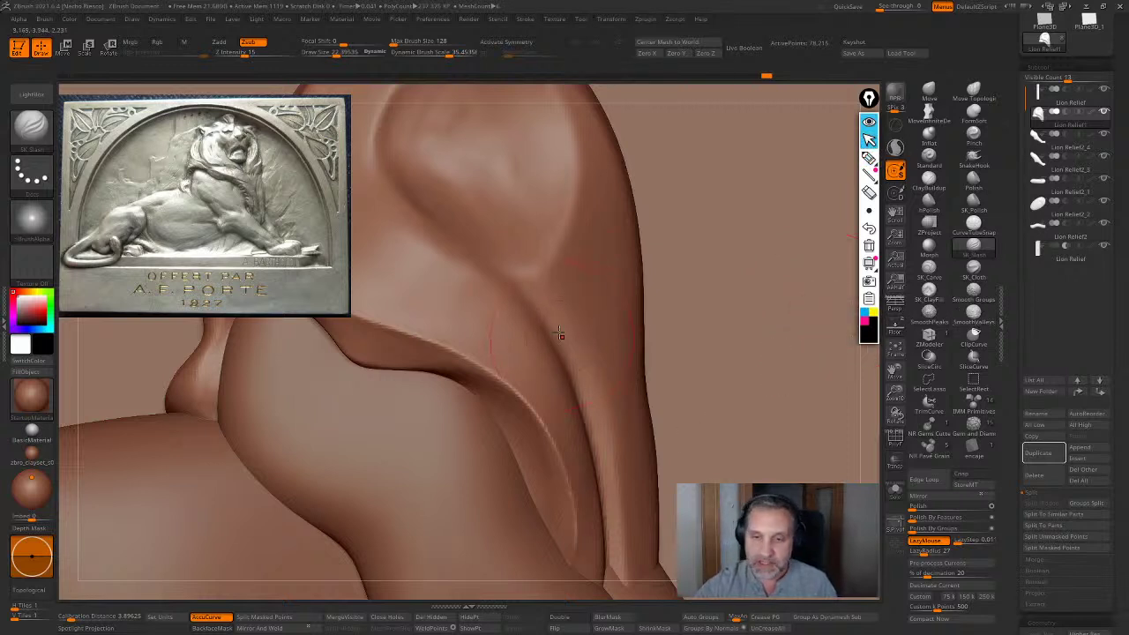
Smooth the upper part of the mane's outer groove at brush size about 19
key(shift)
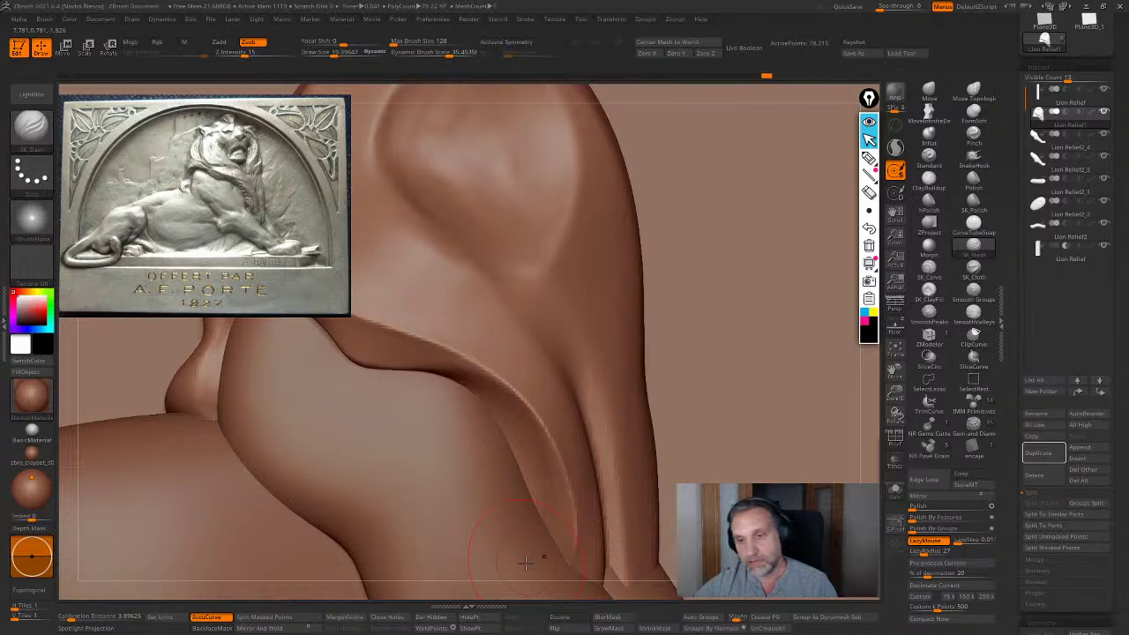
alt+drag(873, 398, 824, 339)
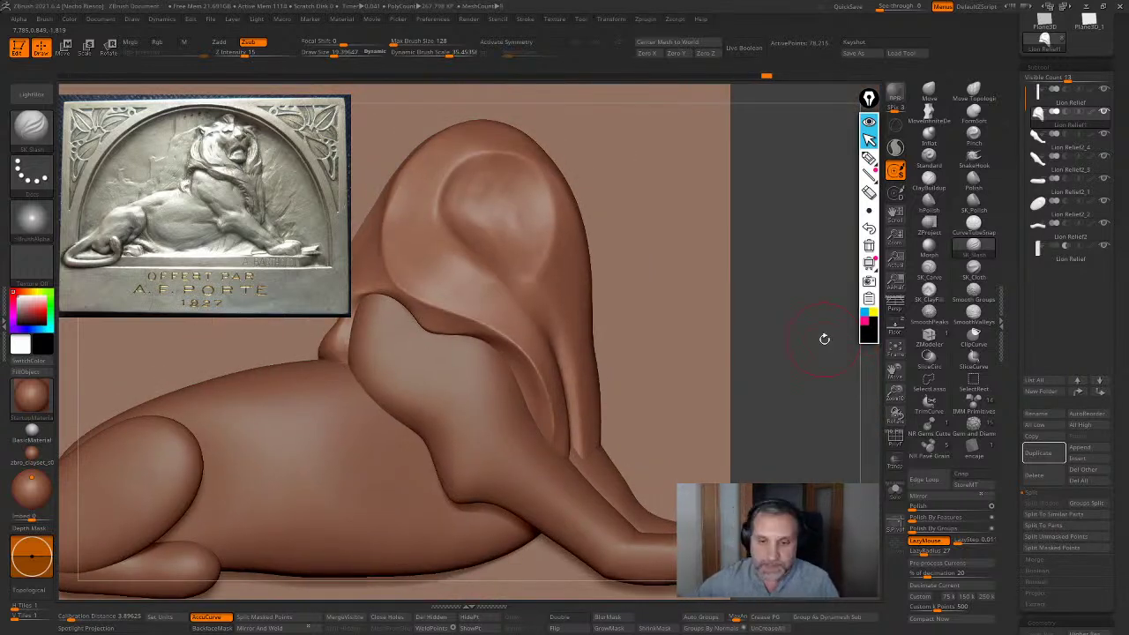
alt+drag(792, 378, 740, 420)
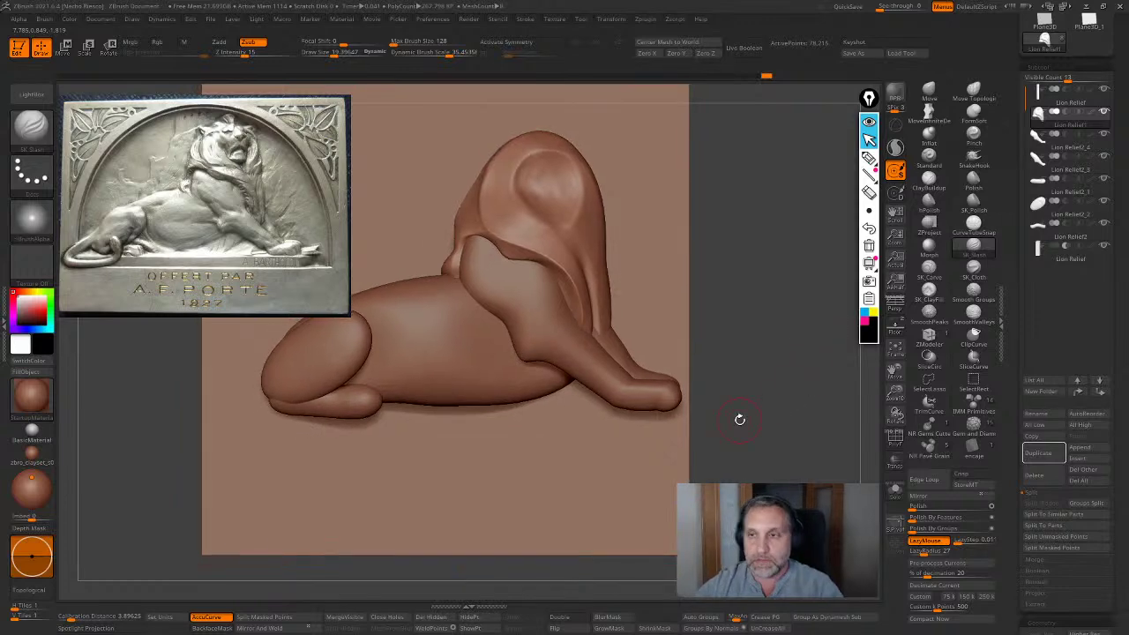
Save the tool as Lion Relief in the Stream1 folder, replacing the existing file
click(854, 54)
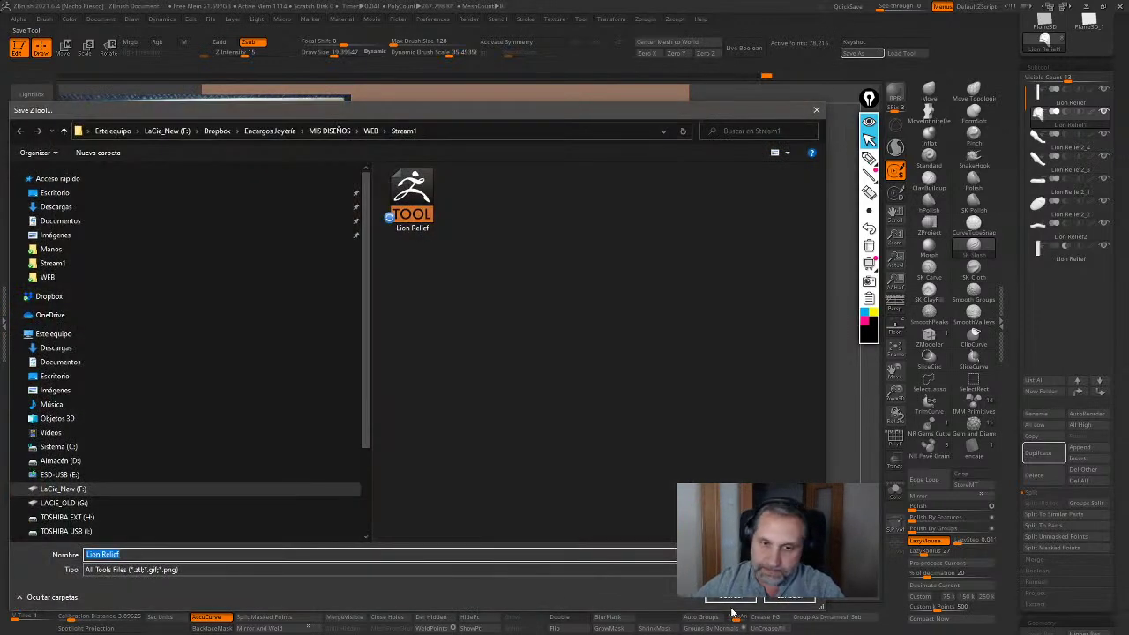
click(731, 600)
click(584, 313)
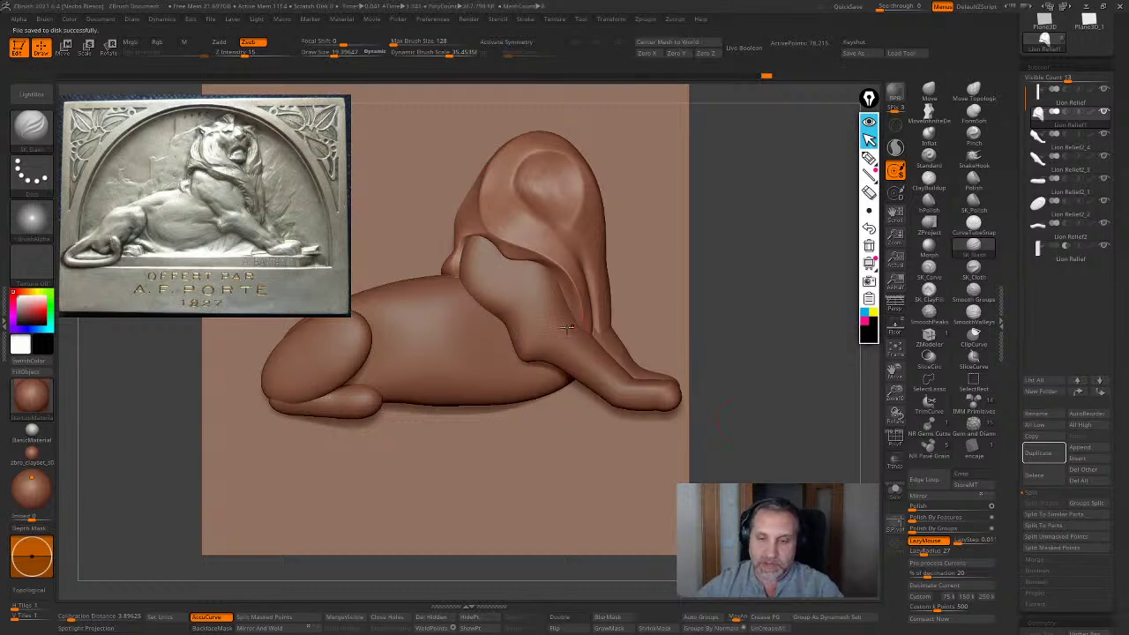
Outline in black the ledge beneath the lion on the reference plaque, and clear the annotations
key(minus)
alt+drag(278, 314, 378, 367)
key(plus)
key(plus)
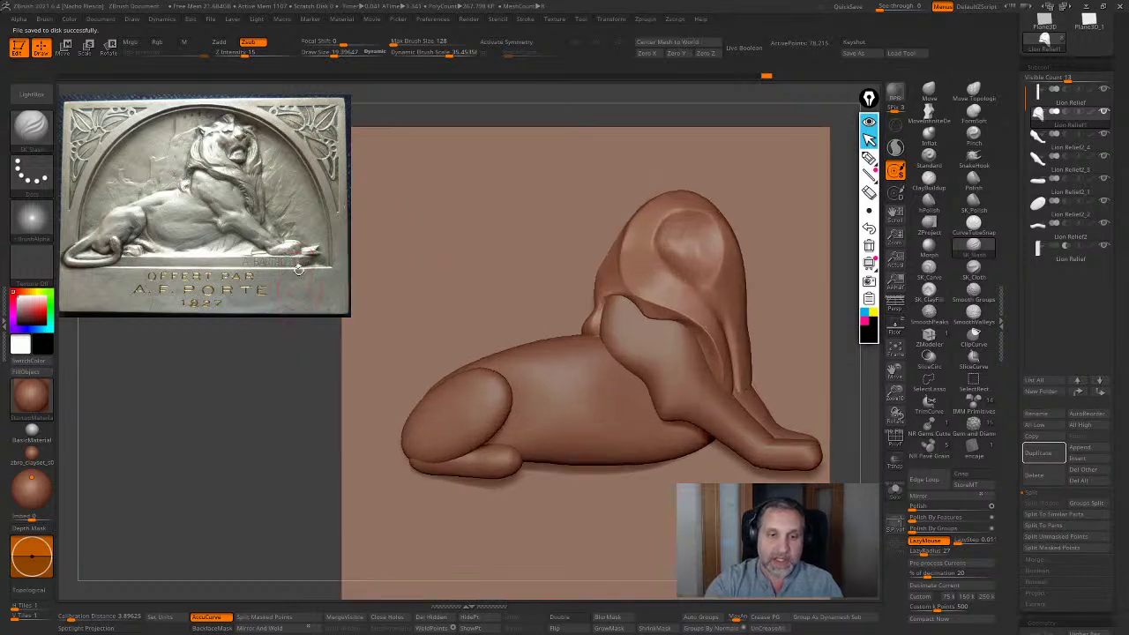
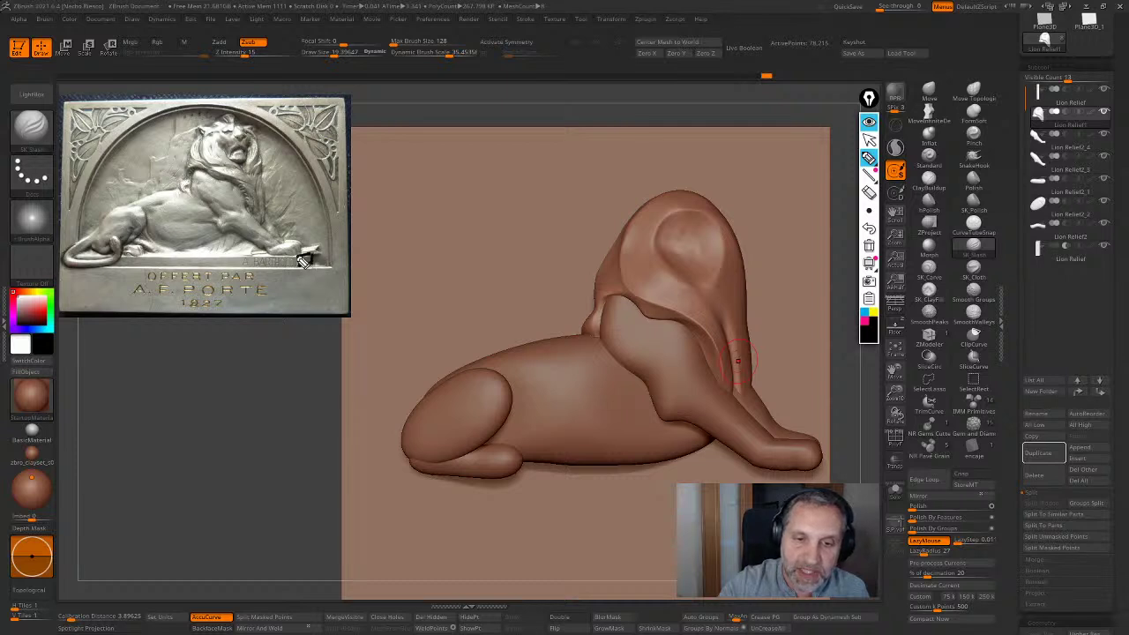
drag(310, 270, 102, 272)
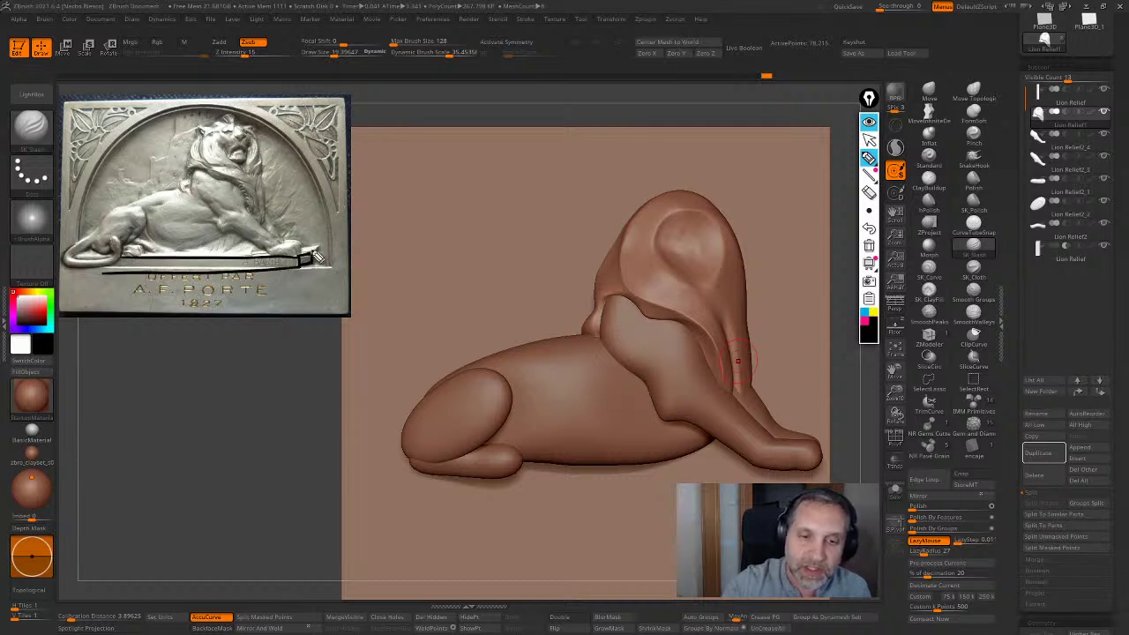
drag(313, 256, 72, 267)
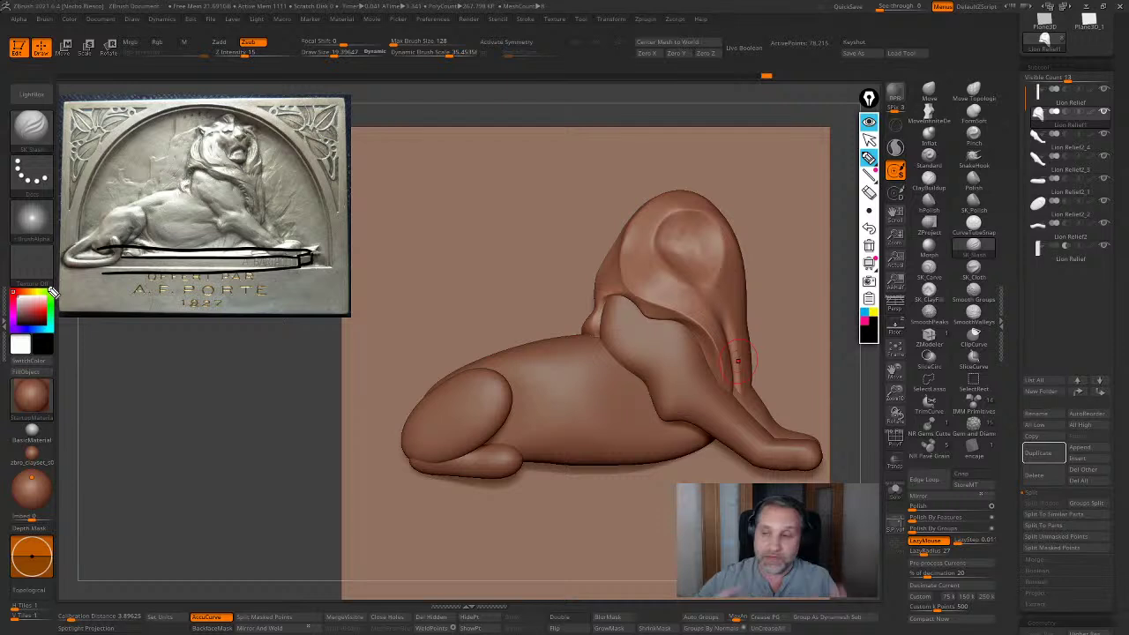
click(868, 247)
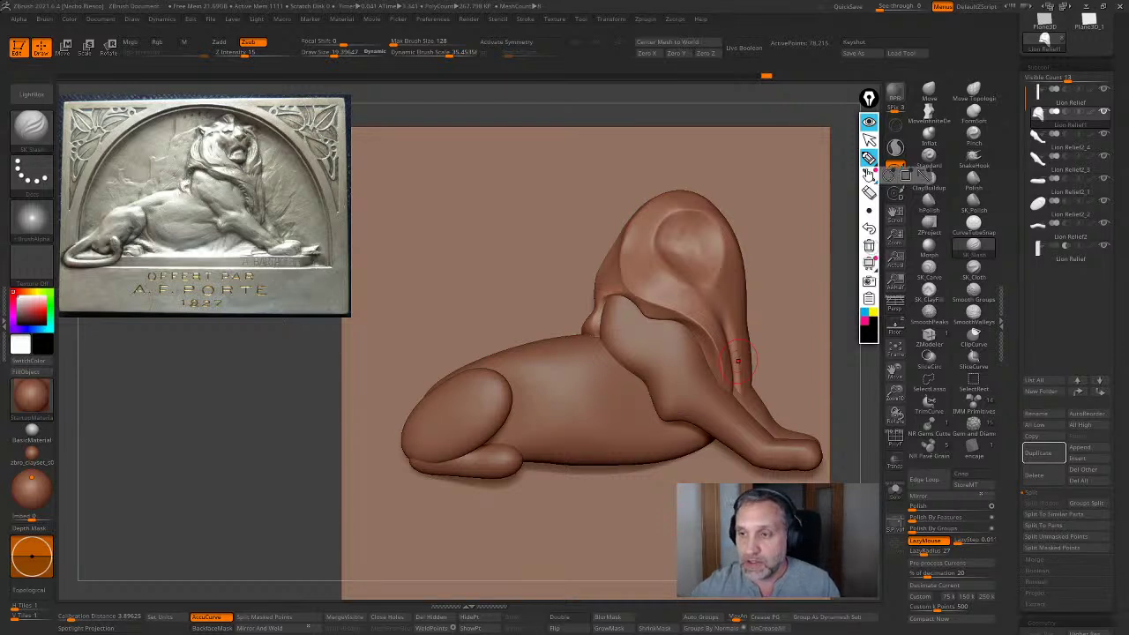
Insert a cube primitive as a new subtool of the lion relief and make it the active subtool
right_drag(738, 361, 837, 462)
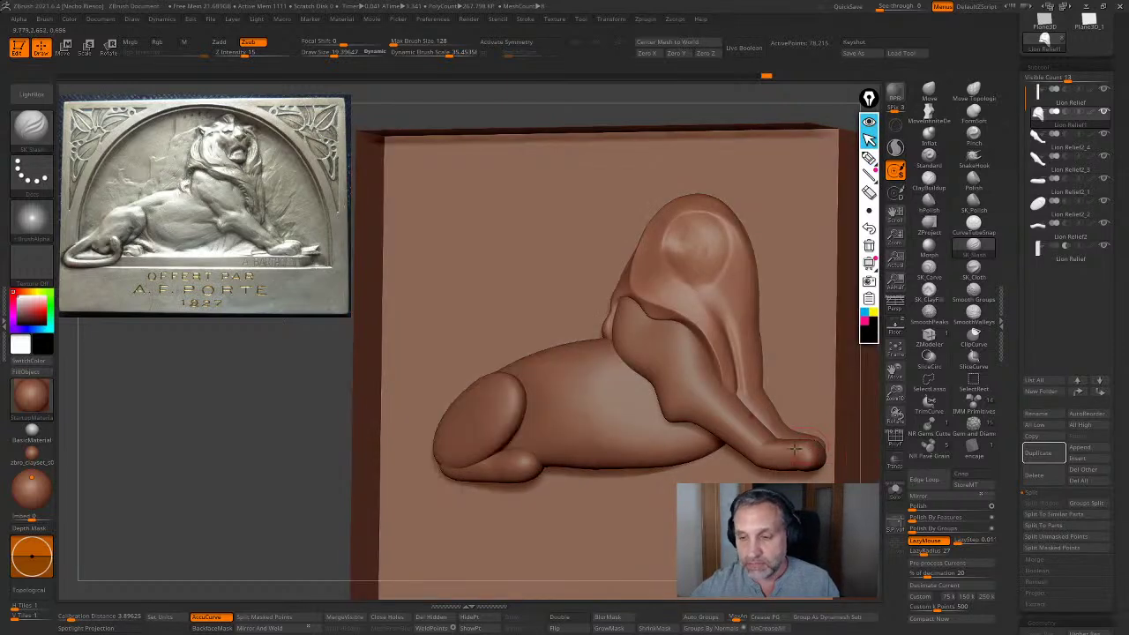
shift+right_drag(689, 433, 721, 401)
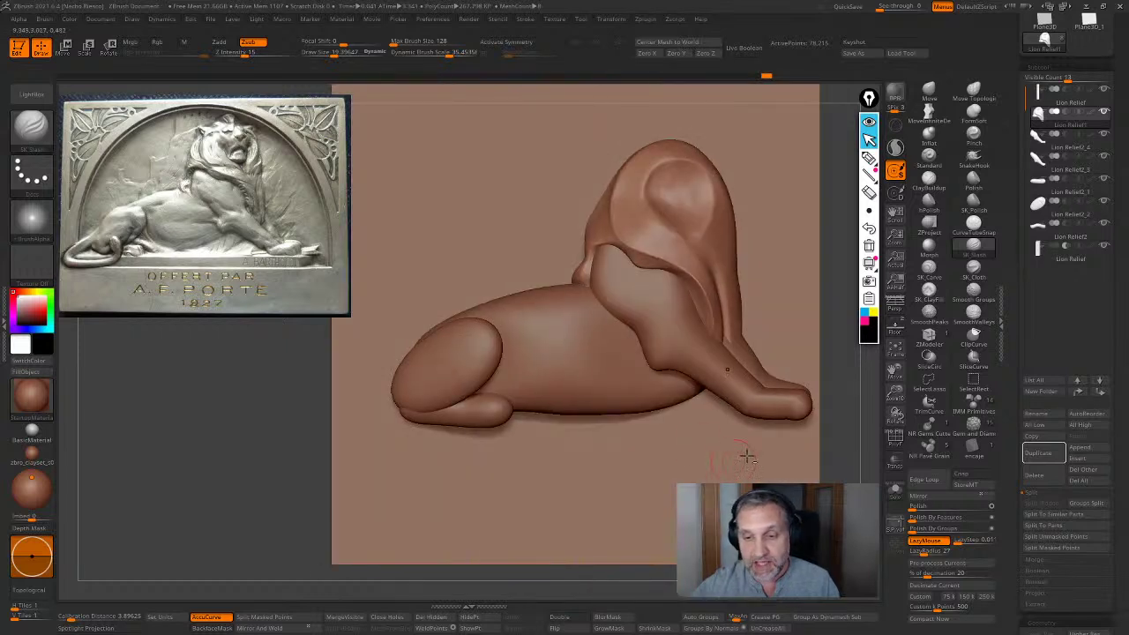
alt+right_drag(745, 456, 640, 451)
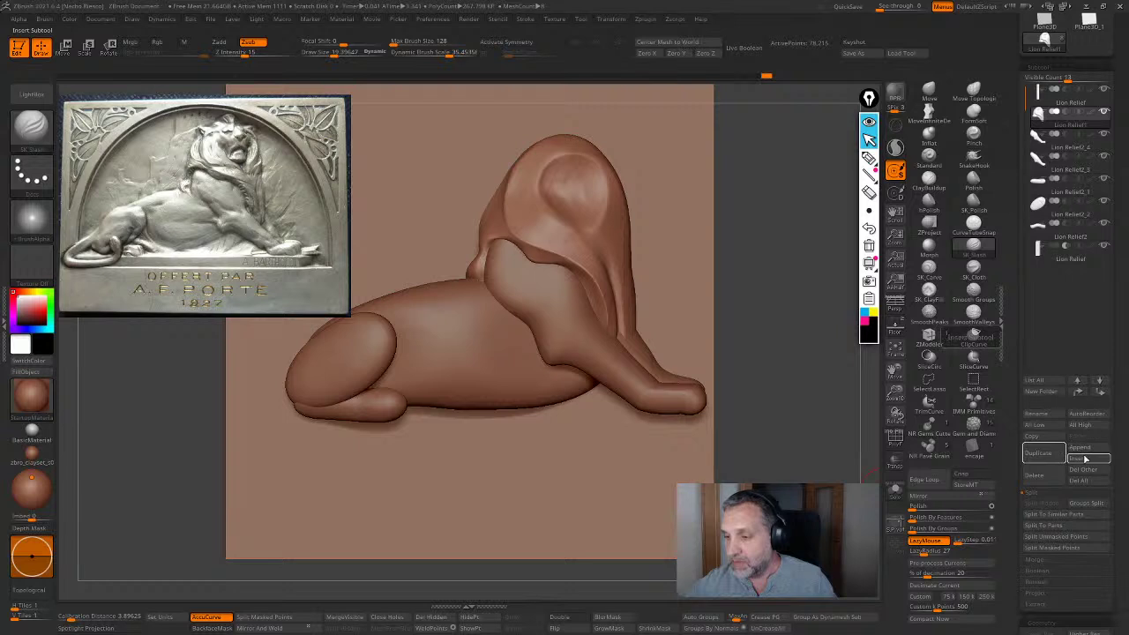
click(1085, 458)
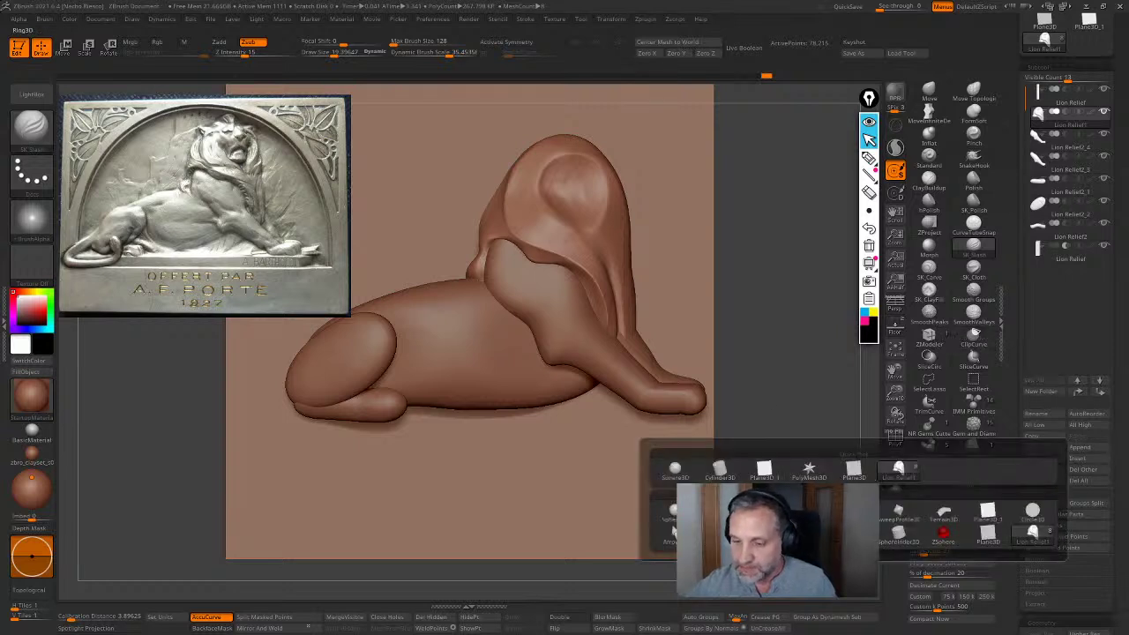
click(719, 512)
click(1040, 271)
ctrl+right_drag(815, 463, 814, 411)
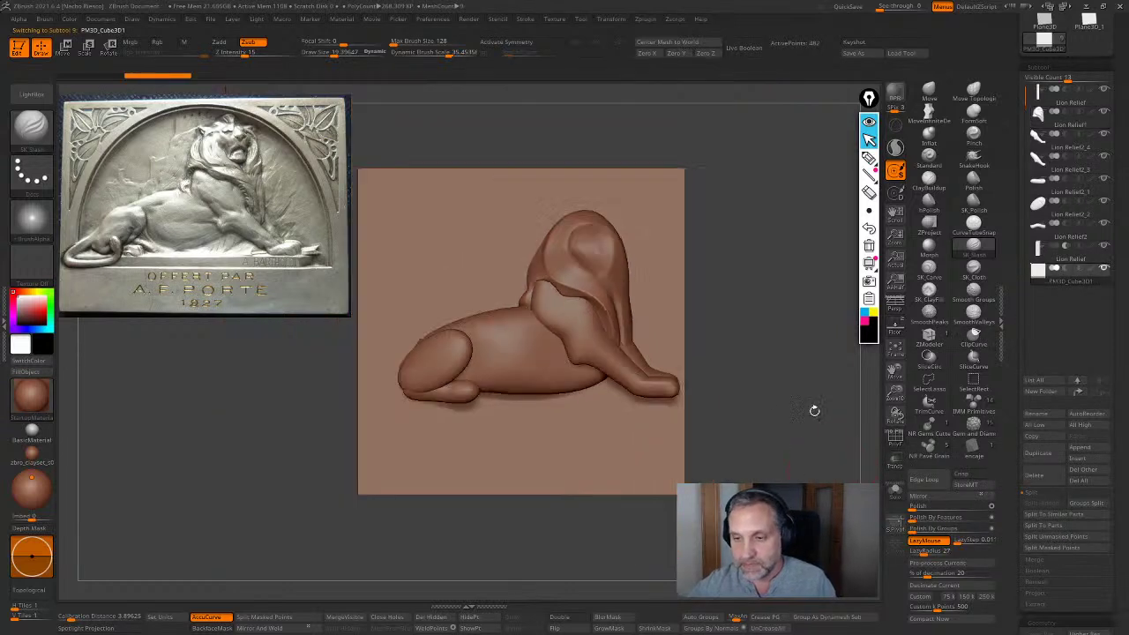
Isolate the cube with transparency on, and show the floor with the reference plaque behind it
click(895, 454)
key(f)
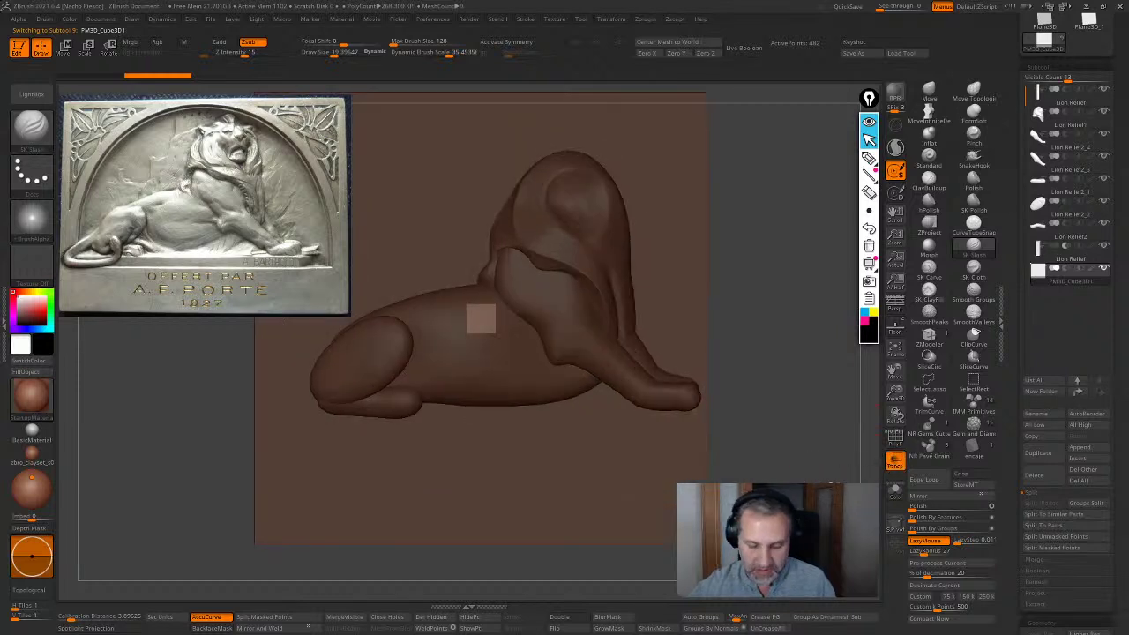
click(895, 492)
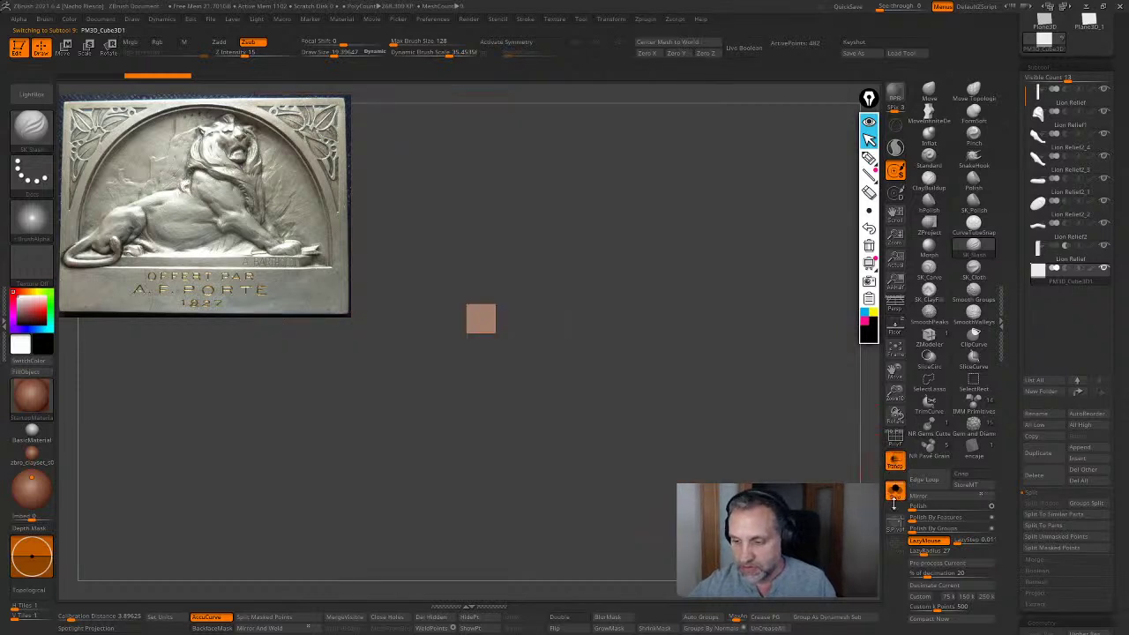
key(w)
click(895, 328)
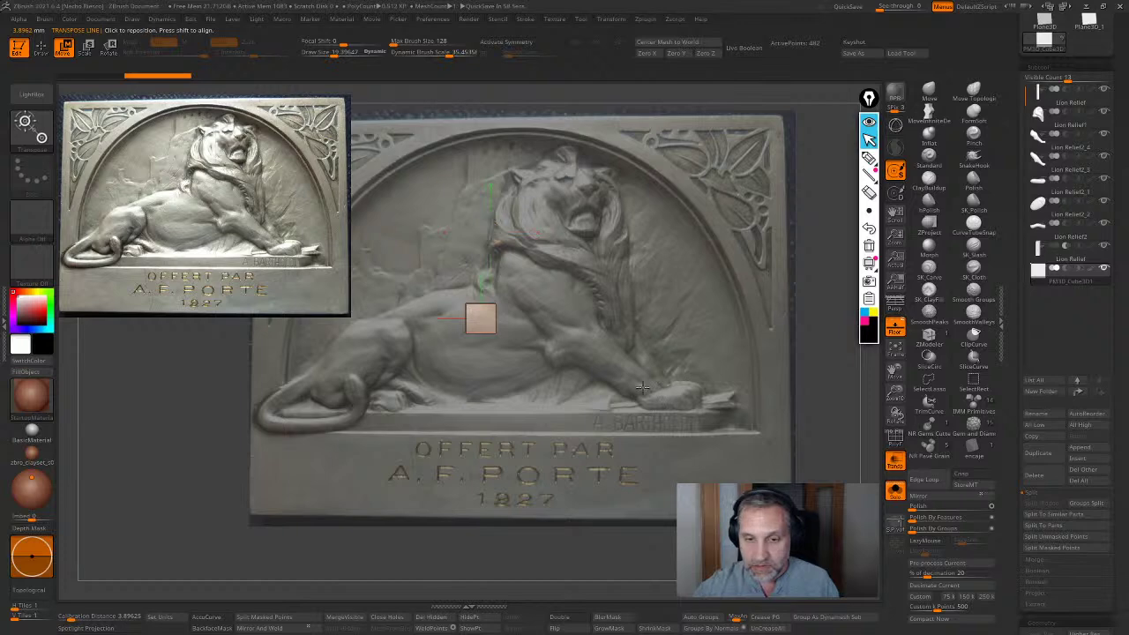
Lower the cube below the lion's paws with the gizmo and stretch it horizontally into a ledge like the plaque's
key(y)
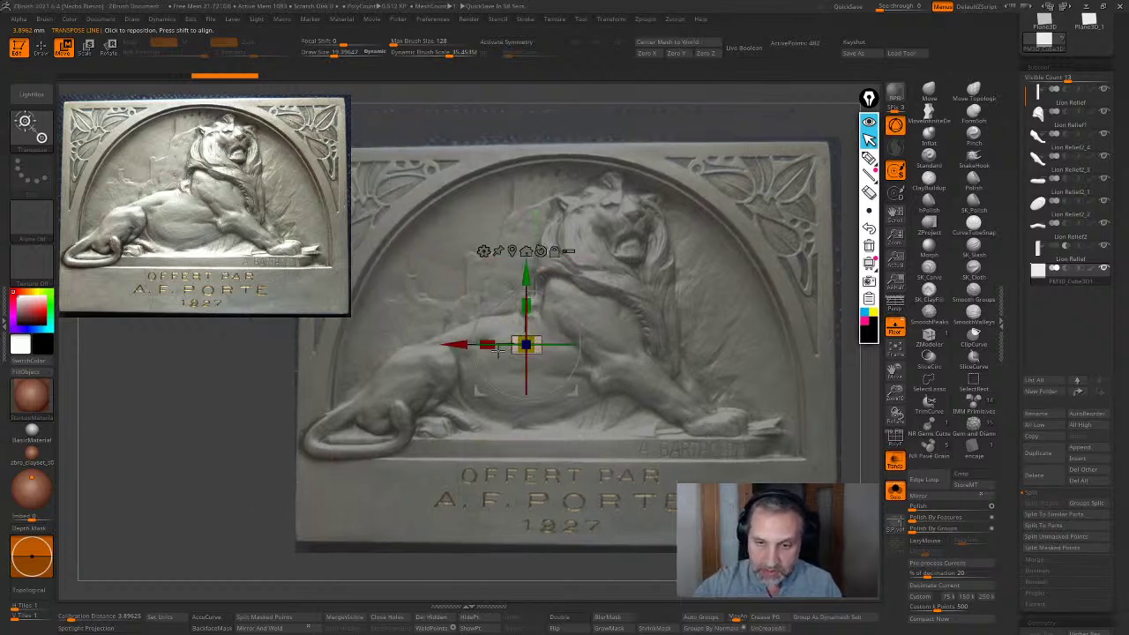
drag(490, 345, 511, 341)
drag(525, 278, 526, 380)
mouse_move(485, 448)
mouse_down()
mouse_move(452, 449)
mouse_move(467, 453)
mouse_up()
Leave solo and transparency modes, and fit the ledge slab in depth and length against the background beneath the lion
shift+drag(846, 447, 887, 441)
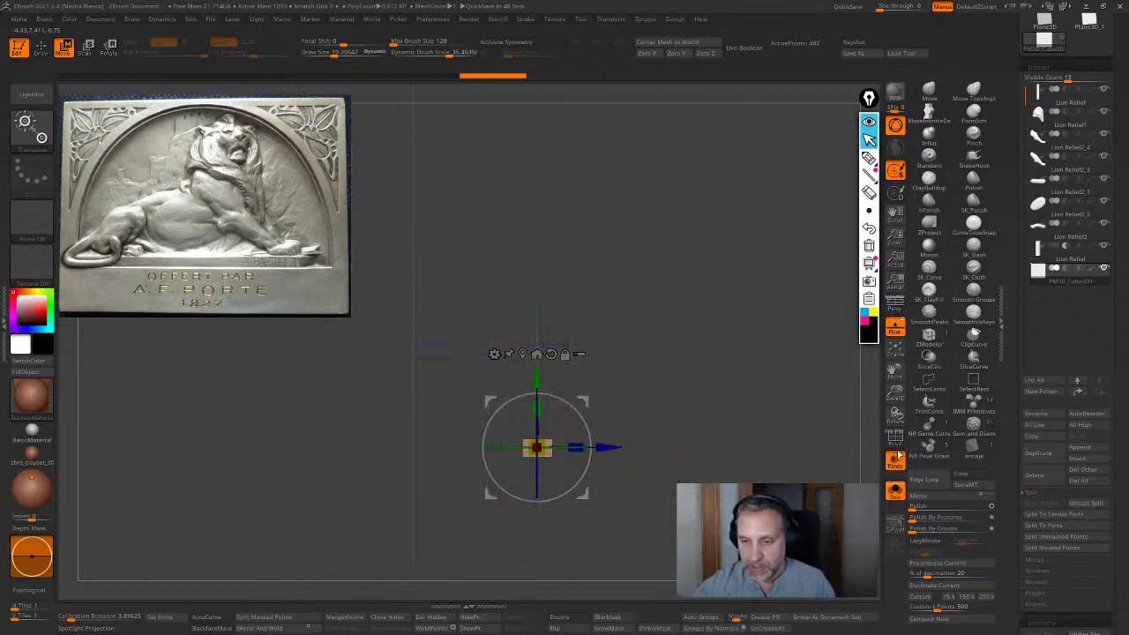
click(895, 491)
drag(609, 446, 638, 445)
click(894, 467)
mouse_move(848, 460)
shift+mouse_down()
mouse_move(805, 460)
mouse_move(851, 474)
mouse_move(737, 395)
mouse_move(597, 415)
shift+mouse_up()
key(q)
key(w)
mouse_move(670, 416)
mouse_down()
mouse_move(617, 441)
mouse_move(582, 476)
mouse_move(670, 459)
mouse_move(758, 471)
mouse_move(677, 427)
mouse_up()
key(q)
alt+drag(842, 476, 820, 421)
mouse_move(741, 424)
mouse_down()
mouse_move(784, 437)
mouse_move(741, 424)
mouse_up()
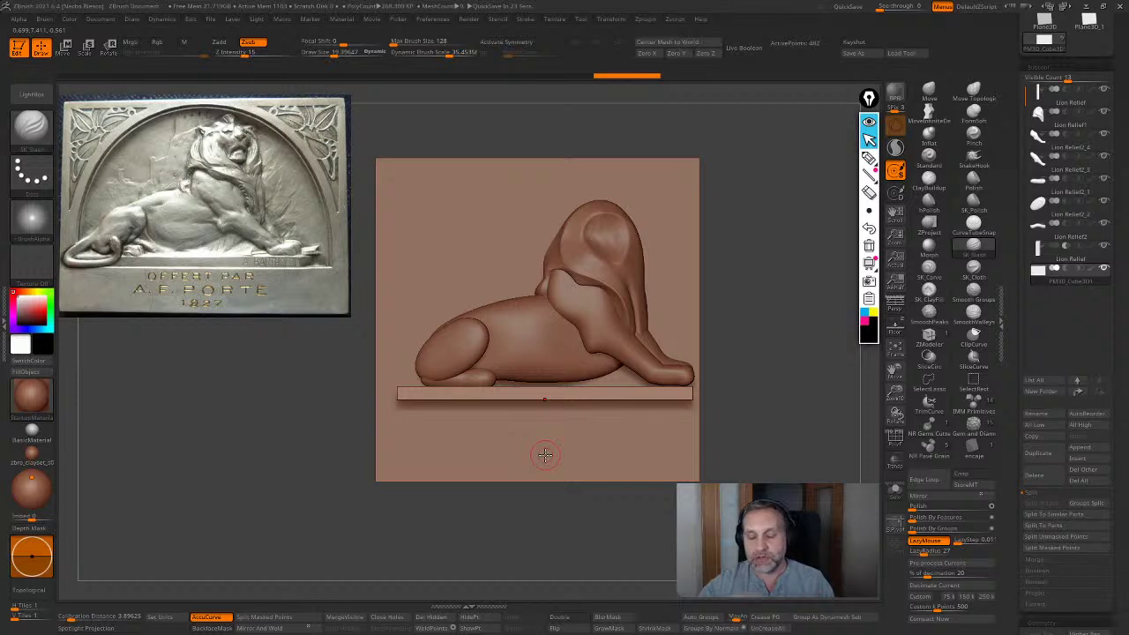
mouse_move(784, 433)
mouse_down()
mouse_move(801, 403)
mouse_move(787, 393)
mouse_move(800, 429)
mouse_up()
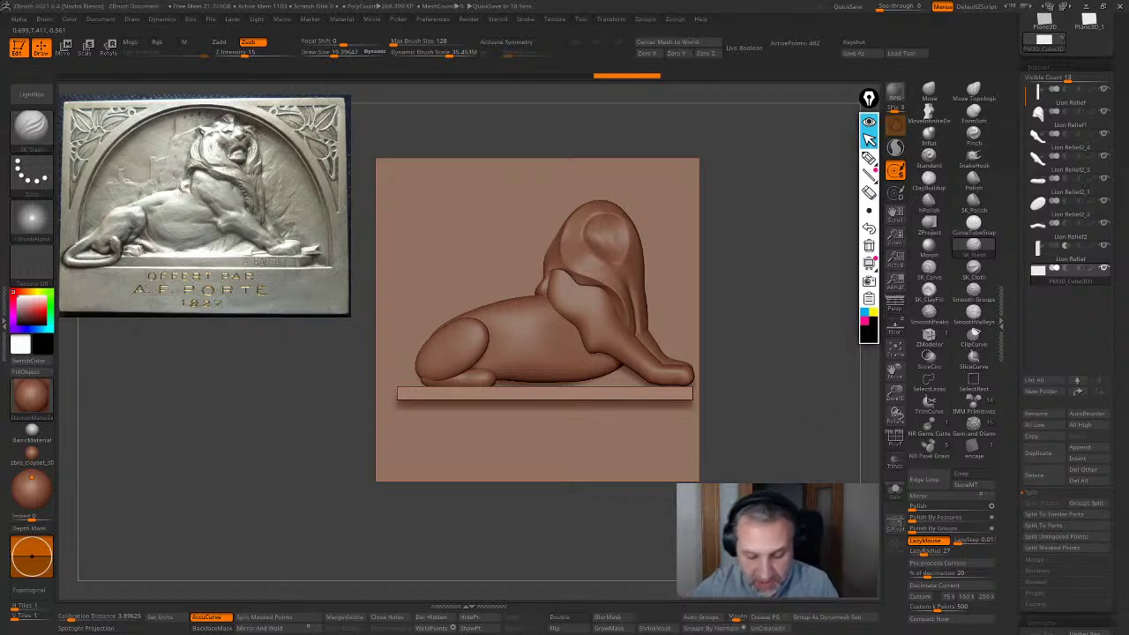
Adjust the ledge slab's depth beneath the lion with the gizmo, working from the side
key(w)
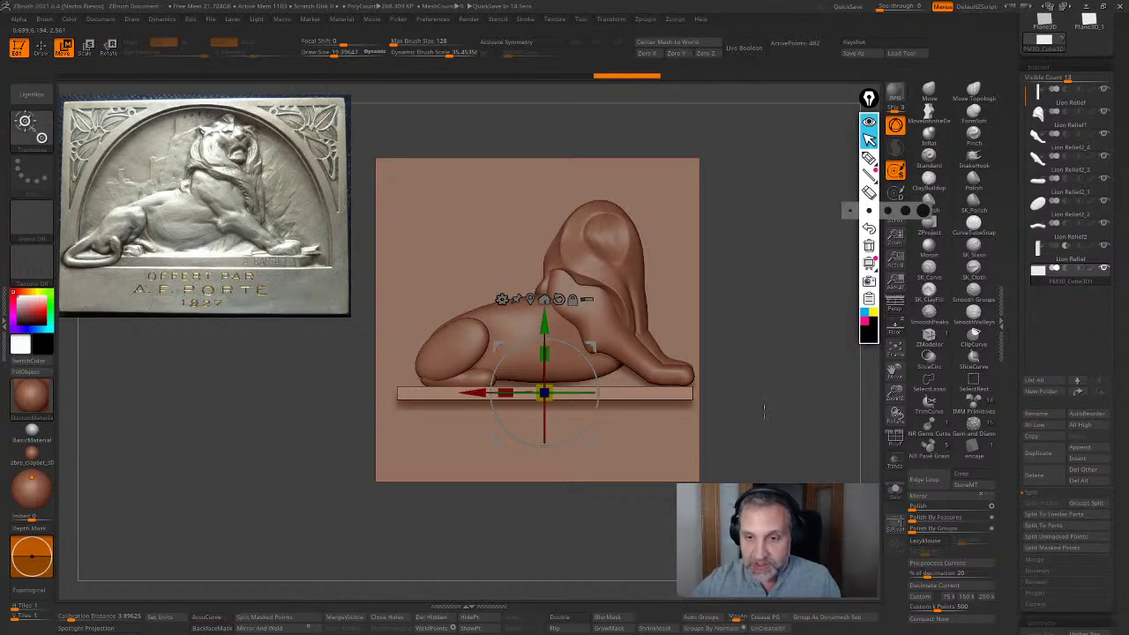
key(y)
drag(751, 420, 705, 471)
key(y)
drag(670, 436, 712, 433)
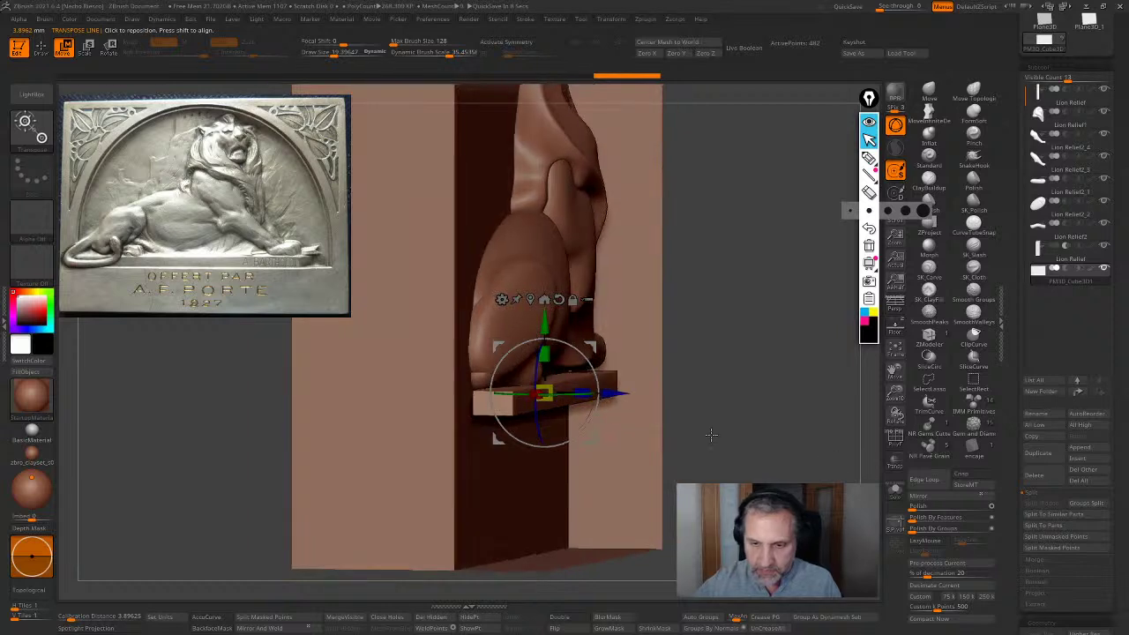
shift+drag(686, 355, 776, 392)
drag(587, 404, 579, 401)
mouse_move(764, 330)
mouse_down()
mouse_move(804, 300)
mouse_move(803, 449)
mouse_move(864, 427)
mouse_move(831, 393)
mouse_move(821, 433)
mouse_up()
Replace the gizmo with a transpose line and lay it horizontally across the ledge slab in side view
key(q)
key(w)
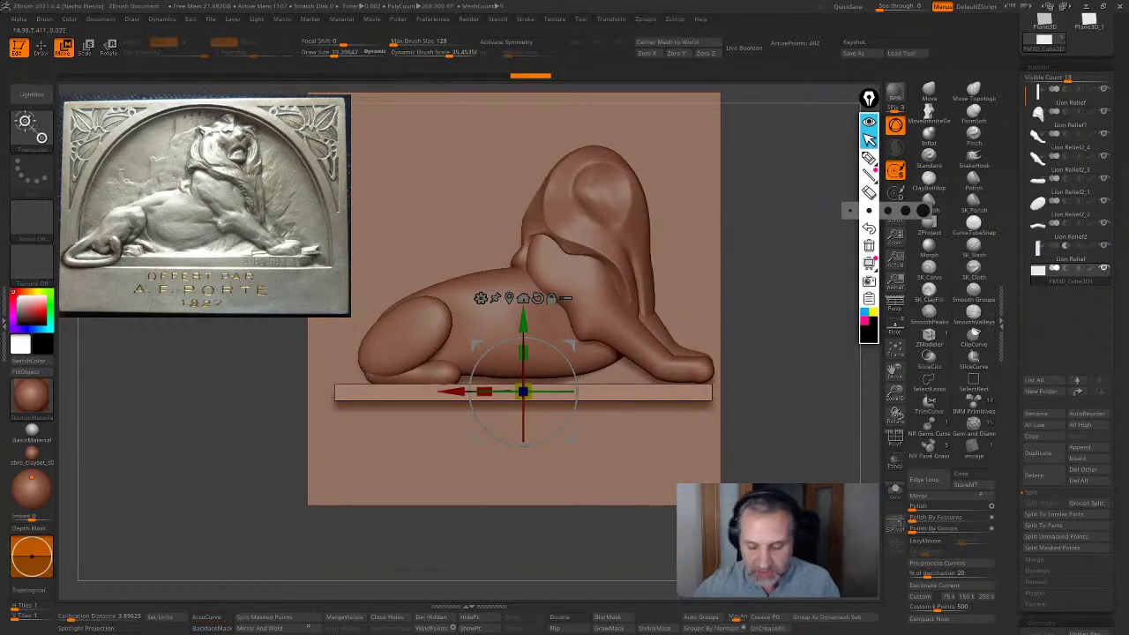
key(y)
drag(829, 388, 745, 412)
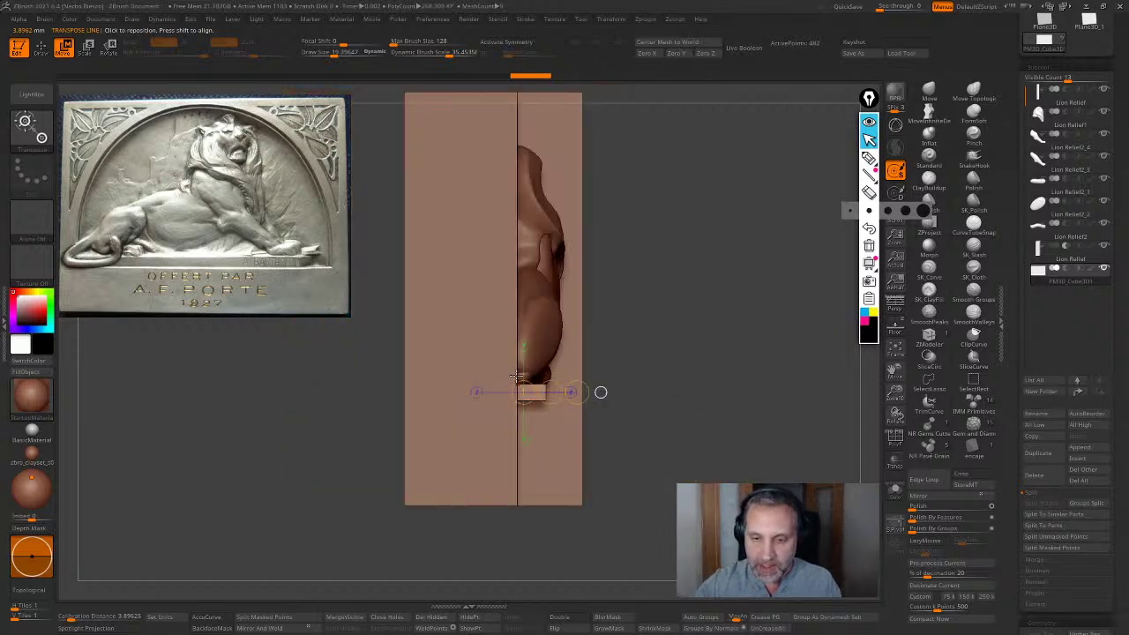
ctrl+right_drag(515, 374, 508, 379)
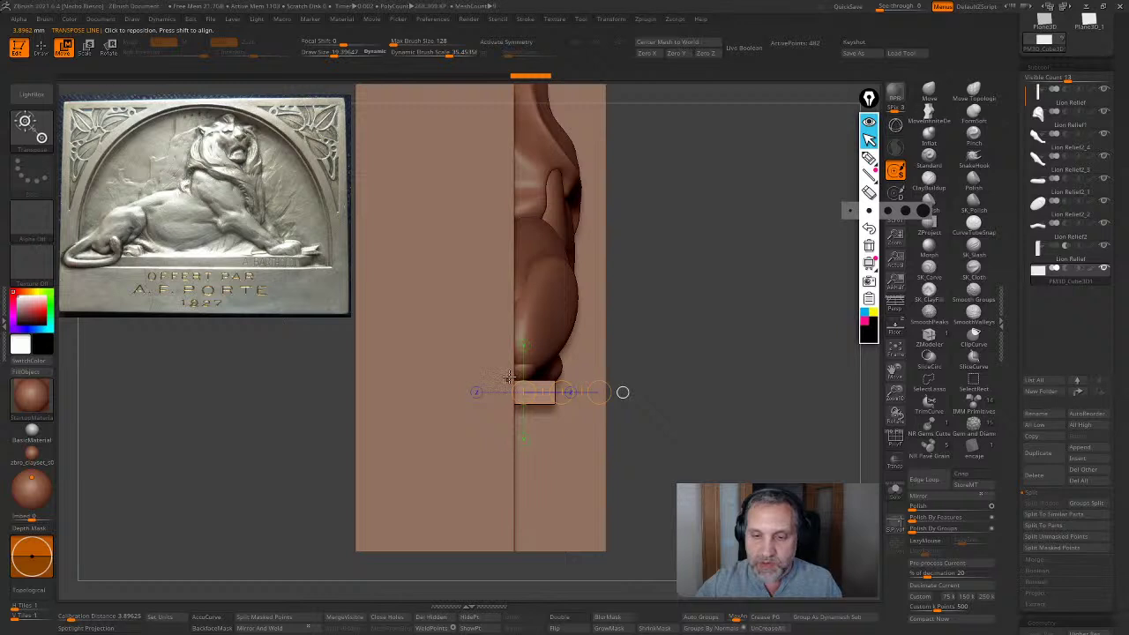
shift+drag(511, 379, 701, 380)
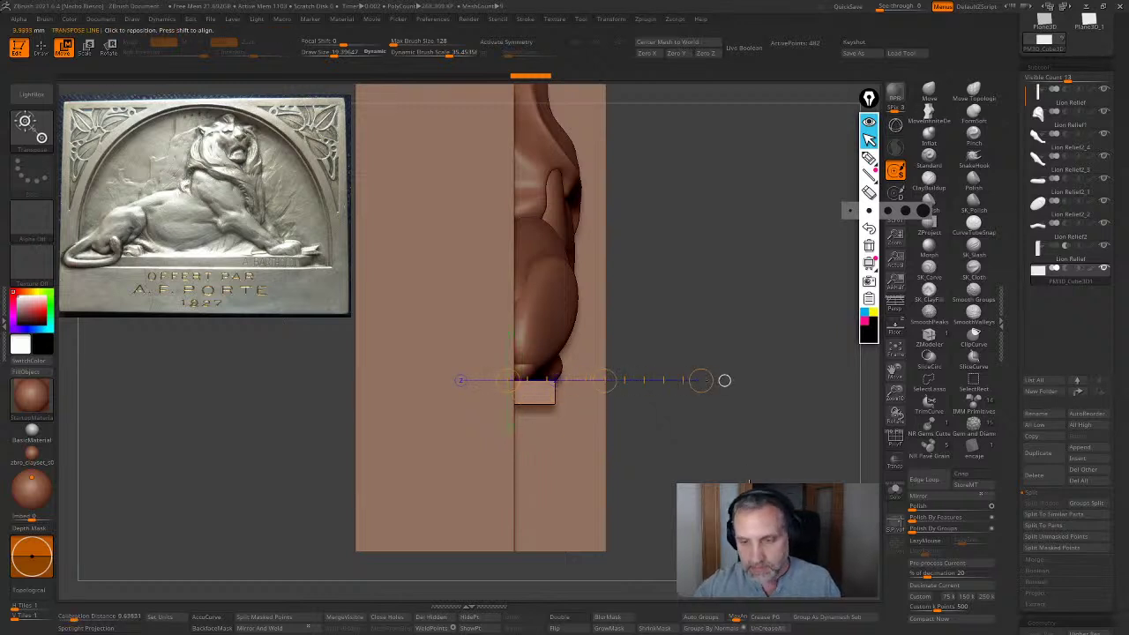
mouse_move(701, 380)
right_down()
mouse_move(662, 382)
mouse_move(701, 380)
right_up()
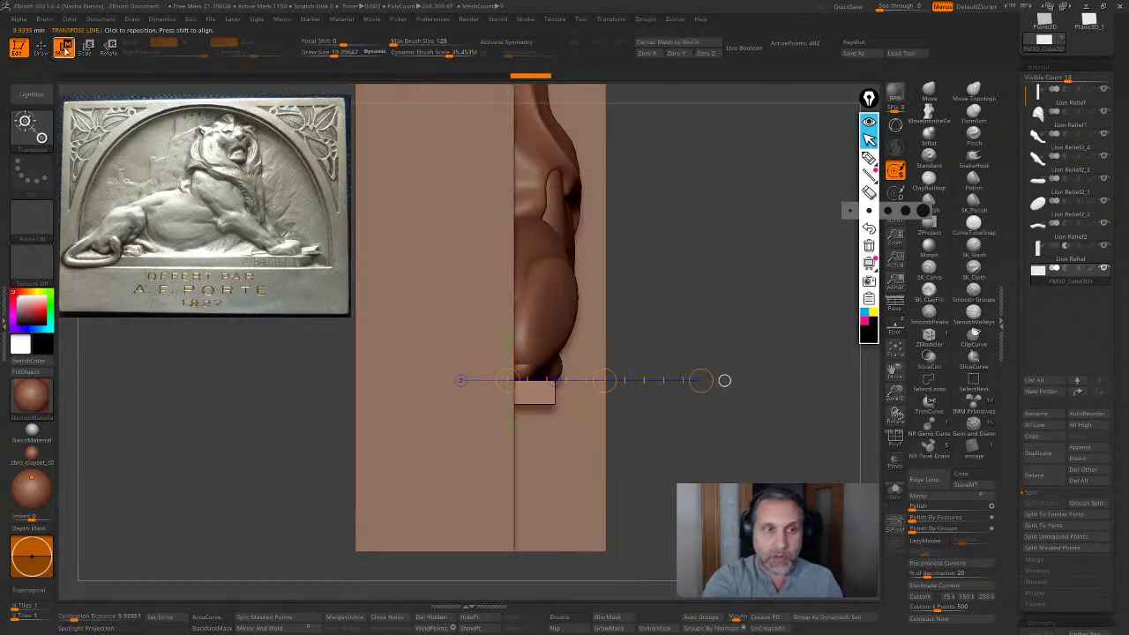
right_drag(726, 250, 683, 265)
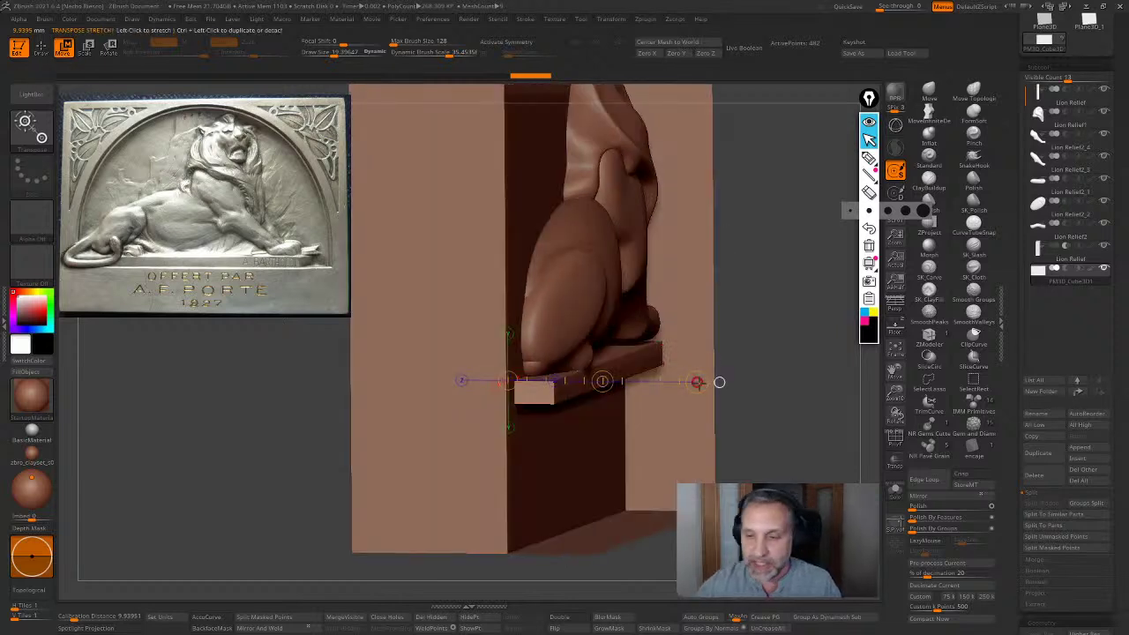
Try to slant the ledge slab's outer side downward with the transpose line, and inspect the slab in solo mode
drag(697, 381, 693, 421)
shift+right_drag(693, 421, 766, 420)
mouse_move(430, 511)
ctrl+right_down()
mouse_move(386, 491)
mouse_move(661, 529)
ctrl+right_up()
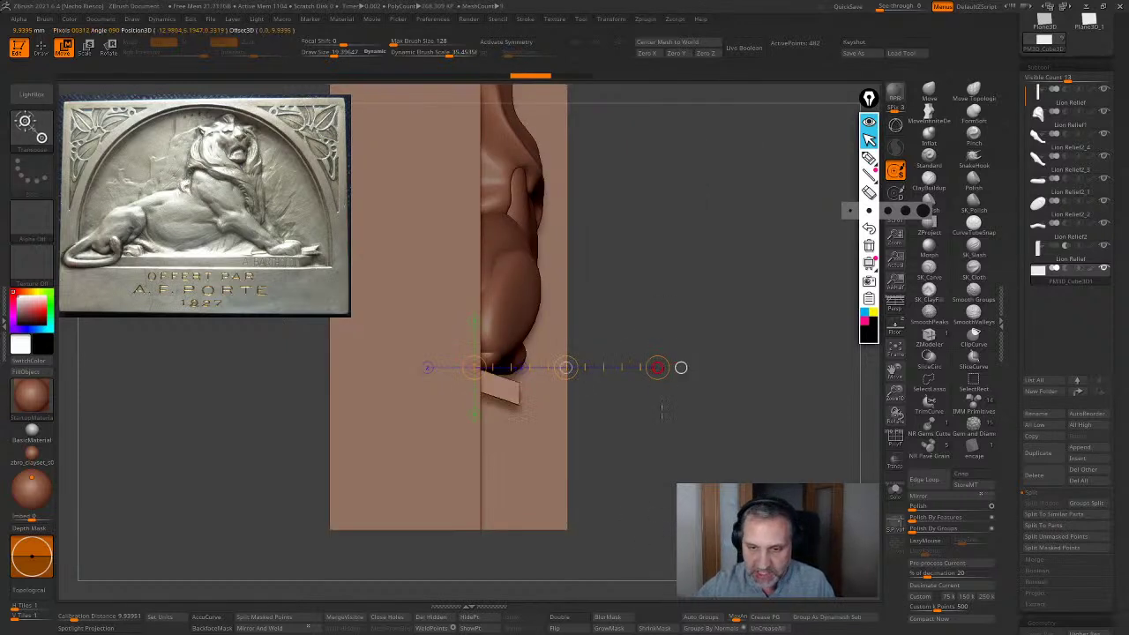
click(895, 489)
drag(657, 367, 626, 367)
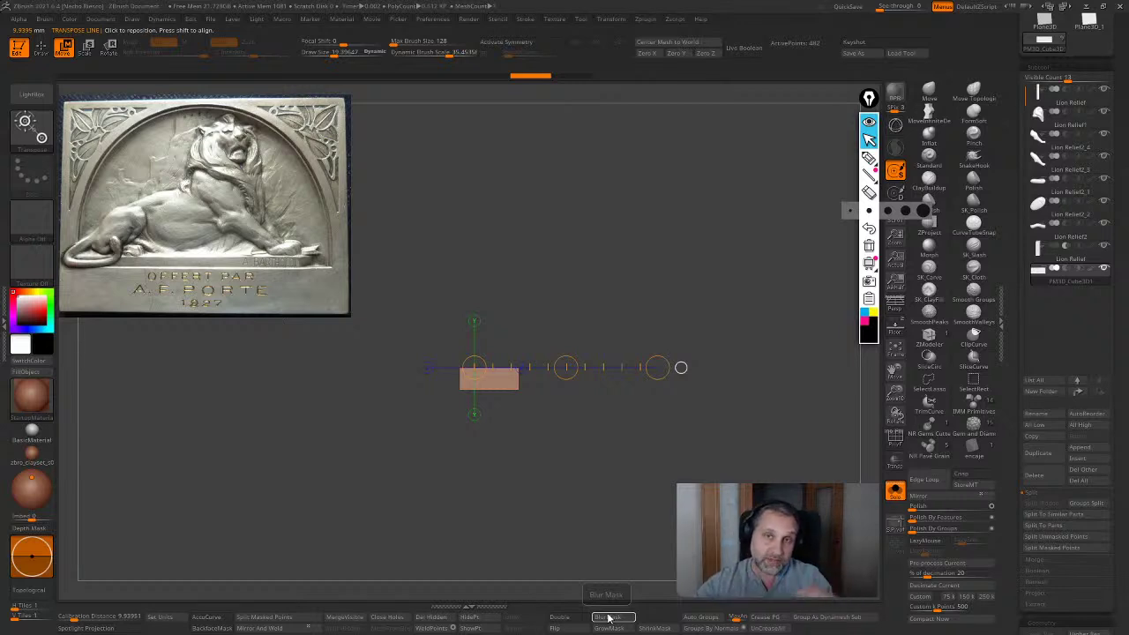
click(895, 490)
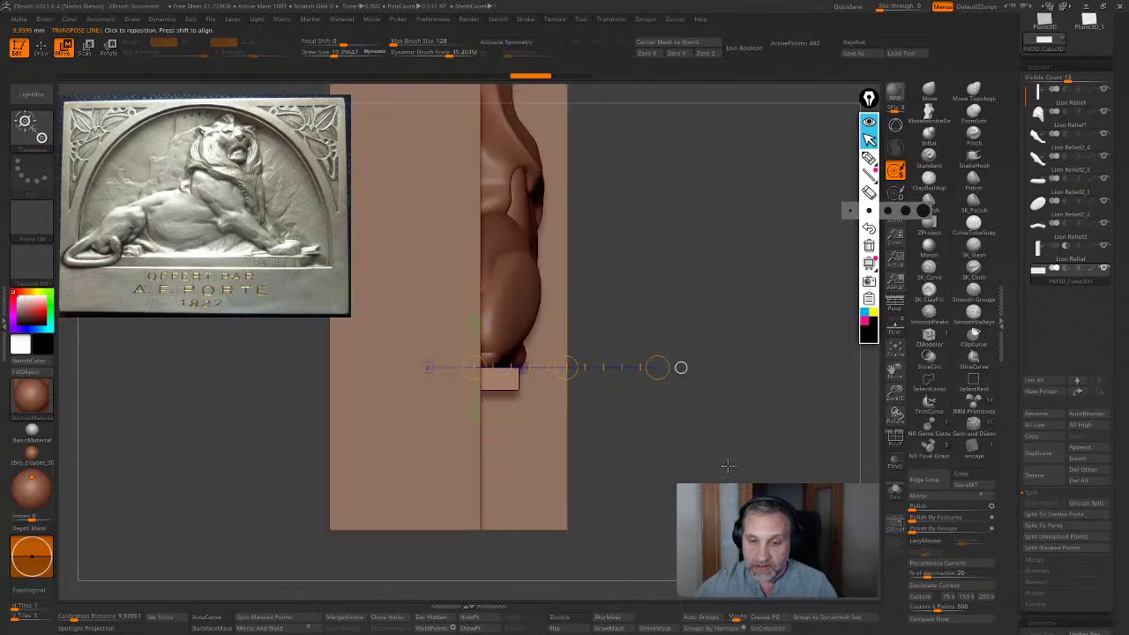
Skew the ledge slab with the transpose line so its outer side slopes down away from the background
drag(657, 367, 660, 403)
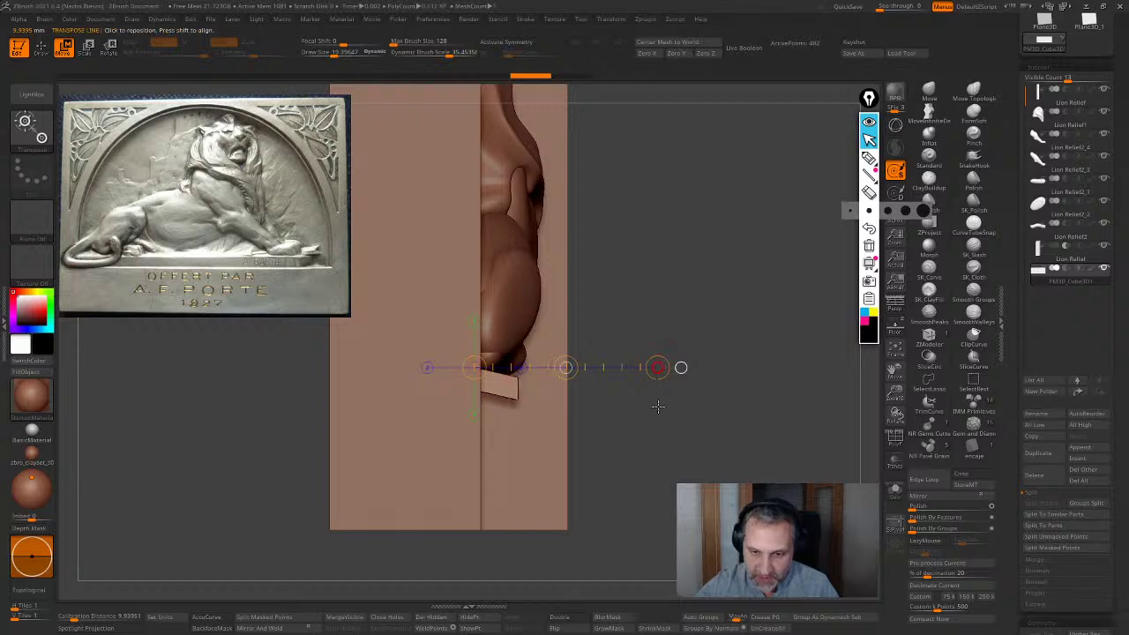
shift+drag(688, 454, 636, 485)
ctrl+right_drag(631, 397, 649, 514)
alt+right_drag(678, 559, 632, 556)
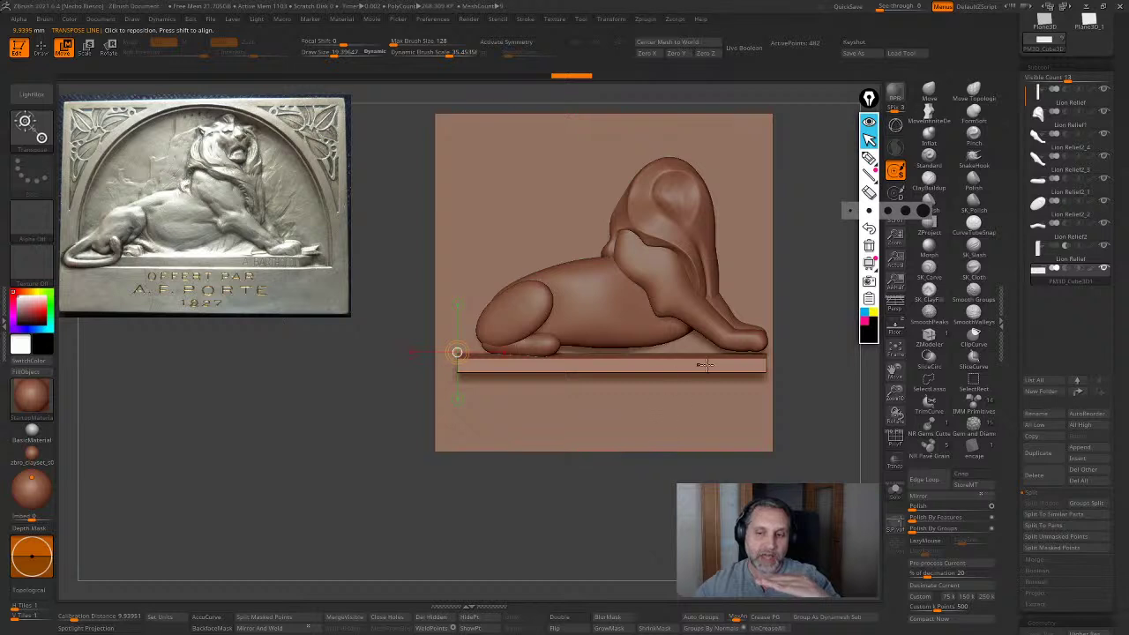
Lay a transpose line along the slab's depth from underneath and skew the slab's outer side toward the lion's hindquarters
shift+drag(457, 351, 701, 354)
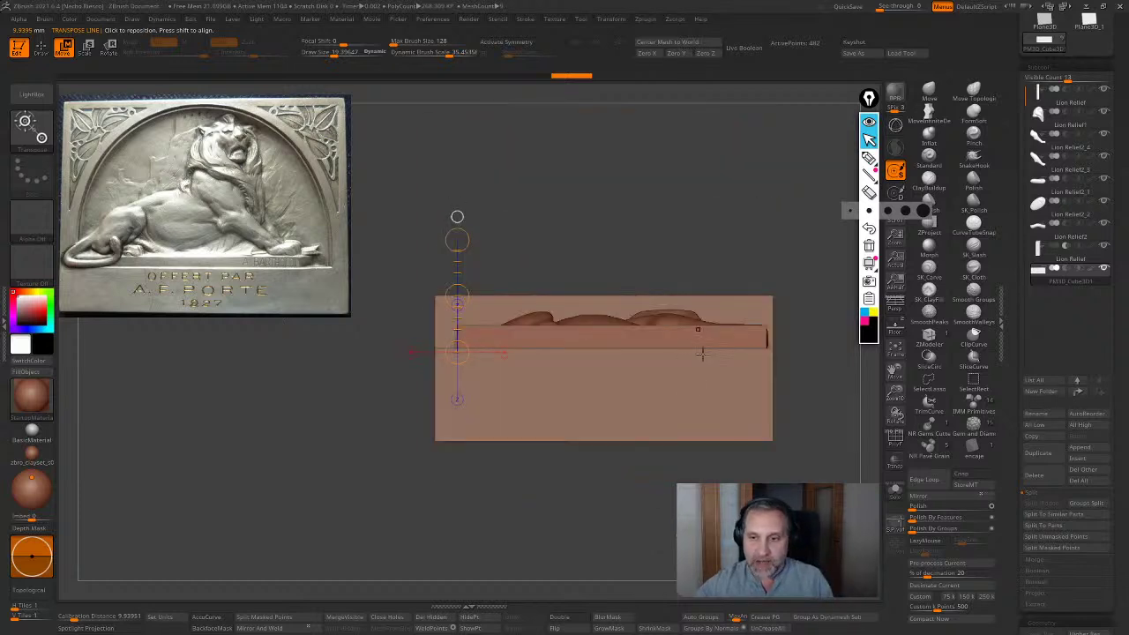
shift+drag(632, 350, 630, 275)
drag(631, 243, 602, 240)
mouse_move(681, 192)
shift+mouse_down()
mouse_move(781, 389)
mouse_move(731, 433)
mouse_move(703, 408)
shift+mouse_up()
key(q)
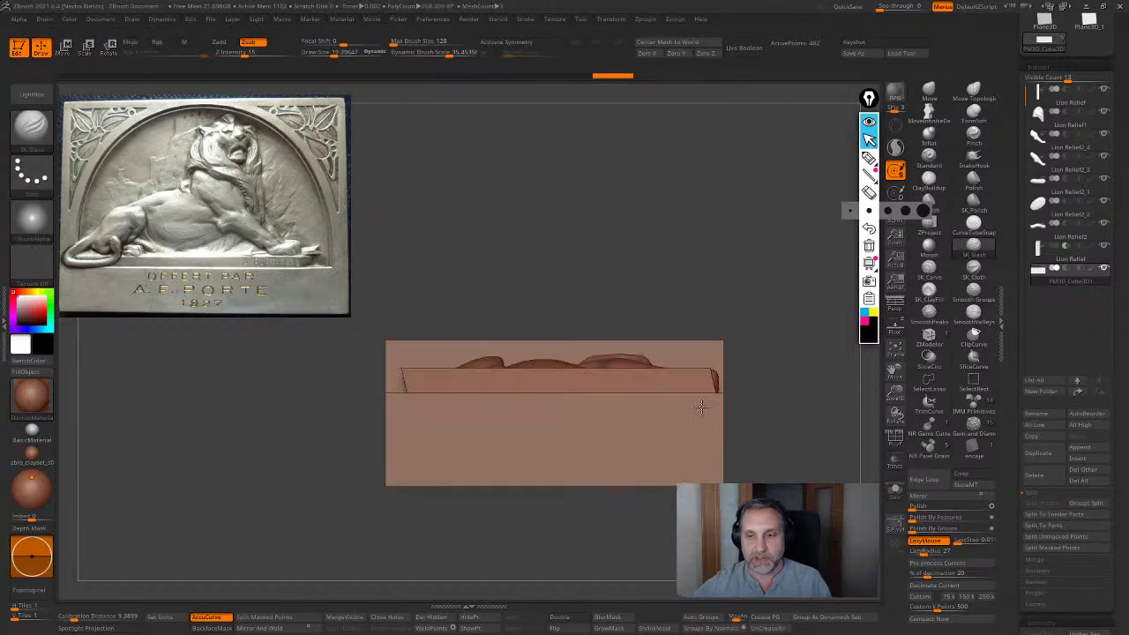
key(w)
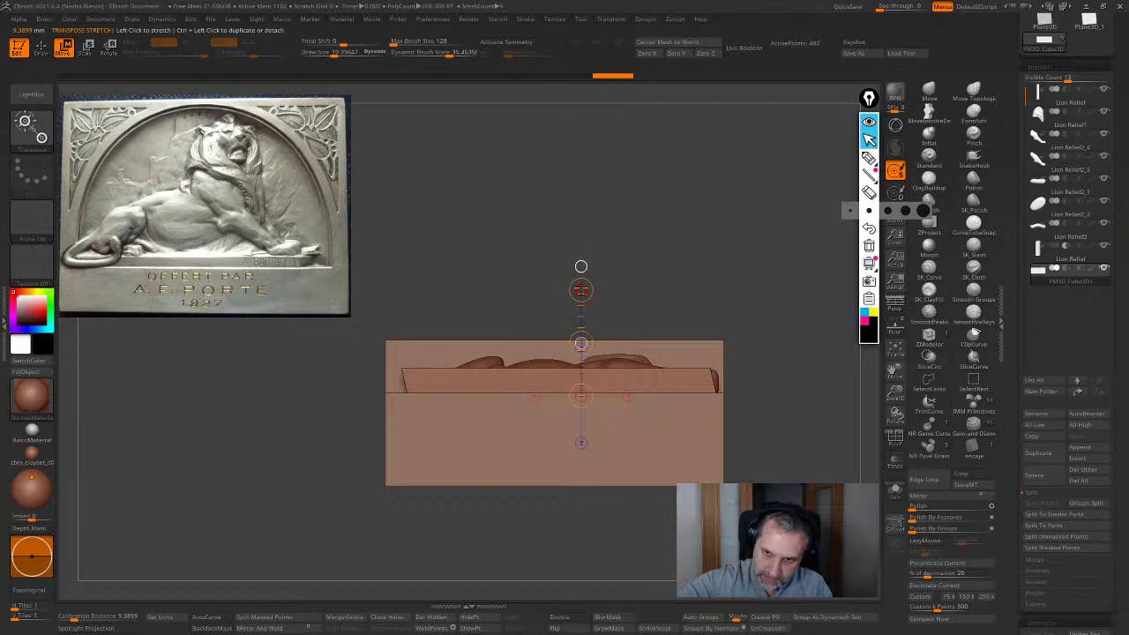
drag(580, 290, 570, 295)
shift+drag(658, 209, 695, 467)
key(q)
Adjust the slanted slab beneath the paws with a transpose line in side view, and compare it with the reference plaque
alt+drag(683, 549, 468, 598)
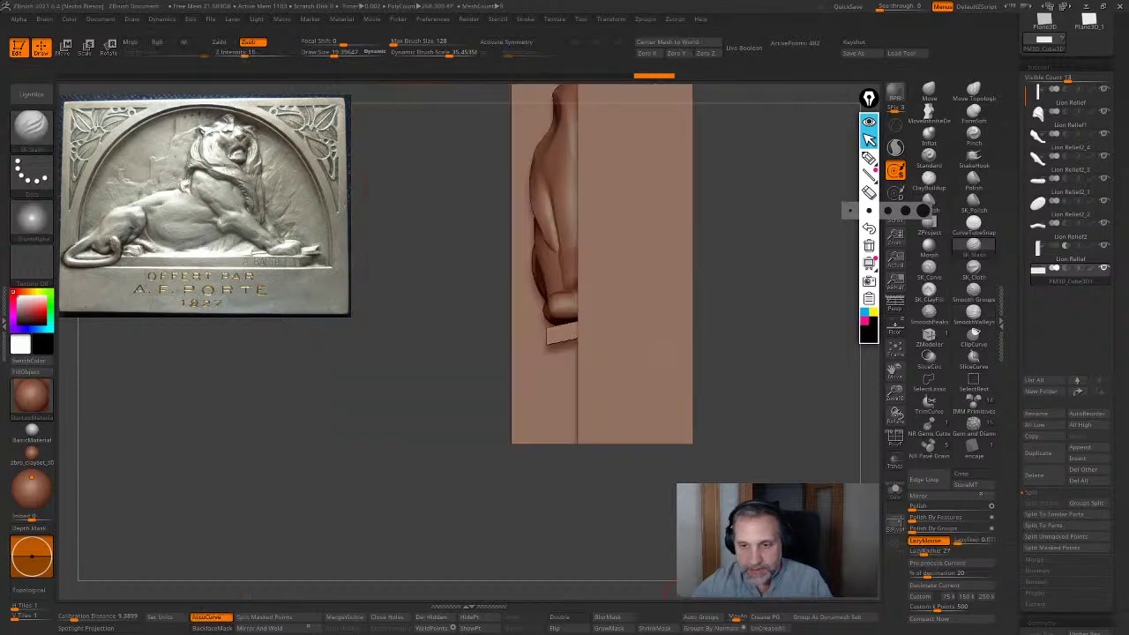
mouse_move(683, 598)
mouse_down()
mouse_move(671, 598)
mouse_move(683, 598)
mouse_up()
alt+drag(373, 397, 373, 443)
key(w)
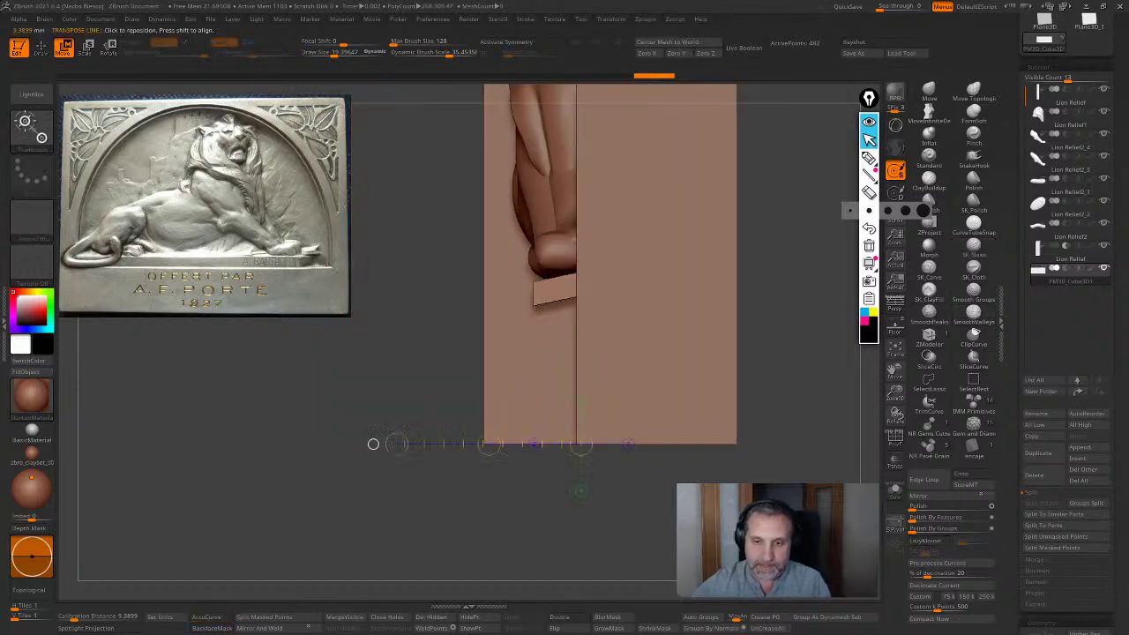
drag(557, 236, 557, 428)
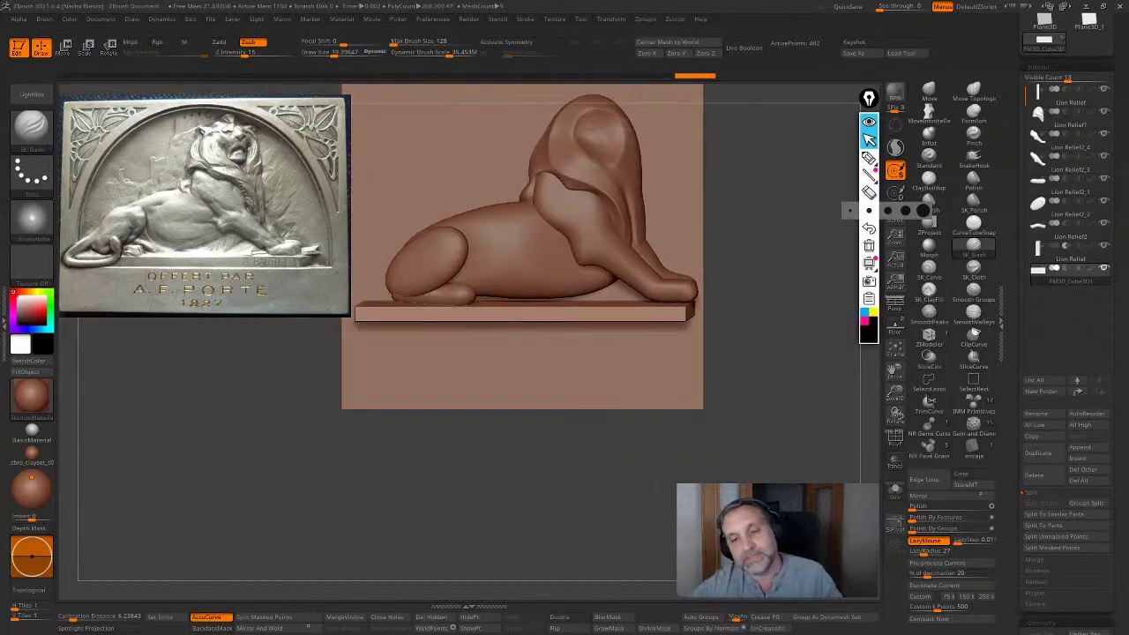
alt+drag(647, 507, 692, 587)
click(894, 328)
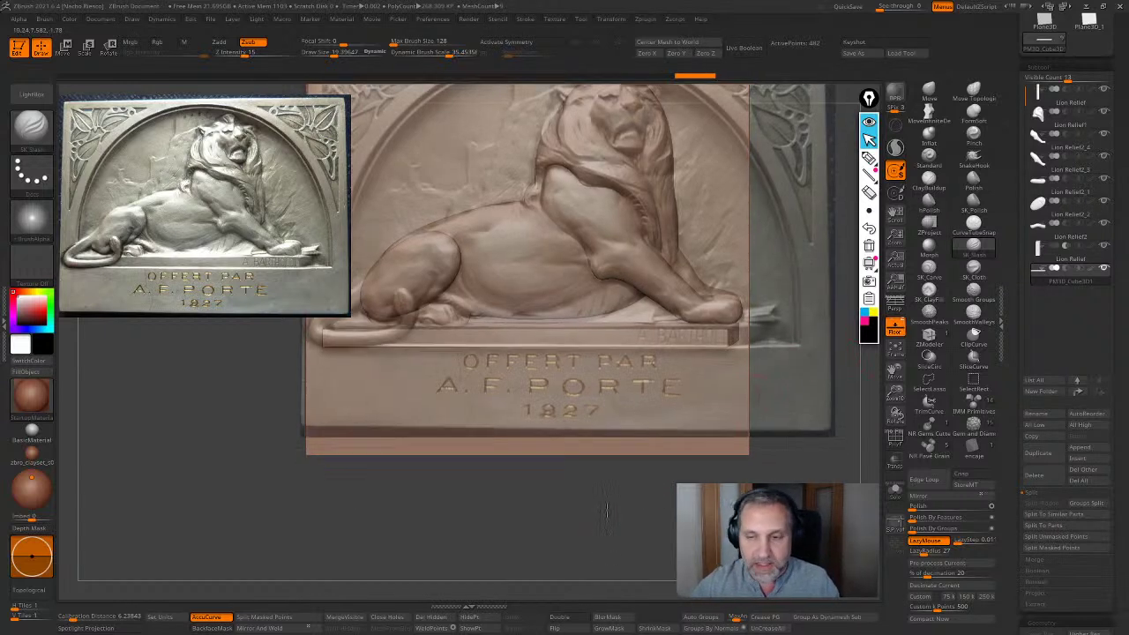
Sketch the undercut wedge below the slab's sloping underside with the screen pen in side view, and clear the marks
shift+drag(776, 529, 537, 535)
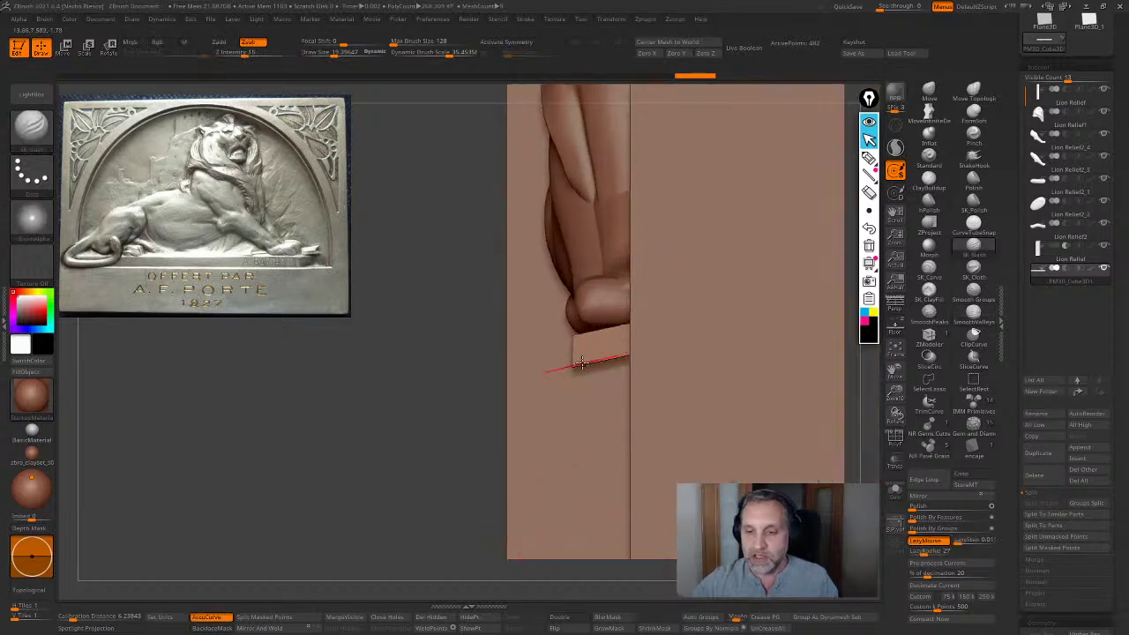
alt+drag(628, 416, 590, 404)
ctrl+shift+drag(574, 366, 573, 366)
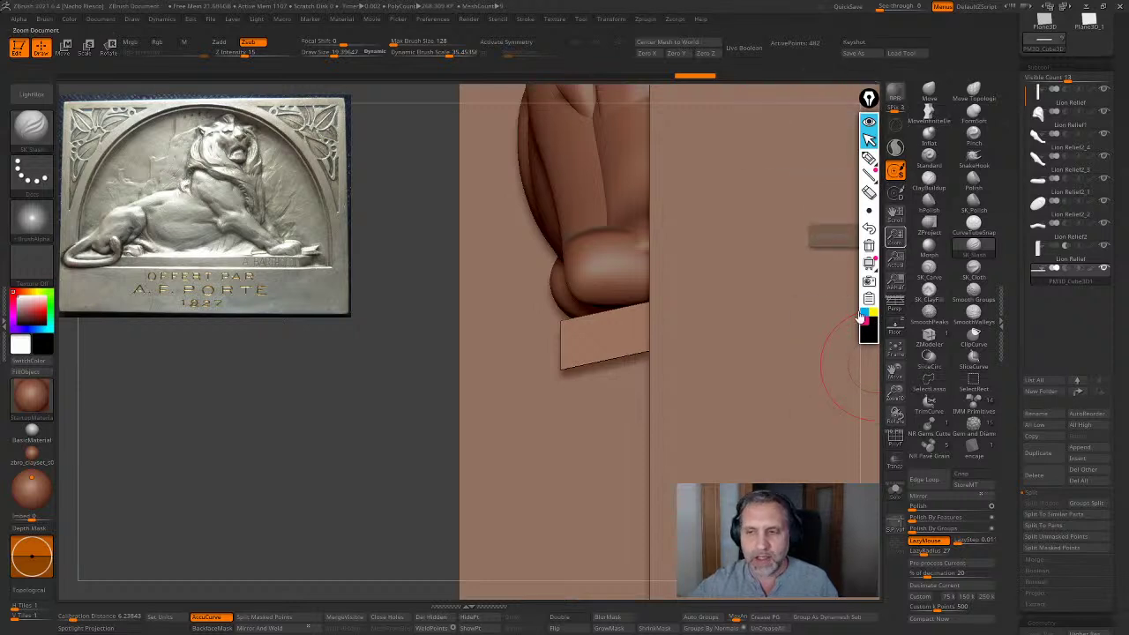
click(869, 156)
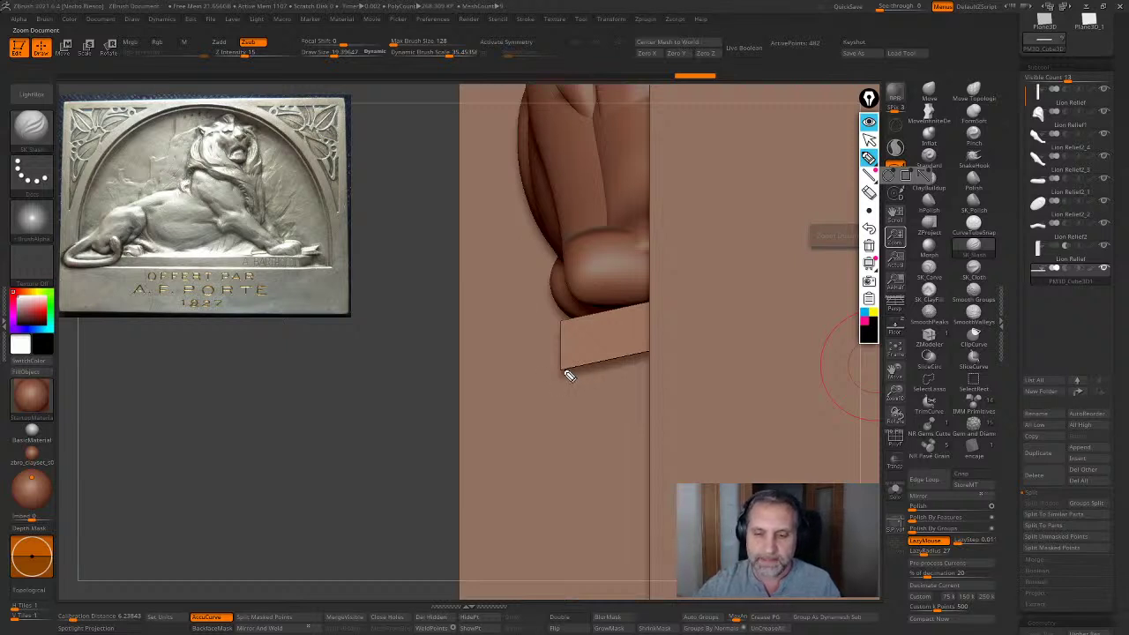
mouse_move(564, 371)
mouse_down()
mouse_move(655, 381)
mouse_move(542, 373)
mouse_move(656, 361)
mouse_up()
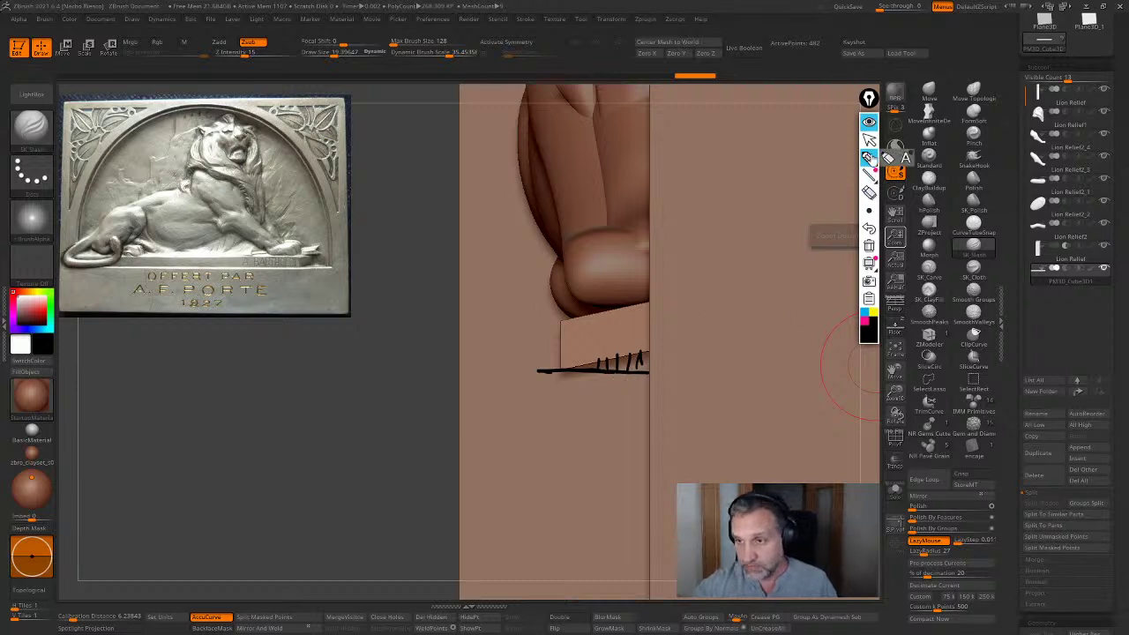
click(870, 161)
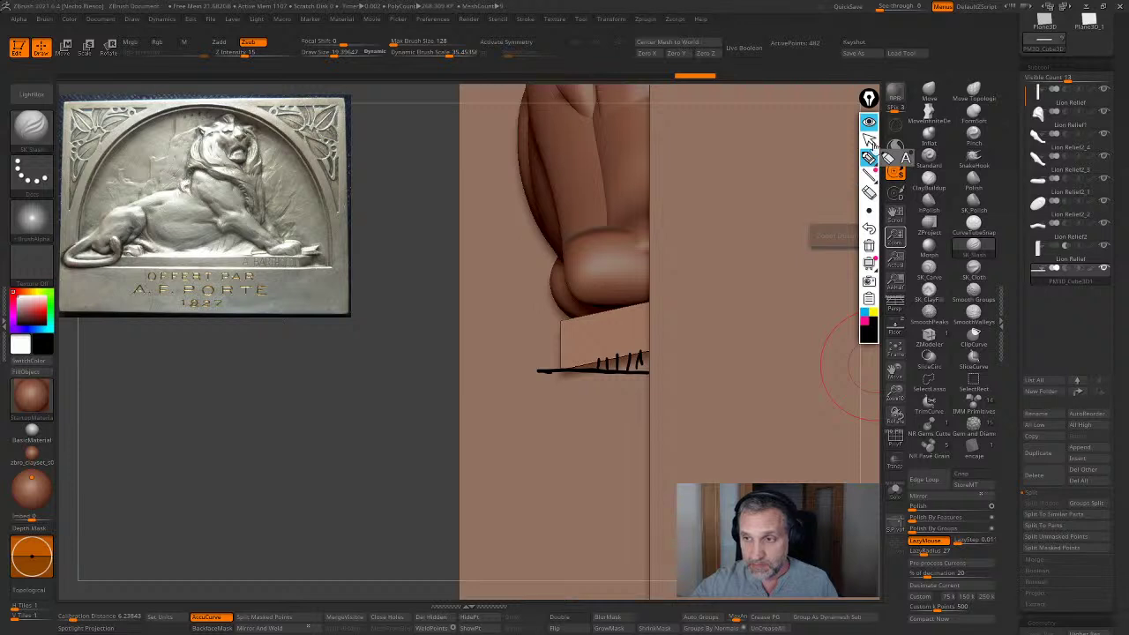
click(872, 293)
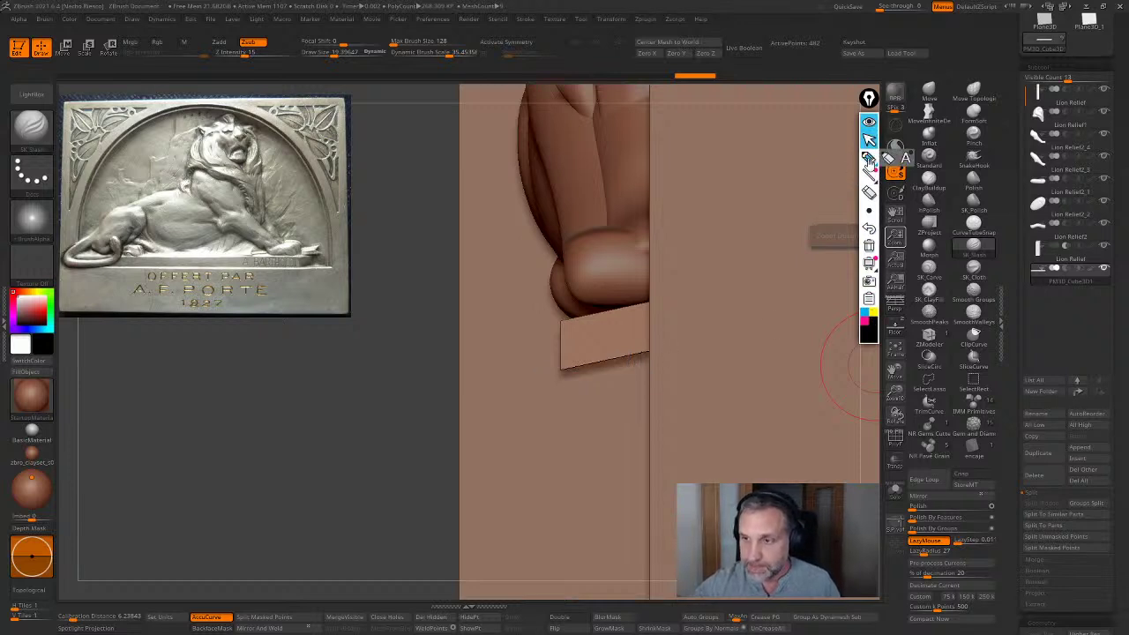
click(869, 159)
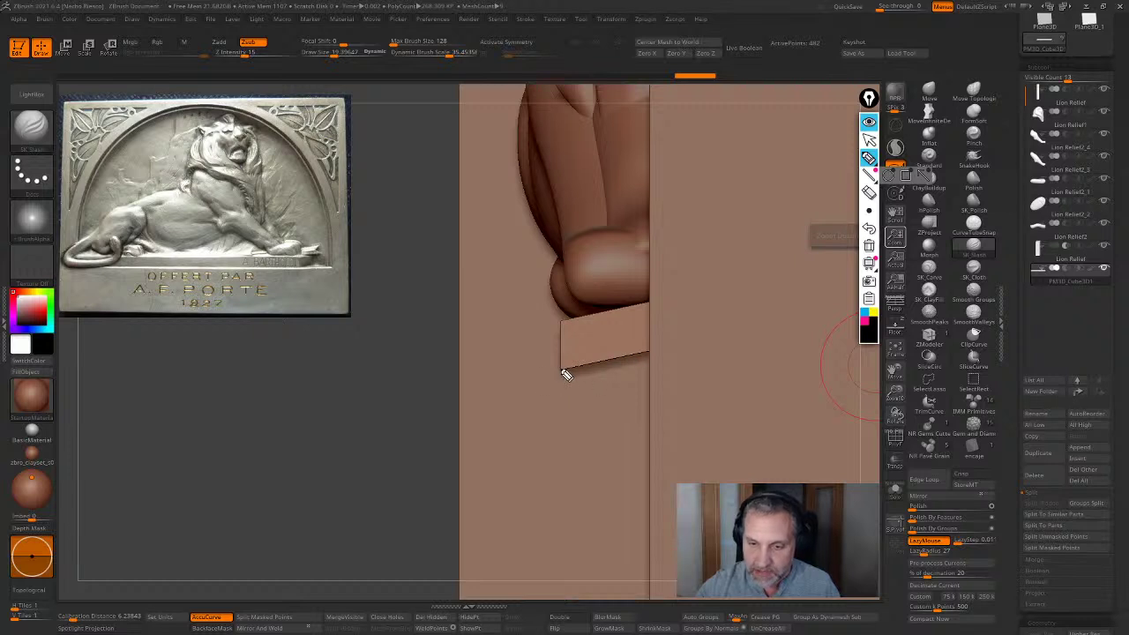
mouse_move(563, 371)
mouse_down()
mouse_move(653, 377)
mouse_move(653, 357)
mouse_move(597, 370)
mouse_move(640, 369)
mouse_move(642, 383)
mouse_up()
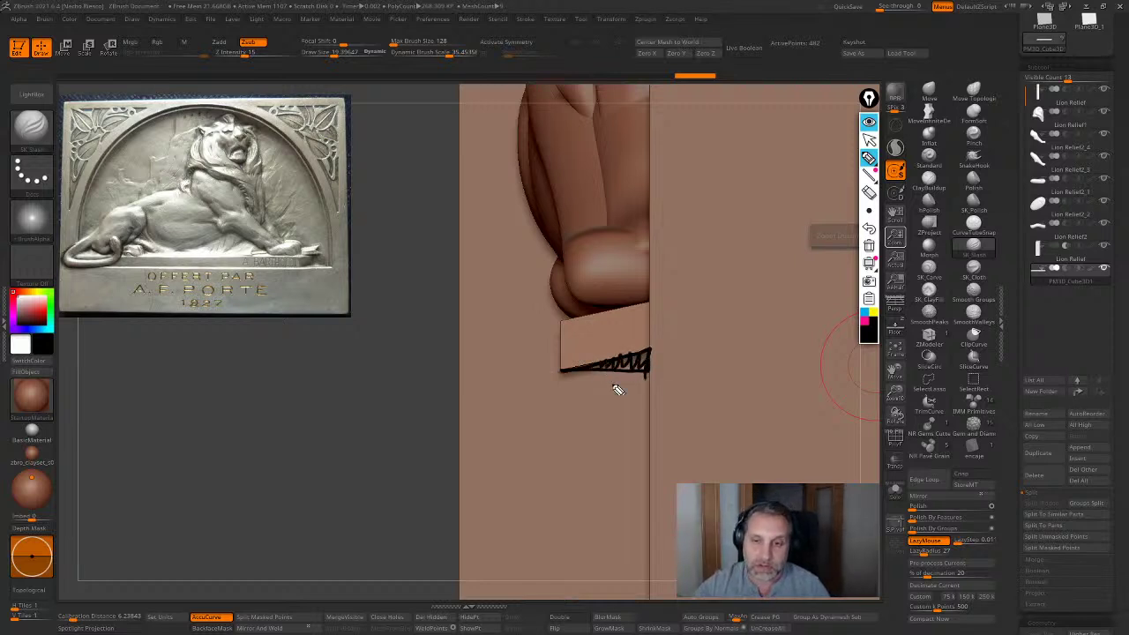
click(868, 245)
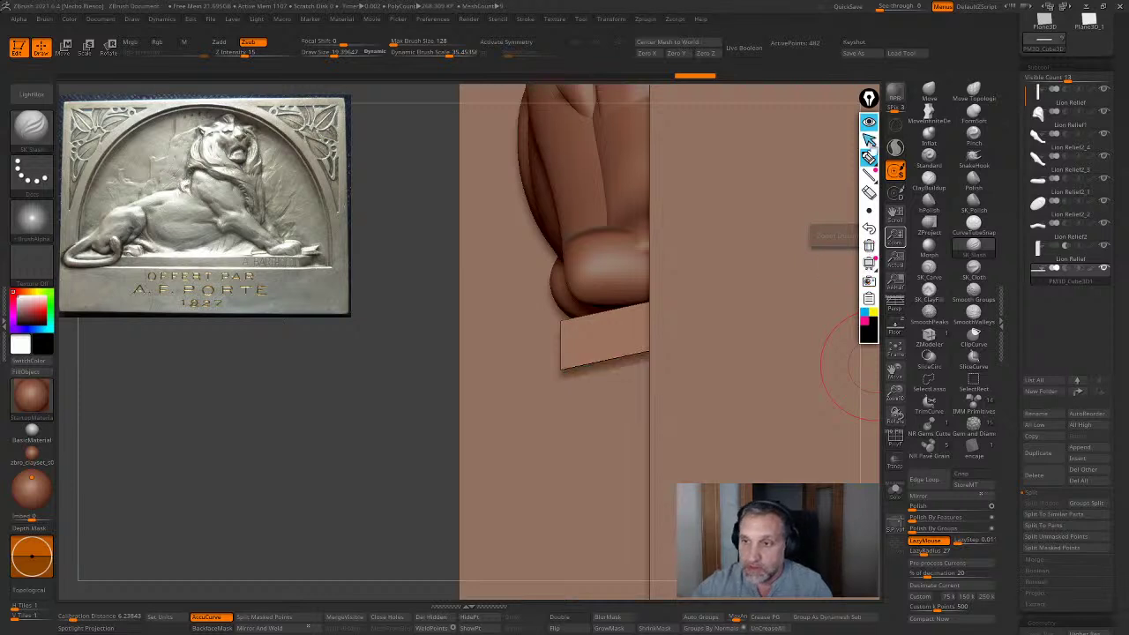
click(869, 140)
mouse_move(874, 415)
alt+mouse_down()
mouse_move(821, 409)
mouse_move(831, 520)
alt+mouse_up()
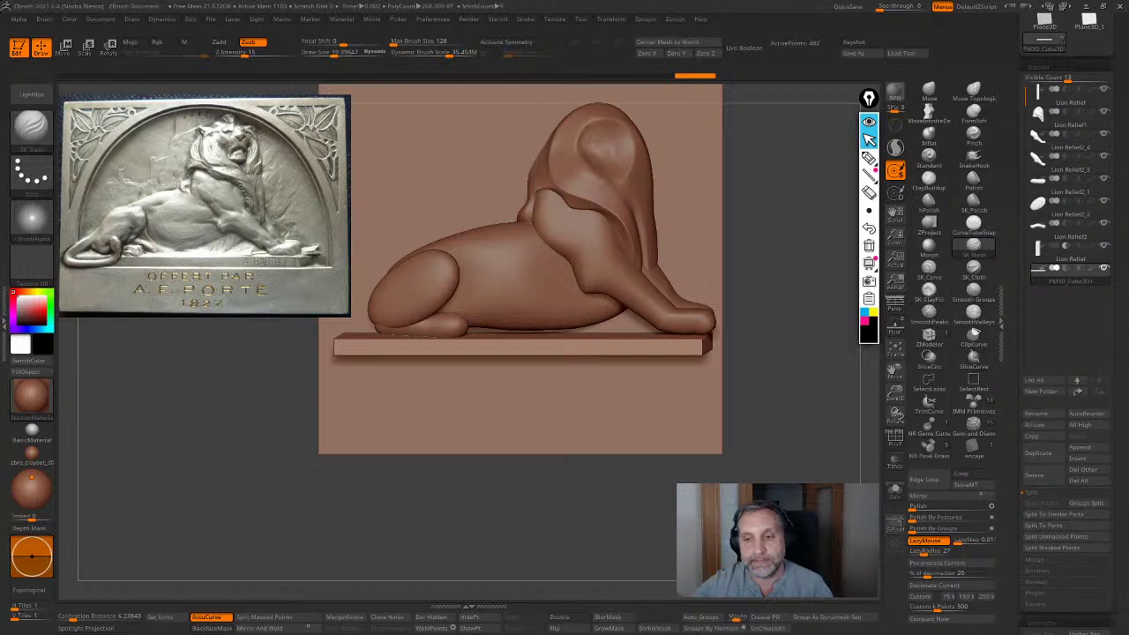
alt+drag(812, 446, 844, 464)
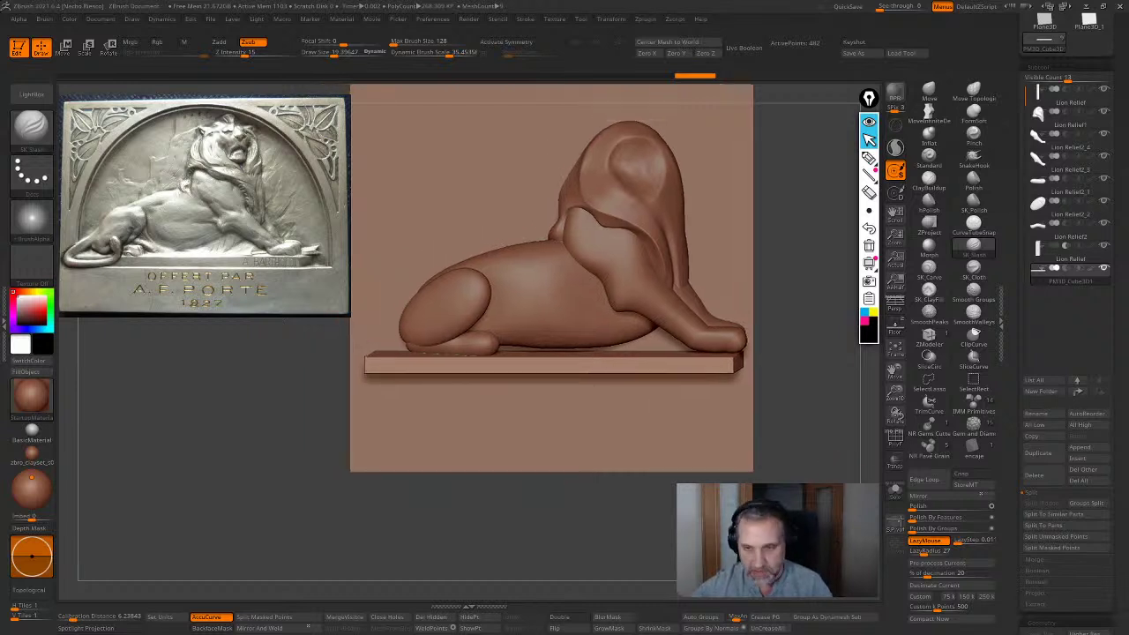
key(z)
drag(463, 315, 466, 343)
key(z)
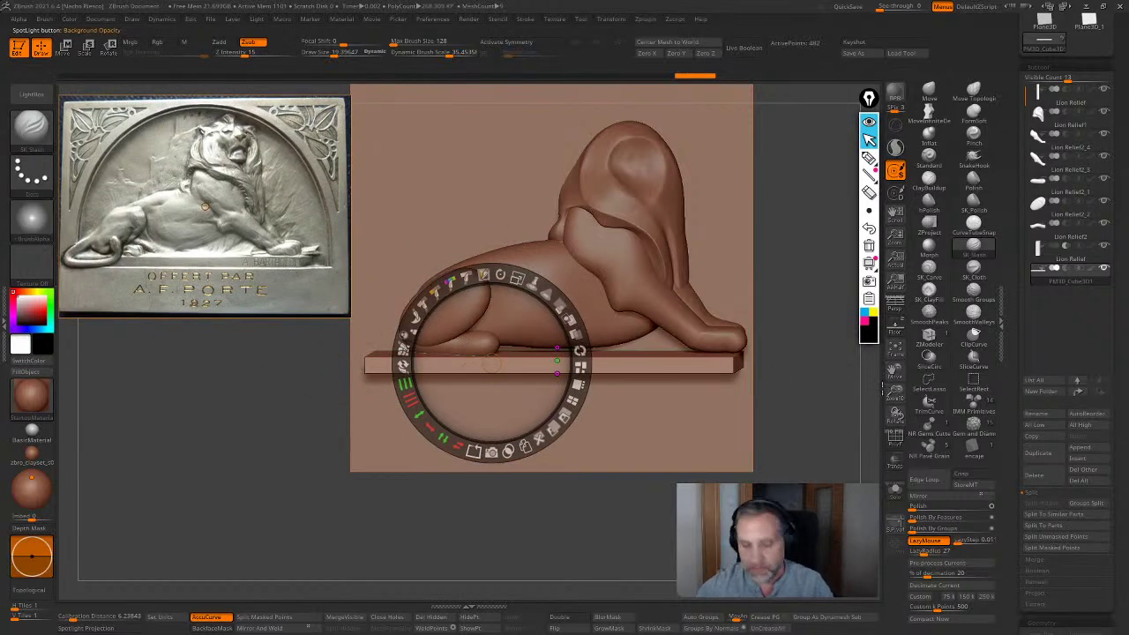
Isolate the slab over the reference plaque and shift it slightly toward the front-paw end of the plaque's ledge
click(895, 326)
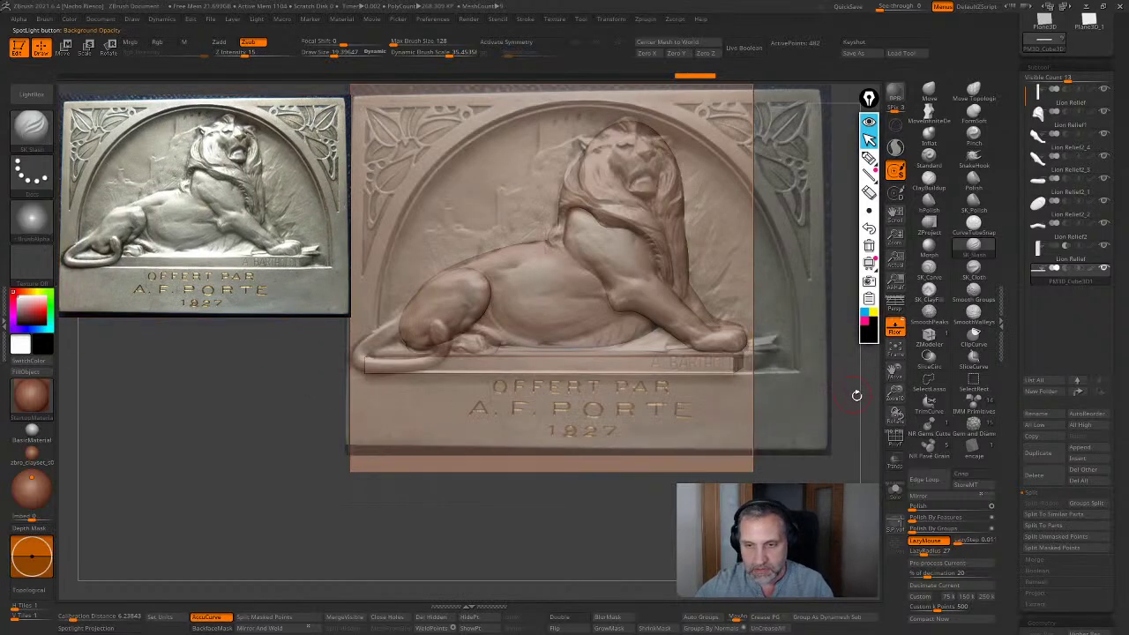
click(895, 491)
mouse_move(717, 256)
ctrl+right_down()
mouse_move(717, 282)
mouse_move(683, 291)
ctrl+right_up()
key(w)
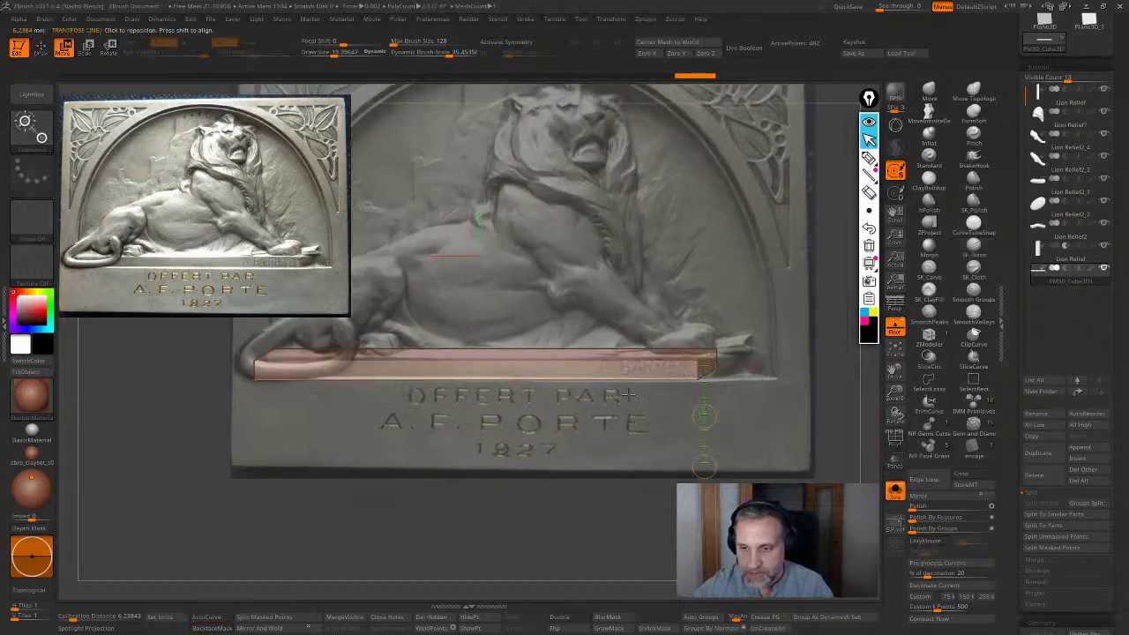
shift+drag(732, 391, 737, 387)
mouse_move(633, 373)
mouse_down()
mouse_move(656, 373)
mouse_move(646, 374)
mouse_up()
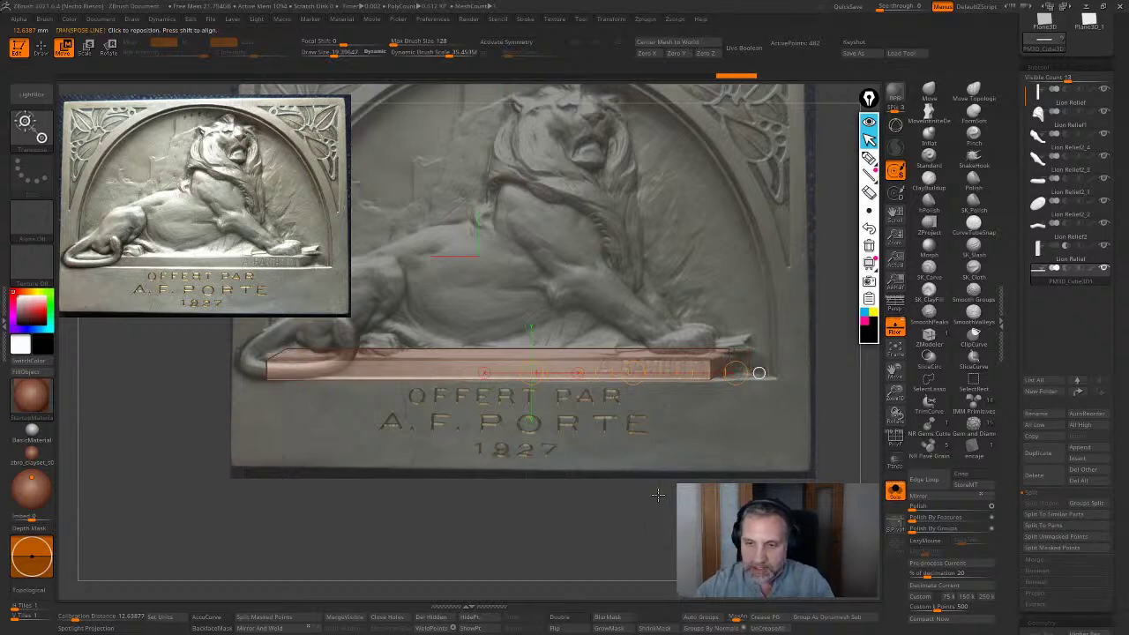
Readjust the slab's sideways skew from underneath with a transpose line along its depth, and check it against the plaque
drag(727, 493, 653, 512)
mouse_move(534, 360)
mouse_down()
mouse_move(714, 359)
mouse_move(692, 368)
mouse_move(695, 382)
mouse_move(824, 410)
mouse_move(787, 314)
mouse_up()
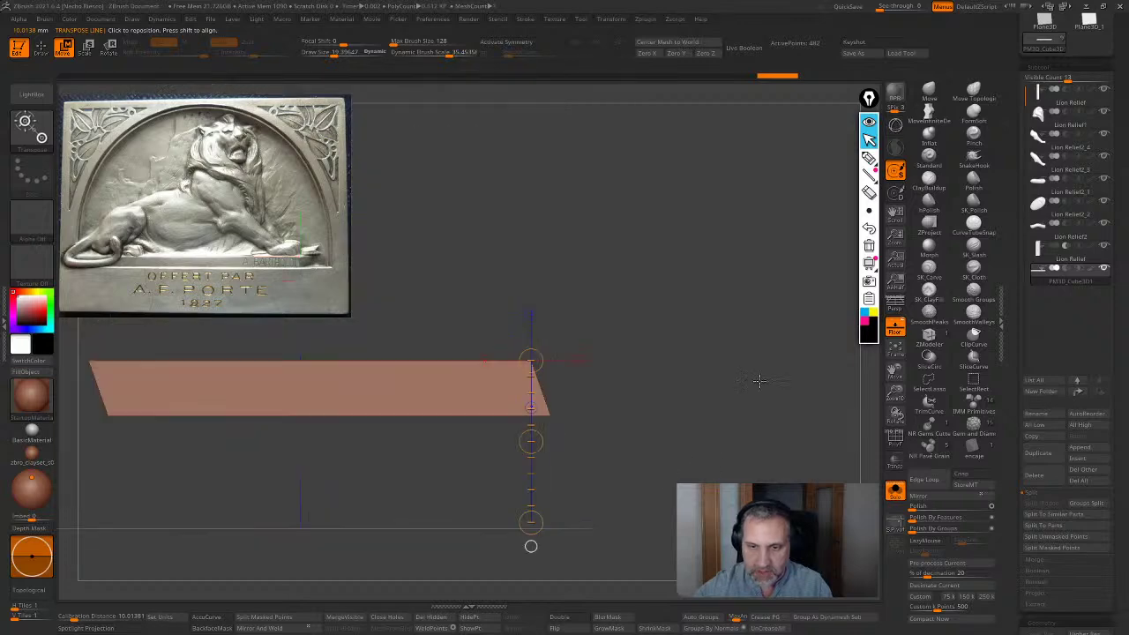
alt+drag(759, 383, 857, 342)
shift+drag(544, 316, 551, 459)
mouse_move(617, 423)
shift+mouse_down()
mouse_move(618, 520)
mouse_move(639, 579)
mouse_move(653, 557)
mouse_move(712, 552)
mouse_move(627, 496)
shift+mouse_up()
key(q)
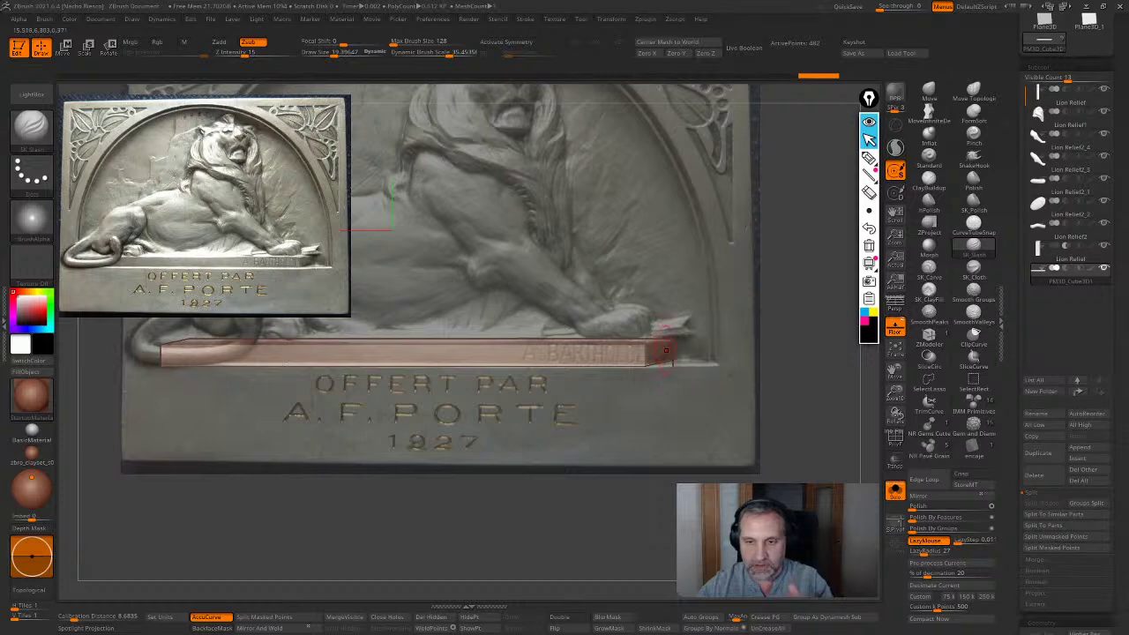
Bring back the whole relief, hide the reference plaque overlay, and examine how the slanted slab sits beneath the lion
click(895, 490)
mouse_move(794, 396)
mouse_down()
mouse_move(829, 388)
mouse_move(776, 397)
mouse_up()
ctrl+right_drag(776, 397, 776, 353)
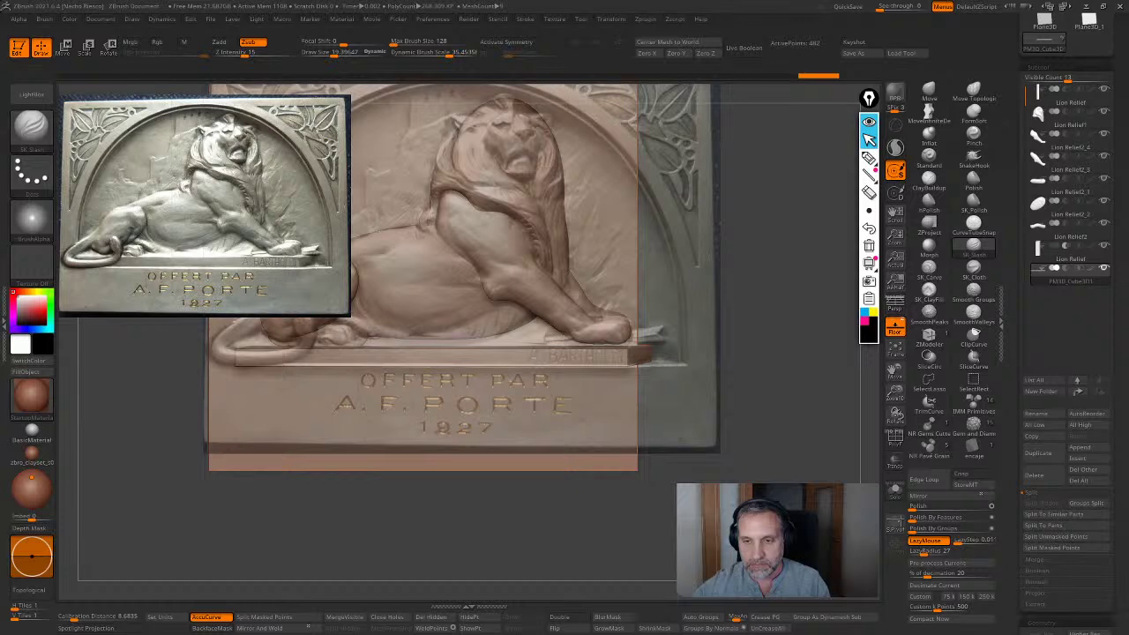
drag(651, 331, 642, 335)
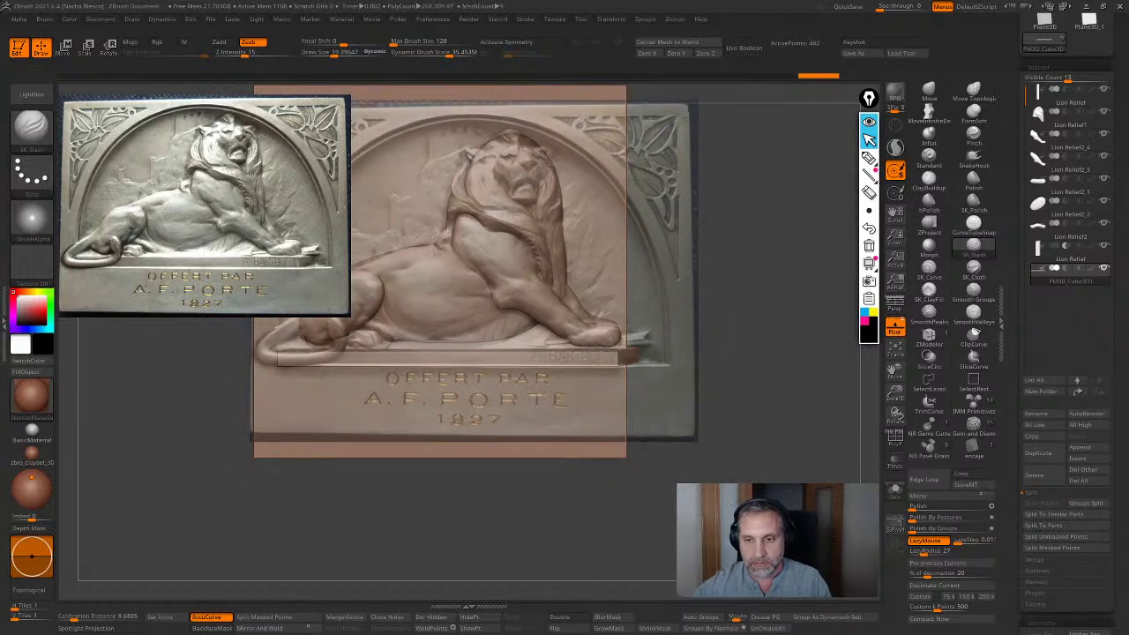
click(894, 326)
drag(776, 387, 749, 388)
ctrl+right_drag(750, 476, 695, 457)
alt+drag(694, 457, 841, 415)
drag(1011, 501, 1005, 467)
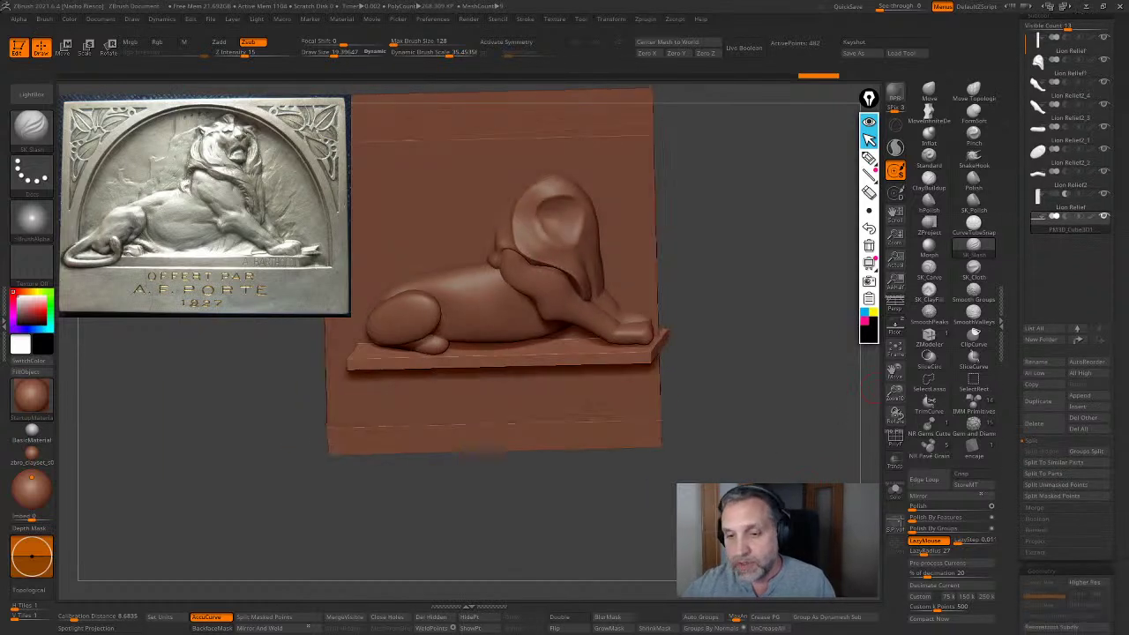
drag(866, 388, 829, 406)
ctrl+right_drag(829, 406, 846, 445)
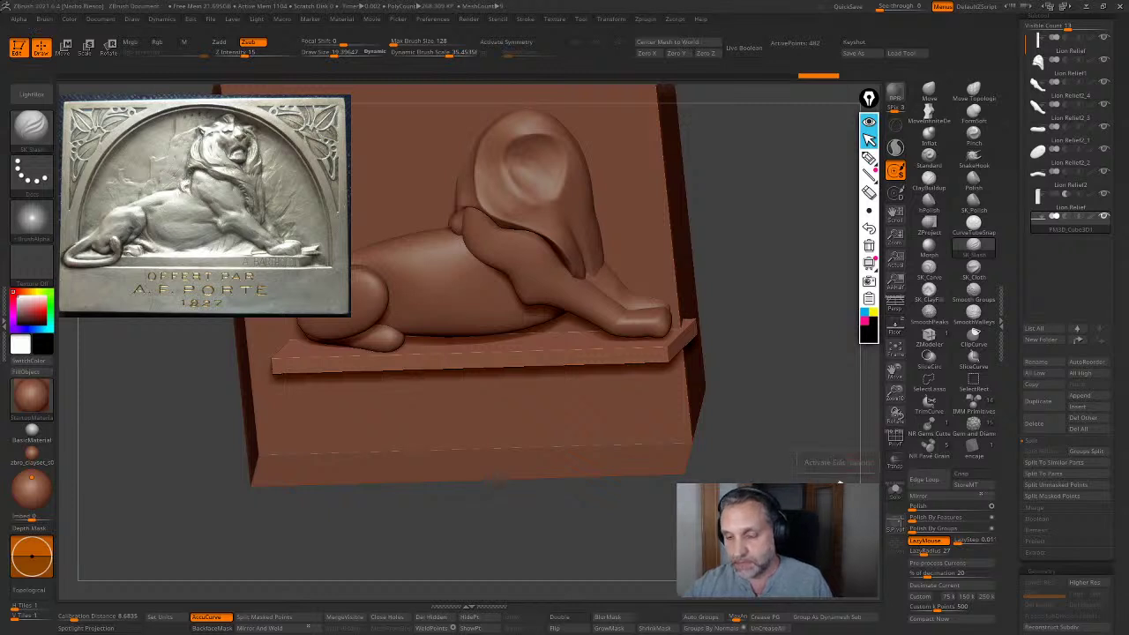
Show the slab's wireframe and remesh the slab with DynaMesh at a resolution of 88
click(896, 442)
drag(859, 463, 883, 469)
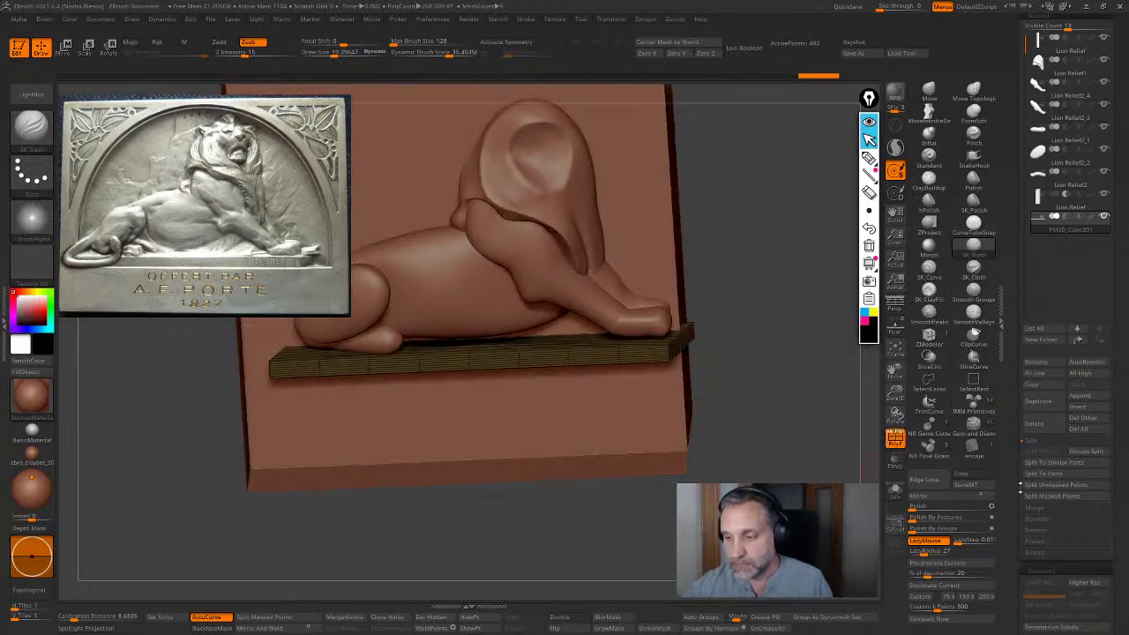
scroll(1020, 484, down, 5)
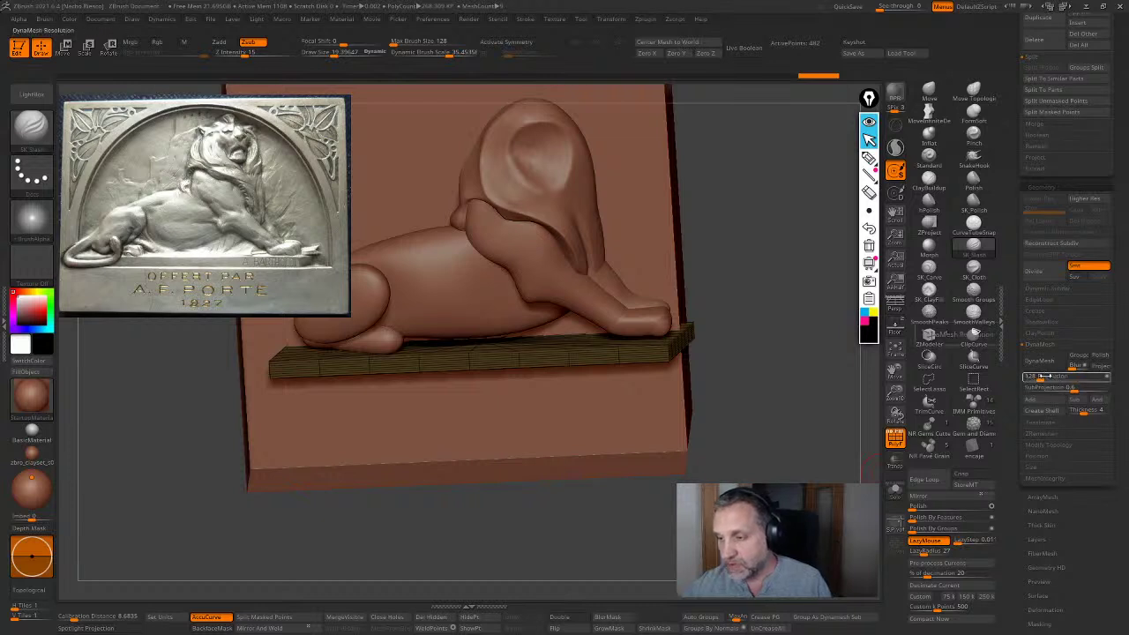
click(1045, 377)
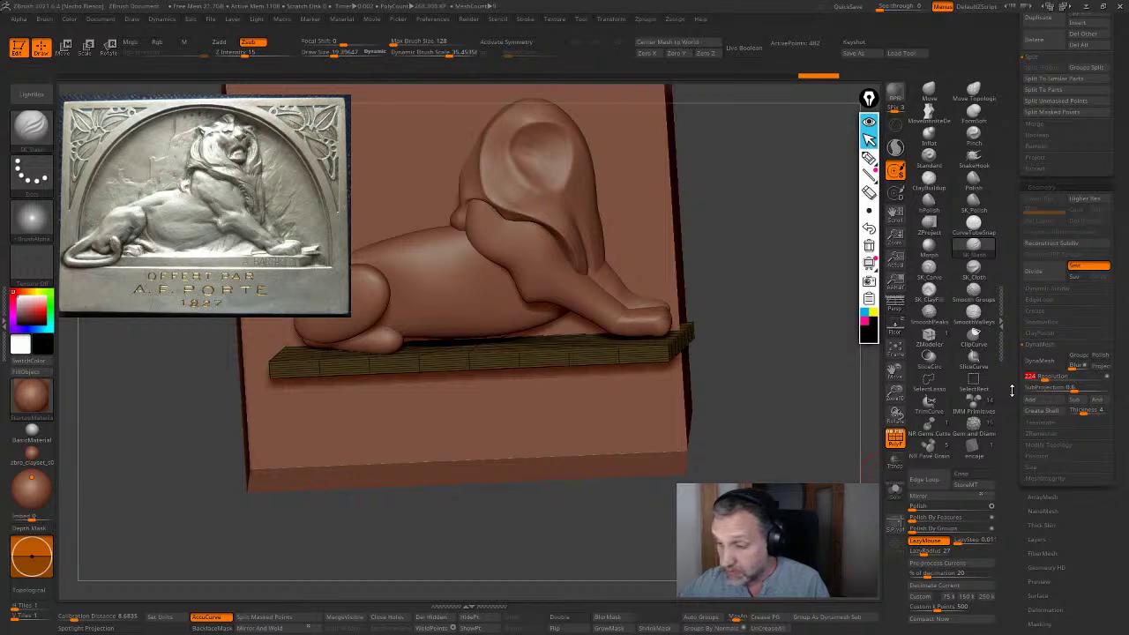
text(88)
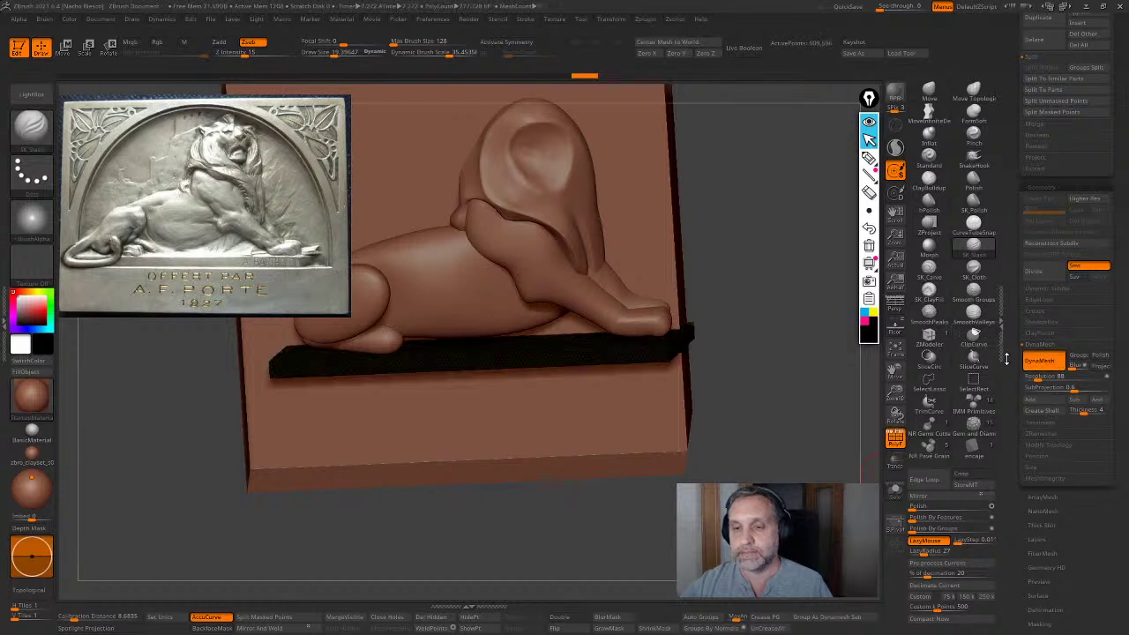
Save the tool over the existing Lion Relief file in the Stream1 folder
click(854, 53)
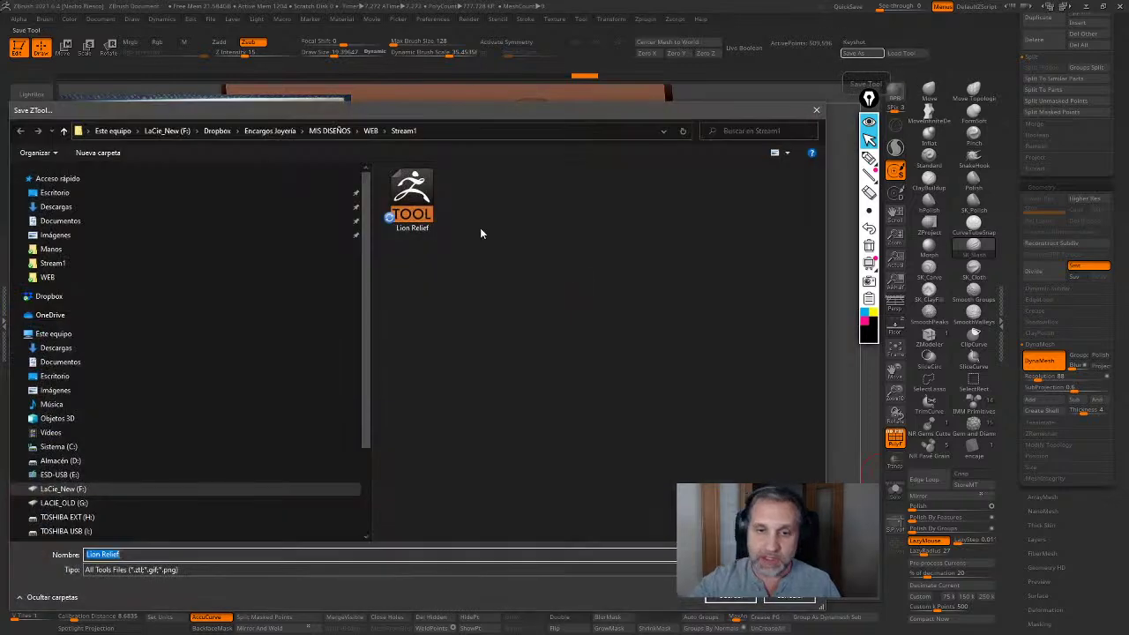
key(Return)
click(588, 319)
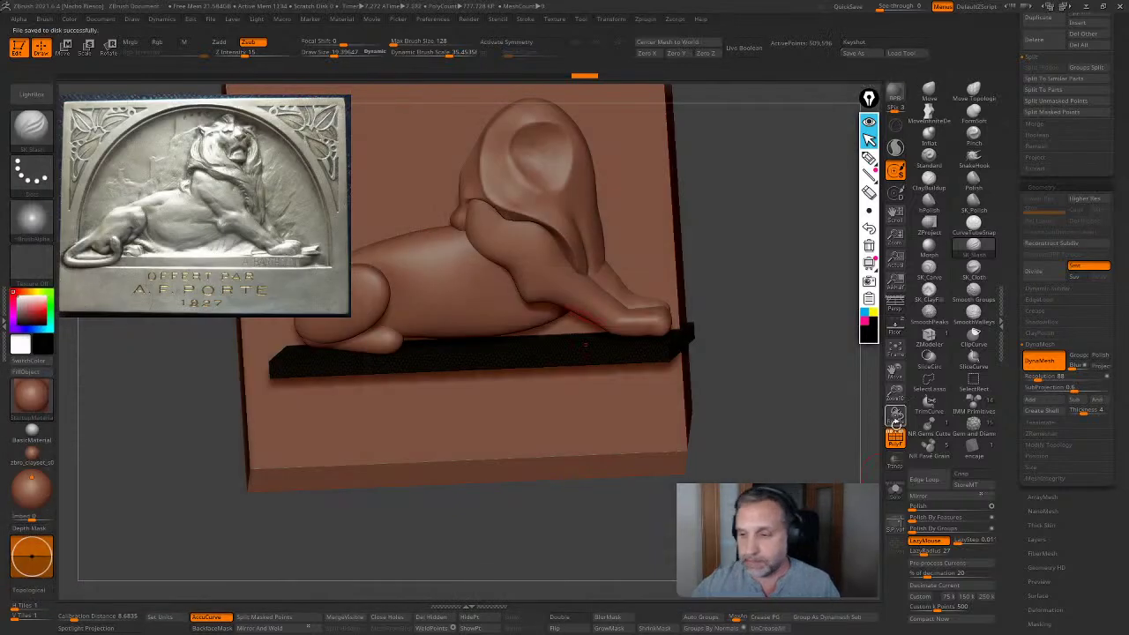
Isolate the slab and give its front-facing and end faces their own polygroup with Group Front
click(892, 441)
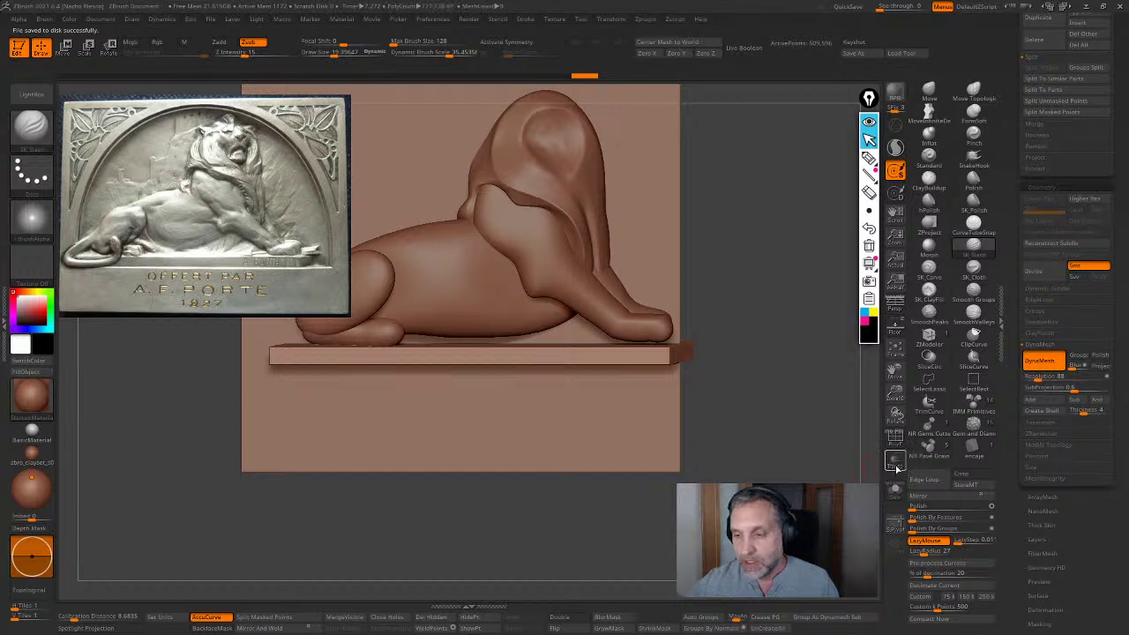
click(895, 490)
alt+drag(776, 370, 814, 453)
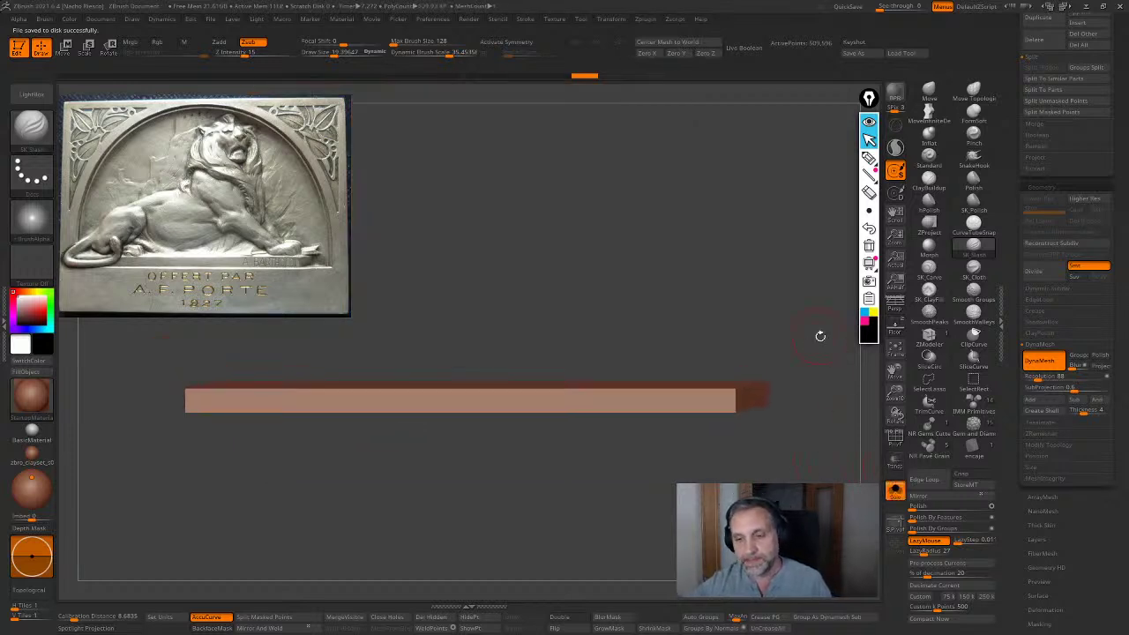
scroll(1014, 494, down, 5)
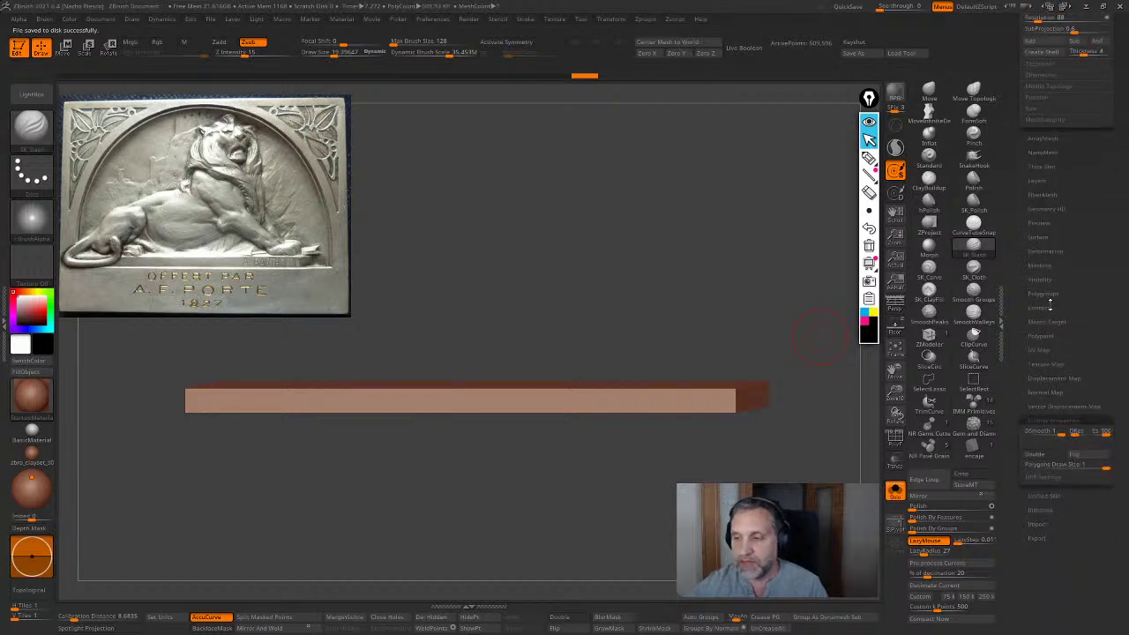
click(1052, 296)
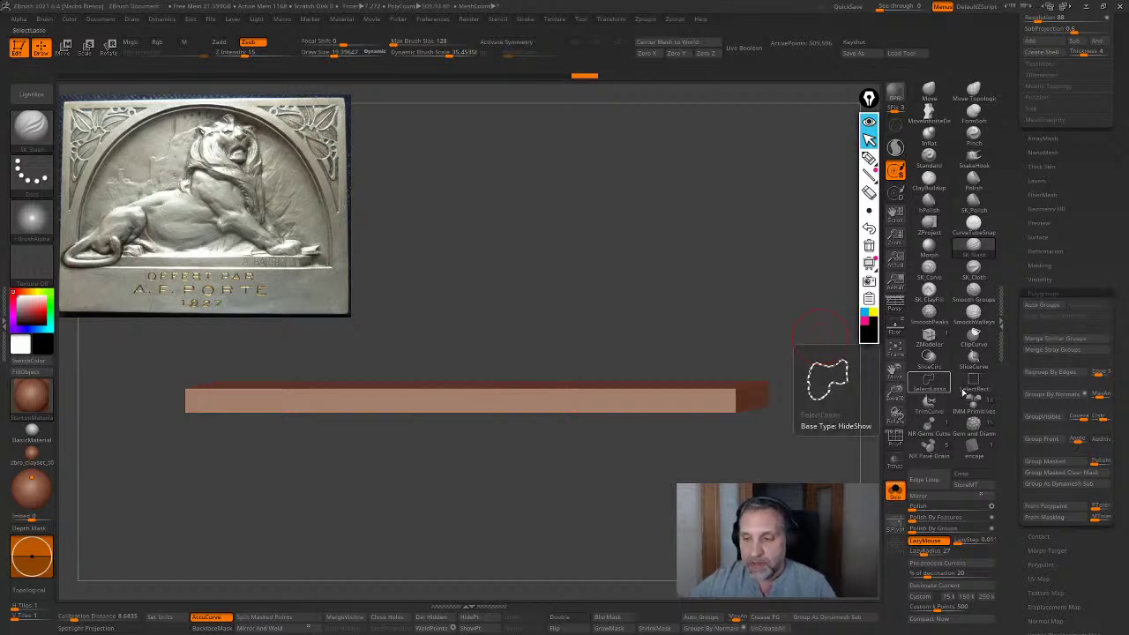
click(1046, 445)
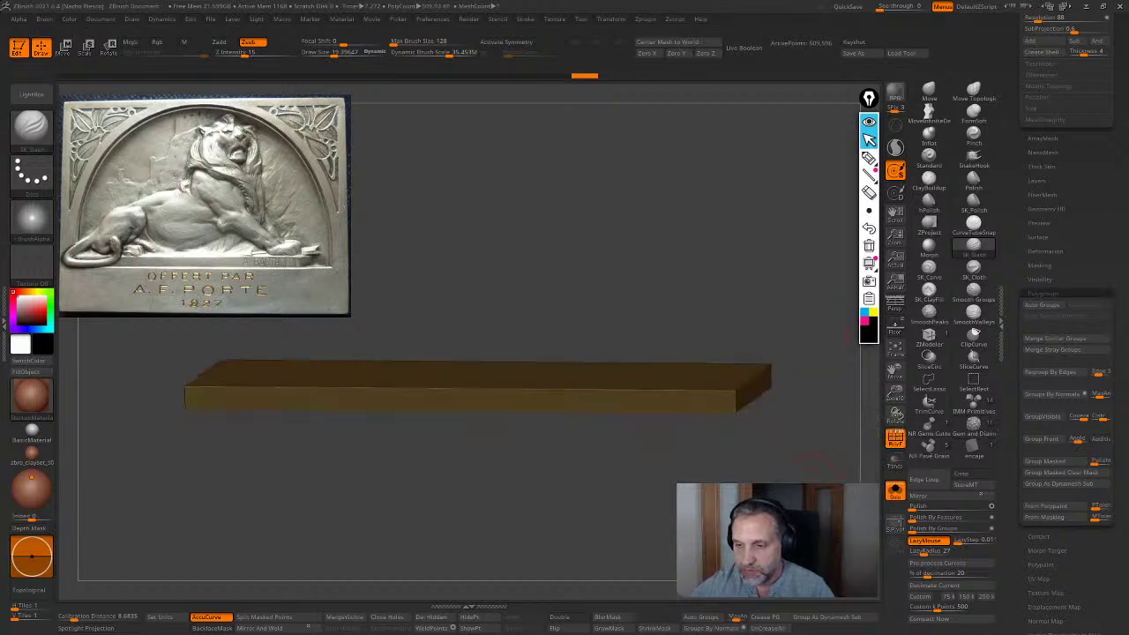
click(1040, 441)
Extend the rear of the slab straight back from its slanted front section with a transpose line in side view
drag(829, 441, 828, 480)
mouse_move(759, 481)
mouse_down()
mouse_move(828, 473)
mouse_move(743, 382)
mouse_move(797, 347)
mouse_move(800, 366)
mouse_move(562, 319)
mouse_up()
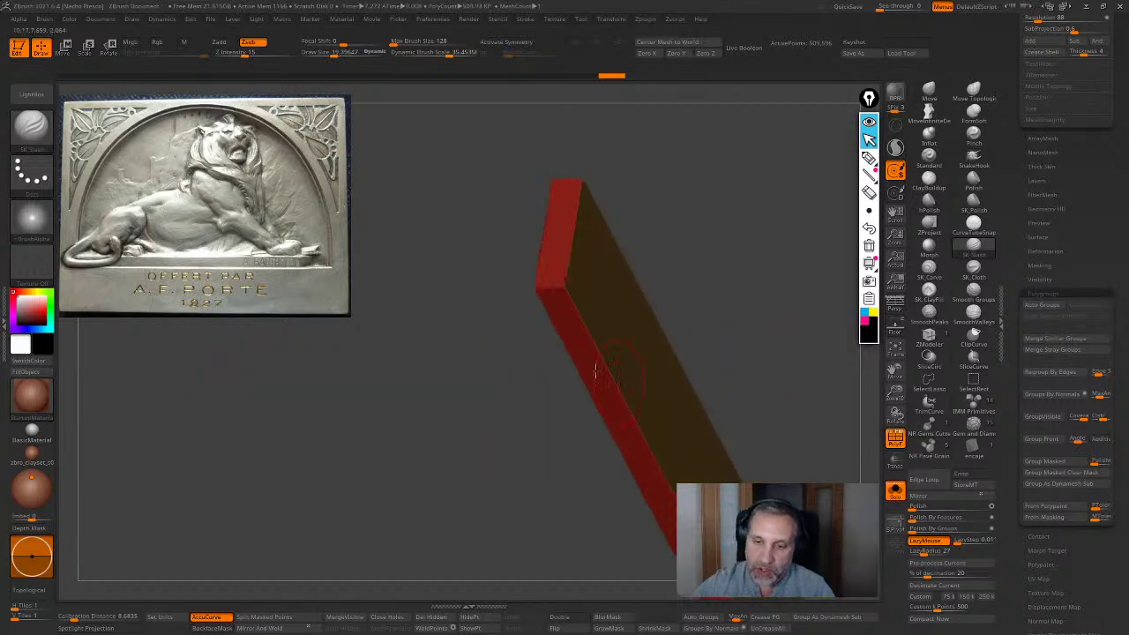
right_drag(555, 299, 634, 306)
shift+drag(758, 411, 660, 320)
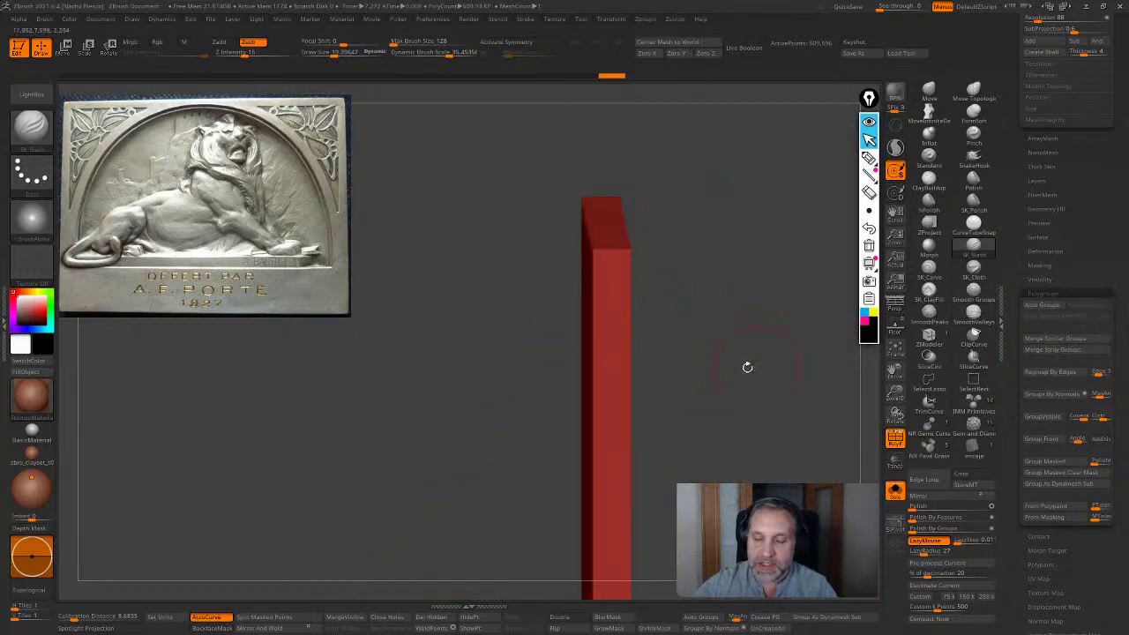
key(w)
drag(754, 430, 768, 433)
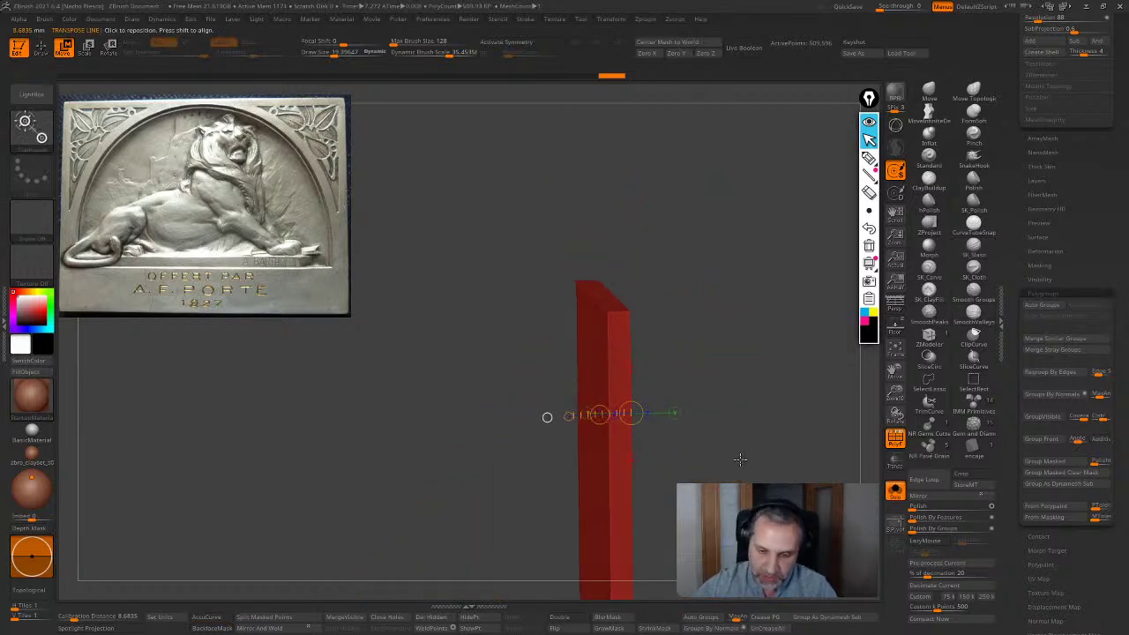
click(616, 515)
drag(706, 379, 651, 306)
ctrl+right_drag(650, 306, 710, 444)
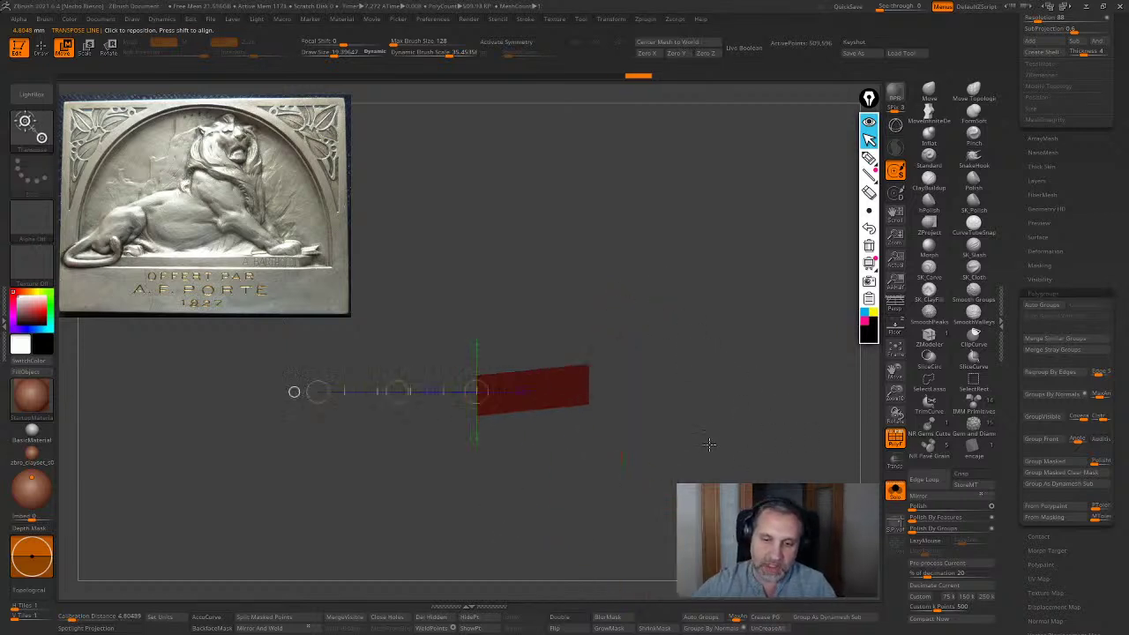
shift+drag(484, 406, 669, 410)
mouse_move(674, 529)
mouse_down()
mouse_move(680, 432)
mouse_move(681, 469)
mouse_move(726, 466)
mouse_move(768, 445)
mouse_move(736, 454)
mouse_move(718, 414)
mouse_up()
key(q)
Show the slab with the rest of the relief, clear its mask, and remesh the extended shape with DynaMesh
mouse_move(675, 499)
alt+mouse_down()
mouse_move(793, 511)
mouse_move(833, 469)
alt+mouse_up()
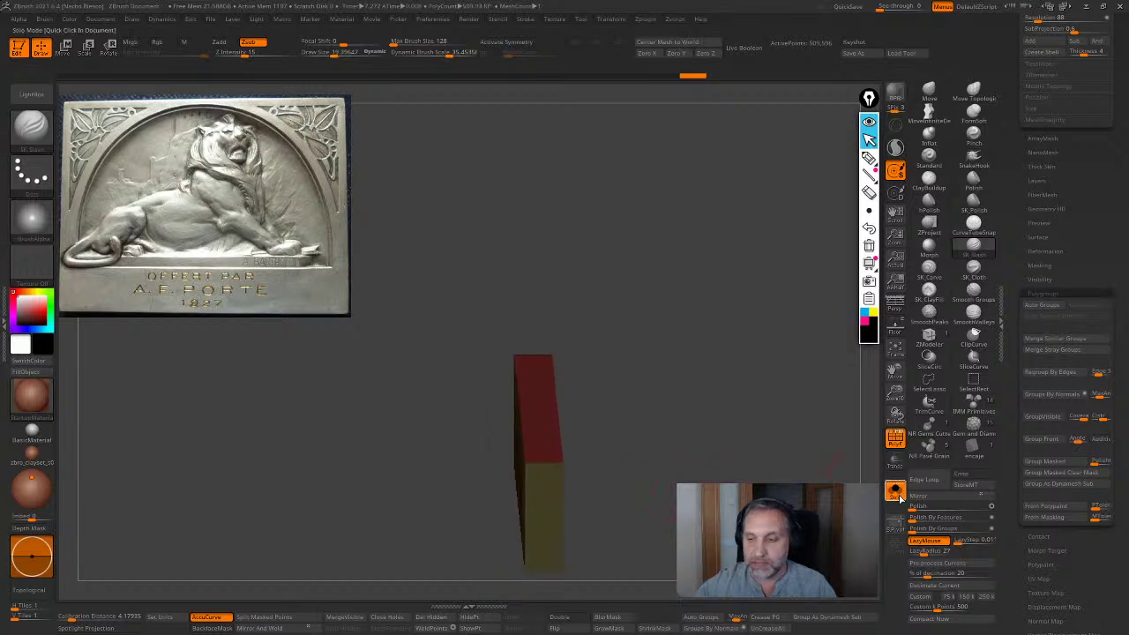
click(894, 491)
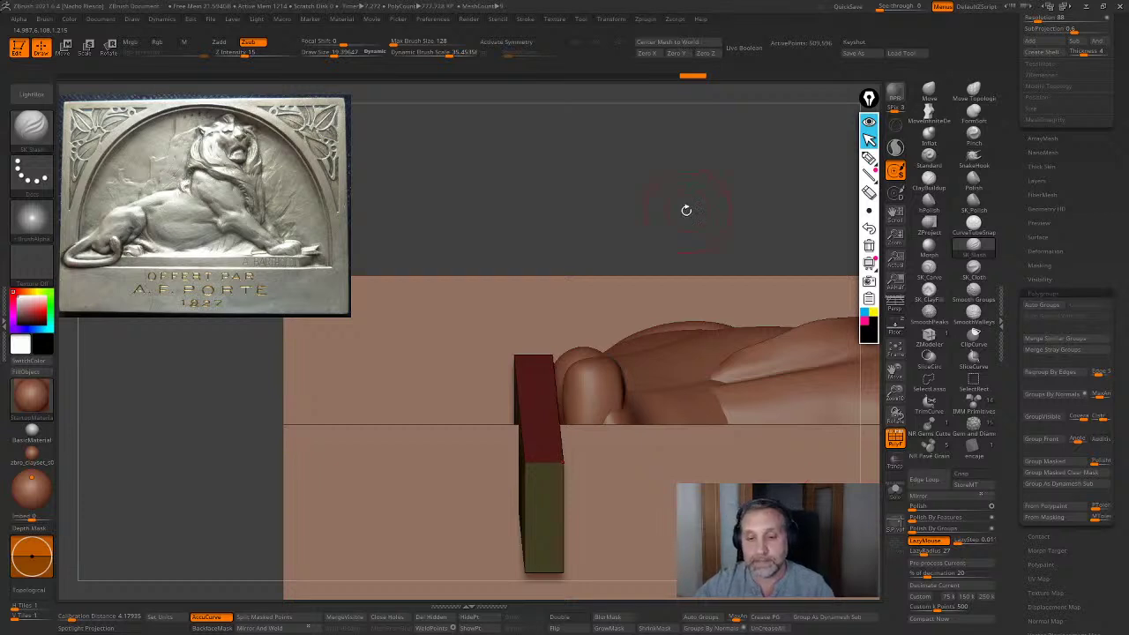
drag(685, 209, 716, 209)
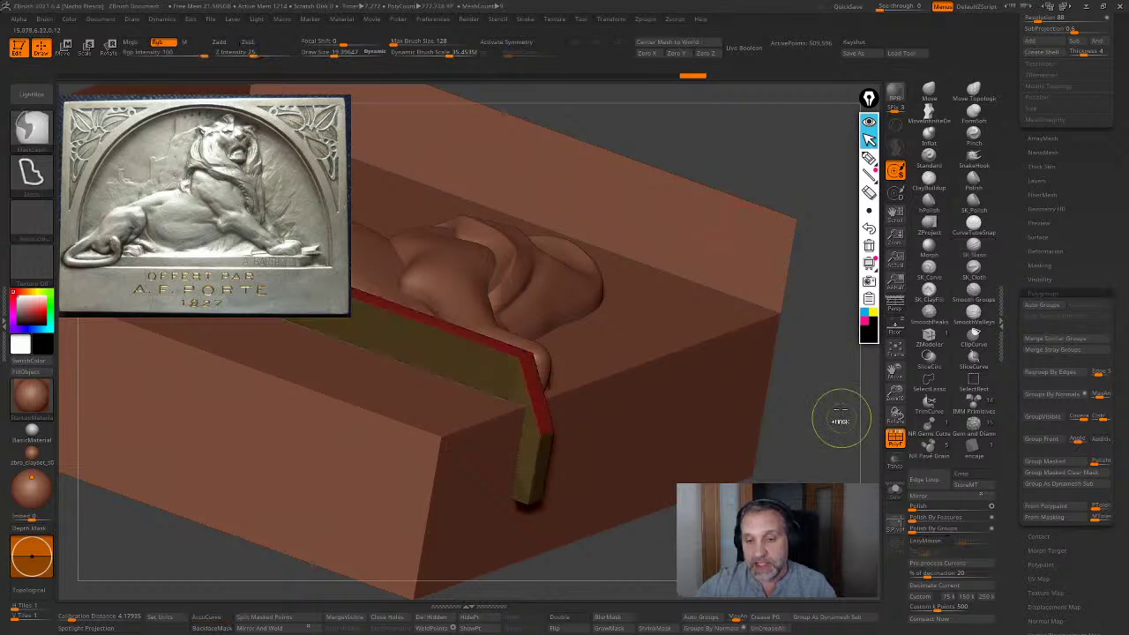
ctrl+drag(837, 381, 836, 476)
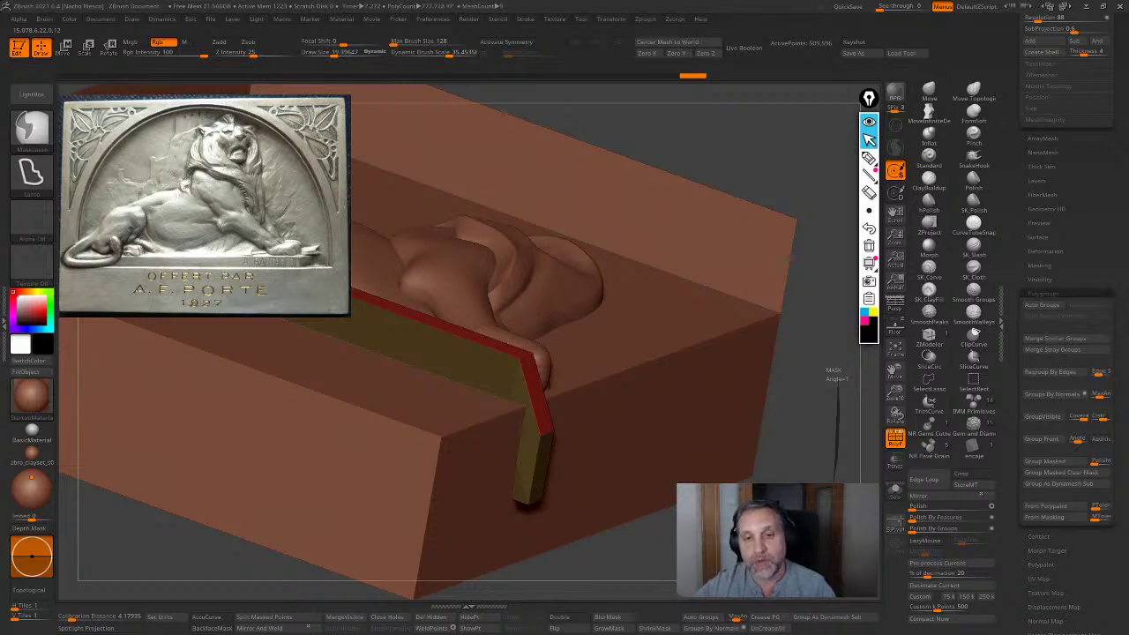
mouse_move(838, 386)
ctrl+mouse_down()
mouse_move(847, 378)
mouse_move(778, 471)
ctrl+mouse_up()
Sketch the slab's end outline, a dashed slanted underside and a 90-degree angle at the background with the screen pen, and clear the marks
alt+right_drag(514, 344, 556, 507)
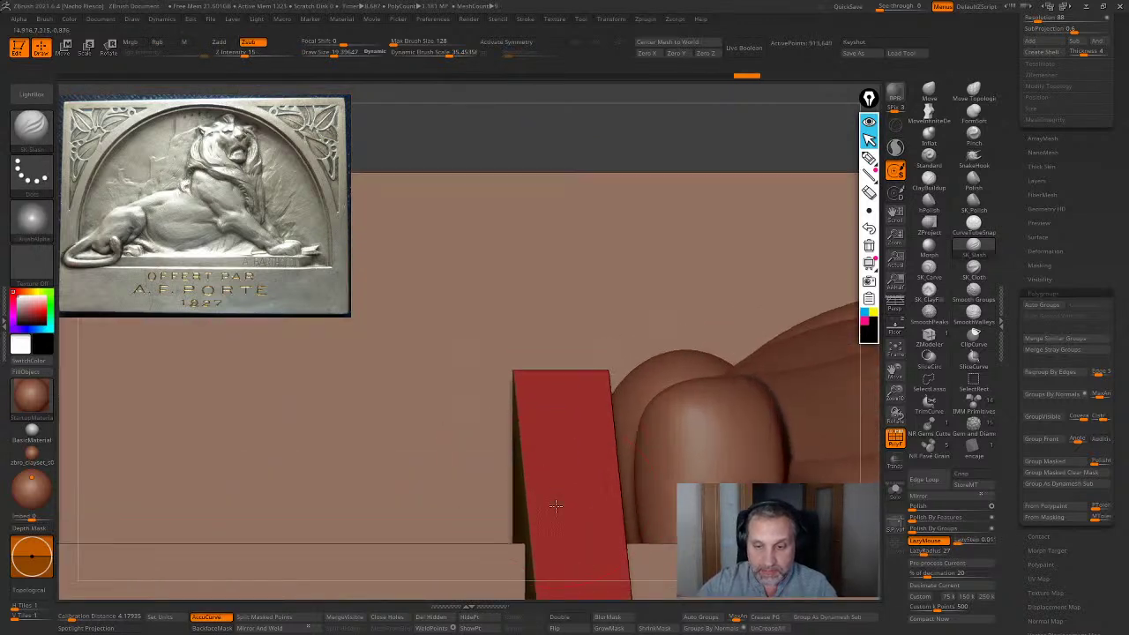
scroll(554, 505, up, 3)
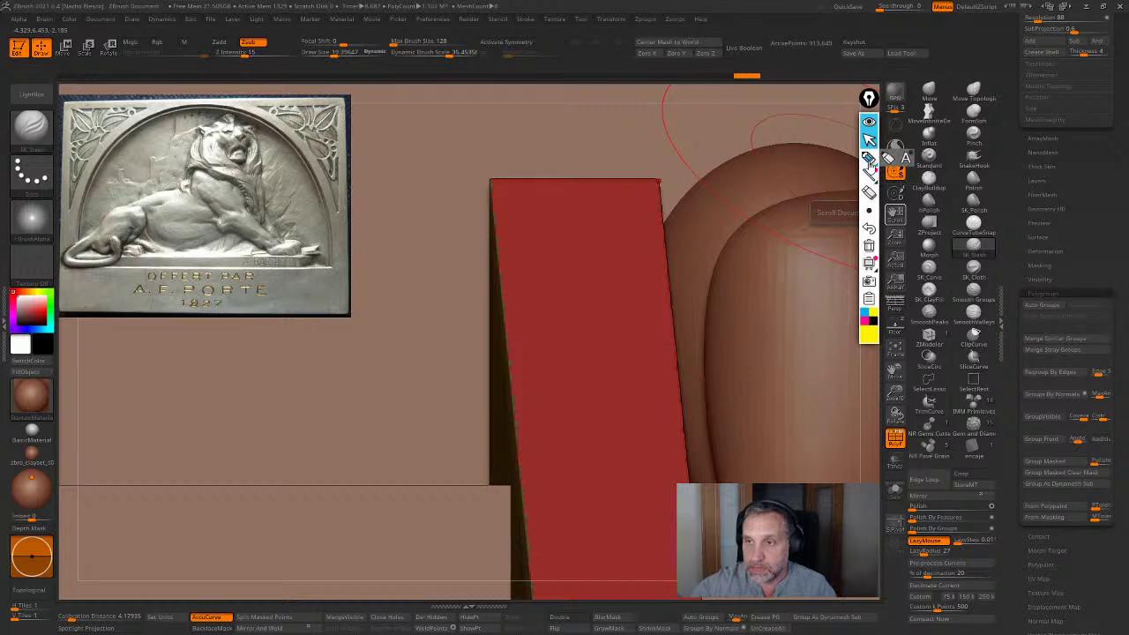
click(869, 159)
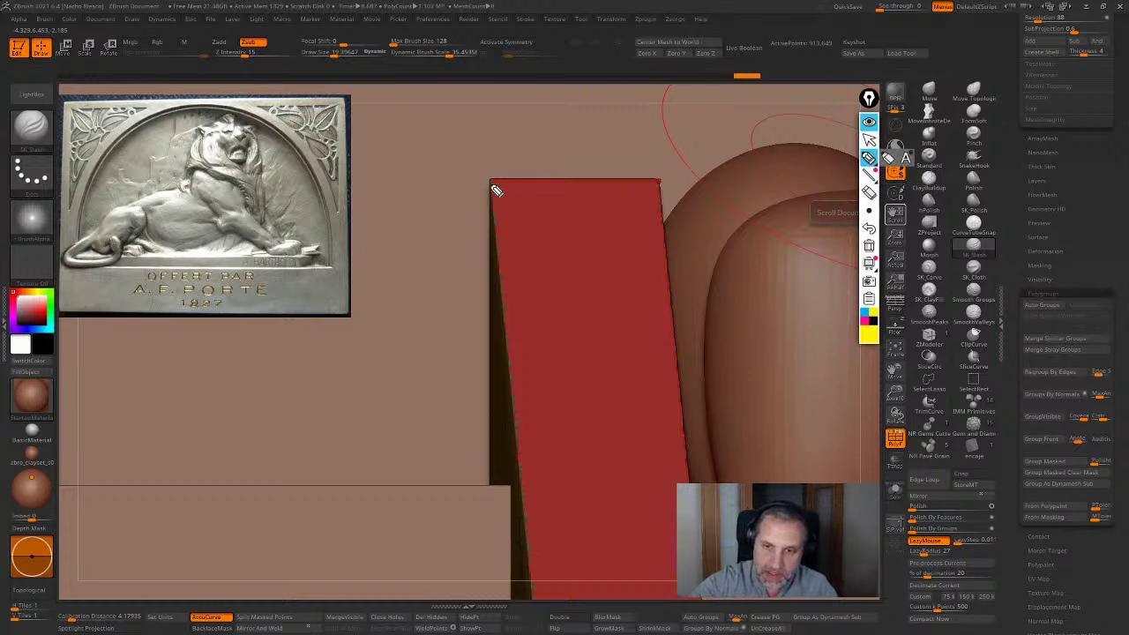
mouse_move(496, 189)
mouse_down()
mouse_move(515, 504)
mouse_move(489, 187)
mouse_move(653, 176)
mouse_move(675, 449)
mouse_up()
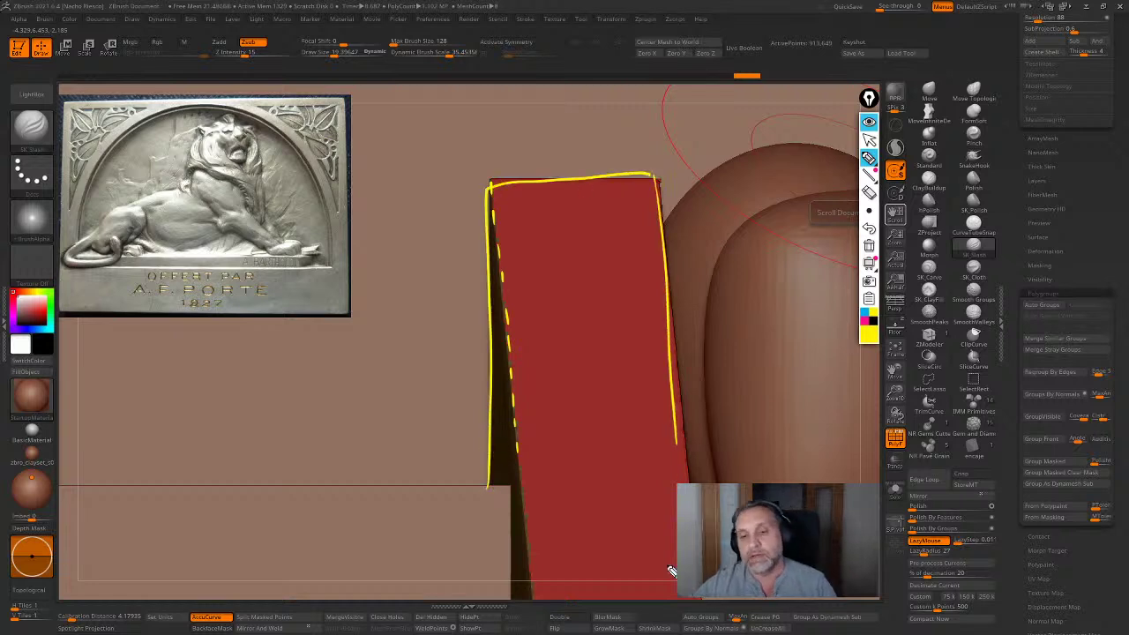
mouse_move(486, 476)
mouse_down()
mouse_move(471, 476)
mouse_move(468, 461)
mouse_move(483, 450)
mouse_up()
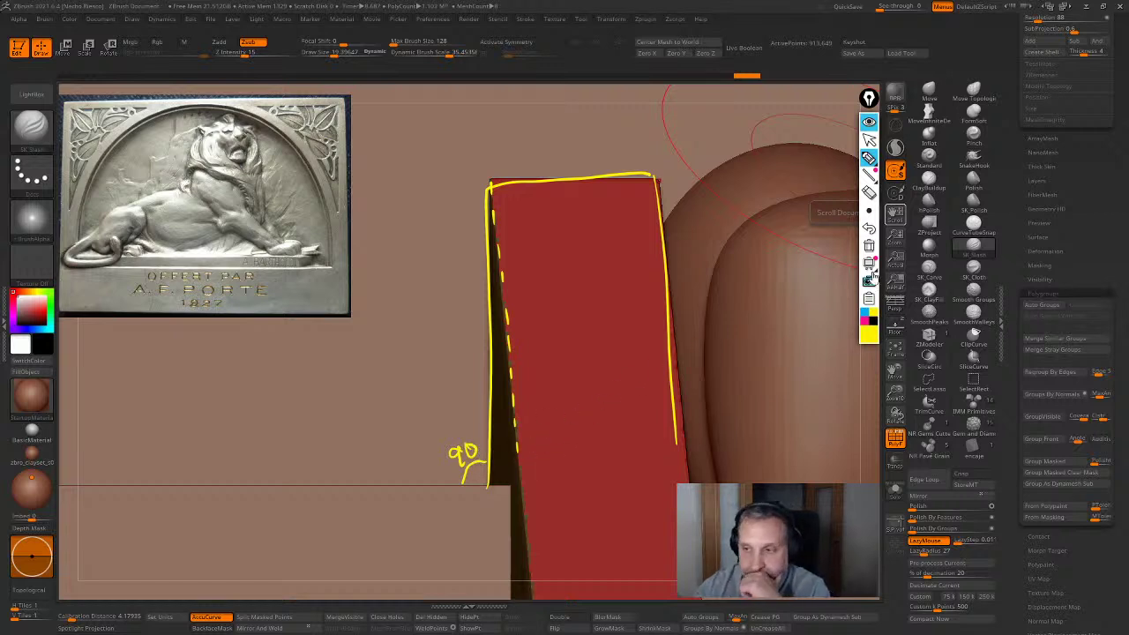
click(869, 245)
click(868, 139)
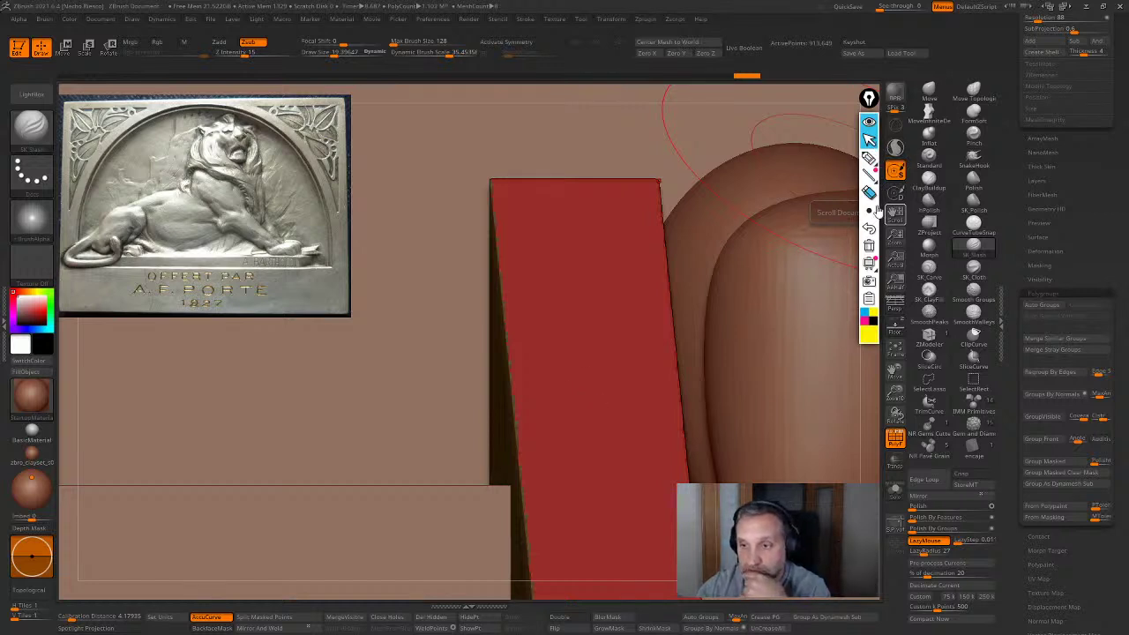
Inspect the extended slab in side and front views with the wireframe hidden, comparing the ledge beneath the paws with the plaque
mouse_move(870, 215)
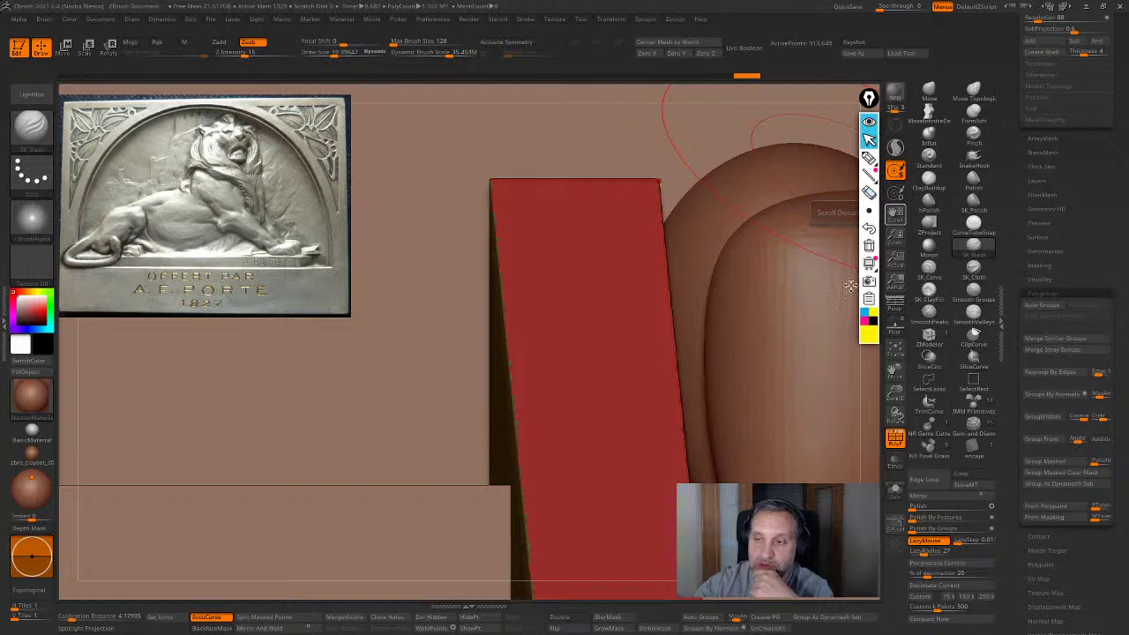
drag(877, 473, 803, 378)
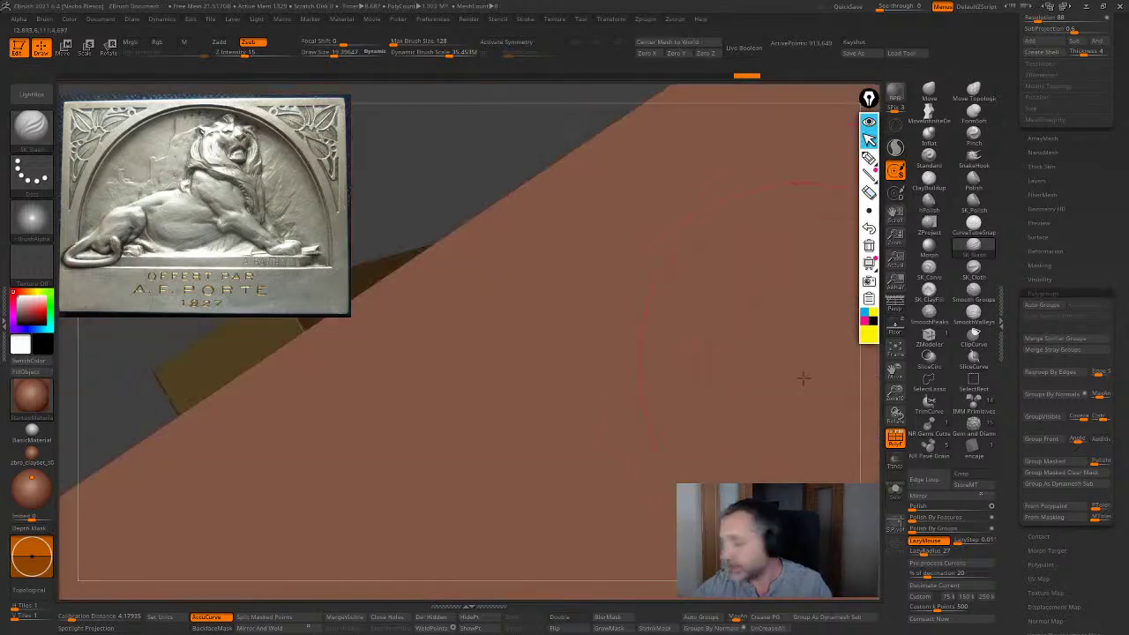
right_drag(667, 358, 632, 83)
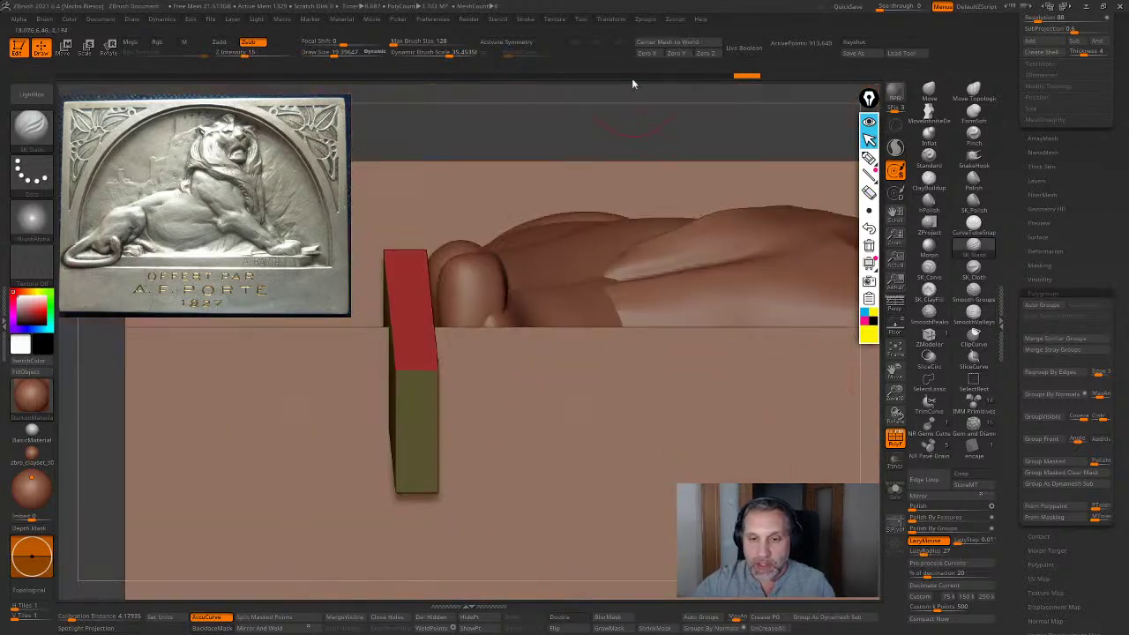
drag(701, 390, 872, 479)
ctrl+right_drag(873, 479, 787, 473)
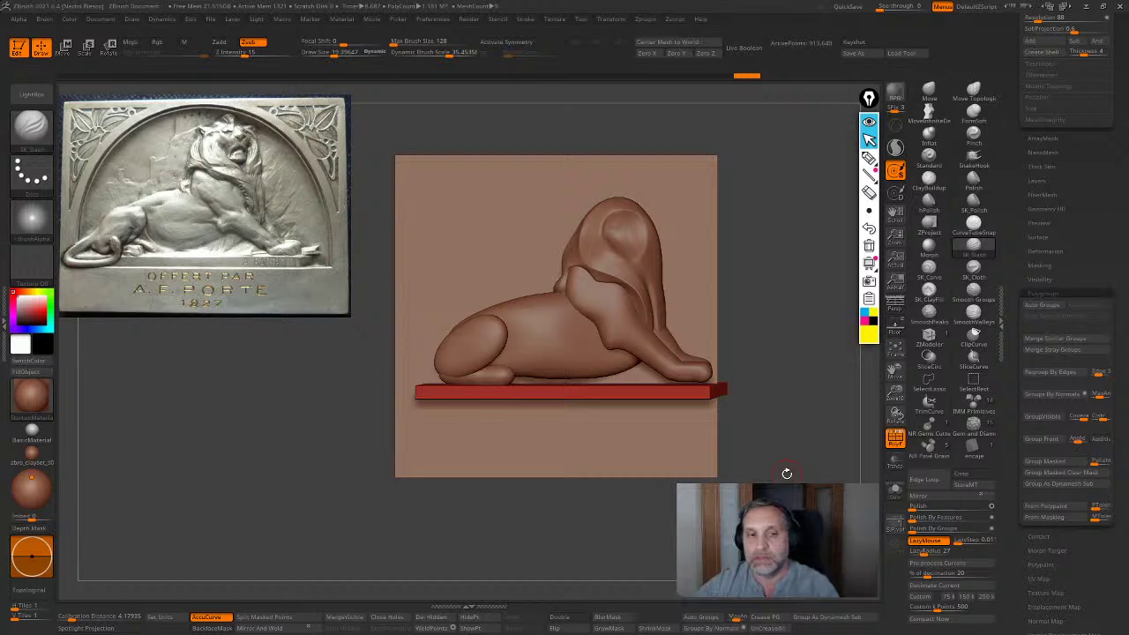
key(plus)
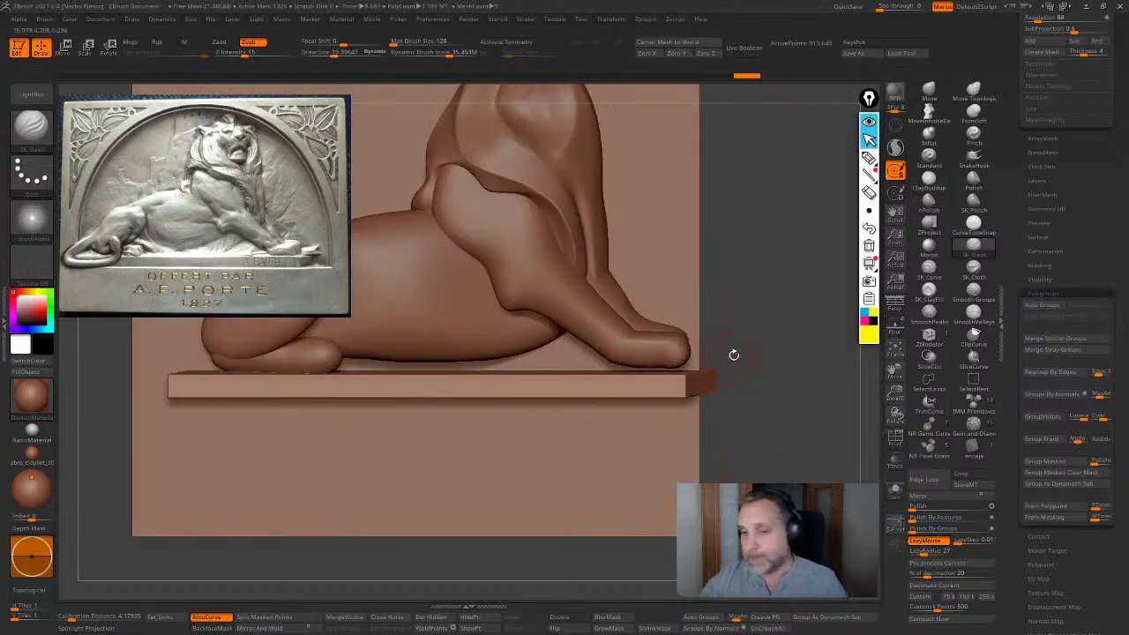
alt+right_drag(771, 392, 794, 420)
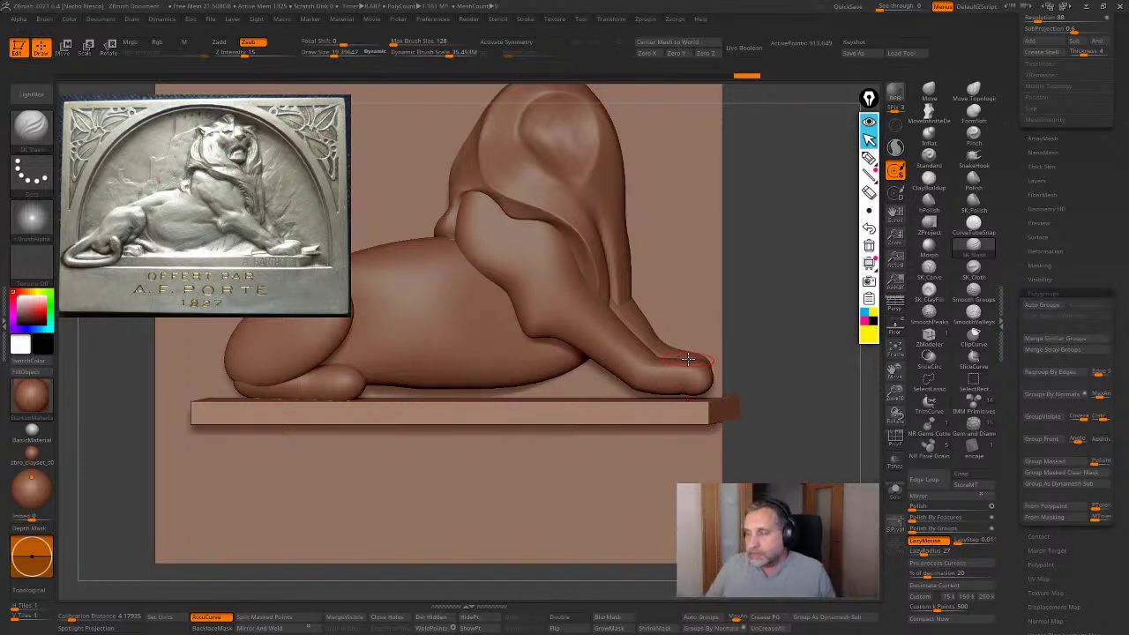
Save the tool as Lion Relief in the Stream1 folder, replacing the existing file
alt+drag(783, 428, 761, 395)
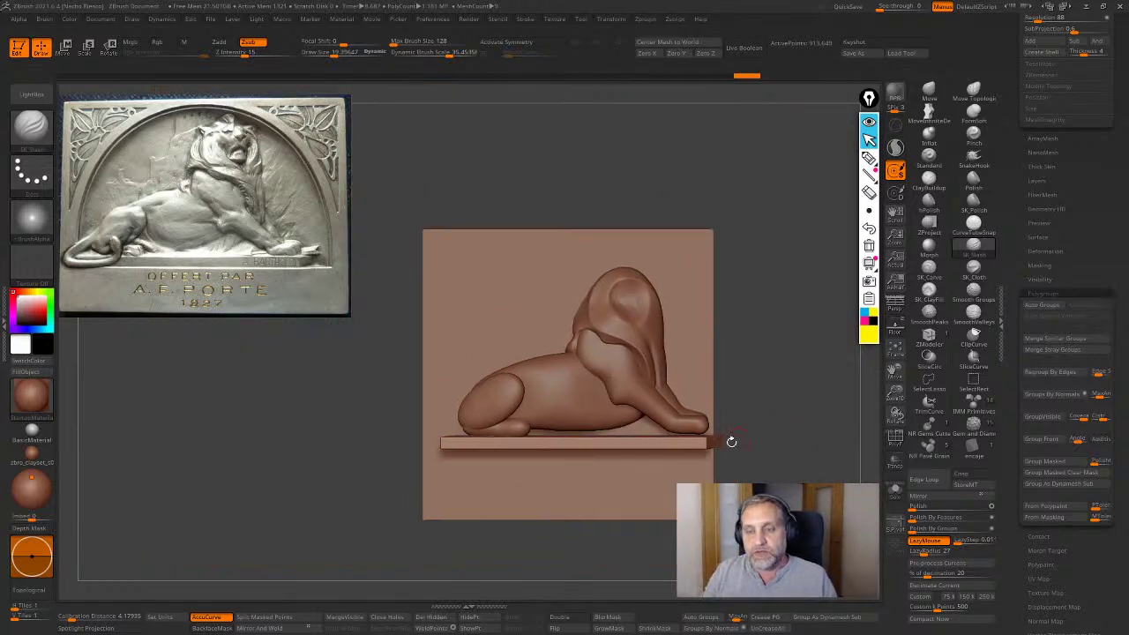
click(853, 53)
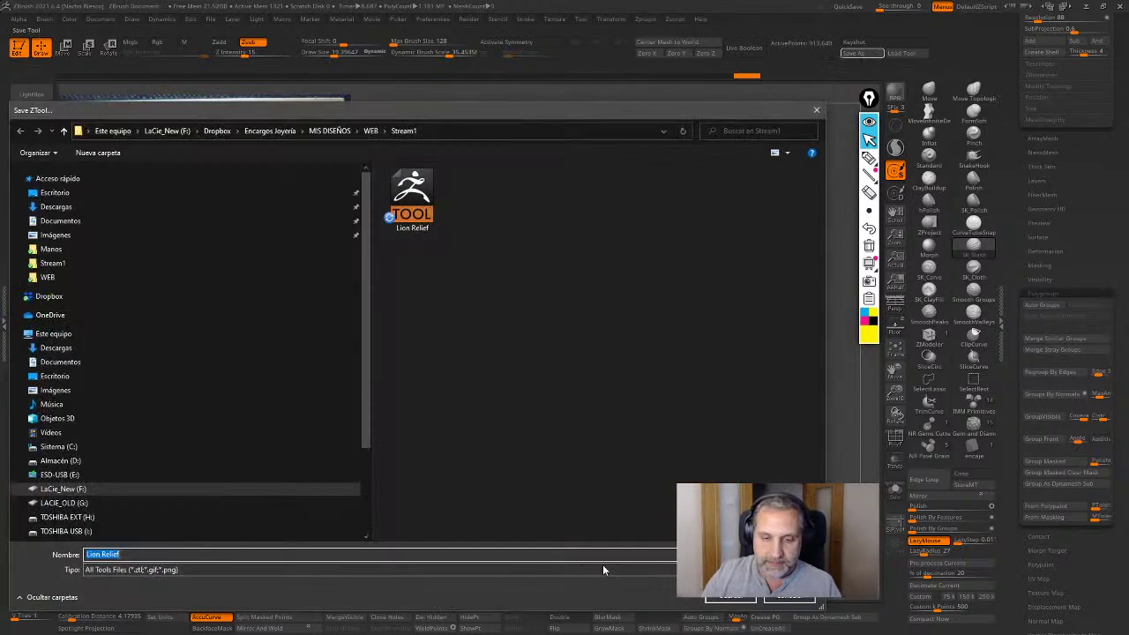
click(734, 598)
click(585, 313)
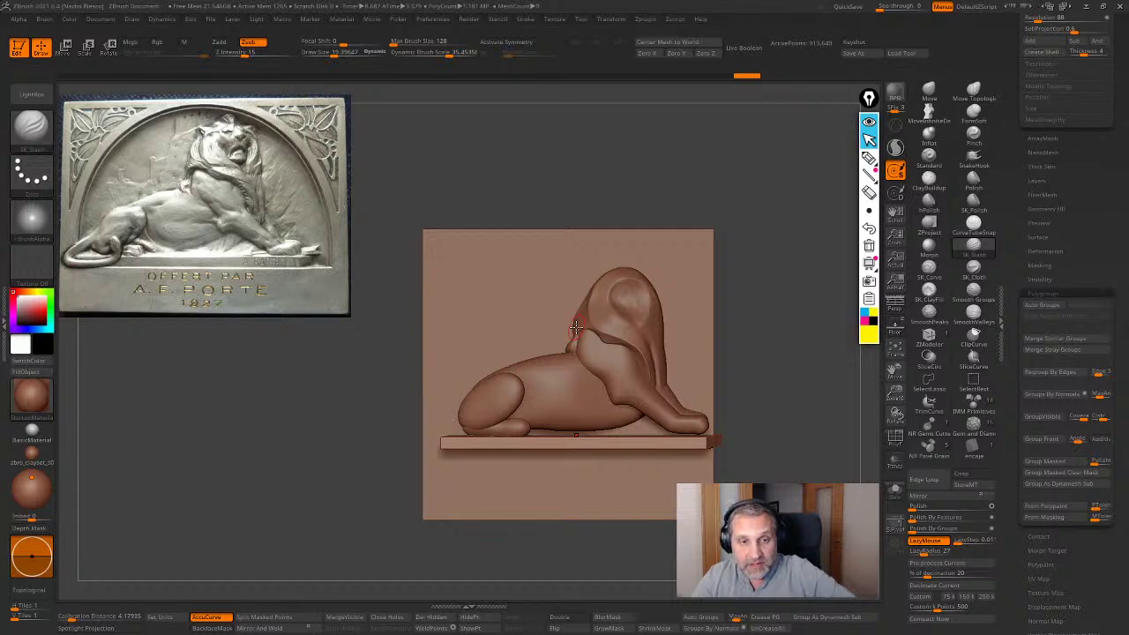
Flatten the near foreleg's rounded surfaces into planes with the hPolish brush, from the paw up to the shoulder
ctrl+right_drag(795, 418, 862, 403)
click(928, 202)
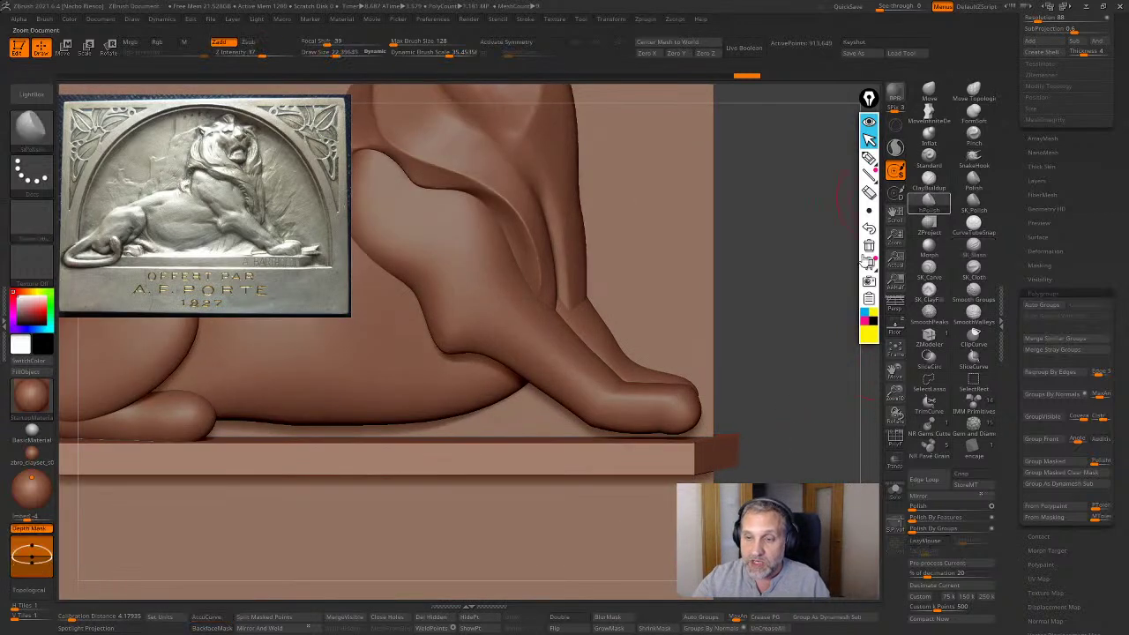
right_drag(682, 412, 688, 408)
alt+click(690, 410)
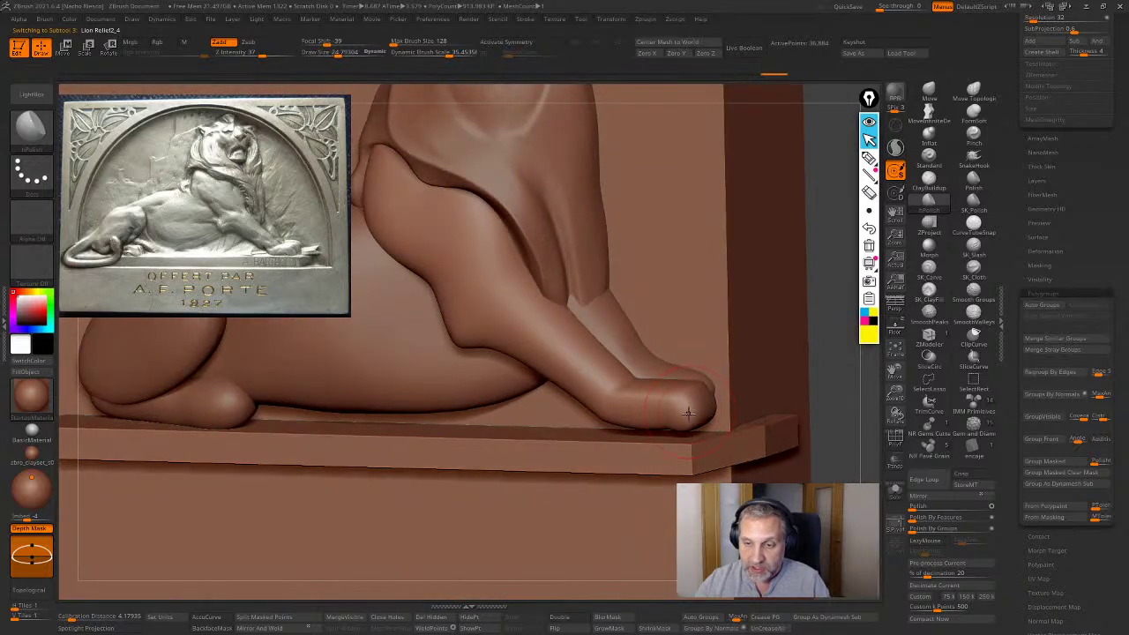
mouse_move(689, 412)
mouse_down()
mouse_move(695, 402)
mouse_move(686, 415)
mouse_up()
right_drag(701, 417, 737, 374)
mouse_move(681, 414)
mouse_down()
mouse_move(522, 354)
mouse_move(546, 364)
mouse_up()
alt+right_drag(524, 294, 608, 380)
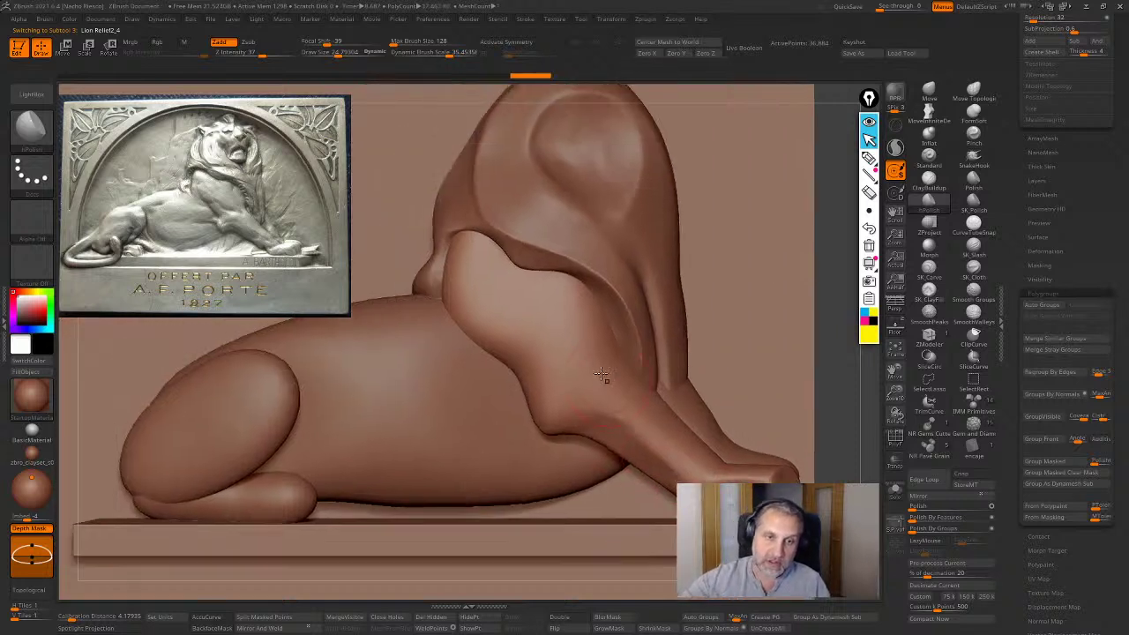
drag(552, 345, 452, 301)
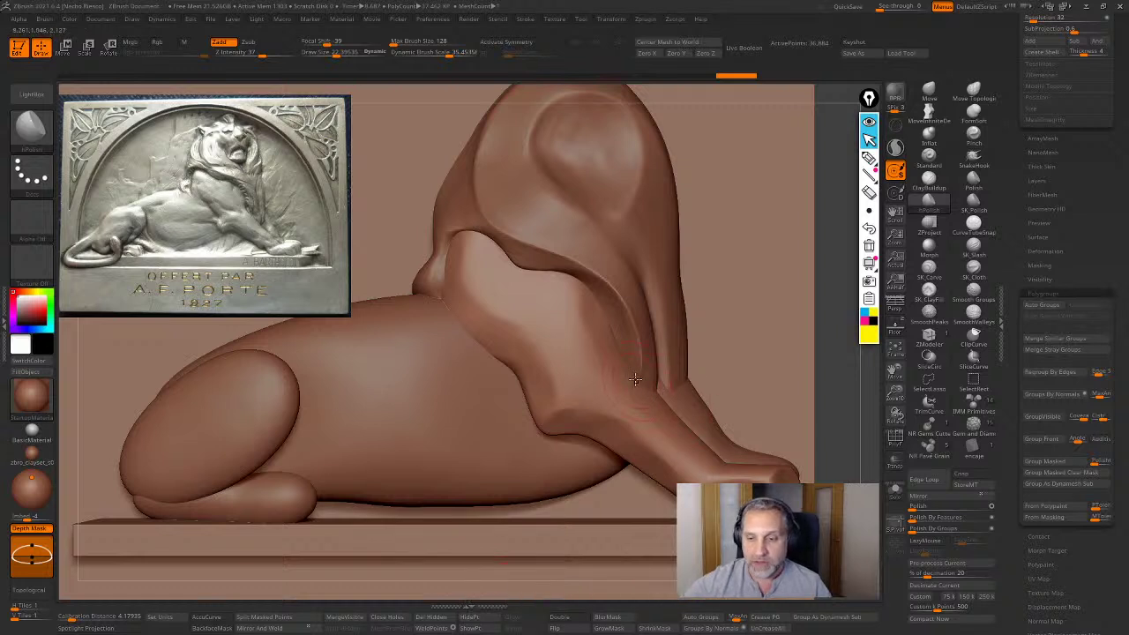
alt+drag(854, 474, 840, 447)
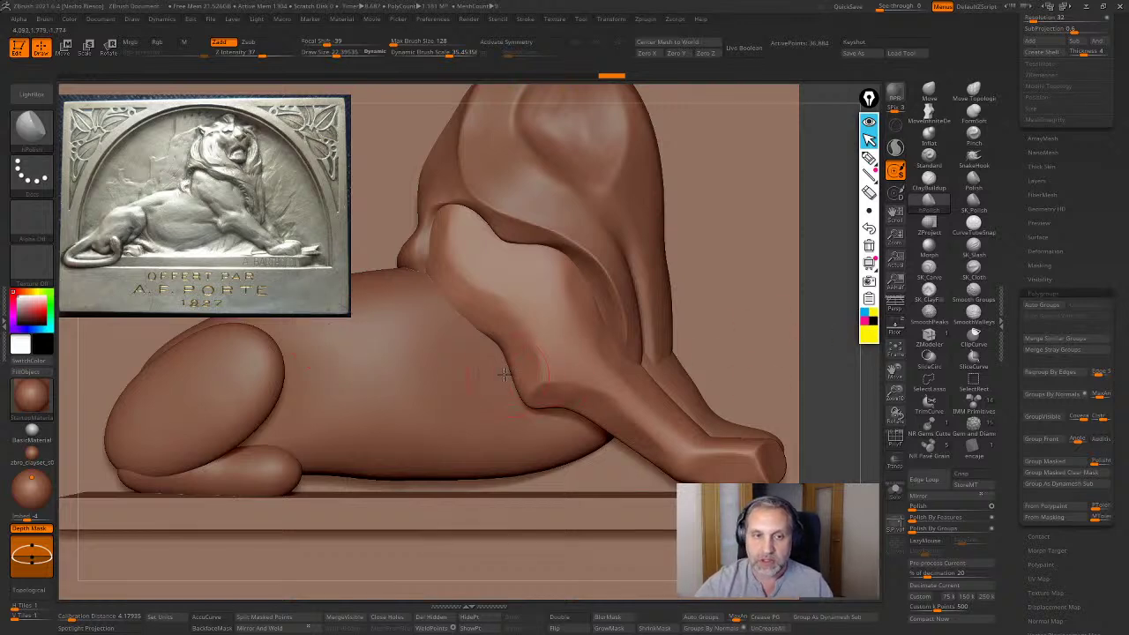
Sketch plane-direction hatching over the plaque lion's shoulder, foreleg and paw with the screen pen, and clear the marks
click(869, 157)
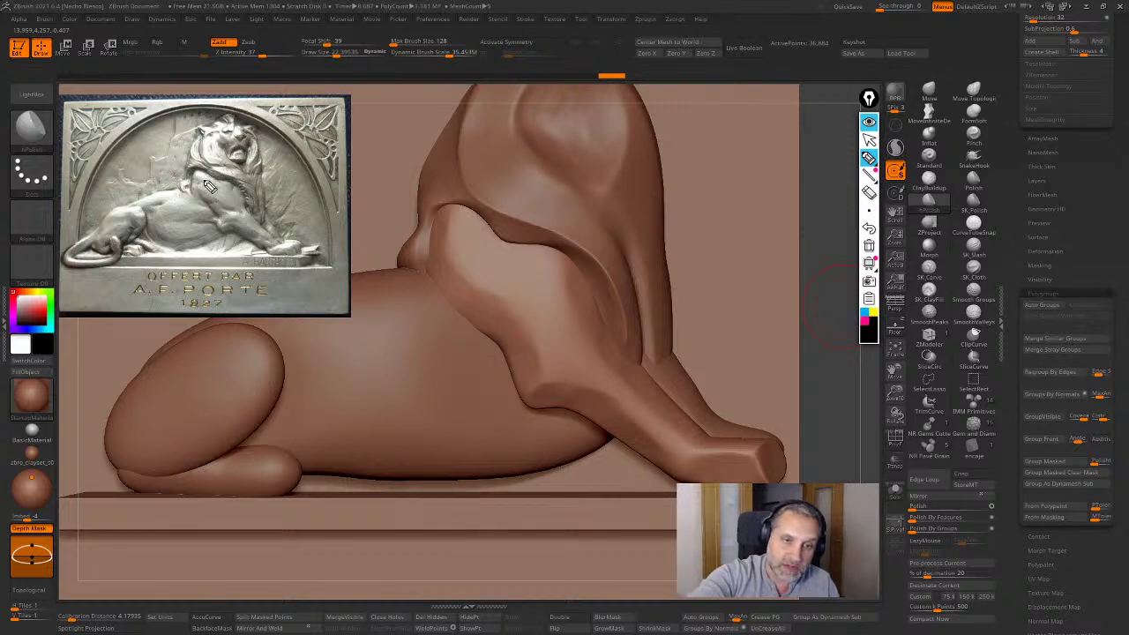
mouse_move(211, 193)
mouse_down()
mouse_move(222, 209)
mouse_move(196, 185)
mouse_move(225, 209)
mouse_move(202, 174)
mouse_up()
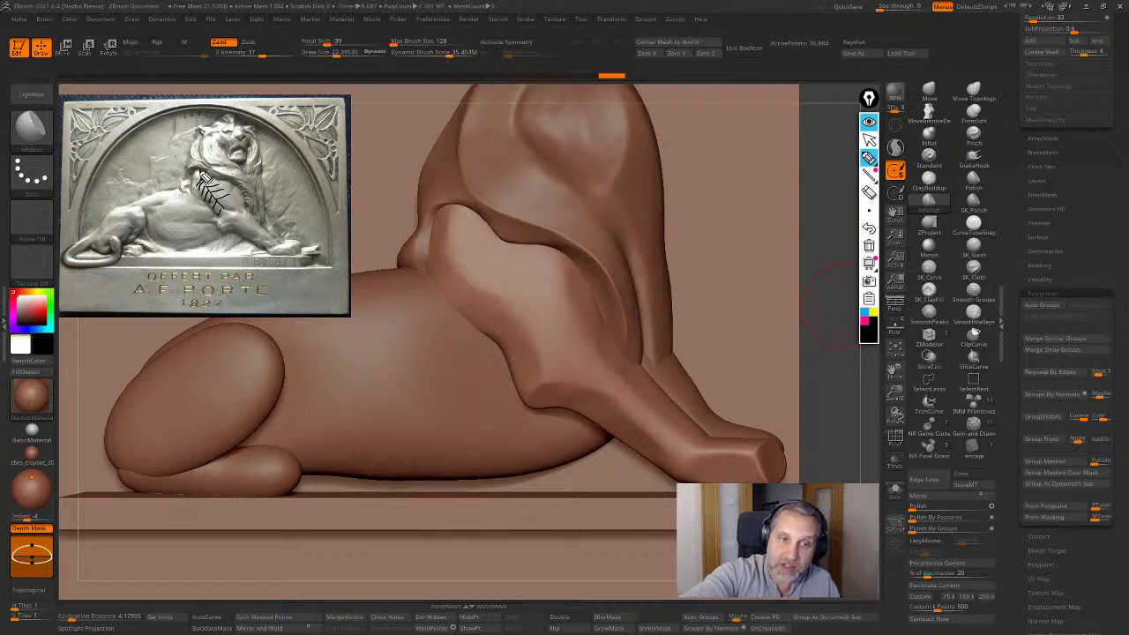
drag(203, 176, 279, 254)
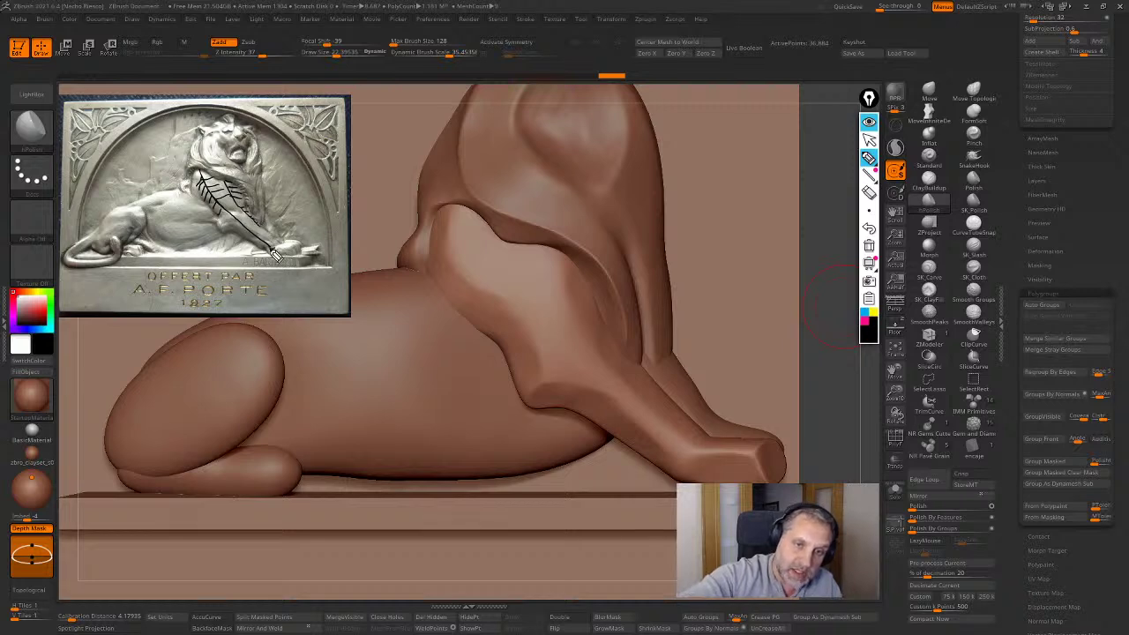
drag(276, 254, 302, 254)
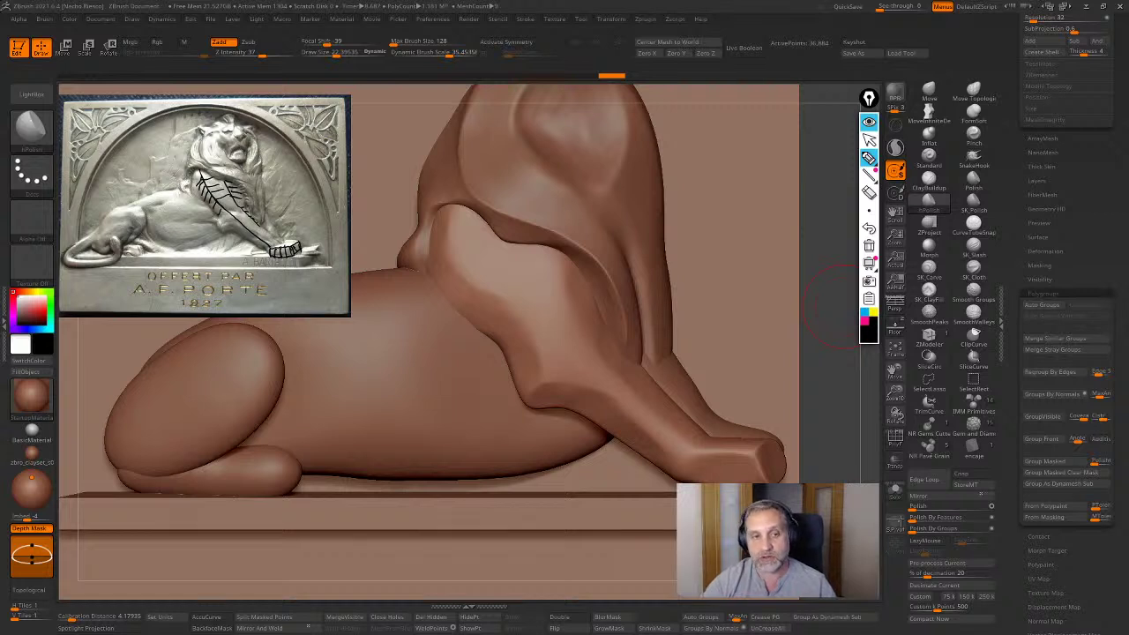
click(869, 246)
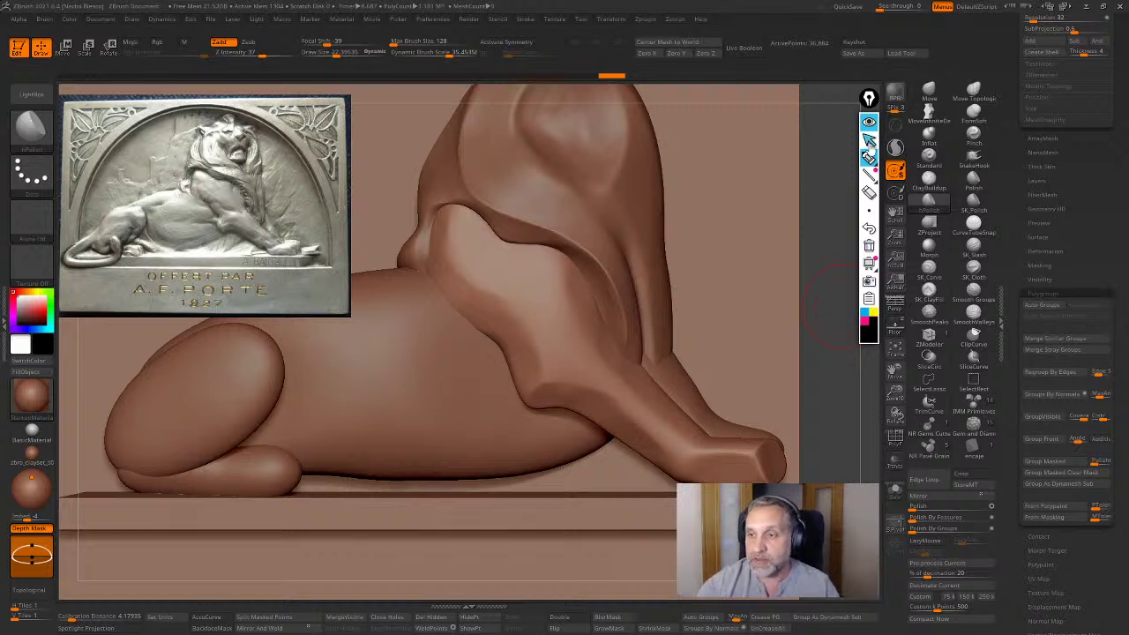
click(869, 139)
Select the lion's torso and flatten a plane along its back with a larger hPolish brush
alt+drag(824, 353, 854, 369)
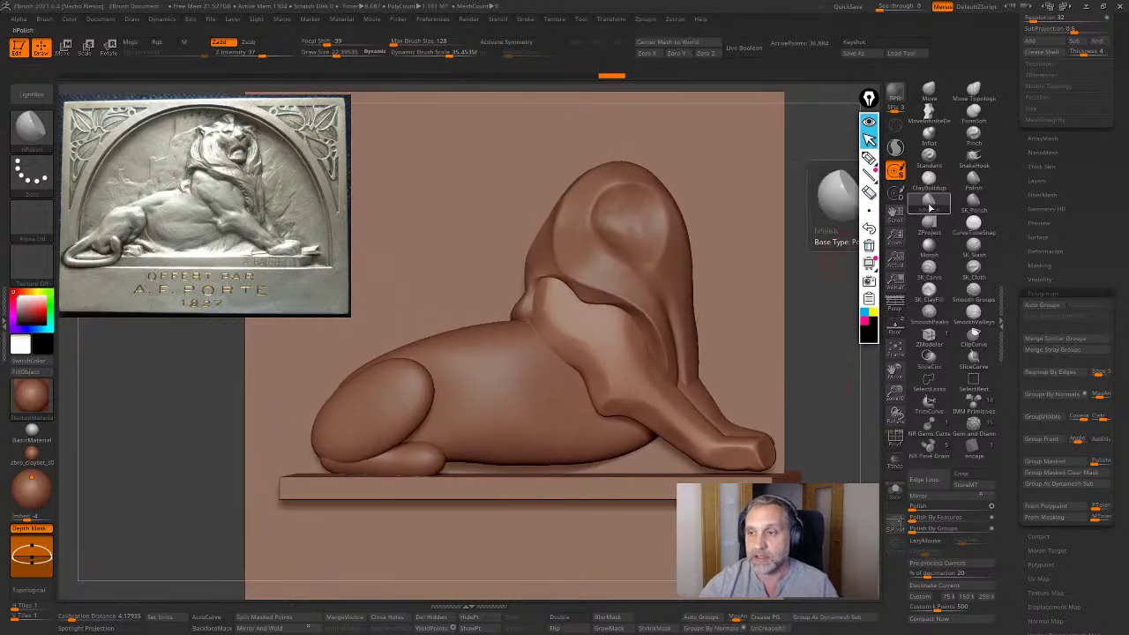
click(871, 158)
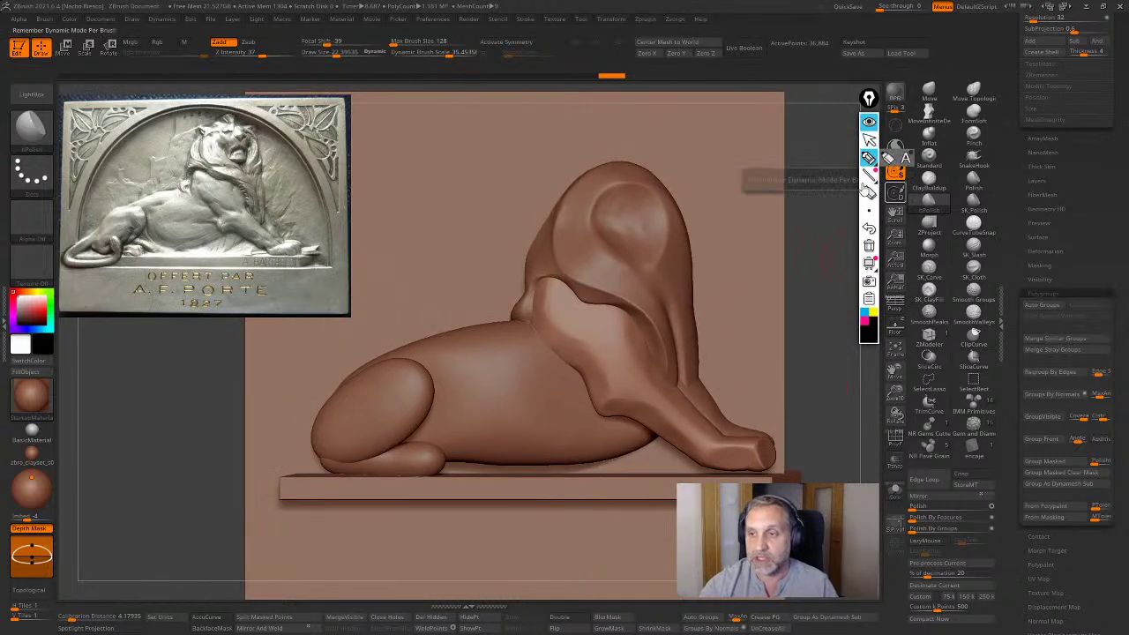
click(868, 140)
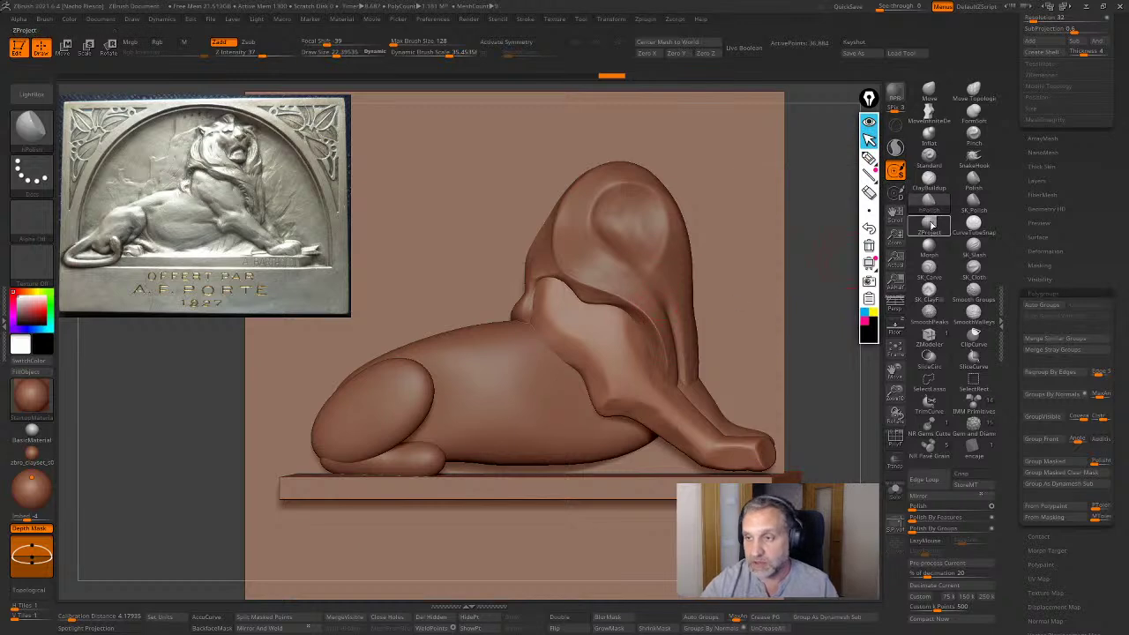
key(s)
alt+click(498, 359)
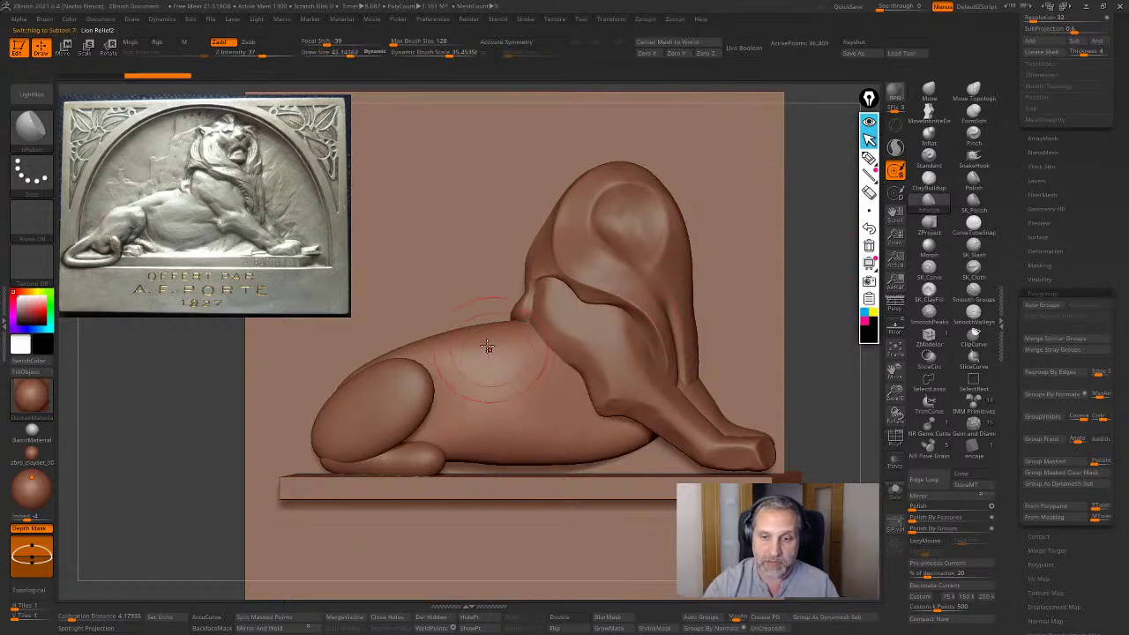
mouse_move(469, 341)
mouse_down()
mouse_move(485, 340)
mouse_move(411, 356)
mouse_up()
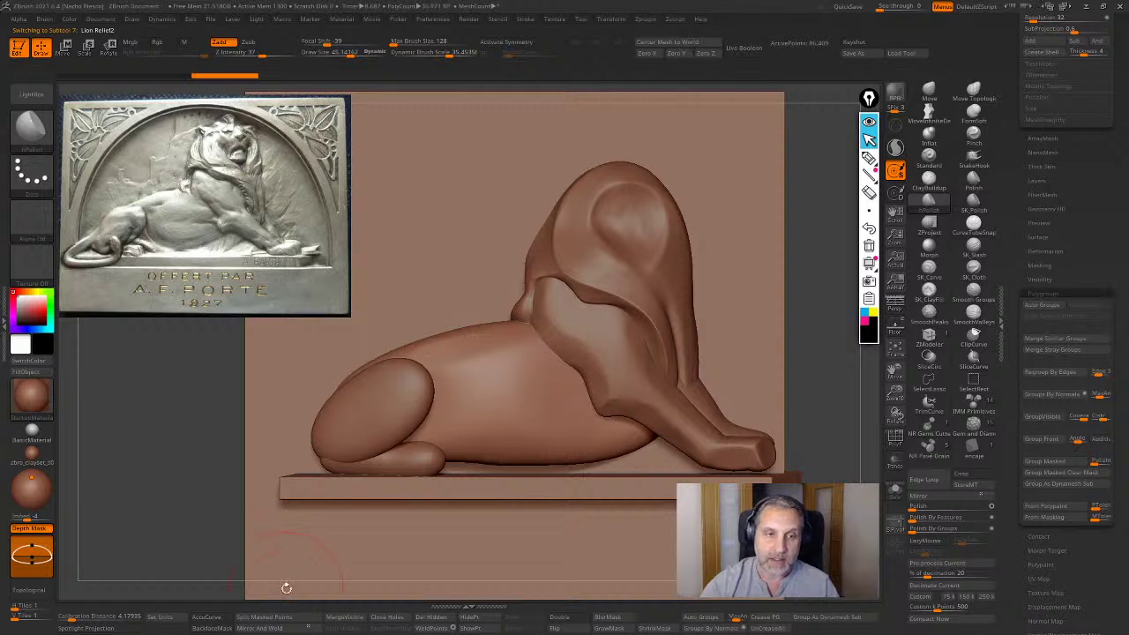
Flatten the torso's belly and lower flank into distinct planes with a smaller hPolish brush
right_drag(604, 442, 595, 447)
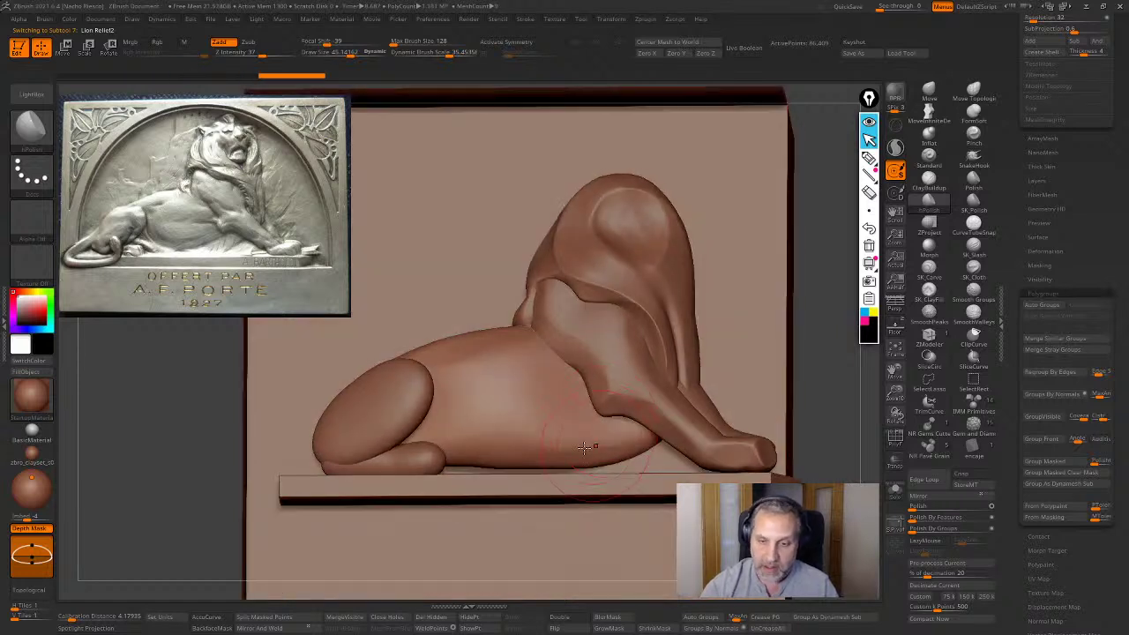
mouse_move(575, 458)
mouse_down()
mouse_move(608, 441)
mouse_move(462, 457)
mouse_move(559, 450)
mouse_up()
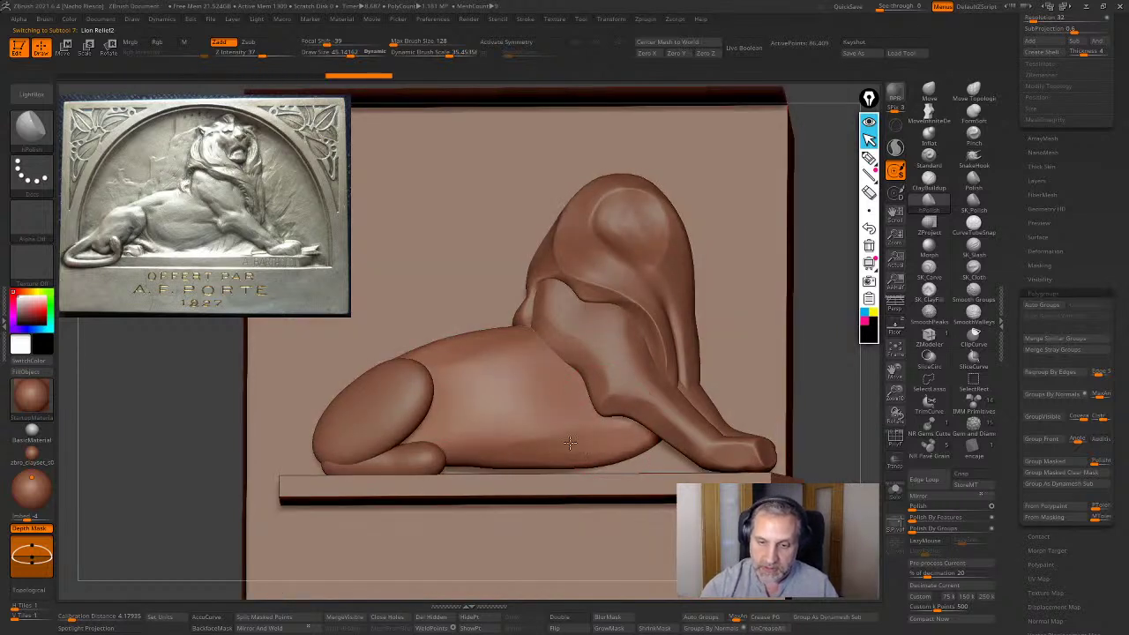
mouse_move(645, 428)
mouse_down()
mouse_move(555, 452)
mouse_move(606, 452)
mouse_move(496, 459)
mouse_move(520, 453)
mouse_move(449, 440)
mouse_move(464, 453)
mouse_move(471, 440)
mouse_up()
key(s)
key(s)
drag(478, 449, 512, 454)
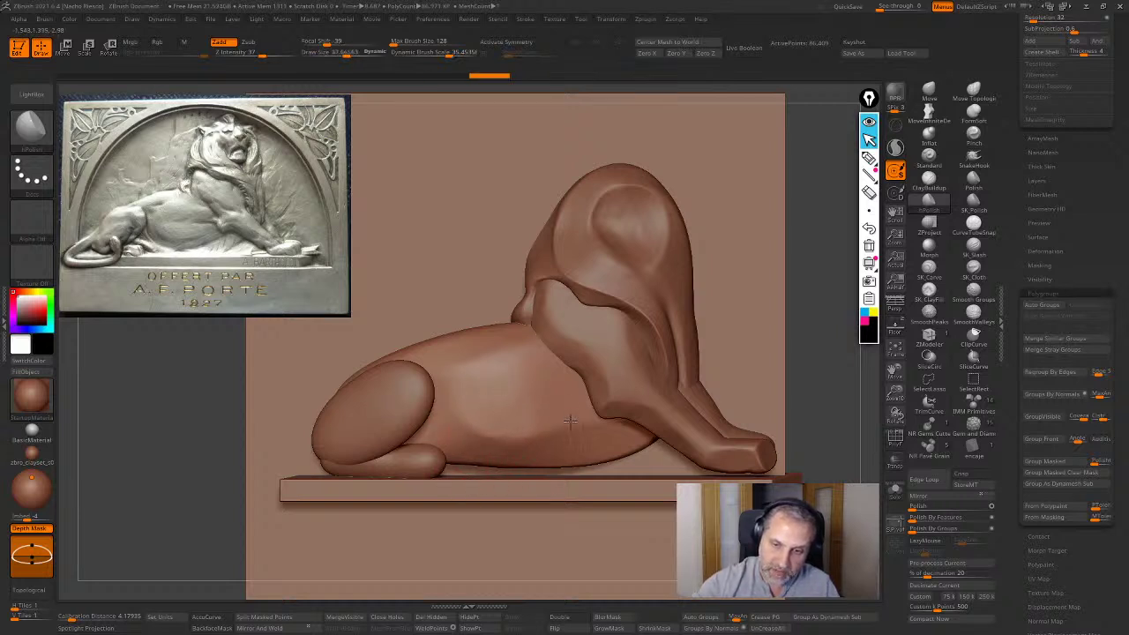
drag(605, 404, 703, 451)
drag(549, 415, 401, 422)
Select the hind thigh and carve flat planes along its front edge and outer face with hPolish
mouse_move(401, 421)
alt+right_down()
mouse_move(565, 390)
mouse_move(550, 375)
mouse_move(575, 403)
alt+right_up()
alt+click(562, 388)
mouse_move(576, 403)
mouse_down()
mouse_move(554, 424)
mouse_move(573, 396)
mouse_up()
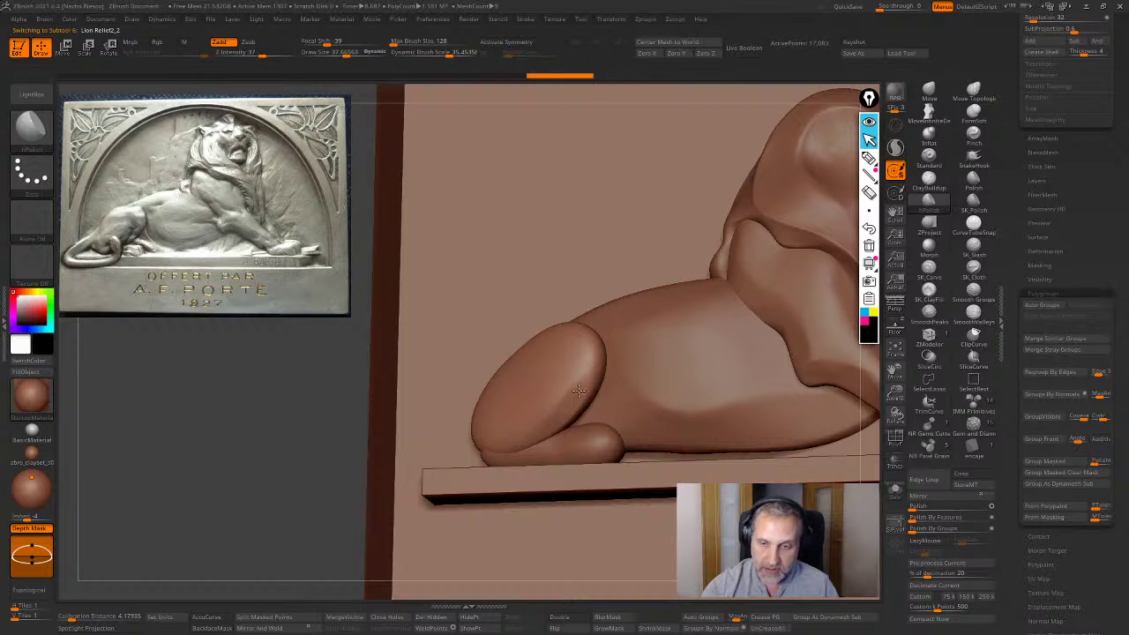
right_drag(578, 384, 589, 330)
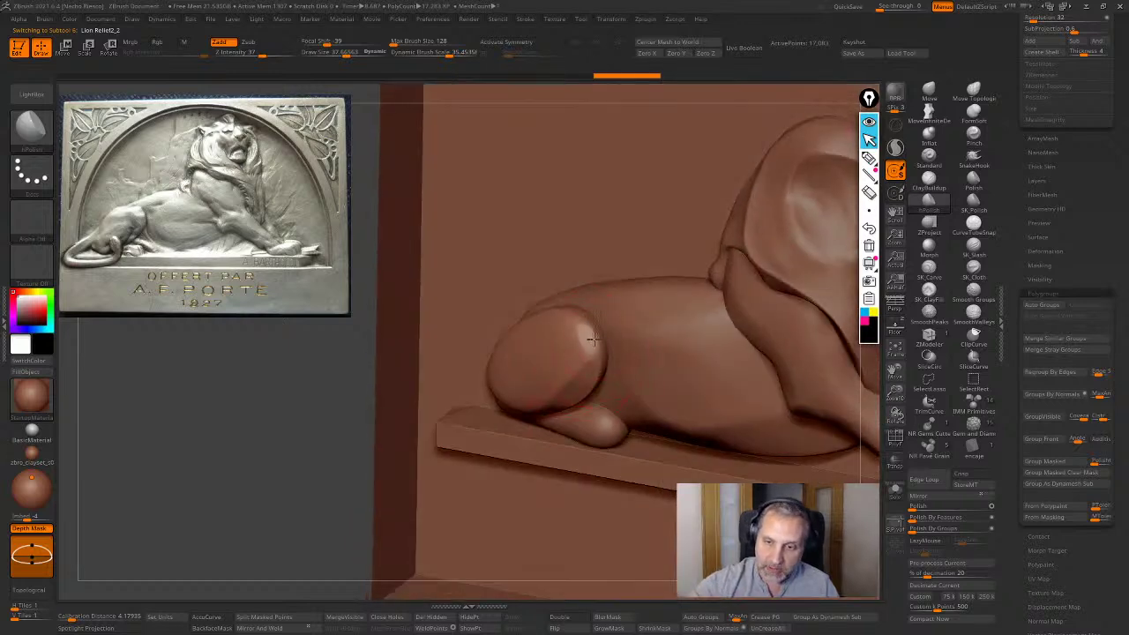
key(ctrl+z)
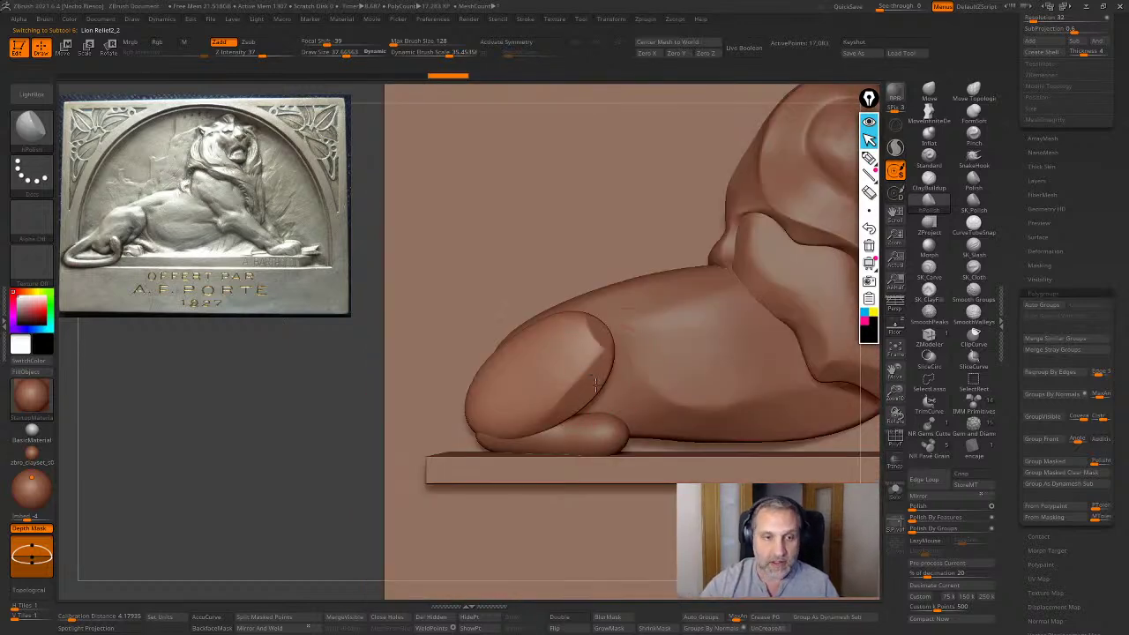
key(ctrl+z)
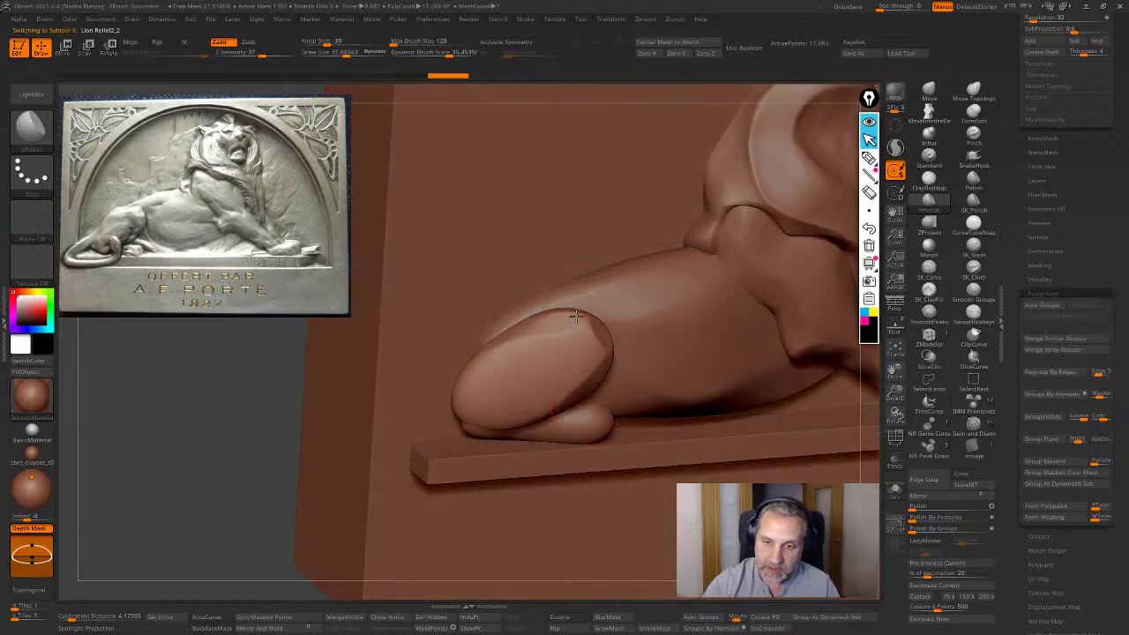
key(ctrl+shift+z)
key(ctrl+shift+z)
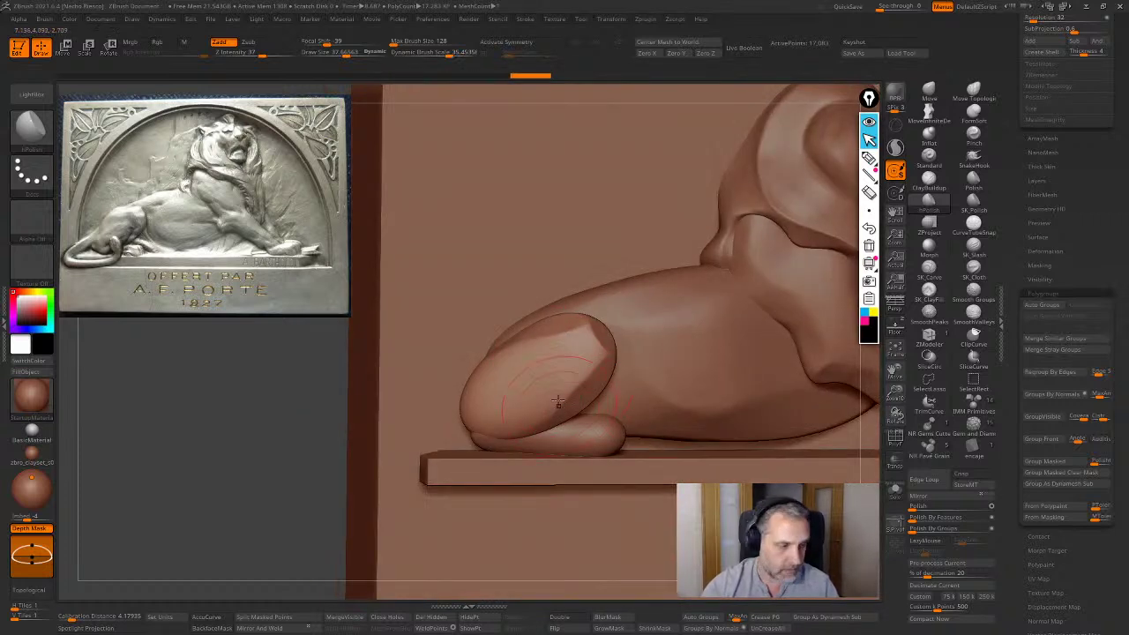
key(ctrl+shift+z)
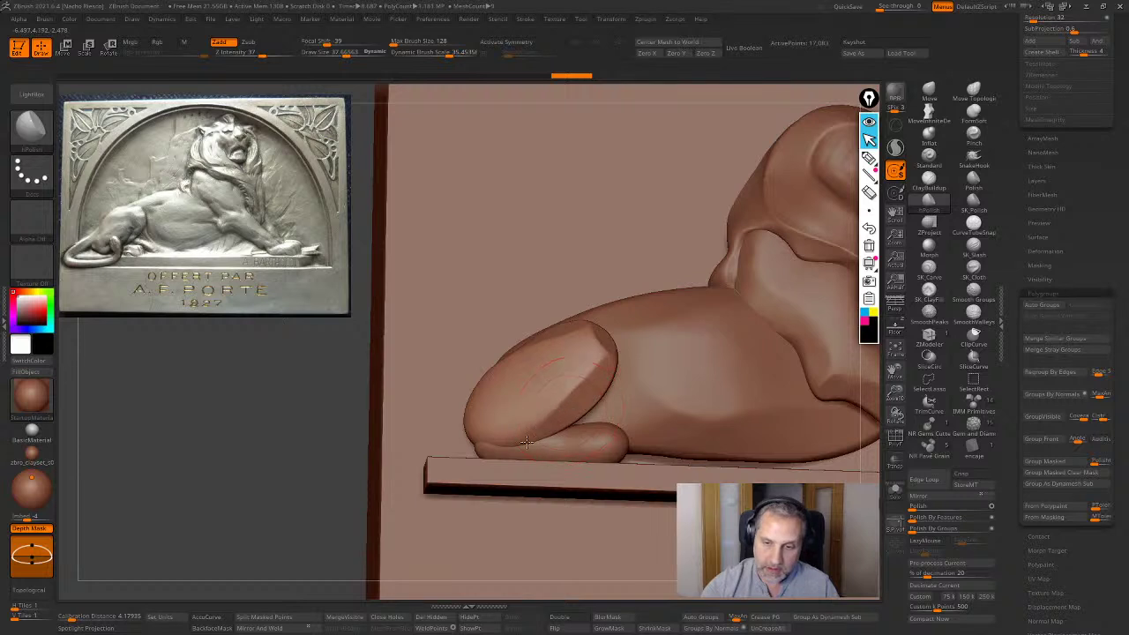
Flatten the hind foot with hPolish and refine the thigh's planes, softening the facet at its upper front corner
key(ctrl+z)
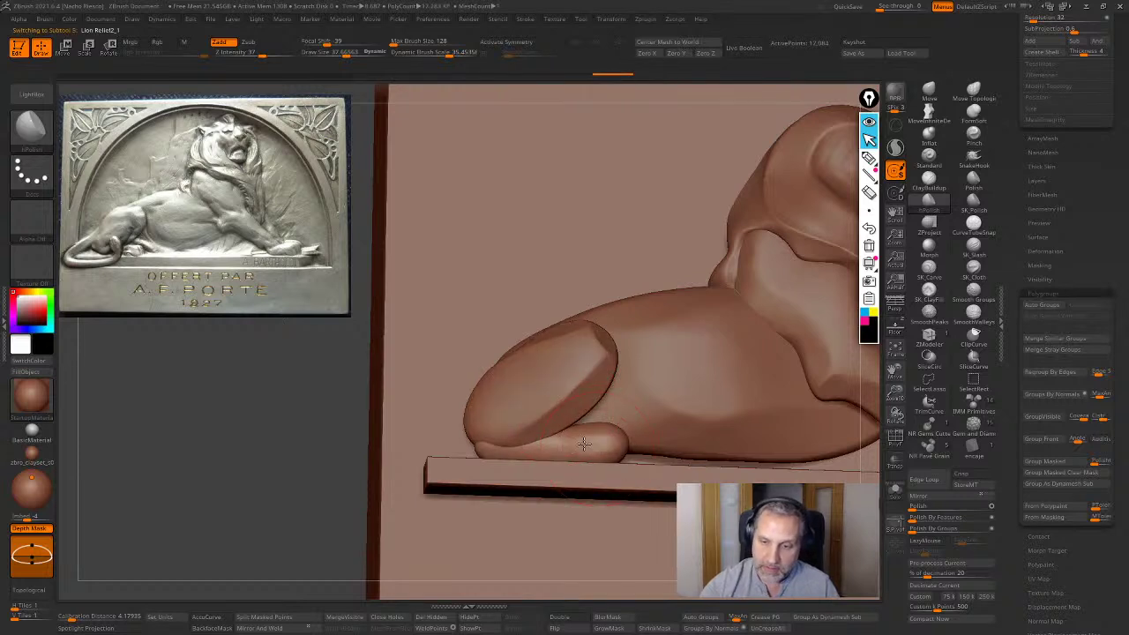
key(ctrl+shift+z)
key(ctrl+shift+z)
key(ctrl+shift+z)
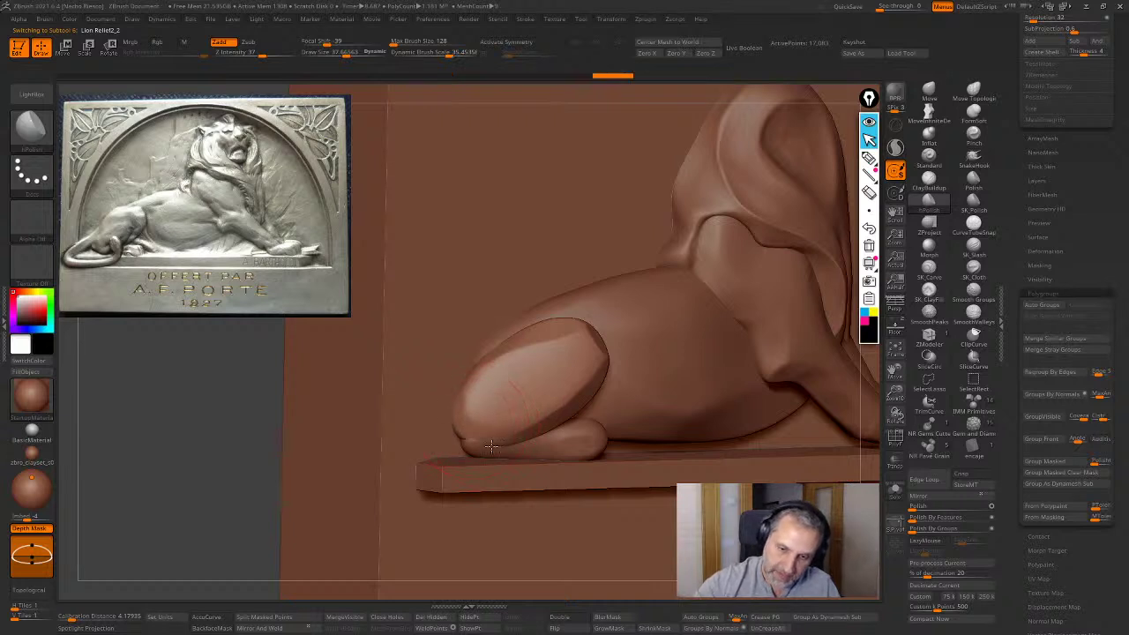
key(ctrl+shift+z)
shift+right_drag(509, 423, 605, 512)
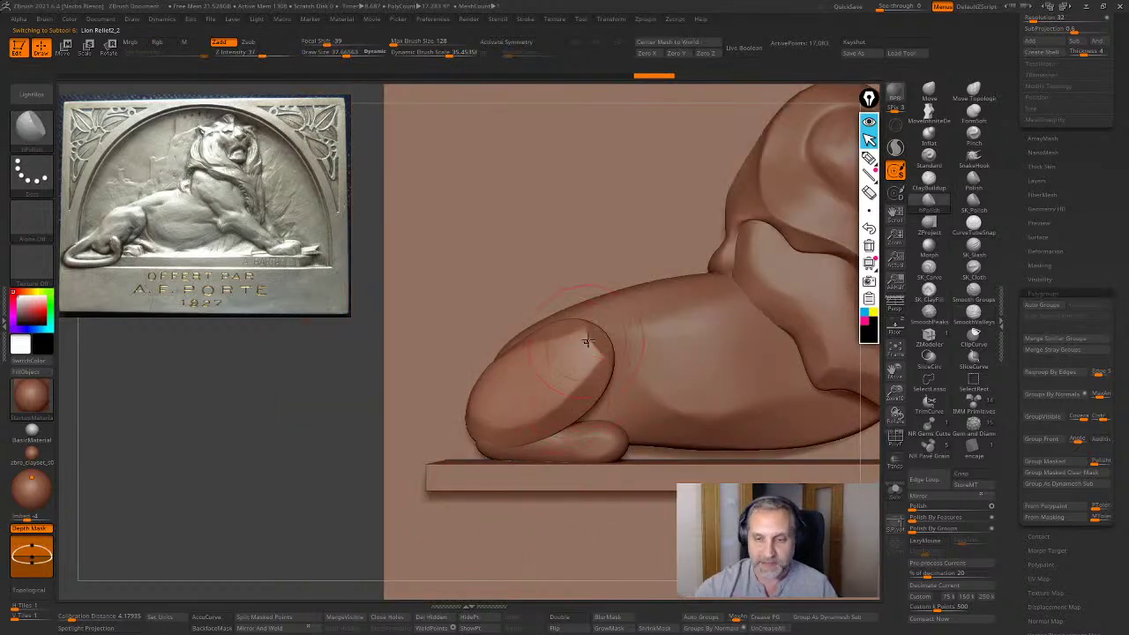
drag(576, 320, 594, 353)
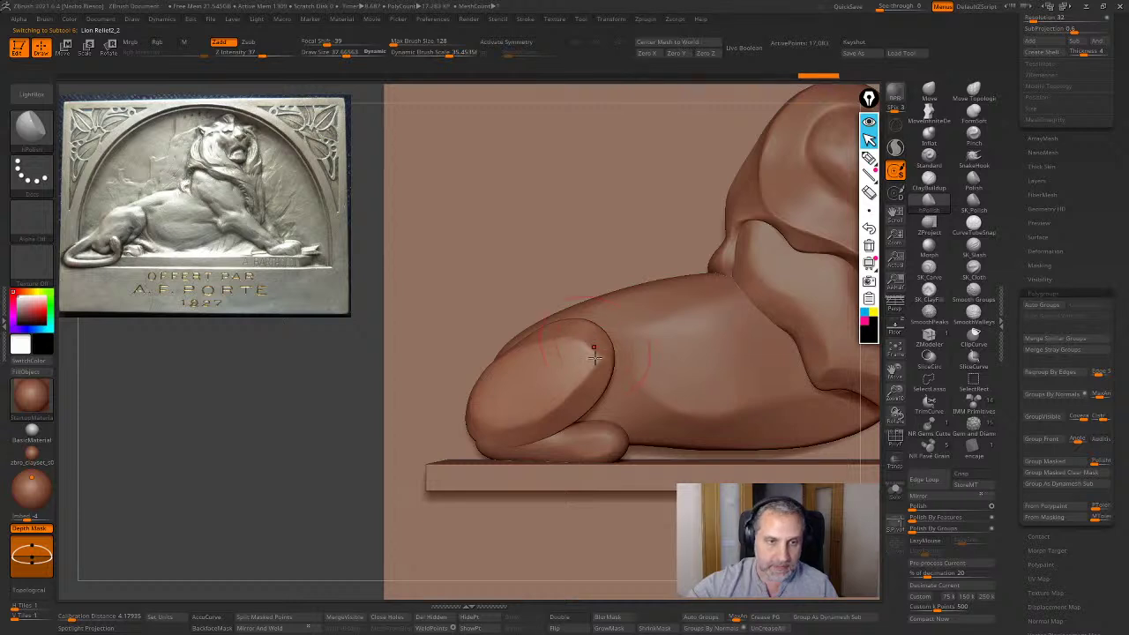
Isolate the far foreleg, flatten a plane along its front side with hPolish, and show the whole relief again
alt+right_drag(595, 444, 580, 392)
alt+right_drag(652, 399, 400, 528)
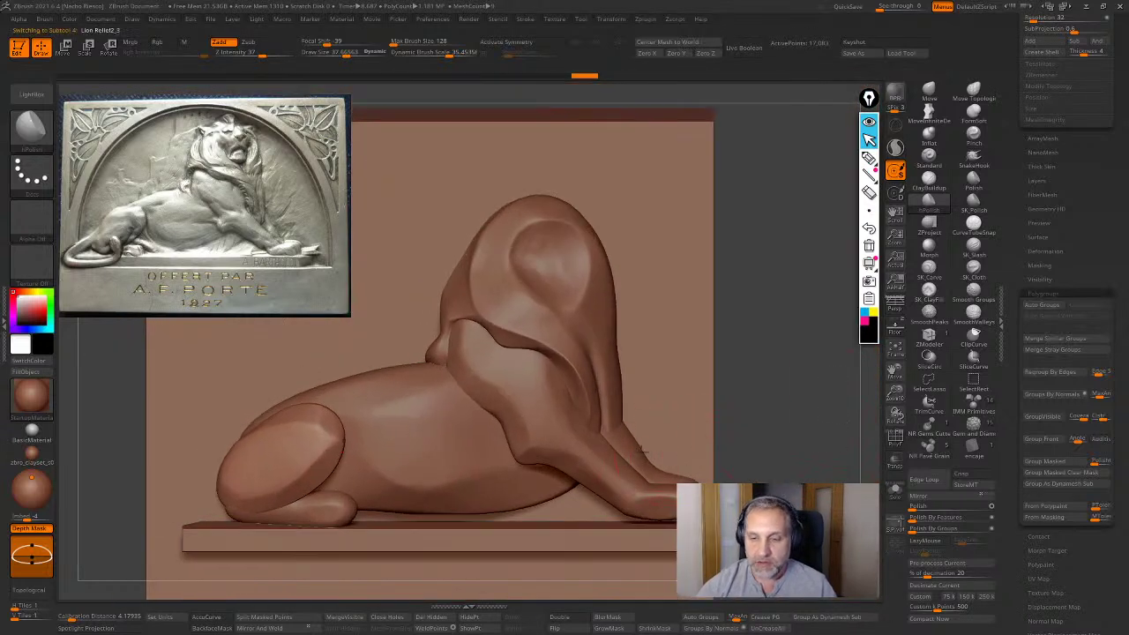
click(897, 496)
mouse_move(608, 442)
mouse_down()
mouse_move(628, 465)
mouse_move(601, 433)
mouse_up()
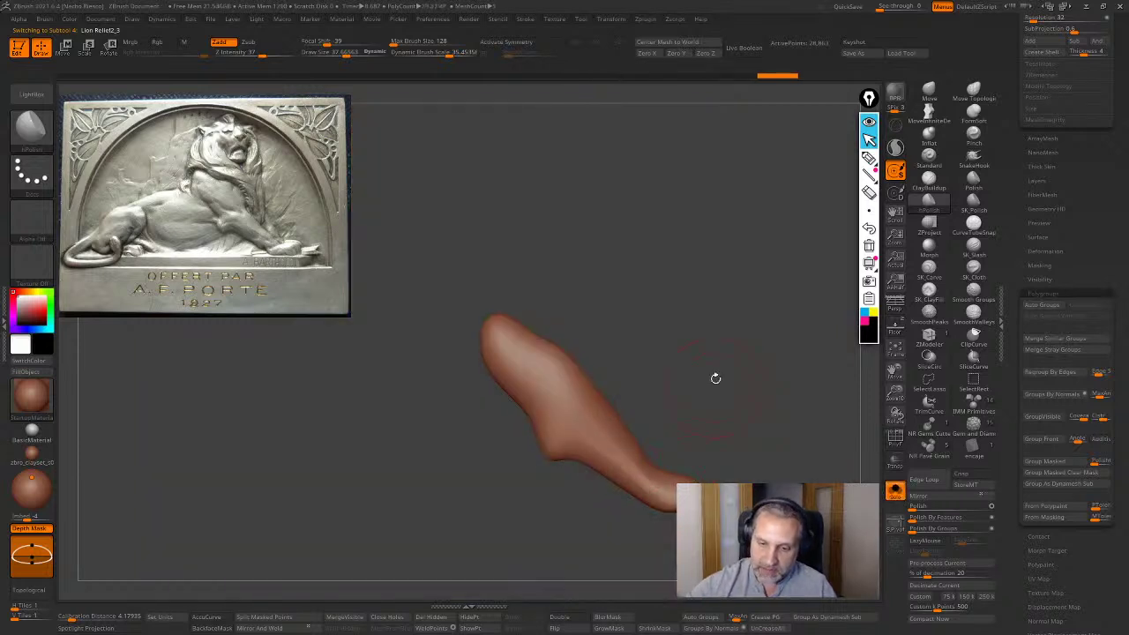
mouse_move(715, 379)
mouse_down()
mouse_move(638, 422)
mouse_move(801, 421)
mouse_up()
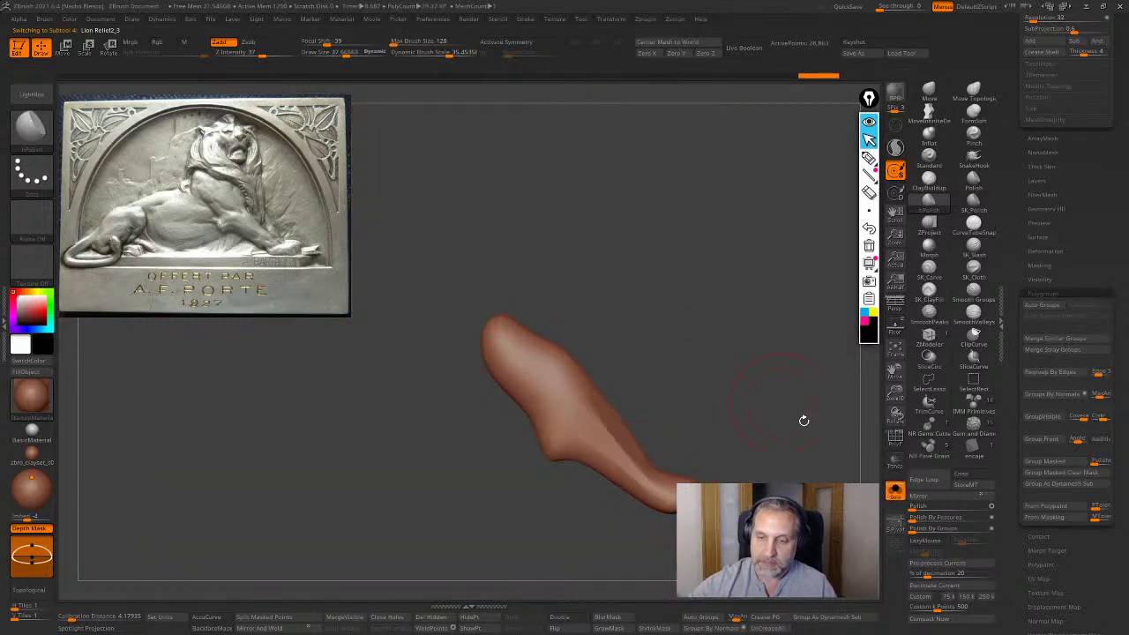
click(894, 491)
alt+drag(842, 476, 857, 388)
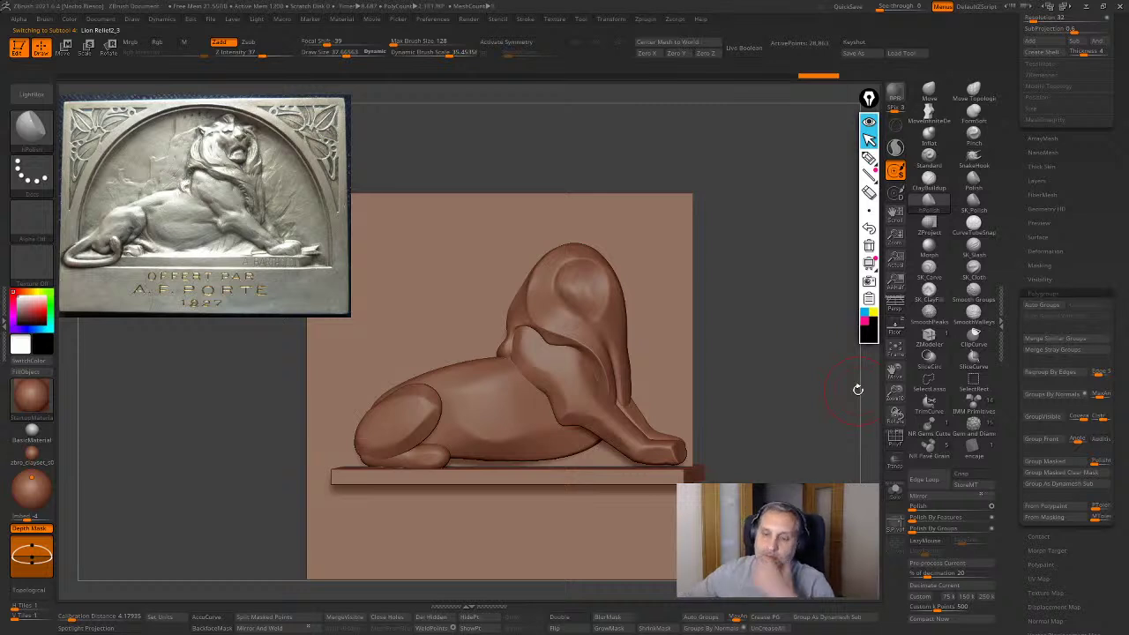
Select the mane and adjust its lower edge over the shoulder with the Move brush, smoothing the border
mouse_move(749, 347)
mouse_down()
mouse_move(794, 322)
mouse_move(759, 220)
mouse_move(760, 287)
mouse_move(829, 324)
mouse_up()
alt+click(547, 314)
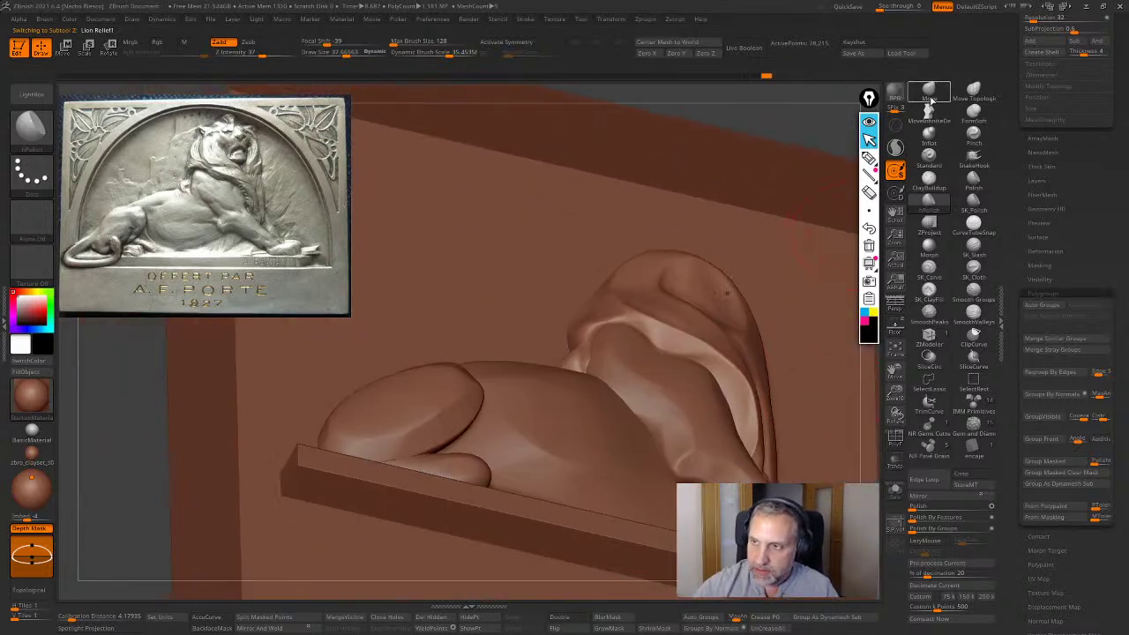
click(928, 91)
key(s)
drag(609, 306, 608, 311)
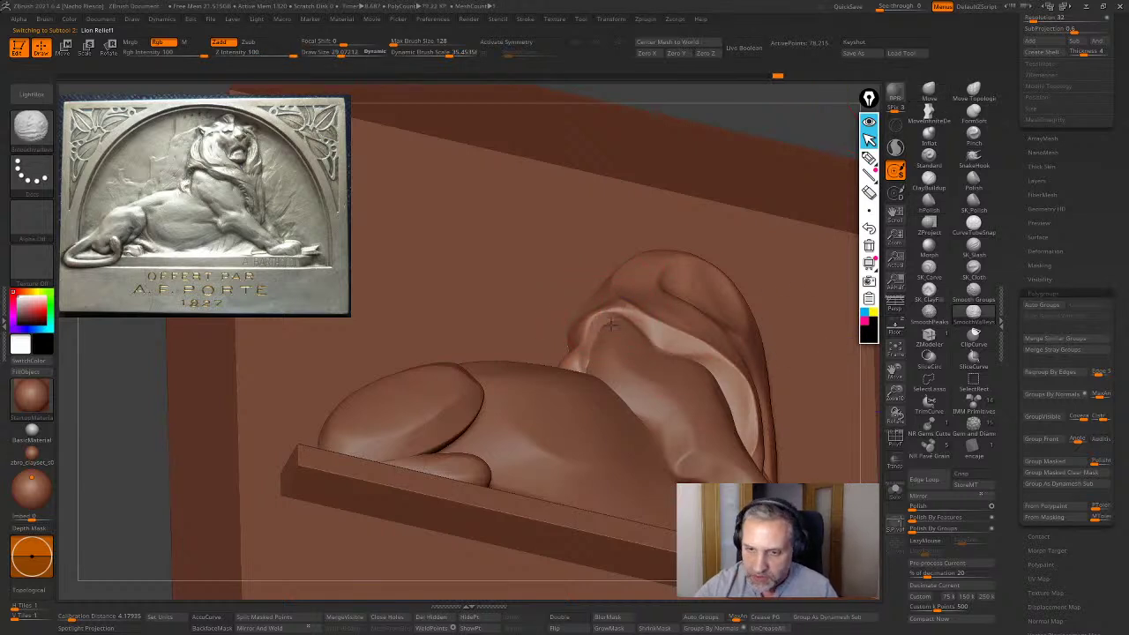
drag(599, 331, 659, 535)
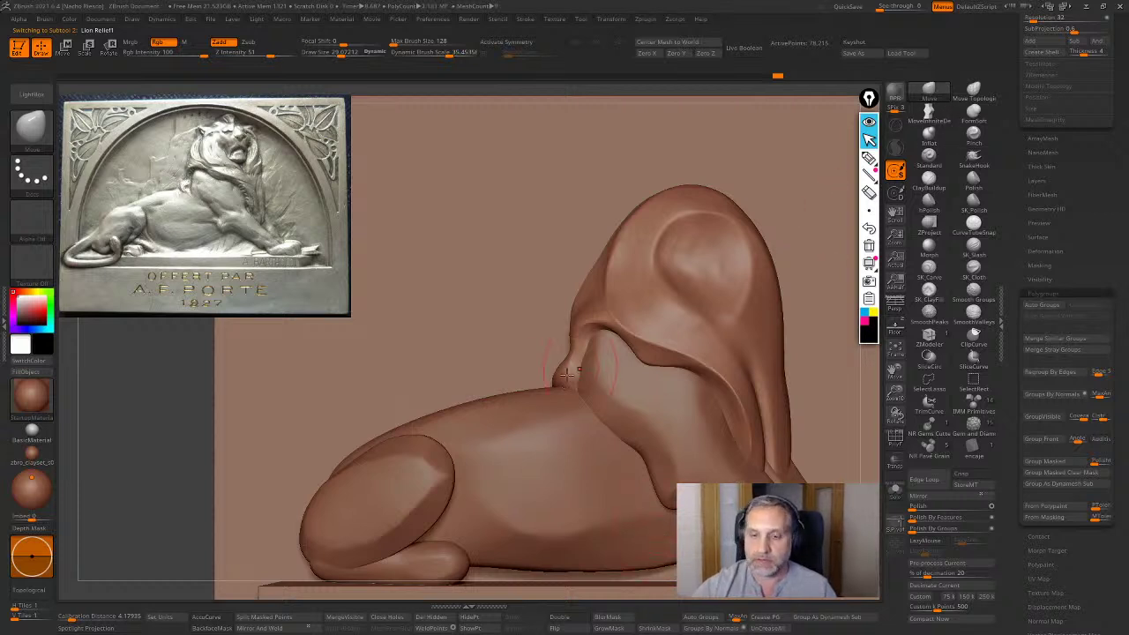
Reshape the mane's tip behind the shoulder and its rear contour with a smaller Move brush
key(s)
mouse_move(567, 370)
mouse_down()
mouse_move(569, 357)
mouse_move(580, 363)
mouse_move(575, 378)
mouse_move(559, 373)
mouse_move(577, 376)
mouse_move(566, 388)
mouse_move(575, 395)
mouse_move(561, 363)
mouse_up()
key(s)
key(s)
key(s)
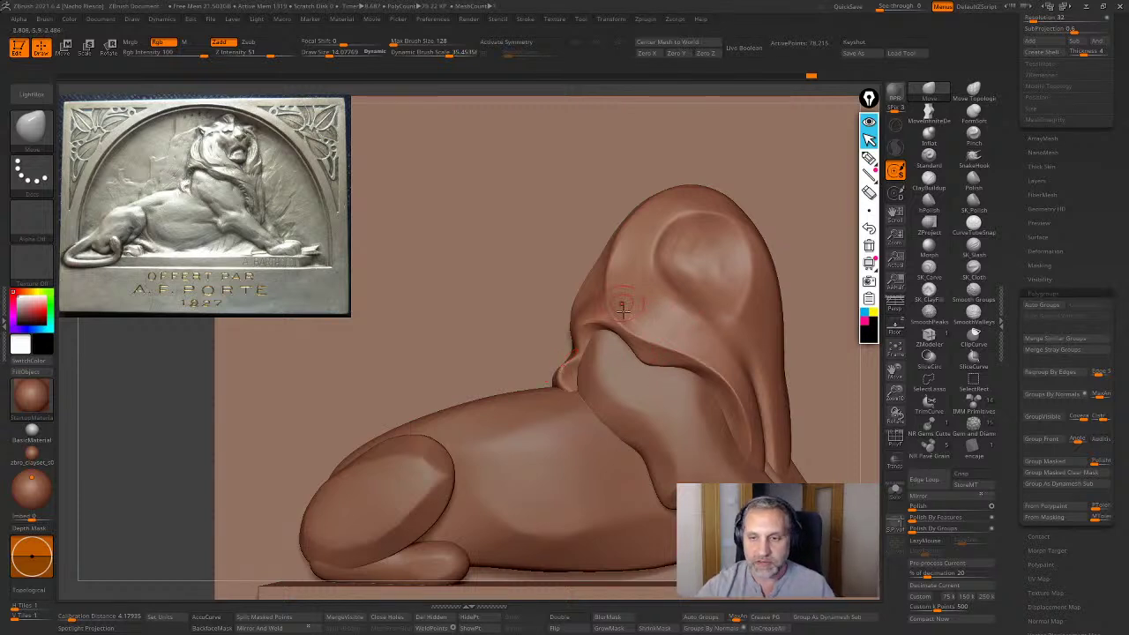
alt+right_drag(621, 320, 625, 352)
key(bracketright)
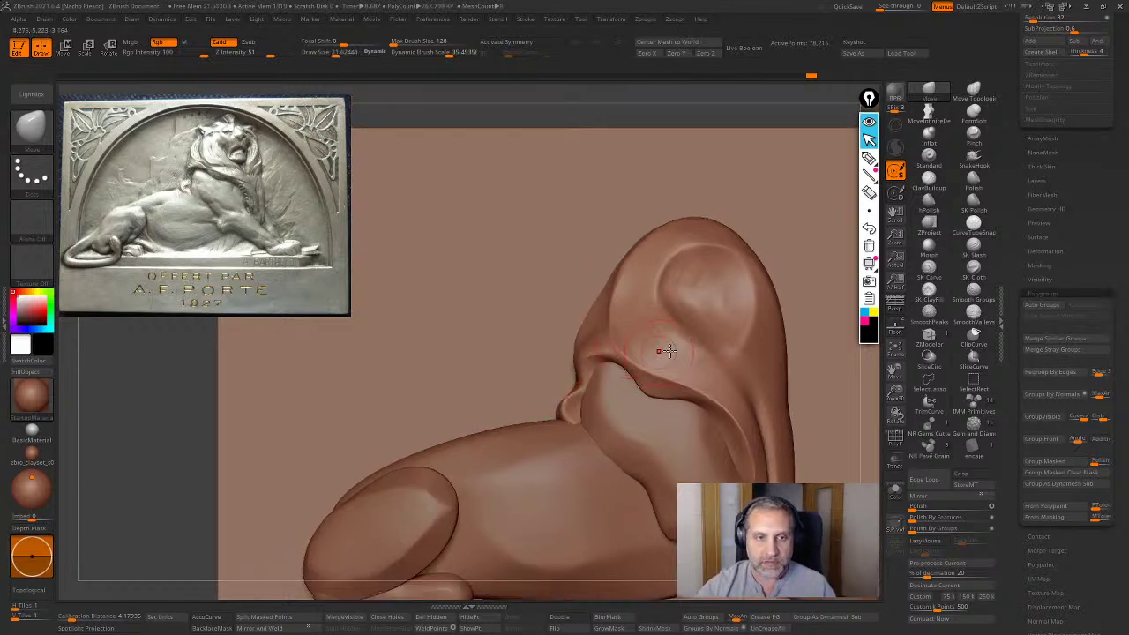
drag(587, 315, 578, 308)
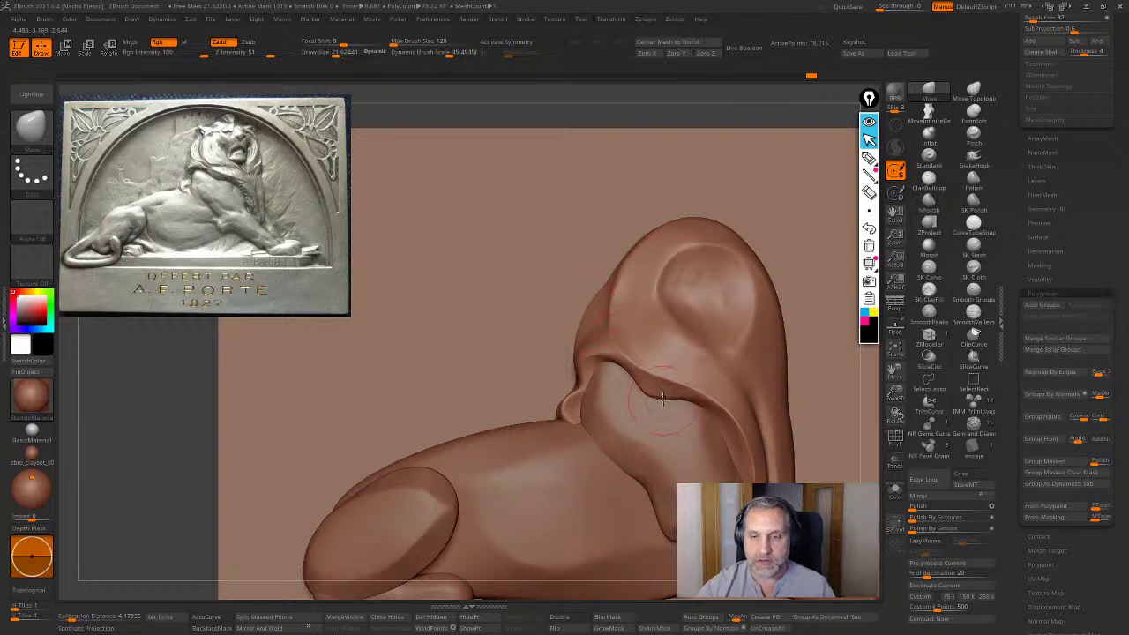
Cut grooves down the rear side of the mane with the SK_Slash brush and soften them by smoothing
right_drag(665, 398, 710, 423)
click(971, 263)
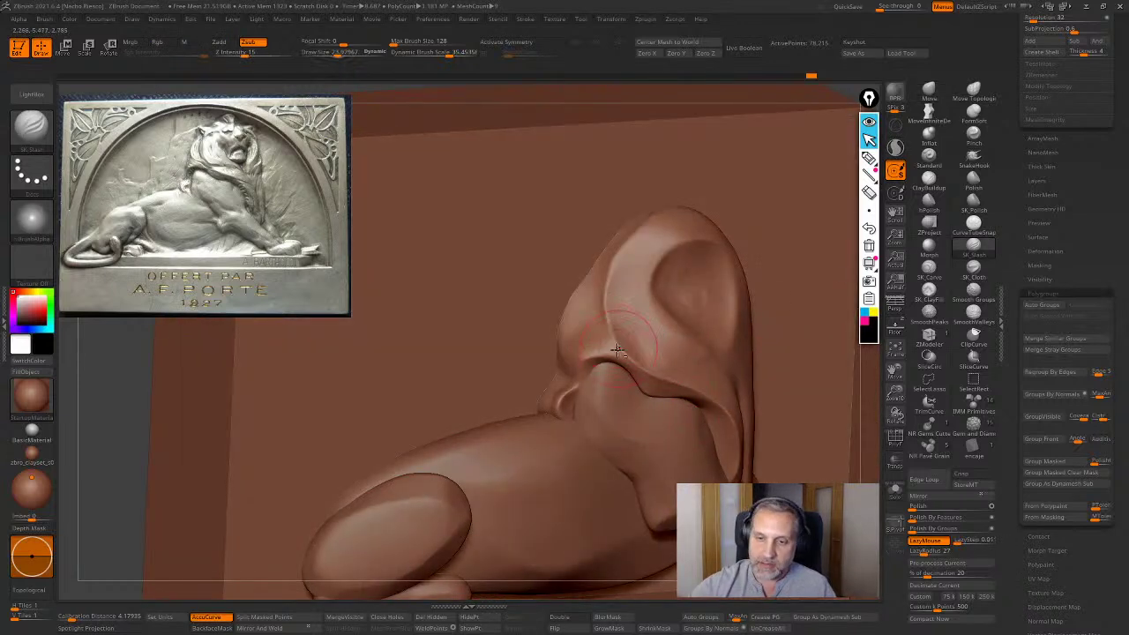
drag(599, 291, 584, 314)
mouse_move(600, 267)
mouse_down()
mouse_move(584, 300)
mouse_move(602, 344)
mouse_up()
right_drag(602, 344, 584, 256)
shift+drag(603, 328, 604, 285)
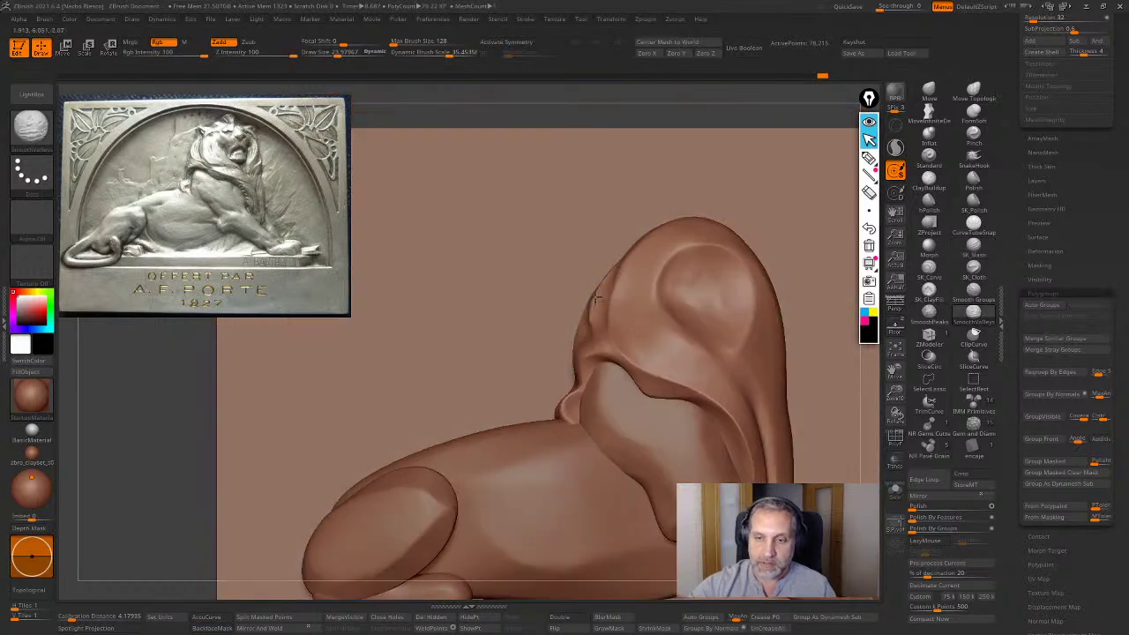
Select the background plate and save the tool as Lion Relief, replacing the existing file
ctrl+right_drag(706, 406, 653, 300)
alt+click(596, 341)
key(space)
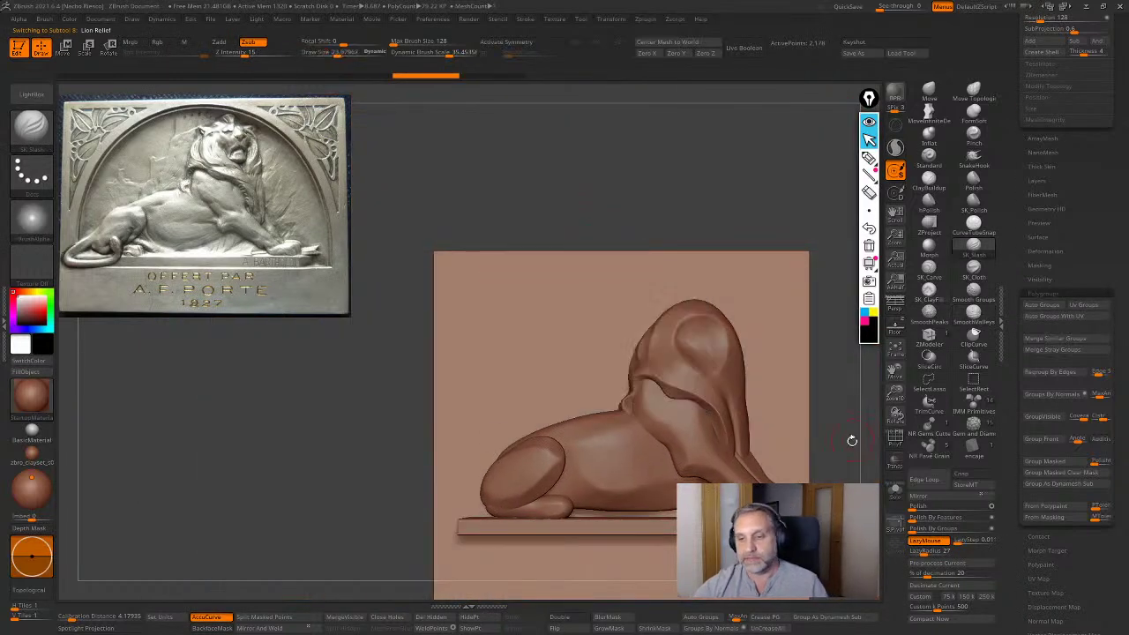
alt+right_drag(804, 432, 733, 372)
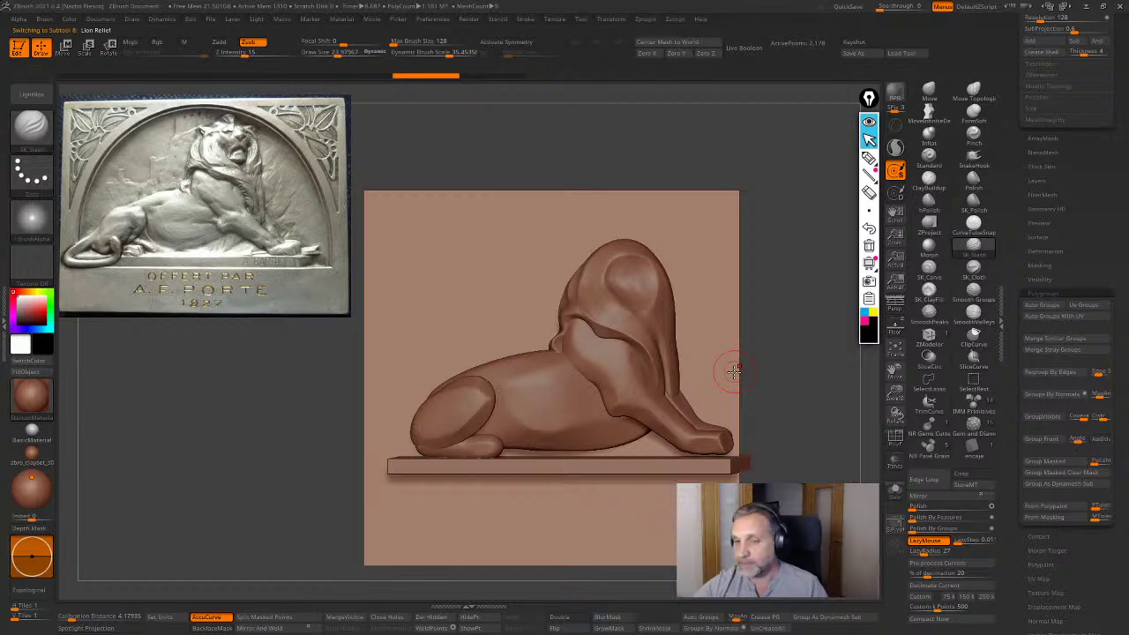
click(853, 53)
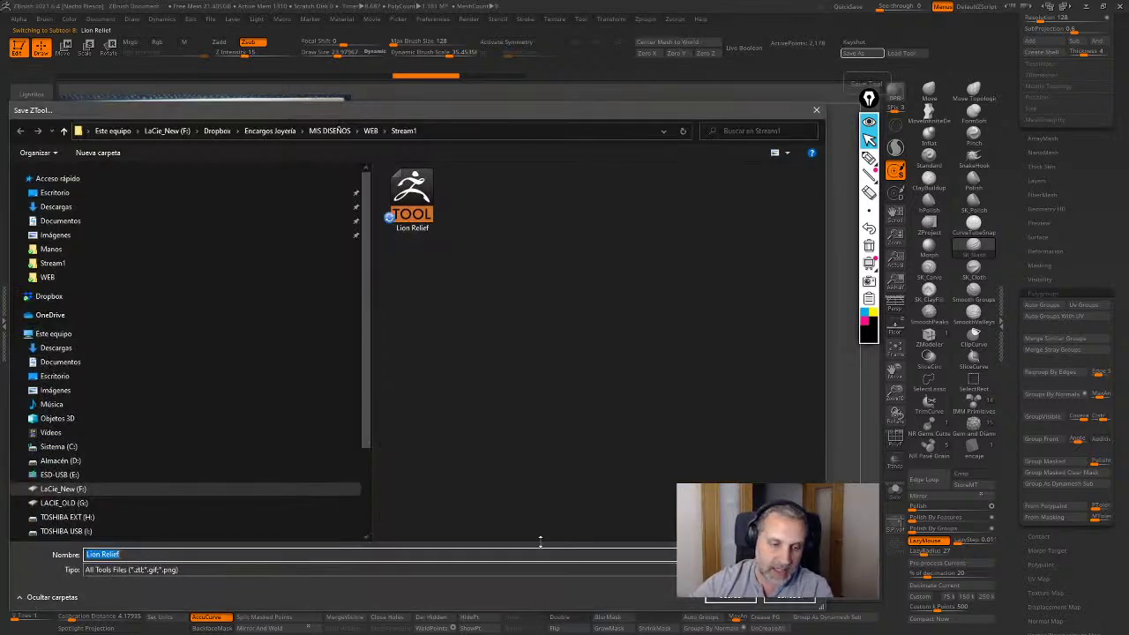
click(414, 221)
double_click(417, 212)
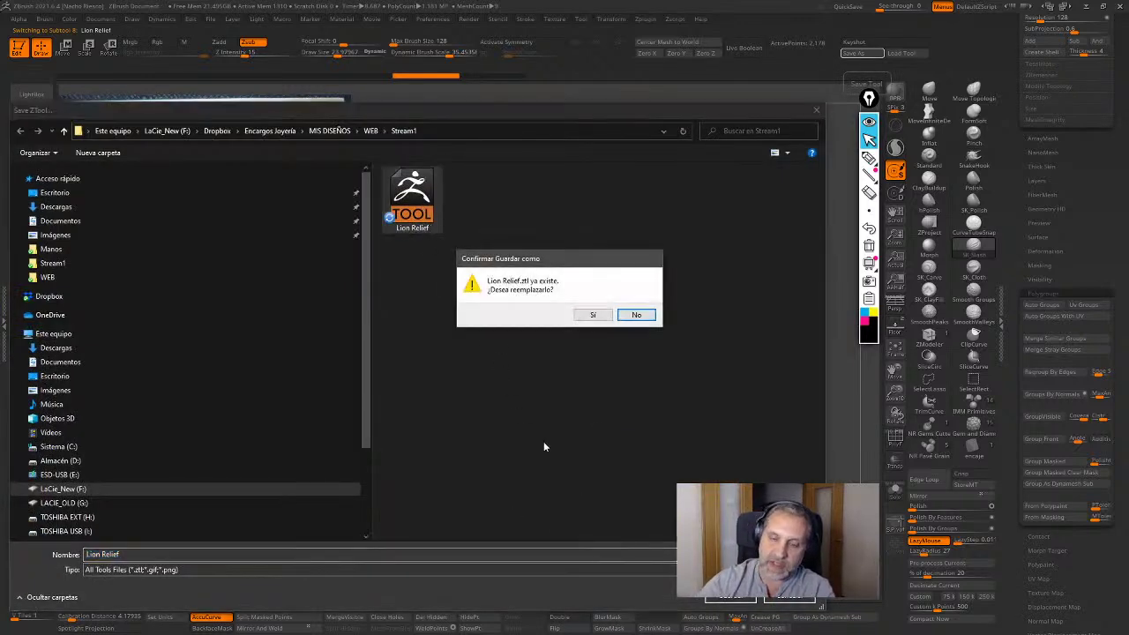
click(594, 316)
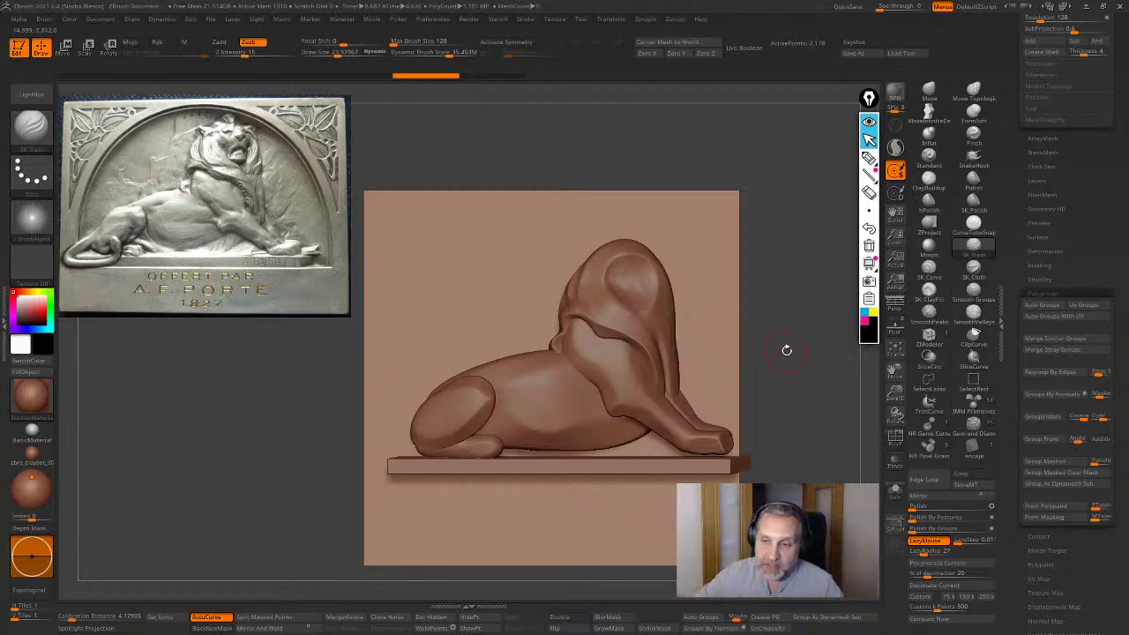
Enlarge the reference plaque image in Spotlight until it covers most of the canvas, and return to sculpting mode
drag(786, 350, 801, 403)
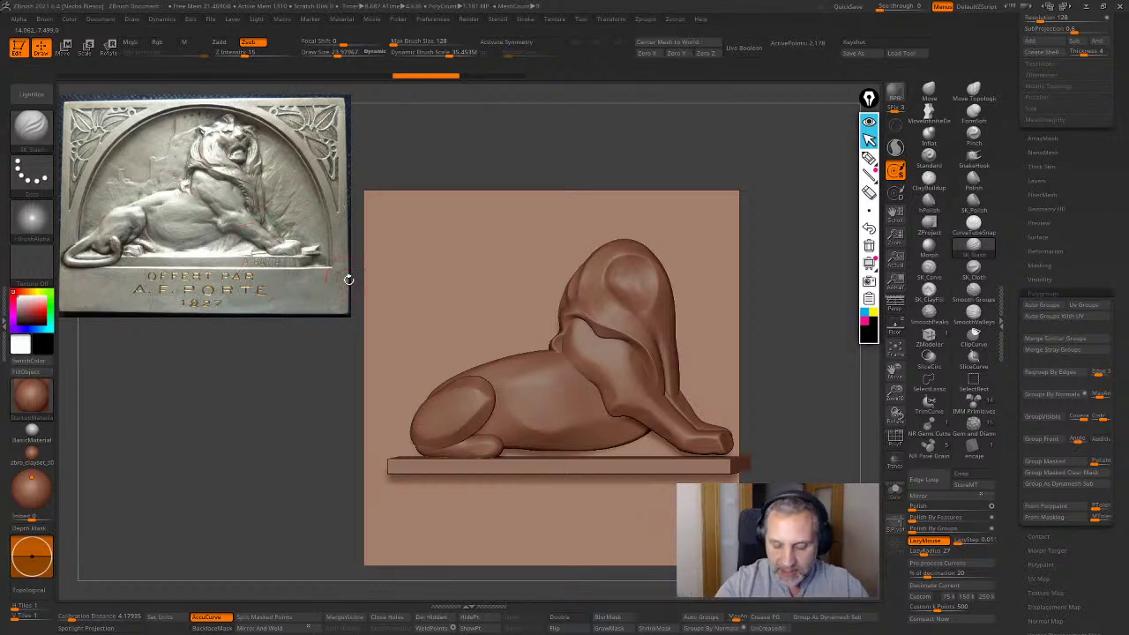
key(x)
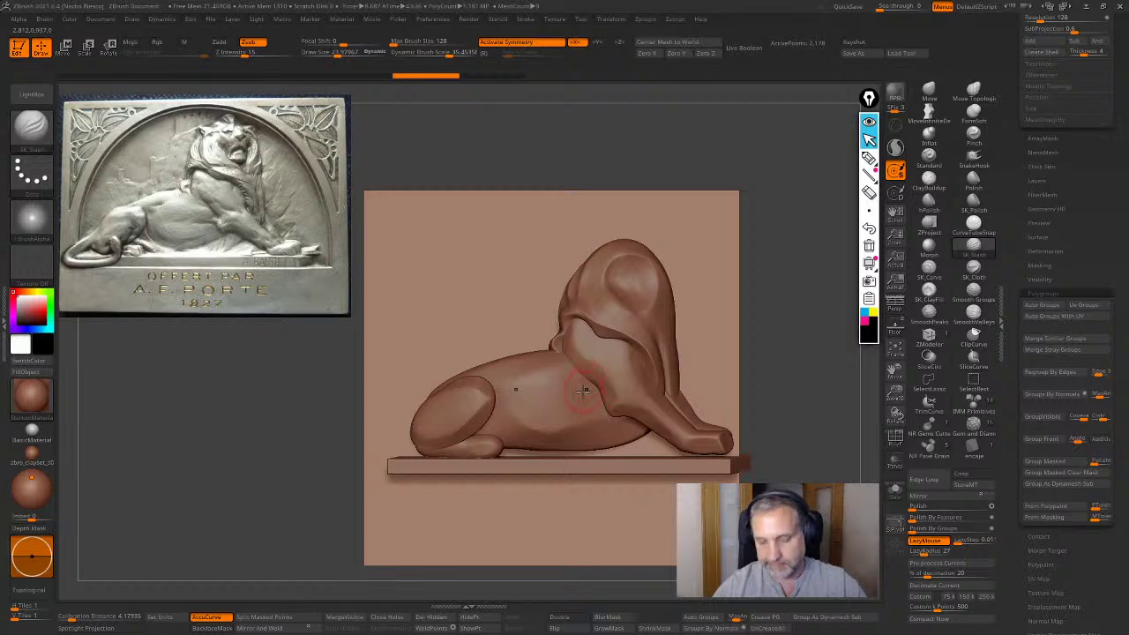
key(shift+z)
drag(492, 340, 377, 284)
drag(406, 202, 448, 343)
key(z)
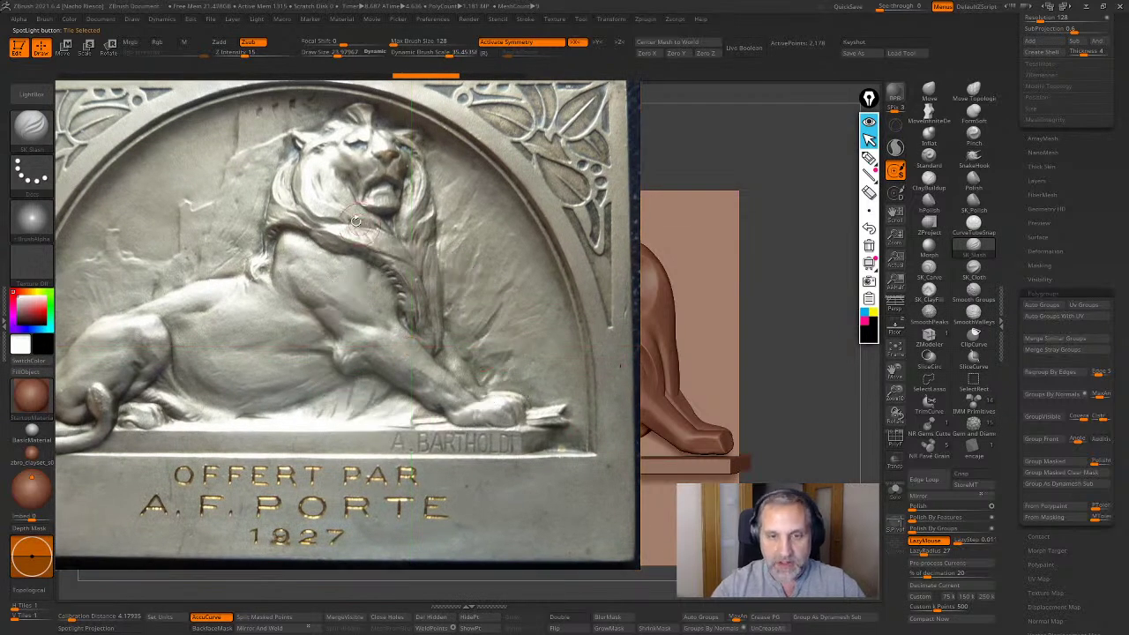